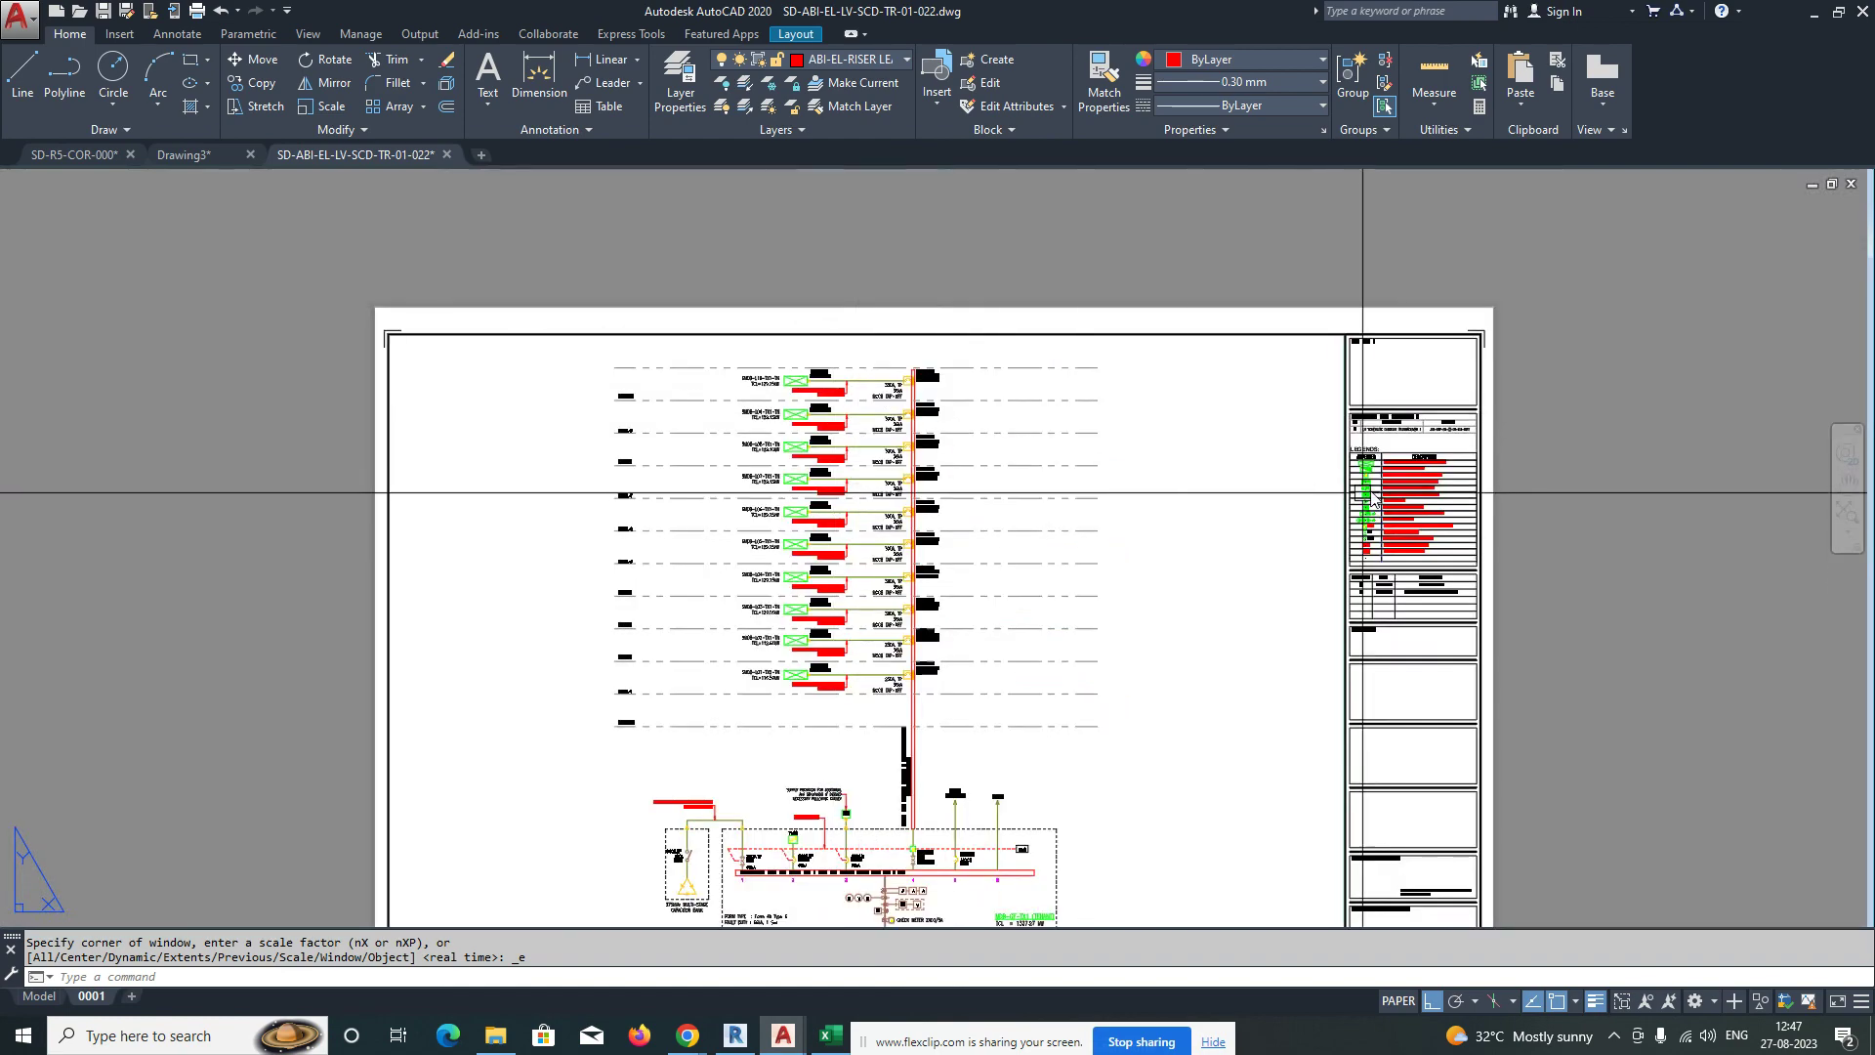
Examine the LV riser diagram sheet from the Level 10 SMDB feeder down to the main distribution board.
{"action": "scroll", "coordinate": [1391, 411], "scroll_direction": "down", "scroll_amount": 8}
{"action": "scroll", "coordinate": [934, 537], "scroll_direction": "up", "scroll_amount": 5}
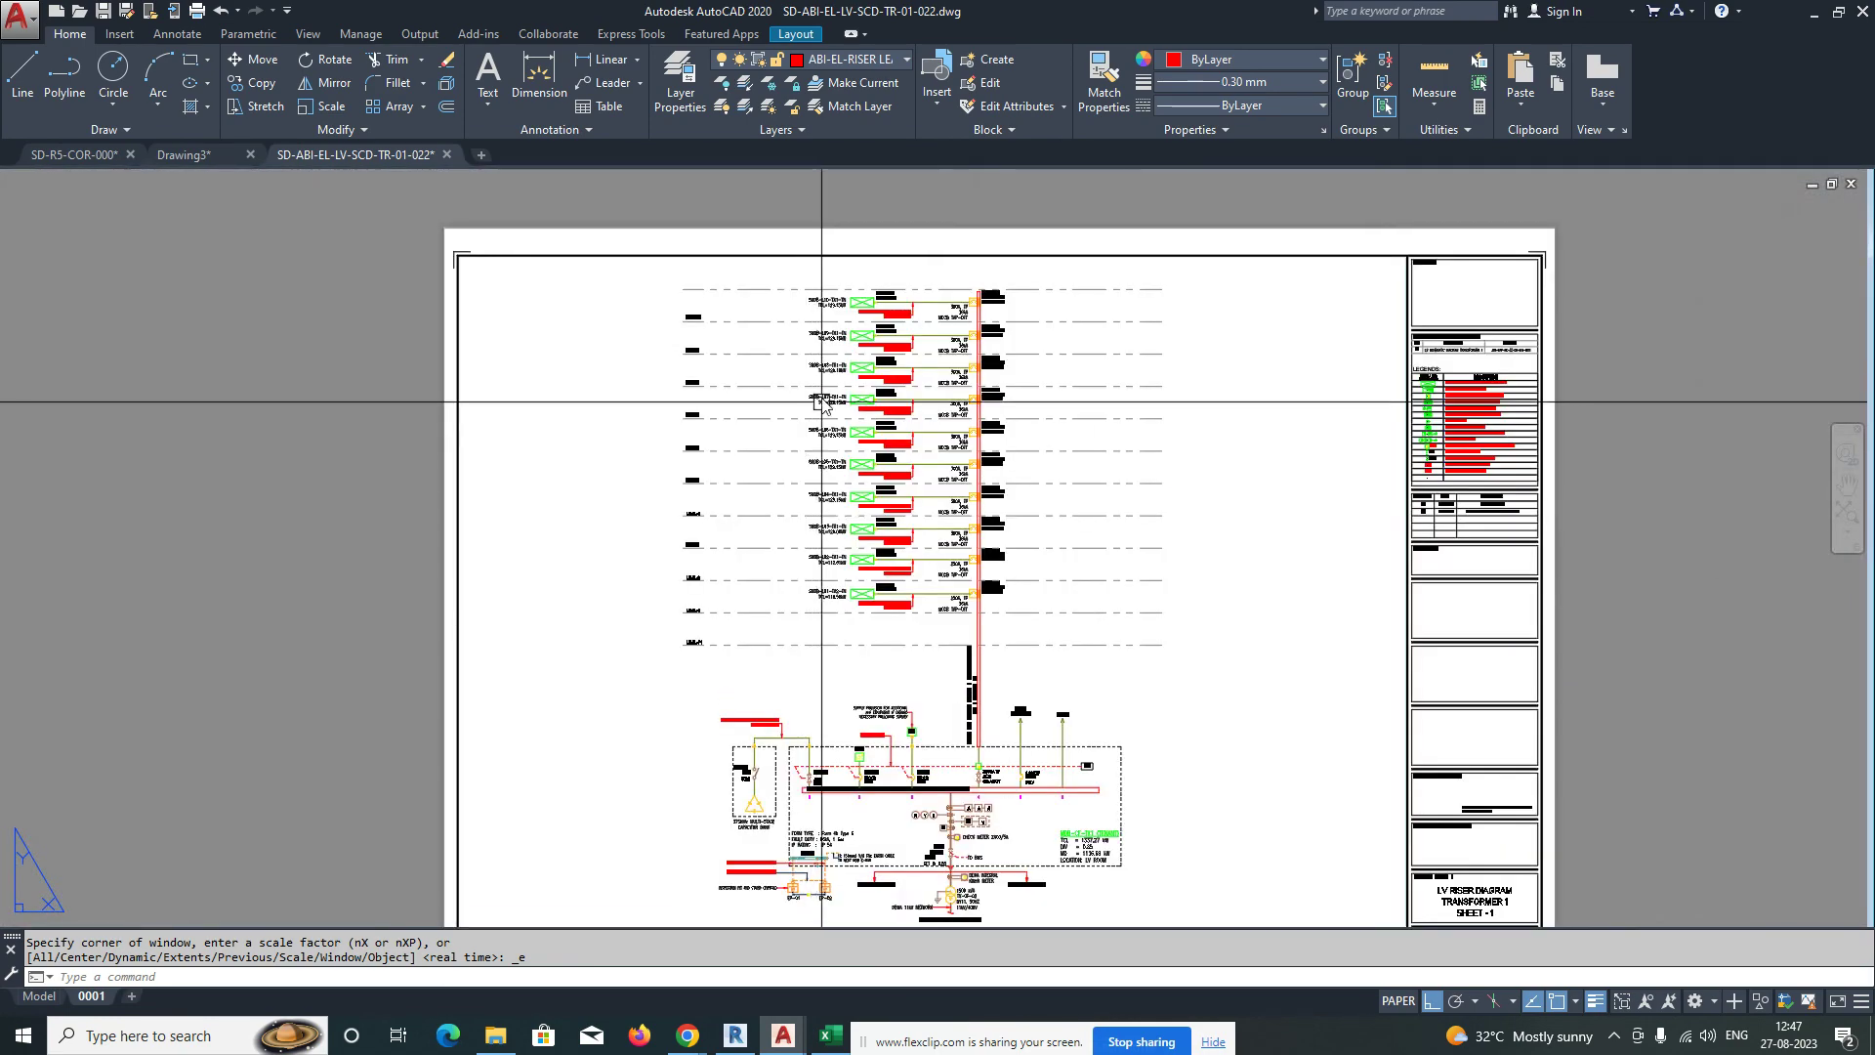
{"action": "scroll", "coordinate": [749, 580], "scroll_direction": "down", "scroll_amount": 3}
{"action": "scroll", "coordinate": [749, 580], "scroll_direction": "up", "scroll_amount": 10}
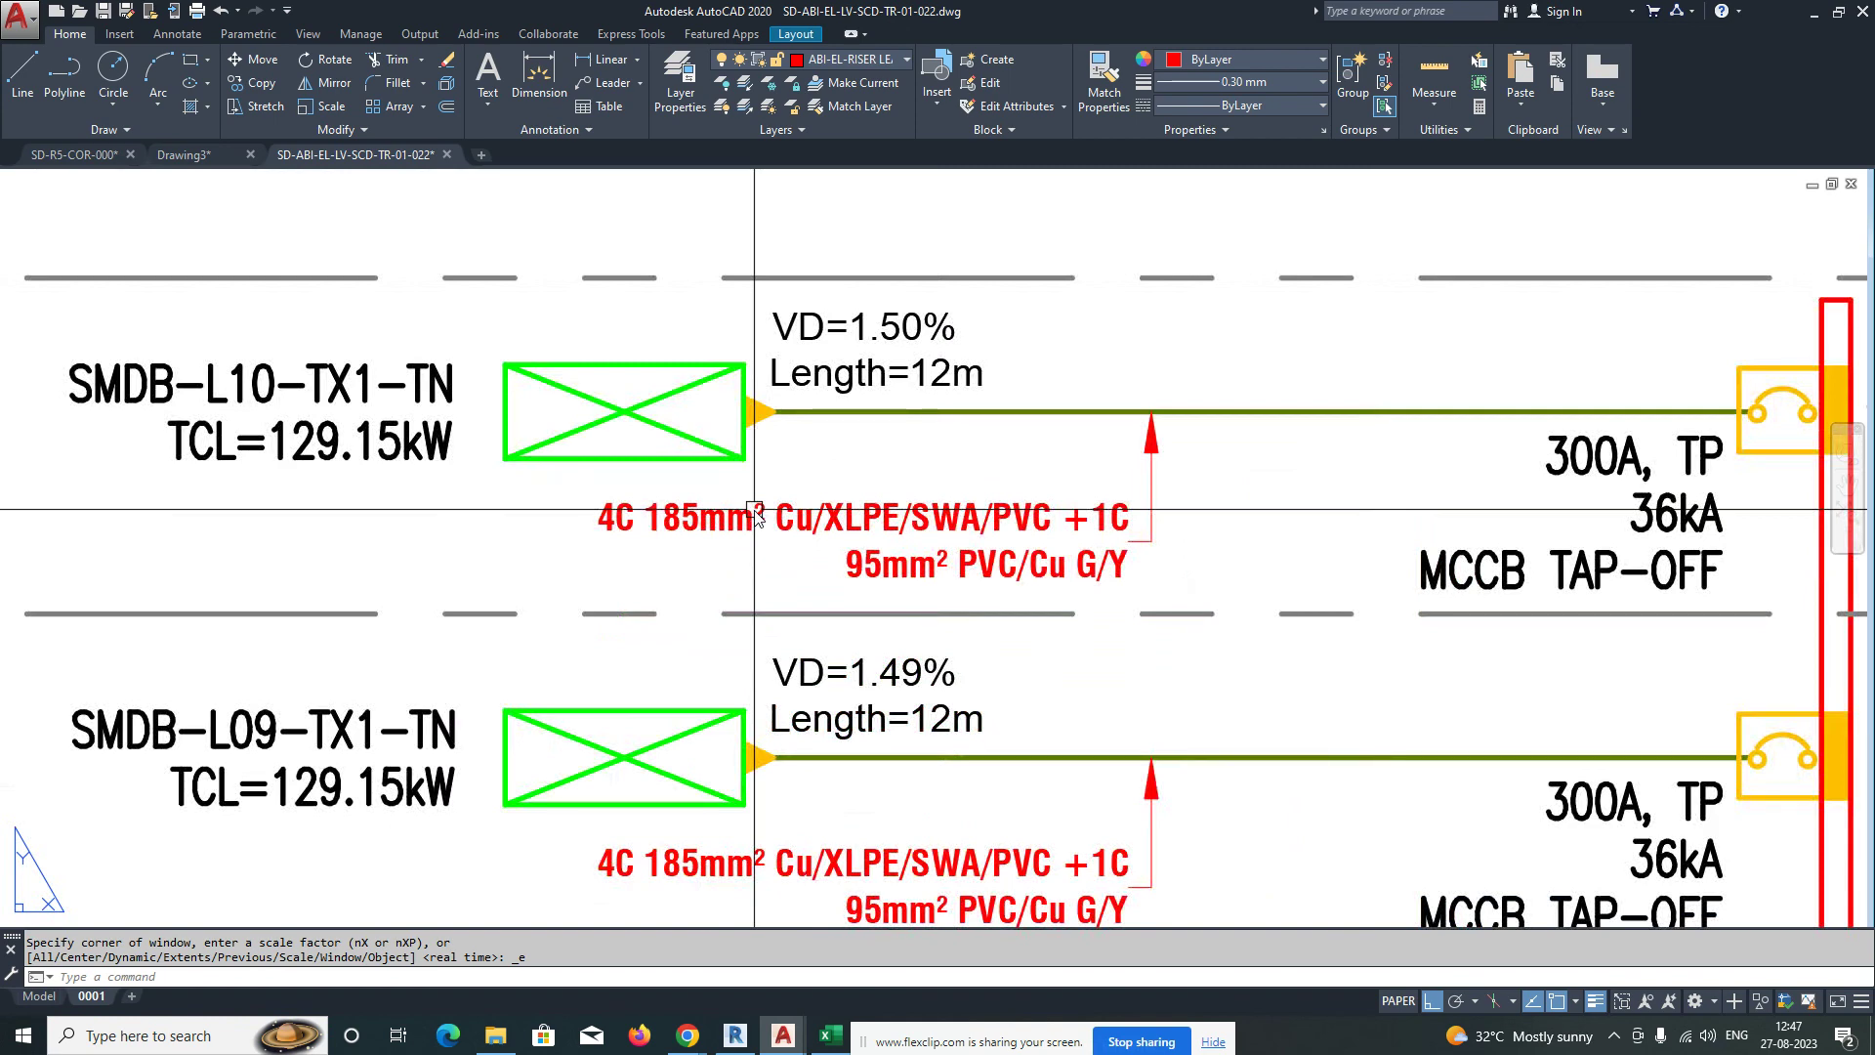
{"action": "scroll", "coordinate": [835, 509], "scroll_direction": "down", "scroll_amount": 5}
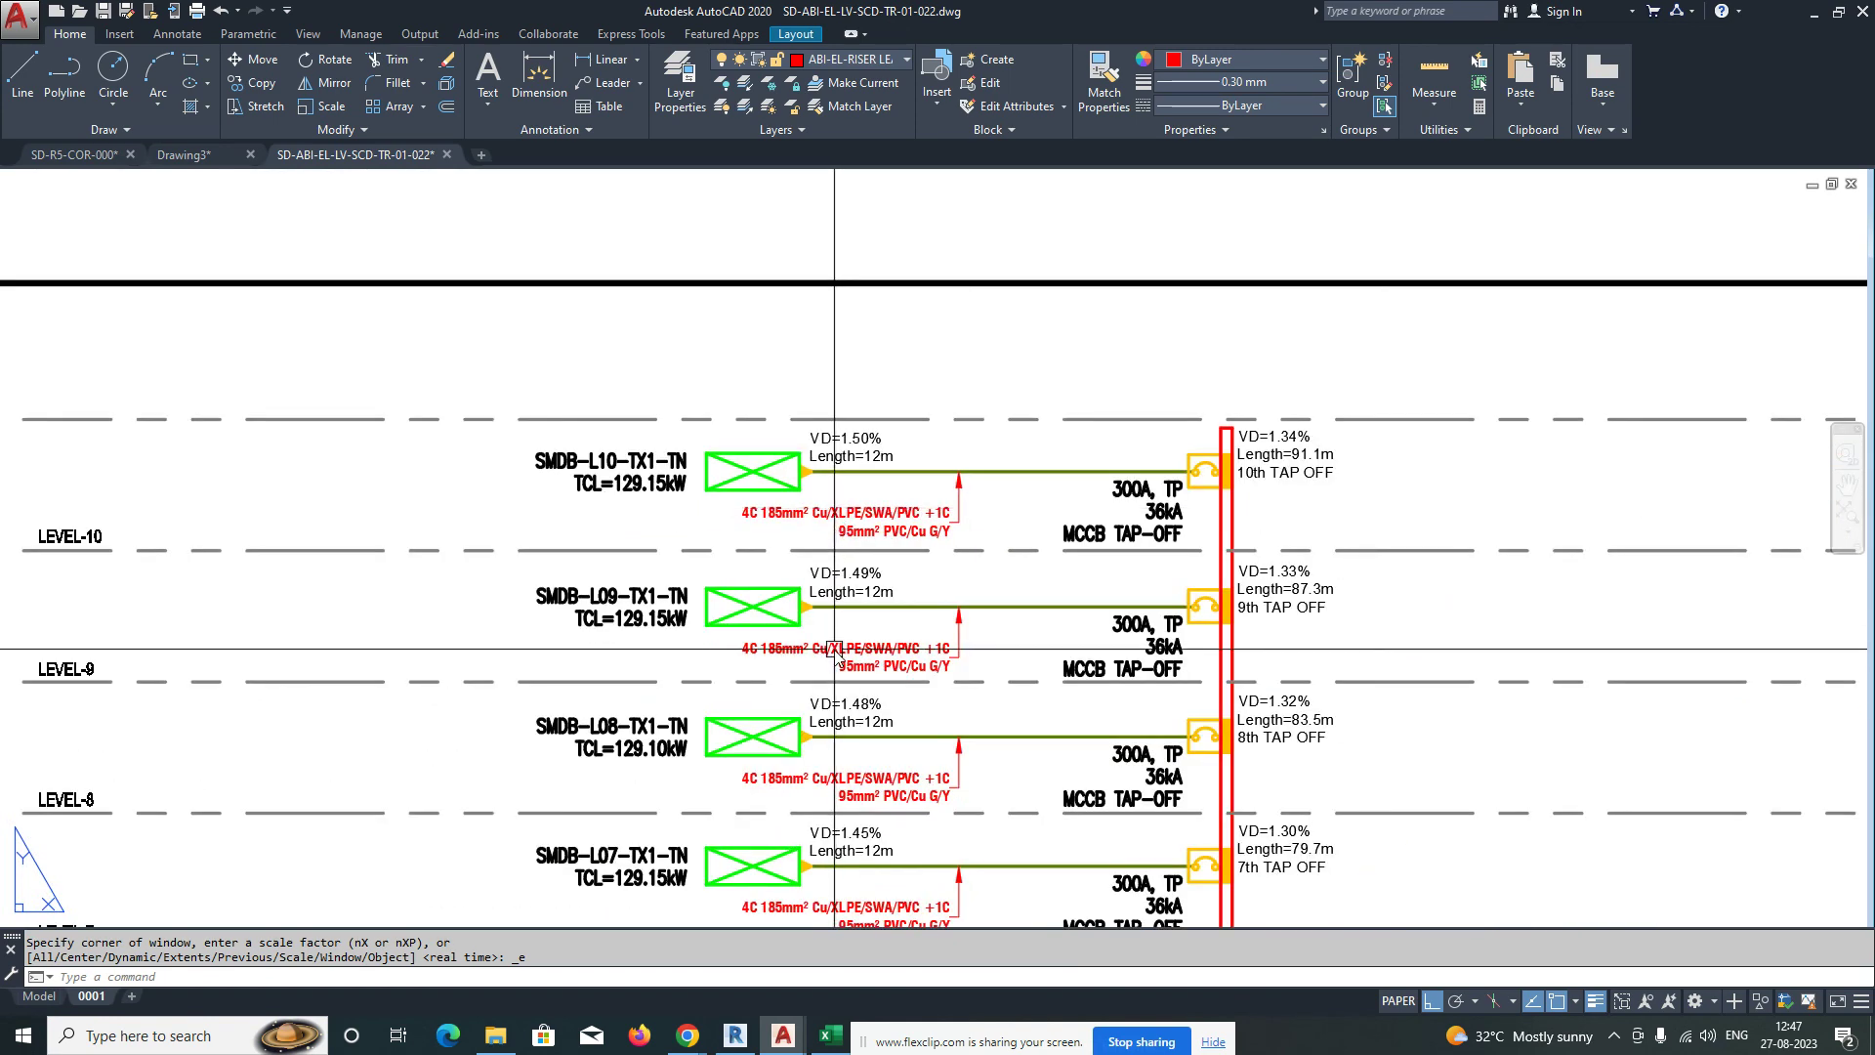
{"action": "scroll", "coordinate": [805, 608], "scroll_direction": "up", "scroll_amount": 1}
{"action": "mouse_move", "coordinate": [804, 608]}
{"action": "middle_mouse_down"}
{"action": "mouse_move", "coordinate": [802, 427]}
{"action": "mouse_move", "coordinate": [774, 474]}
{"action": "middle_mouse_up"}
{"action": "middle_click_drag", "start_coordinate": [795, 639], "coordinate": [757, 430]}
{"action": "middle_click_drag", "start_coordinate": [818, 609], "coordinate": [797, 380]}
{"action": "middle_click_drag", "start_coordinate": [812, 606], "coordinate": [809, 558]}
{"action": "scroll", "coordinate": [809, 562], "scroll_direction": "down", "scroll_amount": 5}
{"action": "scroll", "coordinate": [765, 752], "scroll_direction": "up", "scroll_amount": 1}
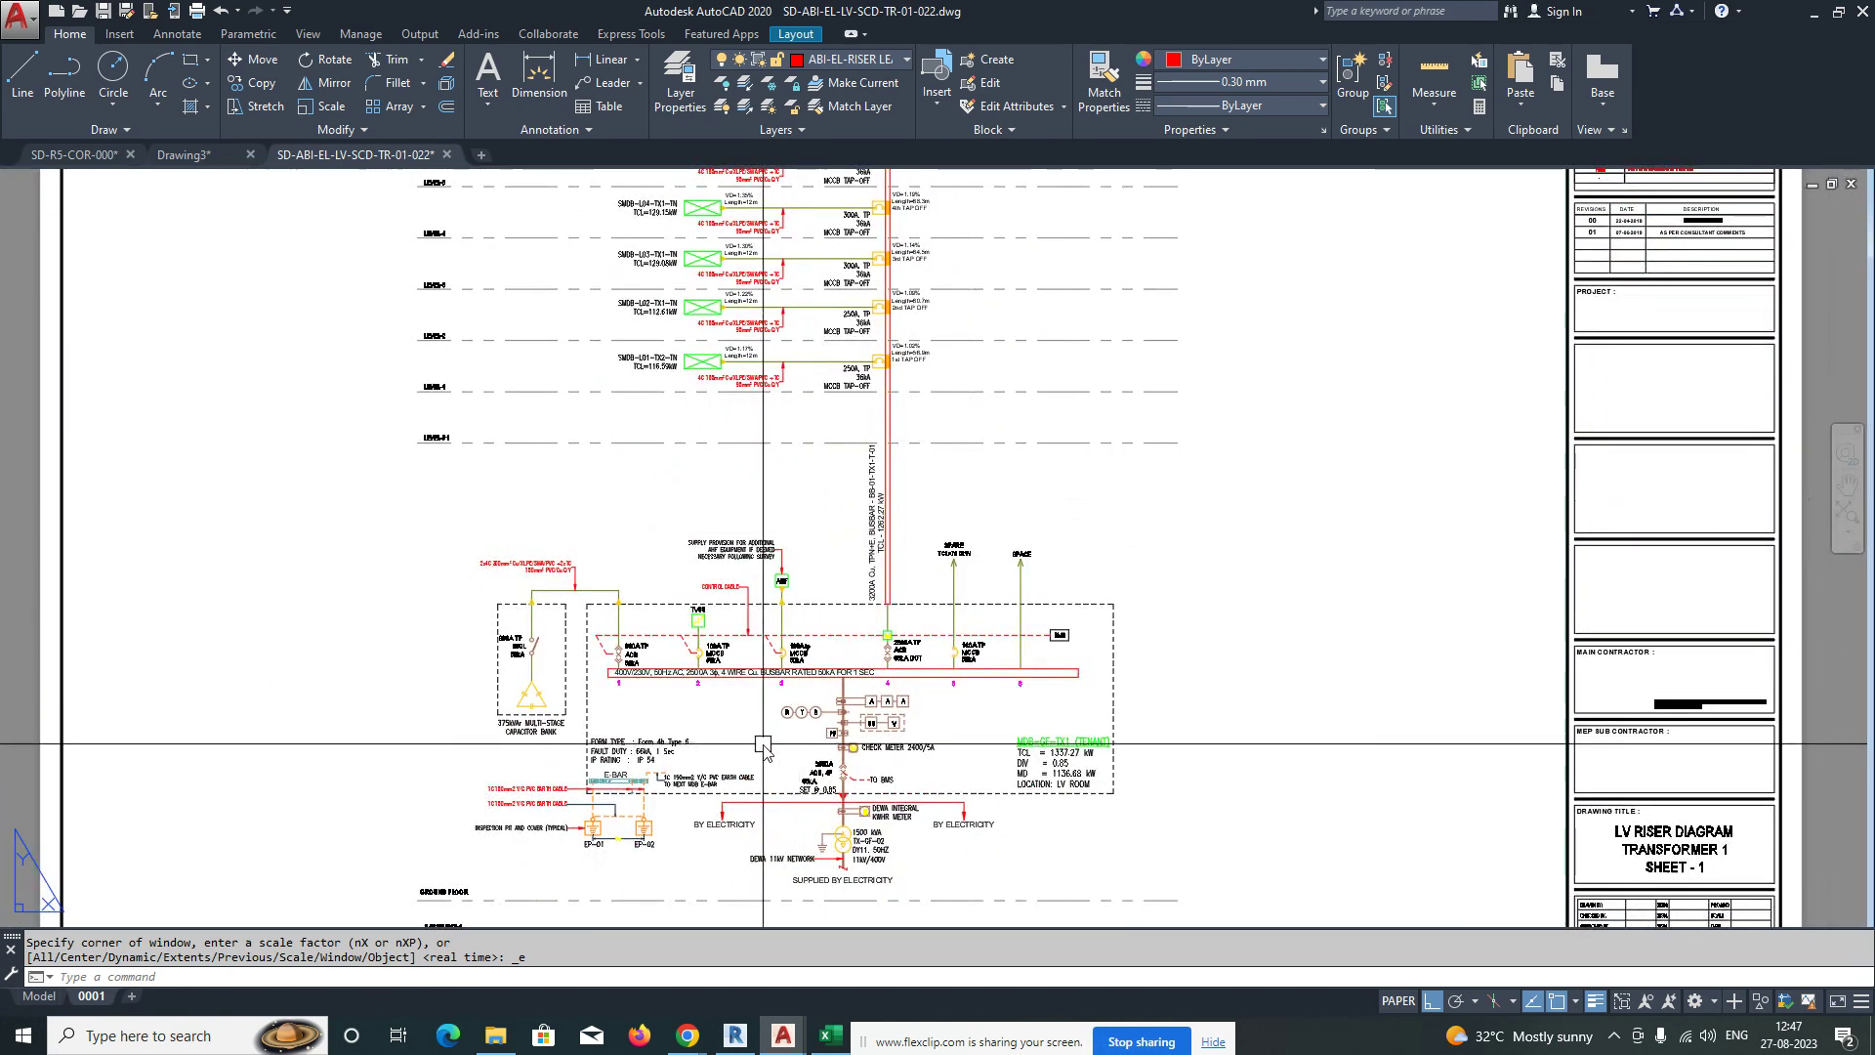
Read the MDB-GF-TX1 (TENANT) load data block inside the main distribution board's outline.
{"action": "scroll", "coordinate": [828, 754], "scroll_direction": "up", "scroll_amount": 3}
{"action": "scroll", "coordinate": [996, 644], "scroll_direction": "down", "scroll_amount": 2}
{"action": "scroll", "coordinate": [996, 644], "scroll_direction": "up", "scroll_amount": 5}
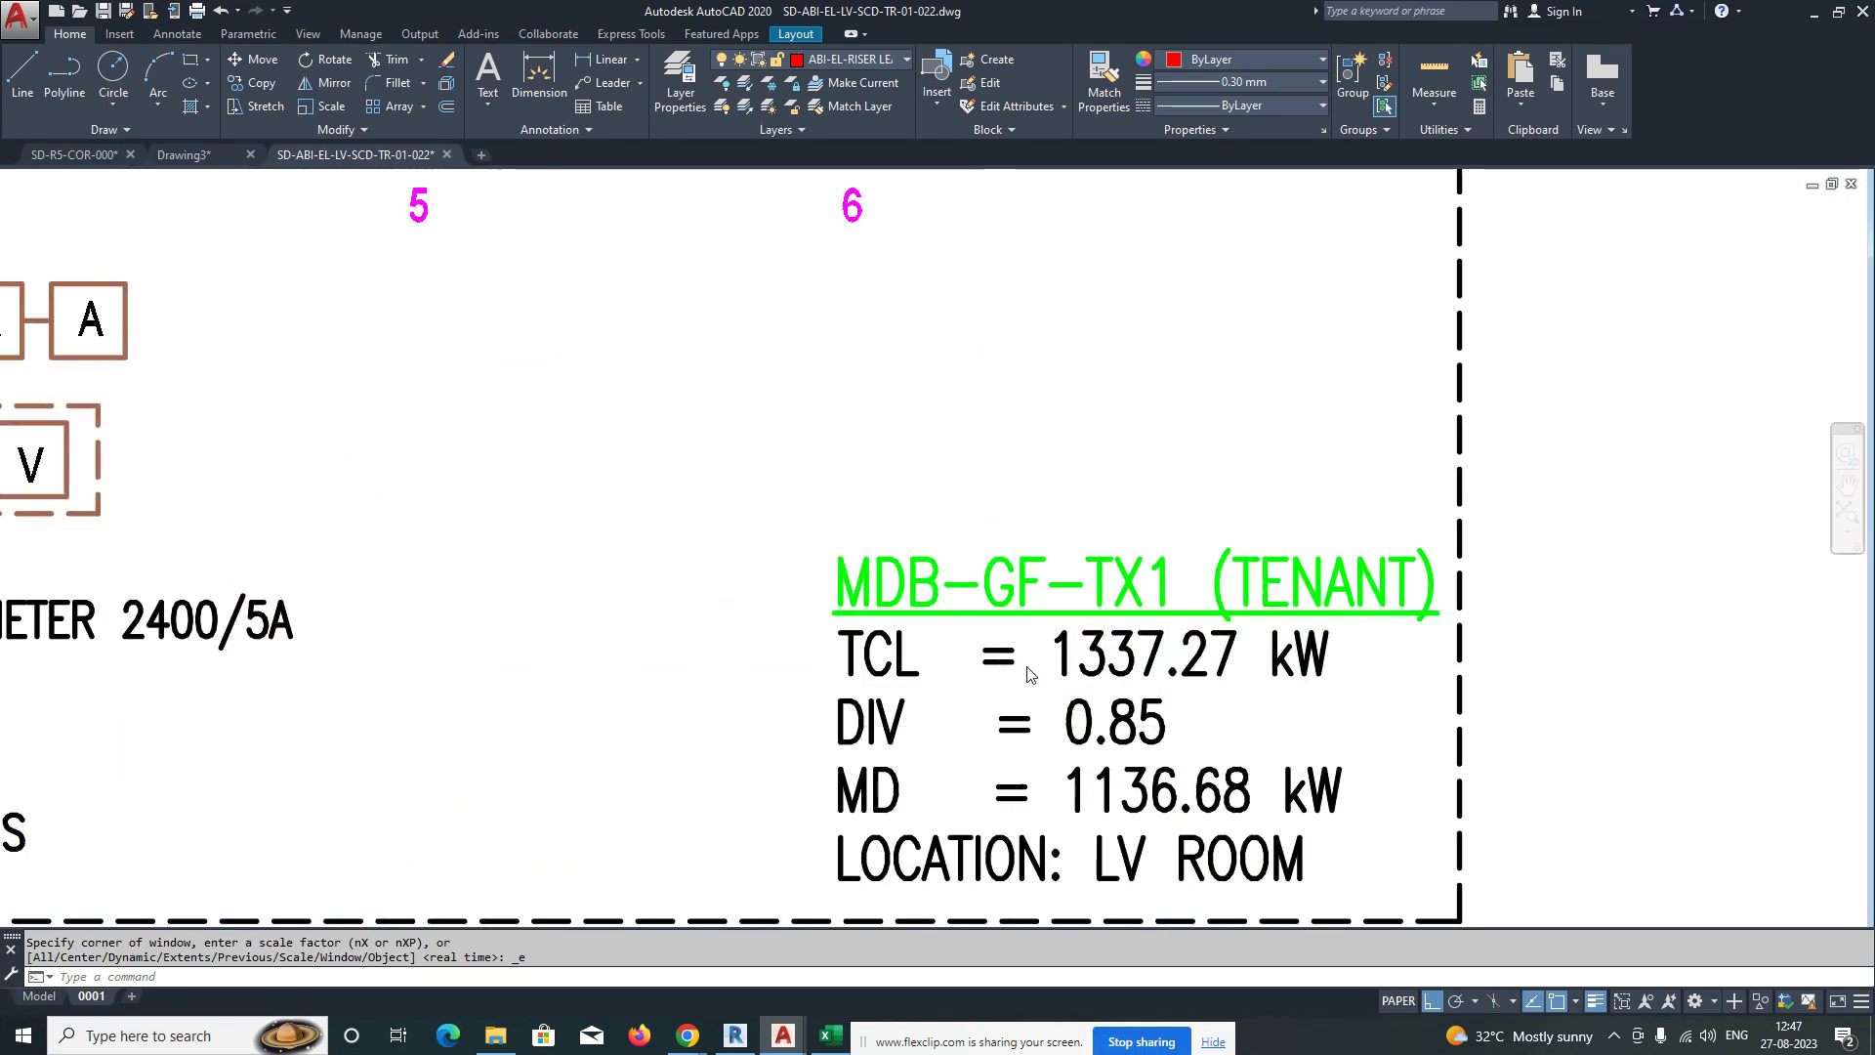
{"action": "scroll", "coordinate": [993, 639], "scroll_direction": "down", "scroll_amount": 2}
{"action": "scroll", "coordinate": [996, 637], "scroll_direction": "up", "scroll_amount": 4}
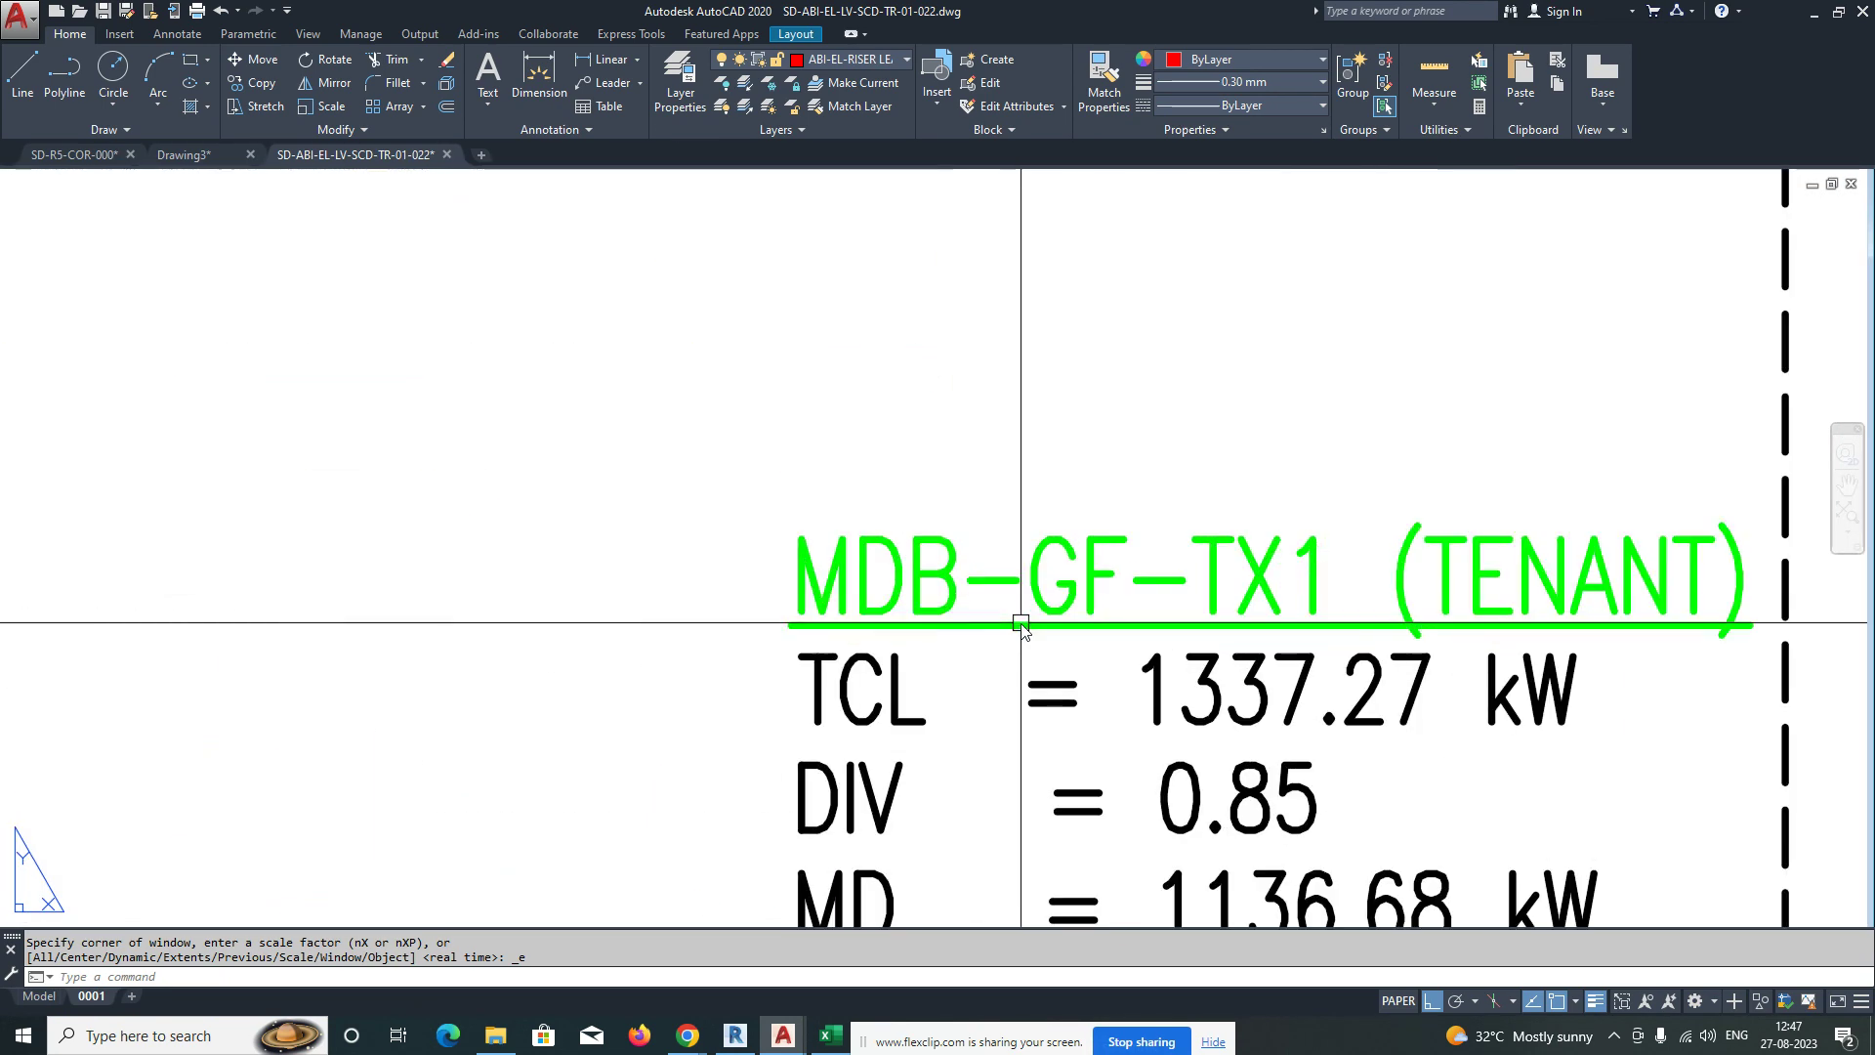
{"action": "scroll", "coordinate": [991, 659], "scroll_direction": "down", "scroll_amount": 3}
{"action": "scroll", "coordinate": [1015, 659], "scroll_direction": "up", "scroll_amount": 4}
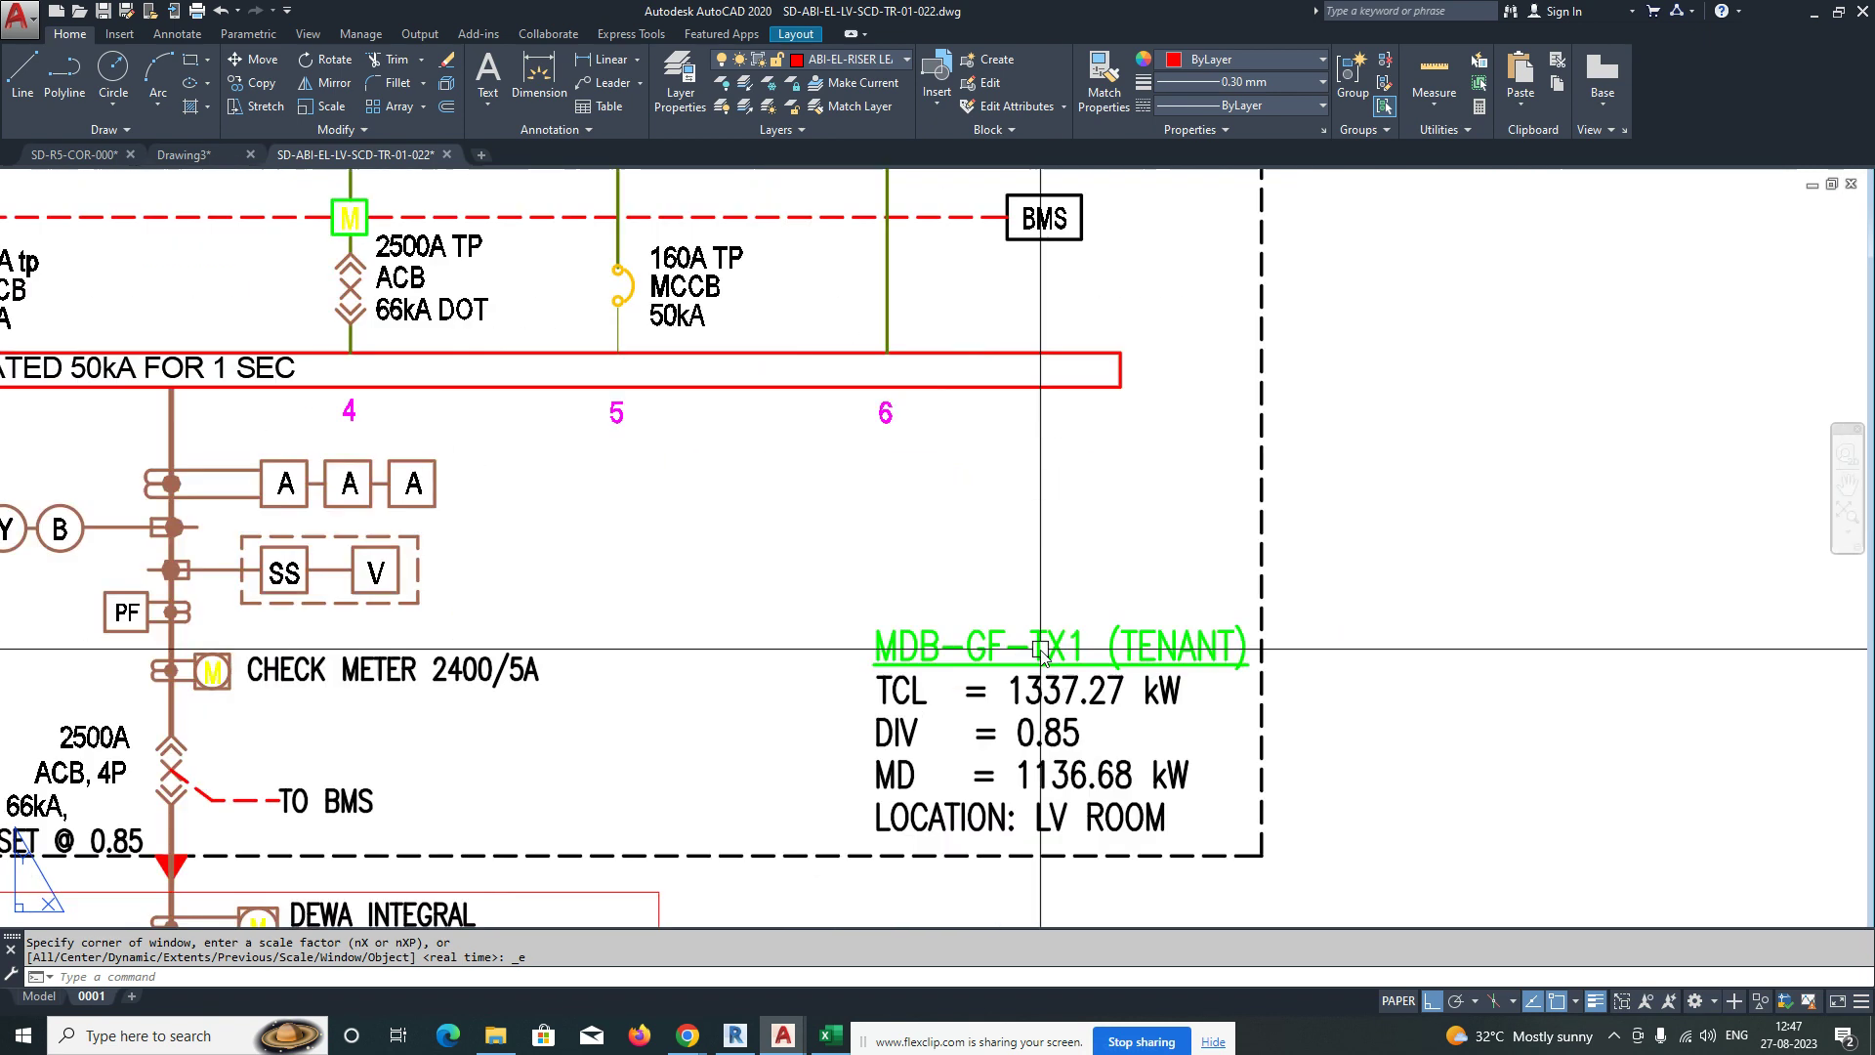
{"action": "scroll", "coordinate": [1047, 660], "scroll_direction": "down", "scroll_amount": 2}
{"action": "scroll", "coordinate": [940, 663], "scroll_direction": "up", "scroll_amount": 2}
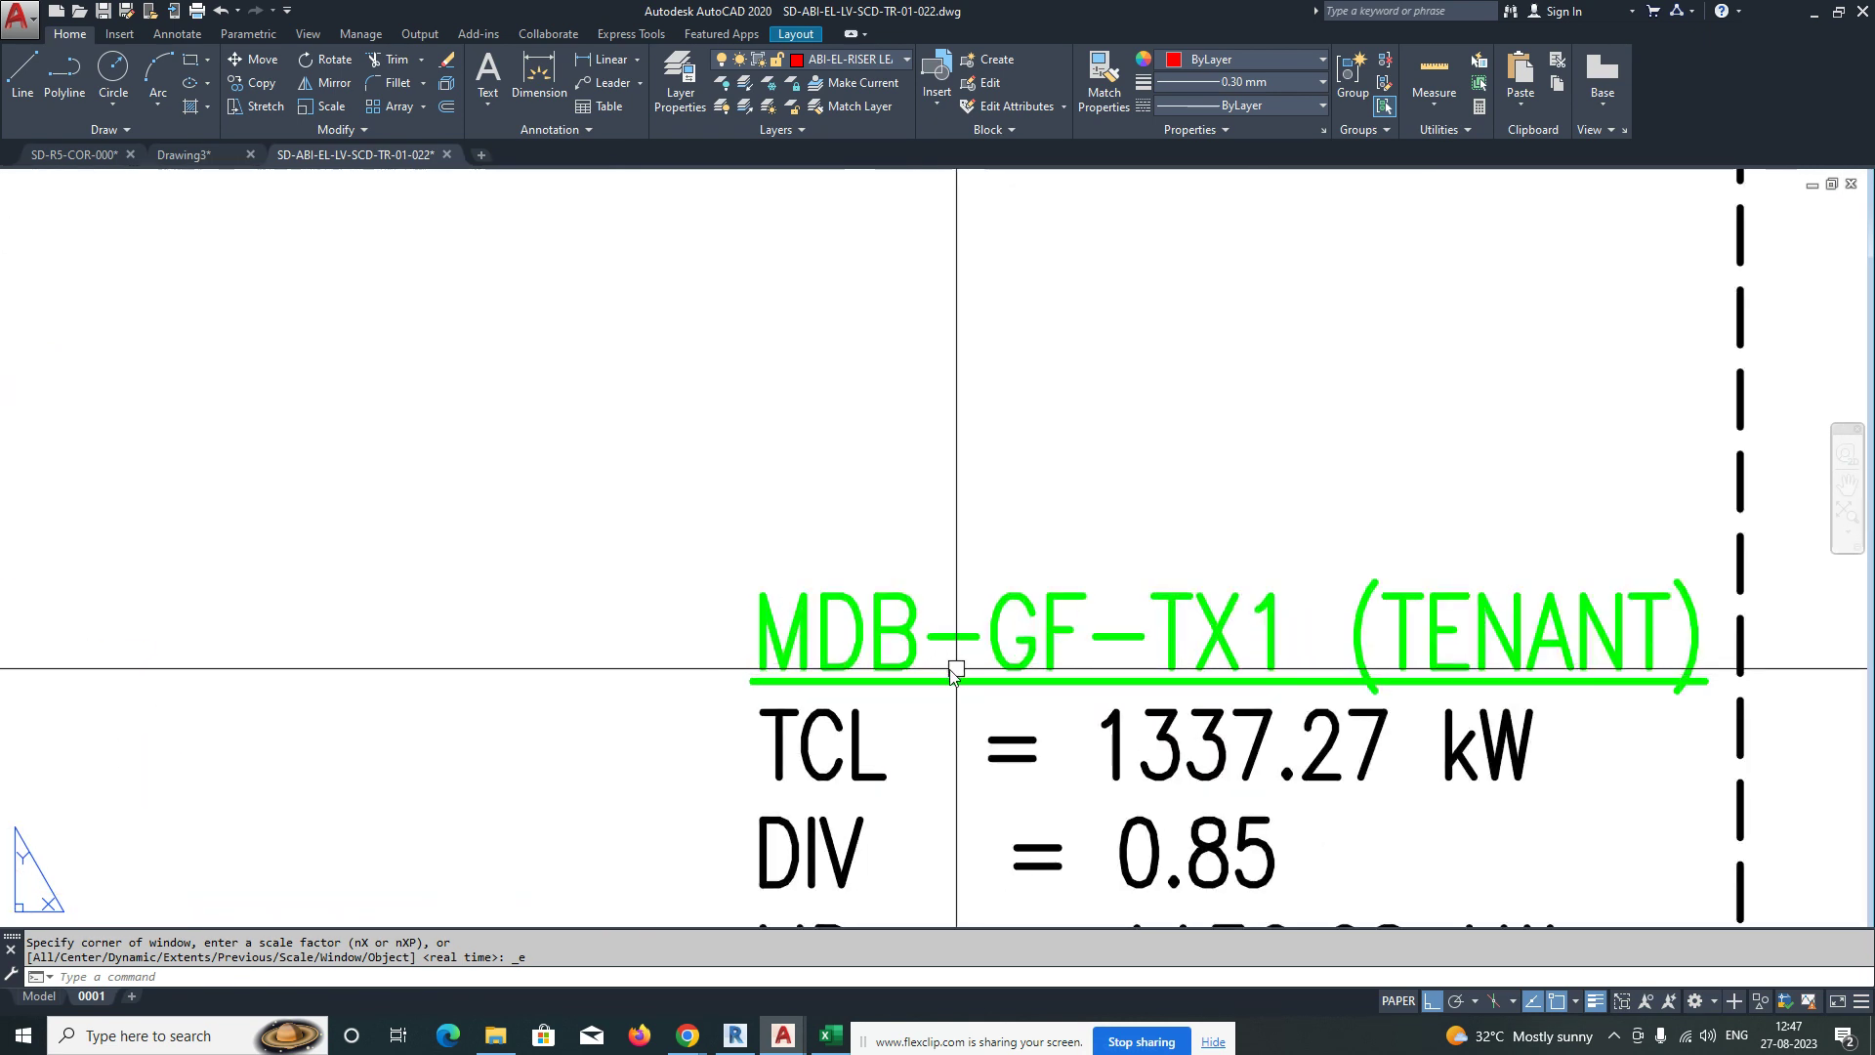
{"action": "scroll", "coordinate": [1129, 690], "scroll_direction": "down", "scroll_amount": 3}
Follow the busbar riser from the main distribution board up to the SMDB tap-offs on the highest levels.
{"action": "middle_click_drag", "start_coordinate": [842, 692], "coordinate": [1185, 697]}
{"action": "scroll", "coordinate": [1129, 700], "scroll_direction": "down", "scroll_amount": 2}
{"action": "middle_click_drag", "start_coordinate": [908, 725], "coordinate": [907, 738]}
{"action": "scroll", "coordinate": [908, 745], "scroll_direction": "down", "scroll_amount": 3}
{"action": "scroll", "coordinate": [910, 781], "scroll_direction": "up", "scroll_amount": 6}
{"action": "middle_click_drag", "start_coordinate": [927, 713], "coordinate": [921, 830]}
{"action": "middle_click_drag", "start_coordinate": [903, 606], "coordinate": [891, 859]}
{"action": "middle_click_drag", "start_coordinate": [918, 620], "coordinate": [910, 886]}
{"action": "mouse_move", "coordinate": [937, 586]}
{"action": "middle_mouse_down"}
{"action": "mouse_move", "coordinate": [928, 820]}
{"action": "mouse_move", "coordinate": [926, 741]}
{"action": "middle_mouse_up"}
{"action": "scroll", "coordinate": [957, 518], "scroll_direction": "down", "scroll_amount": 2}
{"action": "middle_click_drag", "start_coordinate": [990, 536], "coordinate": [996, 654]}
{"action": "scroll", "coordinate": [714, 445], "scroll_direction": "up", "scroll_amount": 3}
{"action": "scroll", "coordinate": [716, 460], "scroll_direction": "down", "scroll_amount": 2}
{"action": "scroll", "coordinate": [1030, 484], "scroll_direction": "up", "scroll_amount": 4}
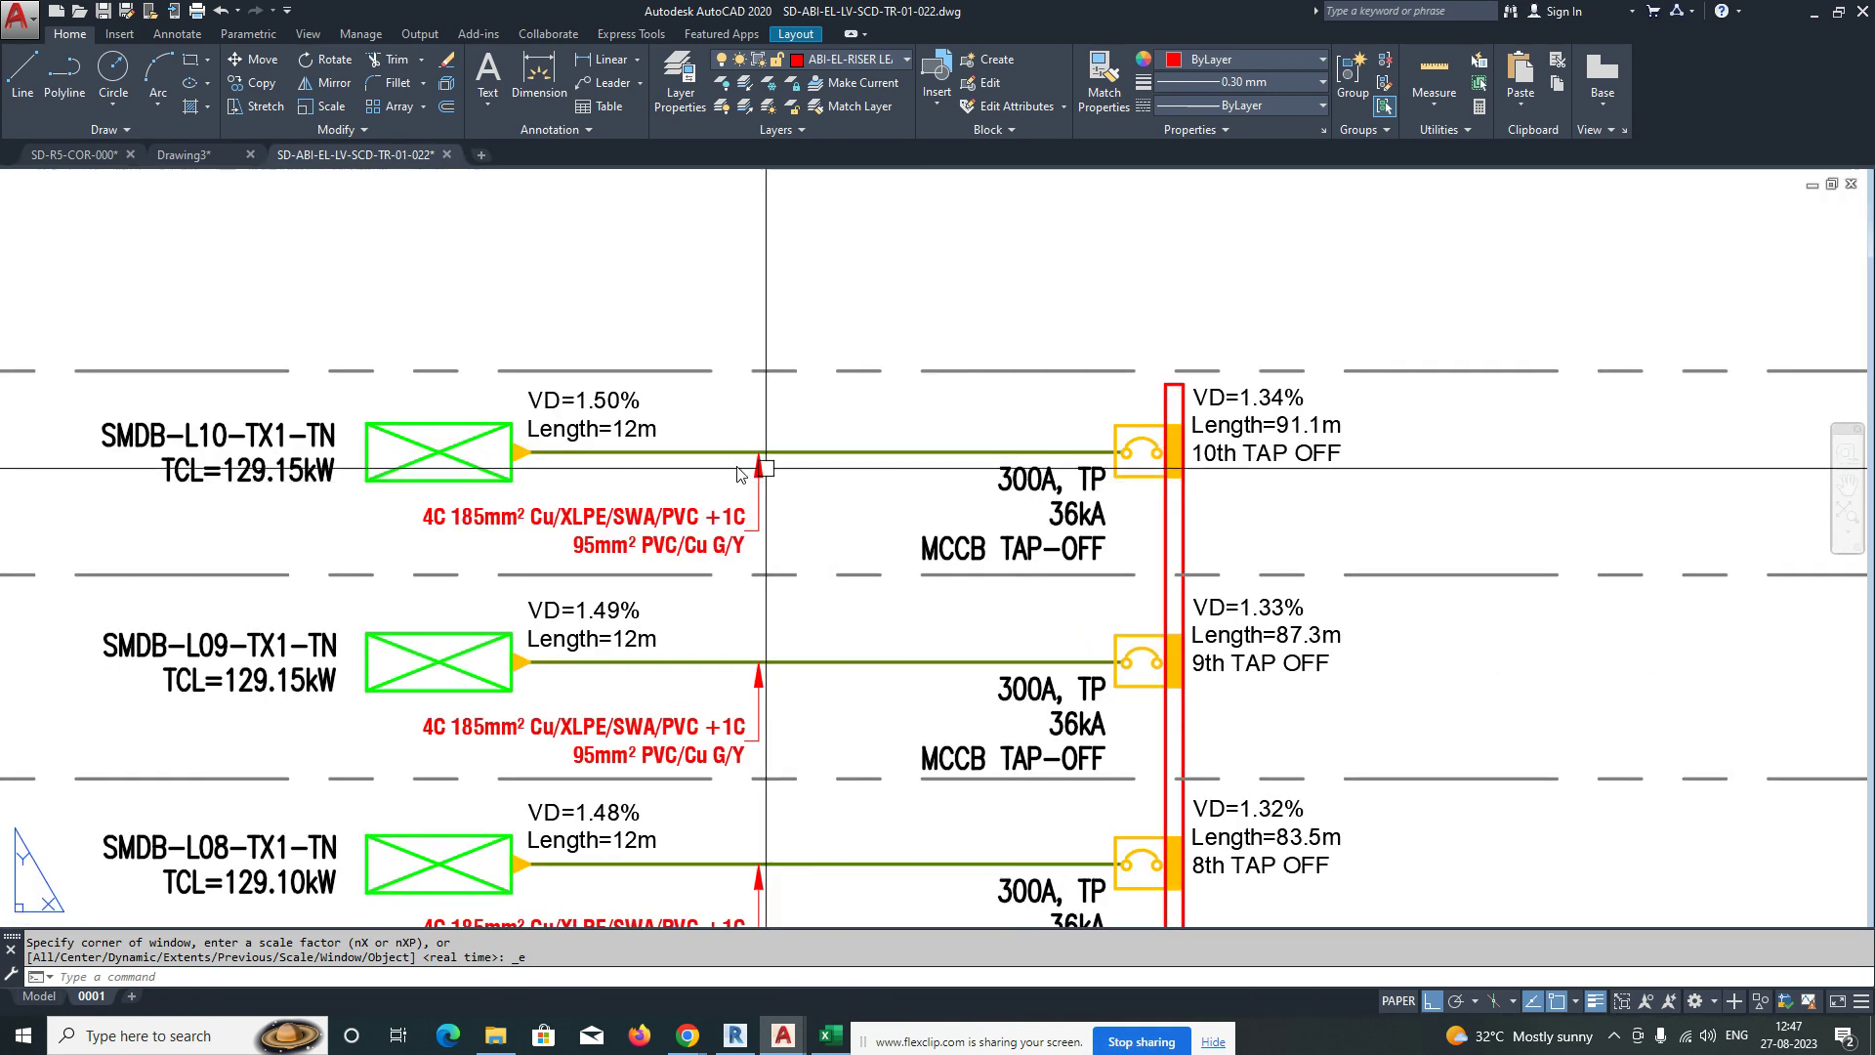
{"action": "middle_click_drag", "start_coordinate": [534, 565], "coordinate": [1026, 532]}
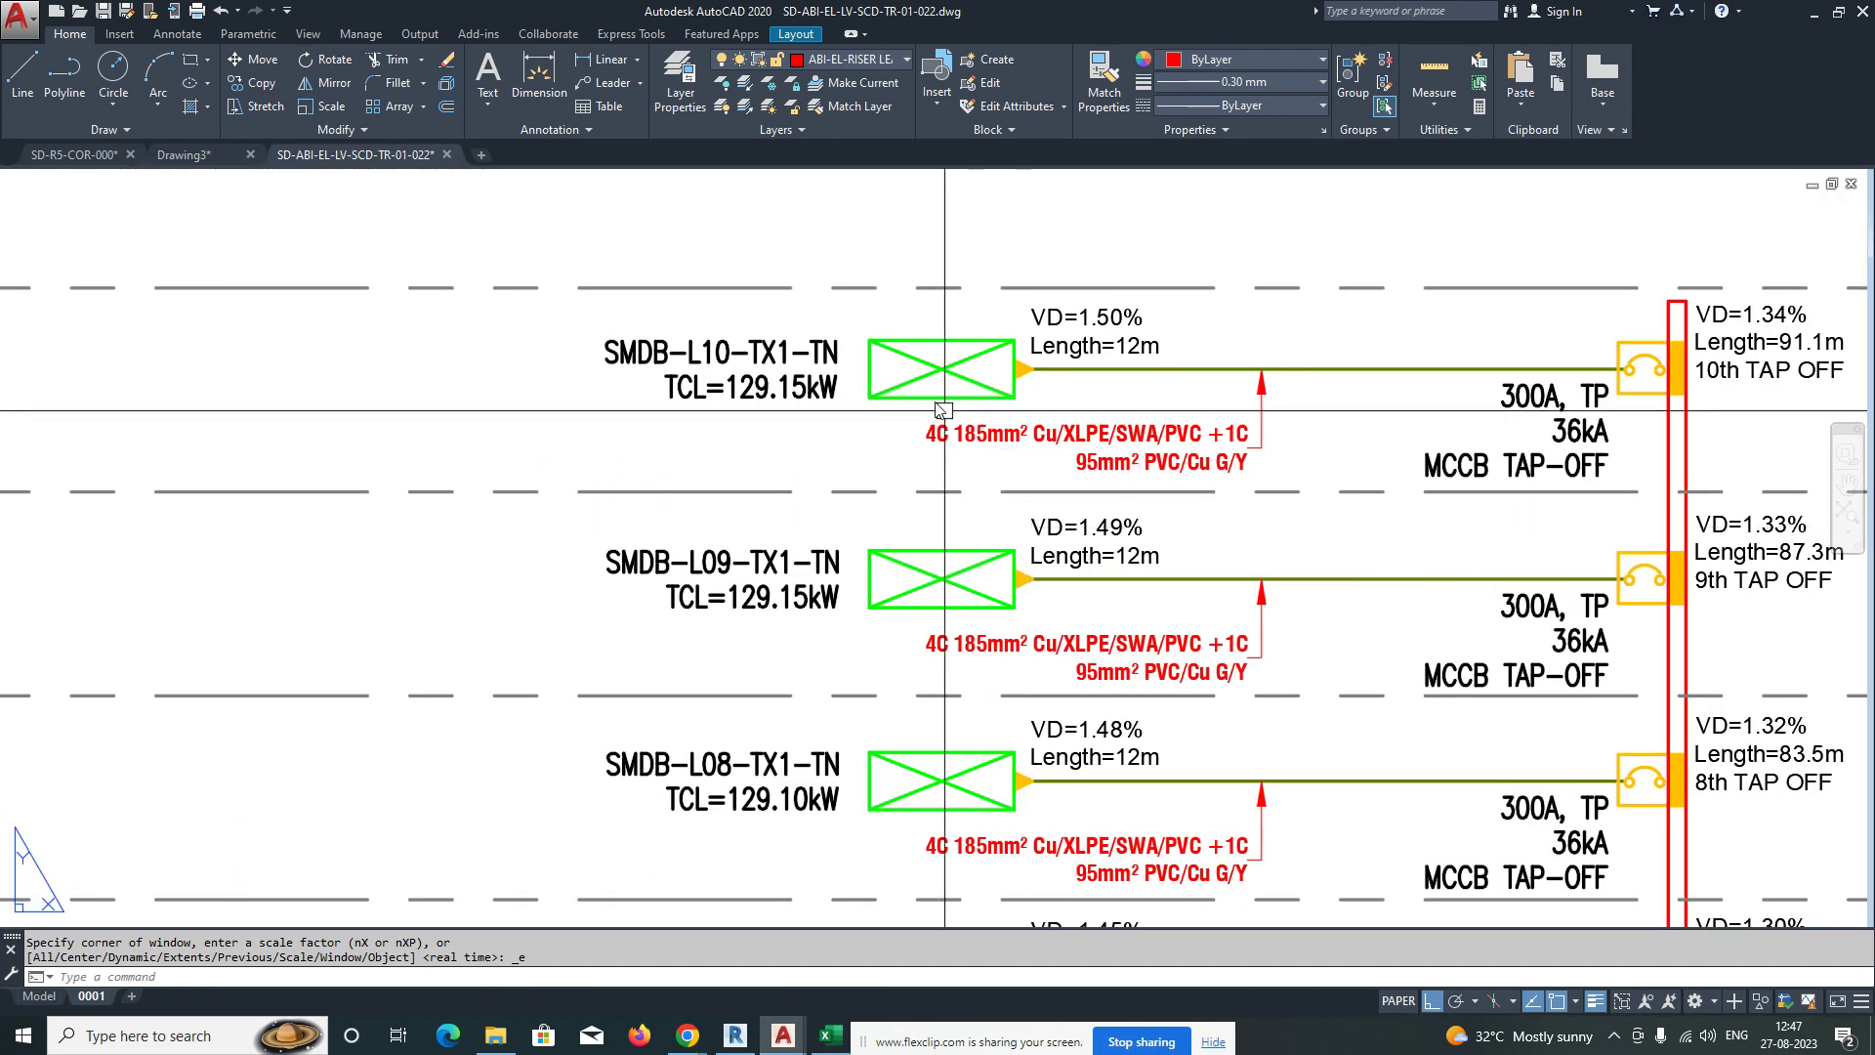
Examine the floor-level labels, the SMDB feeders on each level and the main distribution board's single-line diagram.
{"action": "scroll", "coordinate": [900, 403], "scroll_direction": "down", "scroll_amount": 8}
{"action": "scroll", "coordinate": [791, 505], "scroll_direction": "up", "scroll_amount": 9}
{"action": "scroll", "coordinate": [733, 637], "scroll_direction": "down", "scroll_amount": 6}
{"action": "scroll", "coordinate": [342, 689], "scroll_direction": "up", "scroll_amount": 2}
{"action": "scroll", "coordinate": [341, 688], "scroll_direction": "down", "scroll_amount": 2}
{"action": "middle_click_drag", "start_coordinate": [480, 441], "coordinate": [532, 693]}
{"action": "middle_click_drag", "start_coordinate": [576, 479], "coordinate": [594, 741]}
{"action": "scroll", "coordinate": [445, 467], "scroll_direction": "up", "scroll_amount": 5}
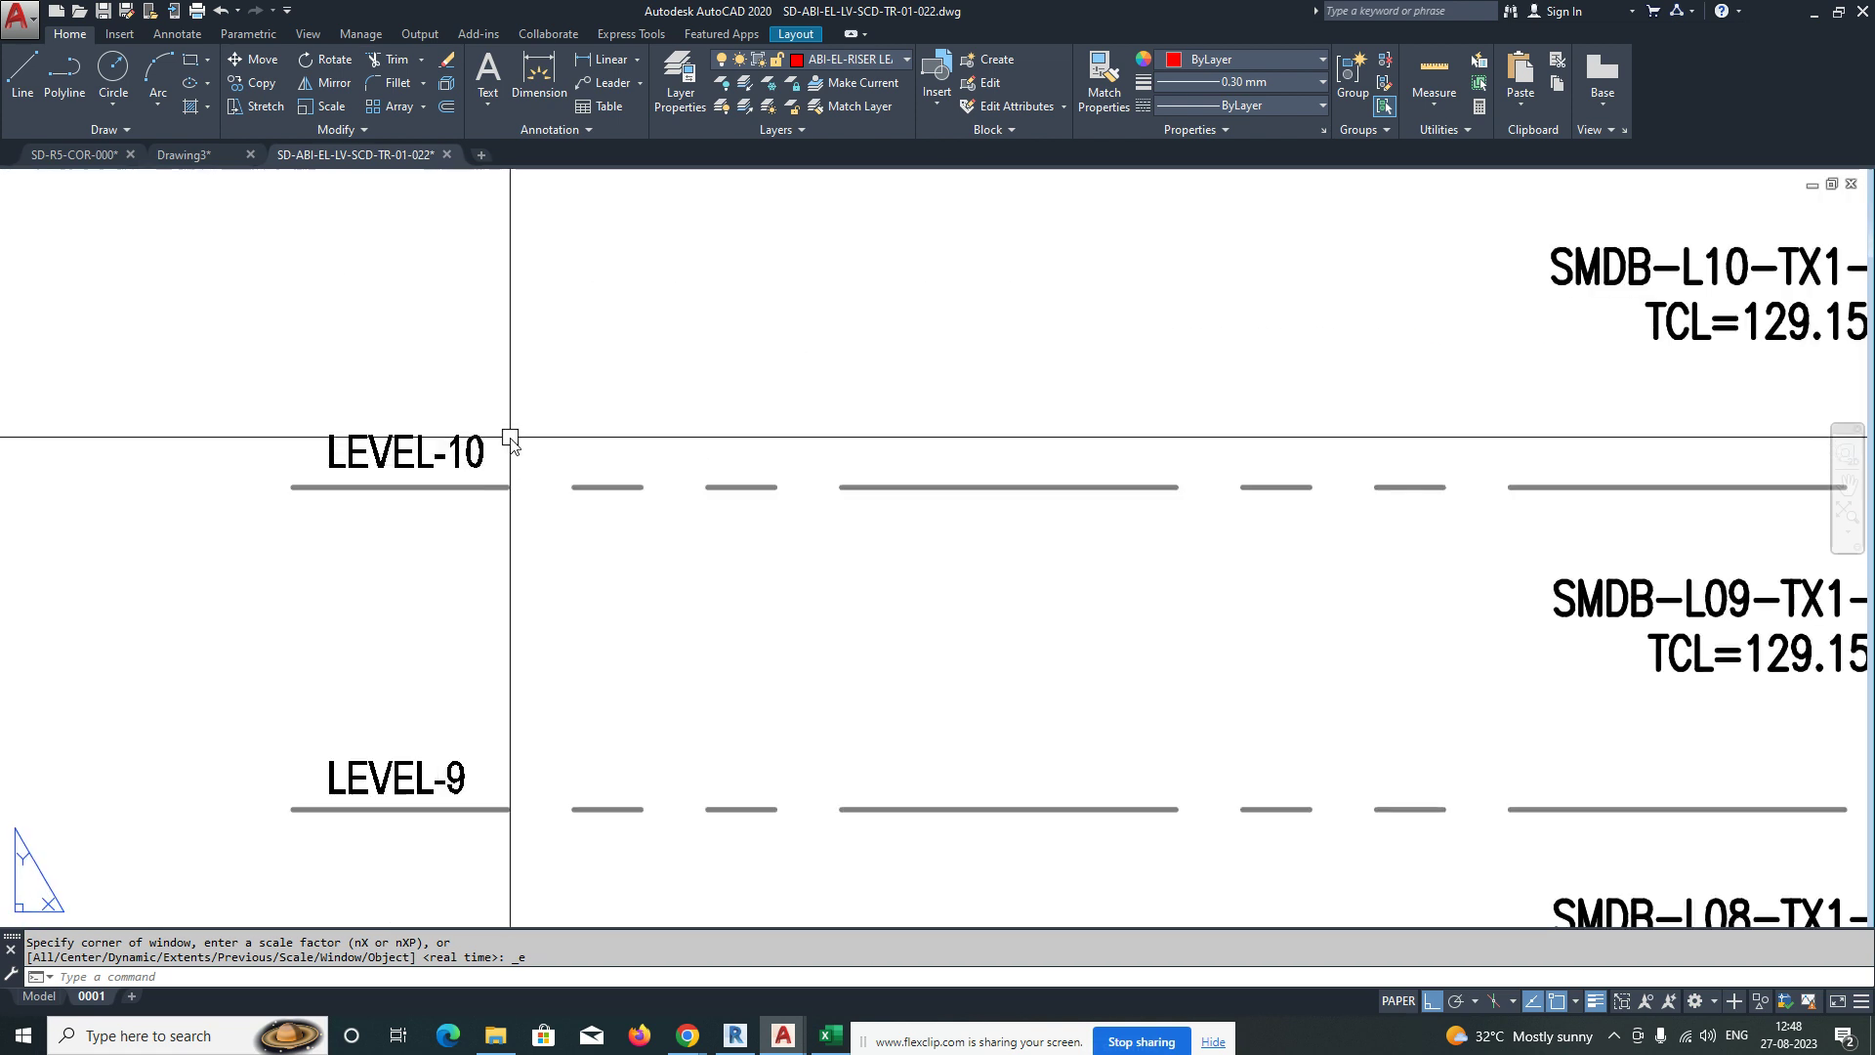
{"action": "scroll", "coordinate": [510, 441], "scroll_direction": "down", "scroll_amount": 3}
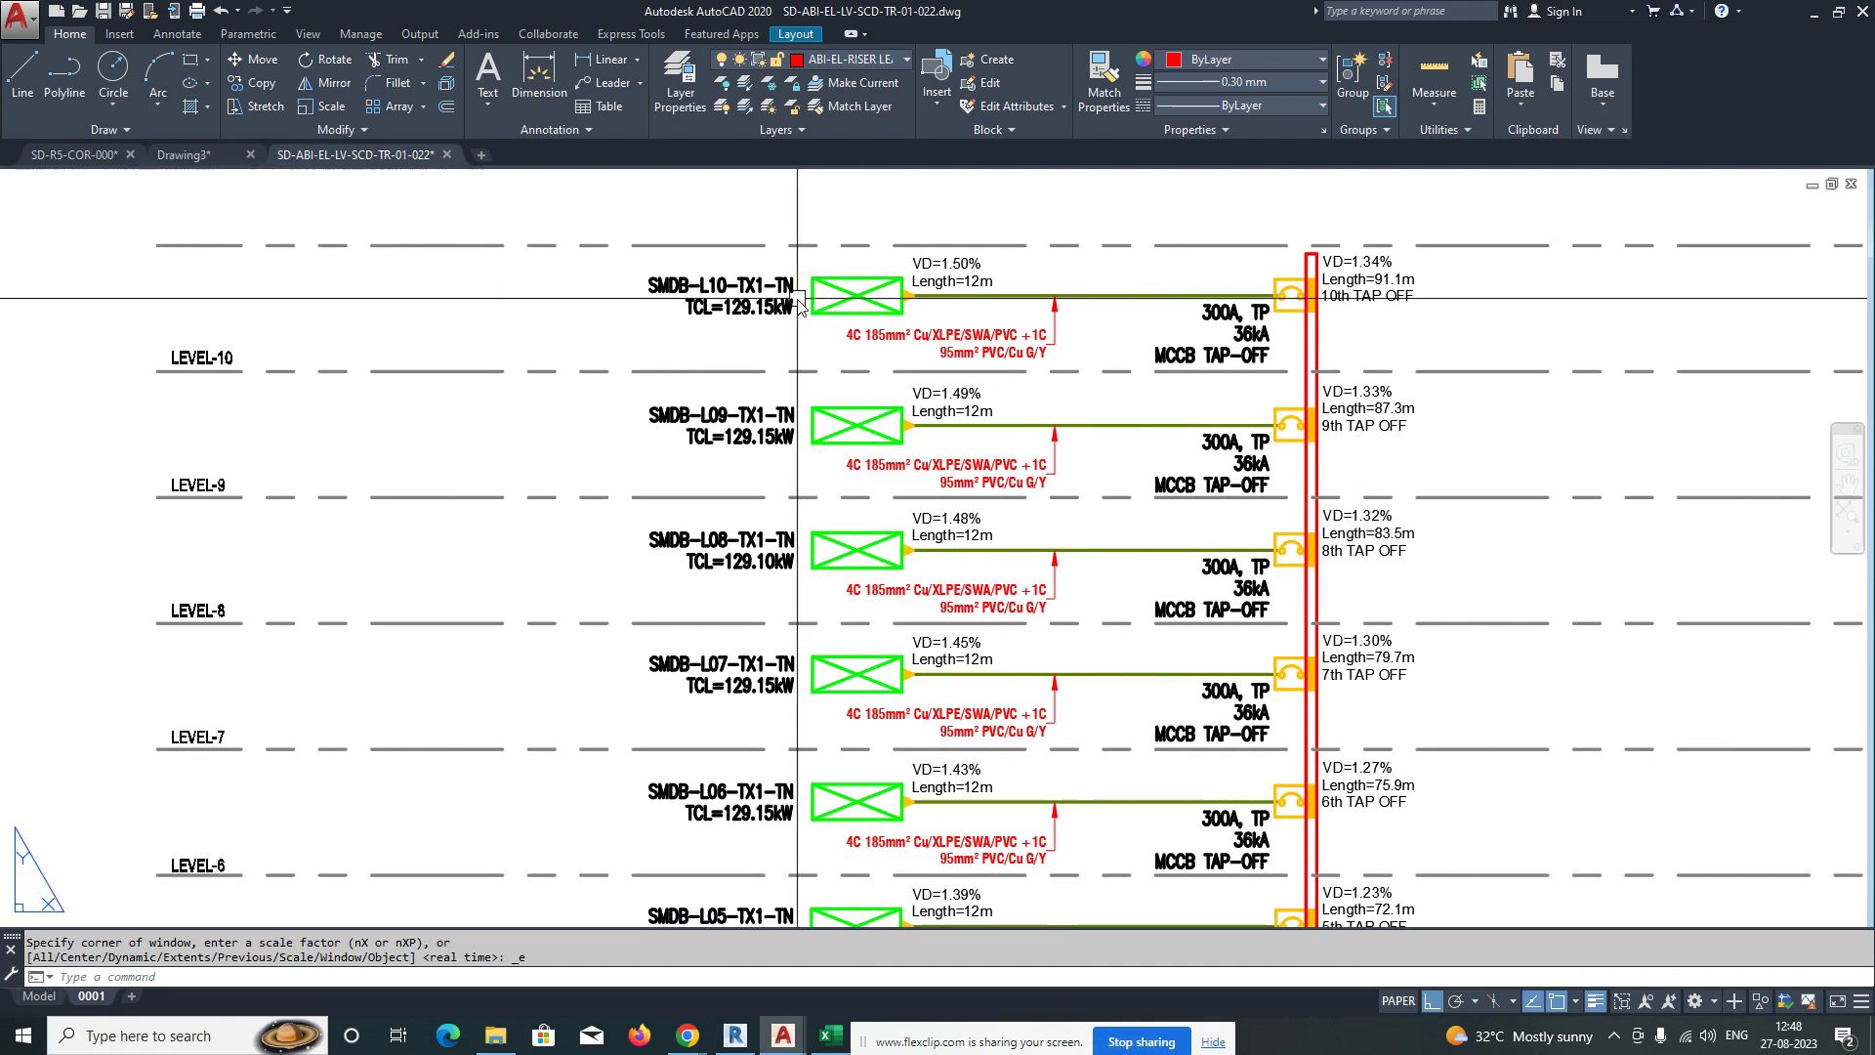
{"action": "scroll", "coordinate": [888, 491], "scroll_direction": "up", "scroll_amount": 9}
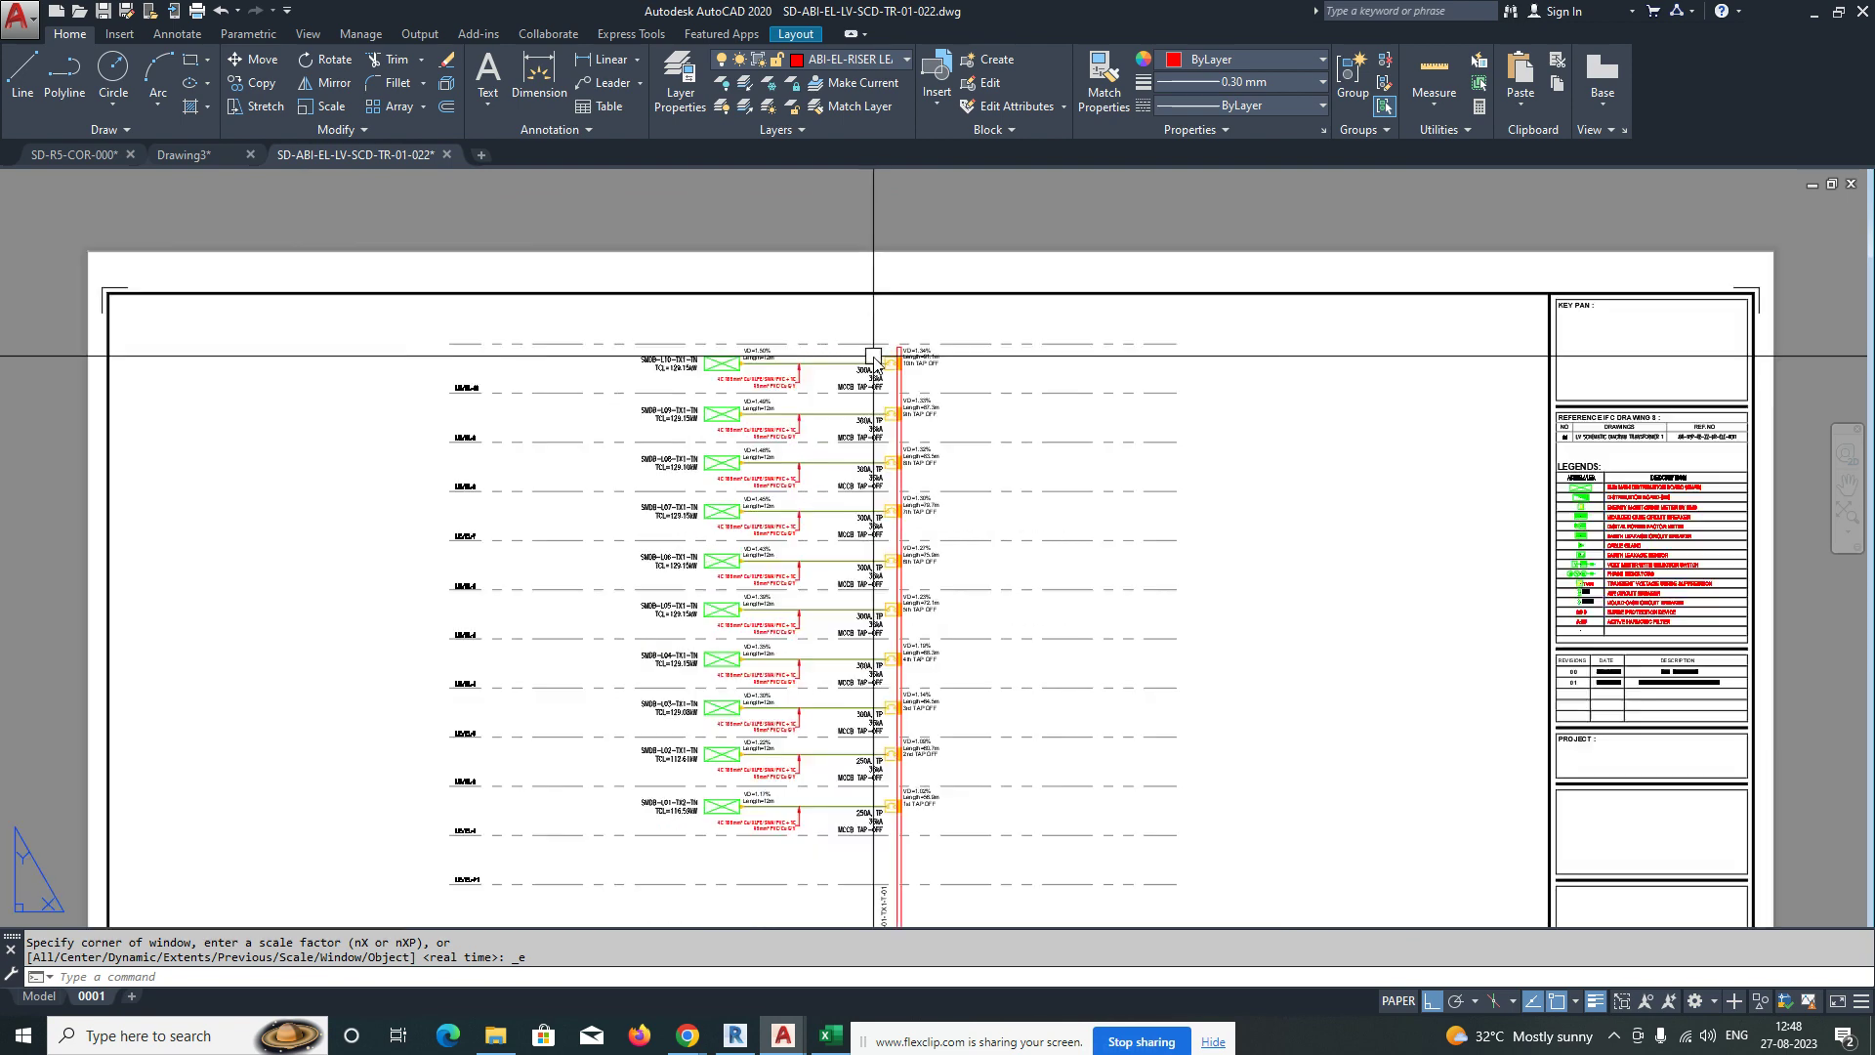
{"action": "scroll", "coordinate": [932, 344], "scroll_direction": "down", "scroll_amount": 10}
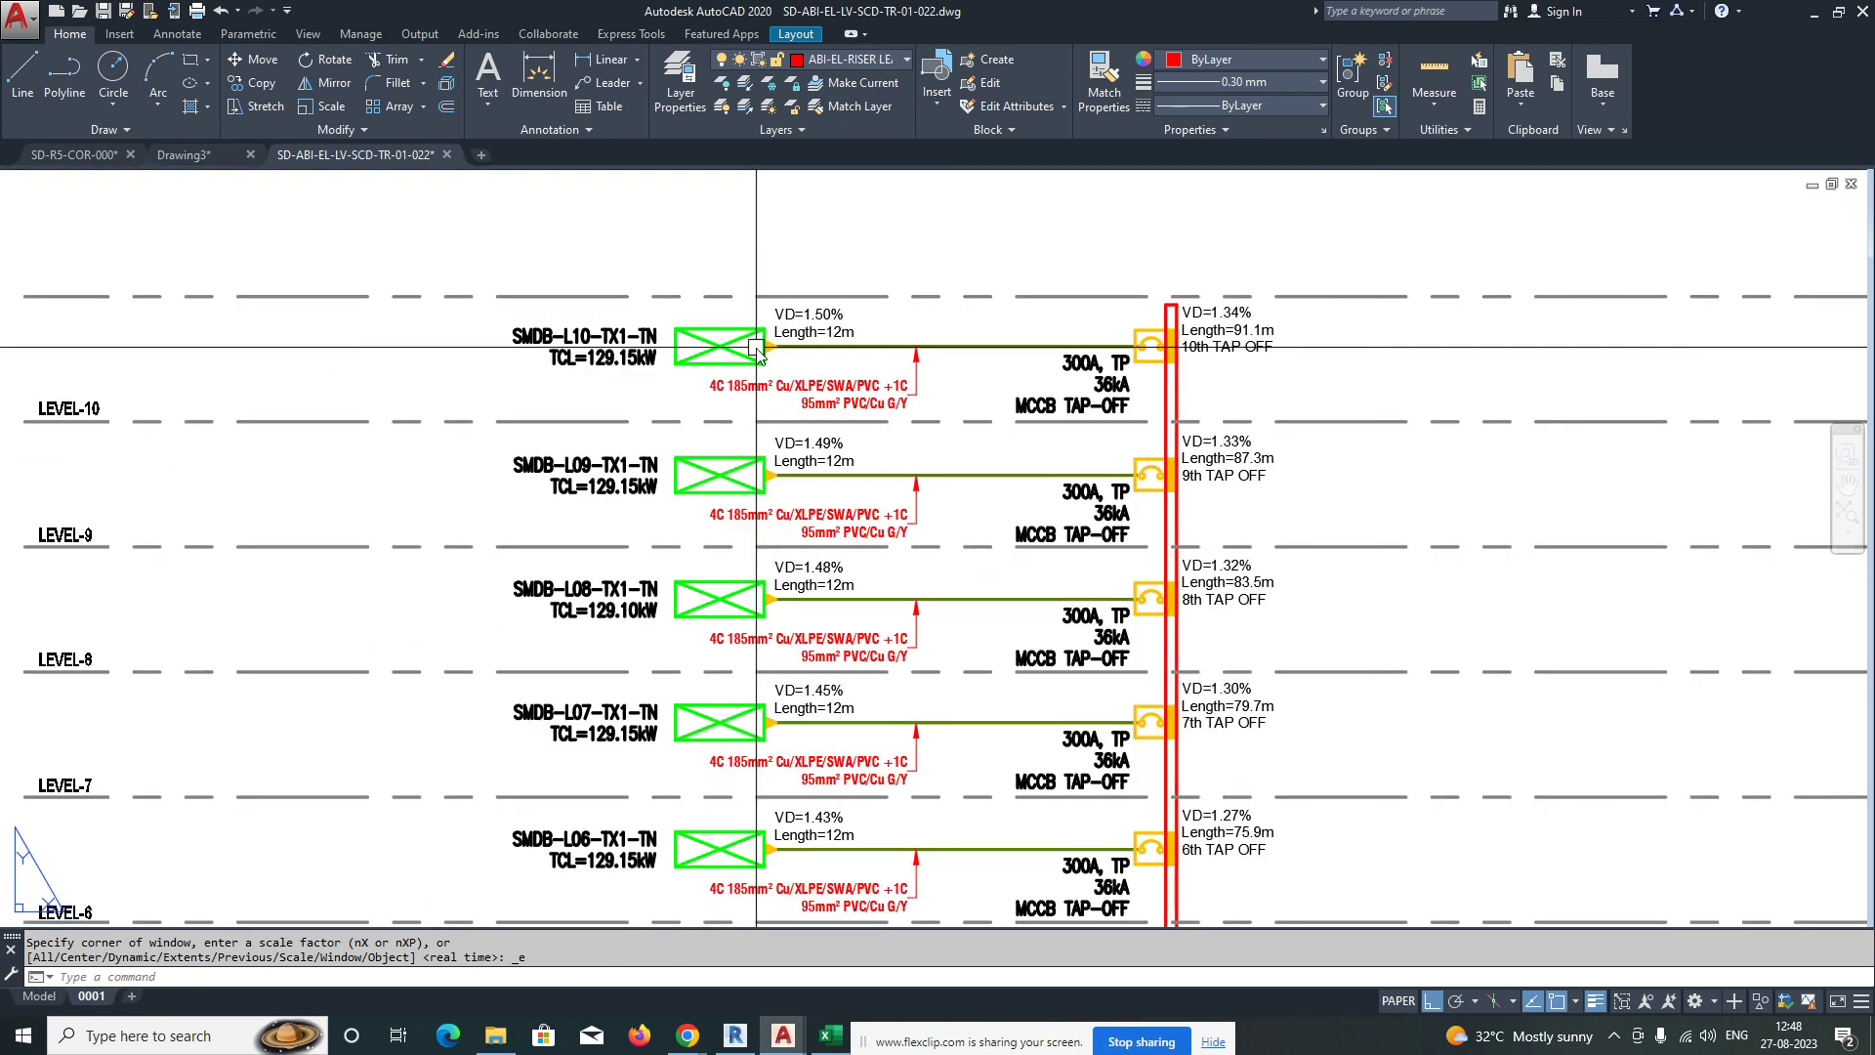
{"action": "scroll", "coordinate": [803, 659], "scroll_direction": "up", "scroll_amount": 5}
{"action": "scroll", "coordinate": [752, 660], "scroll_direction": "down", "scroll_amount": 4}
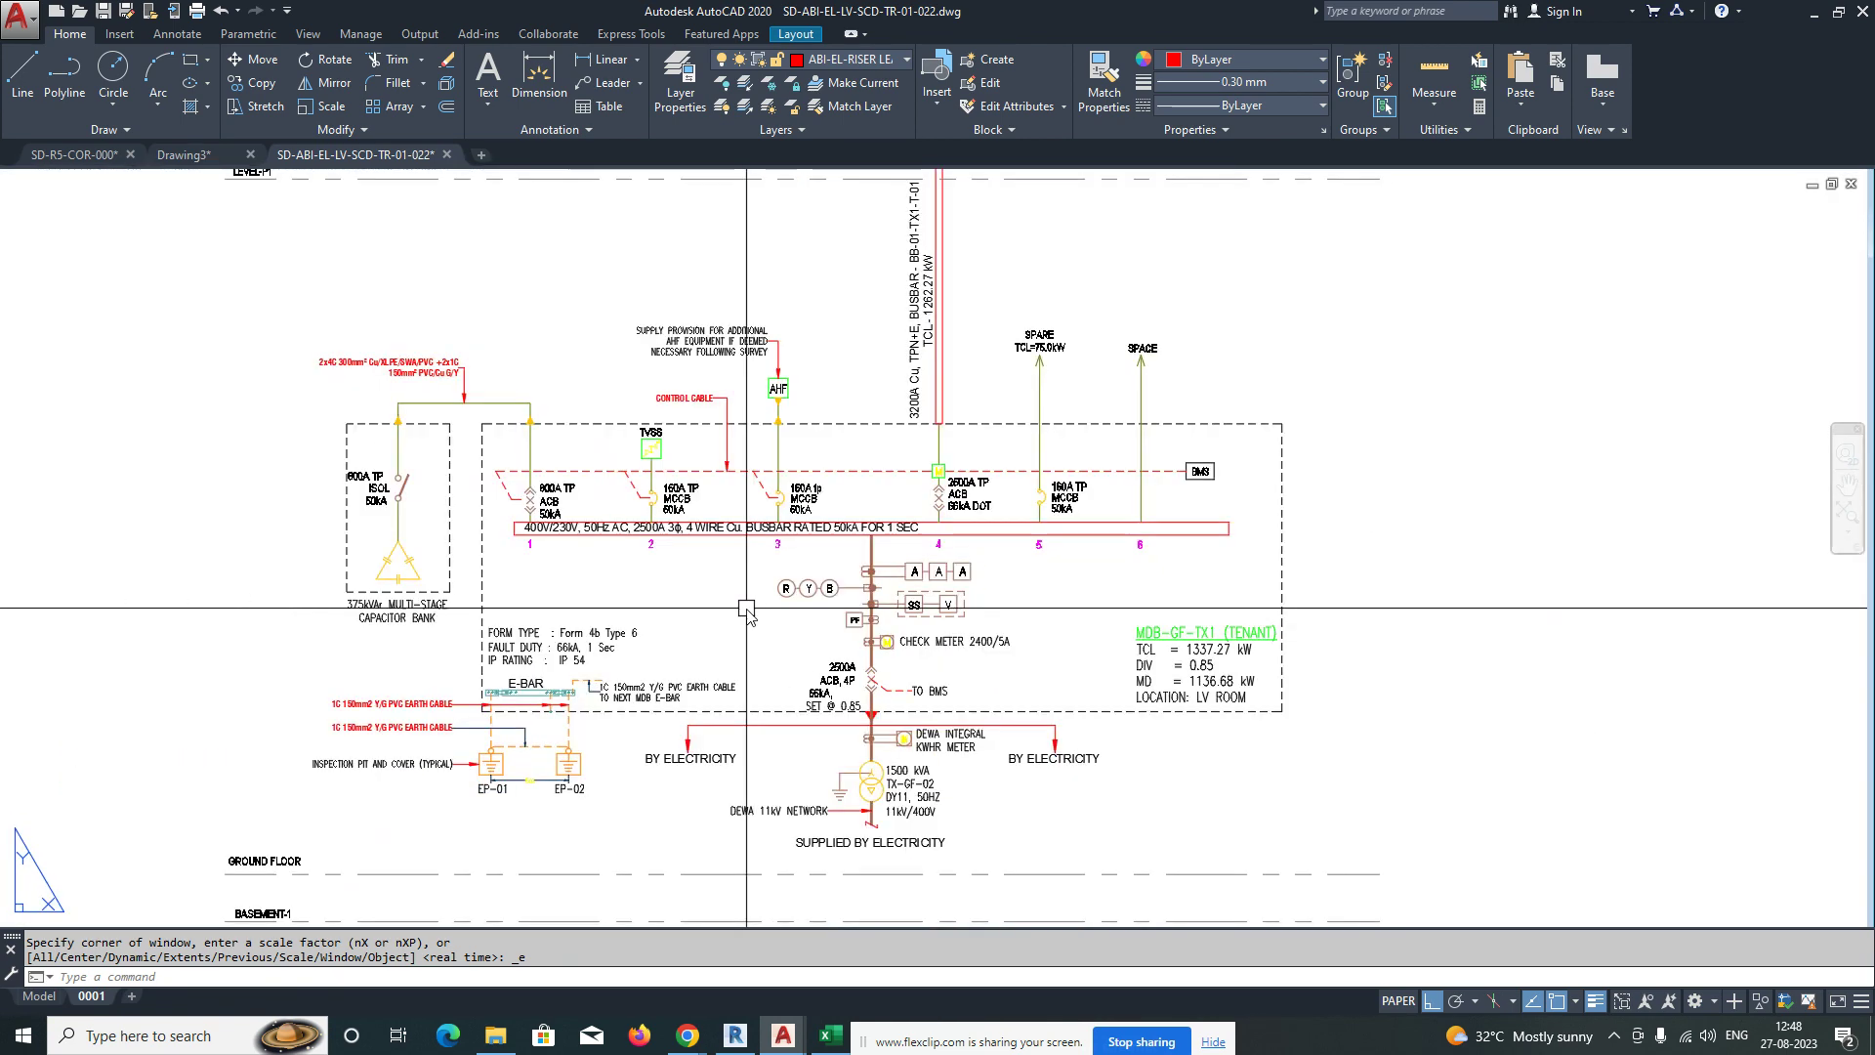
In model space, move the riser diagram objects out of the MDB-GF-TX1 frame to its left, leaving the floor-level lines in place.
{"action": "left_click", "coordinate": [39, 996]}
{"action": "left_click", "coordinate": [630, 264]}
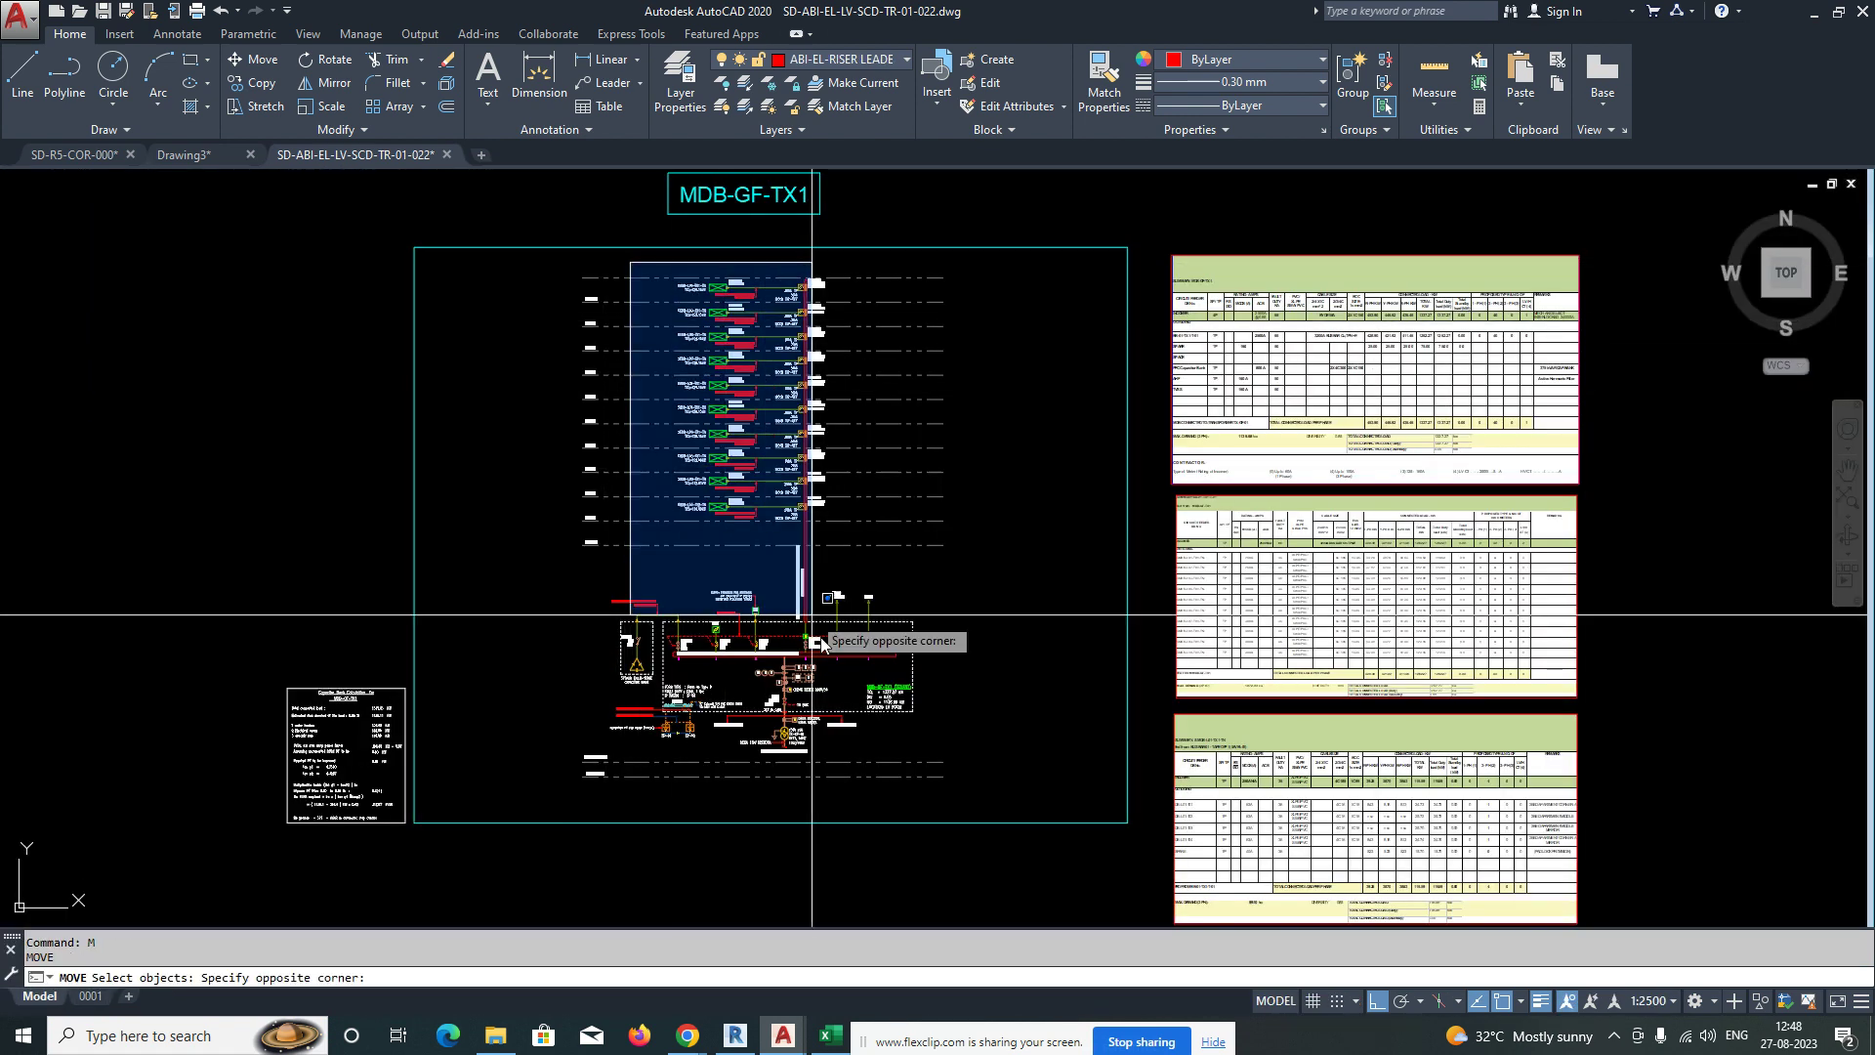
{"action": "left_click", "coordinate": [957, 813]}
{"action": "left_click", "coordinate": [616, 621]}
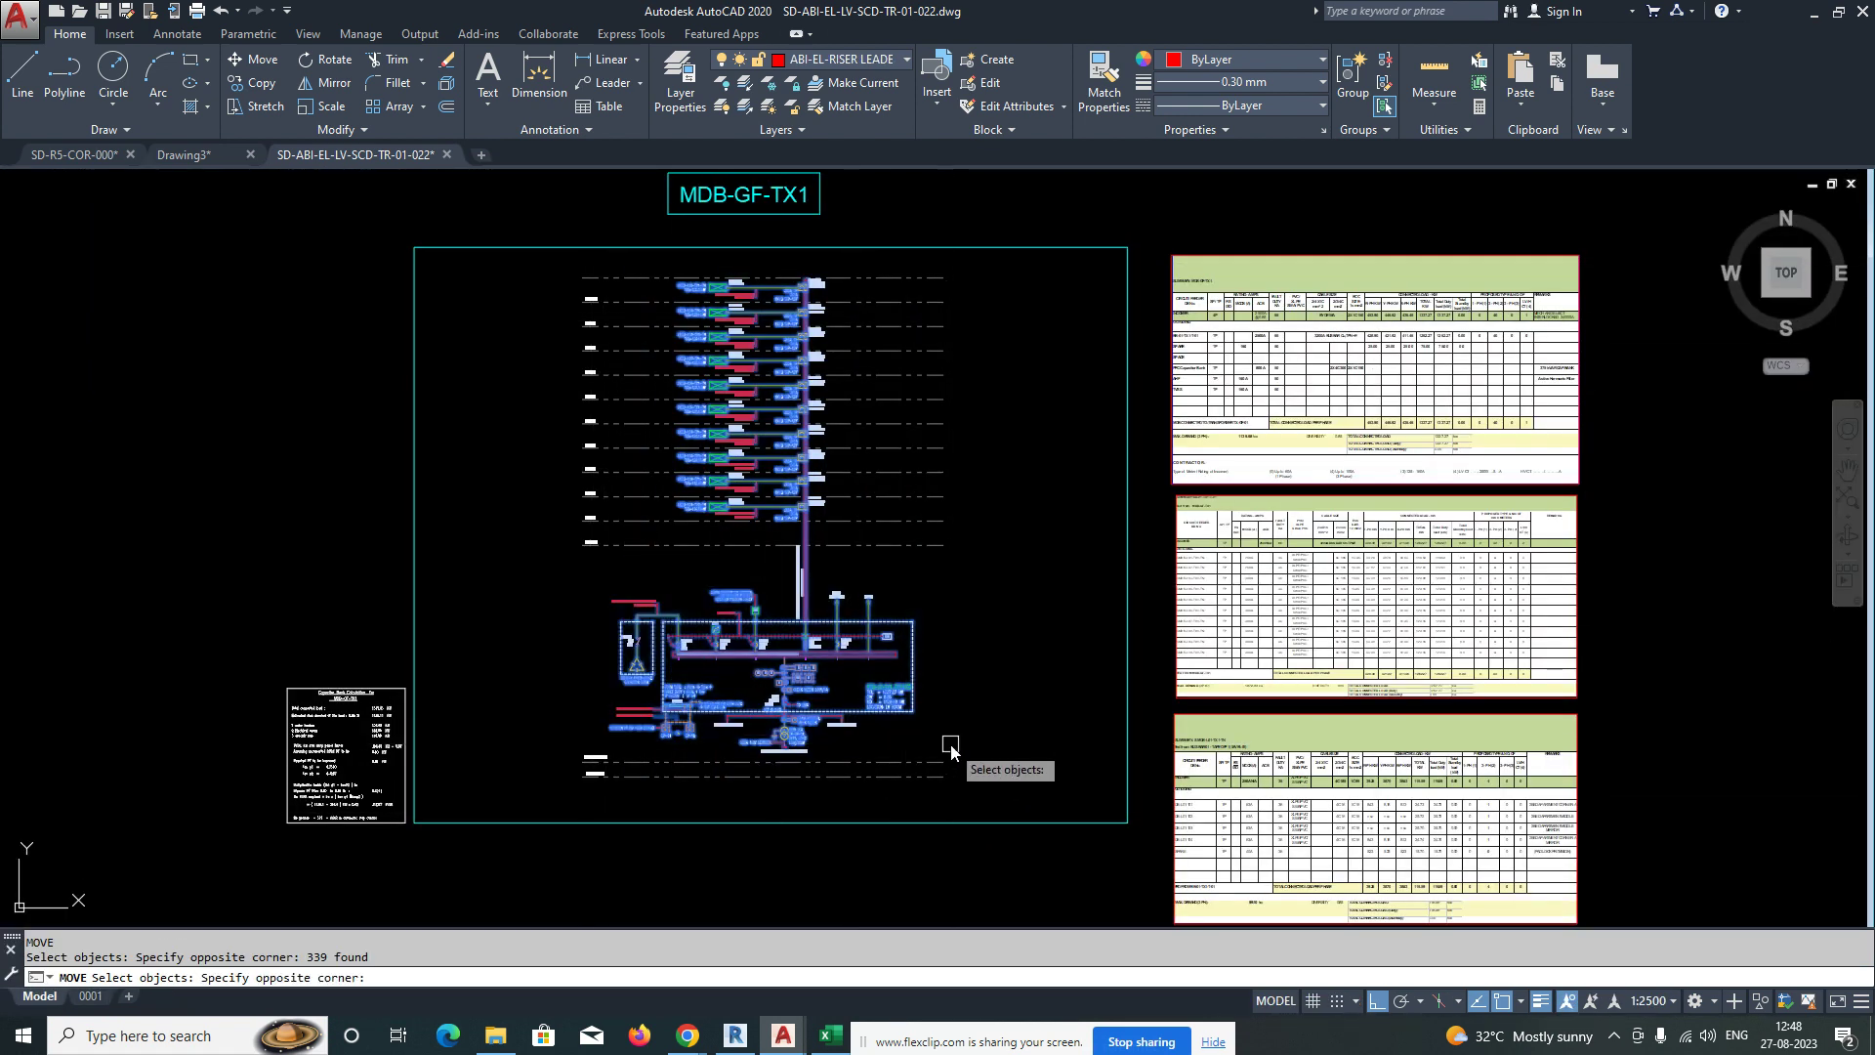
{"action": "left_click", "coordinate": [974, 711]}
{"action": "left_click", "coordinate": [646, 595]}
{"action": "key", "text": "Return"}
{"action": "left_click", "coordinate": [798, 637]}
{"action": "scroll", "coordinate": [847, 650], "scroll_direction": "down", "scroll_amount": 4}
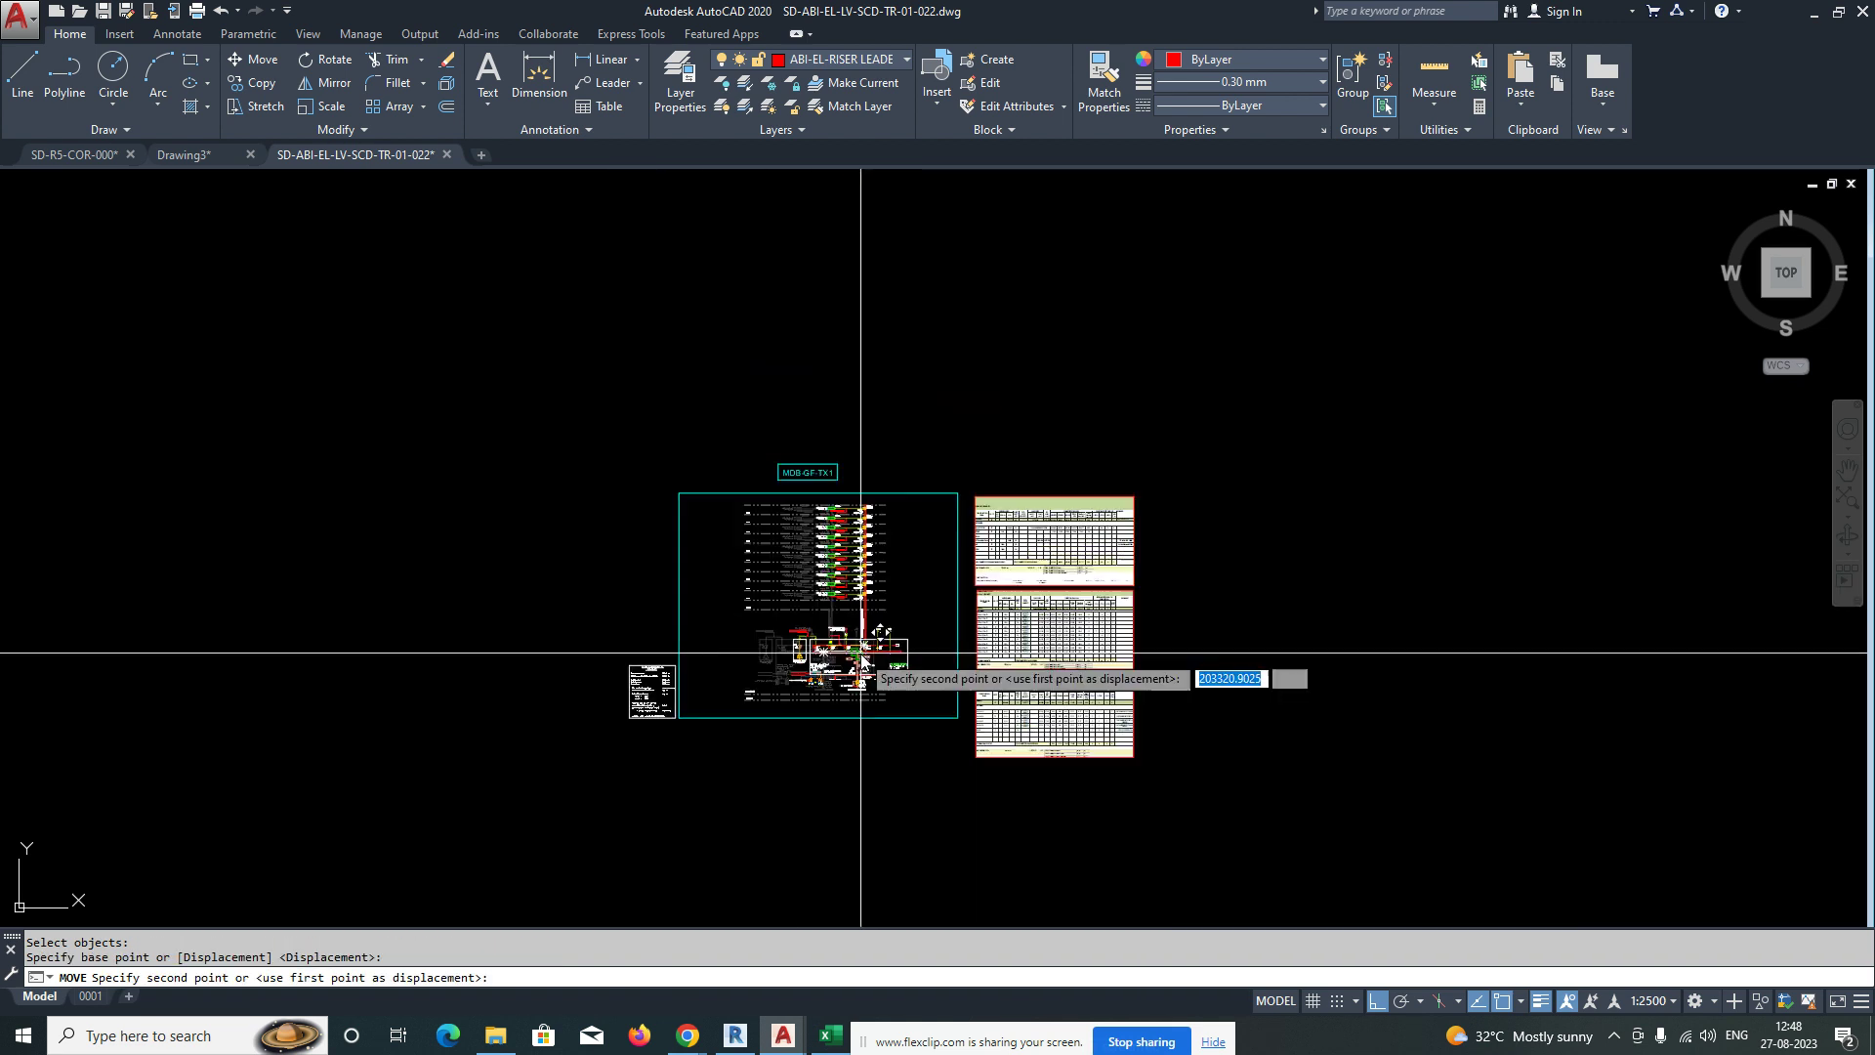
{"action": "scroll", "coordinate": [499, 649], "scroll_direction": "up", "scroll_amount": 2}
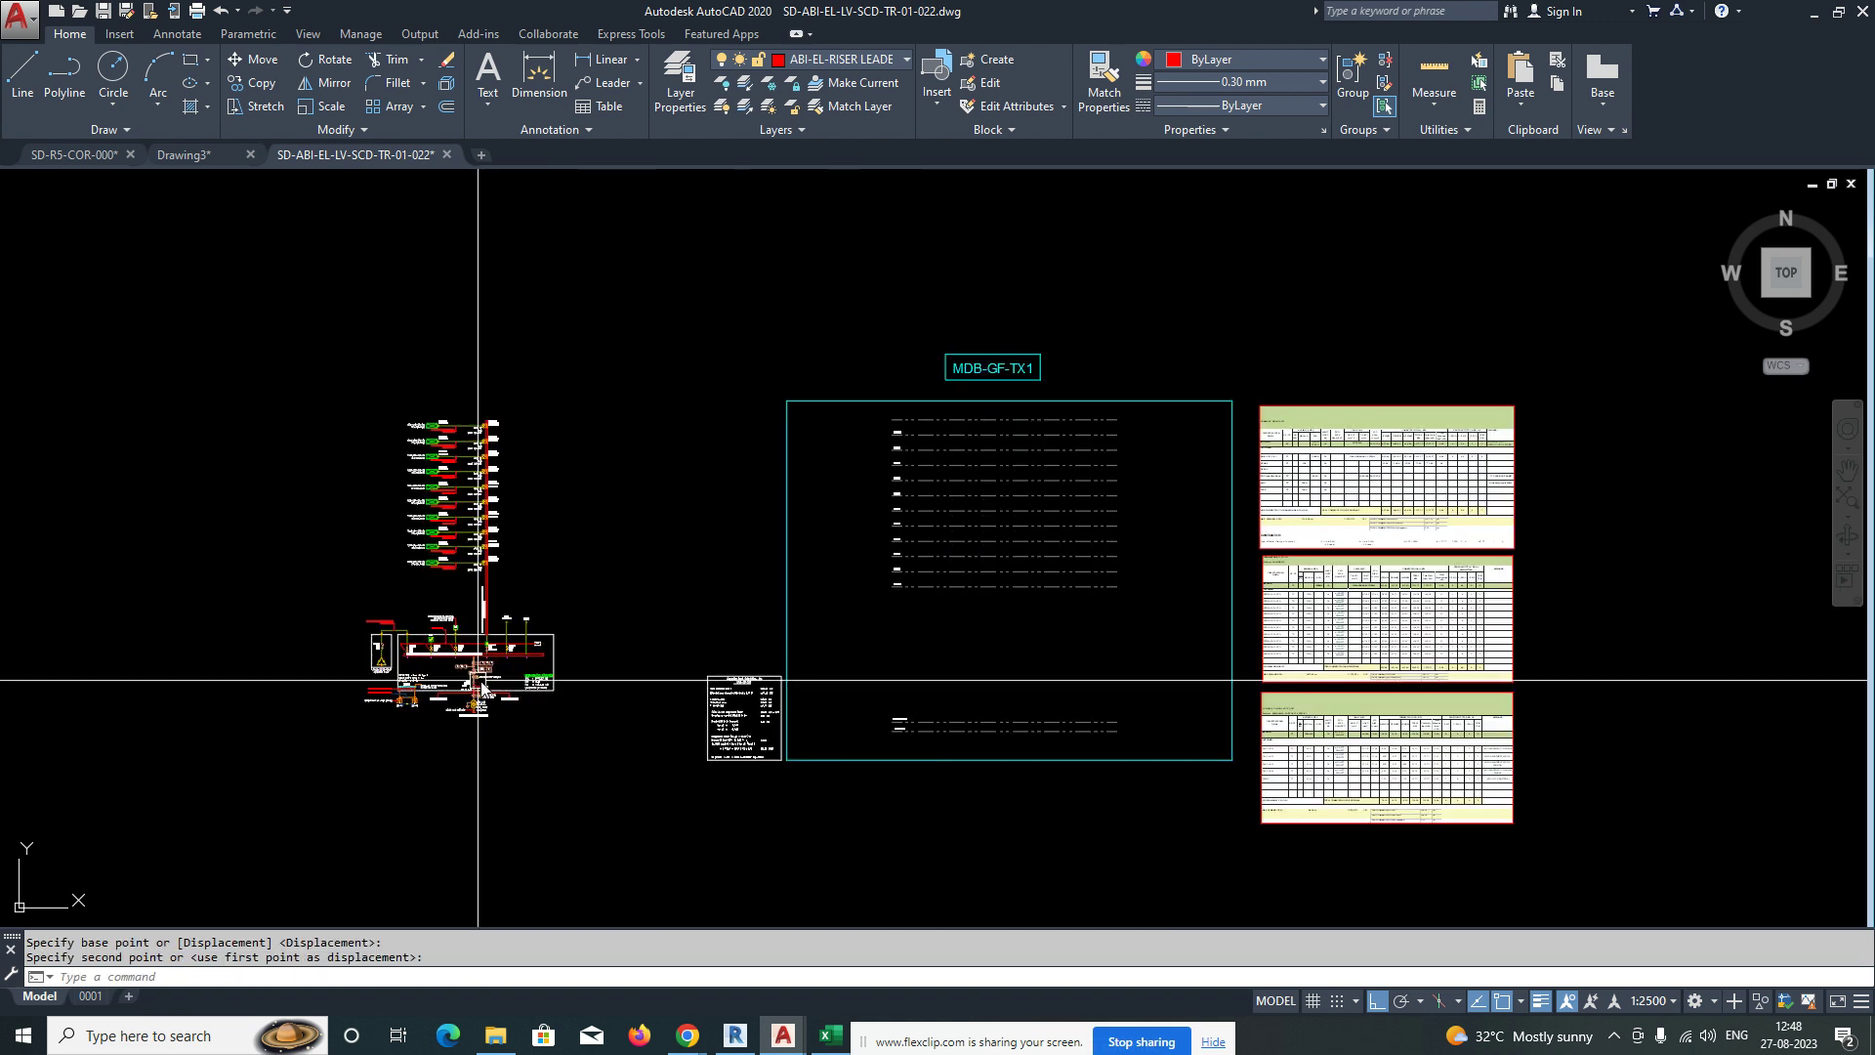
{"action": "key", "text": "Escape"}
Examine the MDB-GF-TX1 summary load schedule and the BB-01-TX1-T-01 busbar schedule with its SMDB feeders.
{"action": "middle_click_drag", "start_coordinate": [916, 678], "coordinate": [640, 635]}
{"action": "scroll", "coordinate": [1041, 393], "scroll_direction": "up", "scroll_amount": 2}
{"action": "scroll", "coordinate": [1041, 392], "scroll_direction": "up", "scroll_amount": 6}
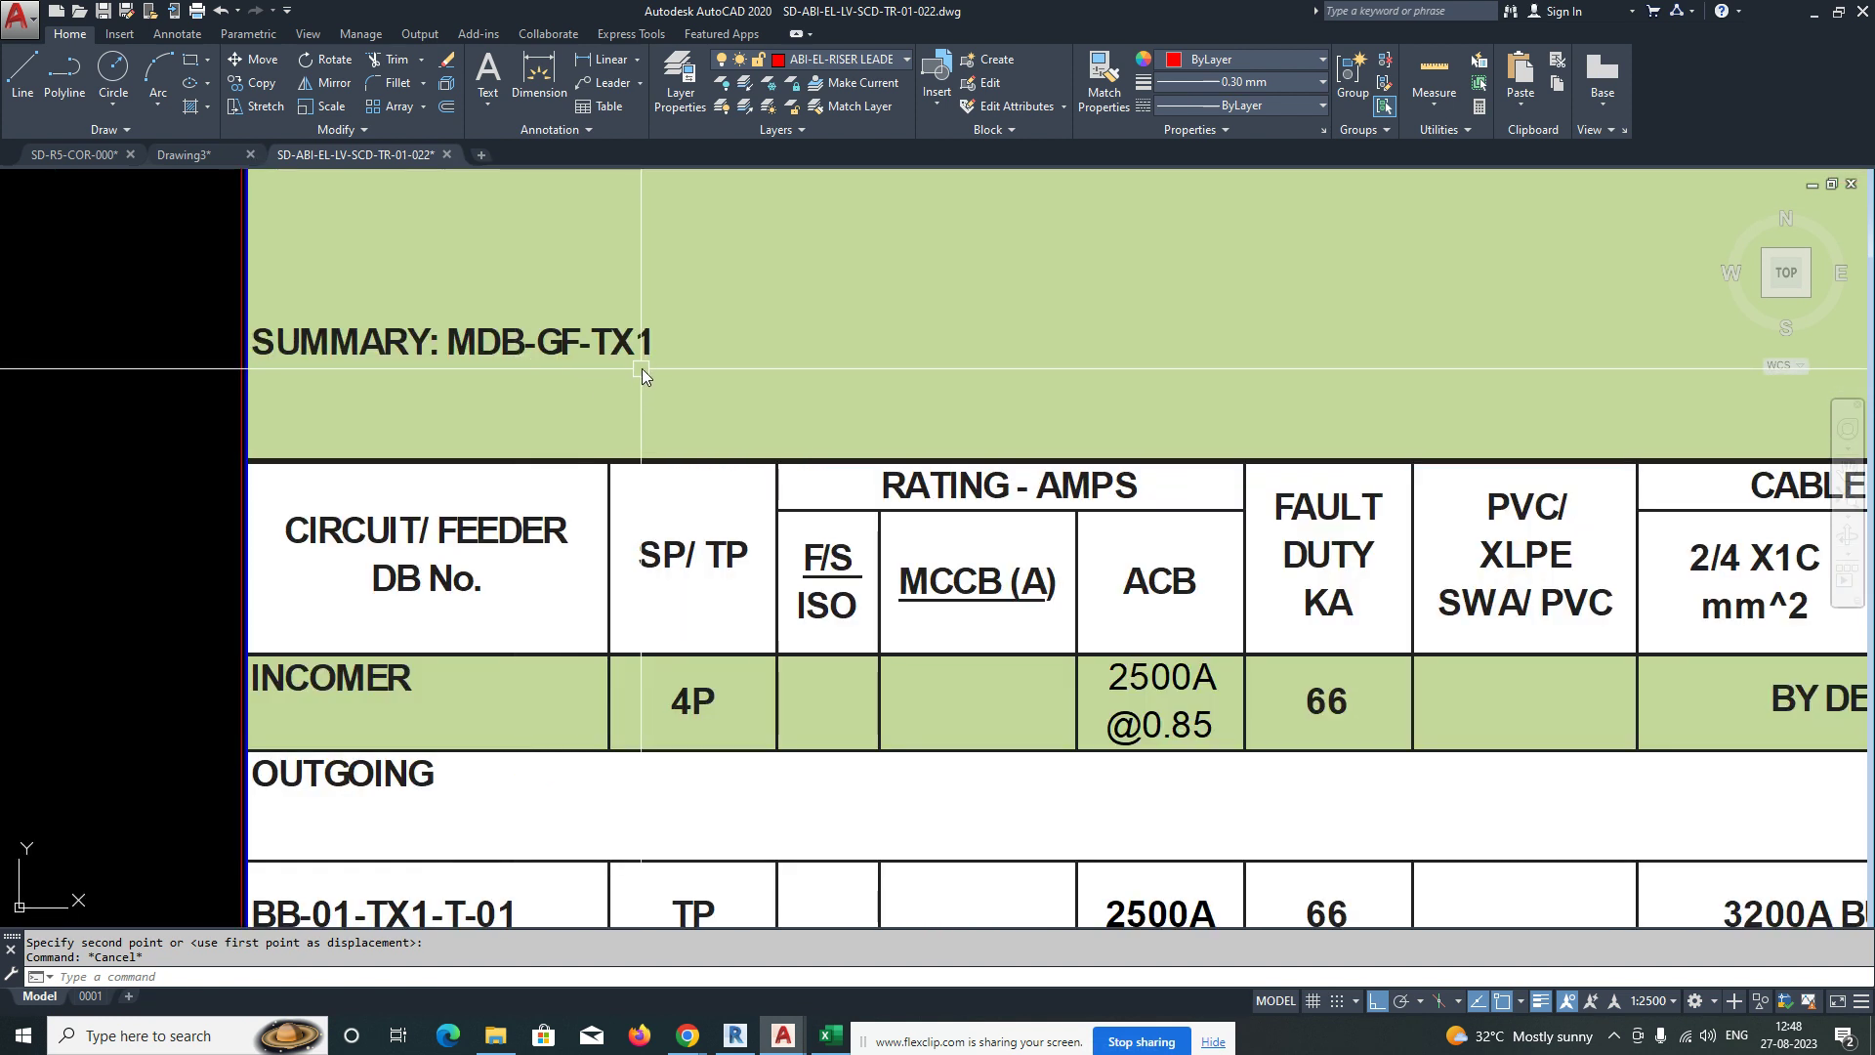
{"action": "scroll", "coordinate": [644, 381], "scroll_direction": "down", "scroll_amount": 4}
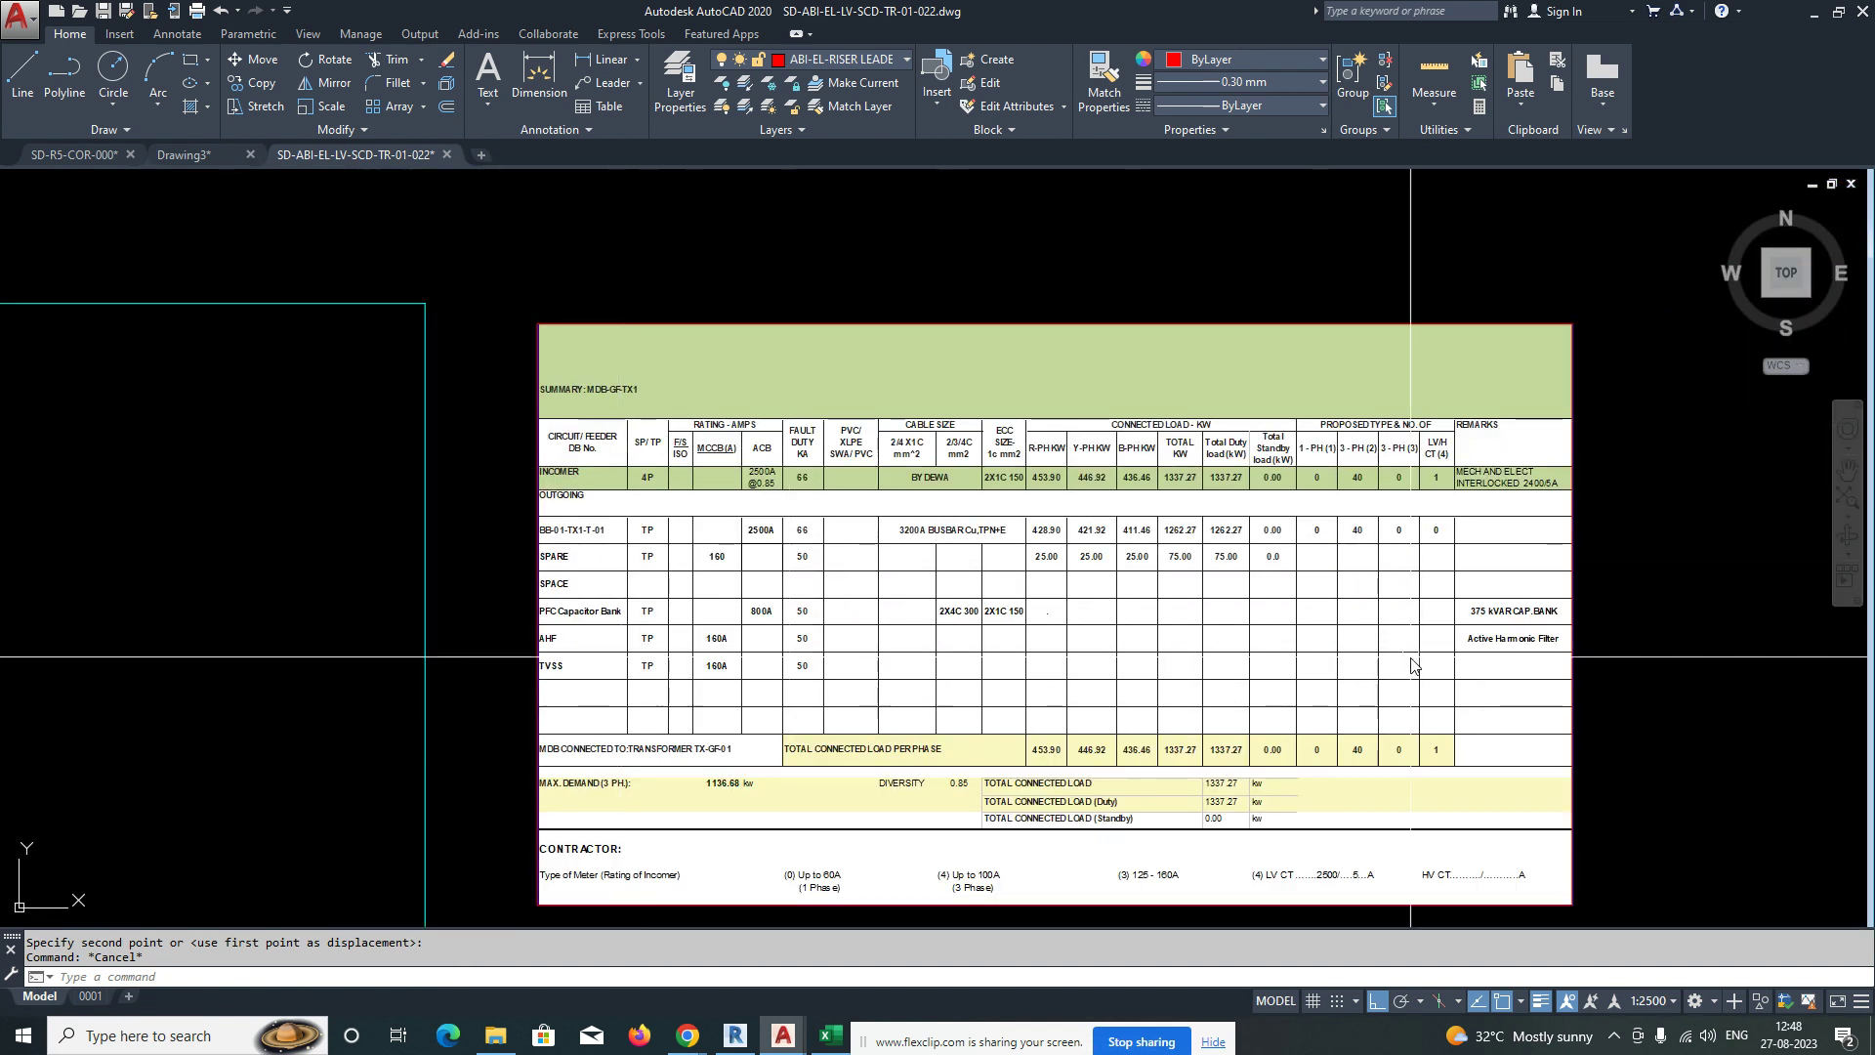
{"action": "scroll", "coordinate": [1118, 694], "scroll_direction": "down", "scroll_amount": 2}
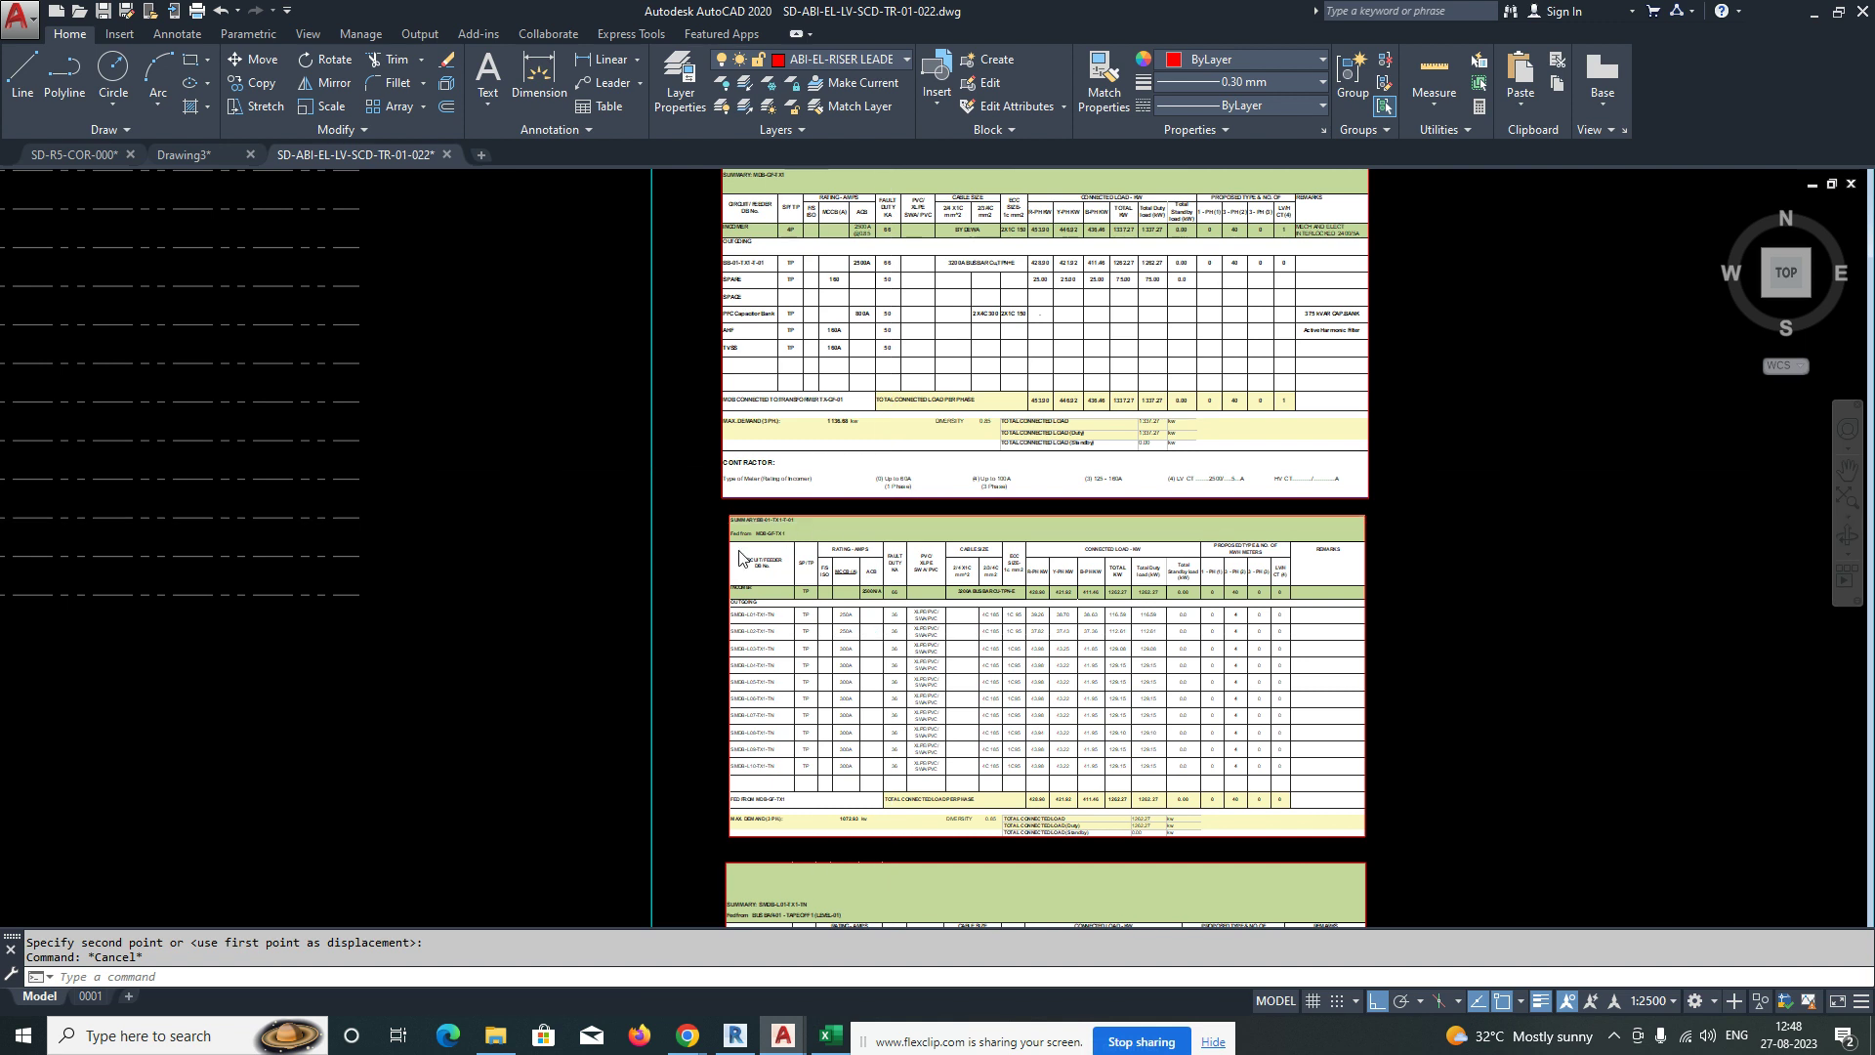
{"action": "scroll", "coordinate": [756, 525], "scroll_direction": "up", "scroll_amount": 6}
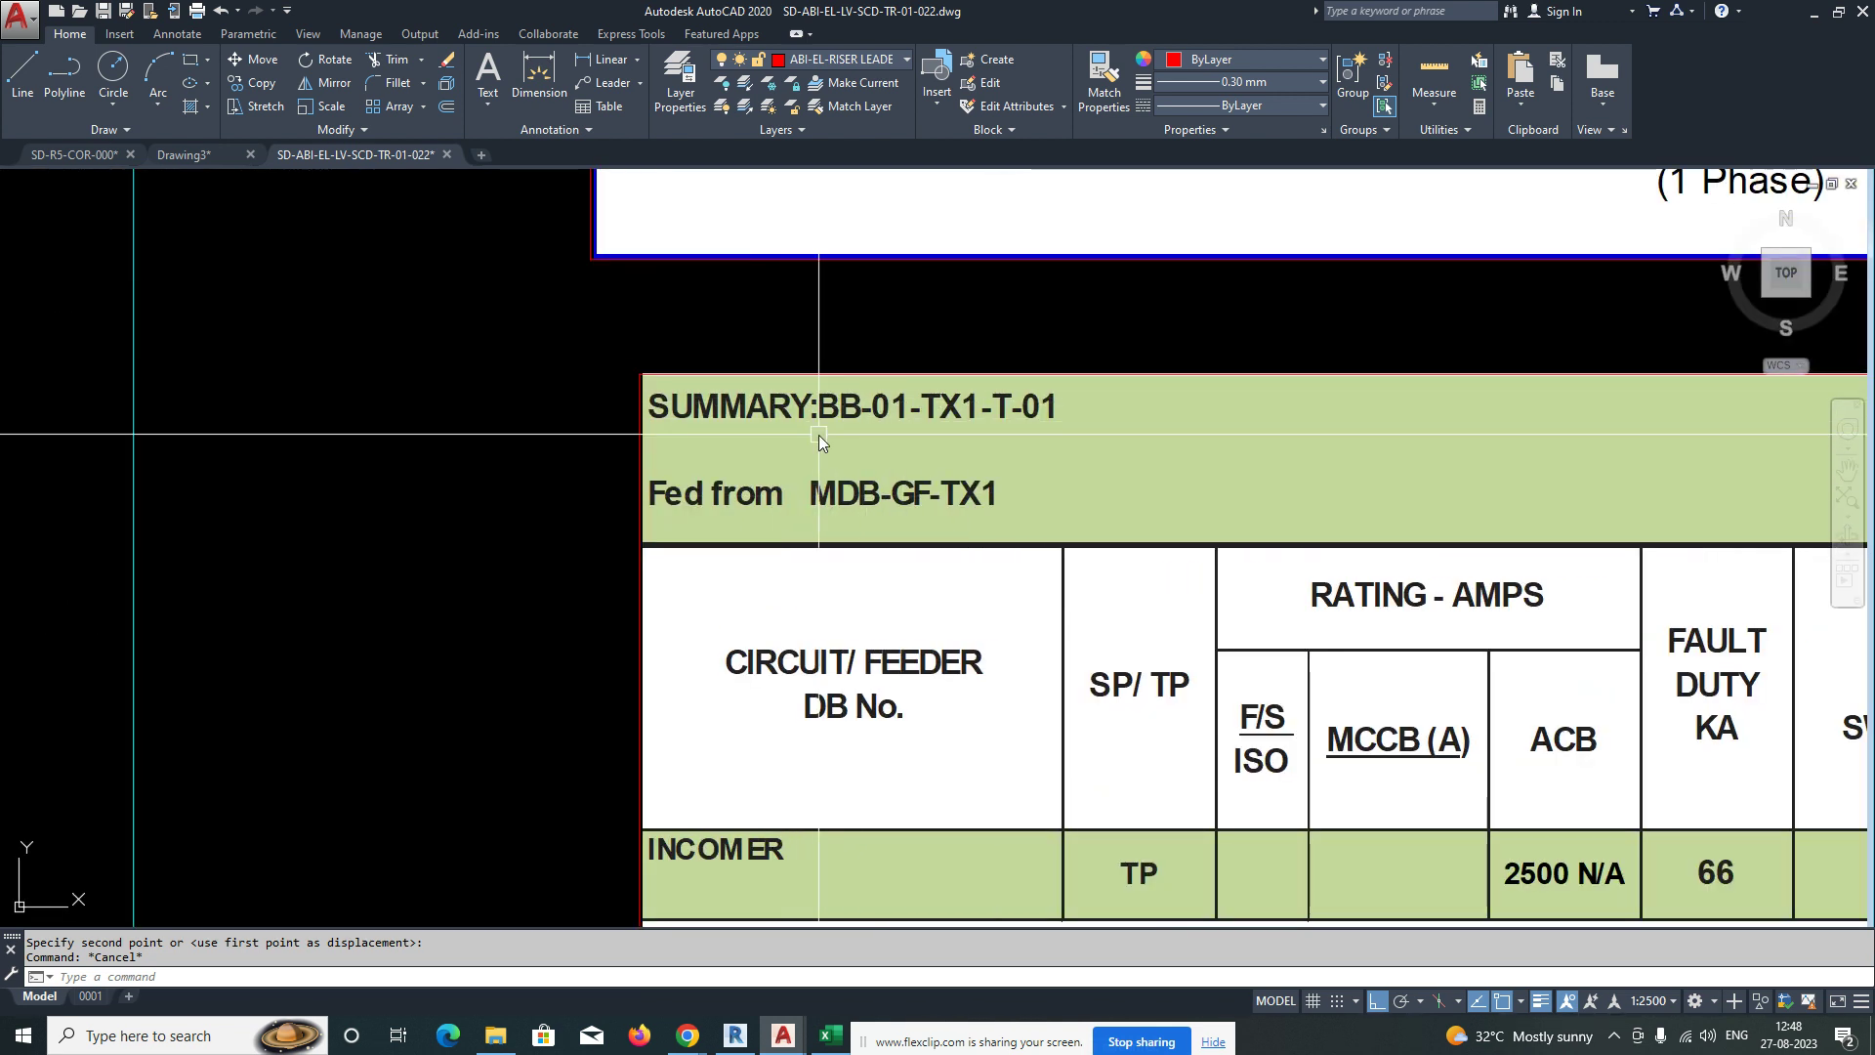
{"action": "scroll", "coordinate": [818, 436], "scroll_direction": "down", "scroll_amount": 4}
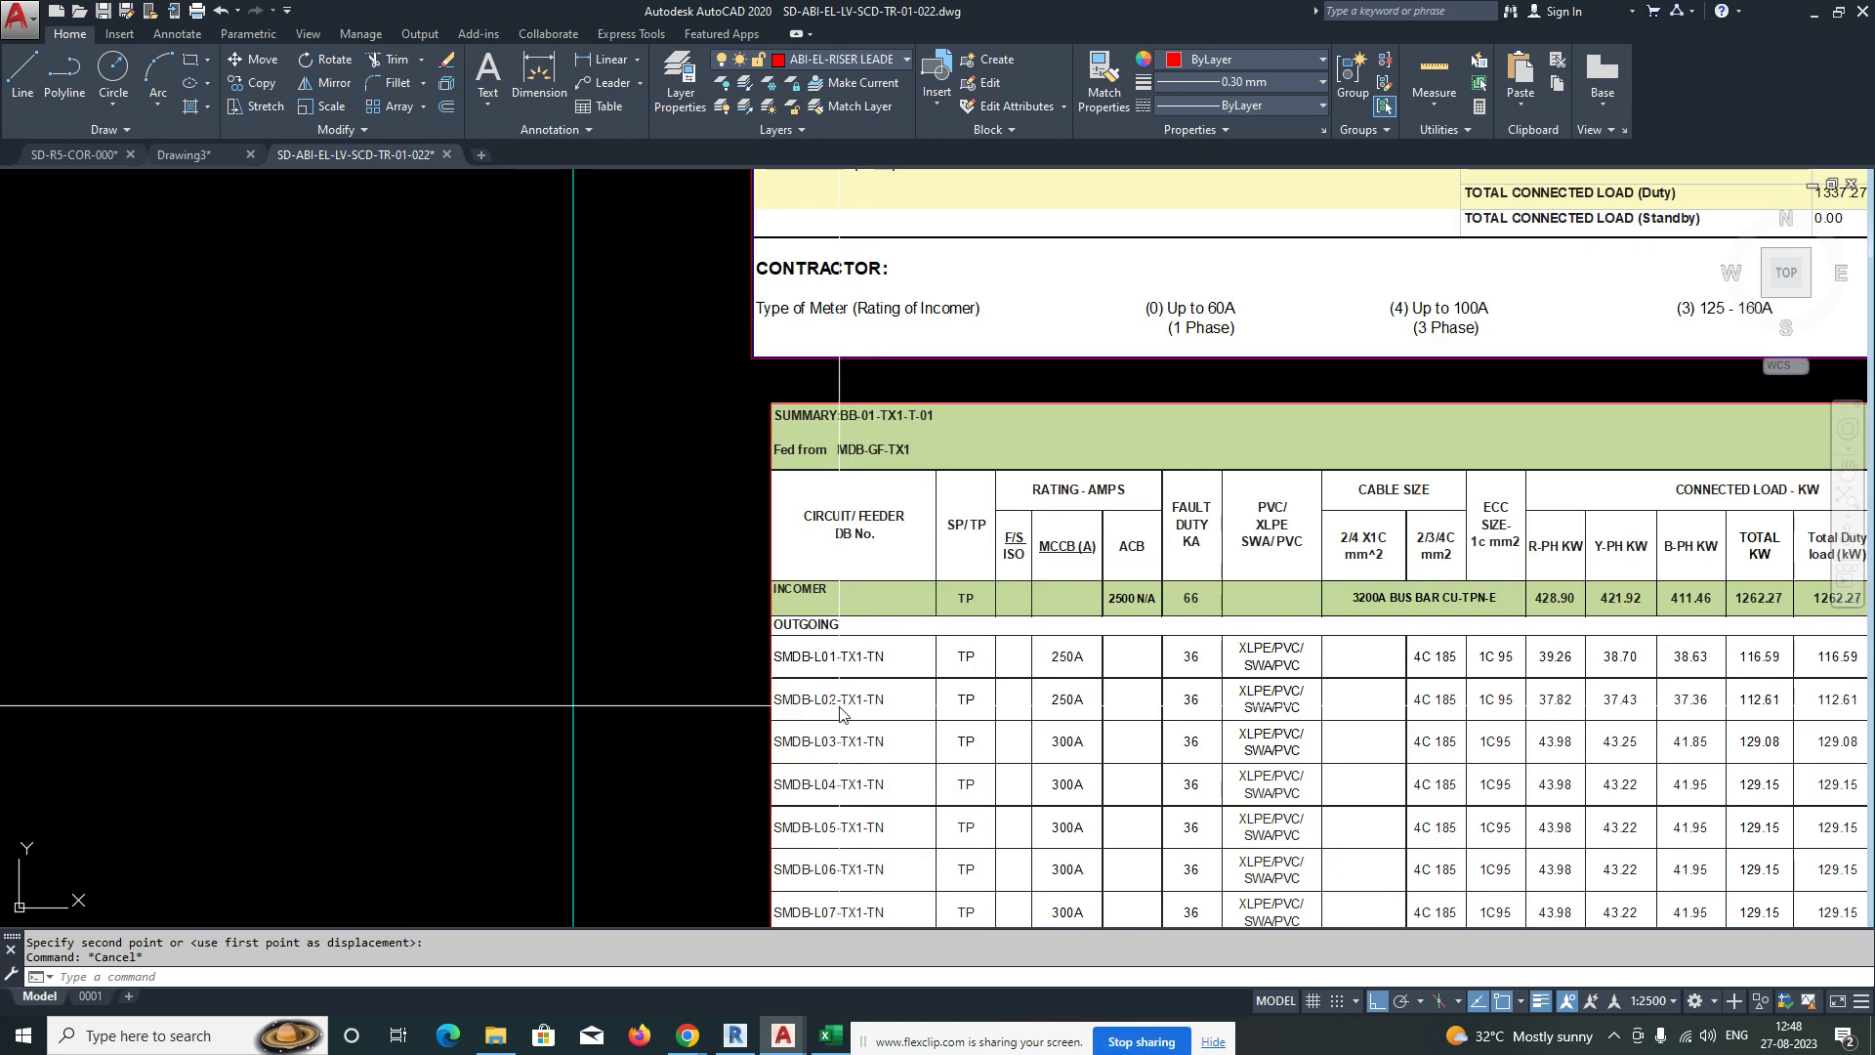
{"action": "middle_click_drag", "start_coordinate": [840, 713], "coordinate": [748, 498]}
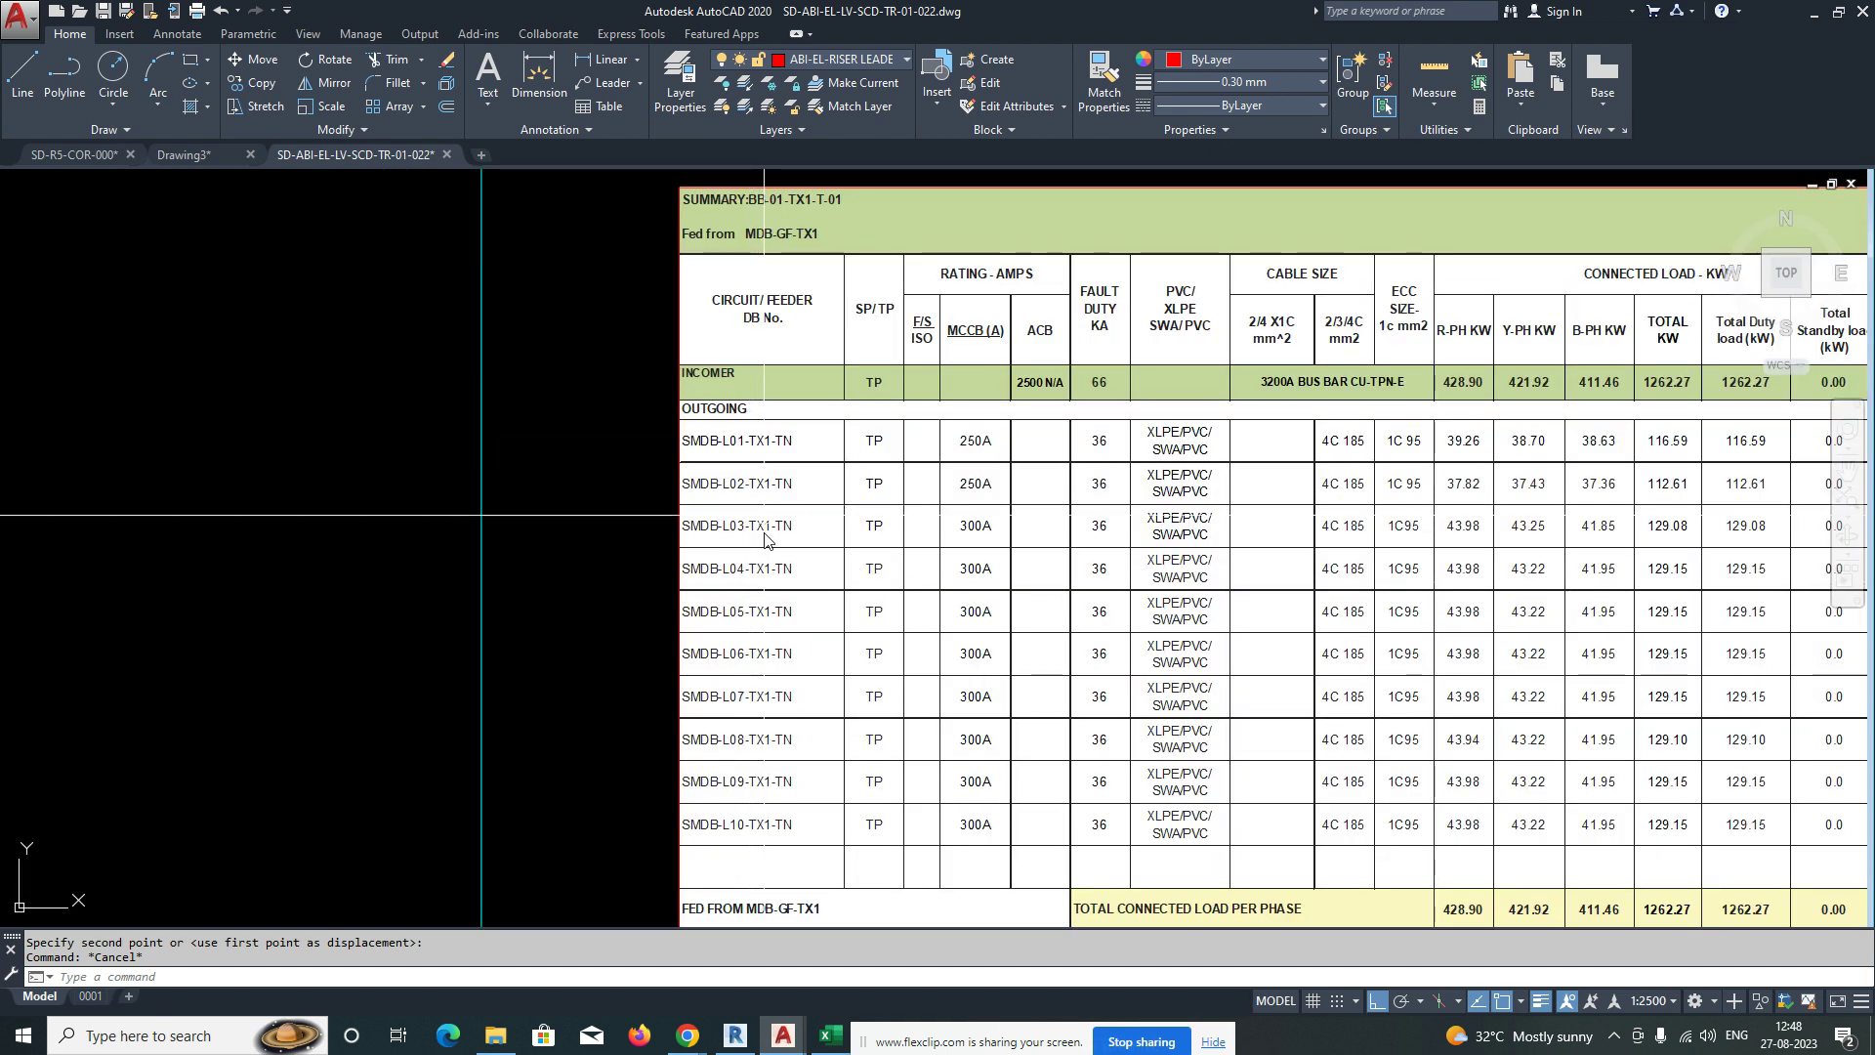
{"action": "middle_click_drag", "start_coordinate": [879, 797], "coordinate": [843, 802]}
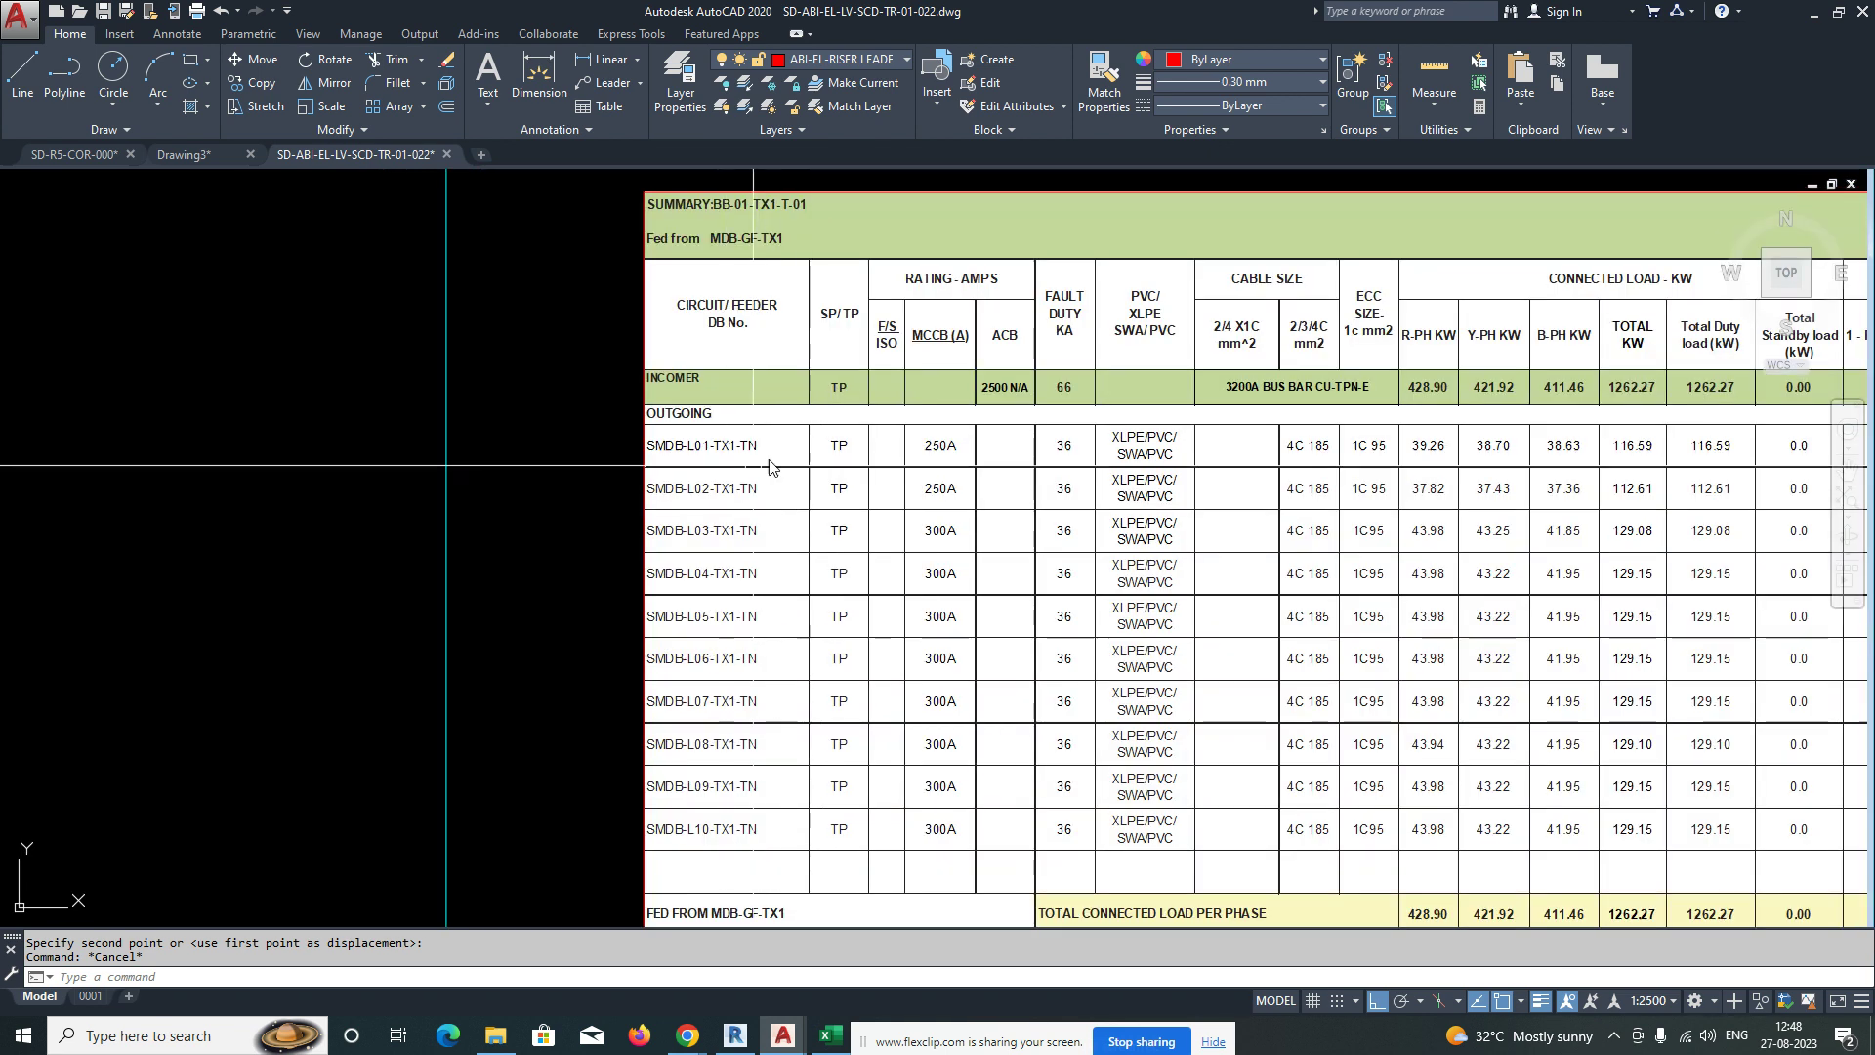
{"action": "scroll", "coordinate": [865, 322], "scroll_direction": "up", "scroll_amount": 4}
{"action": "scroll", "coordinate": [849, 469], "scroll_direction": "down", "scroll_amount": 10}
Examine the SMDB-L01-TX1-TN load schedule and its outgoing distribution board circuits.
{"action": "scroll", "coordinate": [850, 676], "scroll_direction": "up", "scroll_amount": 5}
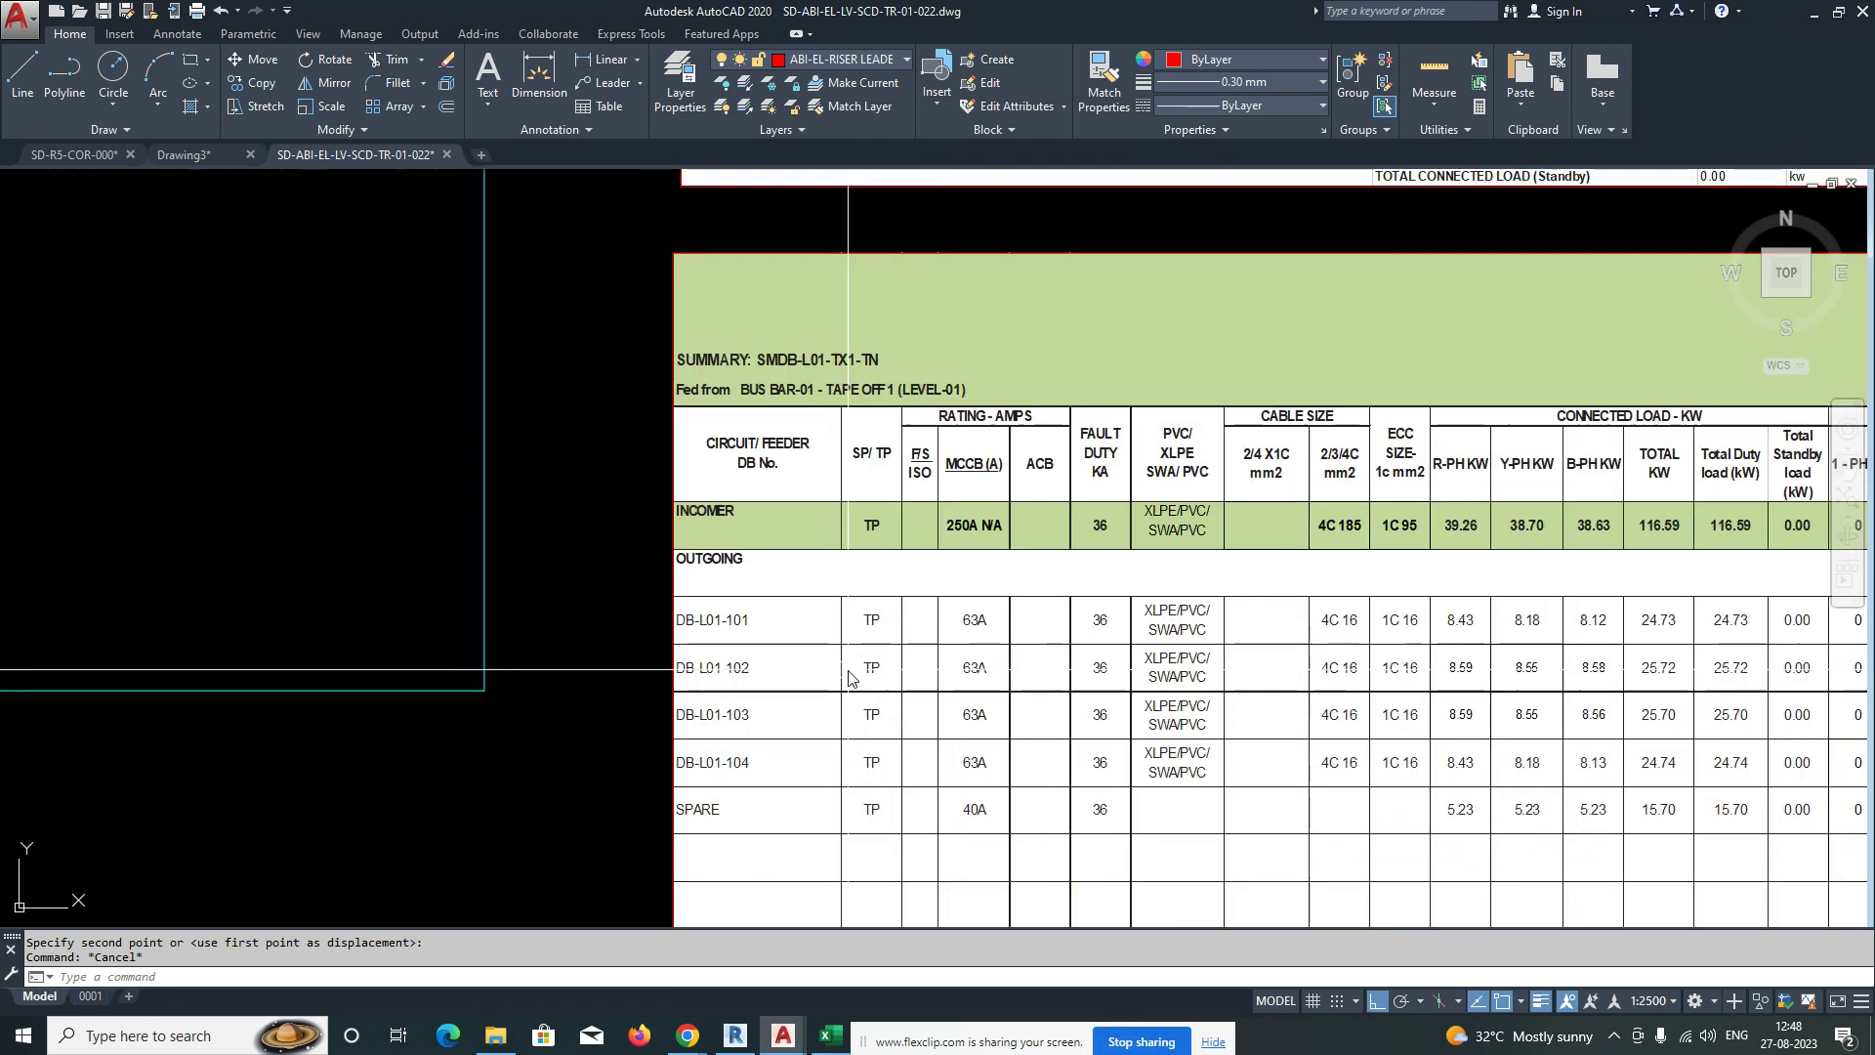
{"action": "scroll", "coordinate": [781, 351], "scroll_direction": "up", "scroll_amount": 3}
{"action": "scroll", "coordinate": [841, 377], "scroll_direction": "down", "scroll_amount": 3}
{"action": "scroll", "coordinate": [753, 461], "scroll_direction": "down", "scroll_amount": 3}
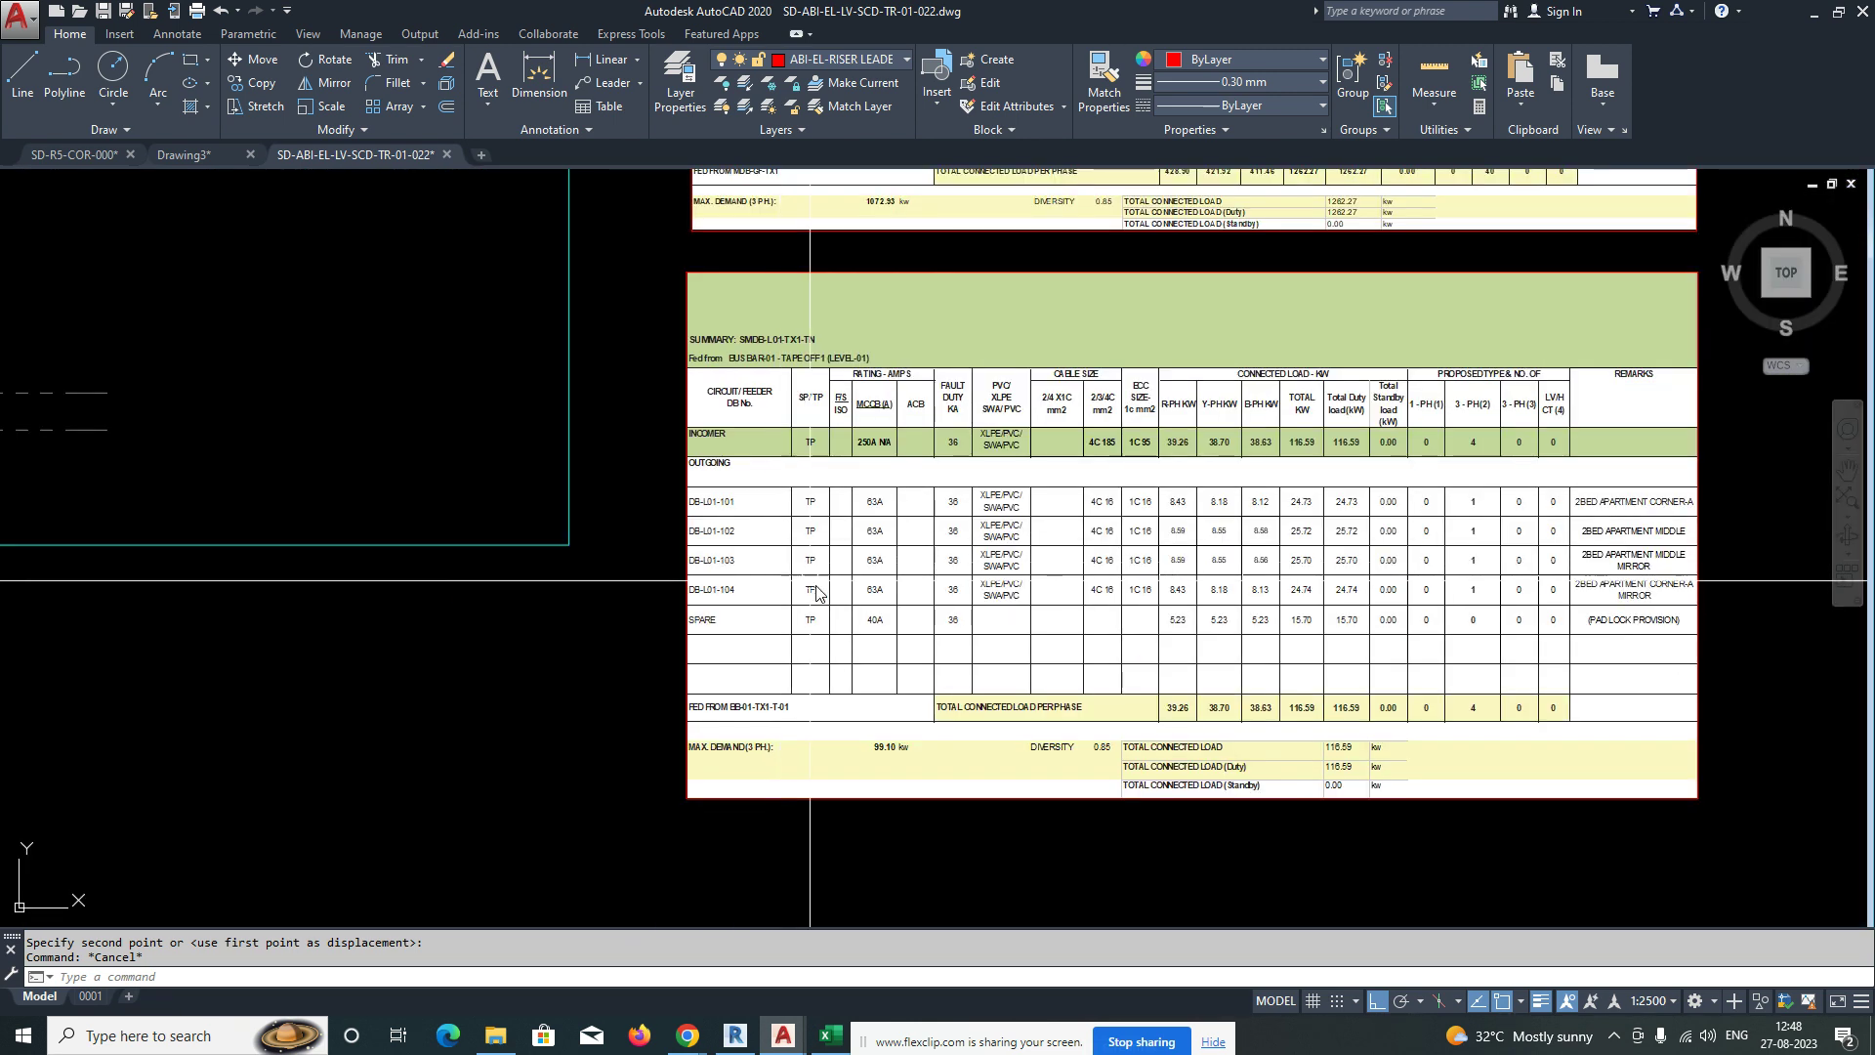
{"action": "scroll", "coordinate": [830, 533], "scroll_direction": "up", "scroll_amount": 5}
{"action": "scroll", "coordinate": [867, 530], "scroll_direction": "down", "scroll_amount": 7}
{"action": "scroll", "coordinate": [867, 530], "scroll_direction": "up", "scroll_amount": 5}
{"action": "scroll", "coordinate": [699, 586], "scroll_direction": "down", "scroll_amount": 6}
Move the SMDB-L01-TX1-TN load schedule to the right, clear of the other two schedules.
{"action": "scroll", "coordinate": [719, 566], "scroll_direction": "down", "scroll_amount": 2}
{"action": "type", "text": "m"}
{"action": "key", "text": "space"}
{"action": "left_click", "coordinate": [1214, 625]}
{"action": "left_click", "coordinate": [912, 772]}
{"action": "key", "text": "space"}
{"action": "left_click", "coordinate": [841, 814]}
{"action": "left_click", "coordinate": [1430, 838]}
Compare the MDB-GF-TX1 and busbar schedules with the separated SMDB-L01-TX1-TN schedule.
{"action": "scroll", "coordinate": [1074, 713], "scroll_direction": "down", "scroll_amount": 2}
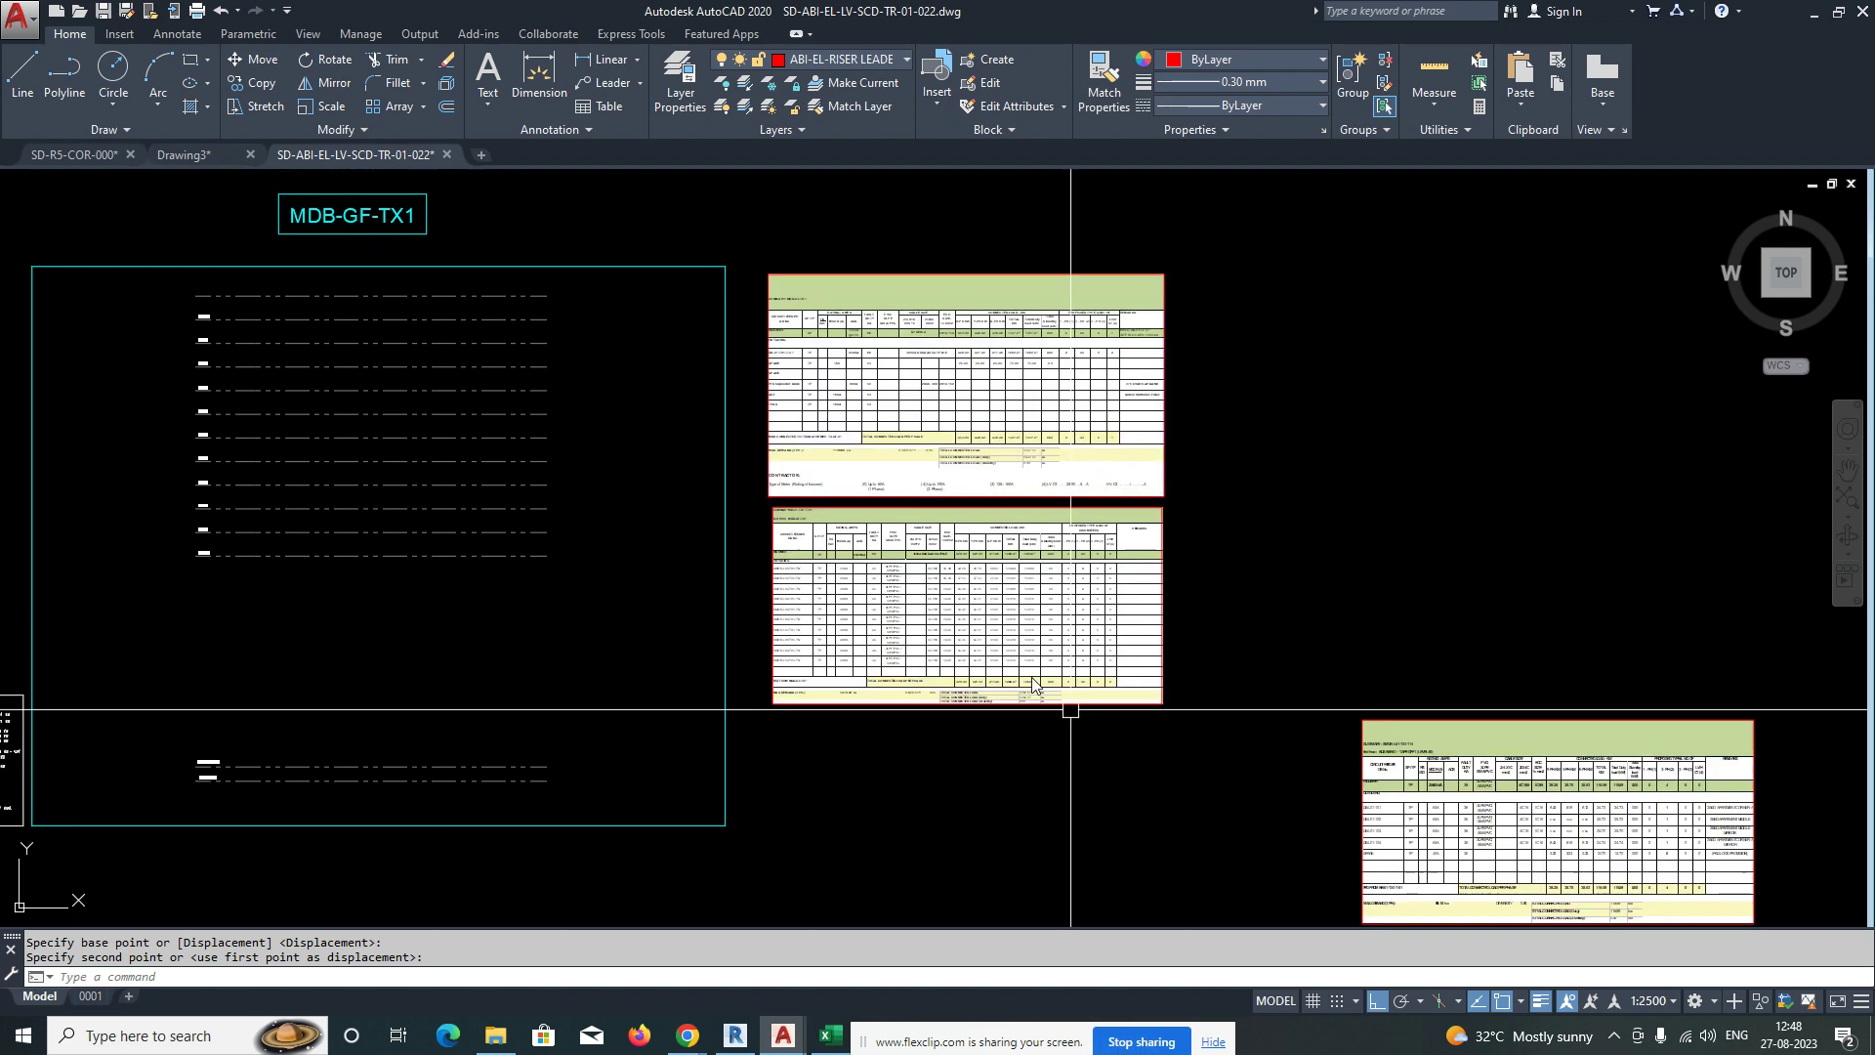
{"action": "scroll", "coordinate": [898, 440], "scroll_direction": "up", "scroll_amount": 4}
{"action": "scroll", "coordinate": [919, 587], "scroll_direction": "down", "scroll_amount": 4}
{"action": "scroll", "coordinate": [899, 410], "scroll_direction": "up", "scroll_amount": 4}
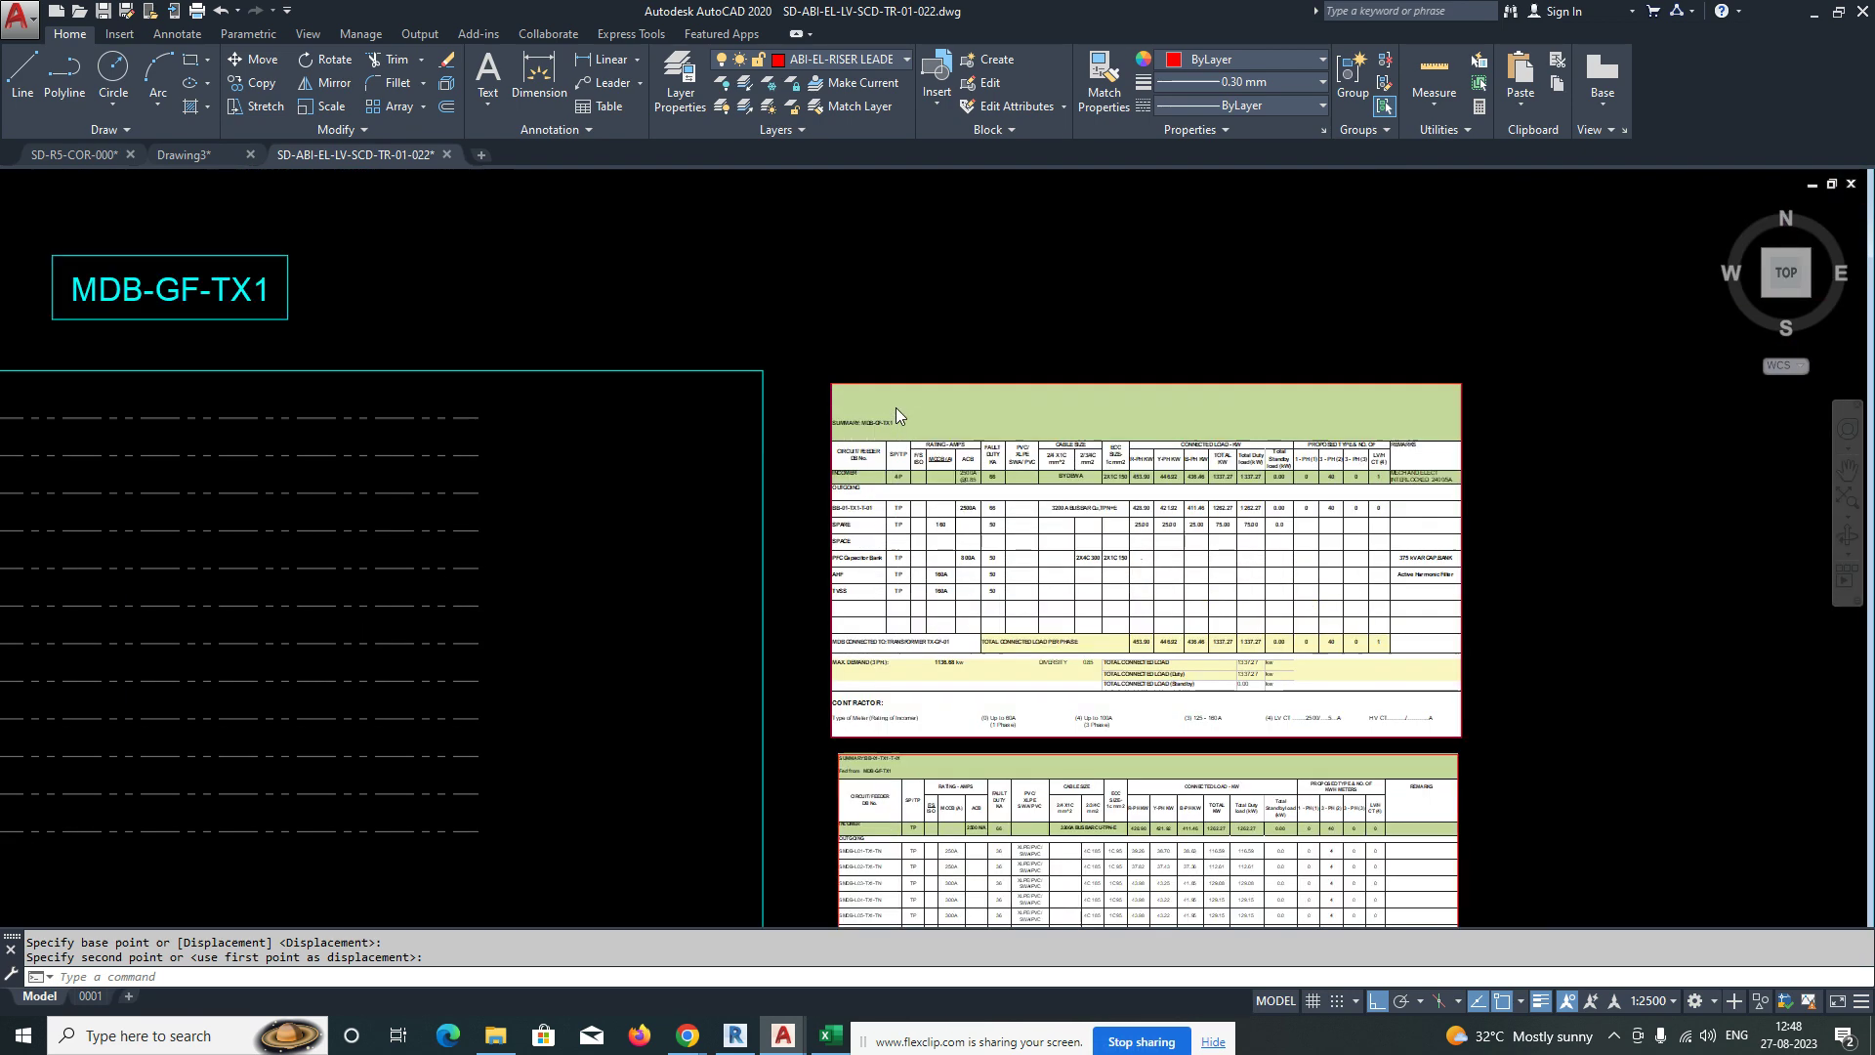
{"action": "scroll", "coordinate": [824, 483], "scroll_direction": "down", "scroll_amount": 4}
{"action": "scroll", "coordinate": [917, 602], "scroll_direction": "up", "scroll_amount": 4}
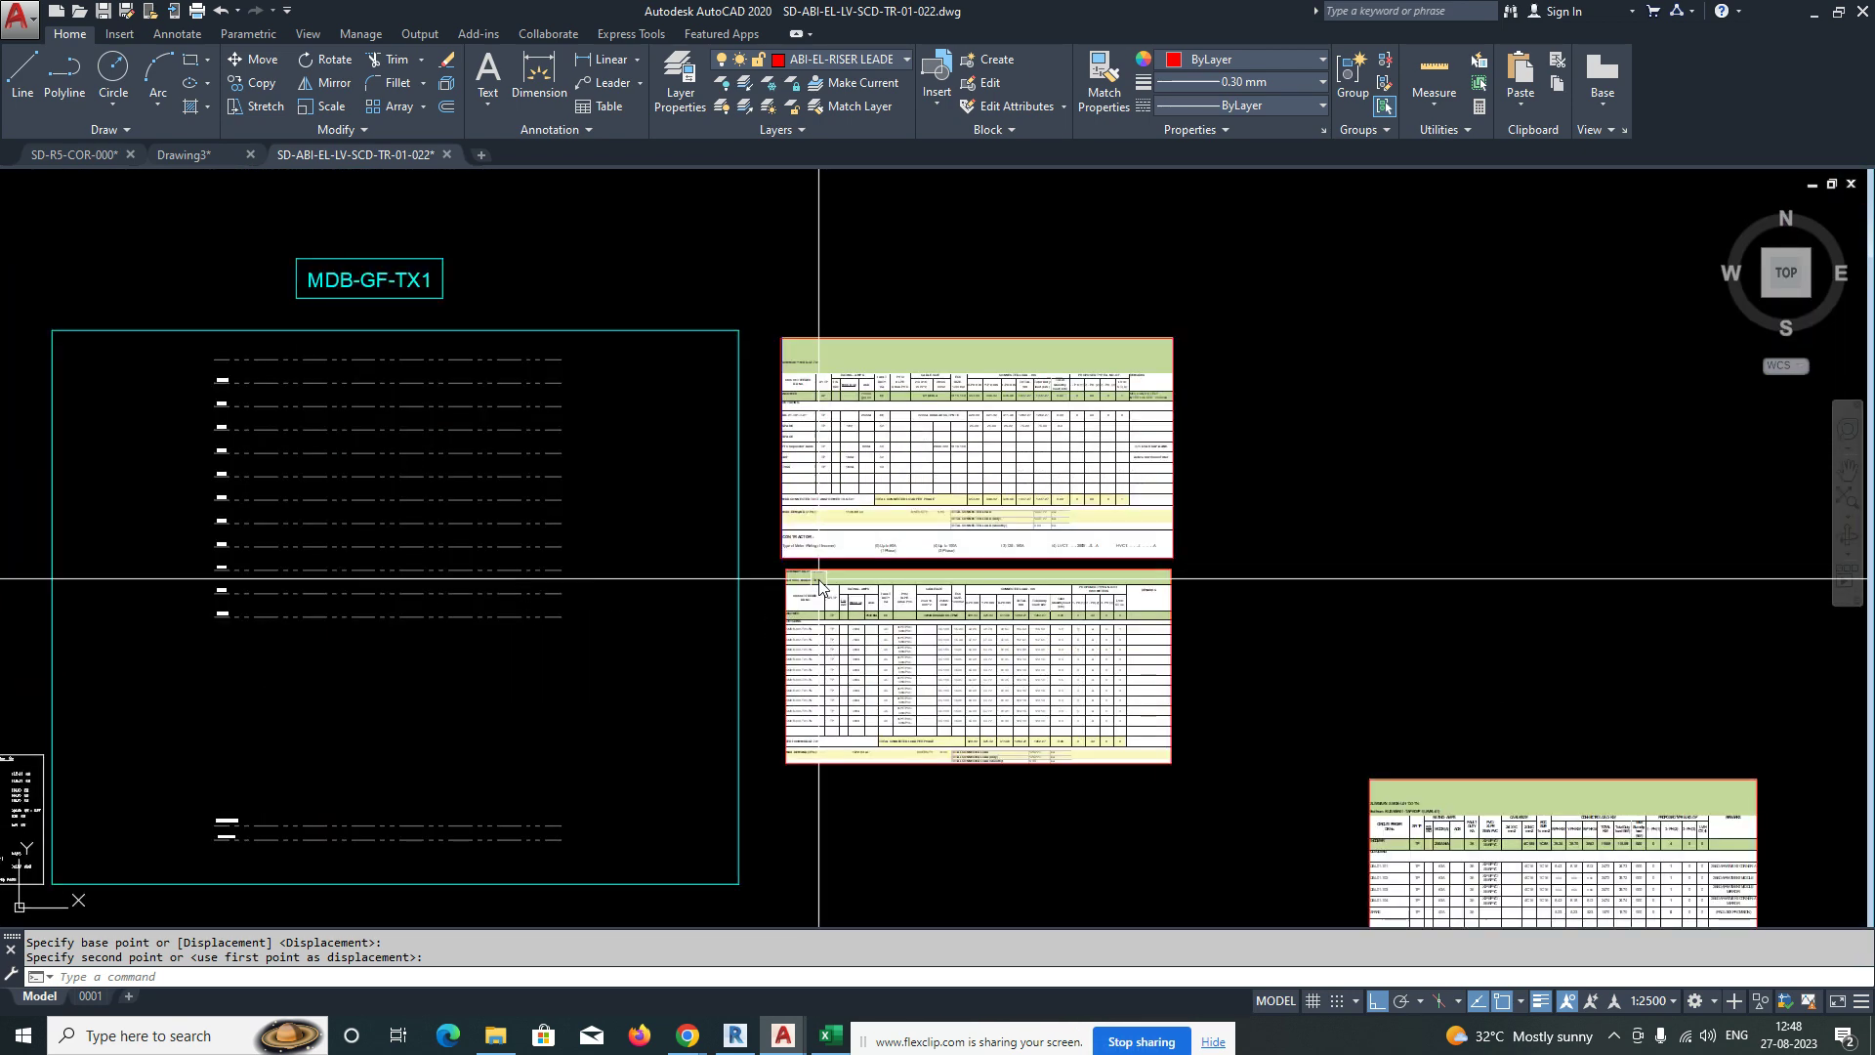
{"action": "scroll", "coordinate": [832, 563], "scroll_direction": "down", "scroll_amount": 4}
{"action": "scroll", "coordinate": [1184, 786], "scroll_direction": "up", "scroll_amount": 5}
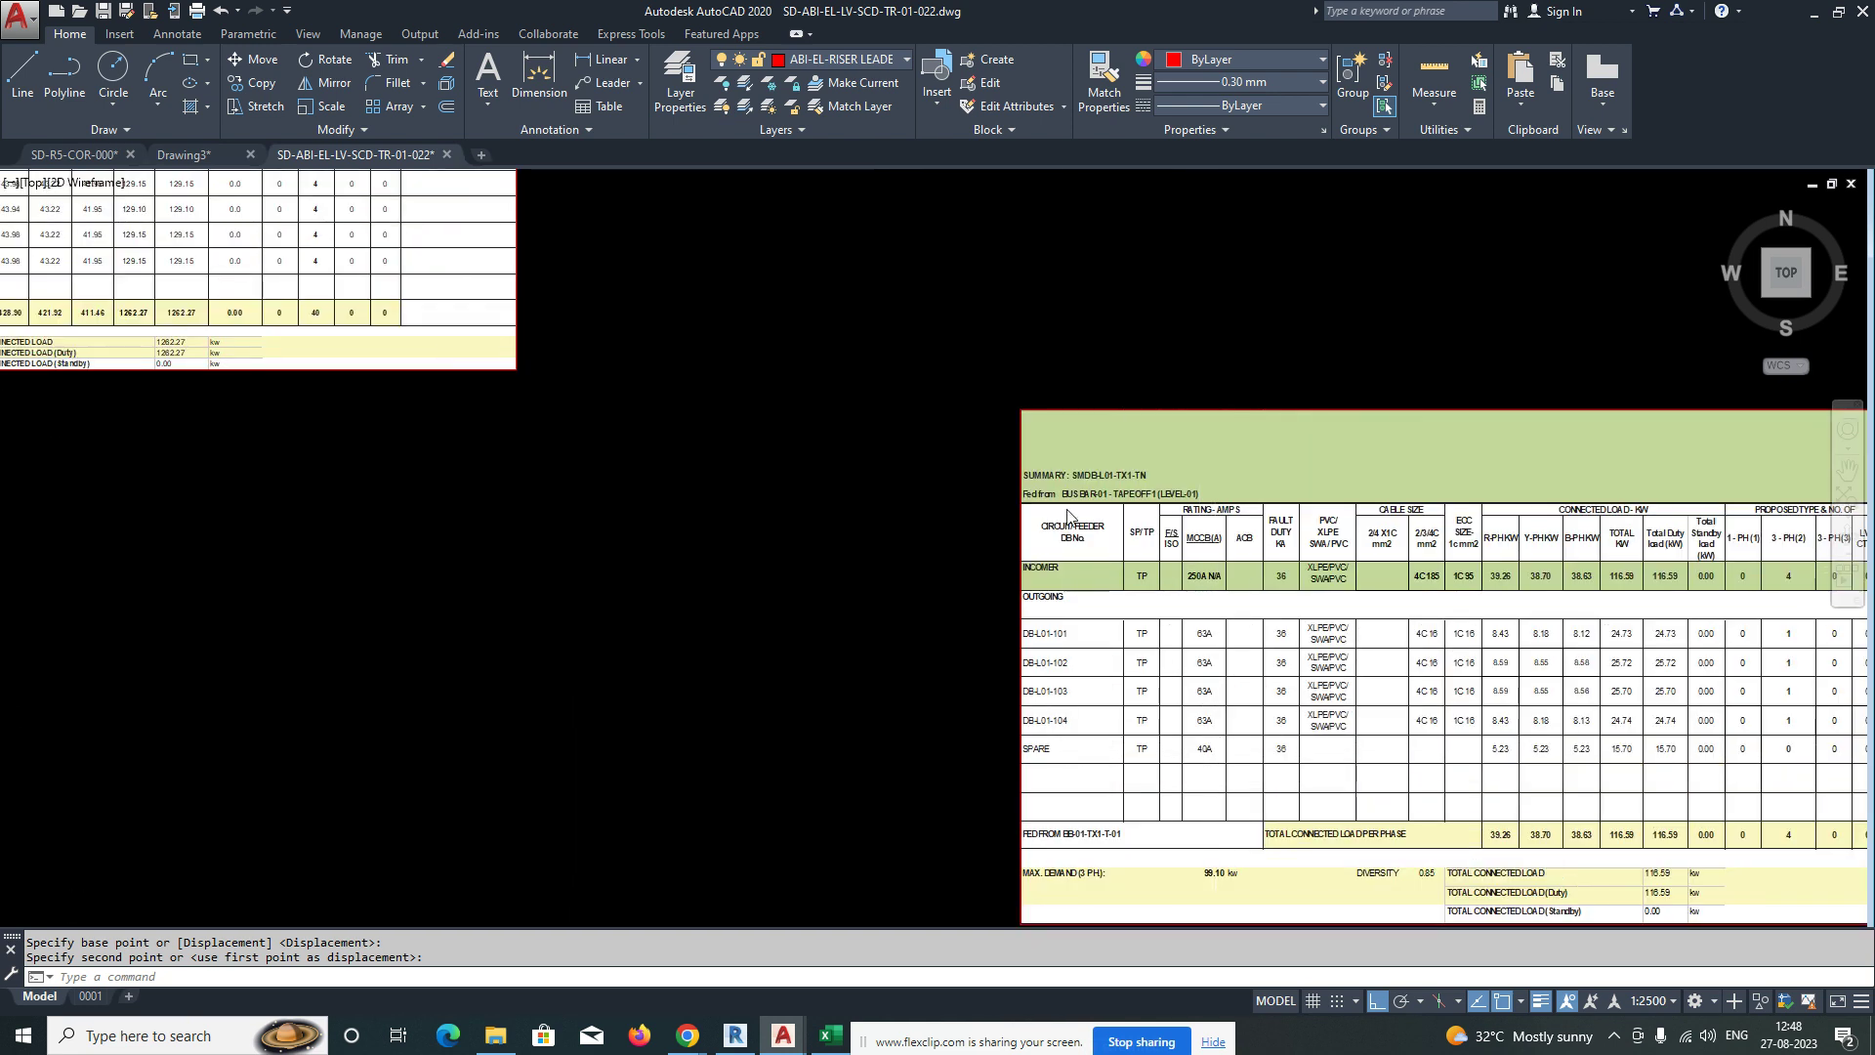
{"action": "scroll", "coordinate": [1121, 583], "scroll_direction": "down", "scroll_amount": 1}
{"action": "scroll", "coordinate": [1121, 583], "scroll_direction": "down", "scroll_amount": 6}
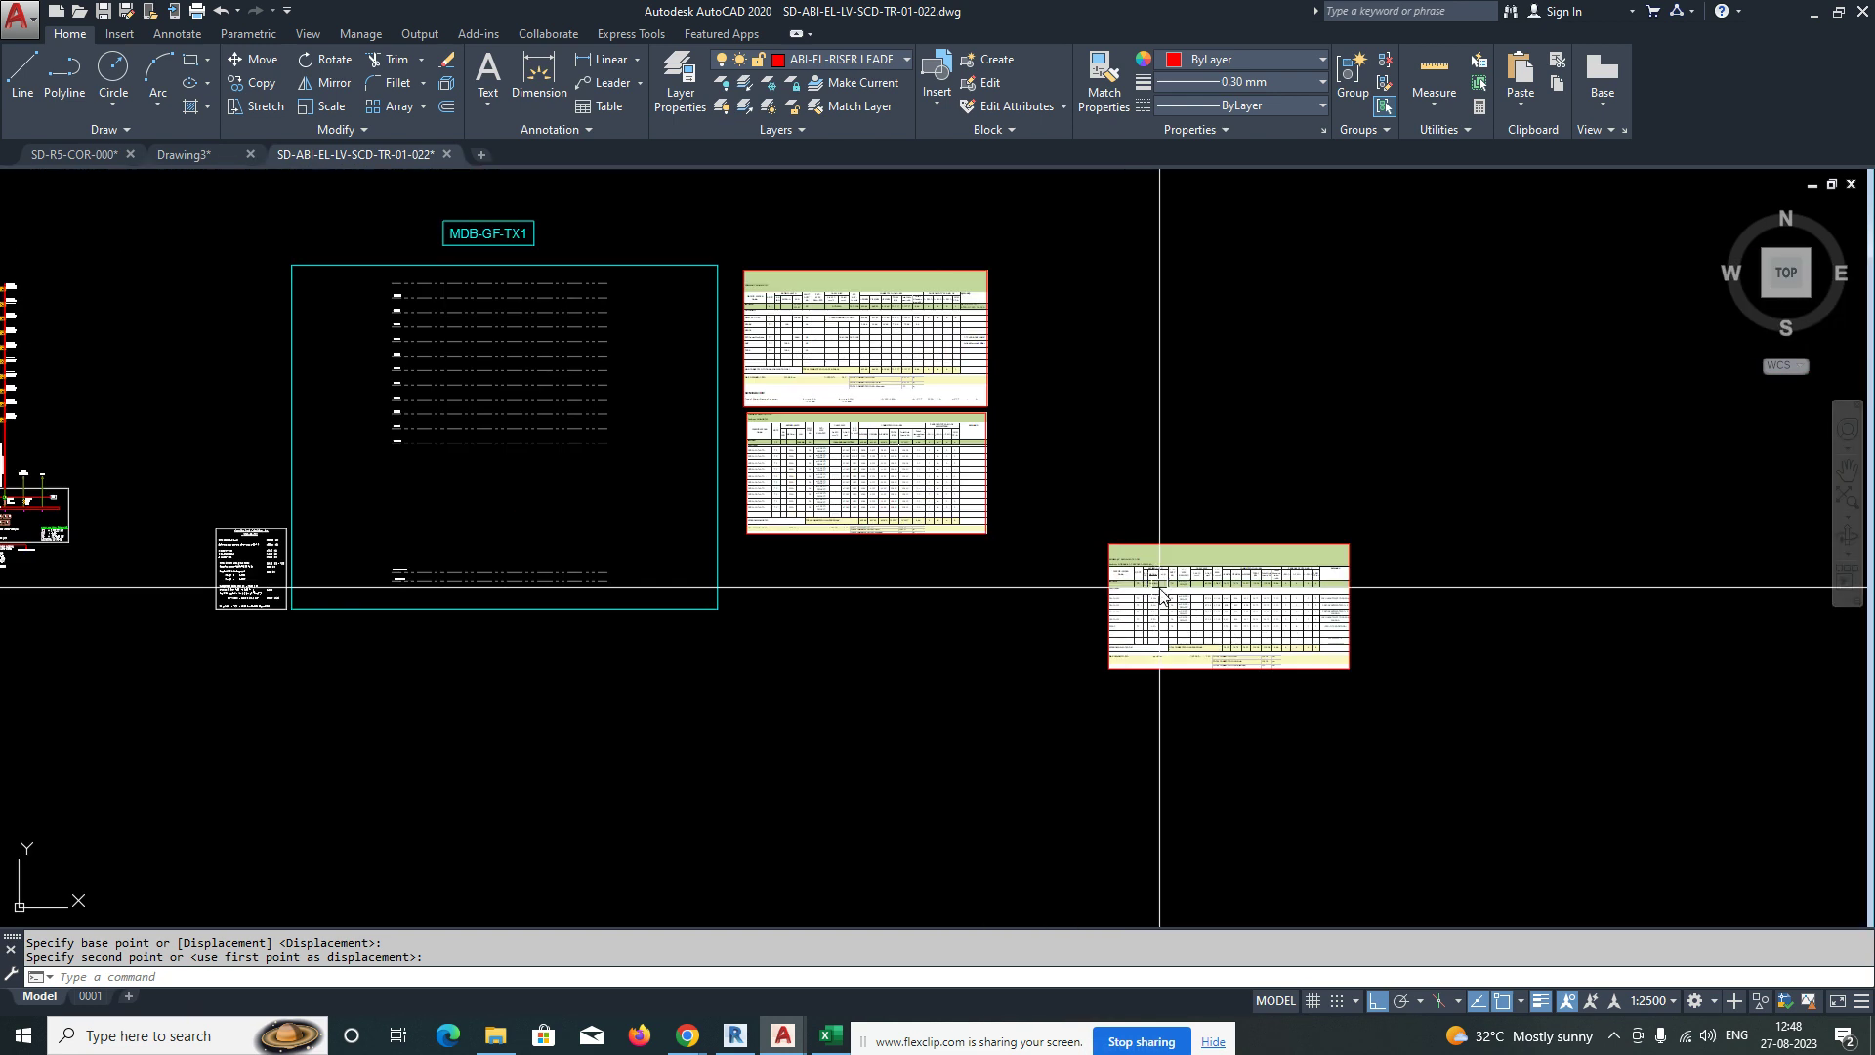
Inspect the ground floor and basement level lines in the empty frame and the MDB-GF-TX1 summary schedule.
{"action": "scroll", "coordinate": [739, 609], "scroll_direction": "up", "scroll_amount": 6}
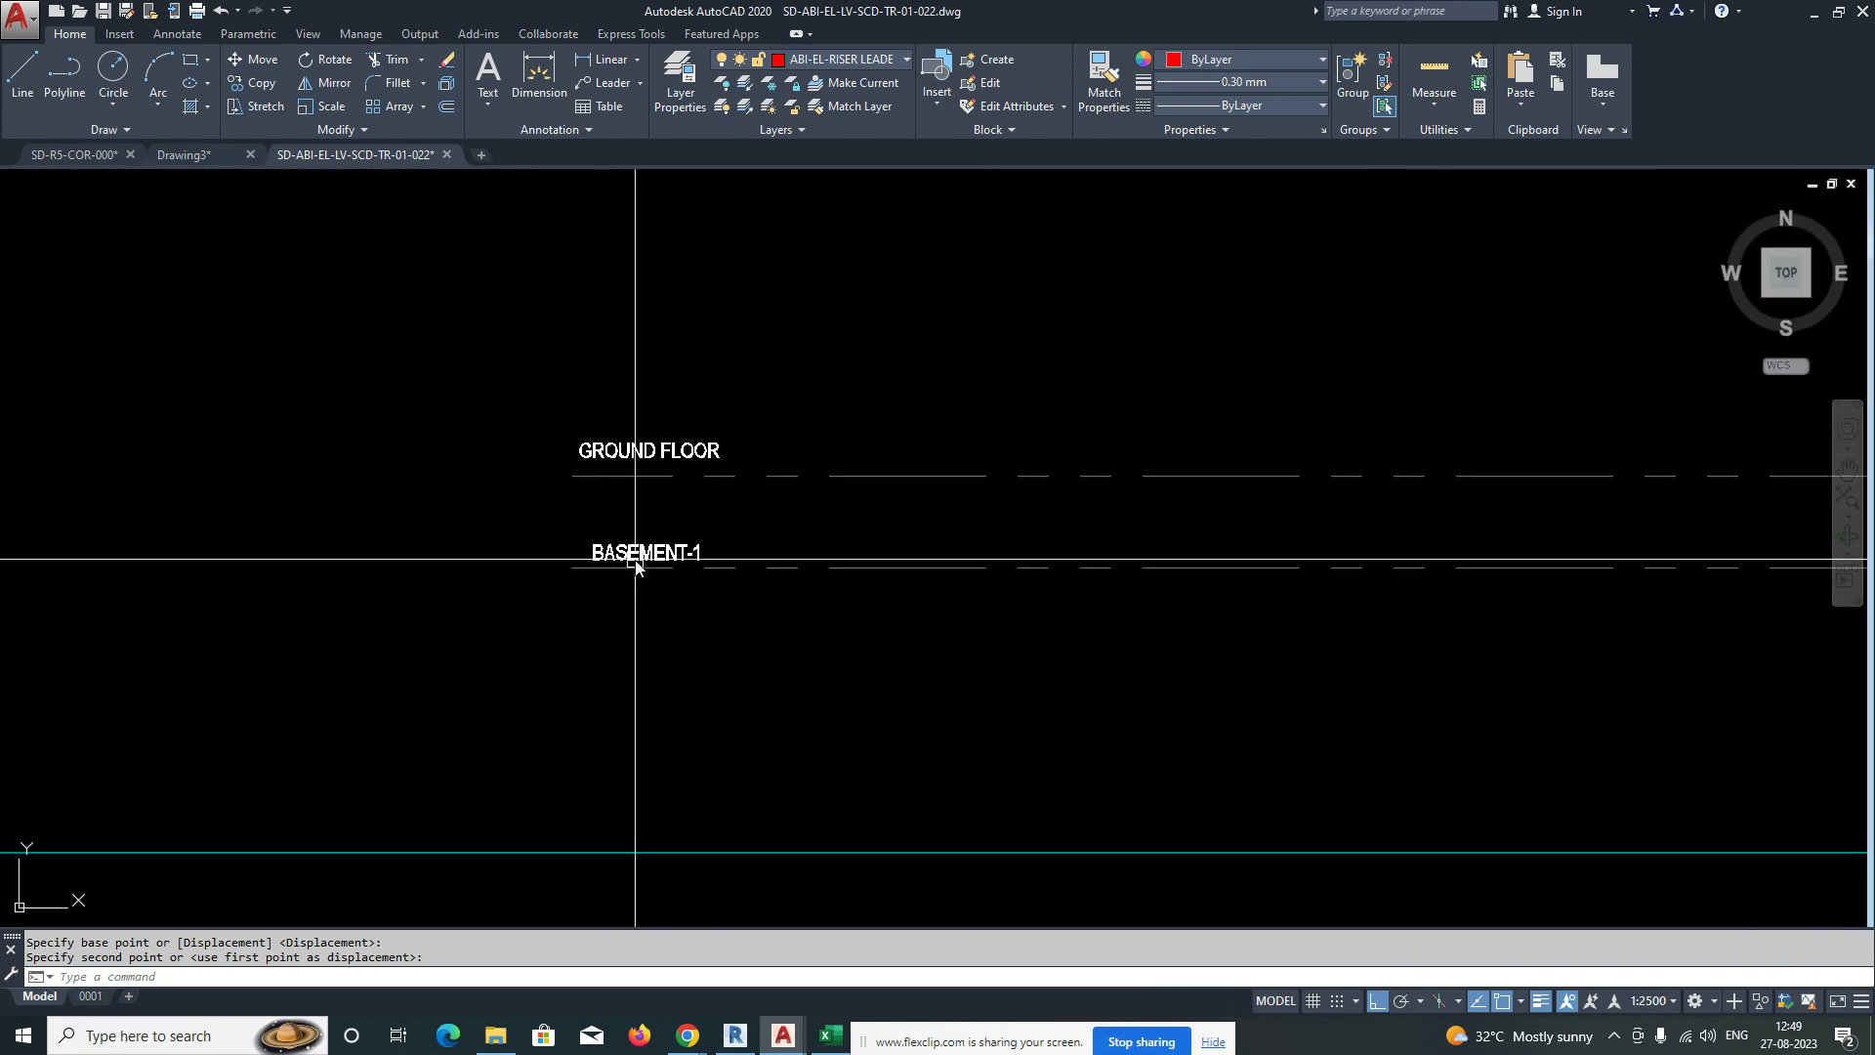
{"action": "scroll", "coordinate": [636, 557], "scroll_direction": "down", "scroll_amount": 5}
{"action": "scroll", "coordinate": [1035, 458], "scroll_direction": "up", "scroll_amount": 5}
{"action": "scroll", "coordinate": [747, 538], "scroll_direction": "down", "scroll_amount": 2}
{"action": "scroll", "coordinate": [771, 367], "scroll_direction": "up", "scroll_amount": 5}
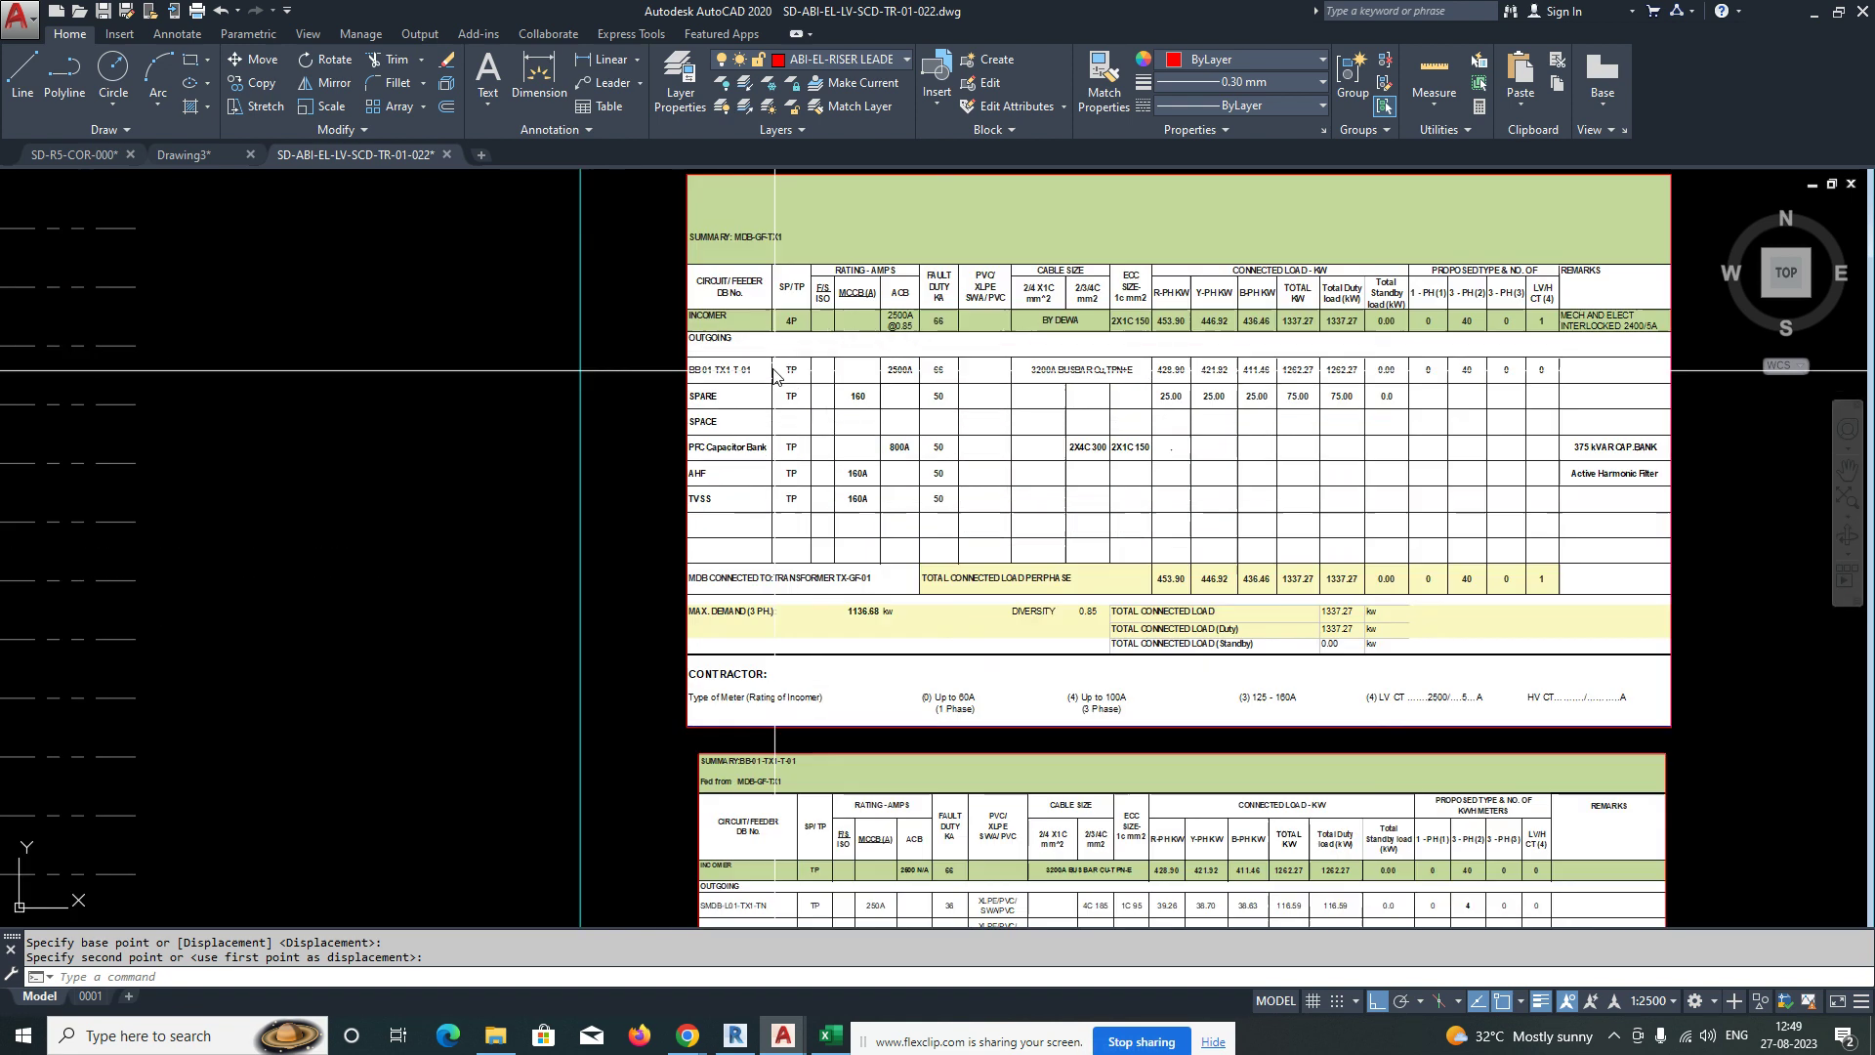
Examine the incomer and the outgoing circuits listed in the MDB-GF-TX1 summary schedule.
{"action": "scroll", "coordinate": [767, 373], "scroll_direction": "down", "scroll_amount": 3}
{"action": "scroll", "coordinate": [721, 276], "scroll_direction": "up", "scroll_amount": 2}
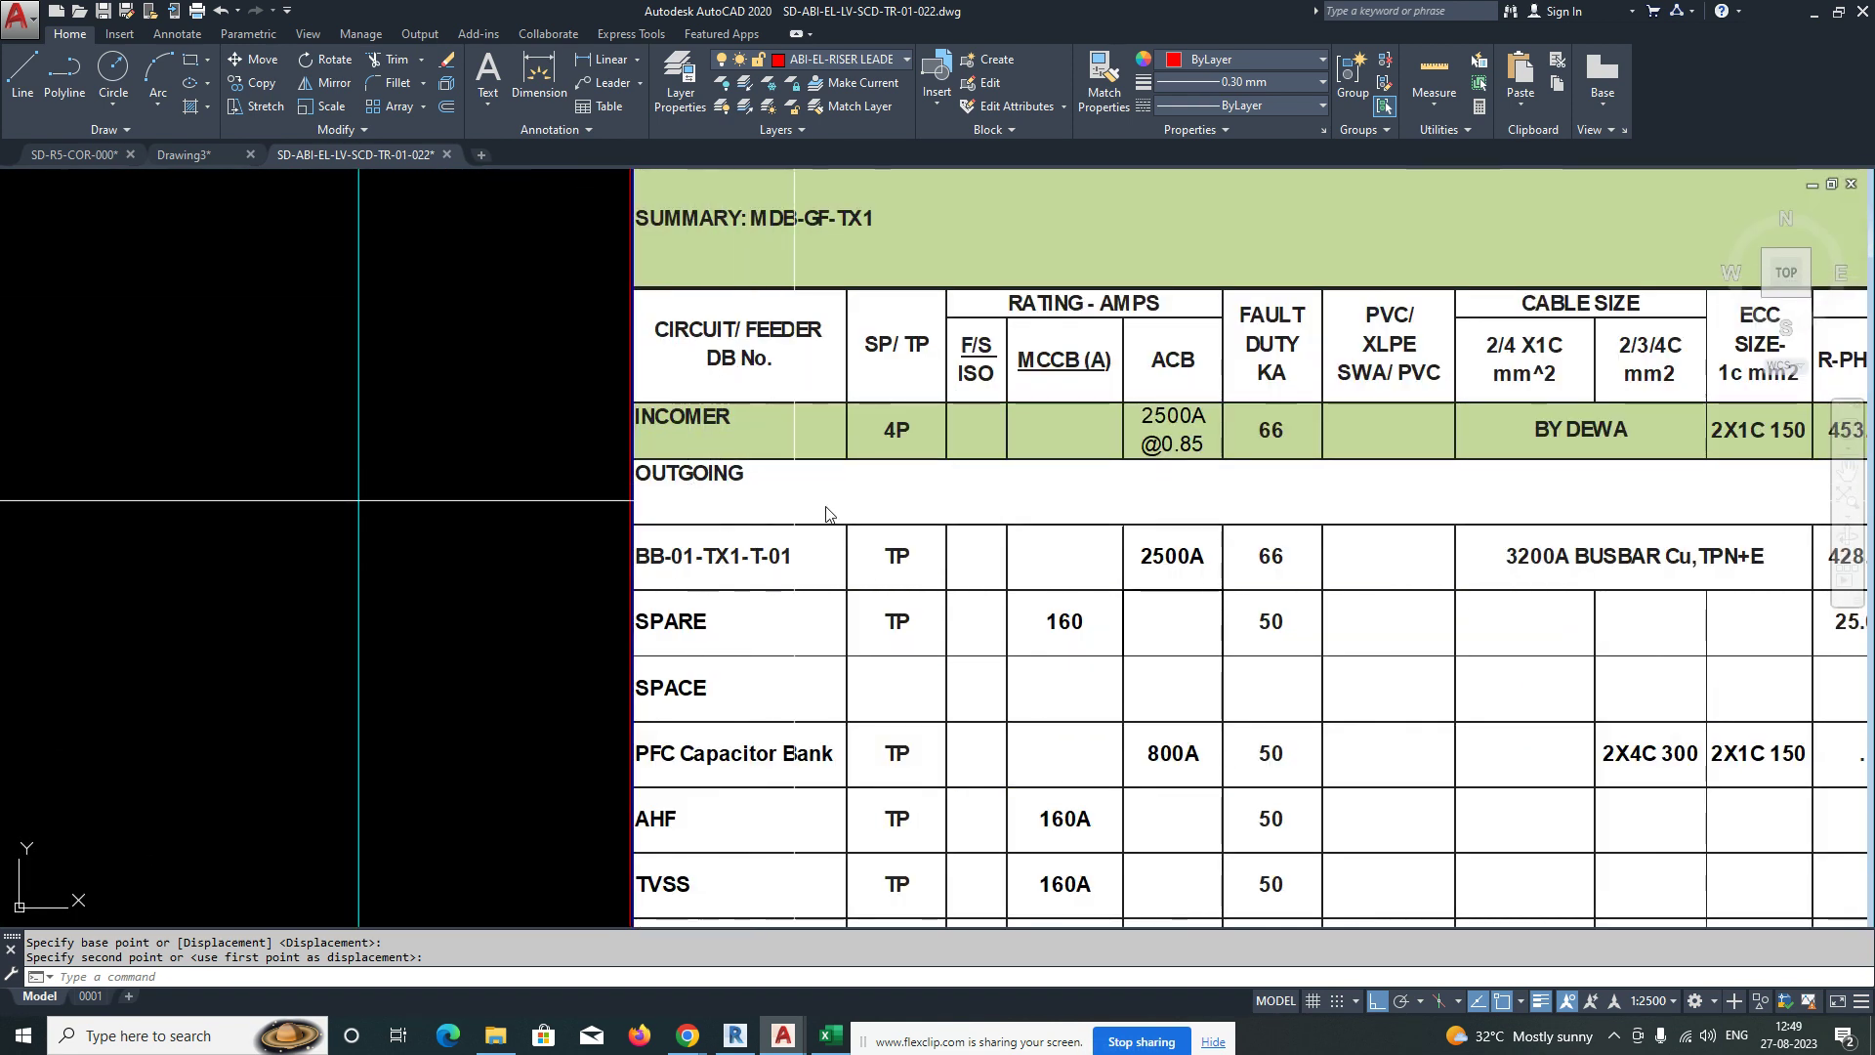
{"action": "middle_click_drag", "start_coordinate": [764, 452], "coordinate": [757, 617]}
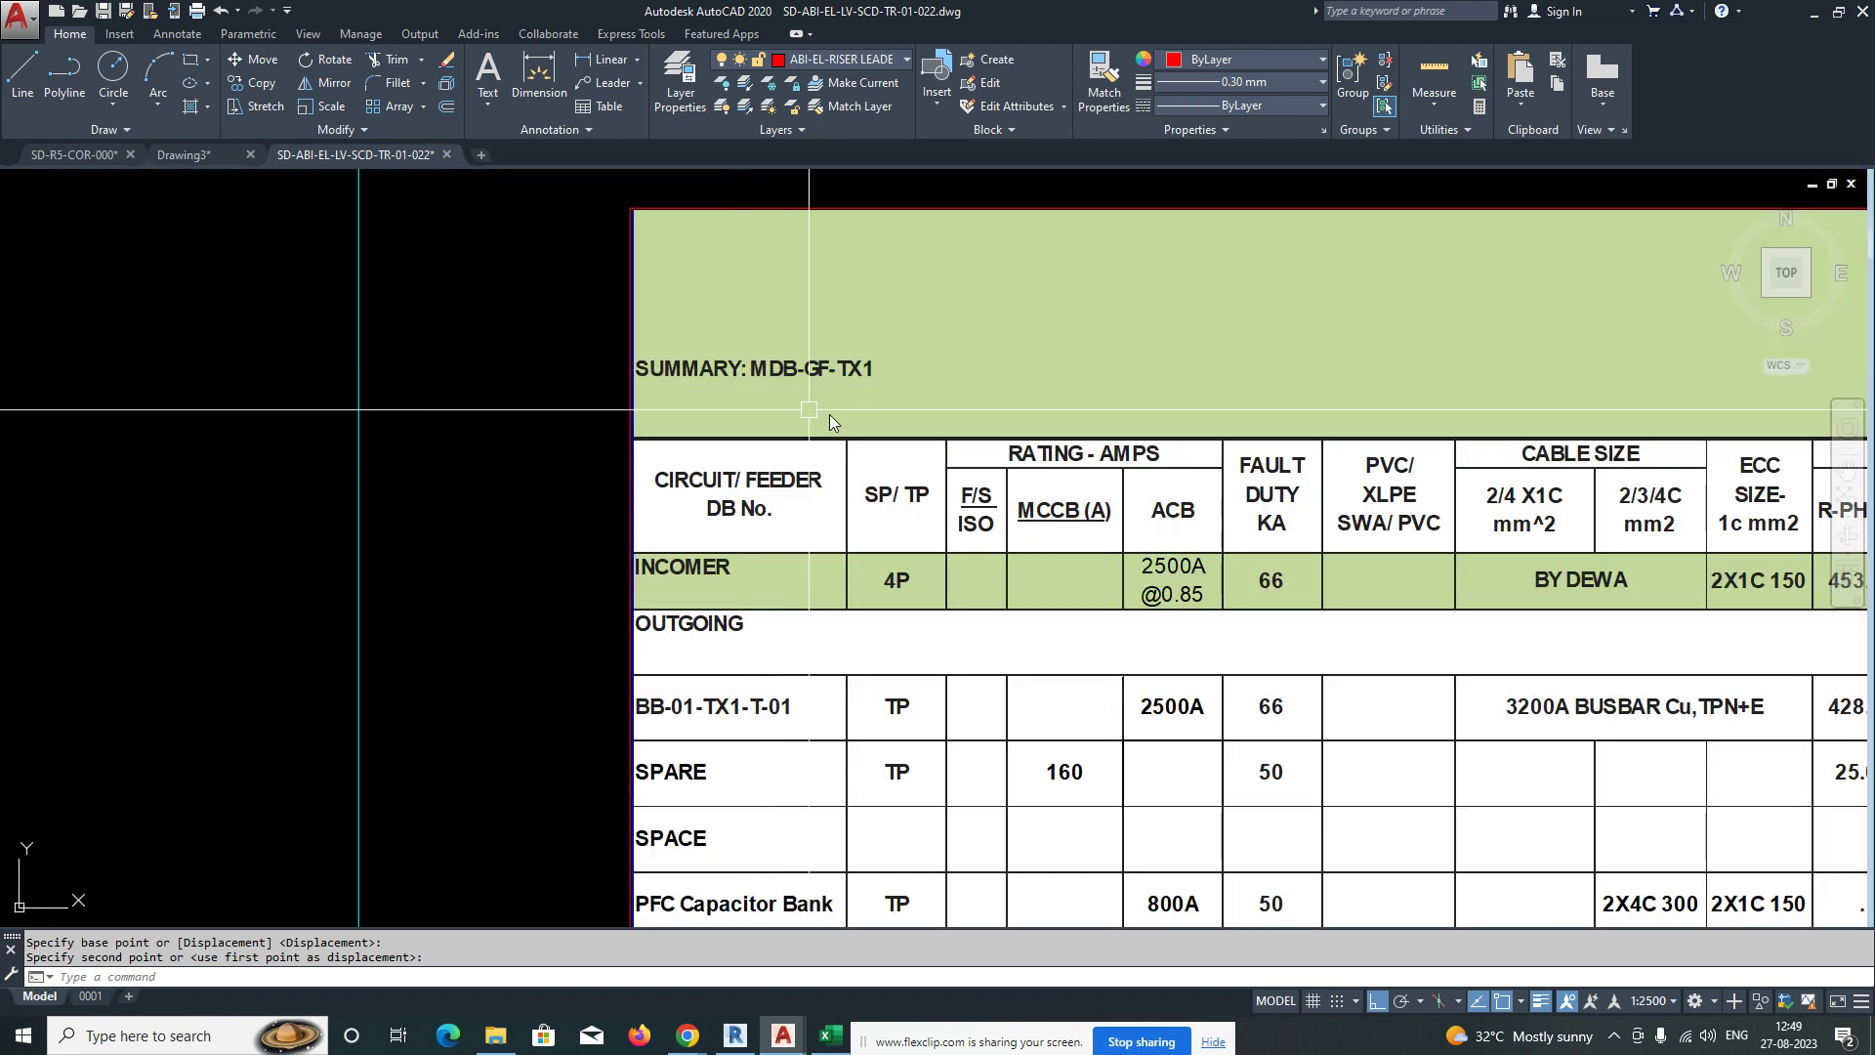
{"action": "scroll", "coordinate": [829, 414], "scroll_direction": "up", "scroll_amount": 2}
{"action": "scroll", "coordinate": [739, 373], "scroll_direction": "up", "scroll_amount": 2}
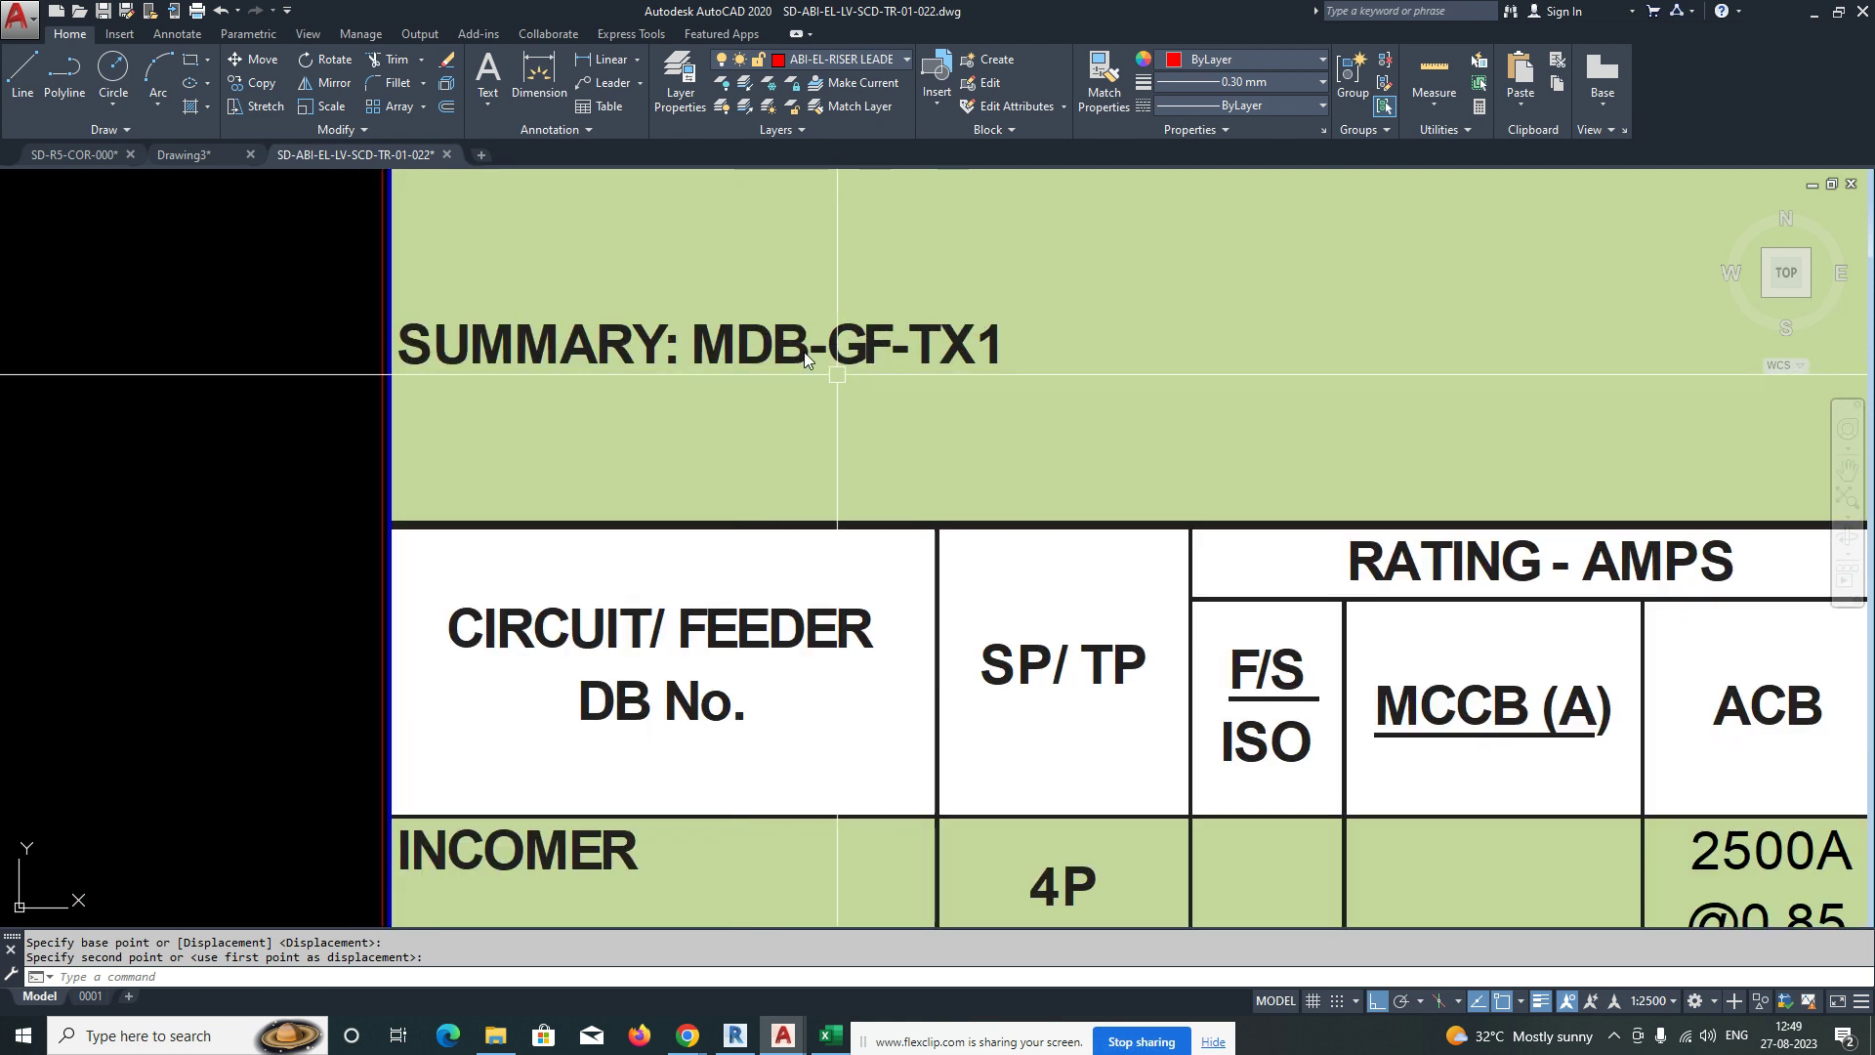
{"action": "scroll", "coordinate": [804, 417], "scroll_direction": "down", "scroll_amount": 5}
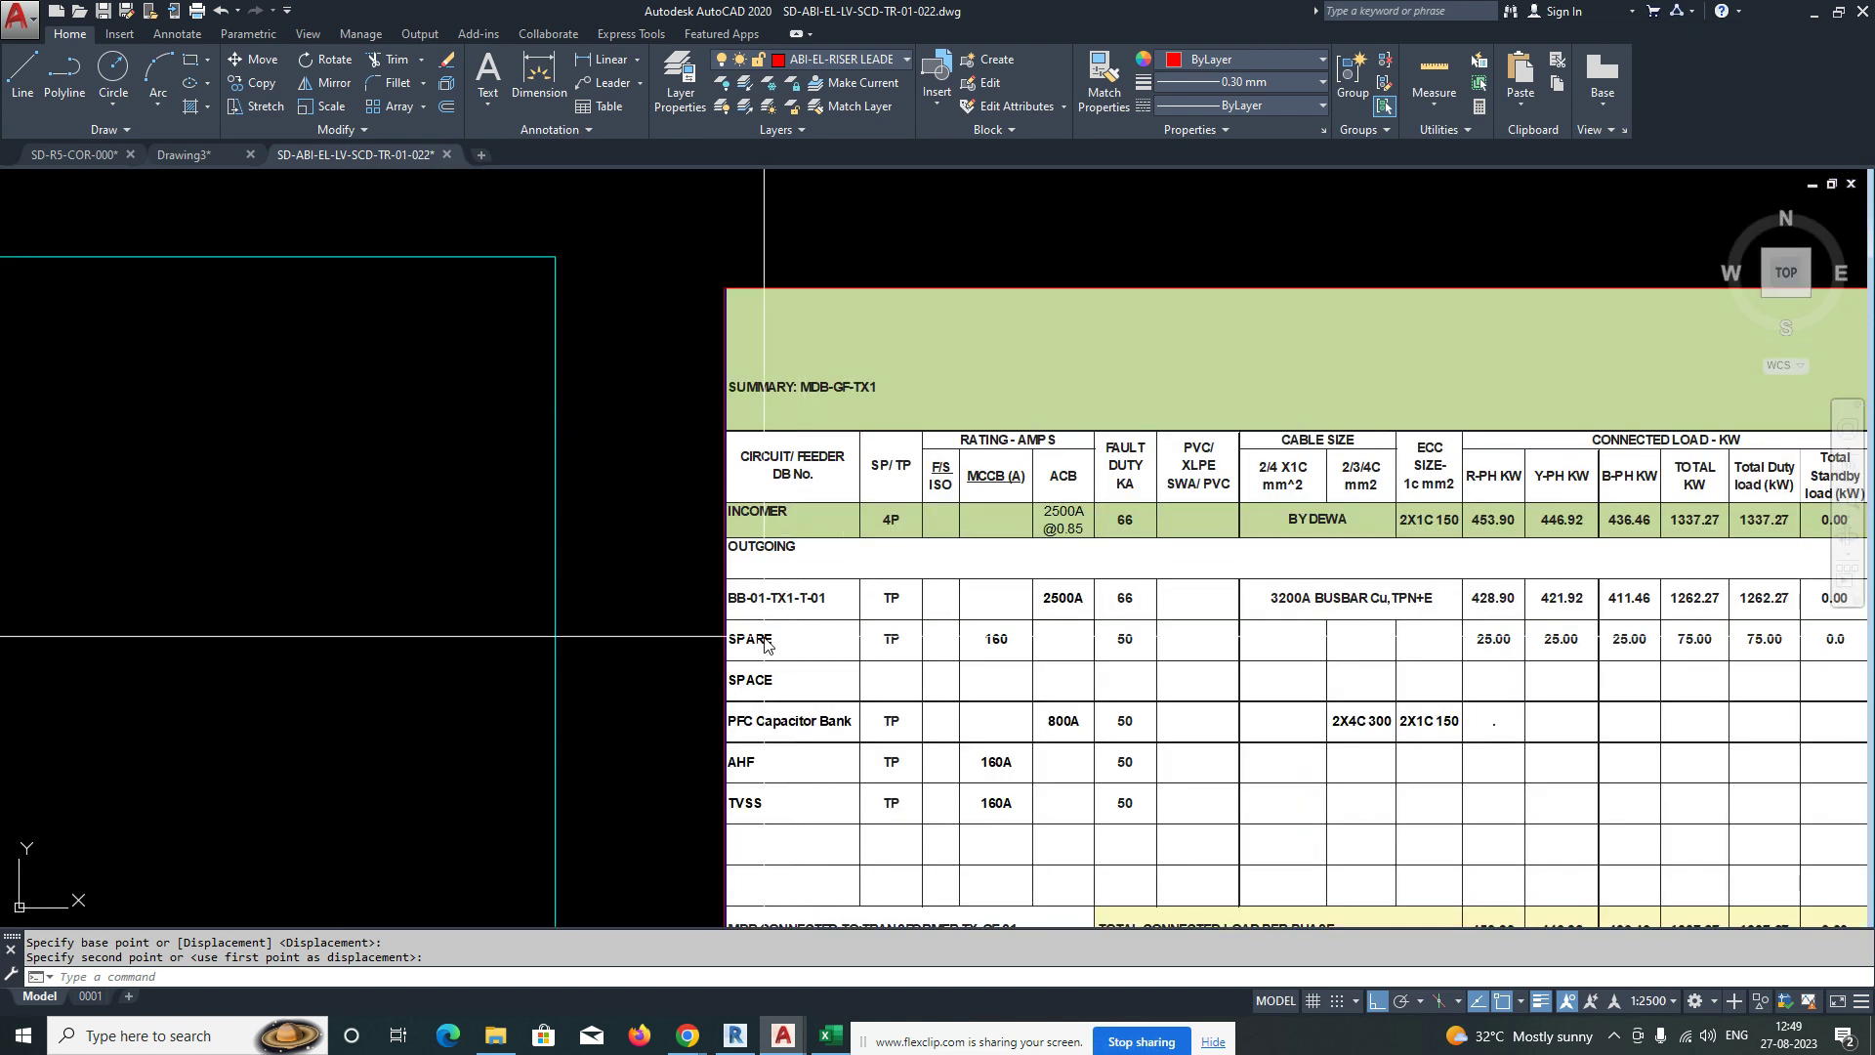
{"action": "scroll", "coordinate": [765, 642], "scroll_direction": "up", "scroll_amount": 4}
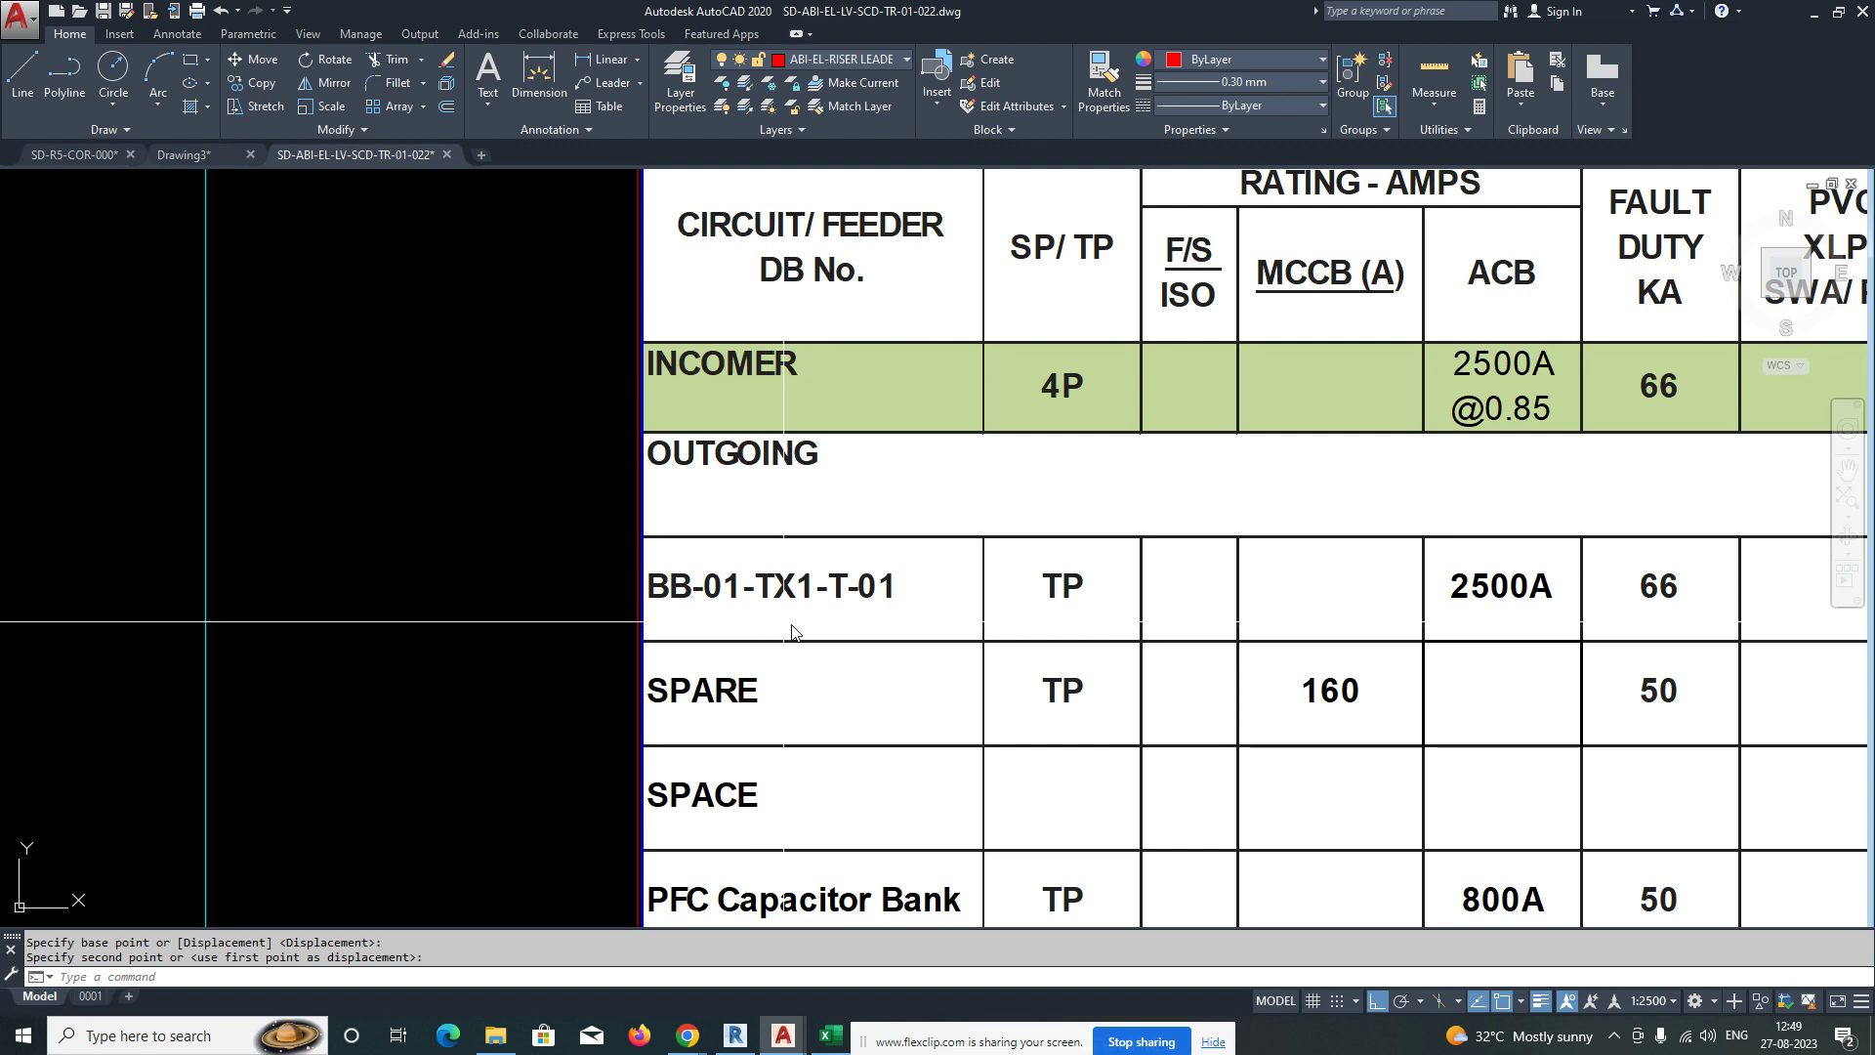
{"action": "scroll", "coordinate": [657, 615], "scroll_direction": "down", "scroll_amount": 2}
{"action": "middle_click_drag", "start_coordinate": [535, 703], "coordinate": [514, 542]}
{"action": "middle_click_drag", "start_coordinate": [574, 607], "coordinate": [547, 494]}
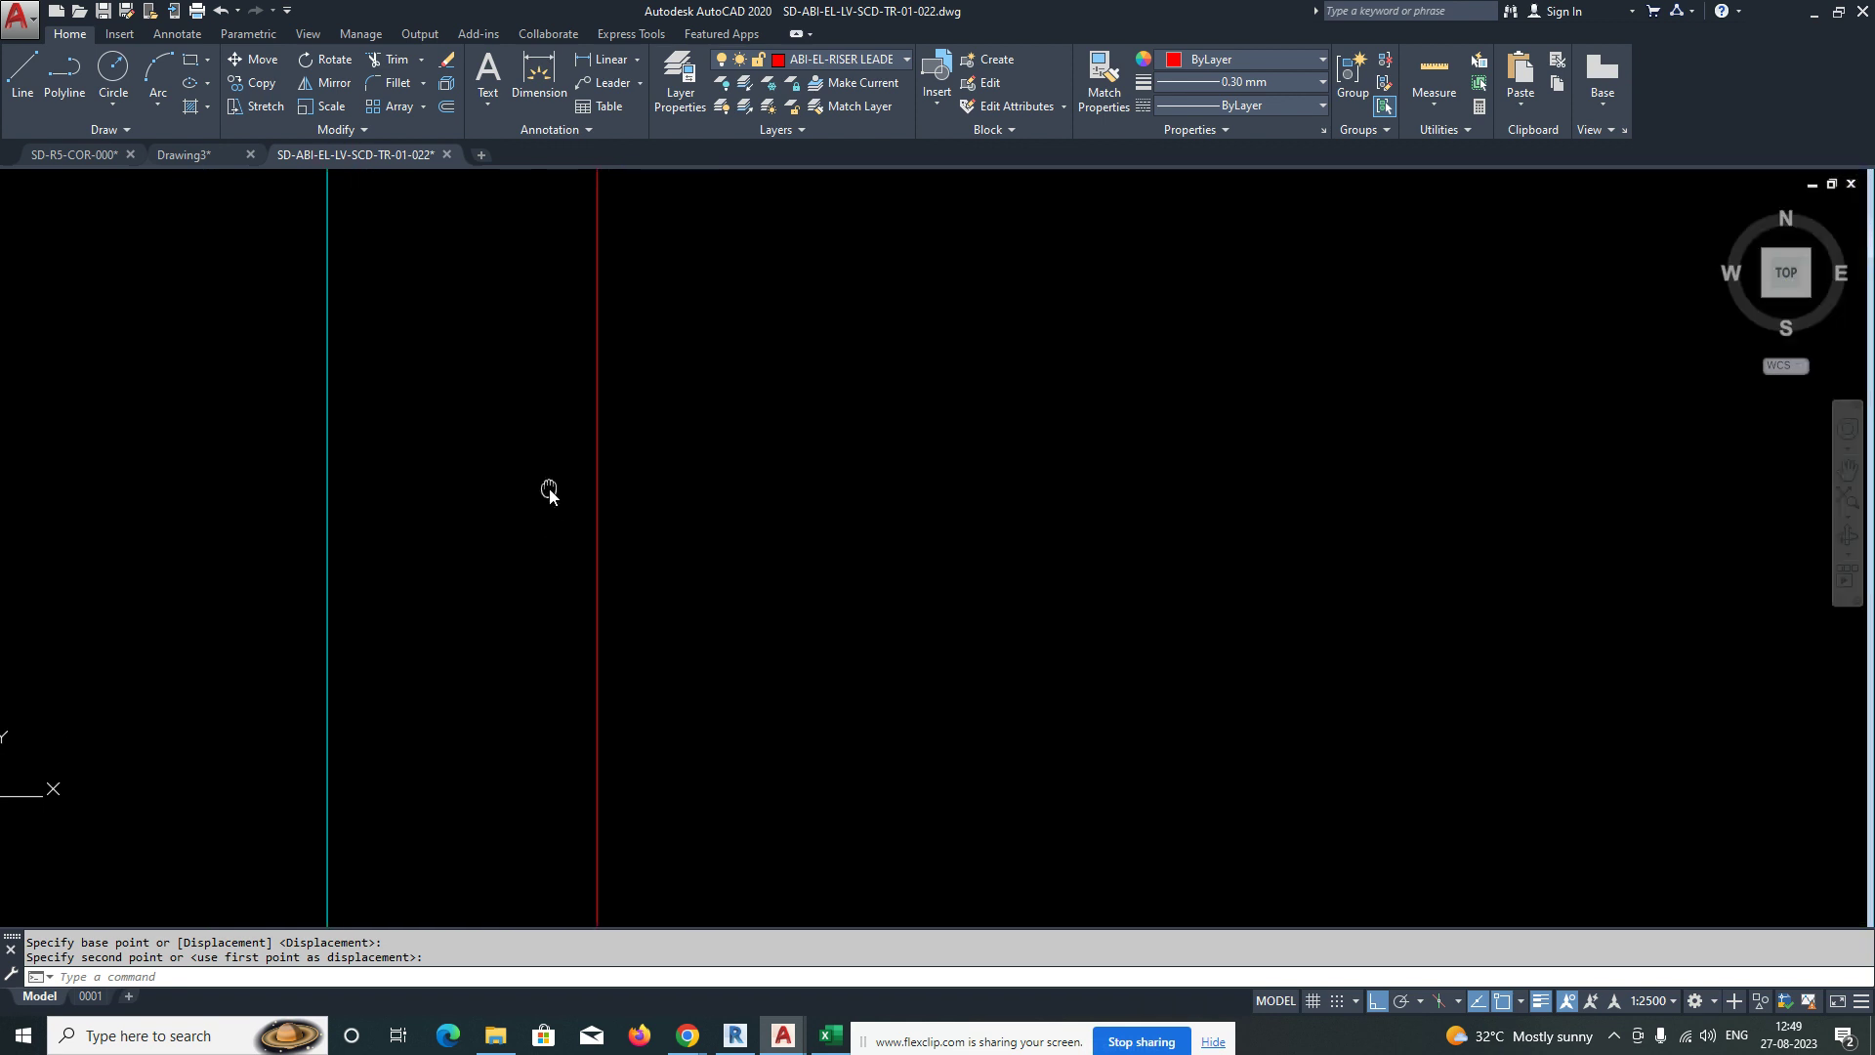
{"action": "middle_click_drag", "start_coordinate": [626, 569], "coordinate": [568, 498]}
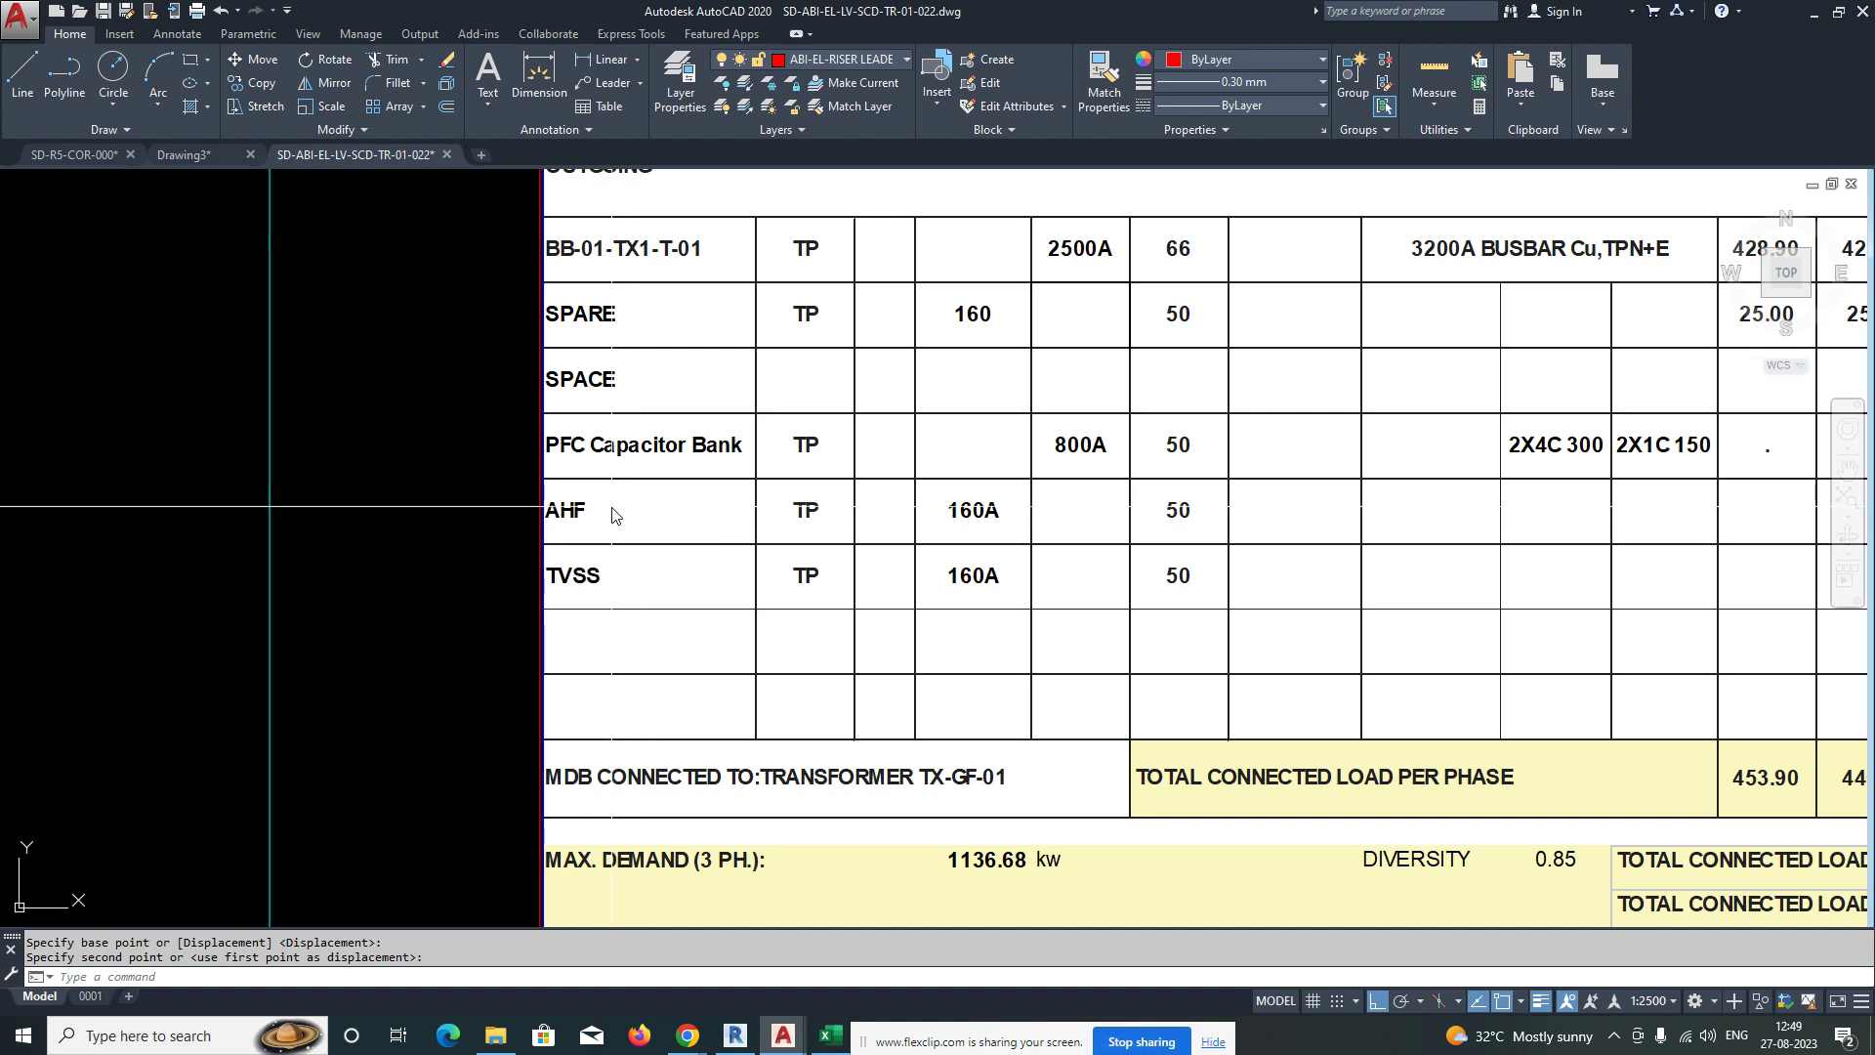
{"action": "scroll", "coordinate": [631, 583], "scroll_direction": "down", "scroll_amount": 6}
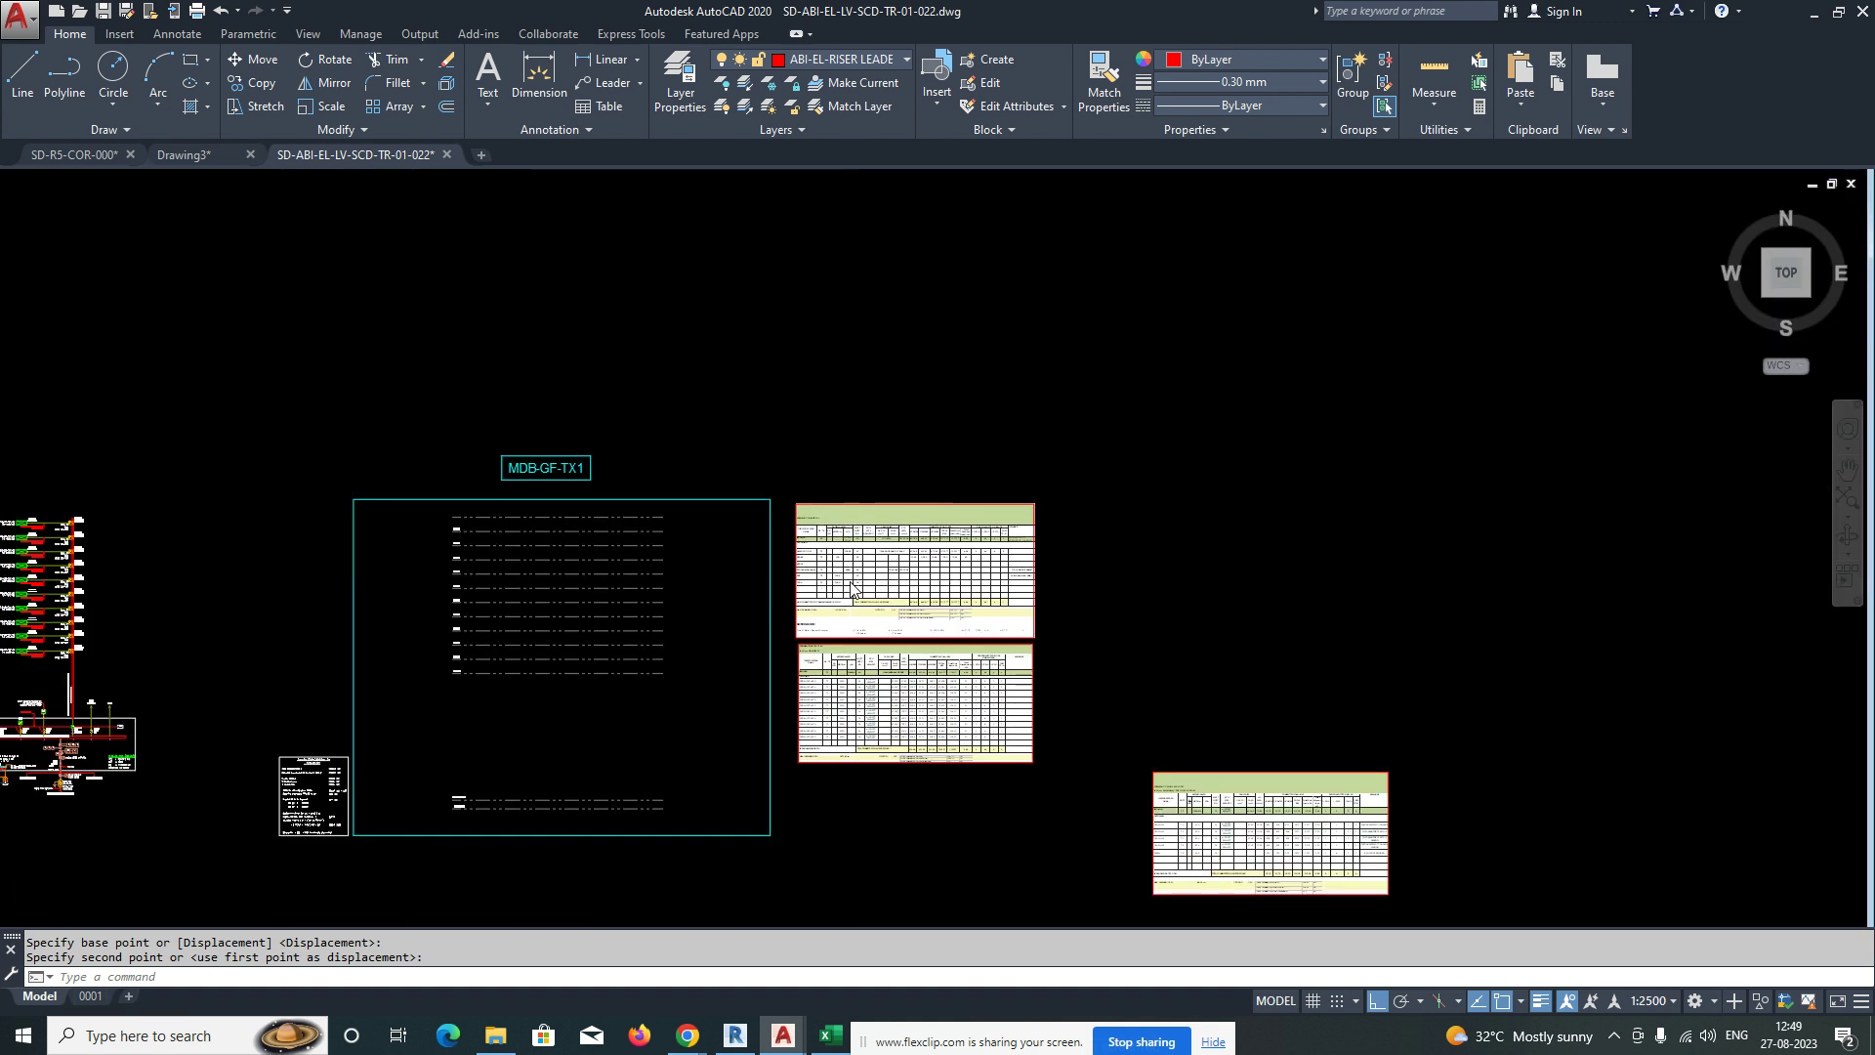
{"action": "scroll", "coordinate": [671, 664], "scroll_direction": "down", "scroll_amount": 2}
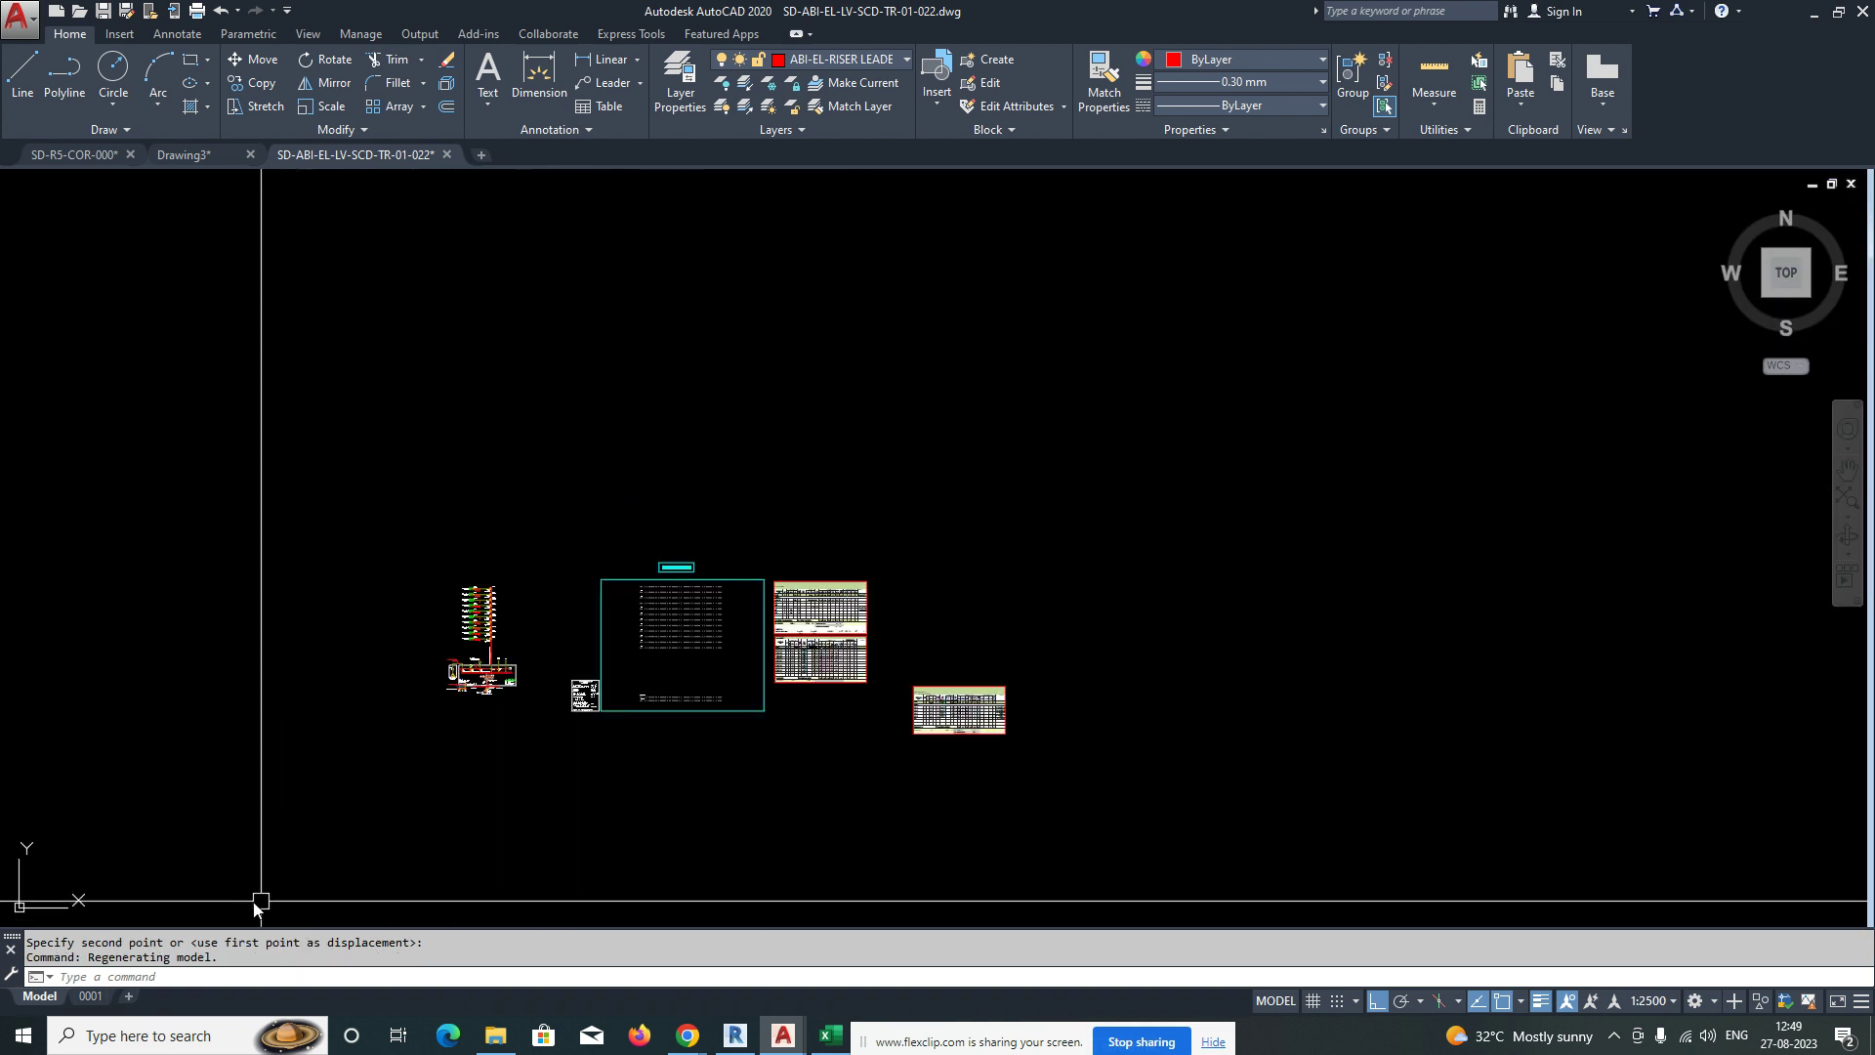
Review the legend table of symbols and abbreviations on layout 0001.
{"action": "left_click", "coordinate": [86, 1000]}
{"action": "scroll", "coordinate": [908, 586], "scroll_direction": "down", "scroll_amount": 4}
{"action": "scroll", "coordinate": [1038, 462], "scroll_direction": "up", "scroll_amount": 10}
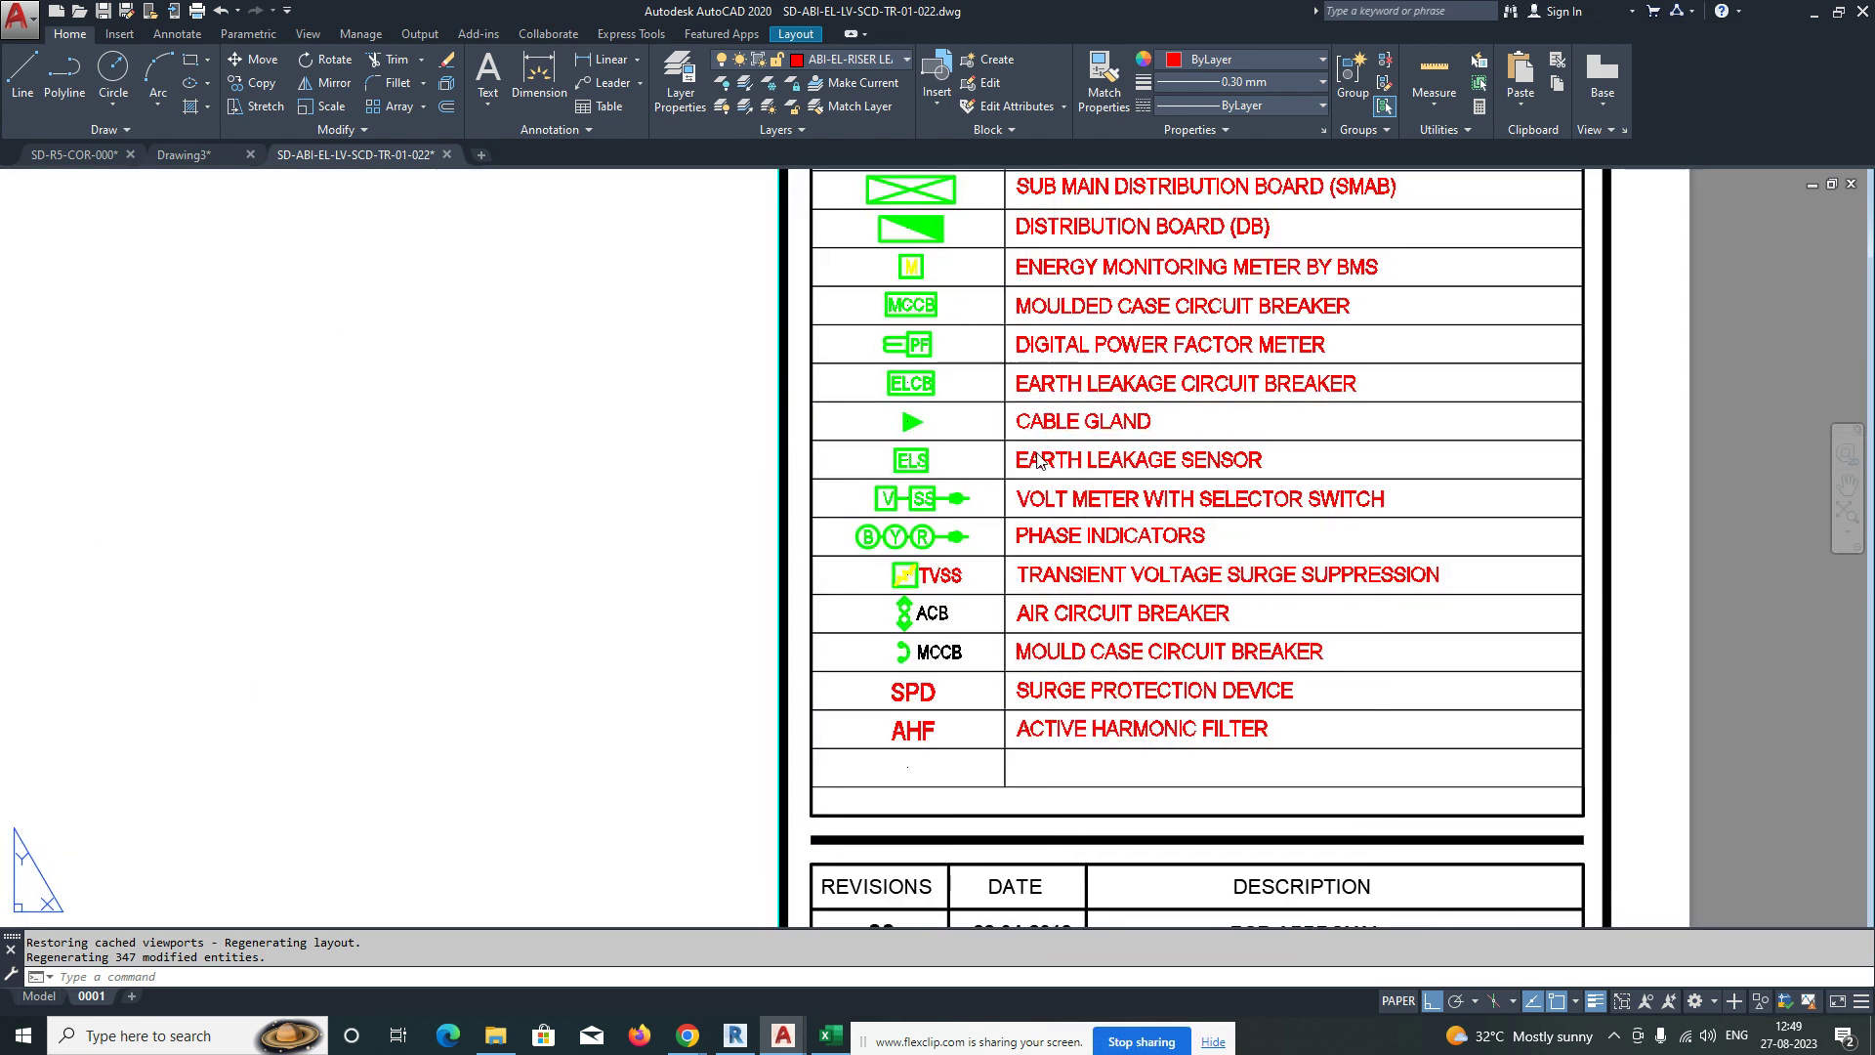
{"action": "middle_click_drag", "start_coordinate": [1038, 462], "coordinate": [684, 654]}
{"action": "scroll", "coordinate": [840, 414], "scroll_direction": "up", "scroll_amount": 2}
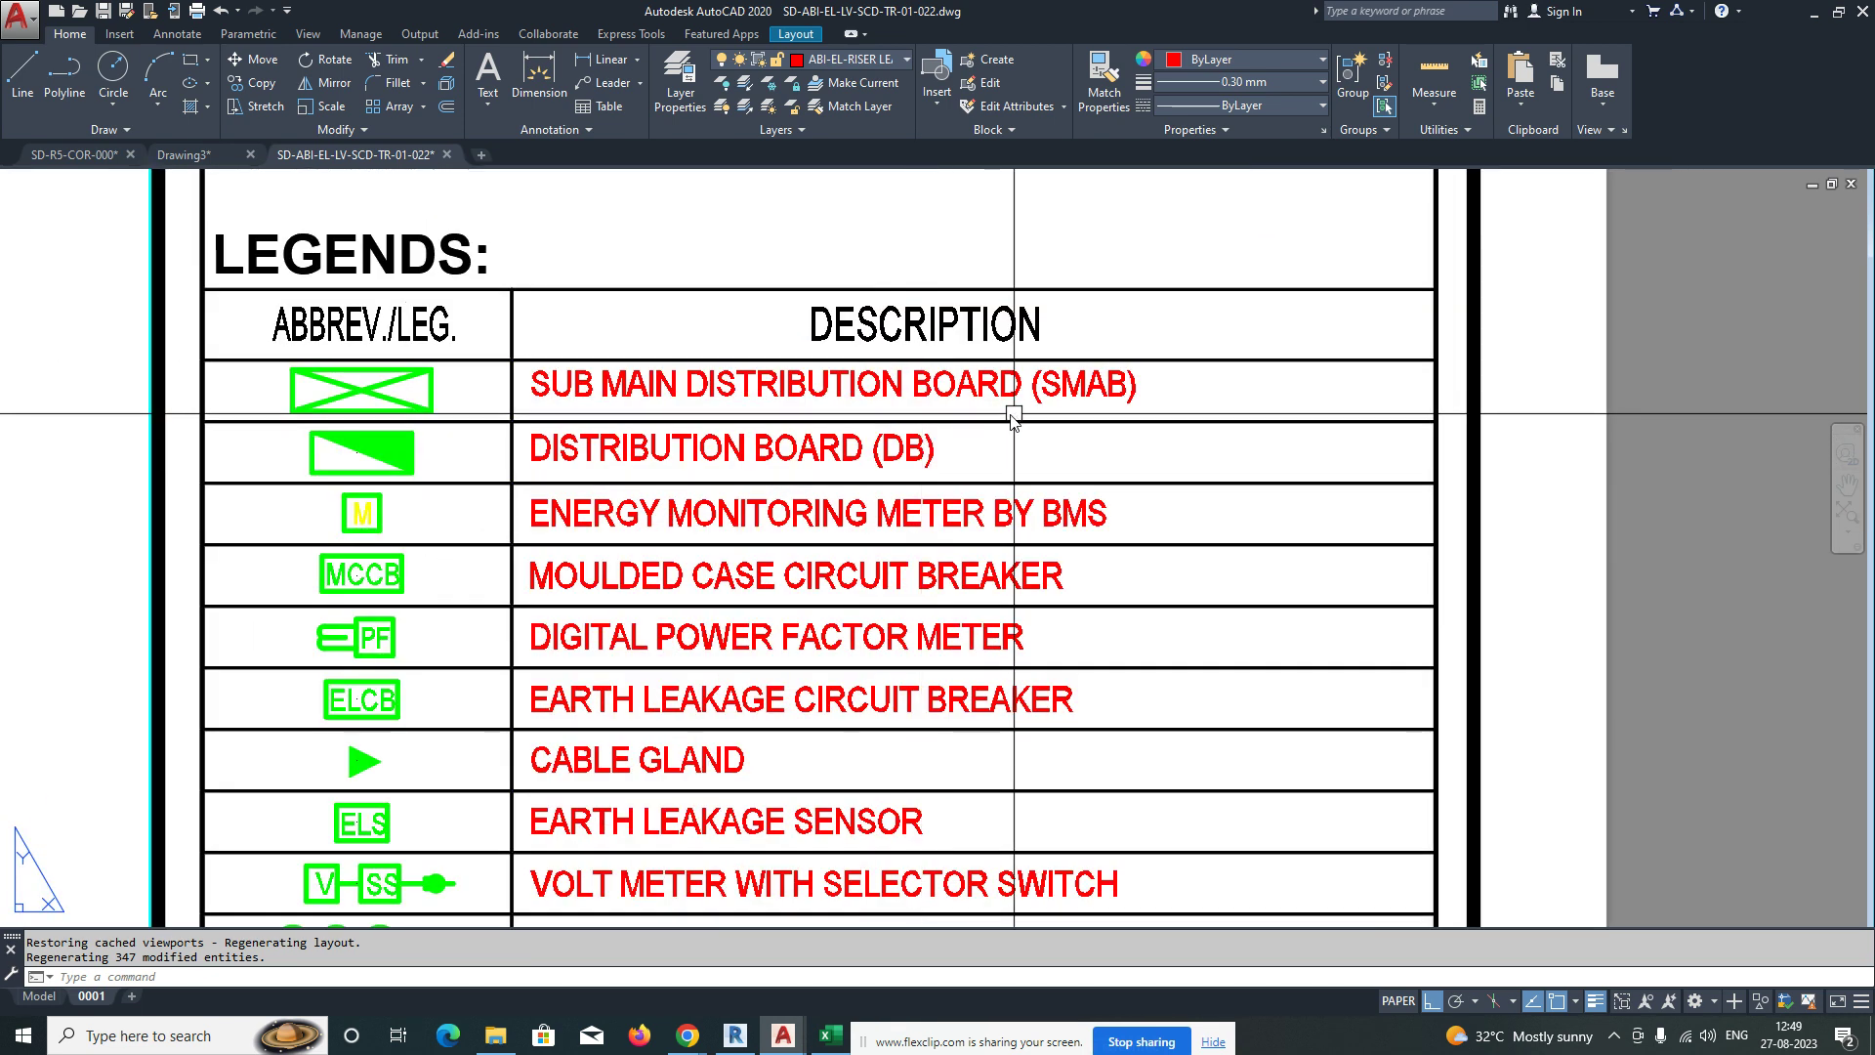
{"action": "middle_click_drag", "start_coordinate": [807, 674], "coordinate": [847, 644]}
{"action": "scroll", "coordinate": [754, 606], "scroll_direction": "down", "scroll_amount": 2}
{"action": "middle_click_drag", "start_coordinate": [753, 606], "coordinate": [796, 402]}
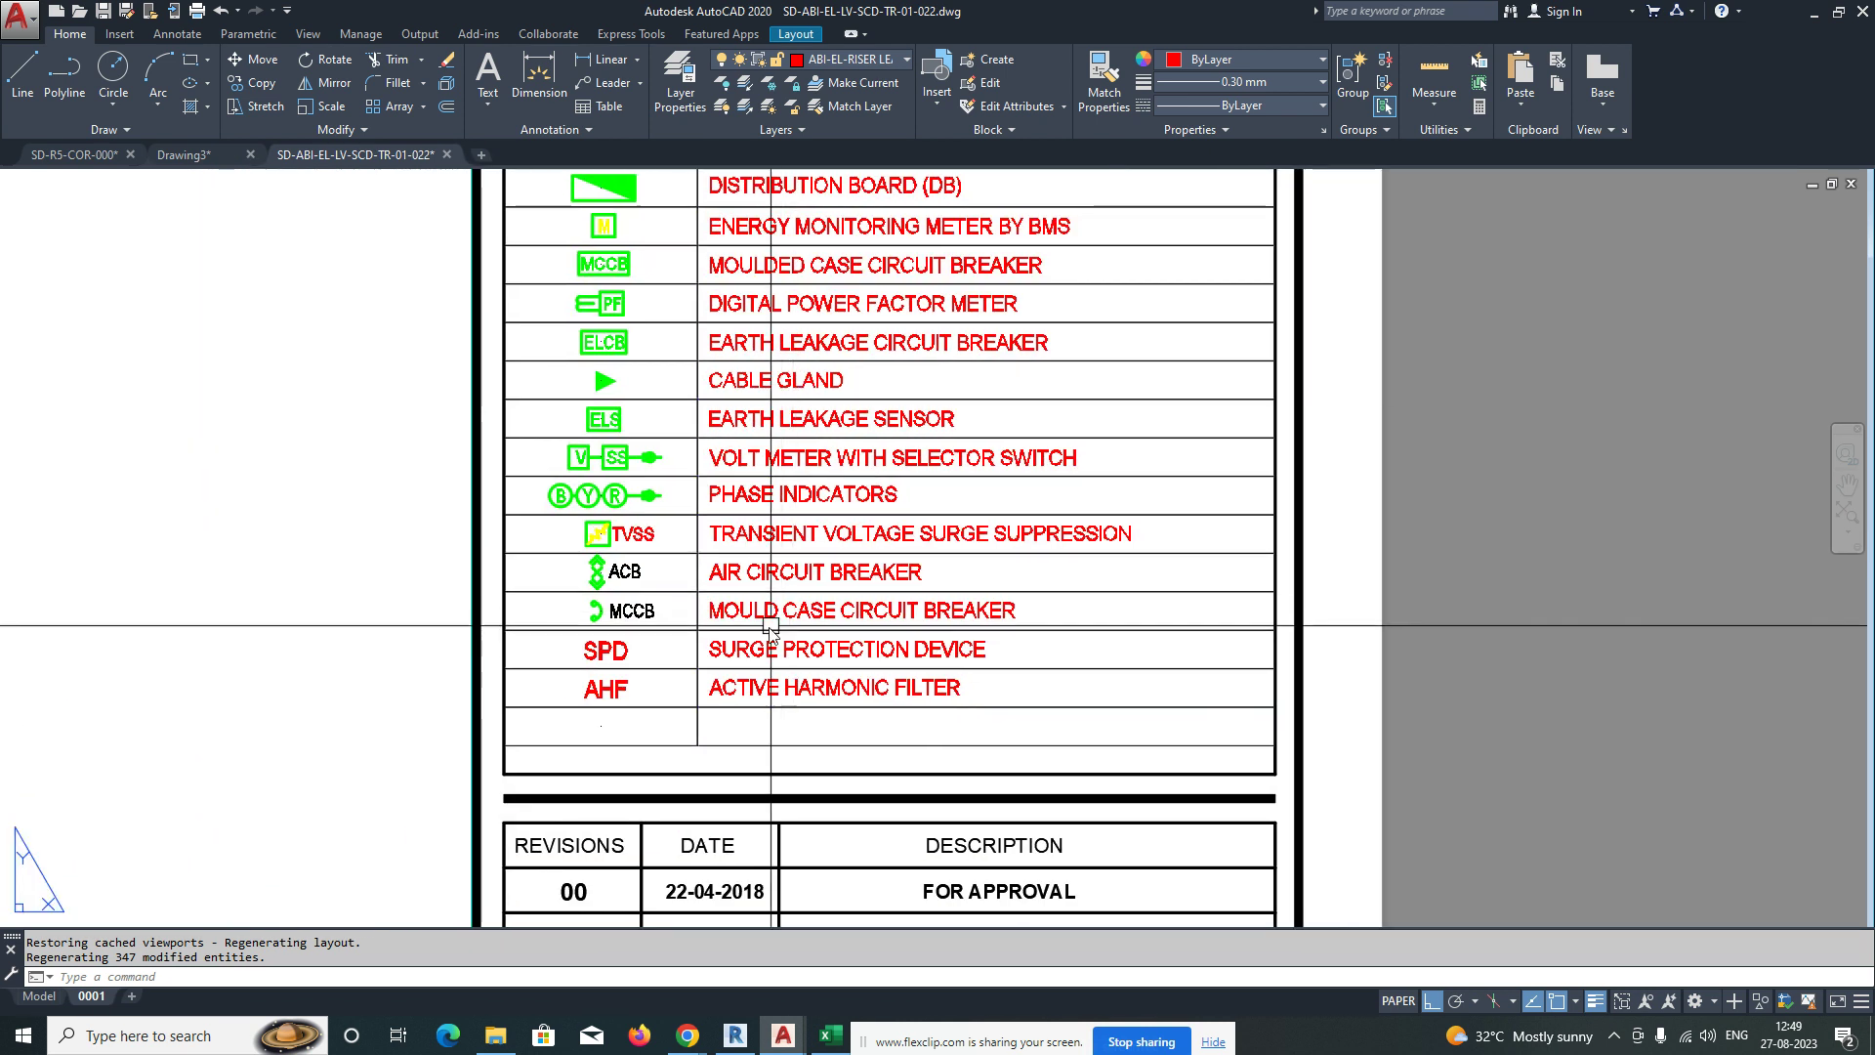
{"action": "scroll", "coordinate": [684, 708], "scroll_direction": "up", "scroll_amount": 2}
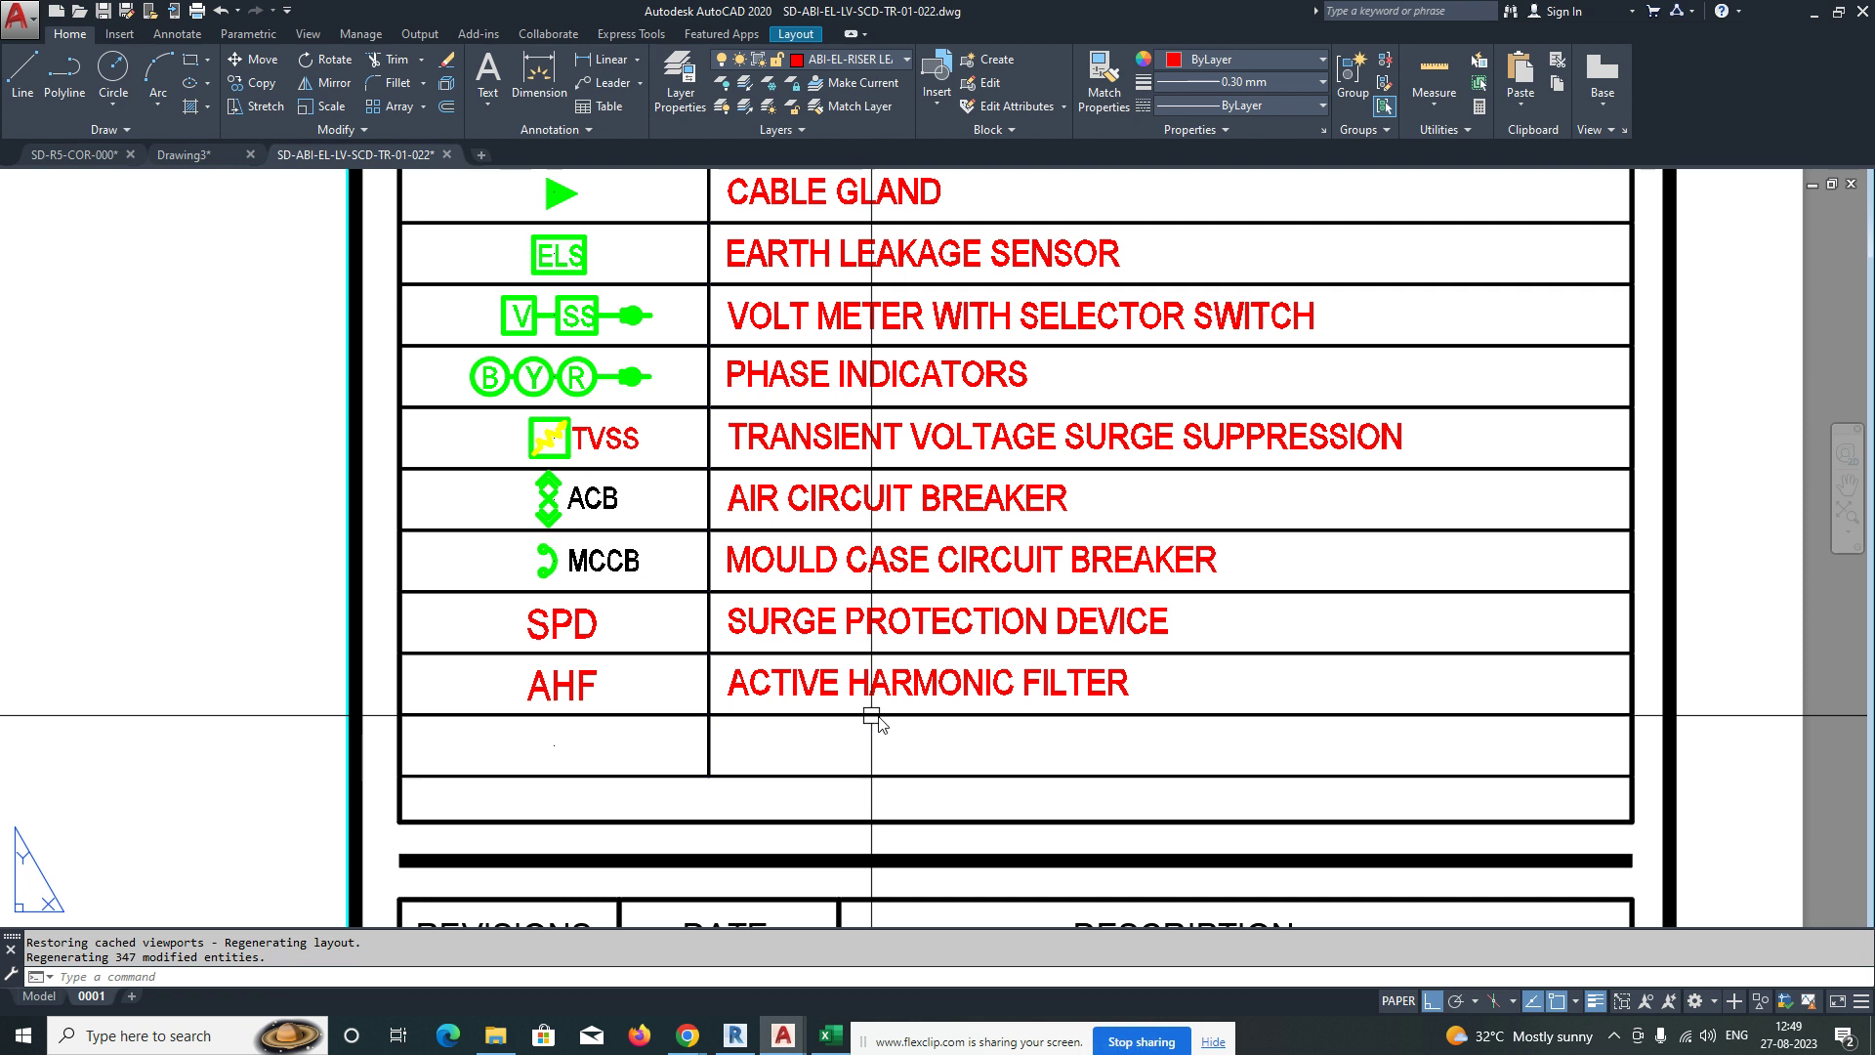
{"action": "mouse_move", "coordinate": [1218, 490]}
{"action": "middle_mouse_down"}
{"action": "mouse_move", "coordinate": [1219, 607]}
{"action": "mouse_move", "coordinate": [1163, 617]}
{"action": "mouse_move", "coordinate": [1162, 656]}
{"action": "mouse_move", "coordinate": [1101, 672]}
{"action": "middle_mouse_up"}
{"action": "middle_click_drag", "start_coordinate": [1079, 594], "coordinate": [1082, 702]}
{"action": "scroll", "coordinate": [1086, 584], "scroll_direction": "down", "scroll_amount": 3}
{"action": "scroll", "coordinate": [1086, 583], "scroll_direction": "down", "scroll_amount": 4}
{"action": "scroll", "coordinate": [1050, 644], "scroll_direction": "up", "scroll_amount": 6}
{"action": "scroll", "coordinate": [1051, 488], "scroll_direction": "down", "scroll_amount": 4}
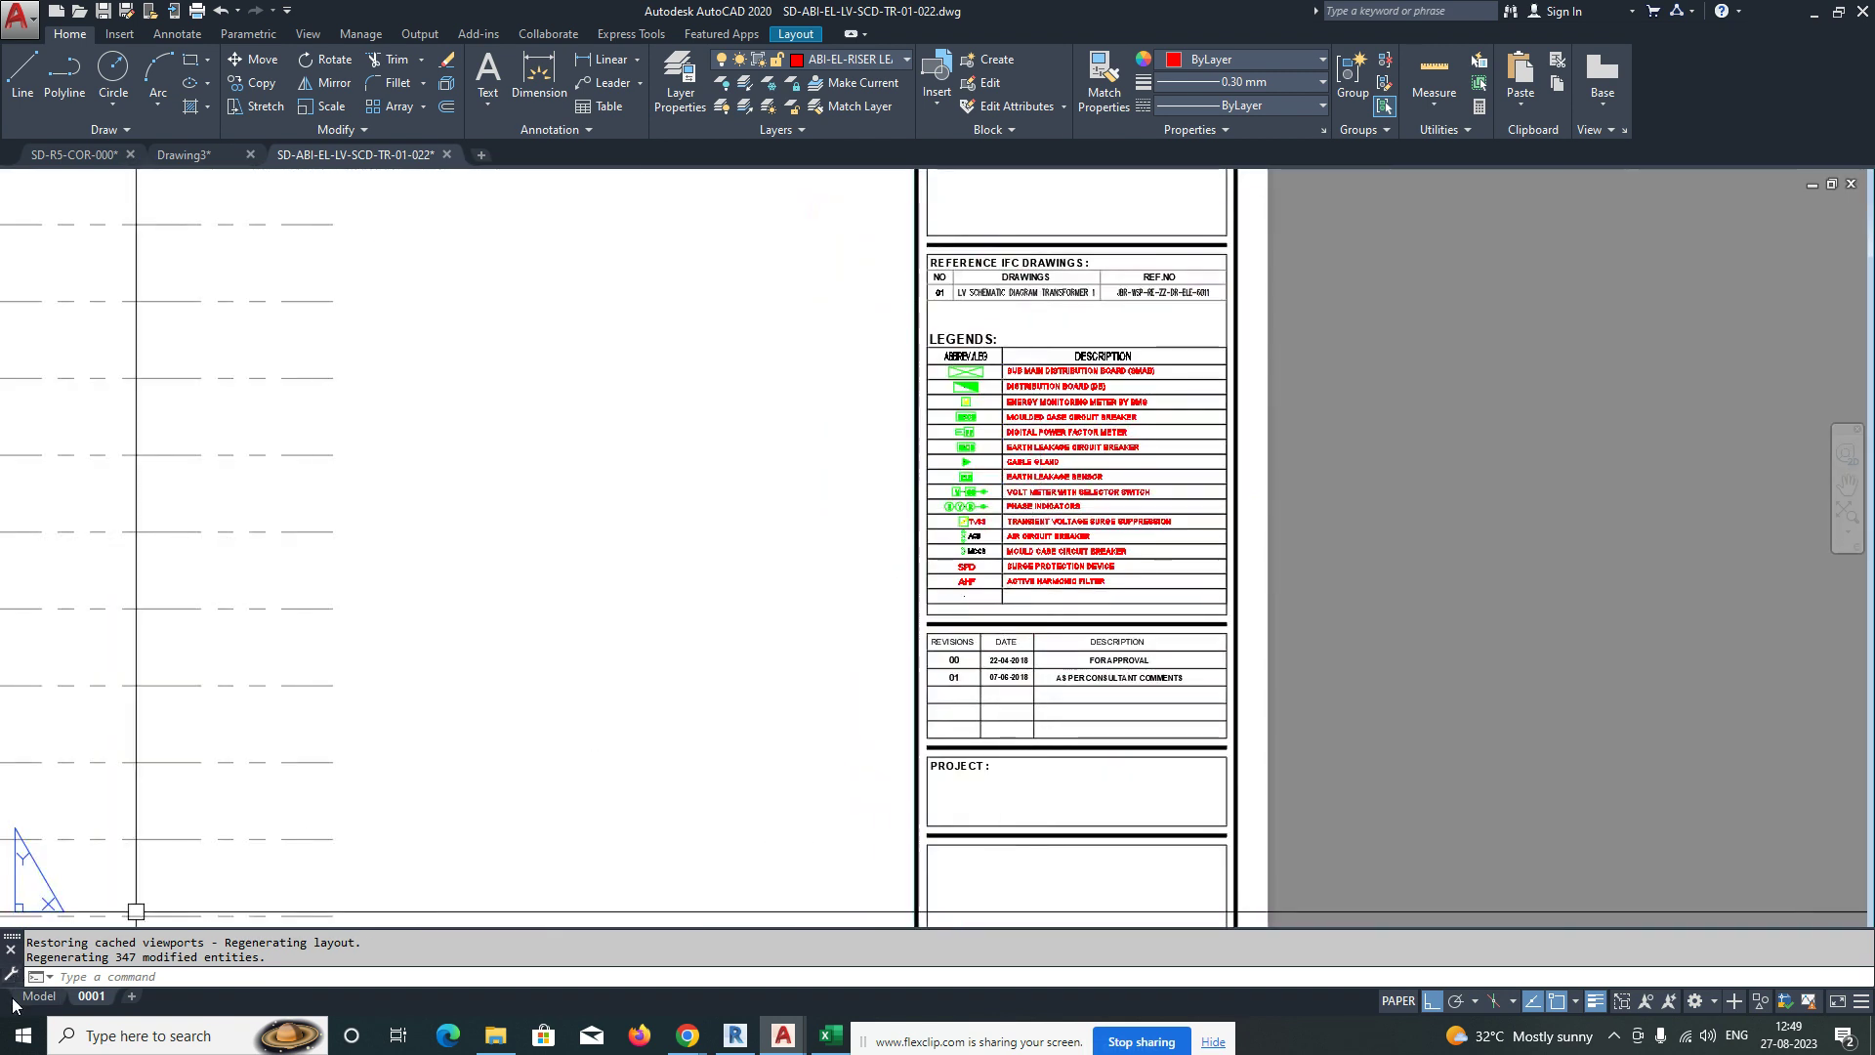
Return to model space and move all existing level lines and their labels out of the MDB-GF-TX1 frame.
{"action": "left_click", "coordinate": [39, 996]}
{"action": "scroll", "coordinate": [640, 681], "scroll_direction": "up", "scroll_amount": 2}
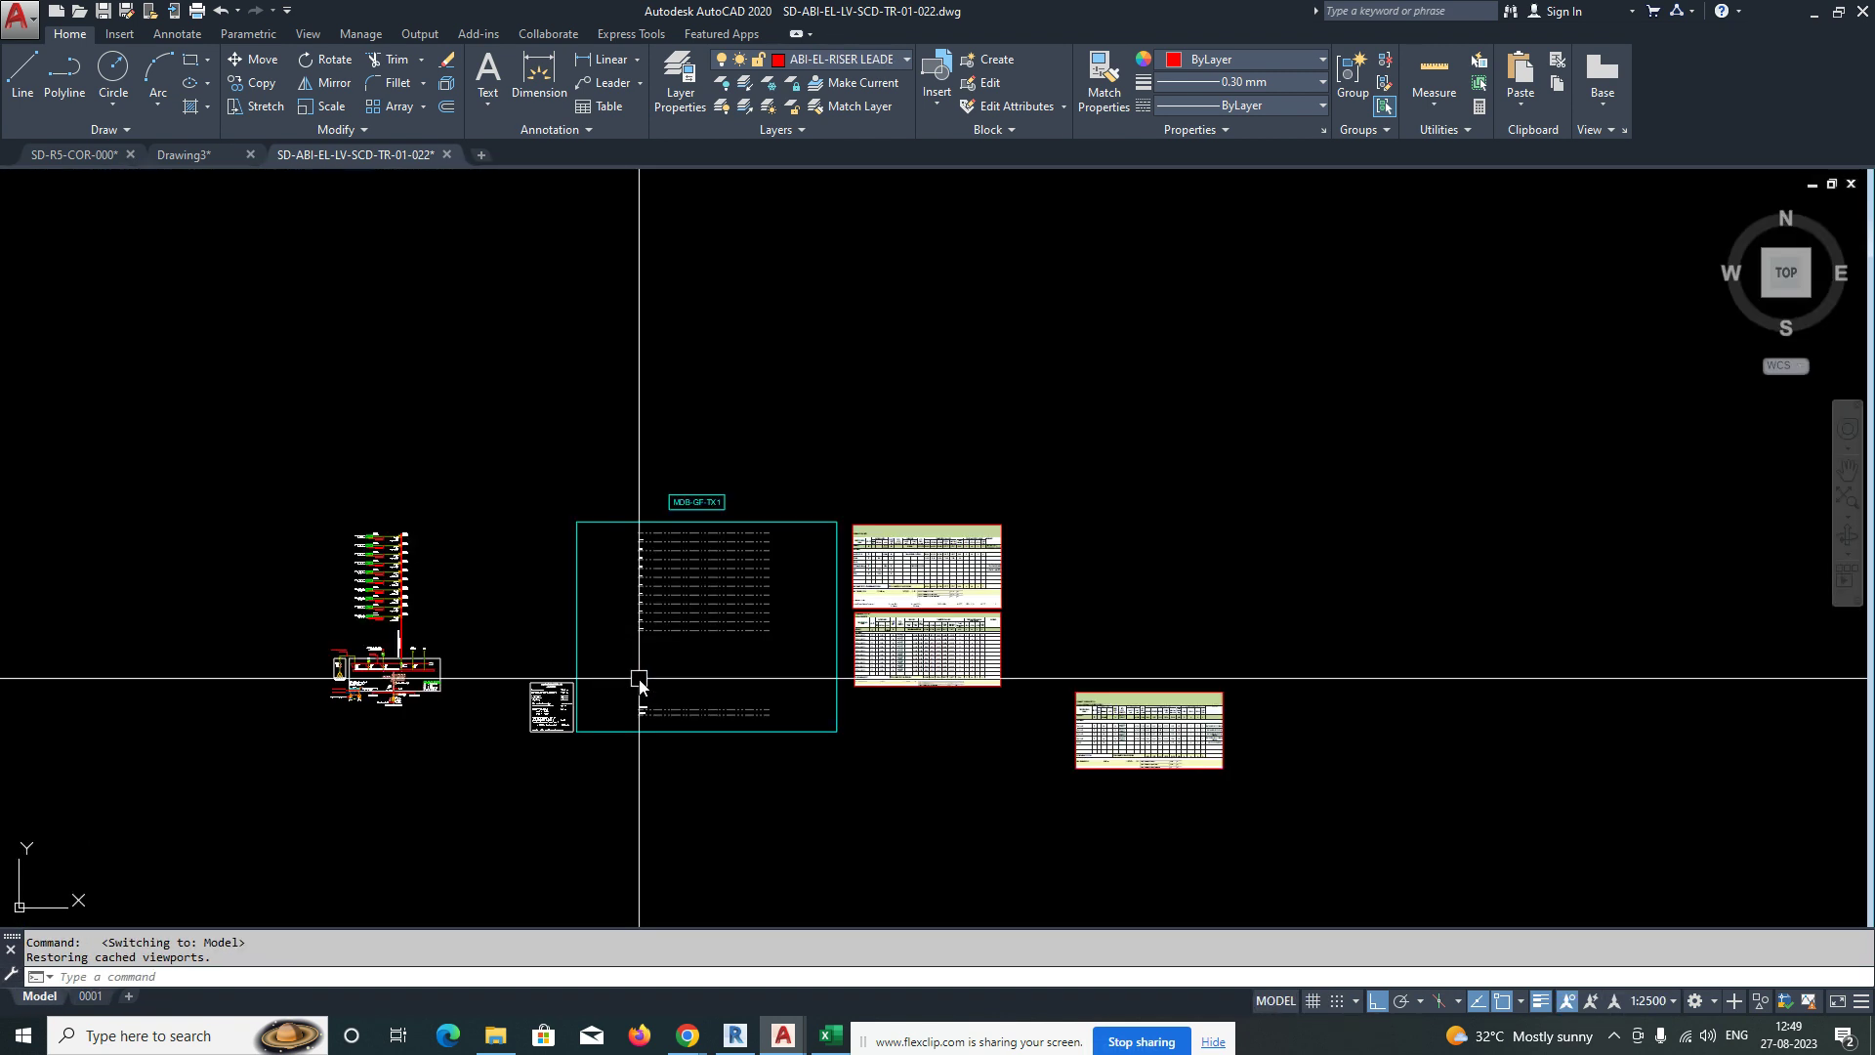
{"action": "scroll", "coordinate": [640, 681], "scroll_direction": "up", "scroll_amount": 8}
{"action": "scroll", "coordinate": [598, 699], "scroll_direction": "down", "scroll_amount": 3}
{"action": "scroll", "coordinate": [715, 731], "scroll_direction": "up", "scroll_amount": 3}
{"action": "left_click", "coordinate": [716, 732]}
{"action": "scroll", "coordinate": [670, 649], "scroll_direction": "down", "scroll_amount": 6}
{"action": "key", "text": "Escape"}
{"action": "key", "text": "Escape"}
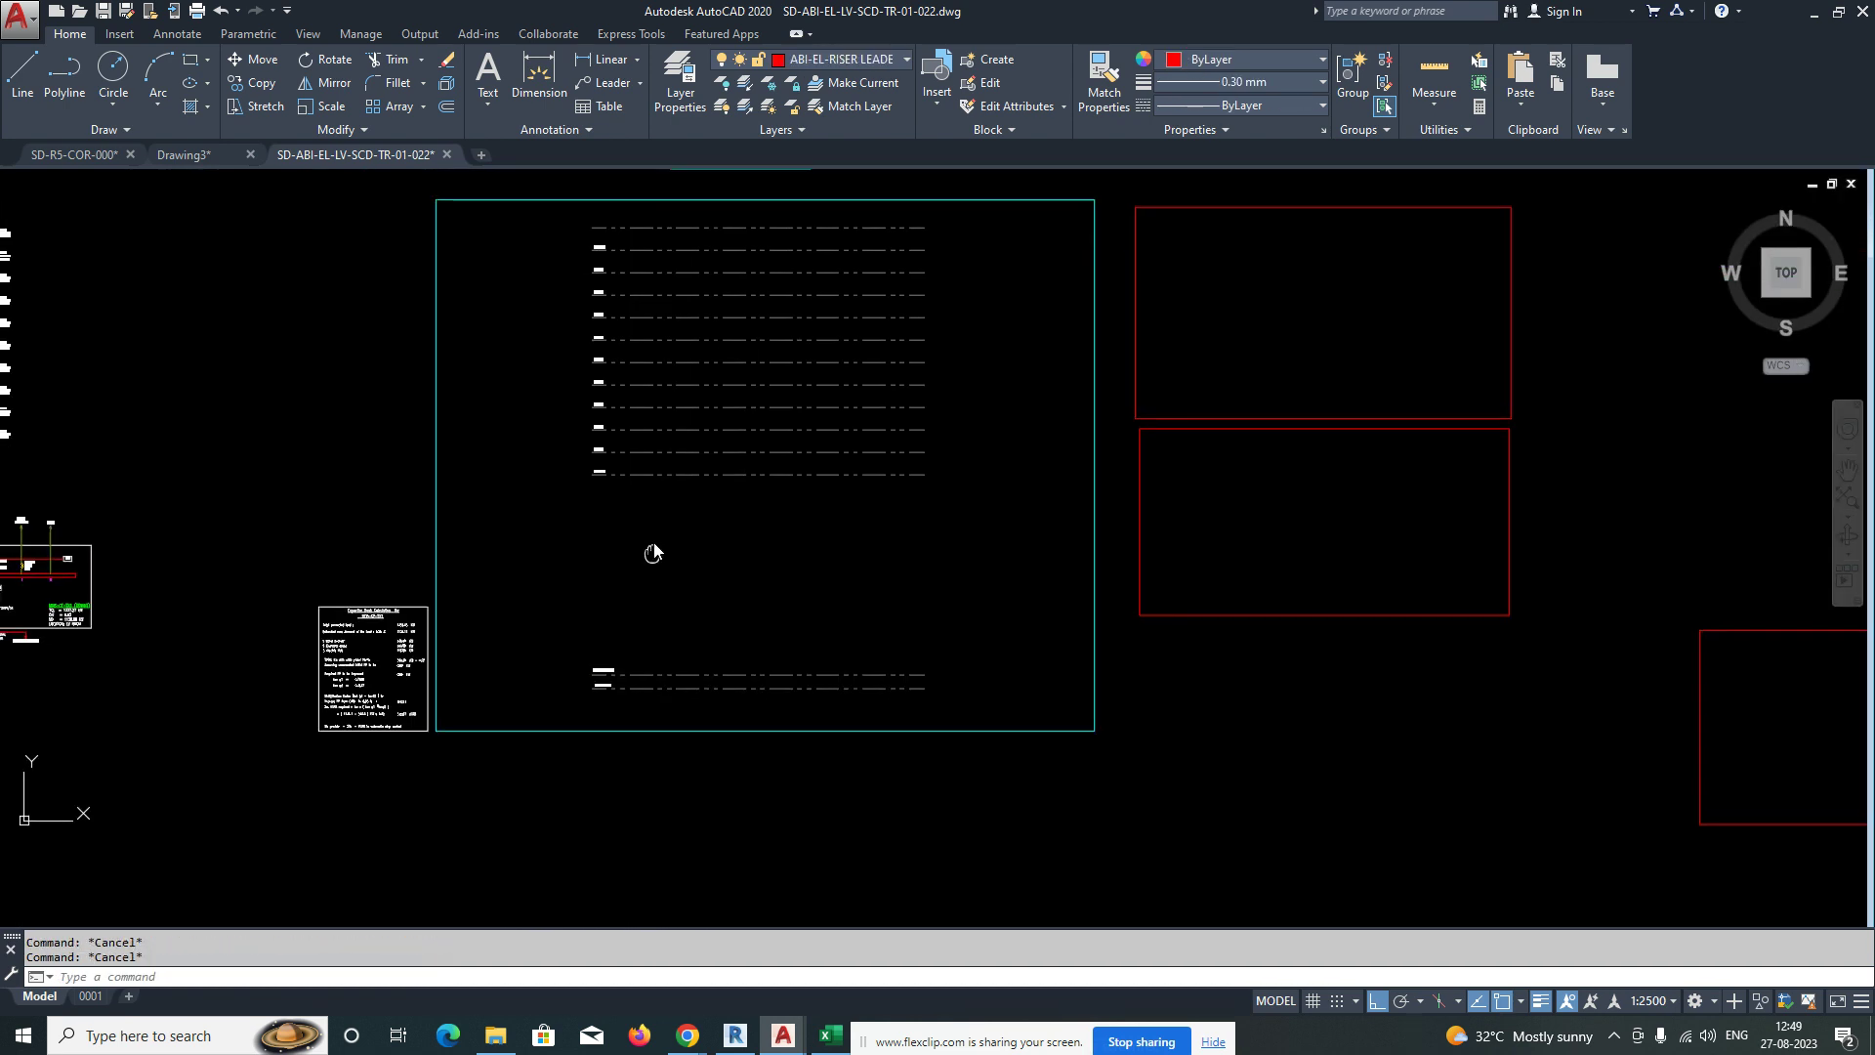
{"action": "middle_click_drag", "start_coordinate": [652, 553], "coordinate": [643, 532]}
{"action": "scroll", "coordinate": [644, 532], "scroll_direction": "down", "scroll_amount": 2}
{"action": "type", "text": "m"}
{"action": "key", "text": "Return"}
{"action": "left_click", "coordinate": [574, 320]}
{"action": "left_click", "coordinate": [830, 657]}
{"action": "key", "text": "Return"}
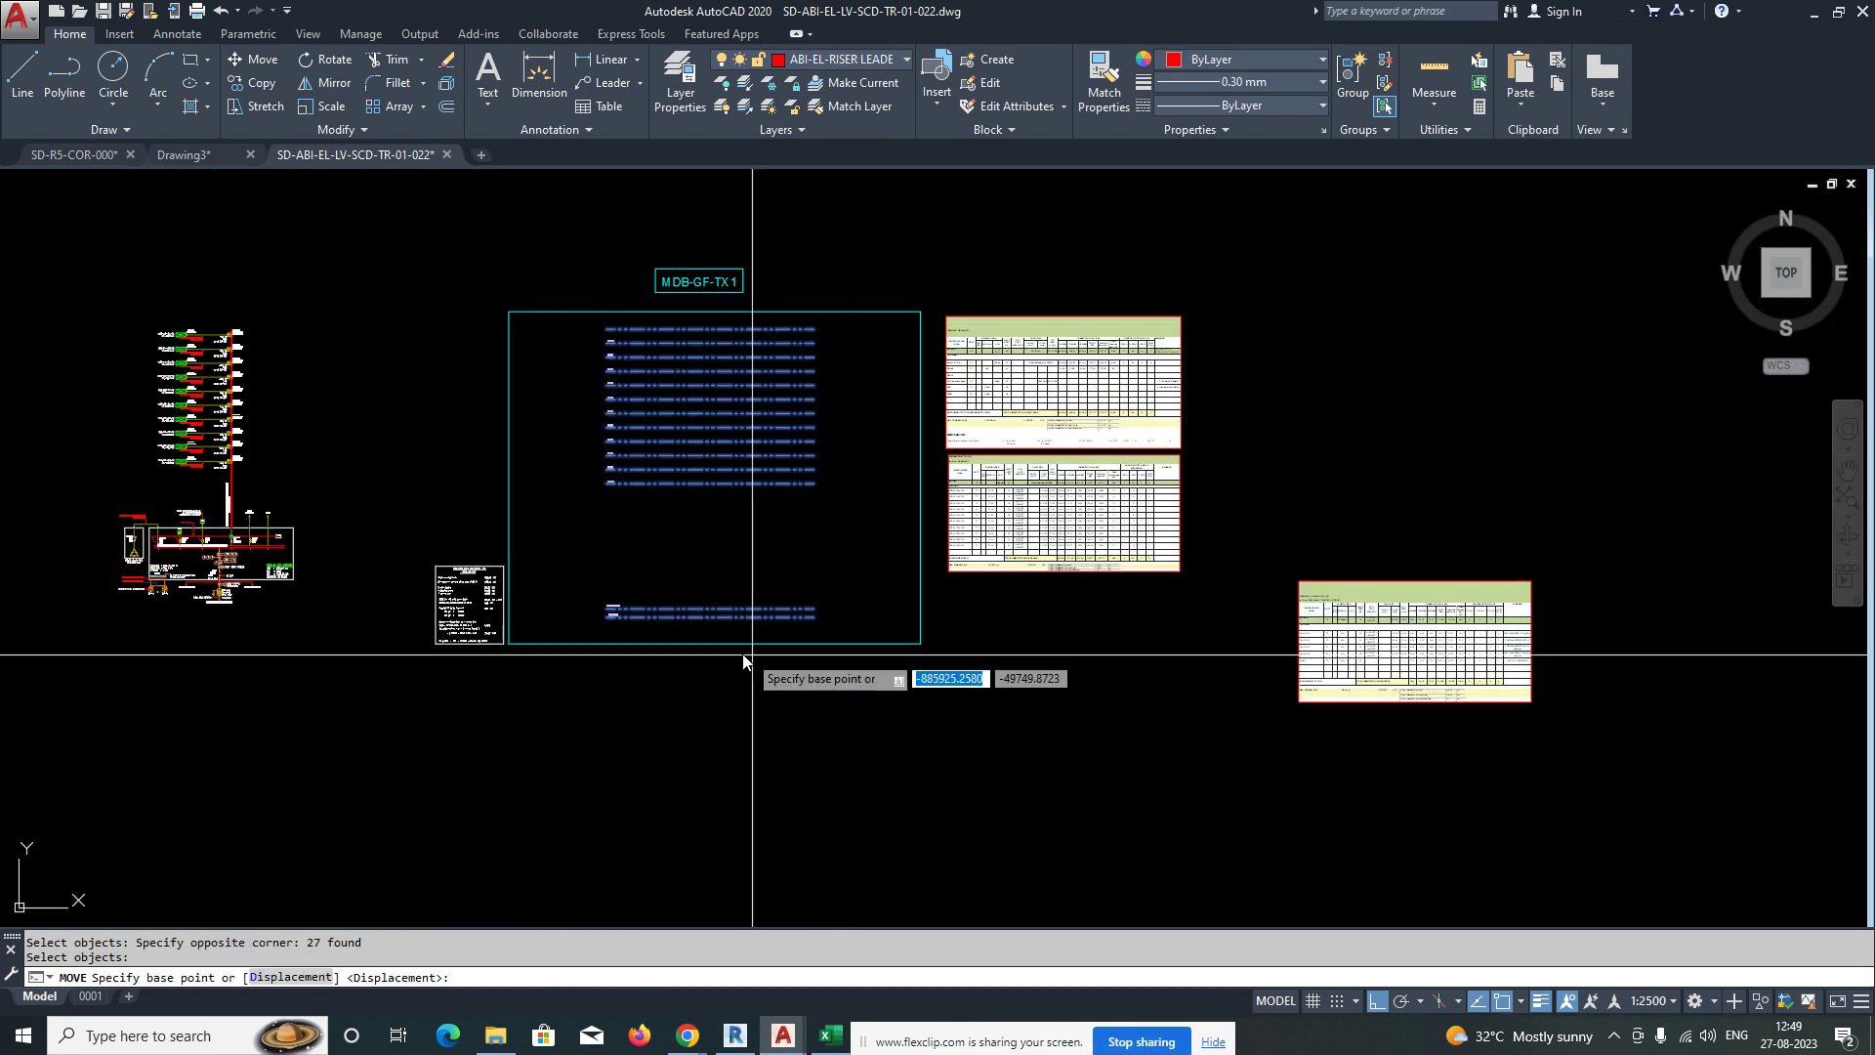
{"action": "left_click", "coordinate": [752, 654]}
{"action": "scroll", "coordinate": [752, 654], "scroll_direction": "down", "scroll_amount": 4}
{"action": "key", "text": "Escape"}
{"action": "key", "text": "Escape"}
Draw a horizontal polyline across the lower part of the empty frame and match its properties to the existing dashed level lines.
{"action": "scroll", "coordinate": [1381, 656], "scroll_direction": "up", "scroll_amount": 10}
{"action": "middle_click_drag", "start_coordinate": [1303, 611], "coordinate": [1238, 682]}
{"action": "scroll", "coordinate": [1221, 682], "scroll_direction": "down", "scroll_amount": 10}
{"action": "middle_click_drag", "start_coordinate": [829, 690], "coordinate": [1062, 685]}
{"action": "scroll", "coordinate": [768, 665], "scroll_direction": "up", "scroll_amount": 6}
{"action": "middle_click_drag", "start_coordinate": [766, 662], "coordinate": [714, 691]}
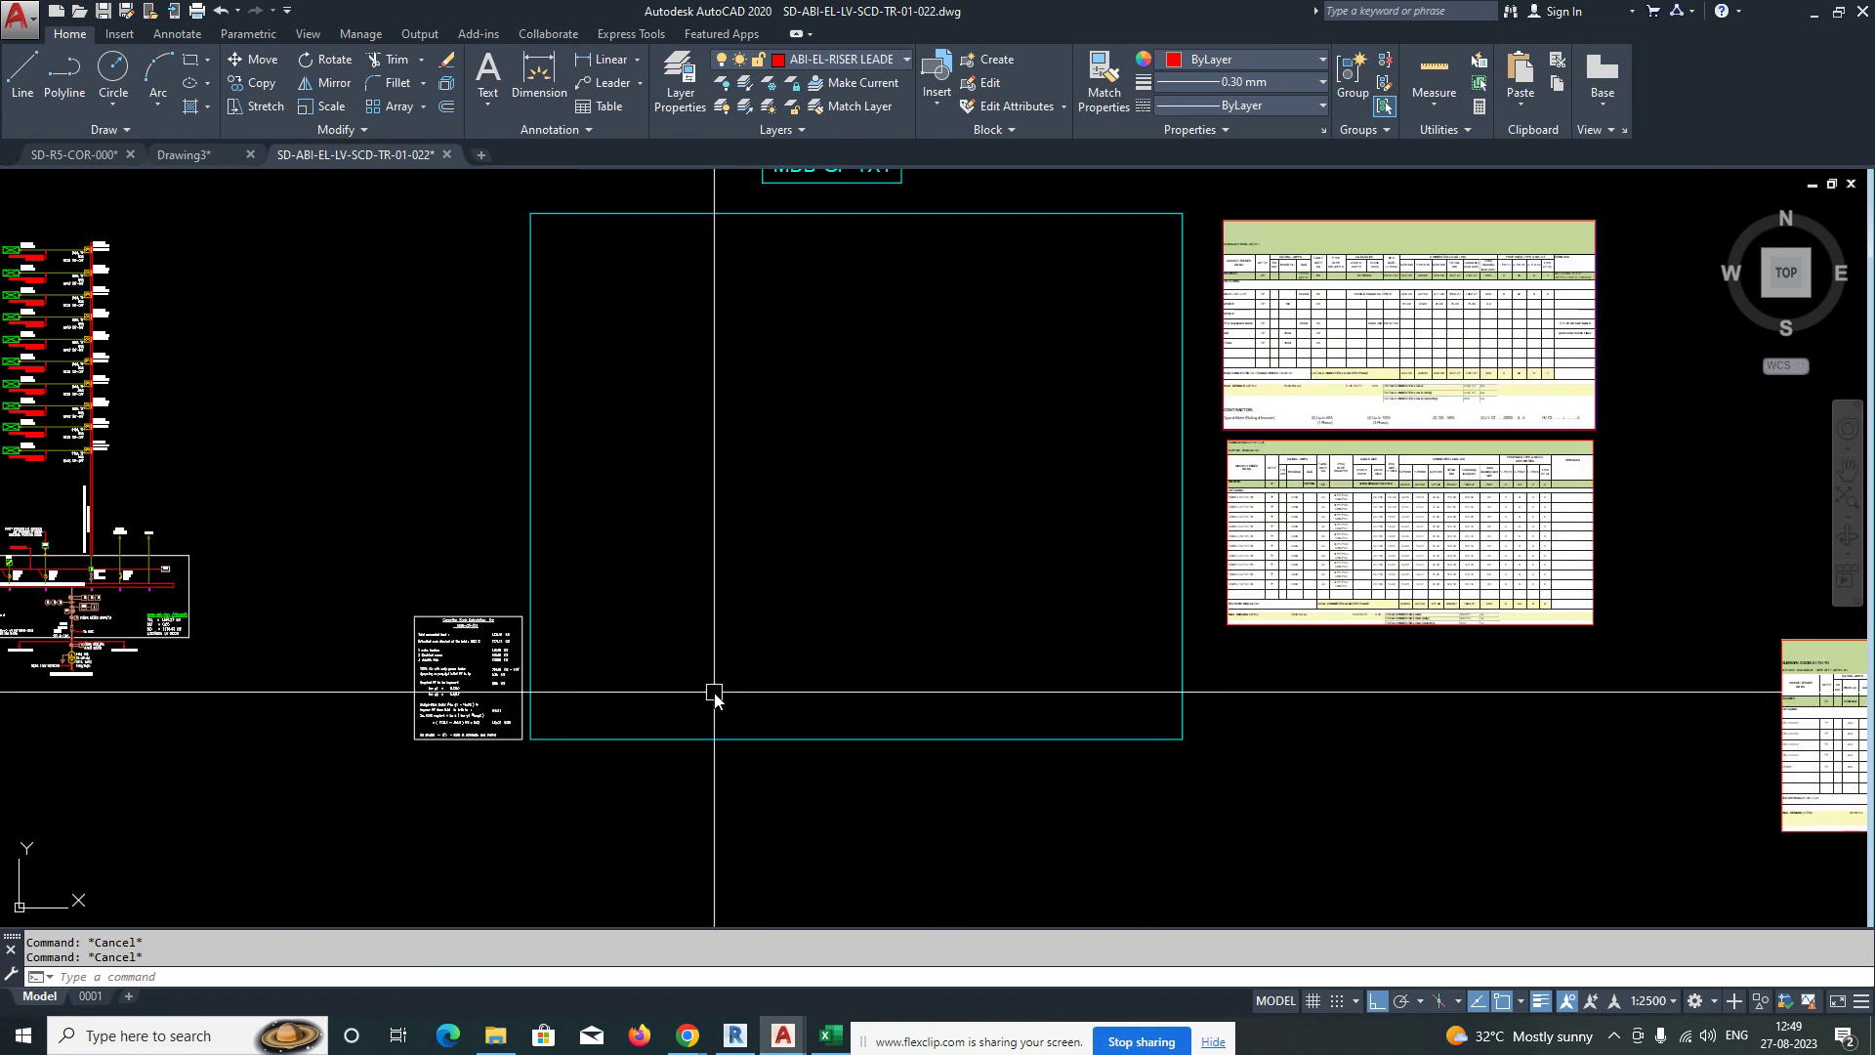
{"action": "key", "text": "Escape"}
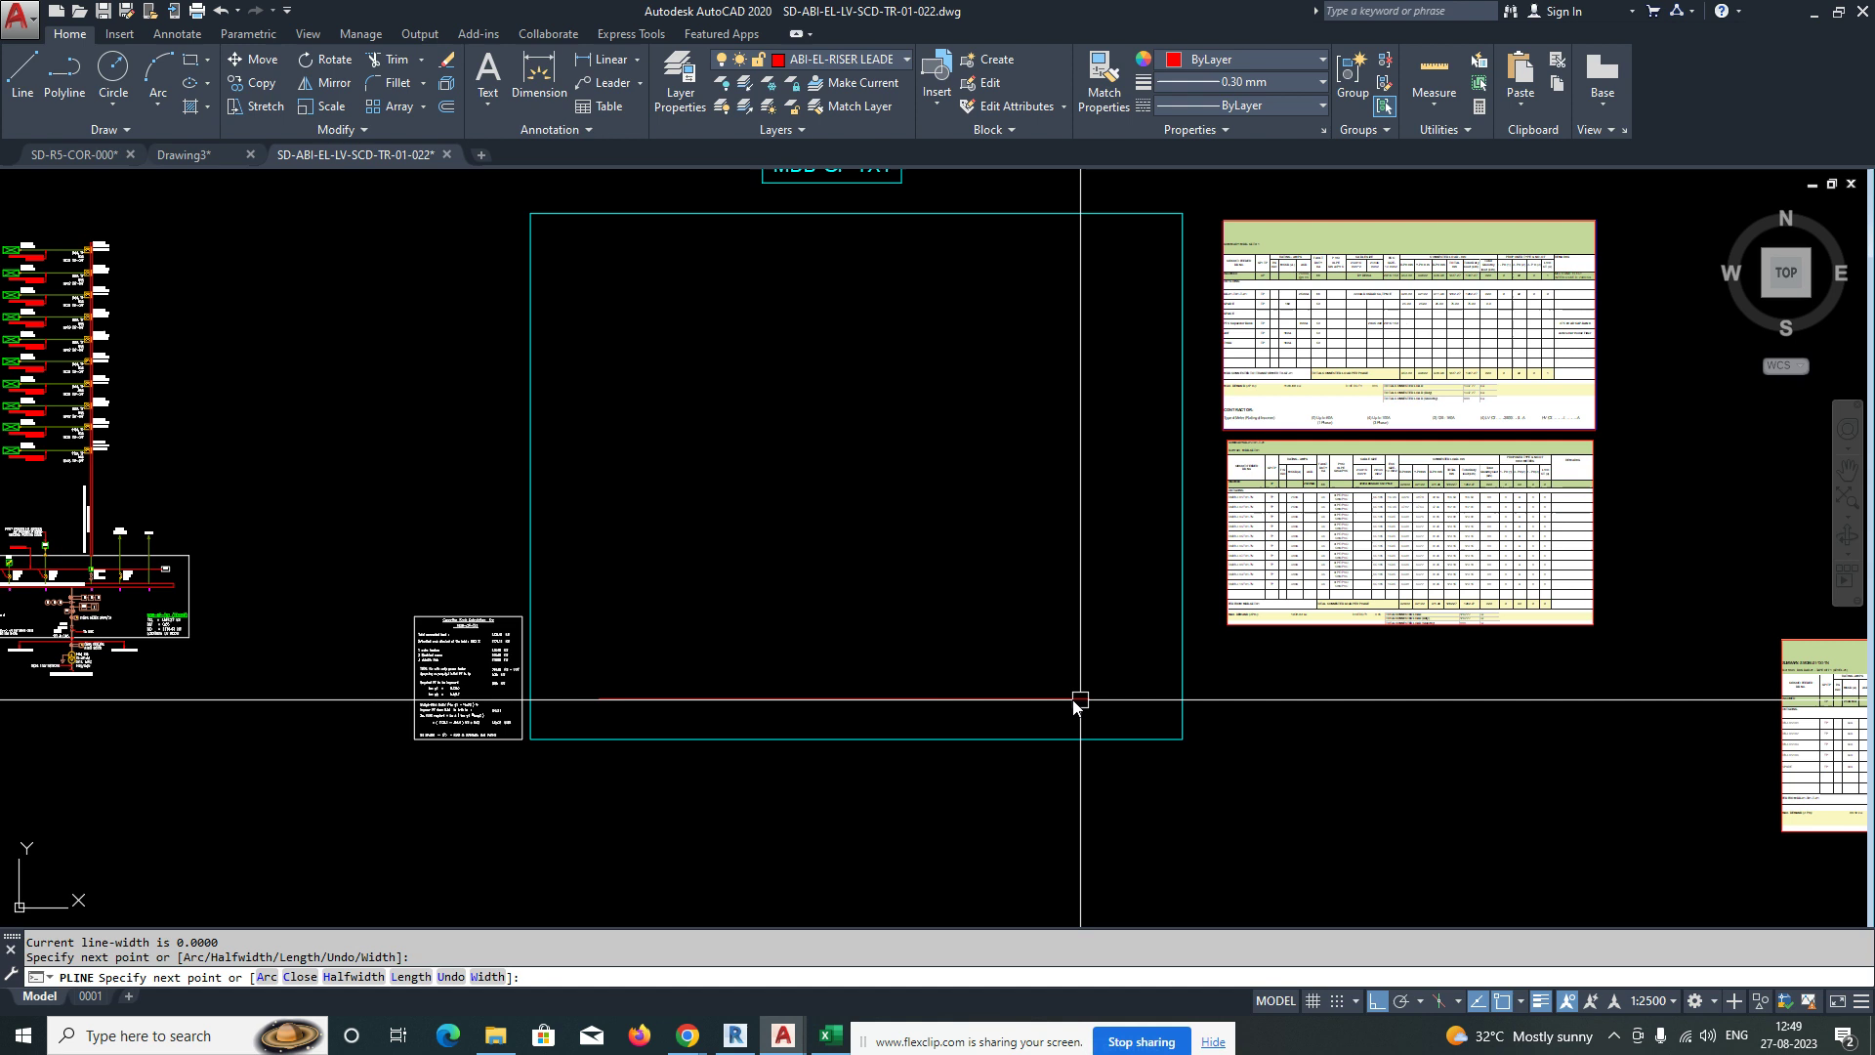
{"action": "scroll", "coordinate": [762, 689], "scroll_direction": "down", "scroll_amount": 4}
{"action": "type", "text": "M"}
{"action": "scroll", "coordinate": [776, 691], "scroll_direction": "up", "scroll_amount": 2}
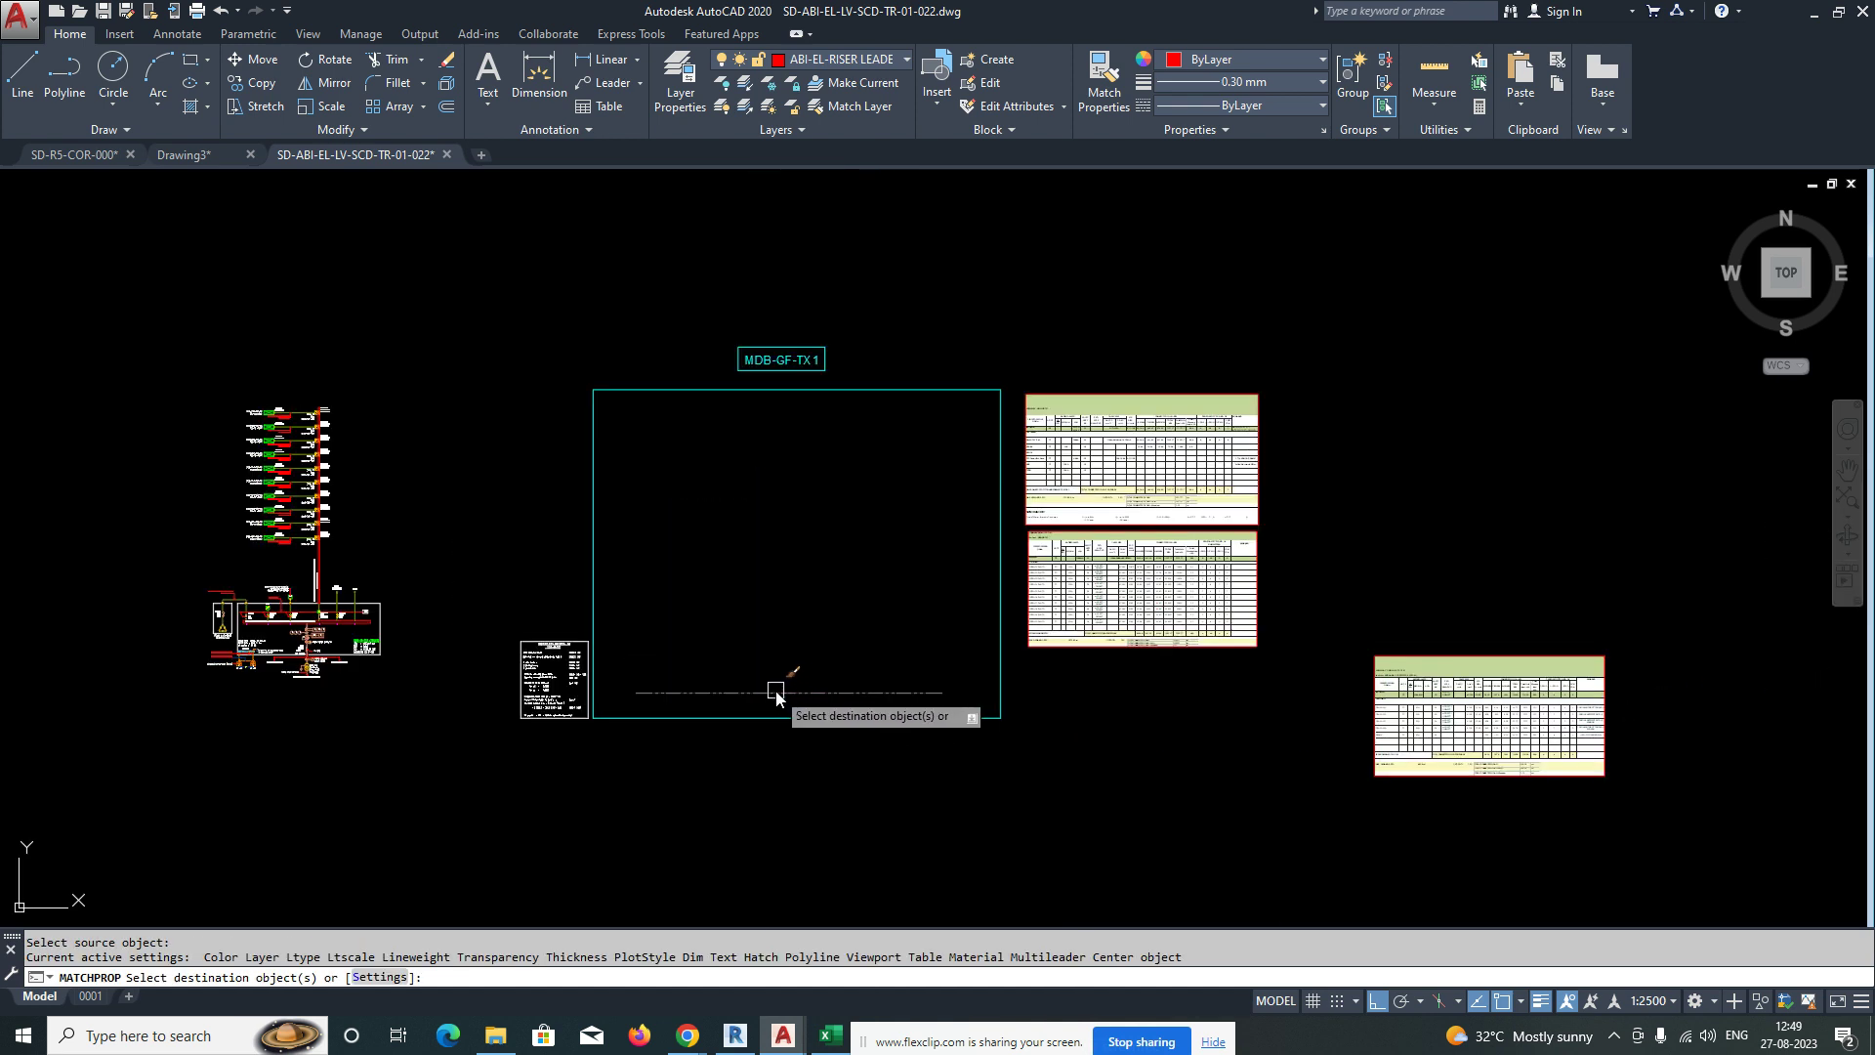
{"action": "key", "text": "Escape"}
{"action": "scroll", "coordinate": [771, 703], "scroll_direction": "down", "scroll_amount": 4}
{"action": "scroll", "coordinate": [1351, 670], "scroll_direction": "up", "scroll_amount": 6}
Copy the GROUND FLOOR and BASEMENT labels from the relocated level lines back into the MDB-GF-TX1 frame.
{"action": "type", "text": "COPY"}
{"action": "left_click", "coordinate": [1097, 524]}
{"action": "left_click", "coordinate": [1267, 723]}
{"action": "left_click", "coordinate": [1025, 532]}
{"action": "left_click", "coordinate": [1304, 730]}
{"action": "key", "text": "space"}
{"action": "left_click", "coordinate": [1196, 645]}
{"action": "scroll", "coordinate": [1280, 664], "scroll_direction": "down", "scroll_amount": 5}
{"action": "middle_click_drag", "start_coordinate": [690, 715], "coordinate": [1273, 721]}
{"action": "middle_click_drag", "start_coordinate": [520, 718], "coordinate": [1151, 724]}
{"action": "scroll", "coordinate": [765, 675], "scroll_direction": "up", "scroll_amount": 4}
{"action": "left_click", "coordinate": [880, 697]}
{"action": "key", "text": "Escape"}
{"action": "key", "text": "Escape"}
{"action": "key", "text": "Escape"}
Move the copied floor labels to the start of the new level line in the frame.
{"action": "scroll", "coordinate": [836, 681], "scroll_direction": "up", "scroll_amount": 6}
{"action": "type", "text": "M"}
{"action": "left_click", "coordinate": [688, 578]}
{"action": "left_click", "coordinate": [1100, 846]}
{"action": "left_click", "coordinate": [490, 423]}
{"action": "left_click", "coordinate": [990, 736]}
{"action": "key", "text": "Escape"}
Use Stretch to adjust the lower-left level line area so the ground floor and basement lines and labels align.
{"action": "scroll", "coordinate": [789, 750], "scroll_direction": "up", "scroll_amount": 2}
{"action": "type", "text": "S"}
{"action": "left_click", "coordinate": [781, 755]}
{"action": "left_click", "coordinate": [699, 726]}
{"action": "key", "text": "space"}
{"action": "left_click", "coordinate": [921, 814]}
{"action": "left_click", "coordinate": [837, 809]}
{"action": "key", "text": "Escape"}
{"action": "scroll", "coordinate": [783, 803], "scroll_direction": "down", "scroll_amount": 4}
{"action": "left_click", "coordinate": [957, 807]}
{"action": "key", "text": "Return"}
{"action": "left_click", "coordinate": [1009, 727]}
{"action": "key", "text": "Escape"}
{"action": "key", "text": "Escape"}
Copy the ground floor level line vertically upward by about 185000 units.
{"action": "middle_click_drag", "start_coordinate": [1071, 689], "coordinate": [871, 690]}
{"action": "type", "text": "CO"}
{"action": "left_click", "coordinate": [872, 637]}
{"action": "left_click", "coordinate": [819, 723]}
{"action": "key", "text": "space"}
{"action": "left_click", "coordinate": [849, 688]}
{"action": "scroll", "coordinate": [848, 689], "scroll_direction": "down", "scroll_amount": 4}
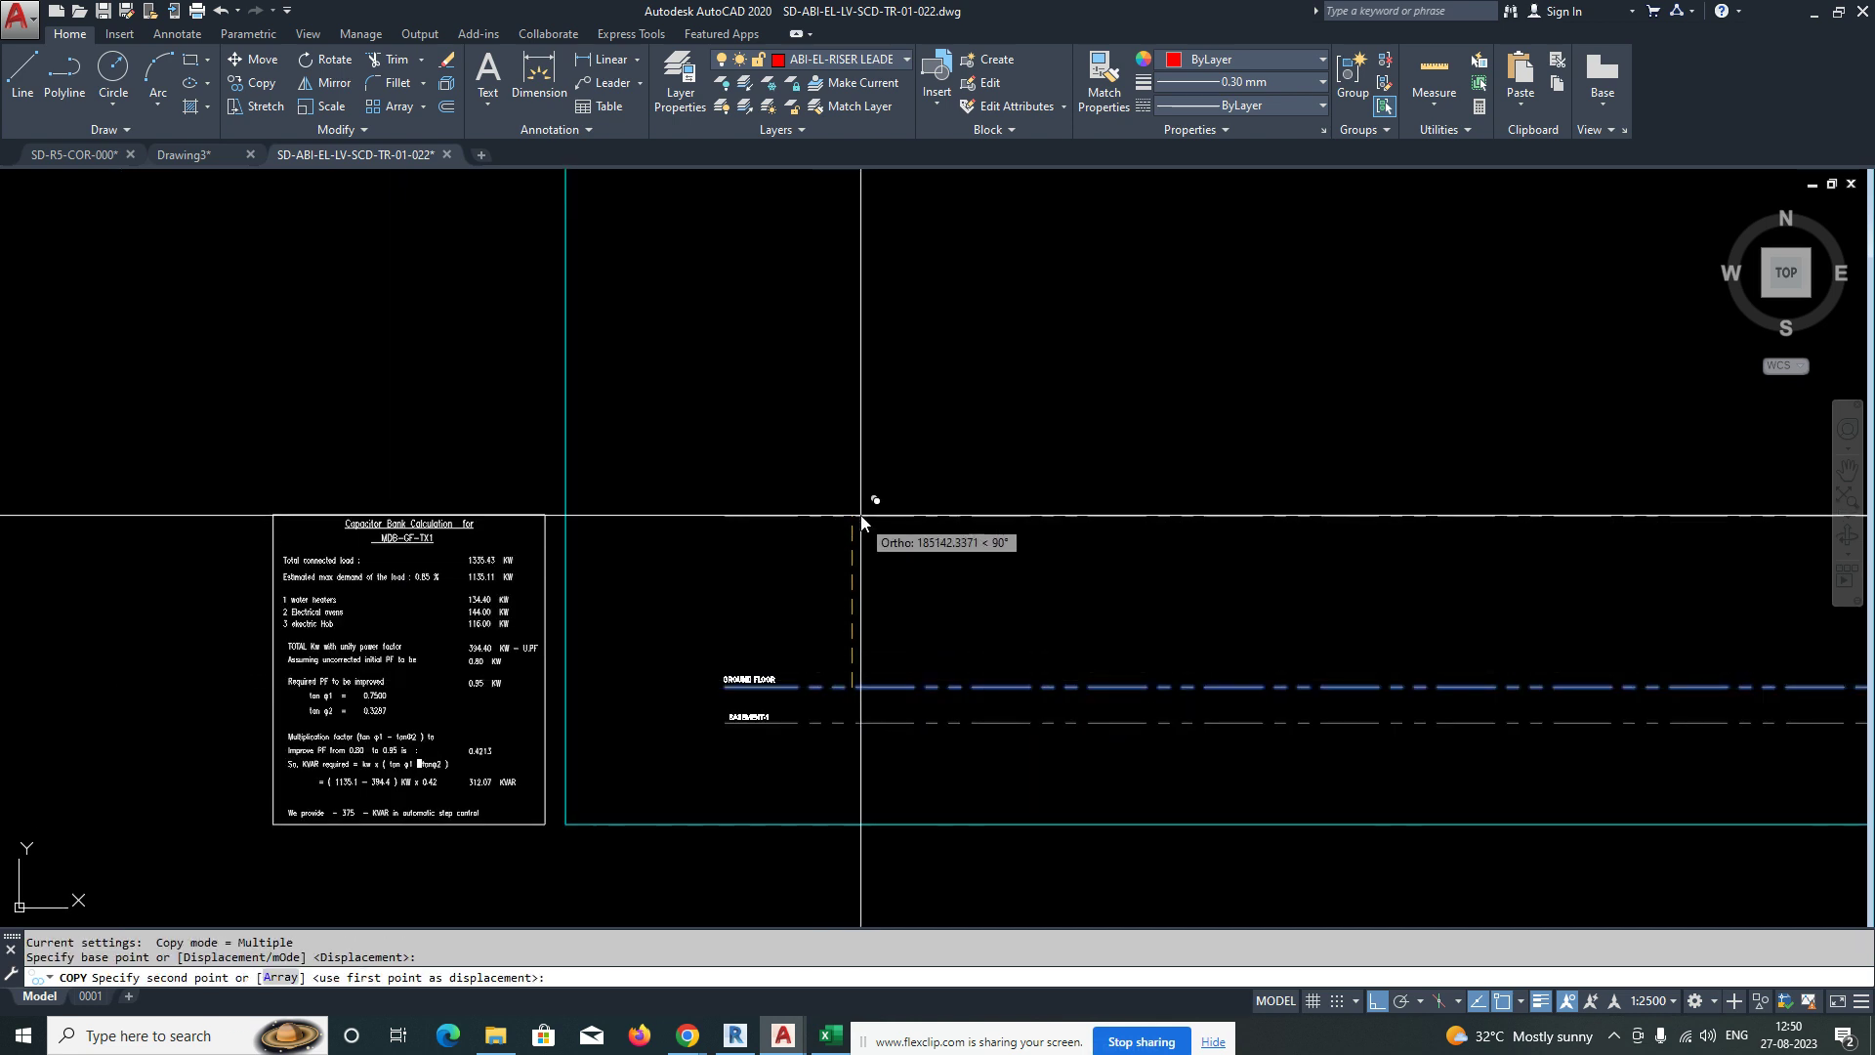
{"action": "left_click", "coordinate": [861, 510]}
{"action": "key", "text": "Escape"}
Examine the outgoing SMDB circuits listed in the busbar schedule fed from MDB-GF-TX1.
{"action": "scroll", "coordinate": [836, 587], "scroll_direction": "down", "scroll_amount": 9}
{"action": "scroll", "coordinate": [1552, 508], "scroll_direction": "up", "scroll_amount": 10}
{"action": "middle_click_drag", "start_coordinate": [1520, 406], "coordinate": [1146, 423]}
{"action": "scroll", "coordinate": [1230, 504], "scroll_direction": "down", "scroll_amount": 8}
{"action": "scroll", "coordinate": [382, 617], "scroll_direction": "up", "scroll_amount": 12}
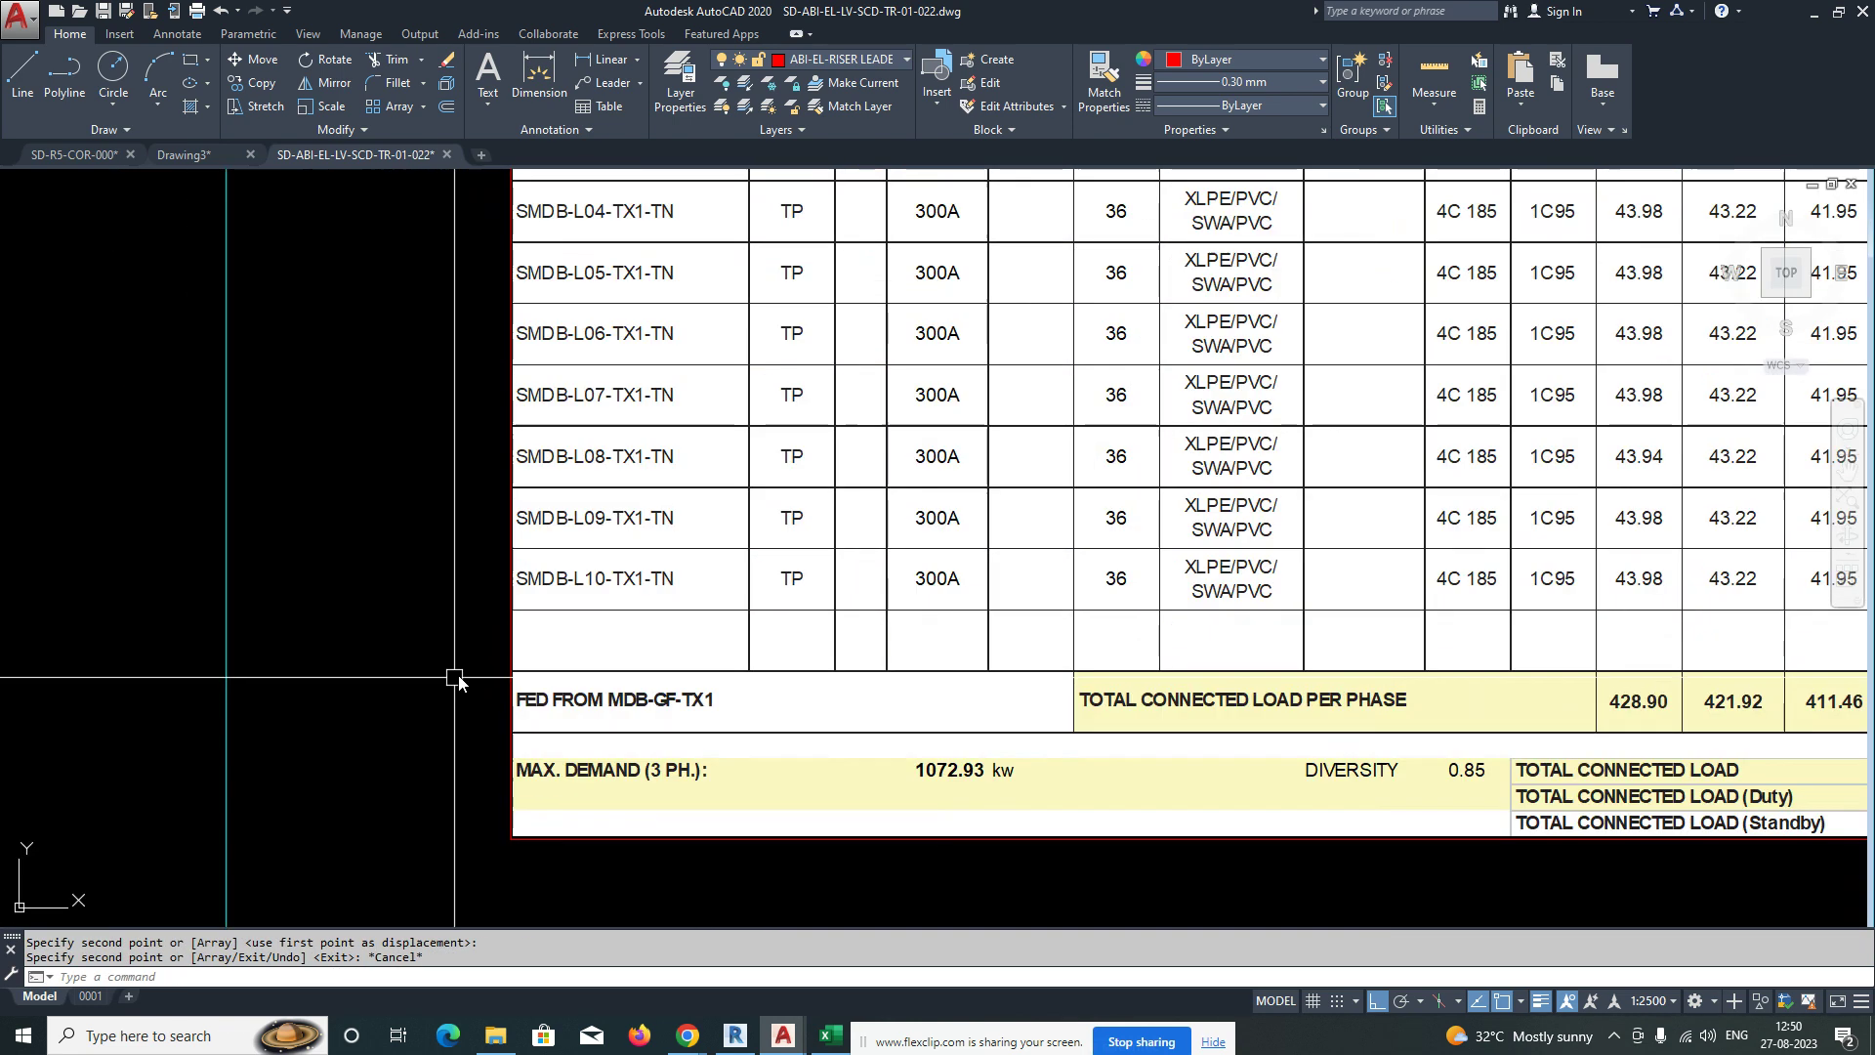
{"action": "scroll", "coordinate": [586, 640], "scroll_direction": "down", "scroll_amount": 6}
{"action": "scroll", "coordinate": [580, 479], "scroll_direction": "up", "scroll_amount": 4}
{"action": "middle_click_drag", "start_coordinate": [534, 513], "coordinate": [670, 521]}
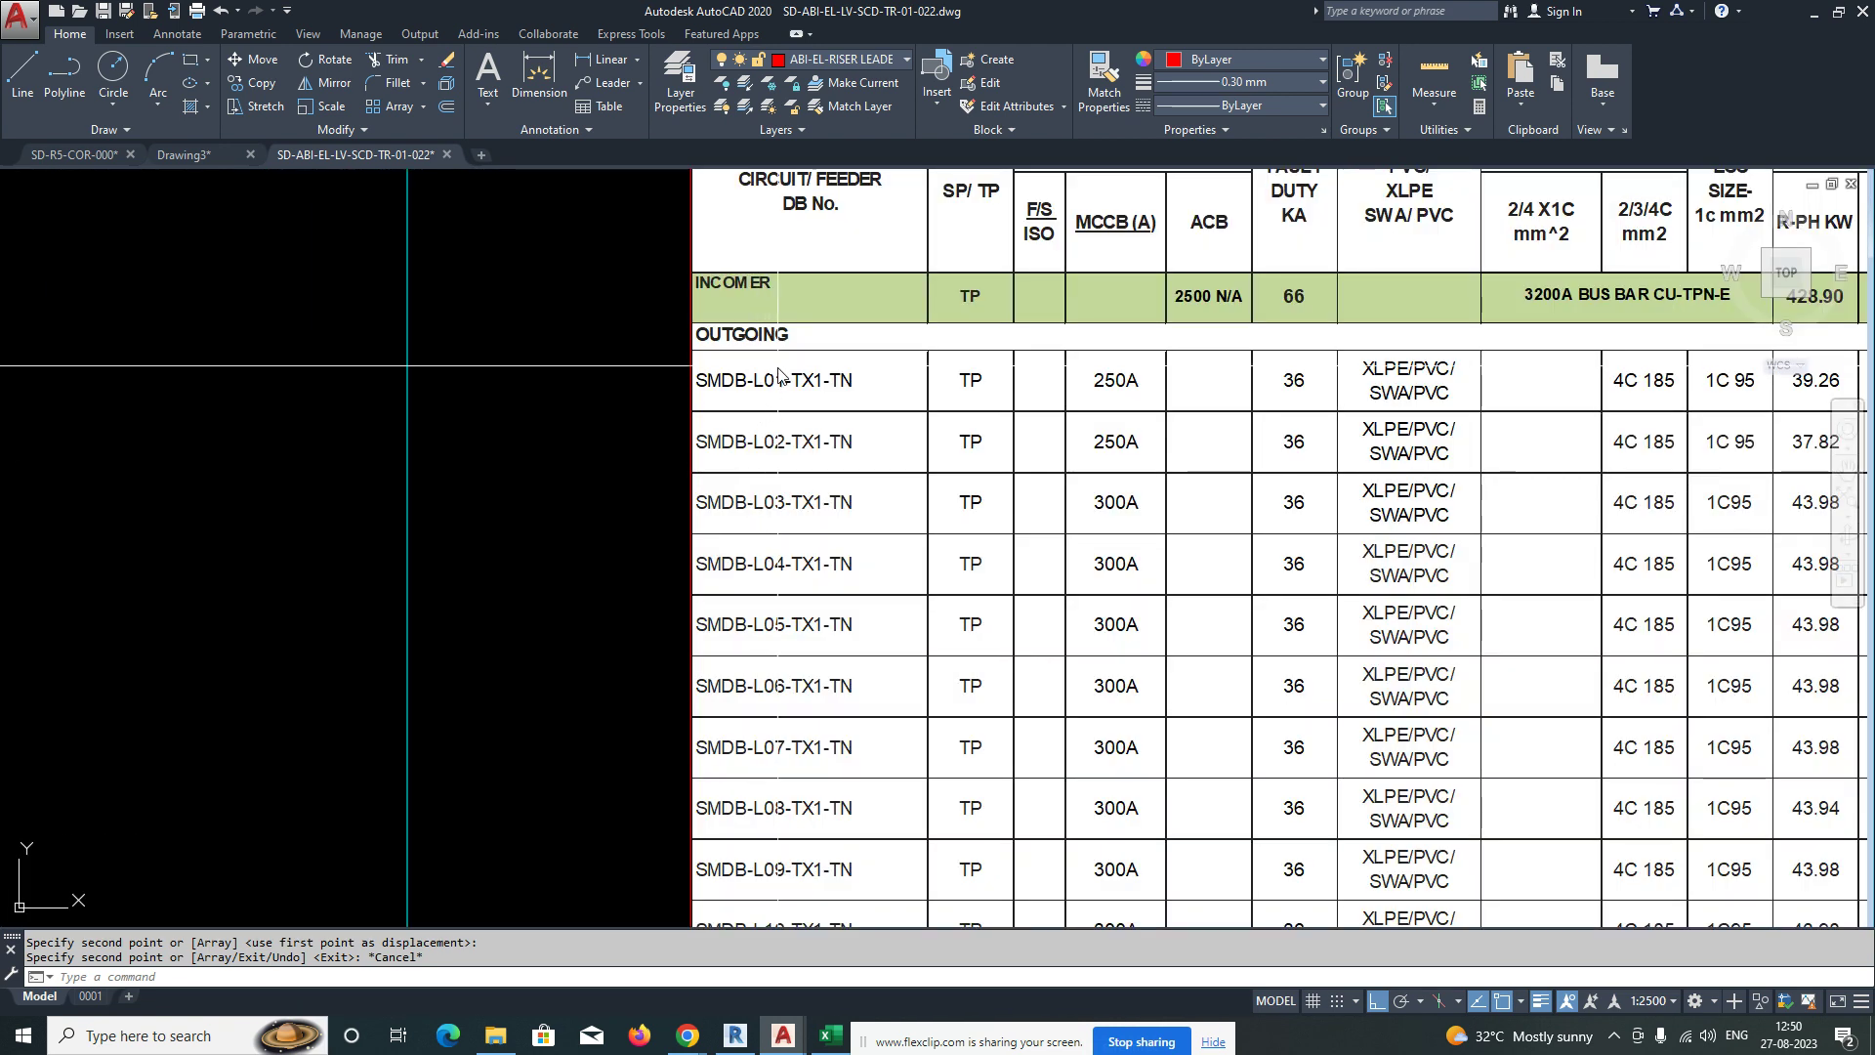
{"action": "middle_click_drag", "start_coordinate": [682, 592], "coordinate": [677, 517]}
{"action": "middle_click_drag", "start_coordinate": [667, 655], "coordinate": [678, 580]}
{"action": "middle_click_drag", "start_coordinate": [683, 642], "coordinate": [678, 587]}
{"action": "middle_click_drag", "start_coordinate": [665, 685], "coordinate": [660, 611]}
{"action": "scroll", "coordinate": [887, 660], "scroll_direction": "down", "scroll_amount": 2}
{"action": "scroll", "coordinate": [890, 662], "scroll_direction": "down", "scroll_amount": 6}
Copy a level line upward to add a second line at similar spacing above the first copied one.
{"action": "key", "text": "Escape"}
{"action": "scroll", "coordinate": [186, 702], "scroll_direction": "up", "scroll_amount": 4}
{"action": "key", "text": "Return"}
{"action": "key", "text": "Escape"}
{"action": "key", "text": "Escape"}
{"action": "left_click", "coordinate": [505, 664]}
{"action": "key", "text": "Return"}
{"action": "left_click", "coordinate": [649, 826]}
{"action": "left_click", "coordinate": [651, 652]}
{"action": "key", "text": "Escape"}
{"action": "key", "text": "Escape"}
{"action": "scroll", "coordinate": [654, 653], "scroll_direction": "down", "scroll_amount": 6}
{"action": "scroll", "coordinate": [653, 657], "scroll_direction": "up", "scroll_amount": 2}
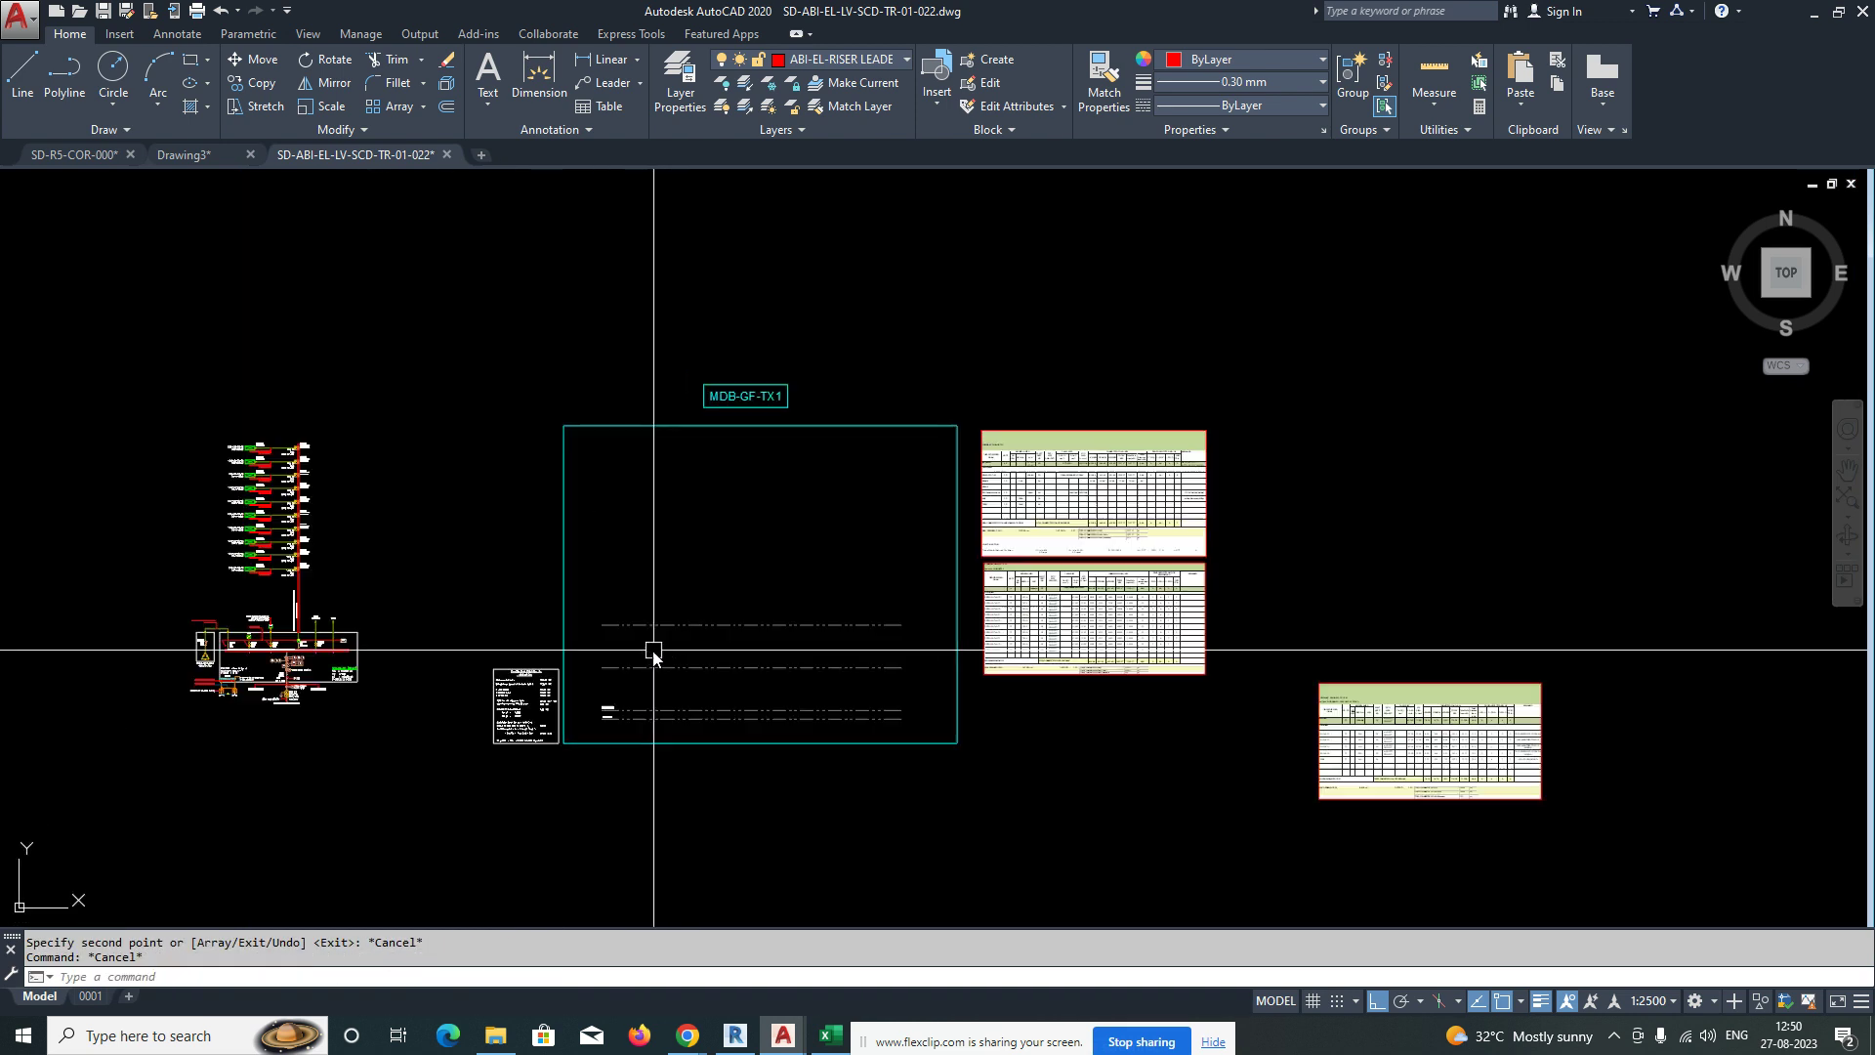
Move the topmost level line down by about 117000 units, closer to the level line below it.
{"action": "scroll", "coordinate": [653, 650], "scroll_direction": "up", "scroll_amount": 4}
{"action": "type", "text": "m"}
{"action": "key", "text": "Return"}
{"action": "left_click", "coordinate": [602, 617]}
{"action": "left_click", "coordinate": [547, 571]}
{"action": "key", "text": "Return"}
{"action": "left_click", "coordinate": [468, 627]}
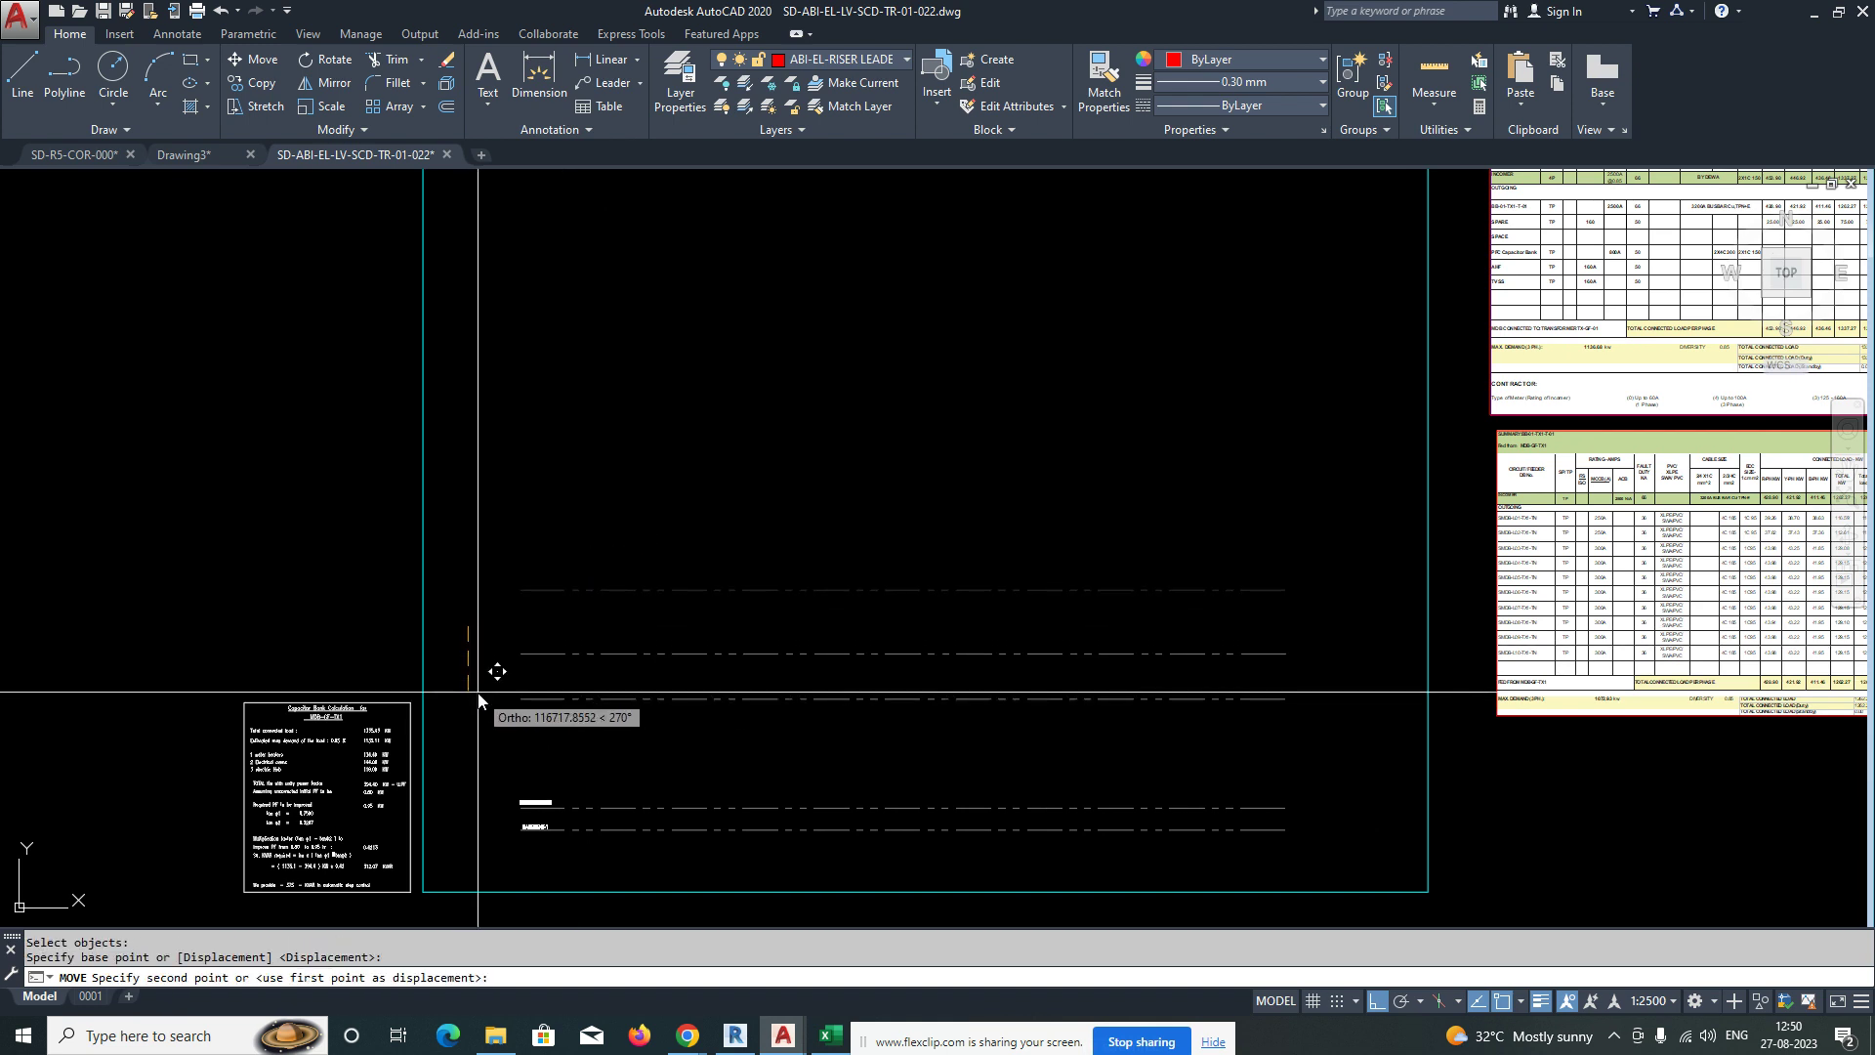
{"action": "left_click", "coordinate": [479, 693]}
{"action": "key", "text": "Escape"}
Copy the GROUND FLOOR label up to the start of the level line directly above it.
{"action": "middle_click_drag", "start_coordinate": [515, 741], "coordinate": [520, 620]}
{"action": "type", "text": "co"}
{"action": "key", "text": "Return"}
{"action": "scroll", "coordinate": [519, 671], "scroll_direction": "up", "scroll_amount": 4}
{"action": "left_click", "coordinate": [475, 676]}
{"action": "left_click", "coordinate": [670, 749]}
{"action": "key", "text": "Return"}
{"action": "left_click", "coordinate": [659, 720]}
{"action": "left_click", "coordinate": [666, 441]}
{"action": "key", "text": "Escape"}
Change the copied GROUND FLOOR label on the level line above ground floor to LEVEL -01.
{"action": "scroll", "coordinate": [535, 428], "scroll_direction": "up", "scroll_amount": 6}
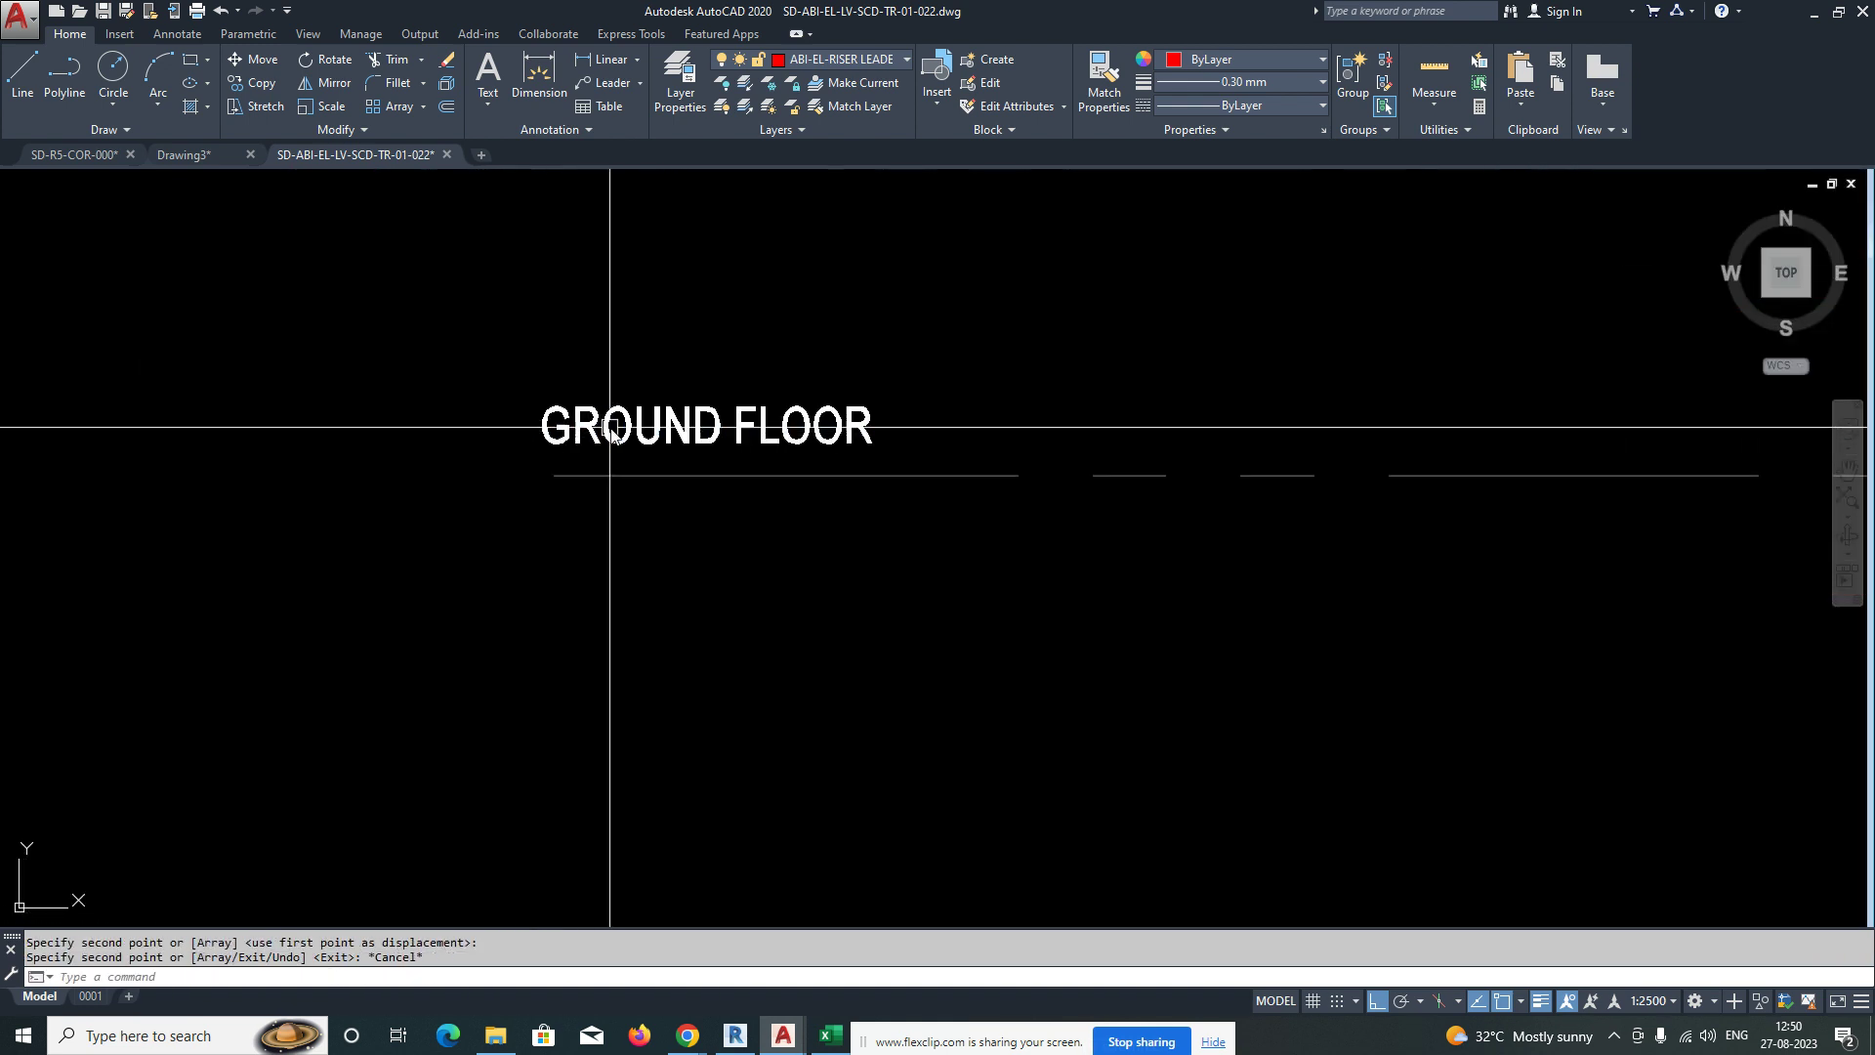
{"action": "left_click", "coordinate": [662, 440]}
{"action": "type", "text": "L"}
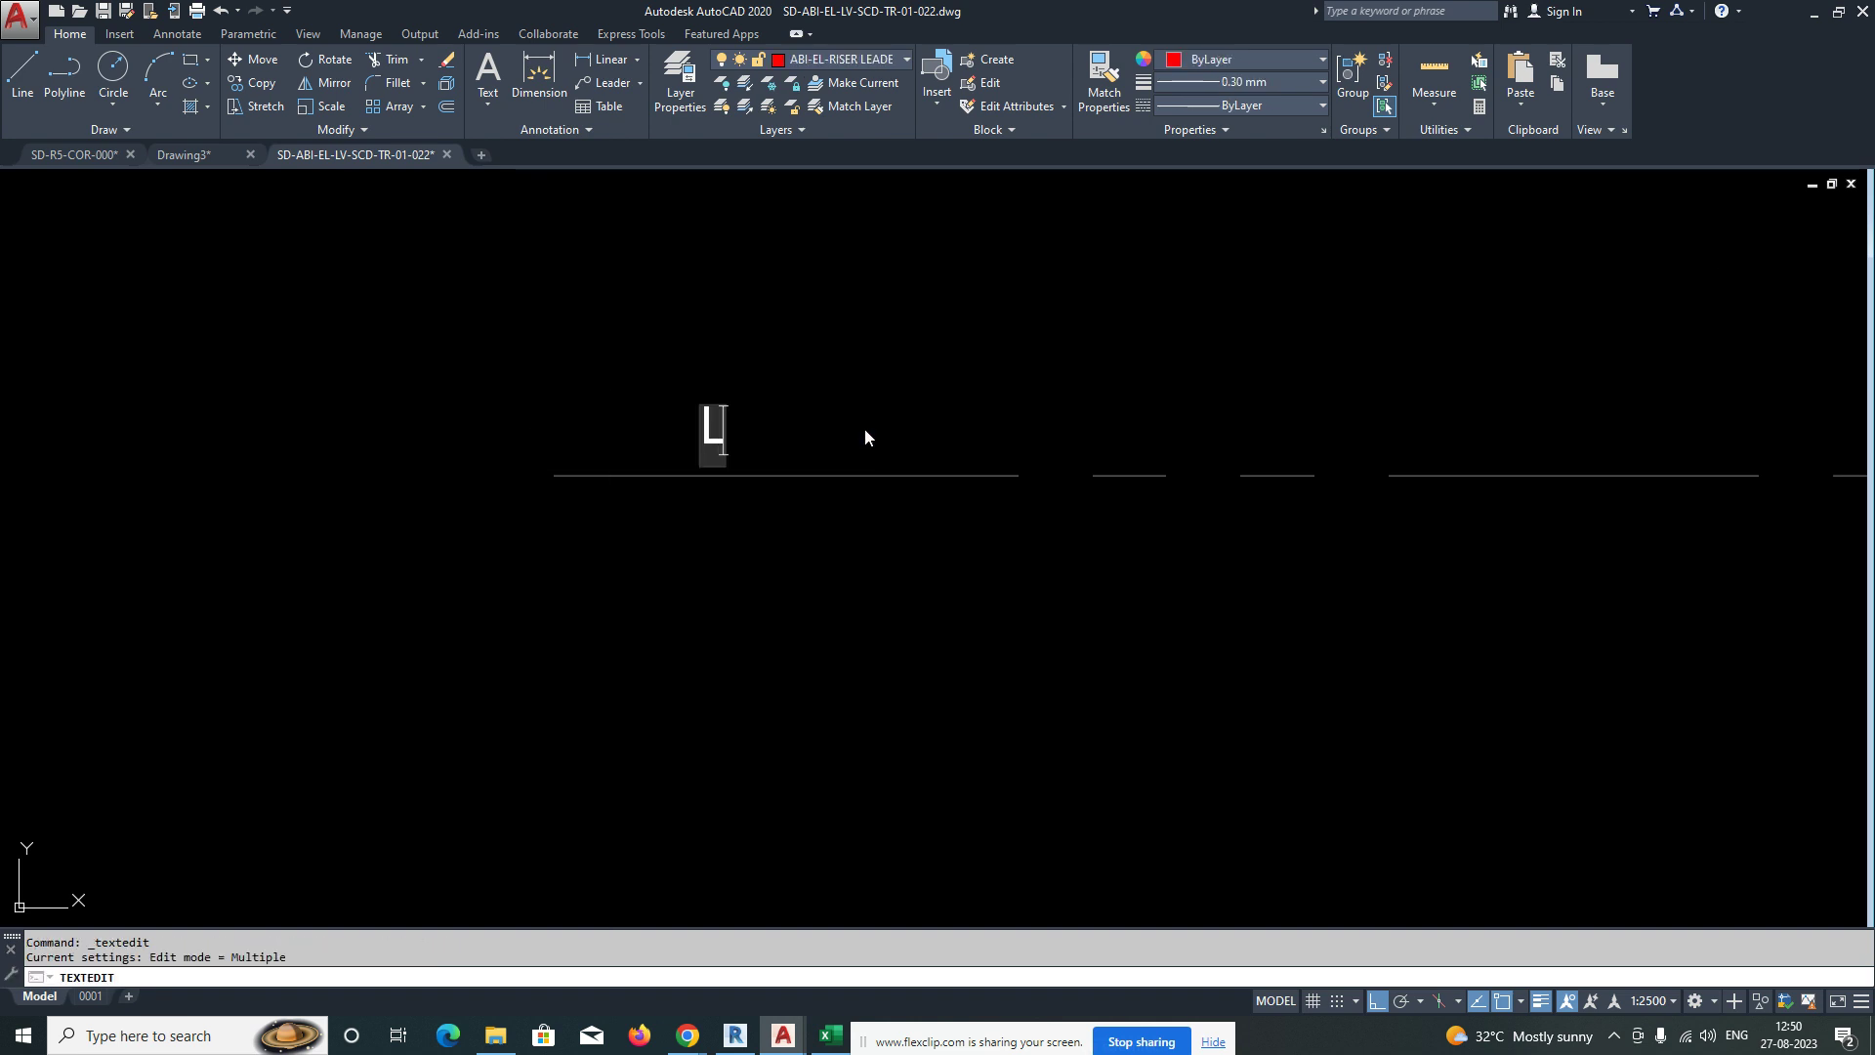
{"action": "type", "text": "EVEL -01"}
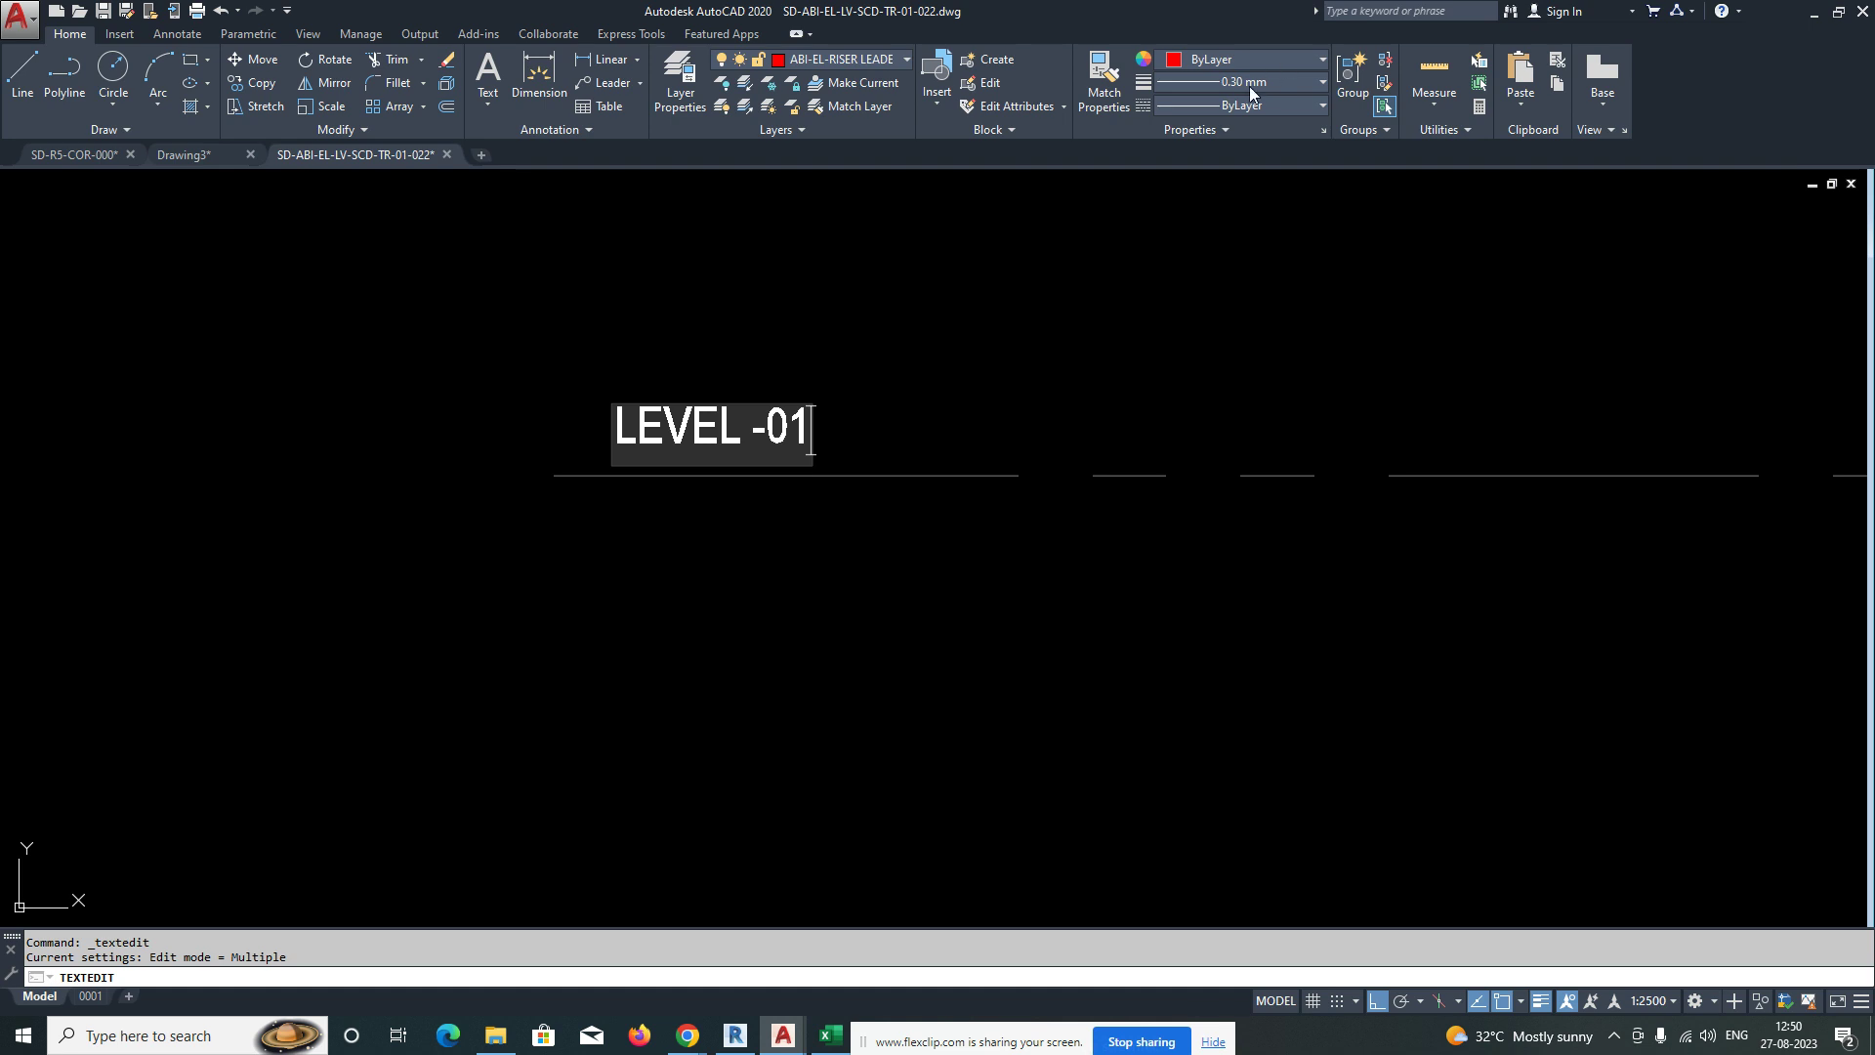
{"action": "left_click", "coordinate": [791, 569]}
{"action": "key", "text": "Escape"}
{"action": "key", "text": "Escape"}
Check the SMDB naming in the busbar schedule and shorten the LEVEL -01 label to L01.
{"action": "scroll", "coordinate": [684, 572], "scroll_direction": "down", "scroll_amount": 14}
{"action": "scroll", "coordinate": [1101, 512], "scroll_direction": "up", "scroll_amount": 8}
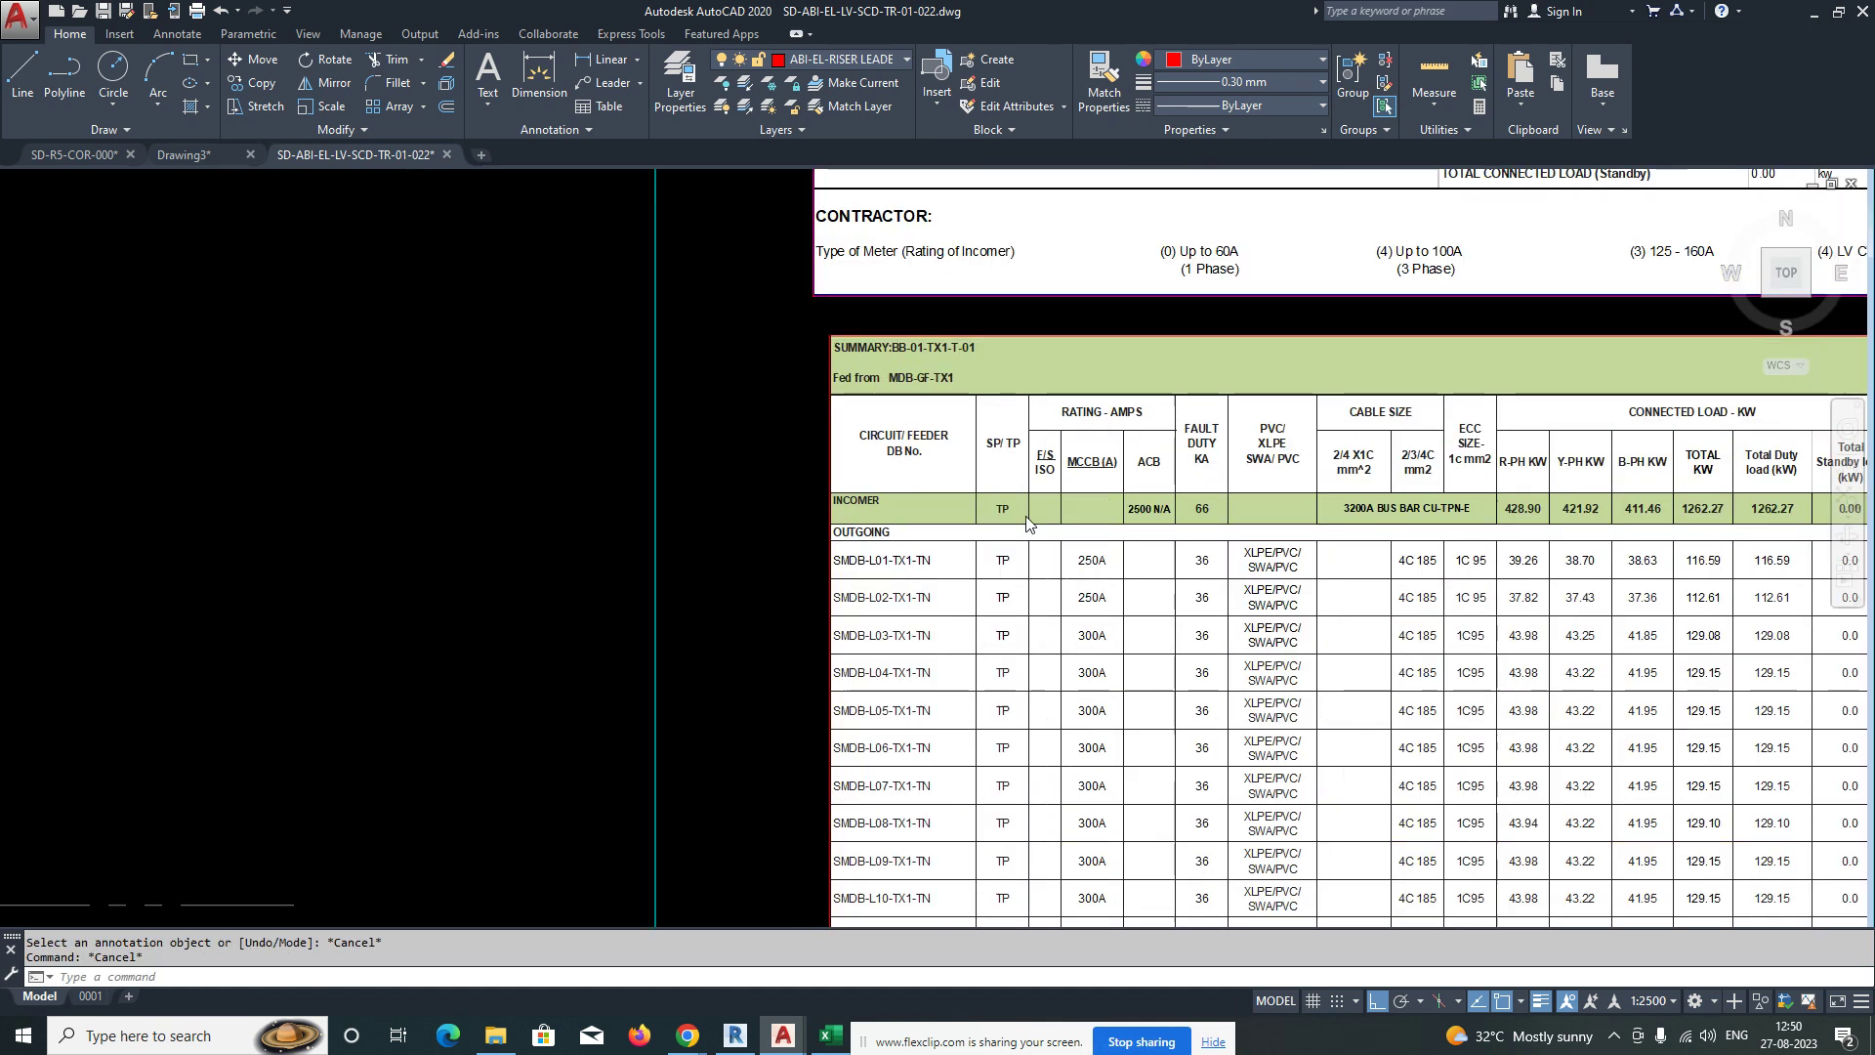
{"action": "scroll", "coordinate": [618, 645], "scroll_direction": "down", "scroll_amount": 6}
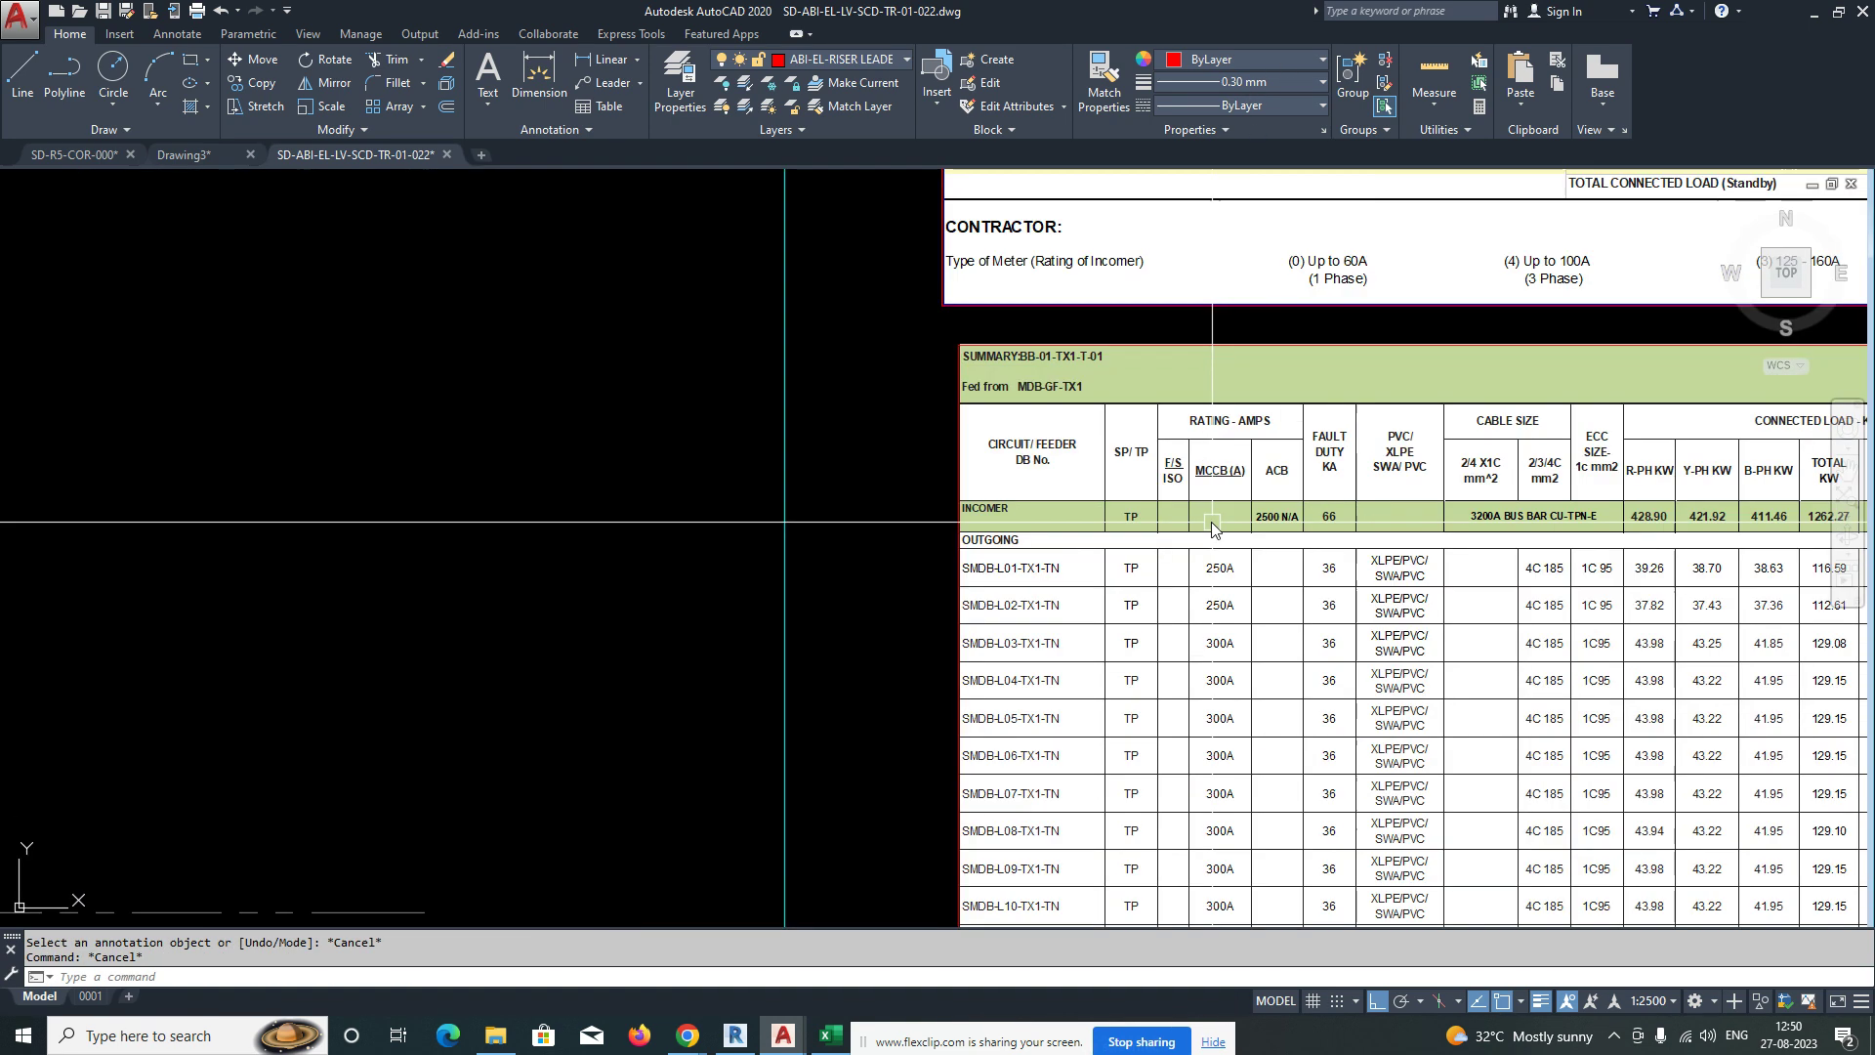
{"action": "scroll", "coordinate": [683, 639], "scroll_direction": "up", "scroll_amount": 5}
{"action": "scroll", "coordinate": [742, 586], "scroll_direction": "up", "scroll_amount": 3}
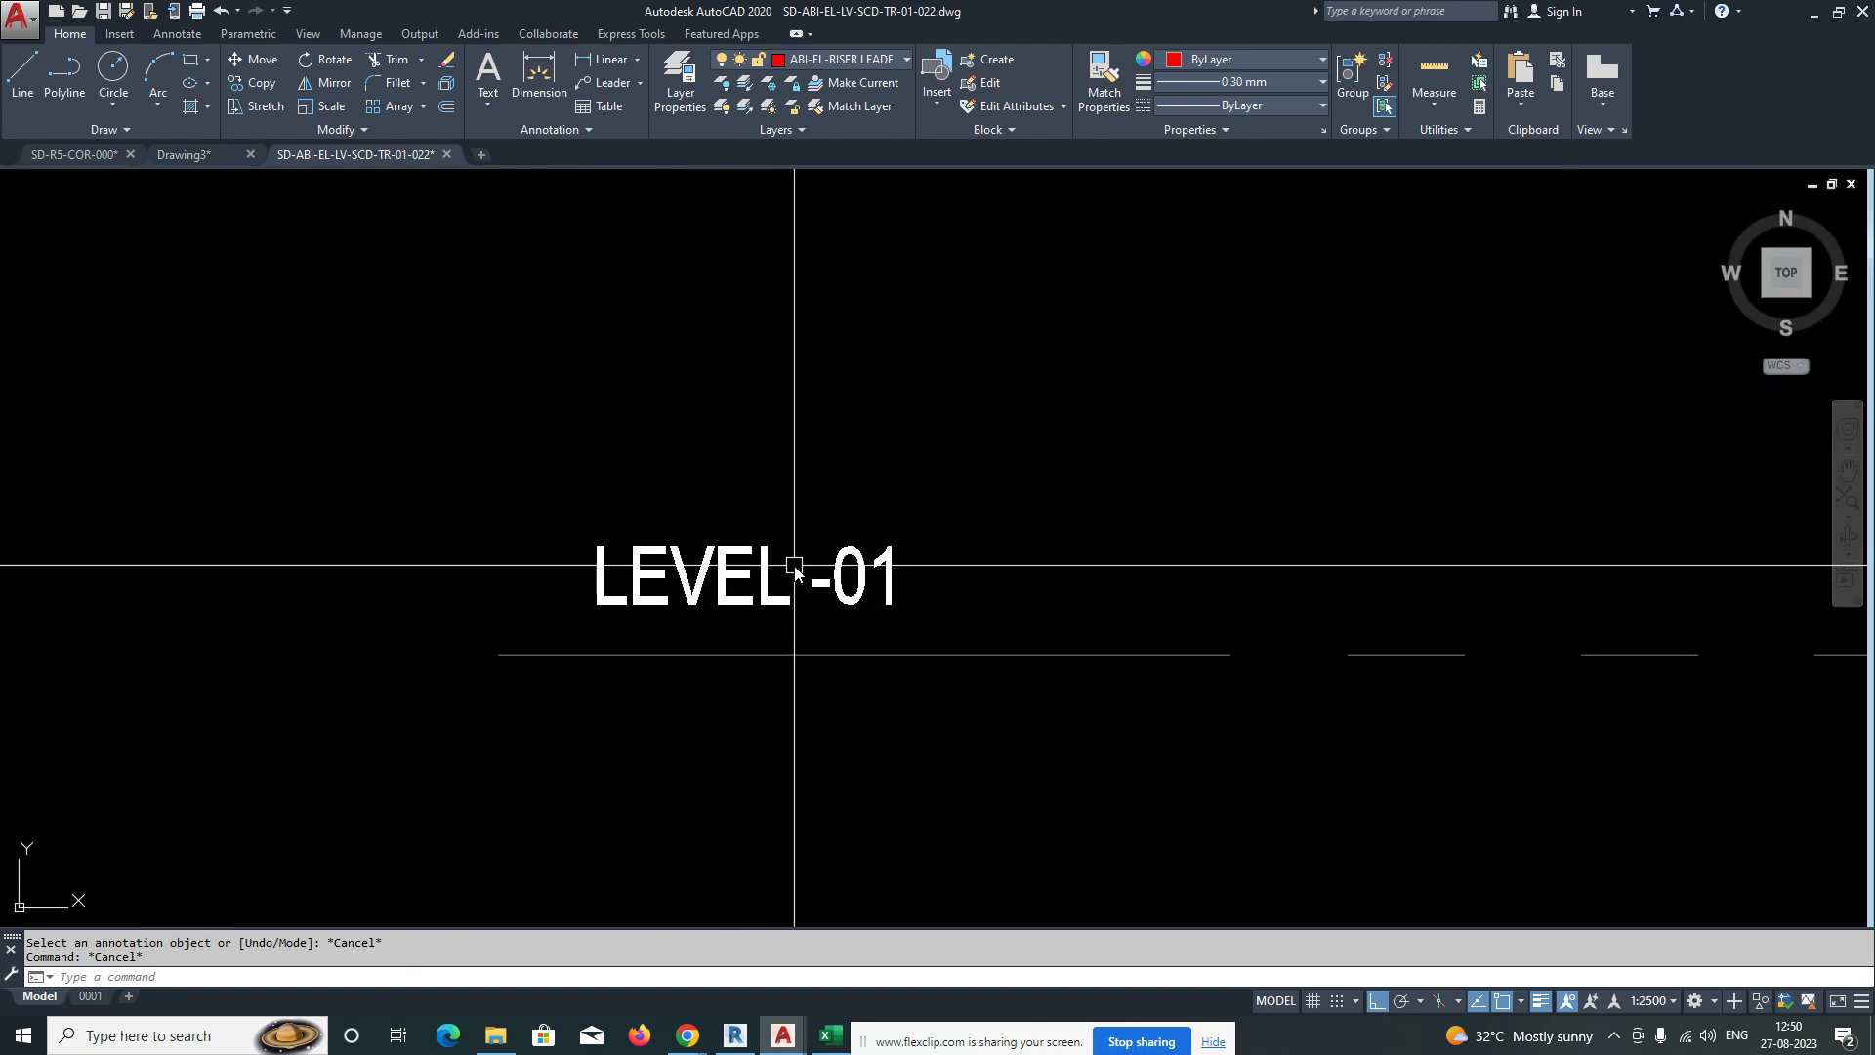
{"action": "double_click", "coordinate": [809, 598]}
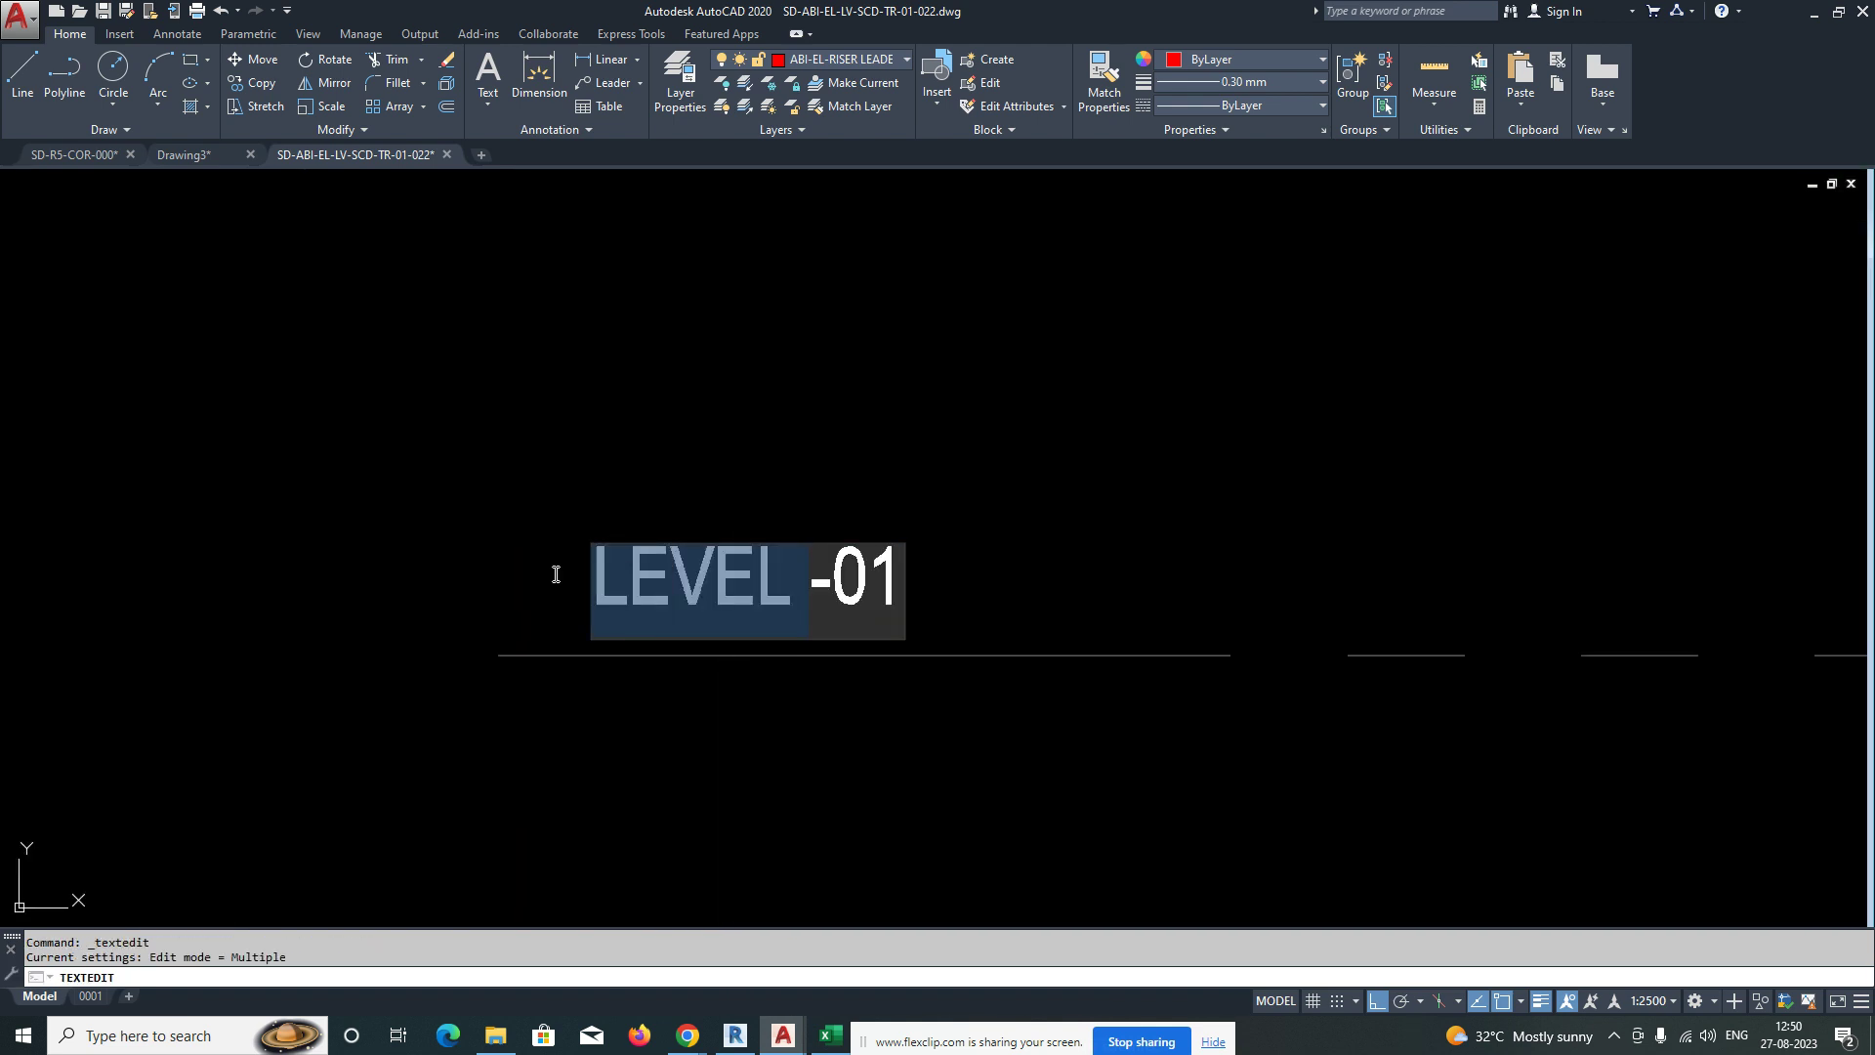
{"action": "left_click", "coordinate": [714, 586]}
{"action": "type", "text": "L"}
{"action": "left_click", "coordinate": [649, 584]}
{"action": "key", "text": "Escape"}
Move the L01 label left to the start of its level line and fine-tune its position.
{"action": "type", "text": "m"}
{"action": "left_click", "coordinate": [629, 505]}
{"action": "left_click", "coordinate": [837, 638]}
{"action": "key", "text": "space"}
{"action": "left_click", "coordinate": [954, 746]}
{"action": "left_click", "coordinate": [788, 746]}
{"action": "key", "text": "Escape"}
{"action": "type", "text": "m"}
{"action": "left_click", "coordinate": [498, 487]}
{"action": "left_click", "coordinate": [640, 645]}
{"action": "key", "text": "space"}
{"action": "left_click", "coordinate": [738, 706]}
{"action": "left_click", "coordinate": [739, 713]}
{"action": "key", "text": "Escape"}
{"action": "scroll", "coordinate": [740, 707], "scroll_direction": "down", "scroll_amount": 4}
Copy the L01 label straight up to the start of the level line above it.
{"action": "key", "text": "Escape"}
{"action": "scroll", "coordinate": [756, 690], "scroll_direction": "up", "scroll_amount": 2}
{"action": "type", "text": "co"}
{"action": "left_click", "coordinate": [691, 589]}
{"action": "left_click", "coordinate": [911, 727]}
{"action": "key", "text": "space"}
{"action": "left_click", "coordinate": [874, 689]}
{"action": "left_click", "coordinate": [871, 410]}
{"action": "key", "text": "Escape"}
Change the copied label on the second level line to L02.
{"action": "scroll", "coordinate": [780, 379], "scroll_direction": "up", "scroll_amount": 2}
{"action": "left_click", "coordinate": [770, 379]}
{"action": "left_click", "coordinate": [778, 385]}
{"action": "double_click", "coordinate": [768, 400]}
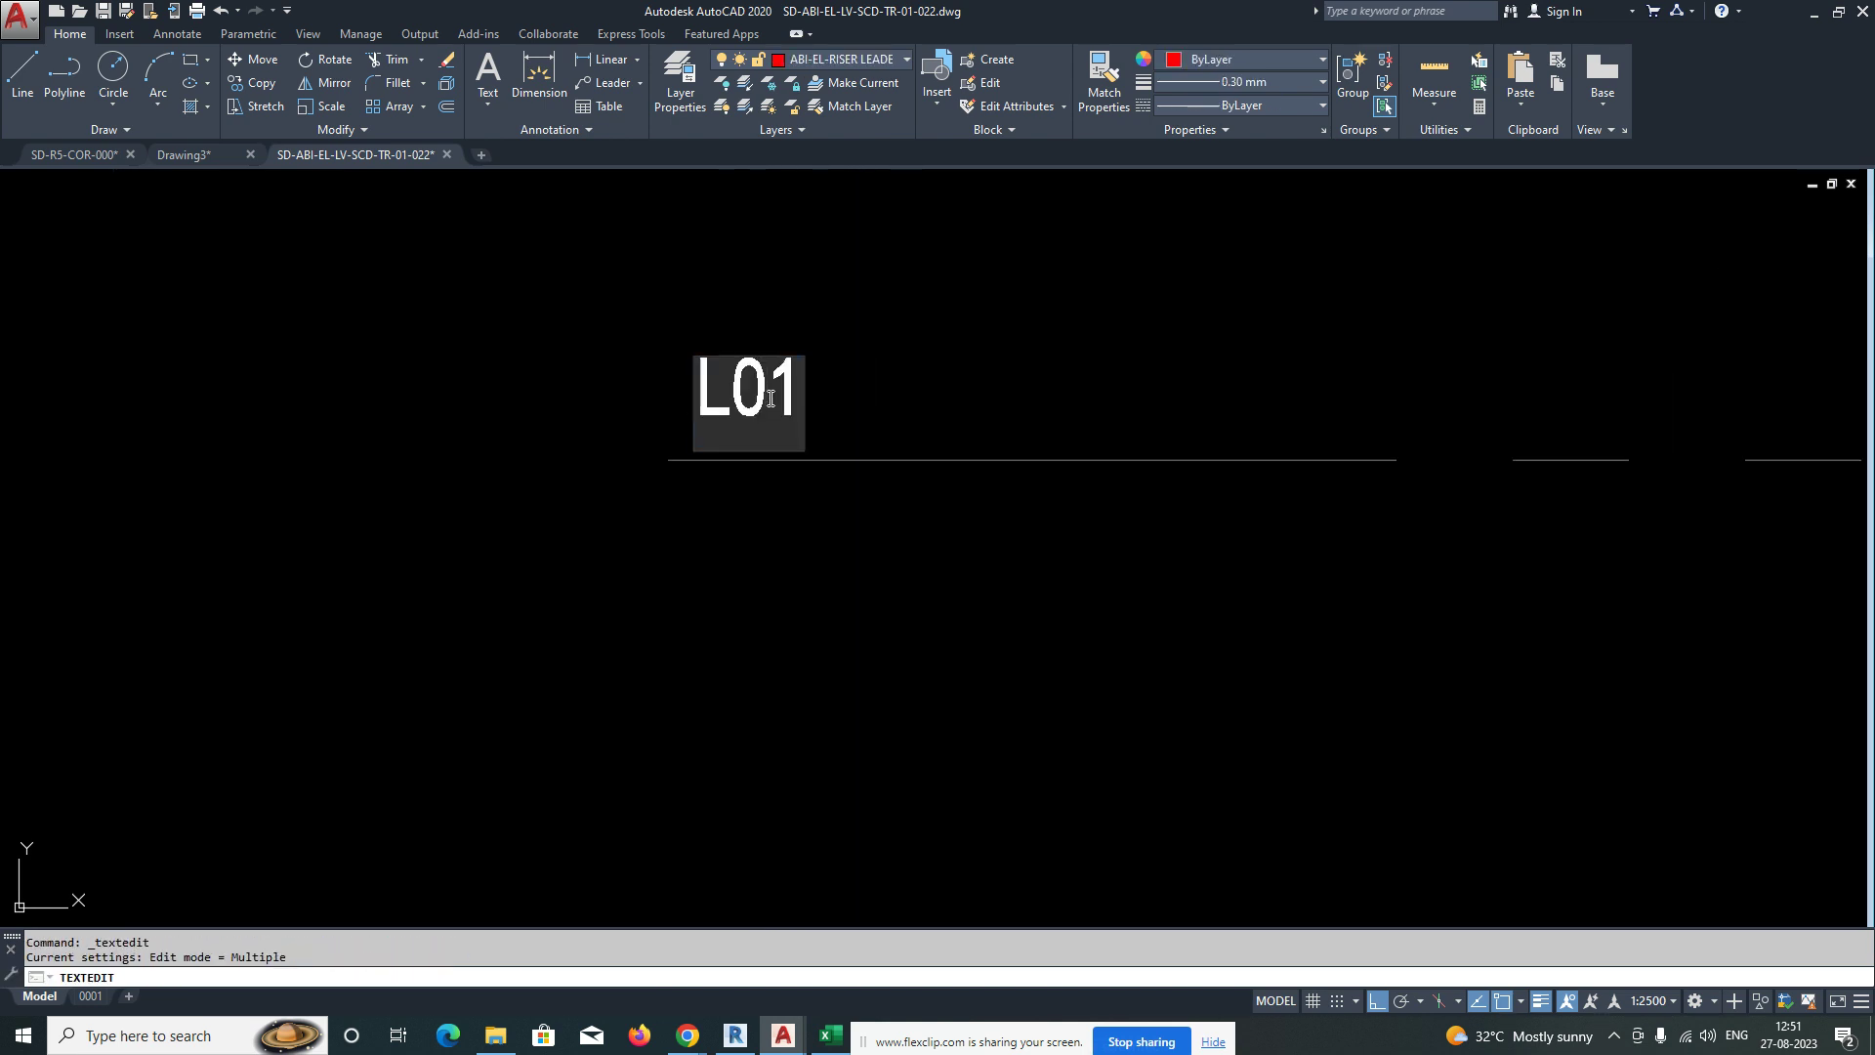
{"action": "type", "text": "2"}
{"action": "left_click", "coordinate": [875, 442]}
{"action": "scroll", "coordinate": [847, 488], "scroll_direction": "down", "scroll_amount": 7}
{"action": "key", "text": "Escape"}
{"action": "key", "text": "Escape"}
Copy the L02 level line with its label repeatedly upward, using the L01 to L02 spacing.
{"action": "middle_click_drag", "start_coordinate": [908, 545], "coordinate": [721, 530]}
{"action": "type", "text": "c"}
{"action": "left_click", "coordinate": [722, 446]}
{"action": "left_click", "coordinate": [613, 494]}
{"action": "key", "text": "space"}
{"action": "left_click", "coordinate": [722, 587]}
{"action": "left_click", "coordinate": [724, 478]}
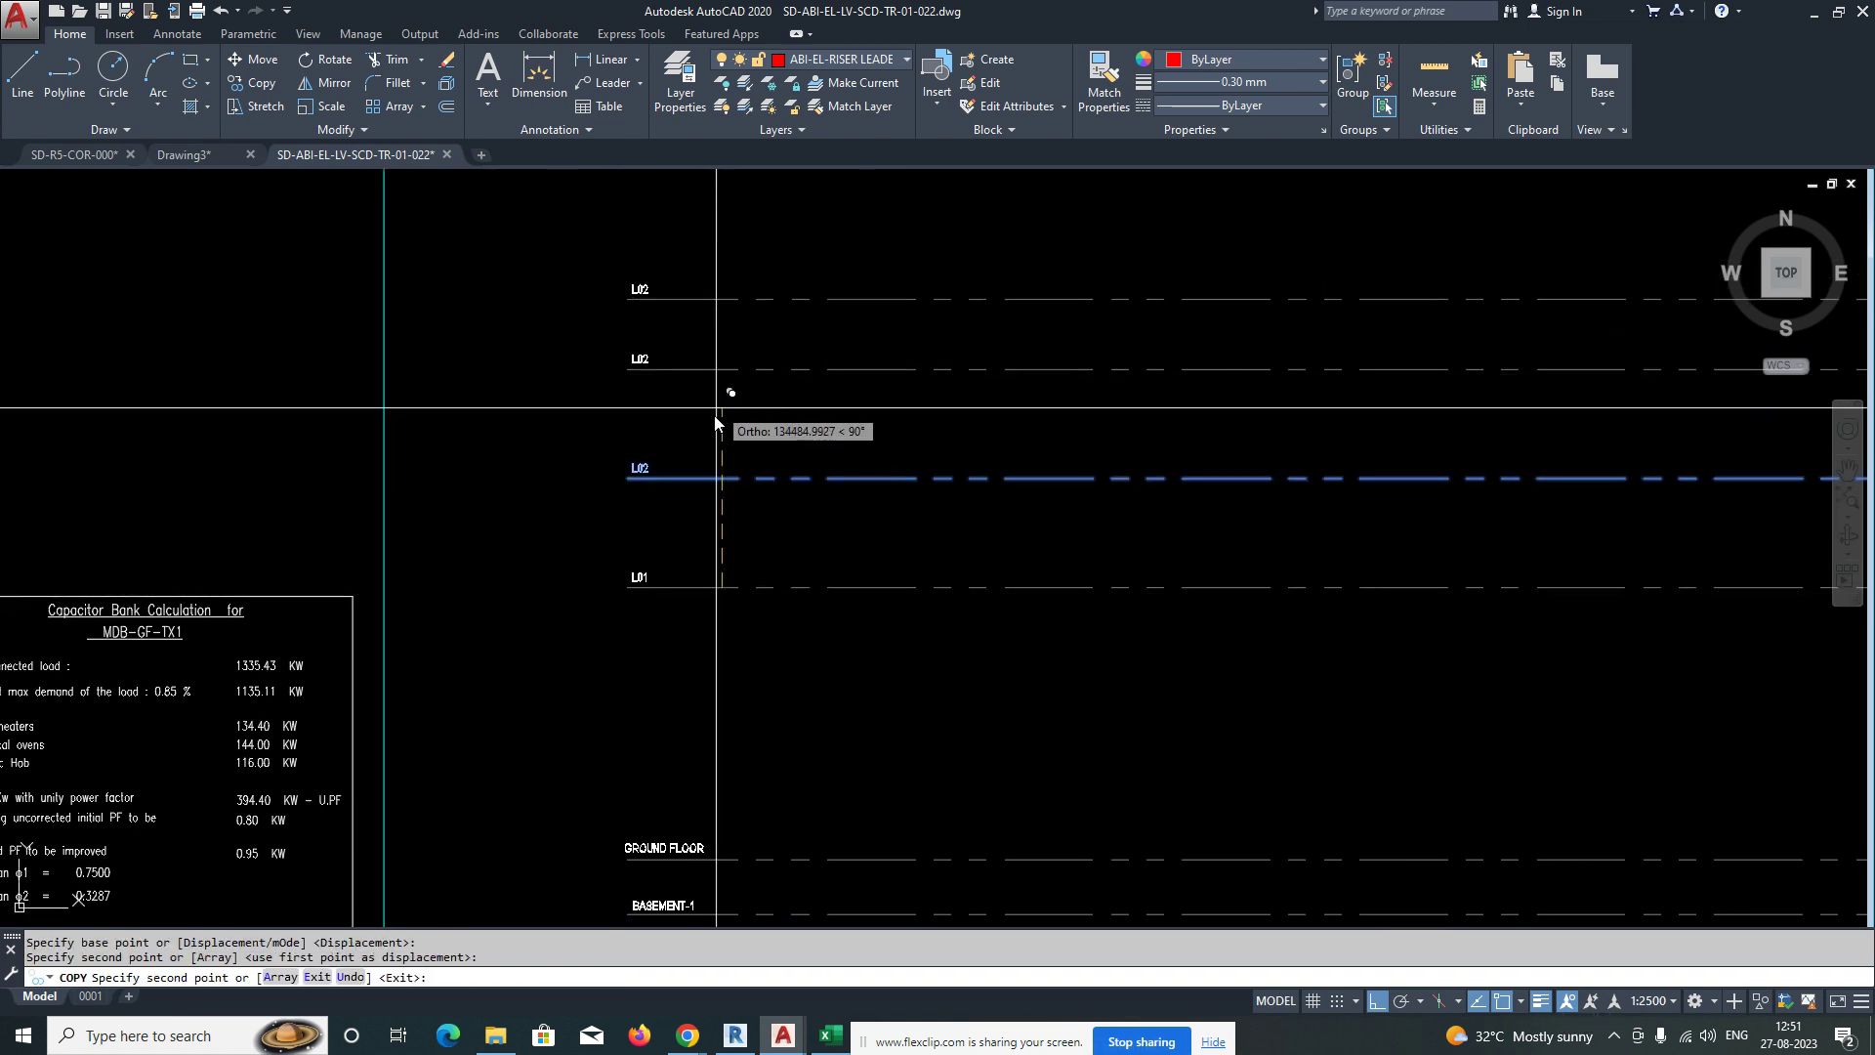
{"action": "left_click", "coordinate": [721, 368]}
{"action": "middle_click_drag", "start_coordinate": [774, 293], "coordinate": [763, 473]}
{"action": "left_click", "coordinate": [718, 440]}
{"action": "middle_click_drag", "start_coordinate": [719, 336], "coordinate": [740, 583]}
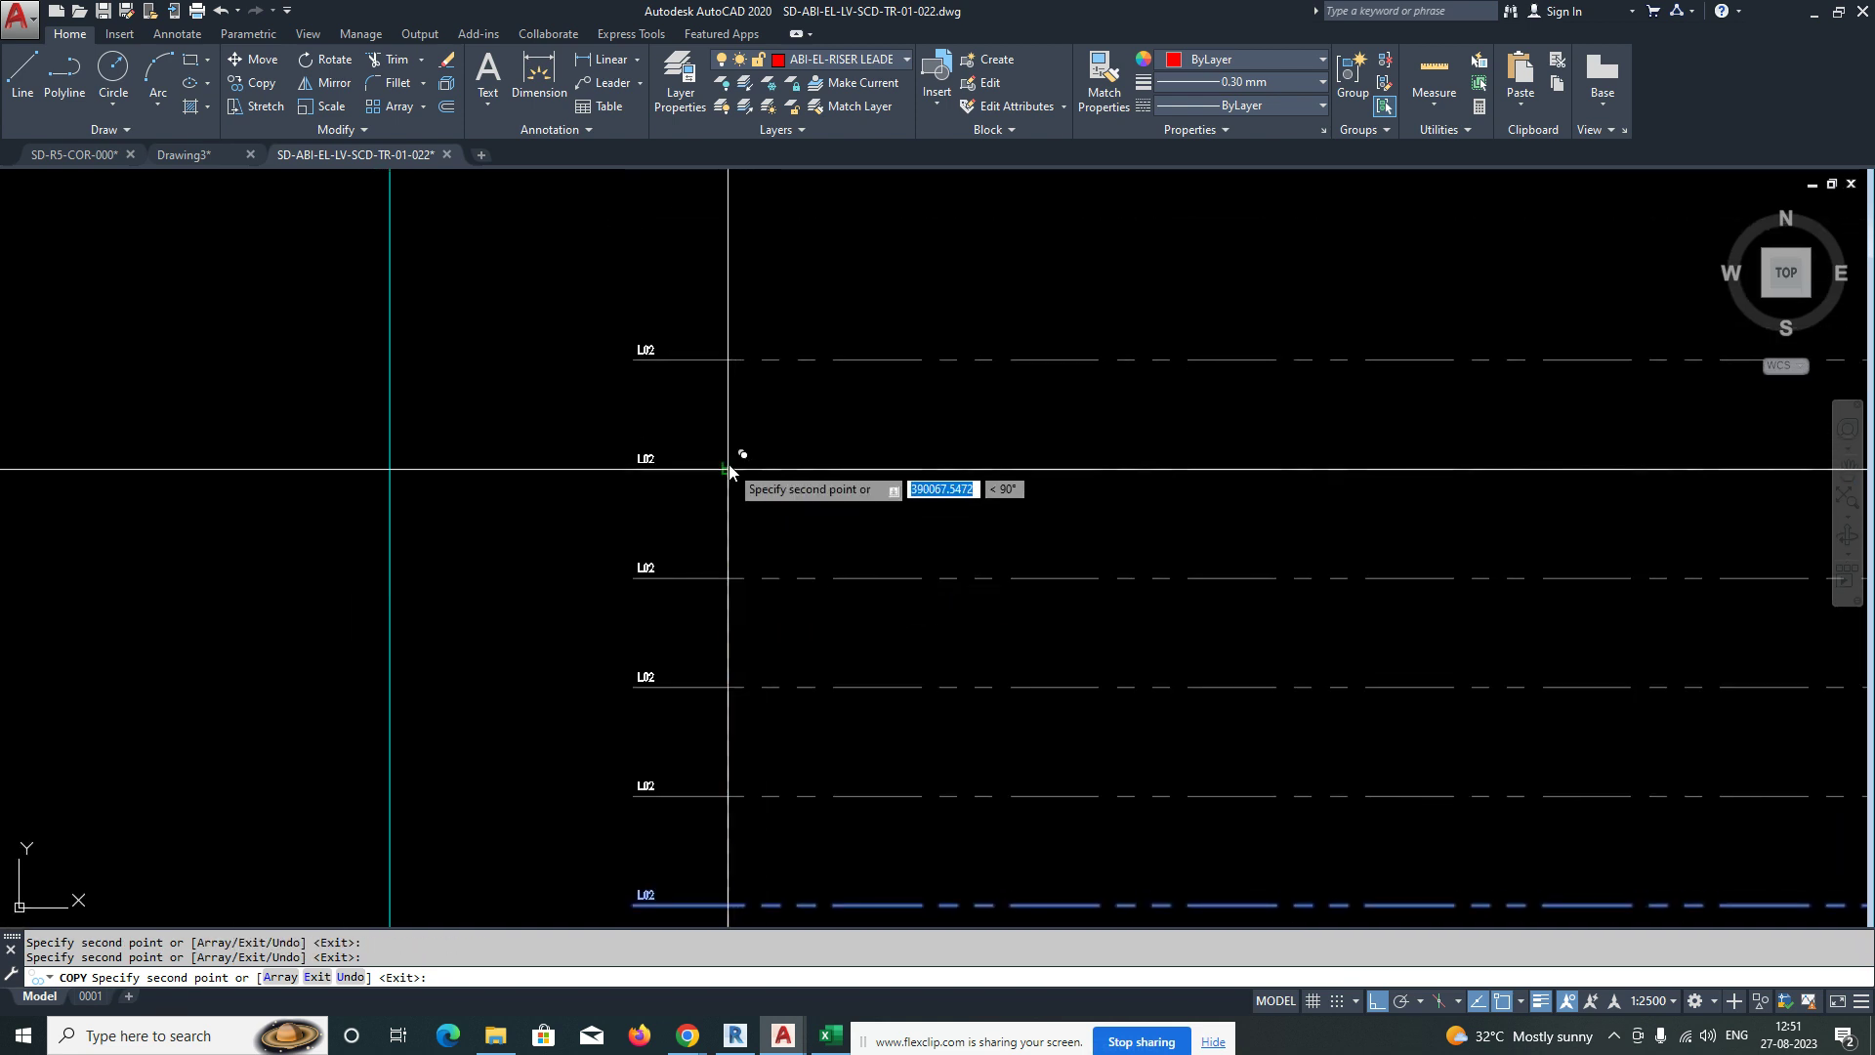
{"action": "middle_click_drag", "start_coordinate": [768, 354], "coordinate": [754, 581]}
{"action": "left_click", "coordinate": [718, 485]}
{"action": "key", "text": "Escape"}
{"action": "key", "text": "Escape"}
{"action": "key", "text": "Escape"}
Copy an upper level line with its label up by one more level spacing.
{"action": "type", "text": "e"}
{"action": "key", "text": "space"}
{"action": "left_click", "coordinate": [681, 459]}
{"action": "left_click", "coordinate": [615, 509]}
{"action": "key", "text": "space"}
{"action": "left_click", "coordinate": [713, 698]}
{"action": "left_click", "coordinate": [714, 588]}
{"action": "key", "text": "Escape"}
{"action": "key", "text": "Escape"}
Change the topmost level label to L010.
{"action": "scroll", "coordinate": [763, 511], "scroll_direction": "down", "scroll_amount": 3}
{"action": "scroll", "coordinate": [763, 511], "scroll_direction": "up", "scroll_amount": 10}
{"action": "double_click", "coordinate": [752, 437]}
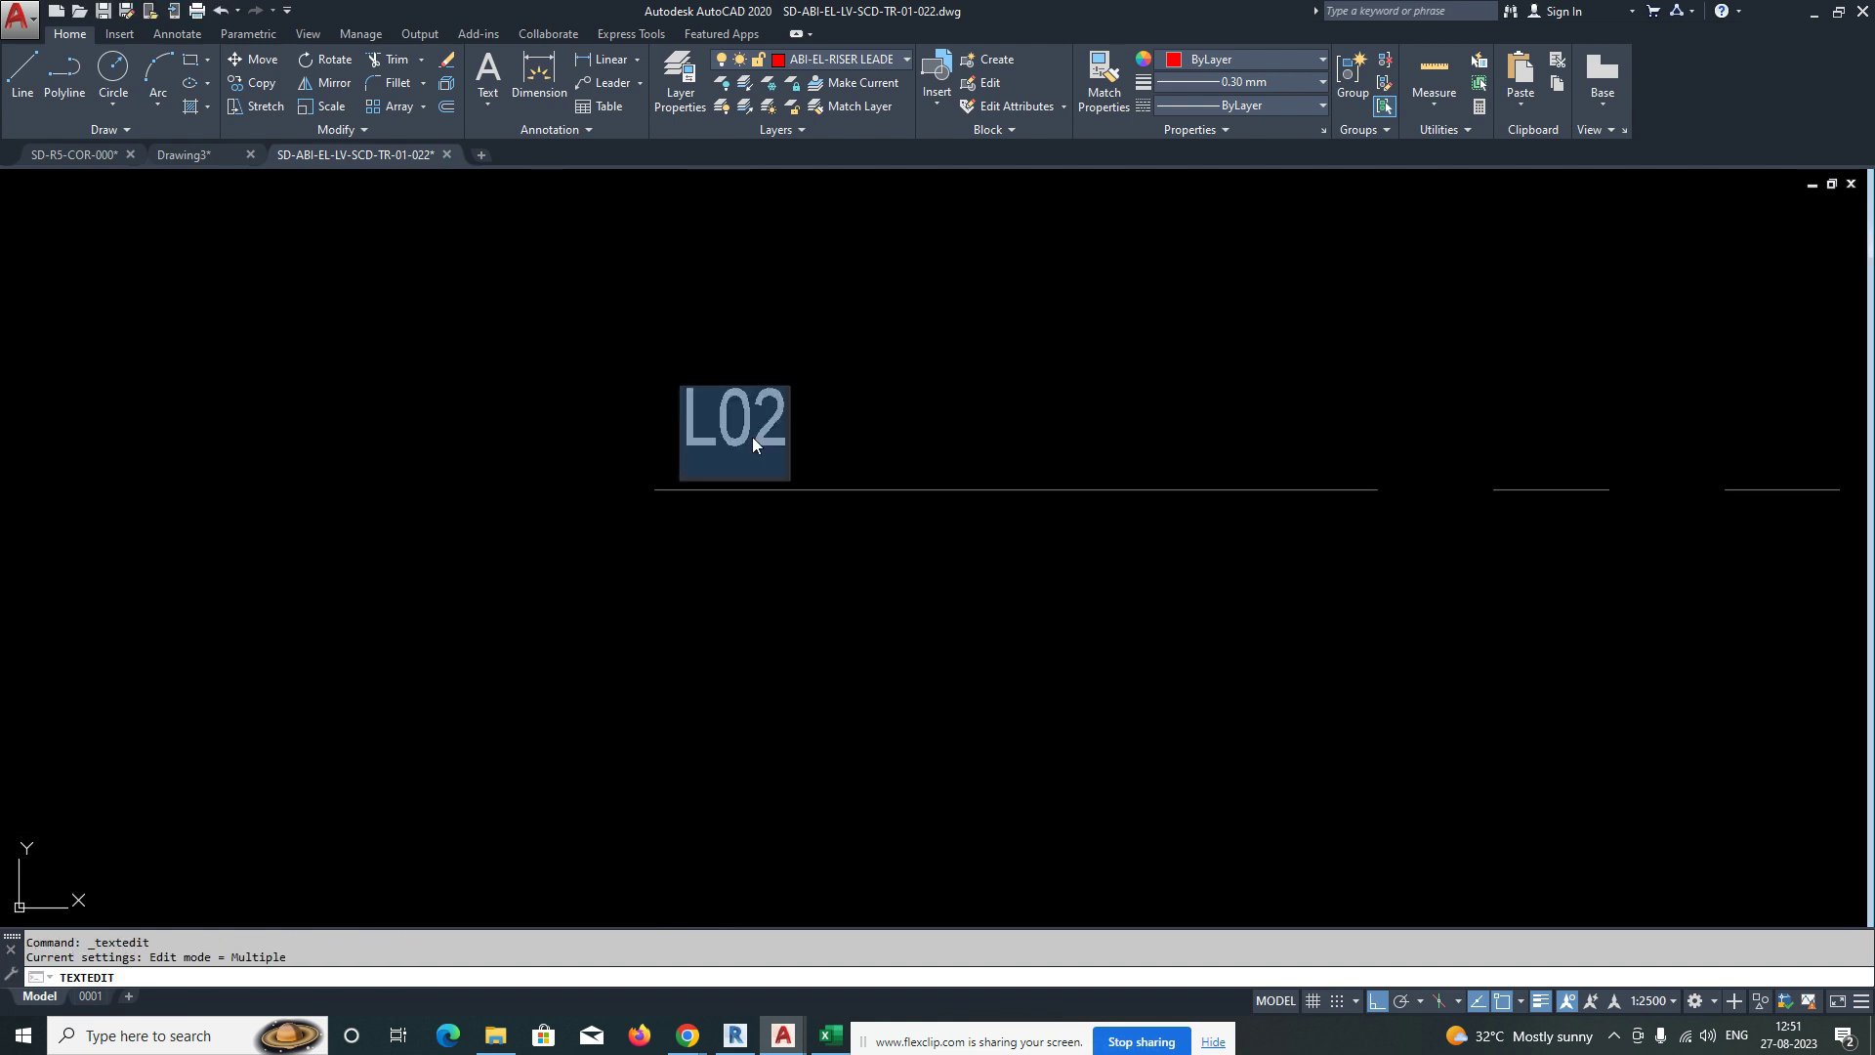
{"action": "type", "text": "10"}
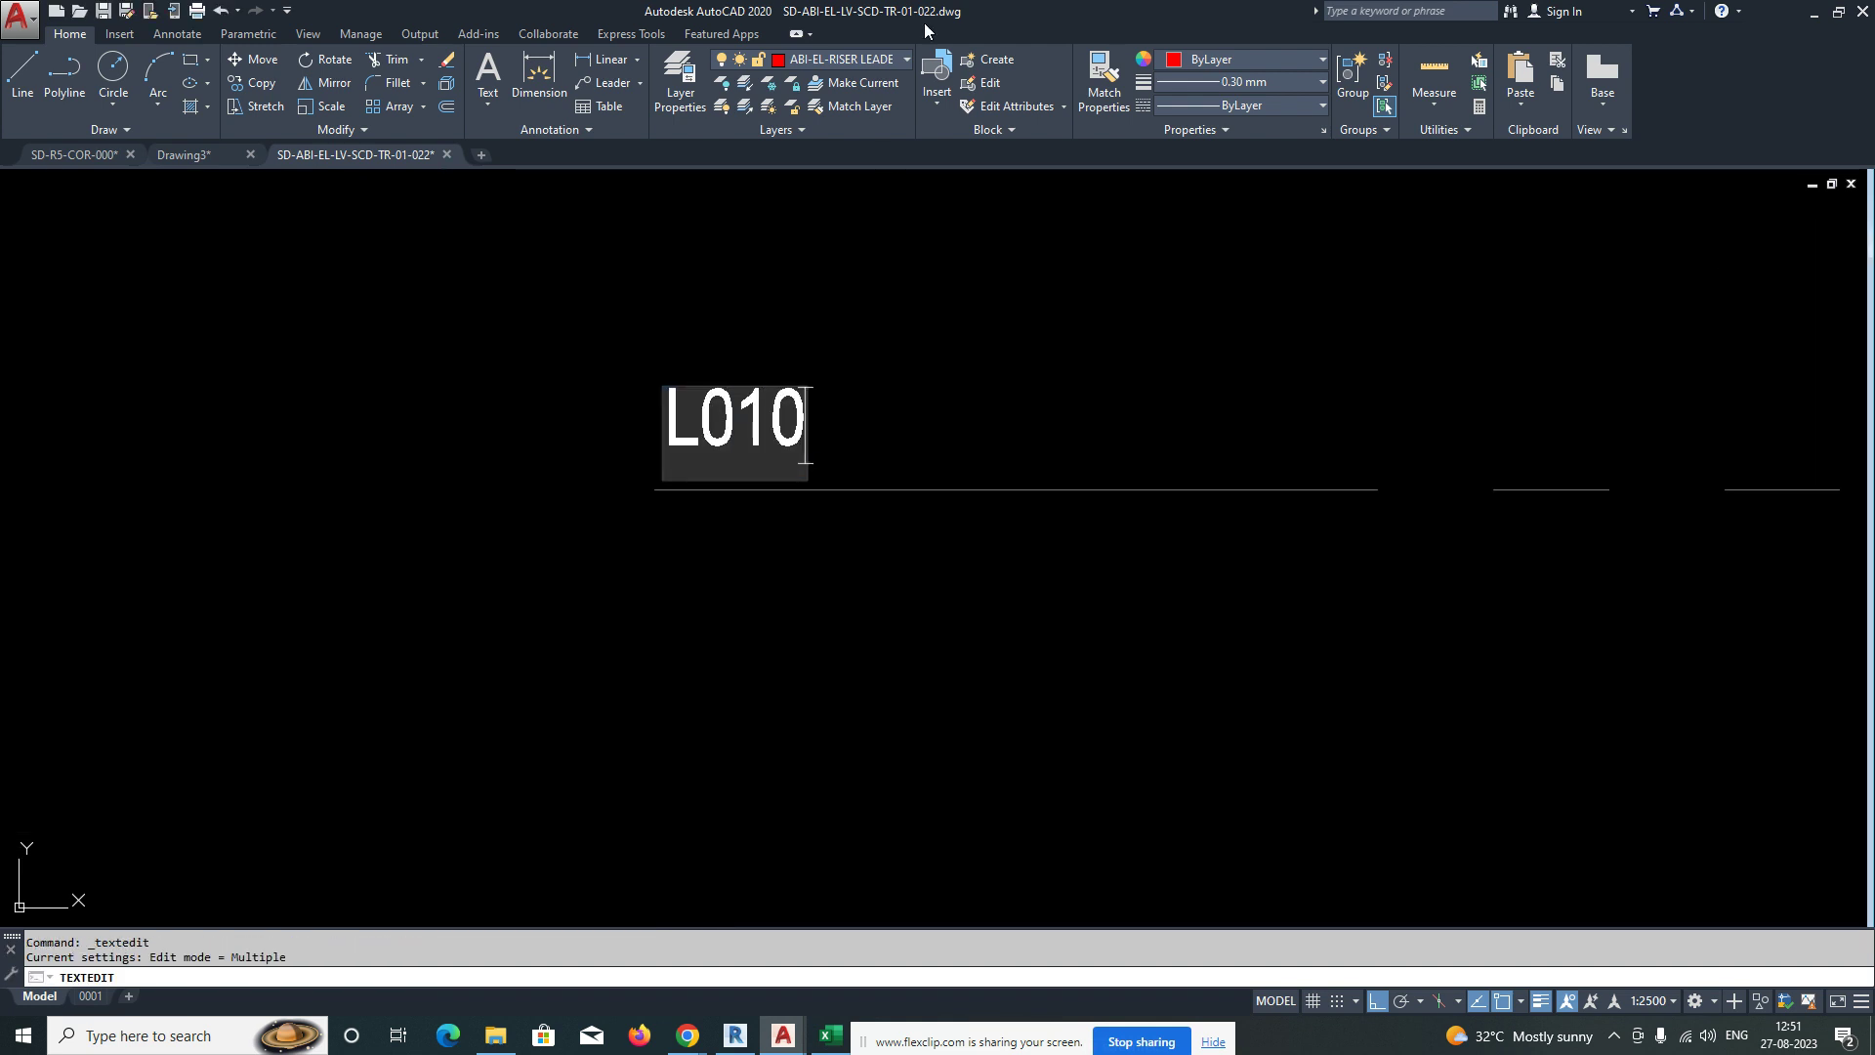
{"action": "key", "text": "Return"}
Relabel the two levels directly below the topmost one as L09 and L08.
{"action": "scroll", "coordinate": [879, 469], "scroll_direction": "down", "scroll_amount": 5}
{"action": "scroll", "coordinate": [834, 529], "scroll_direction": "up", "scroll_amount": 5}
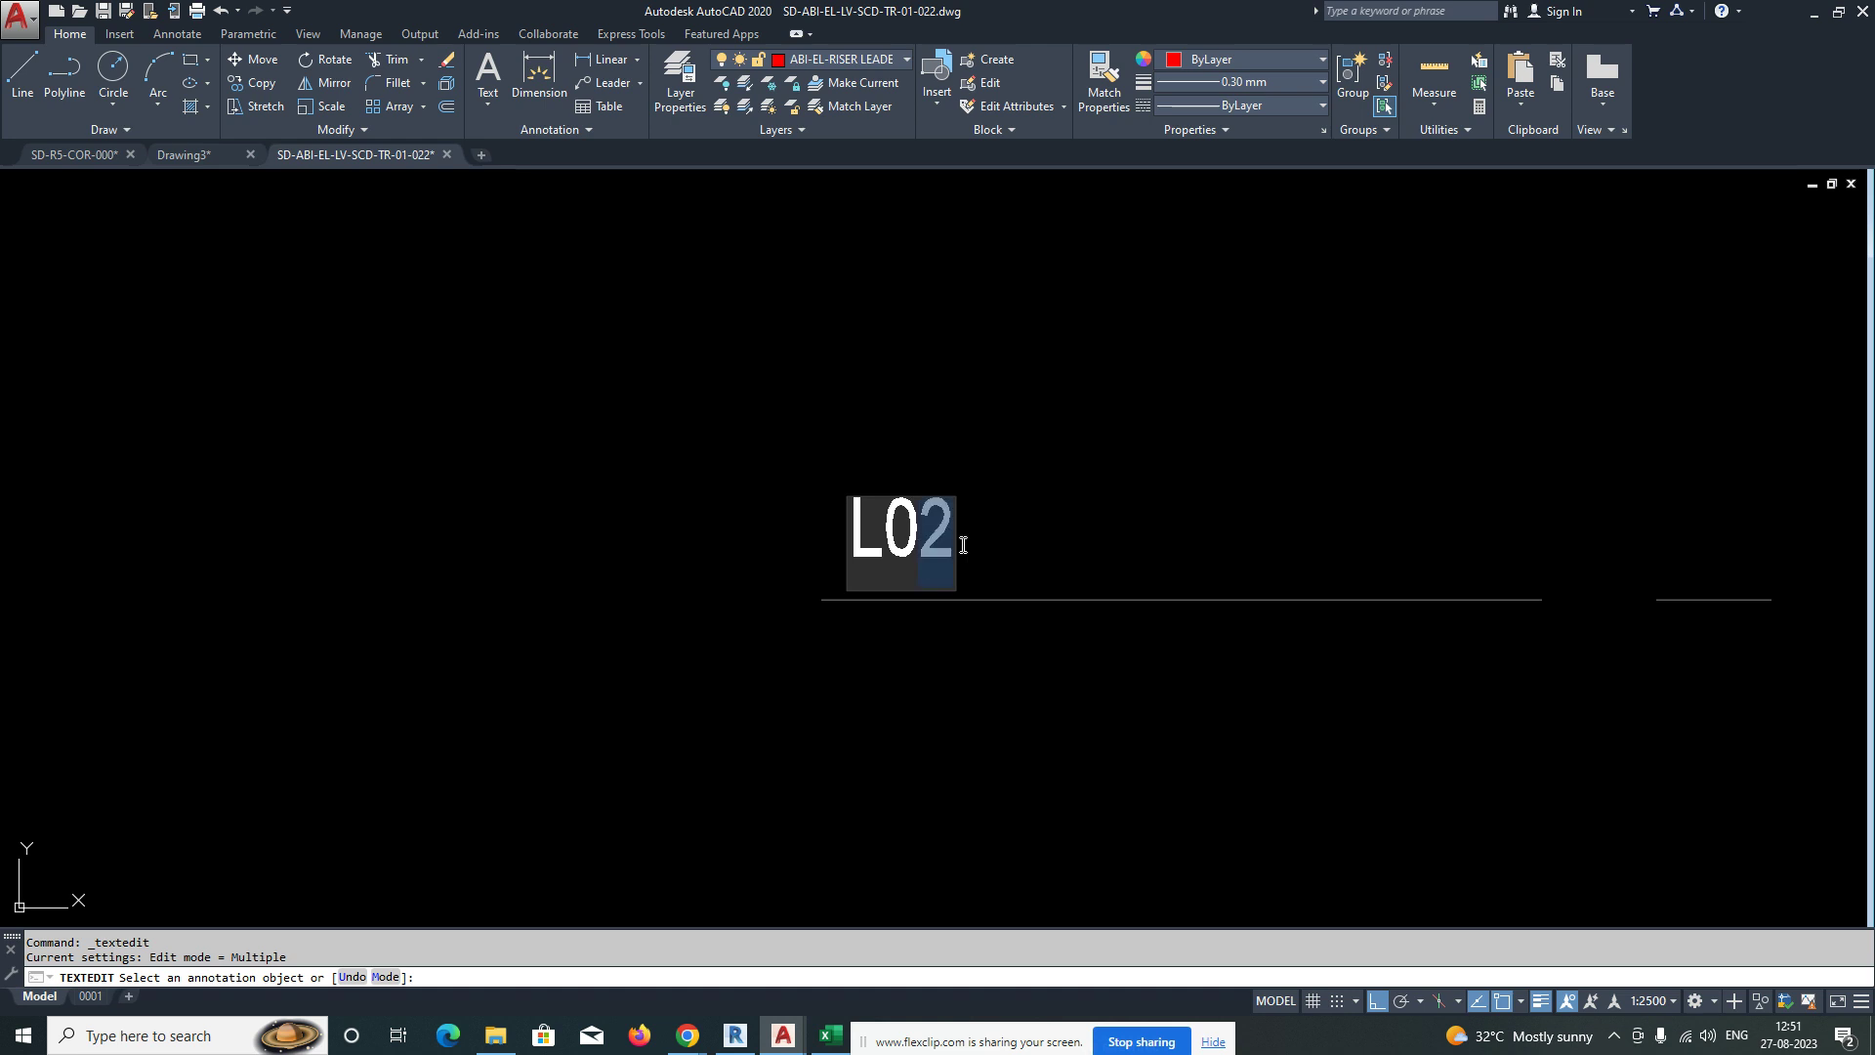
{"action": "type", "text": "9"}
{"action": "left_click", "coordinate": [1048, 647]}
{"action": "scroll", "coordinate": [953, 656], "scroll_direction": "down", "scroll_amount": 2}
{"action": "middle_click_drag", "start_coordinate": [964, 709], "coordinate": [867, 271]}
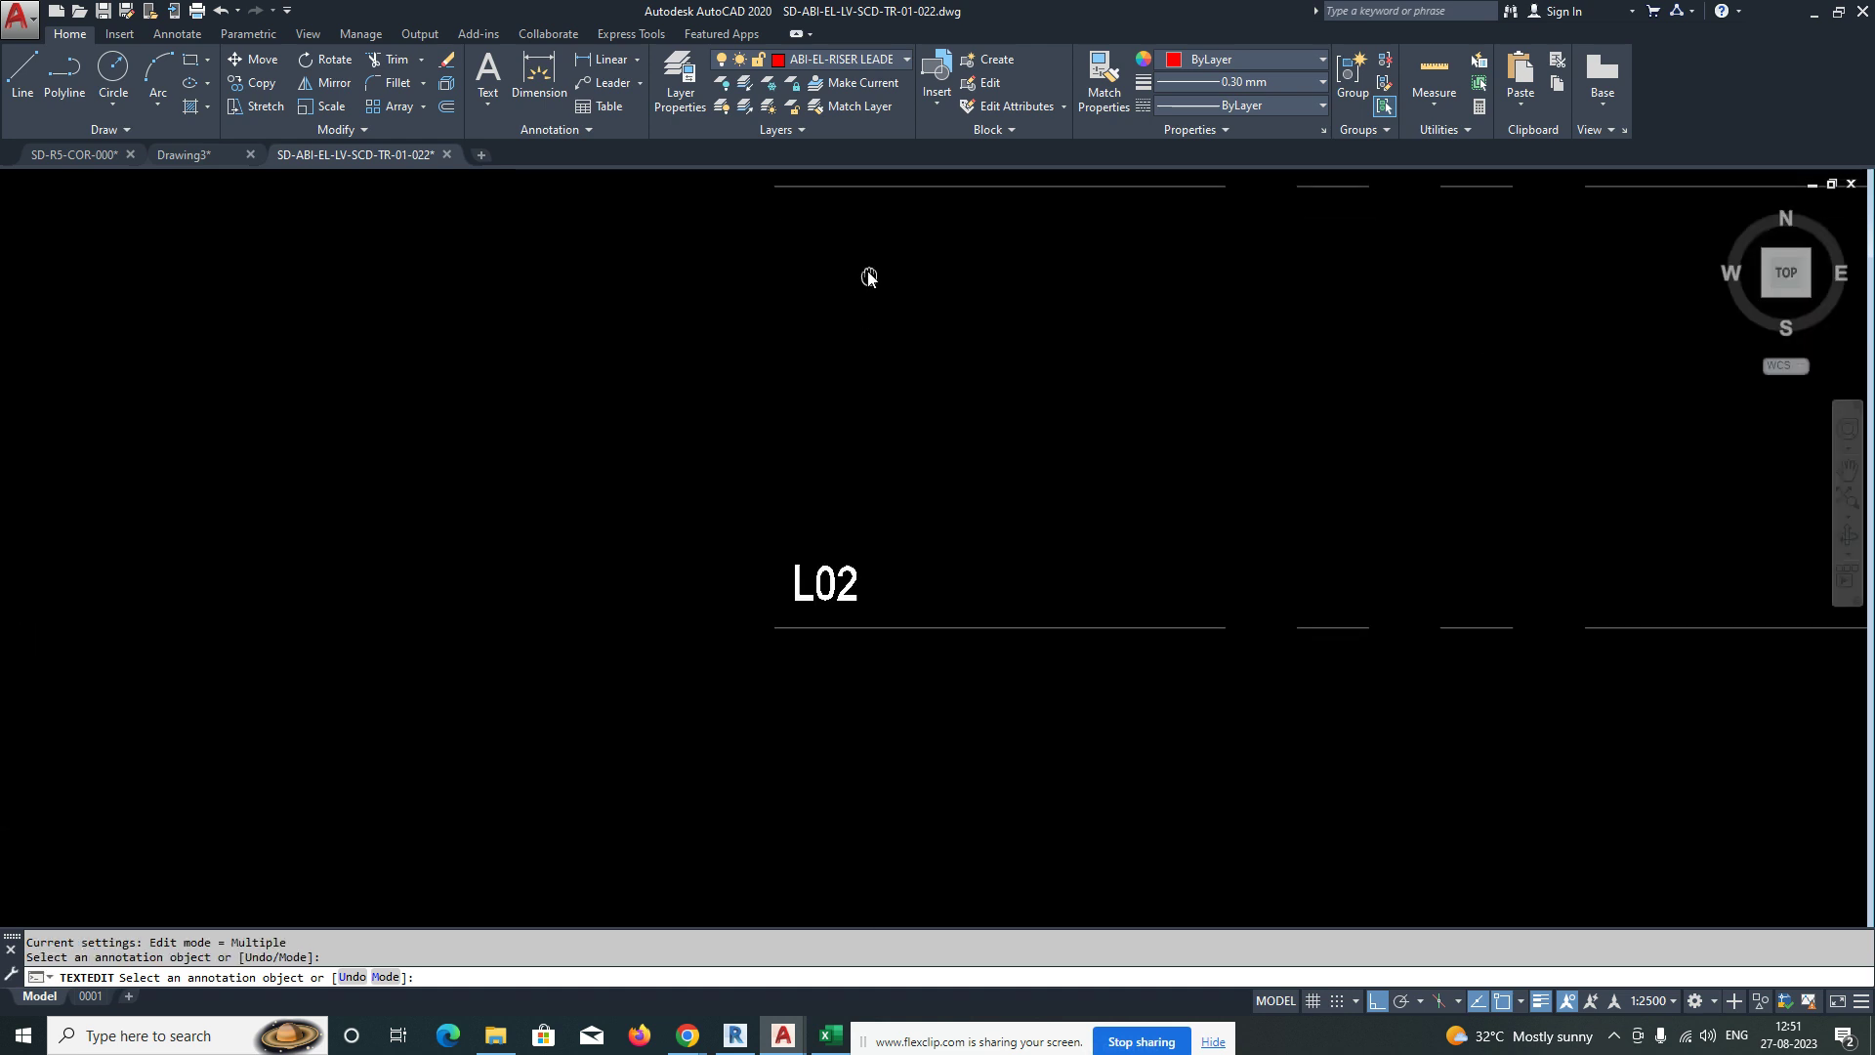
{"action": "double_click", "coordinate": [836, 596]}
{"action": "type", "text": "8"}
{"action": "key", "text": "Return"}
Continue the descending level numbering below L08 down to L06.
{"action": "scroll", "coordinate": [879, 595], "scroll_direction": "down", "scroll_amount": 3}
{"action": "scroll", "coordinate": [820, 586], "scroll_direction": "up", "scroll_amount": 3}
{"action": "scroll", "coordinate": [792, 527], "scroll_direction": "up", "scroll_amount": 5}
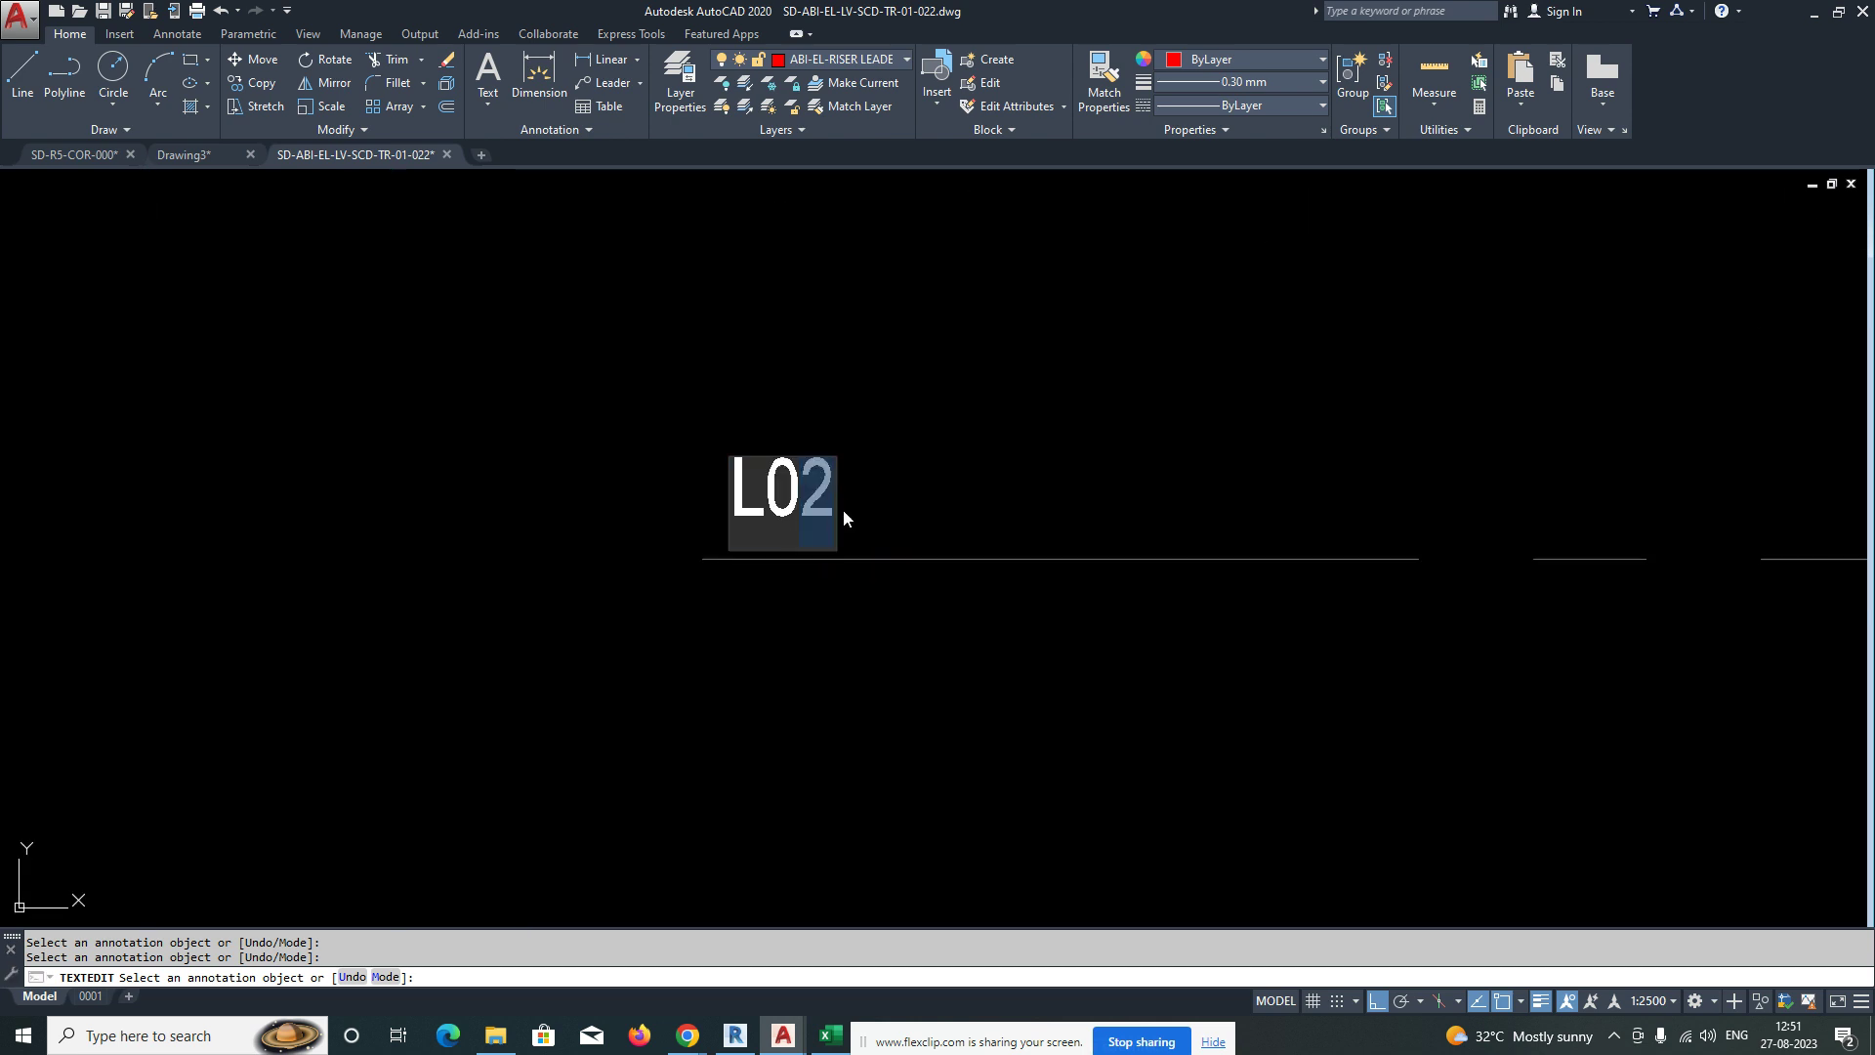
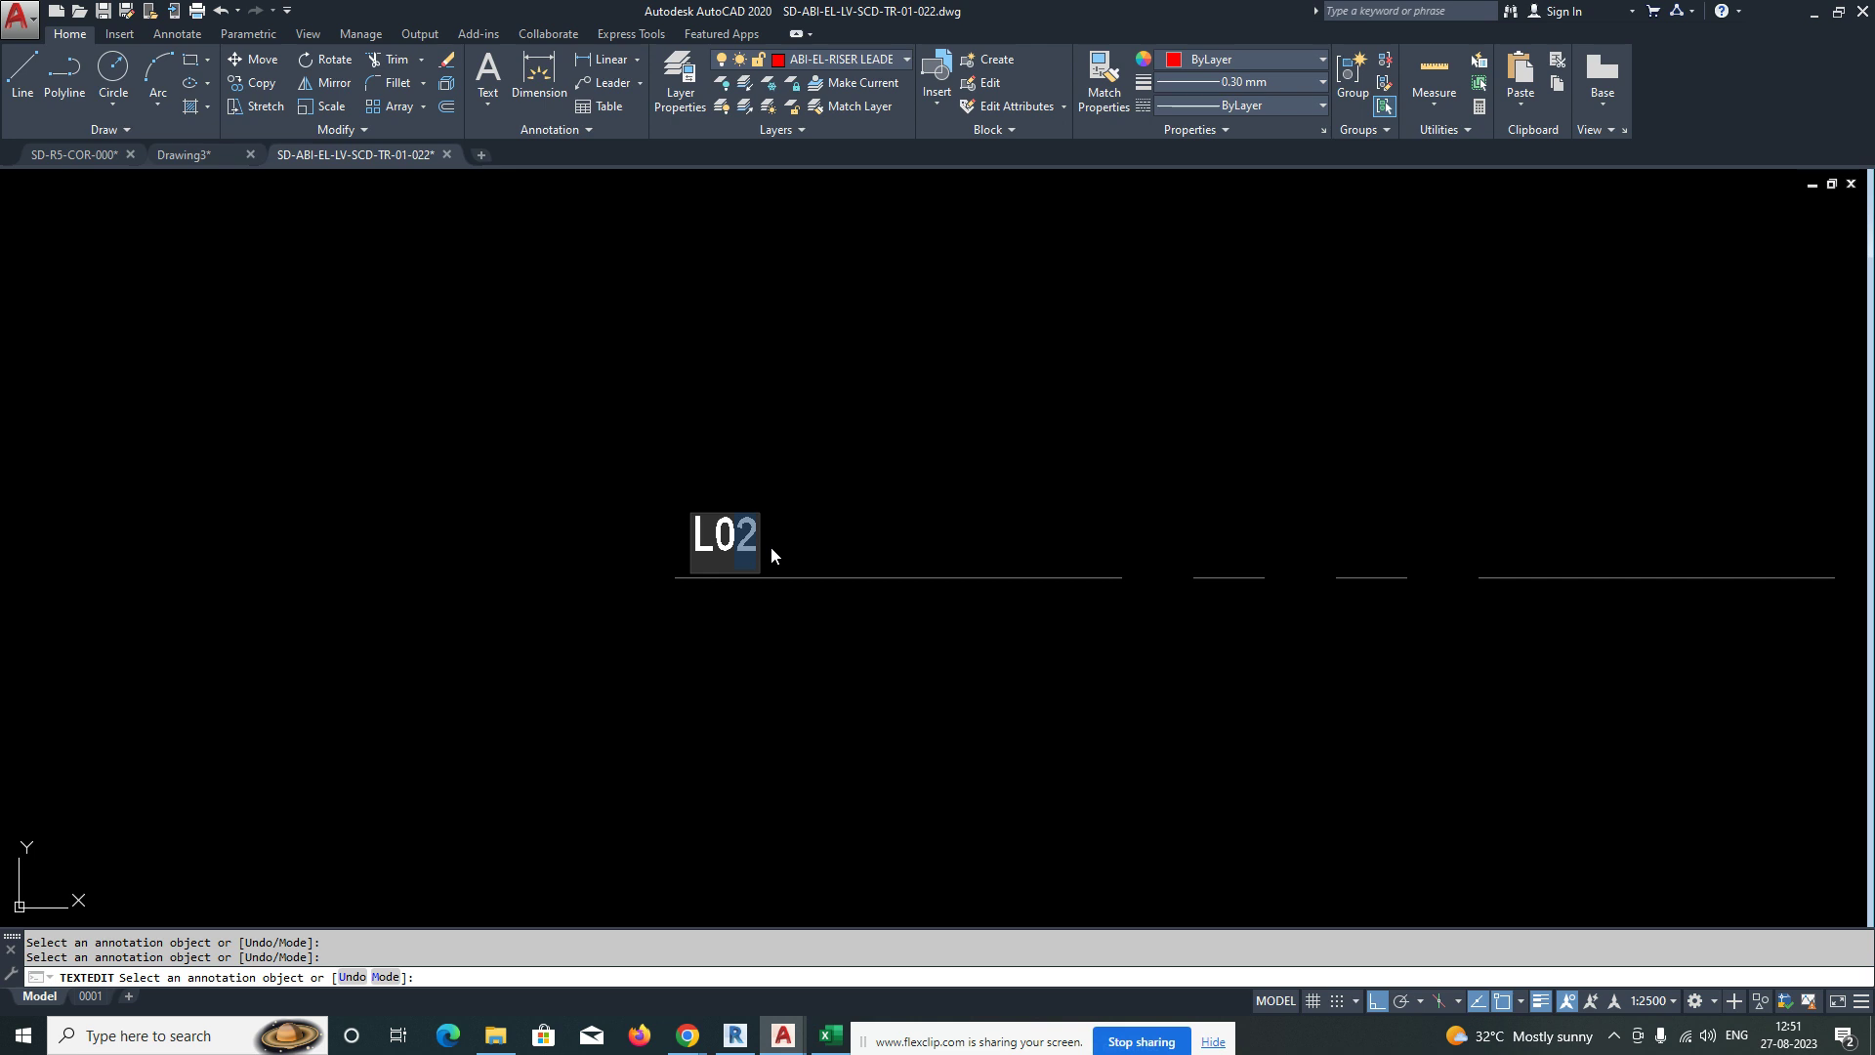
{"action": "type", "text": "6"}
{"action": "left_click", "coordinate": [843, 491]}
Relabel the level directly below L06 as L05.
{"action": "scroll", "coordinate": [807, 498], "scroll_direction": "down", "scroll_amount": 6}
{"action": "scroll", "coordinate": [769, 546], "scroll_direction": "up", "scroll_amount": 8}
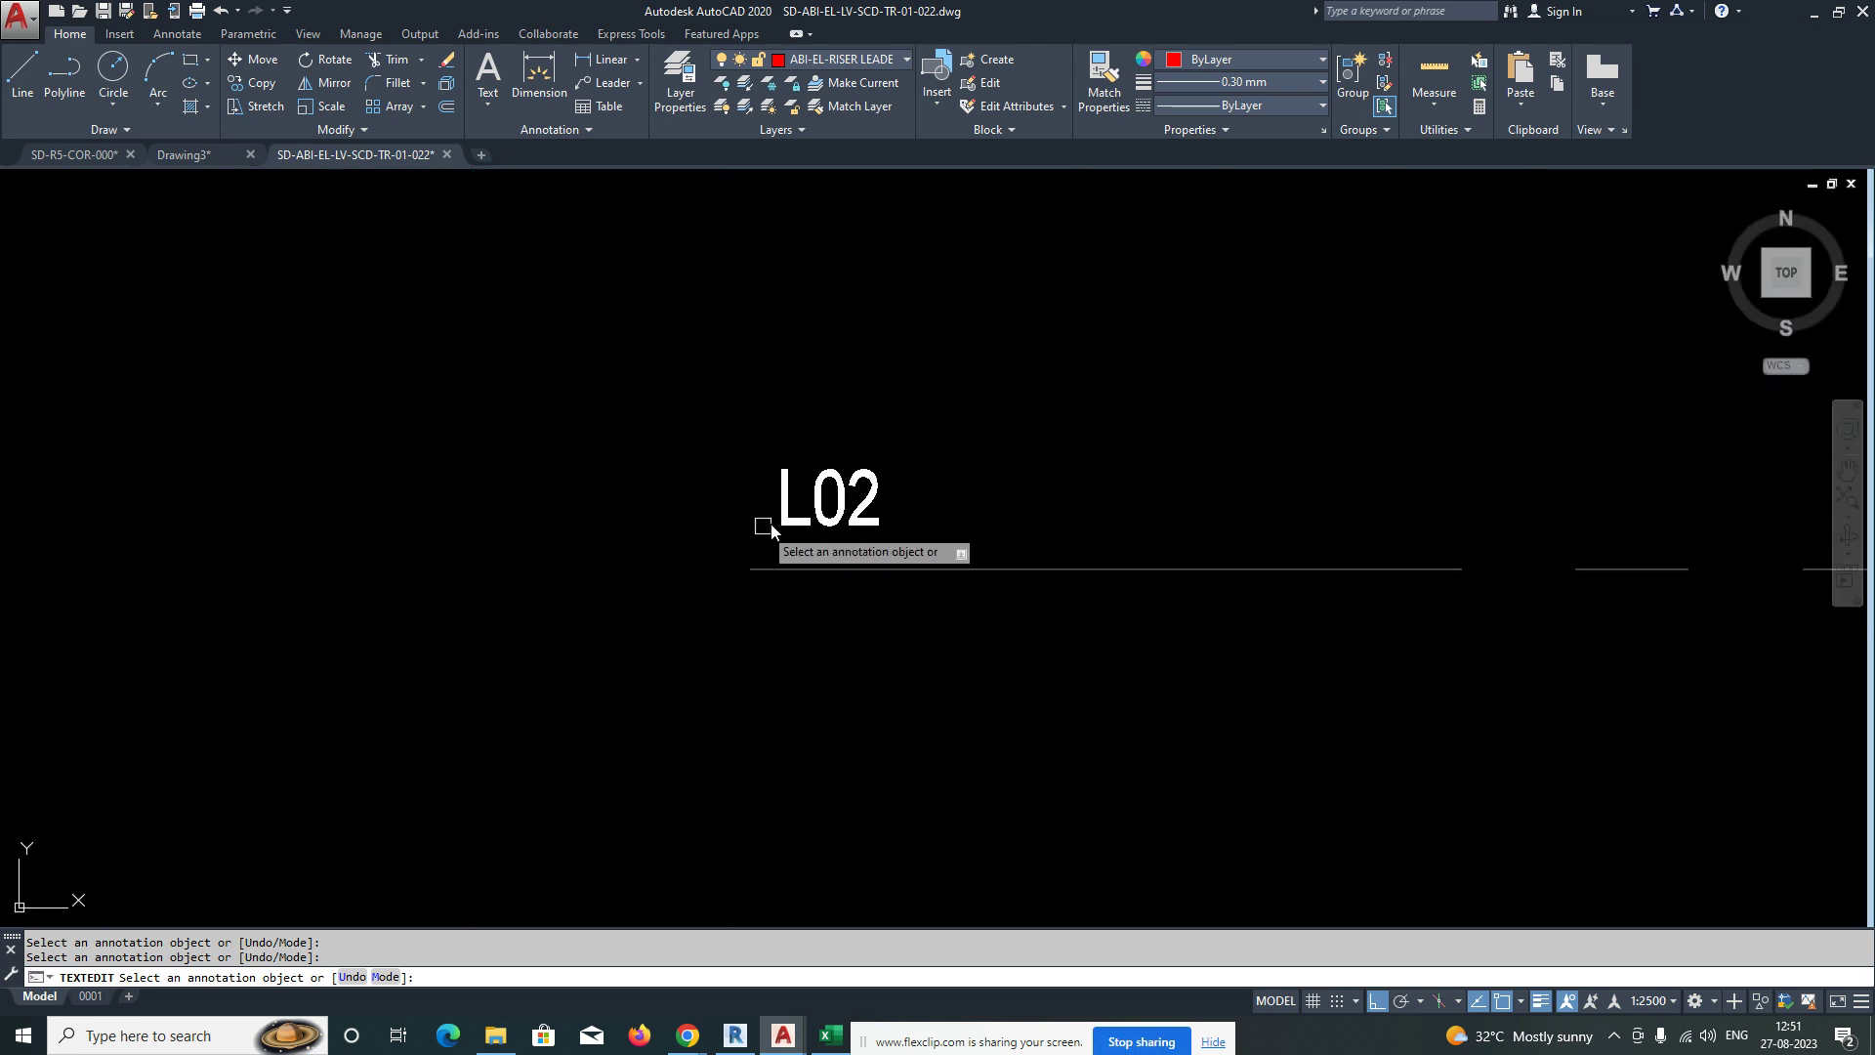
{"action": "left_click", "coordinate": [823, 527]}
{"action": "left_click_drag", "start_coordinate": [845, 525], "coordinate": [891, 522]}
{"action": "type", "text": "5"}
{"action": "key", "text": "Return"}
Relabel the level directly below L05 as L04.
{"action": "scroll", "coordinate": [967, 648], "scroll_direction": "down", "scroll_amount": 5}
{"action": "scroll", "coordinate": [690, 536], "scroll_direction": "up", "scroll_amount": 5}
{"action": "left_click", "coordinate": [690, 519]}
{"action": "scroll", "coordinate": [745, 532], "scroll_direction": "down", "scroll_amount": 5}
{"action": "scroll", "coordinate": [738, 590], "scroll_direction": "up", "scroll_amount": 5}
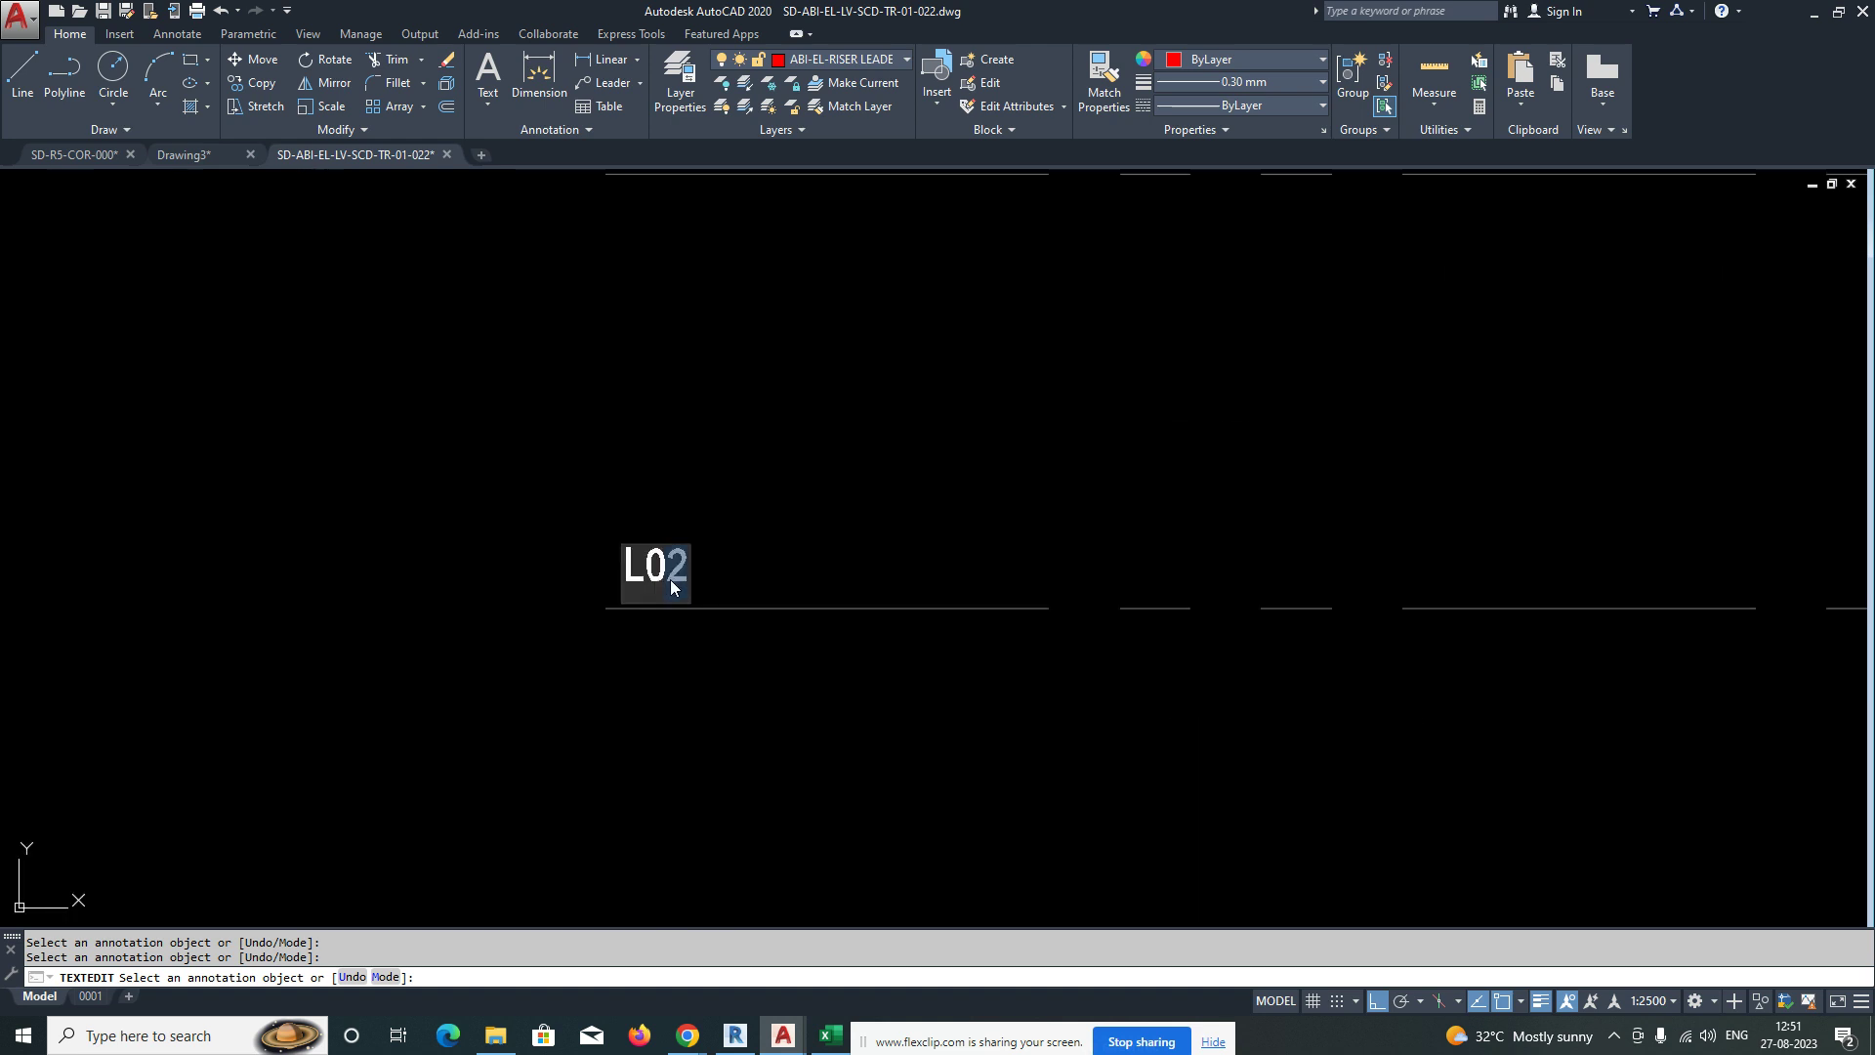
{"action": "scroll", "coordinate": [668, 581], "scroll_direction": "down", "scroll_amount": 5}
{"action": "scroll", "coordinate": [680, 576], "scroll_direction": "up", "scroll_amount": 5}
{"action": "scroll", "coordinate": [675, 578], "scroll_direction": "down", "scroll_amount": 5}
{"action": "scroll", "coordinate": [674, 582], "scroll_direction": "up", "scroll_amount": 6}
{"action": "type", "text": "4"}
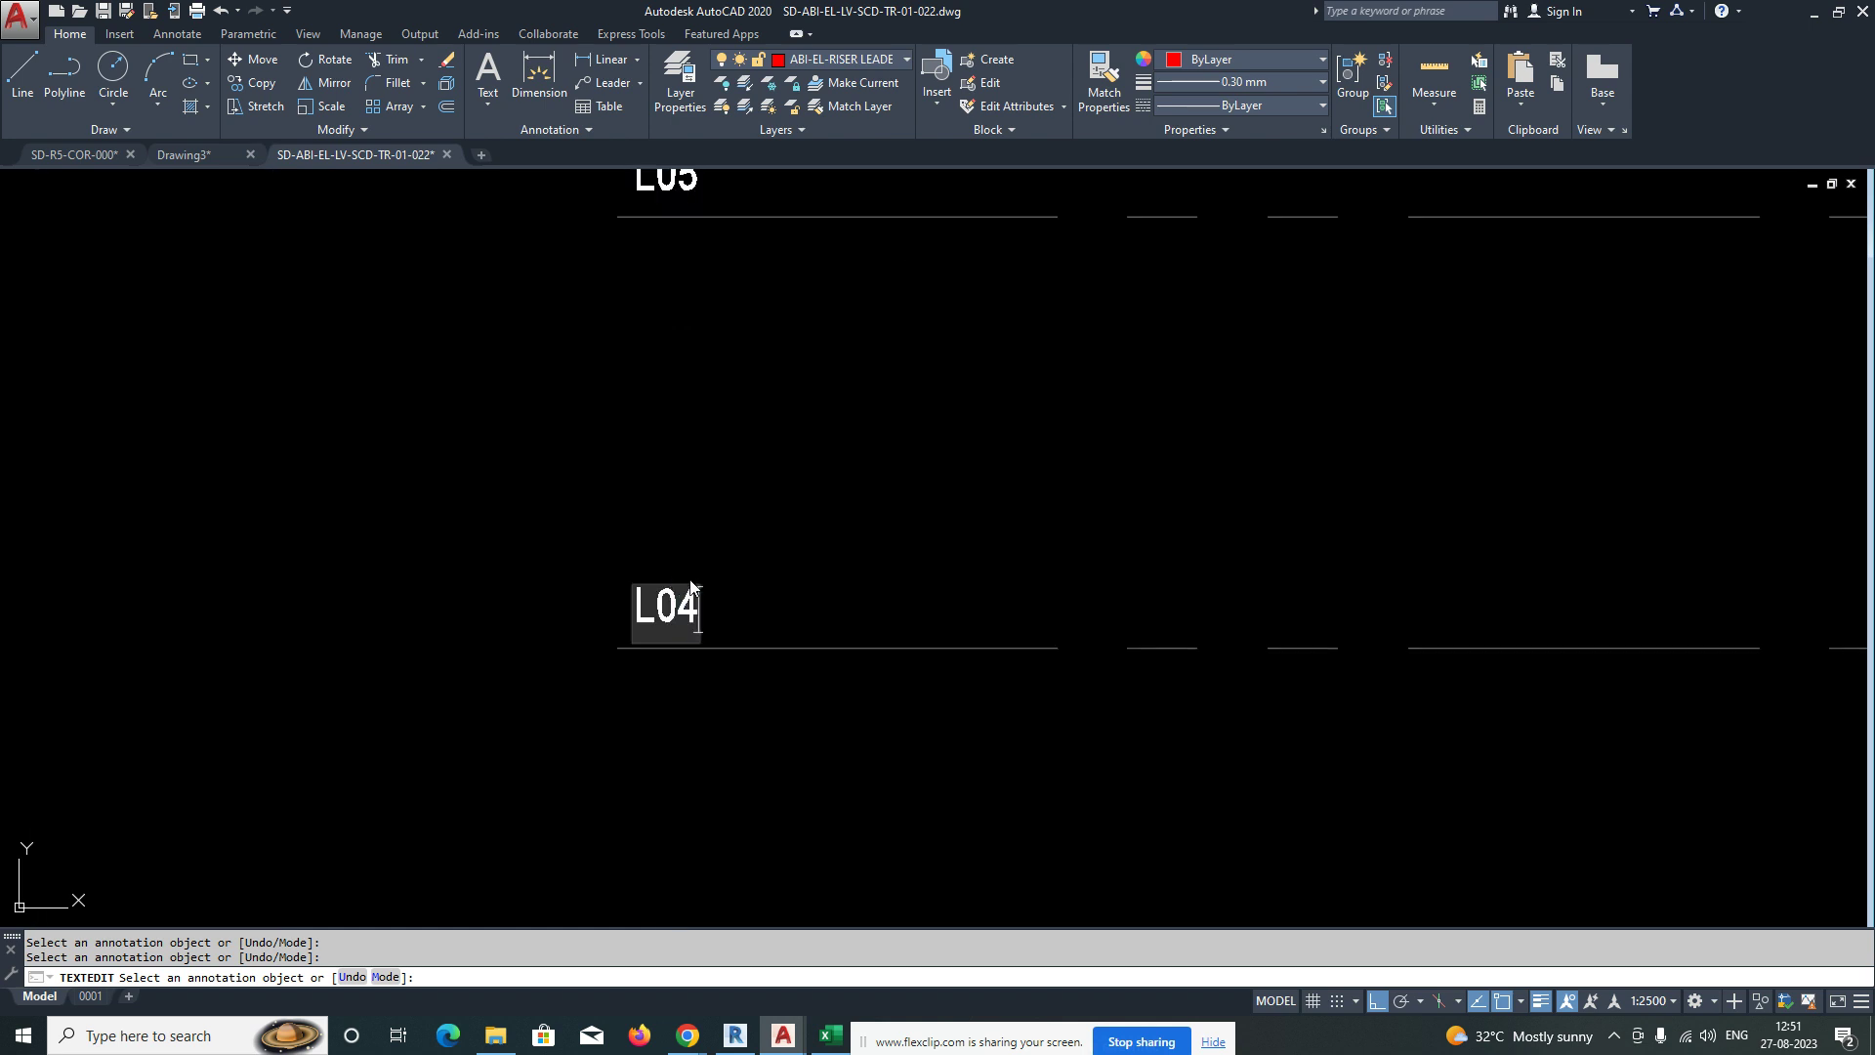
{"action": "left_click", "coordinate": [787, 570]}
Relabel the level between L04 and L02 as L03 and finish the text editing.
{"action": "scroll", "coordinate": [657, 525], "scroll_direction": "down", "scroll_amount": 6}
{"action": "scroll", "coordinate": [663, 645], "scroll_direction": "up", "scroll_amount": 8}
{"action": "left_click", "coordinate": [645, 679]}
{"action": "scroll", "coordinate": [701, 667], "scroll_direction": "down", "scroll_amount": 5}
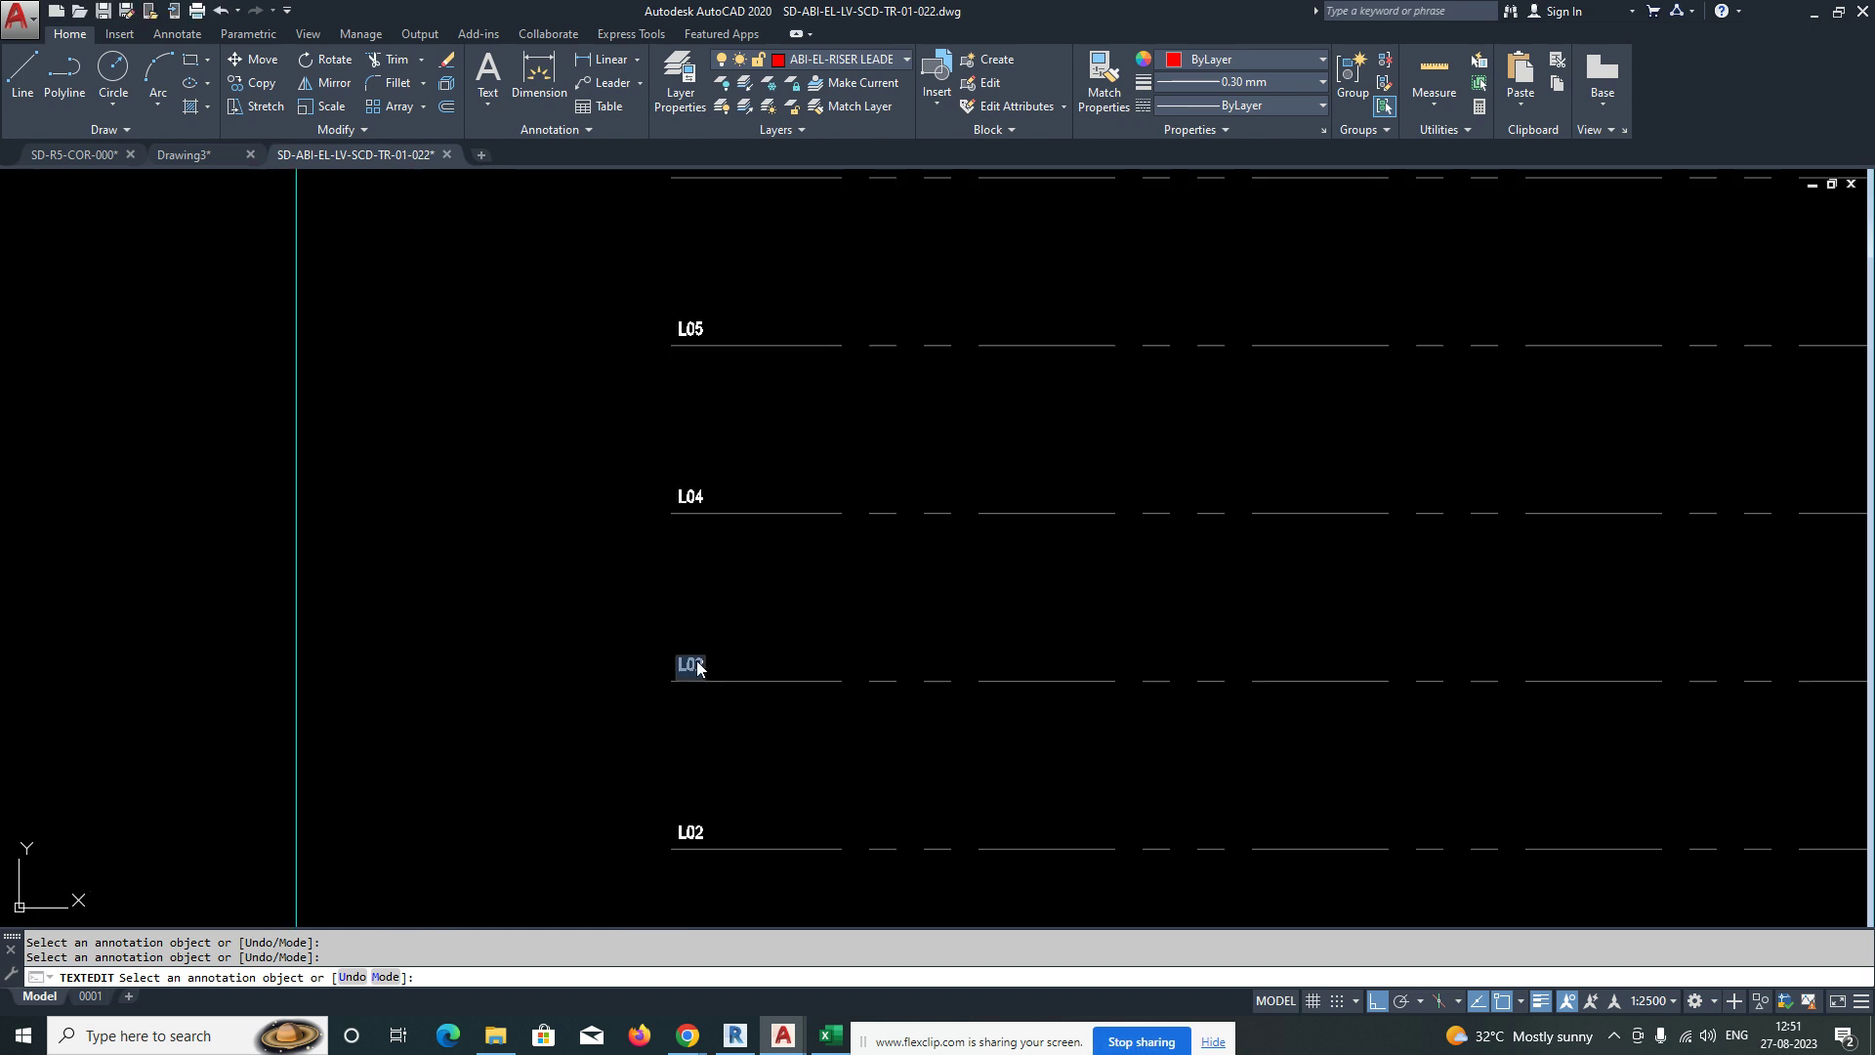
{"action": "scroll", "coordinate": [690, 670], "scroll_direction": "up", "scroll_amount": 5}
{"action": "left_click_drag", "start_coordinate": [689, 670], "coordinate": [748, 669]}
{"action": "type", "text": "3"}
{"action": "left_click", "coordinate": [735, 572]}
{"action": "scroll", "coordinate": [732, 566], "scroll_direction": "down", "scroll_amount": 8}
{"action": "middle_click_drag", "start_coordinate": [664, 524], "coordinate": [653, 596]}
{"action": "key", "text": "Escape"}
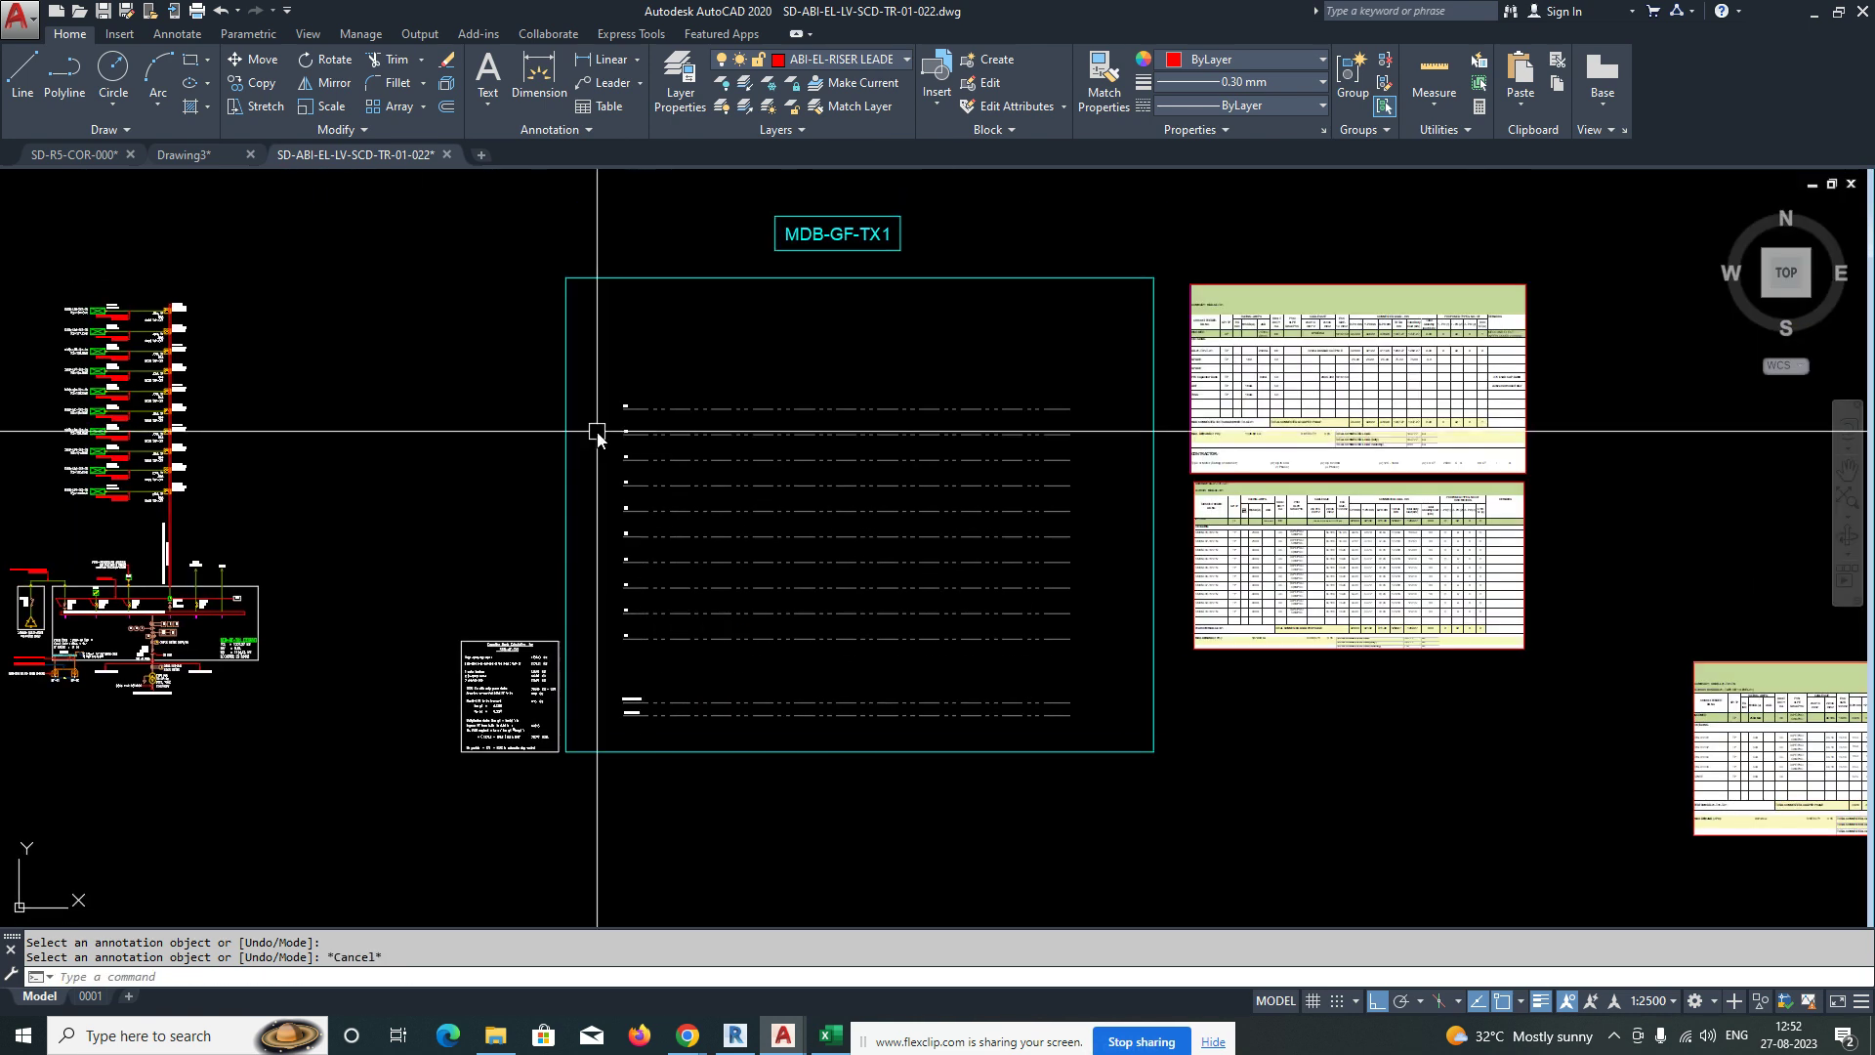
Move all level lines and labels above ground floor straight up by about 158000 units inside the frame.
{"action": "type", "text": "m"}
{"action": "key", "text": "Return"}
{"action": "left_click", "coordinate": [599, 370]}
{"action": "left_click", "coordinate": [1084, 654]}
{"action": "key", "text": "Return"}
{"action": "left_click", "coordinate": [1096, 641]}
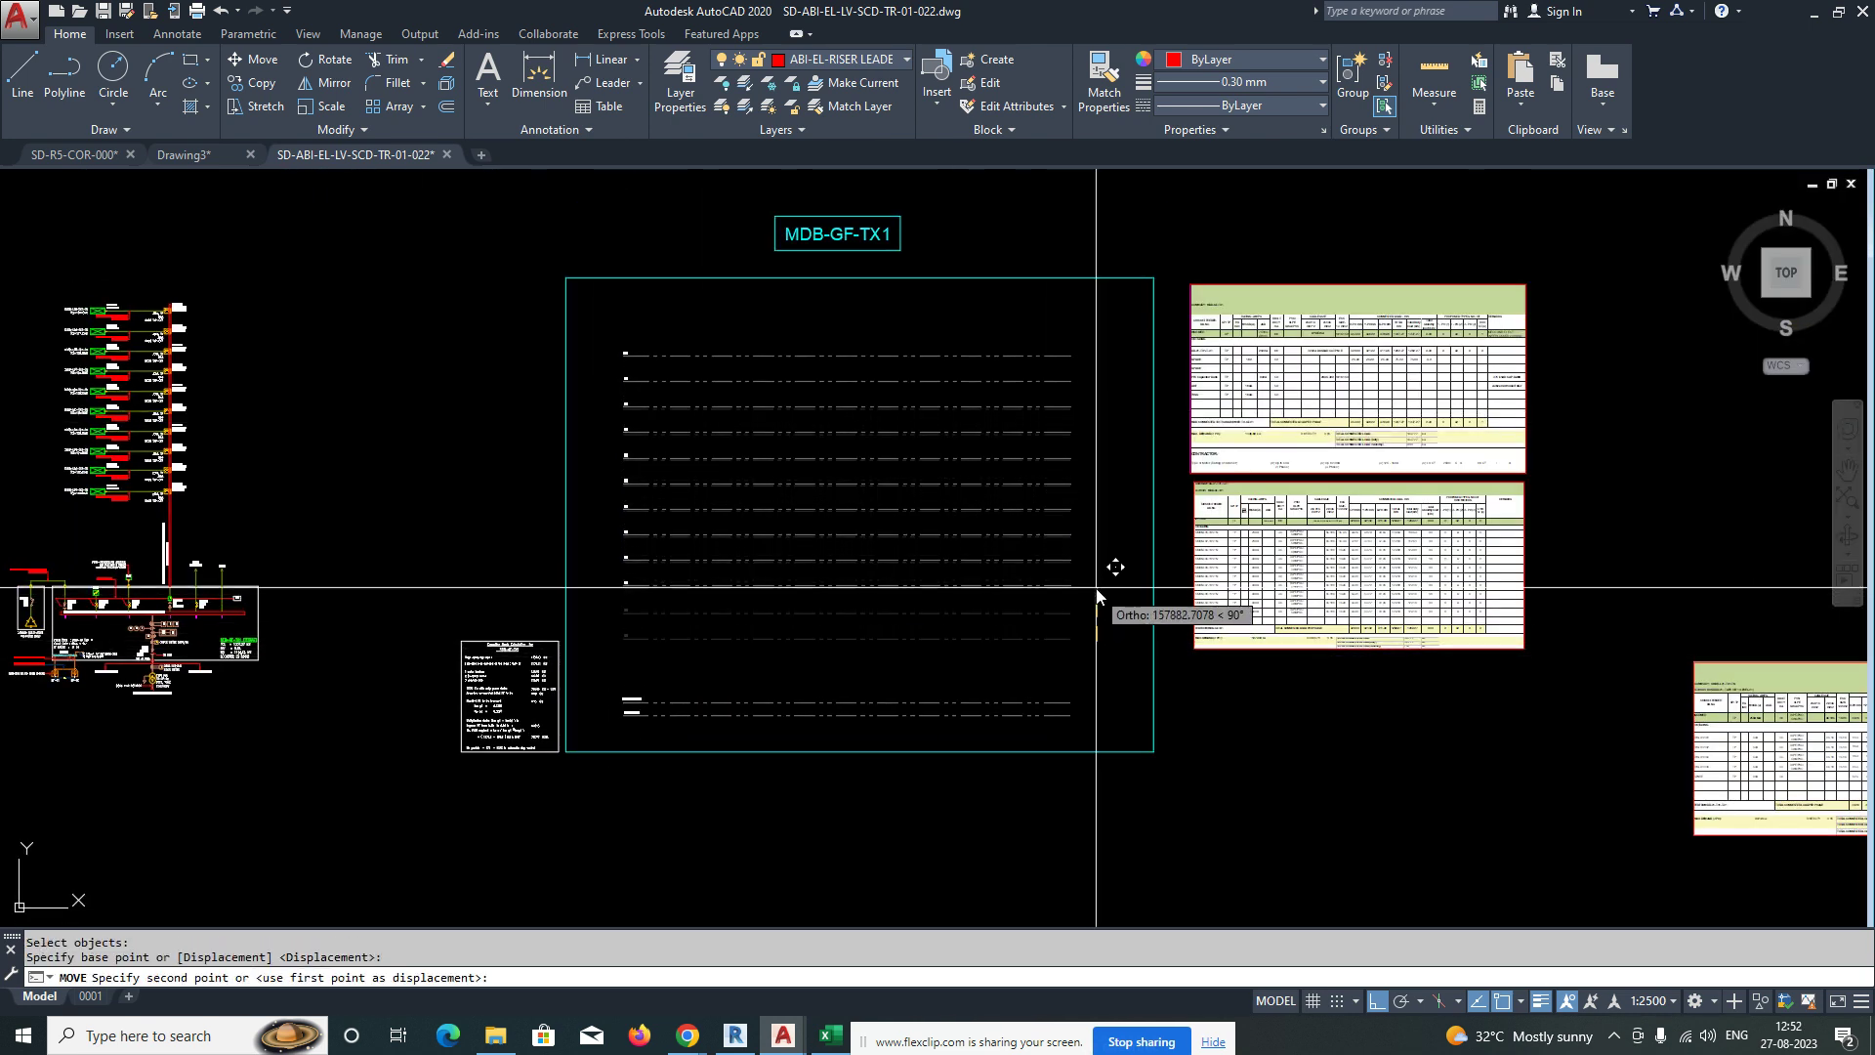
{"action": "key", "text": "Escape"}
Examine the load schedules and the transformer supply section of the reference riser diagram.
{"action": "scroll", "coordinate": [876, 527], "scroll_direction": "down", "scroll_amount": 4}
{"action": "scroll", "coordinate": [952, 509], "scroll_direction": "up", "scroll_amount": 8}
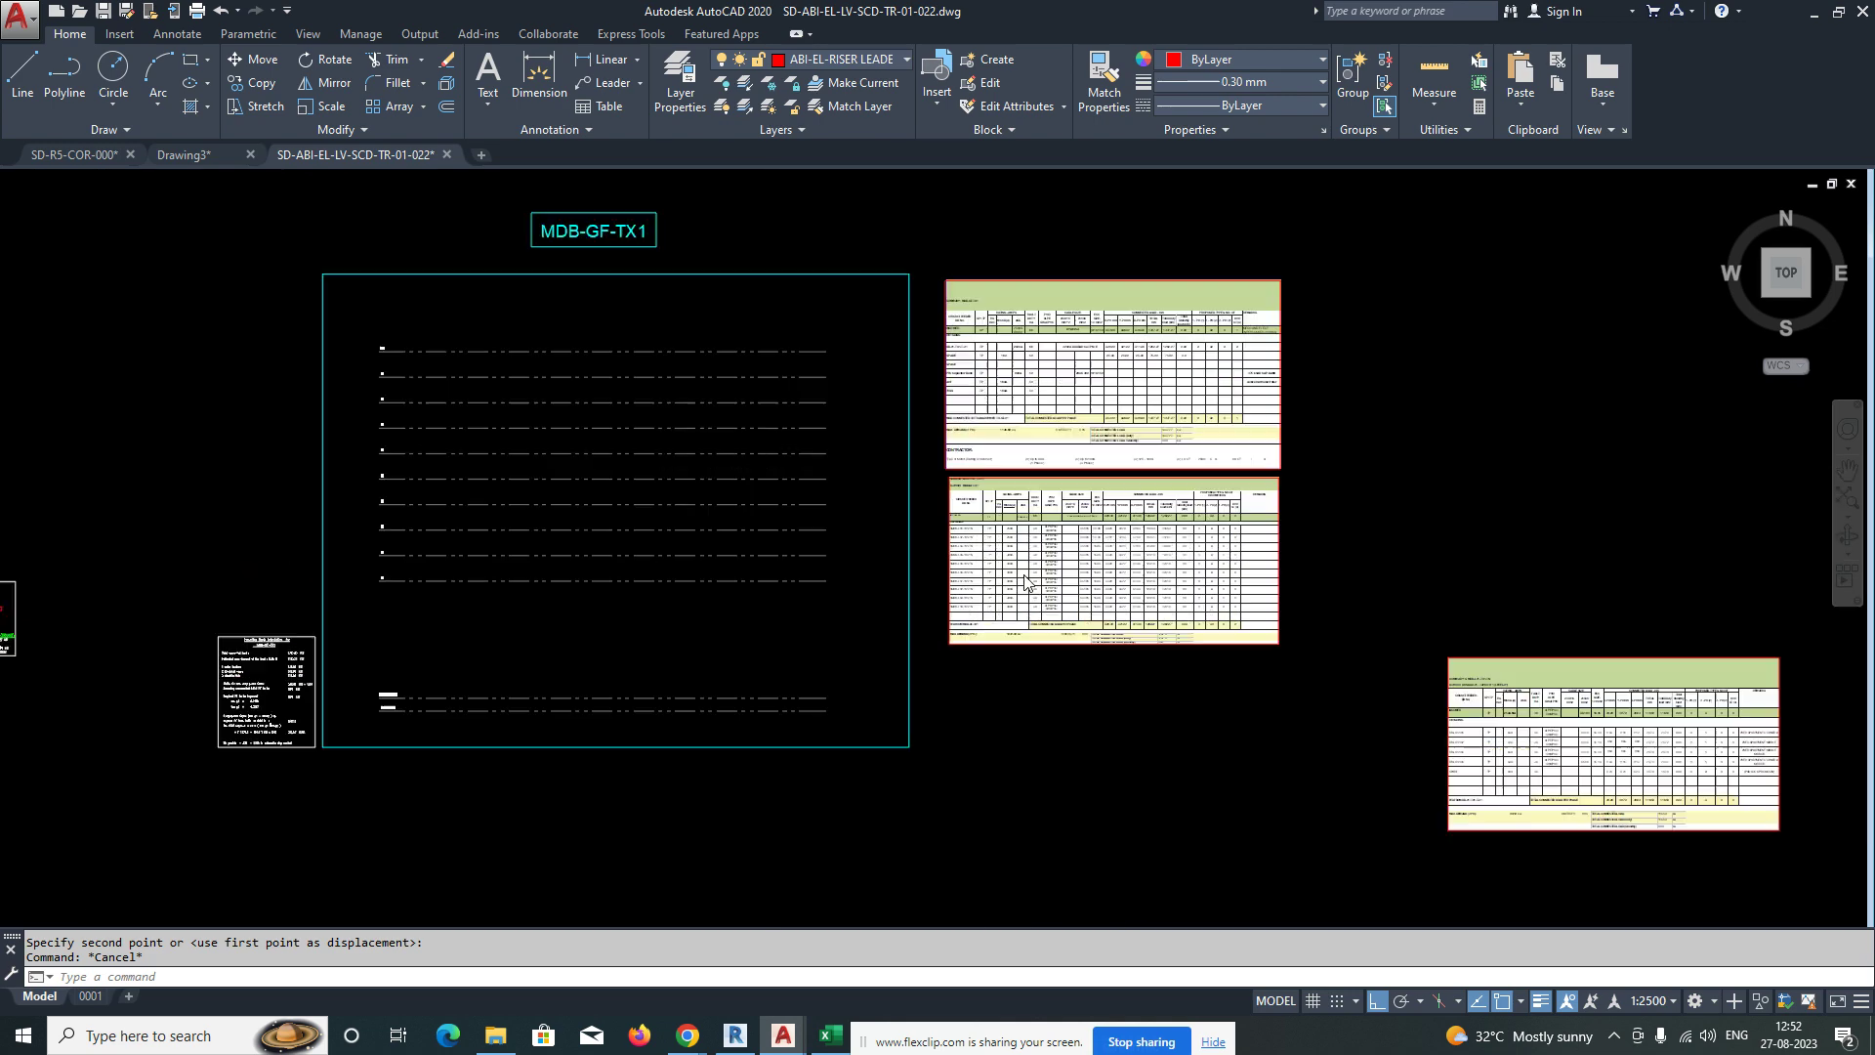
{"action": "scroll", "coordinate": [886, 496], "scroll_direction": "down", "scroll_amount": 10}
{"action": "middle_click_drag", "start_coordinate": [518, 631], "coordinate": [781, 617]}
{"action": "scroll", "coordinate": [781, 617], "scroll_direction": "up", "scroll_amount": 6}
{"action": "middle_click_drag", "start_coordinate": [592, 553], "coordinate": [1081, 636]}
{"action": "middle_click_drag", "start_coordinate": [567, 698], "coordinate": [929, 699]}
{"action": "scroll", "coordinate": [746, 651], "scroll_direction": "up", "scroll_amount": 4}
{"action": "middle_click_drag", "start_coordinate": [1657, 630], "coordinate": [1050, 639]}
{"action": "scroll", "coordinate": [753, 699], "scroll_direction": "up", "scroll_amount": 5}
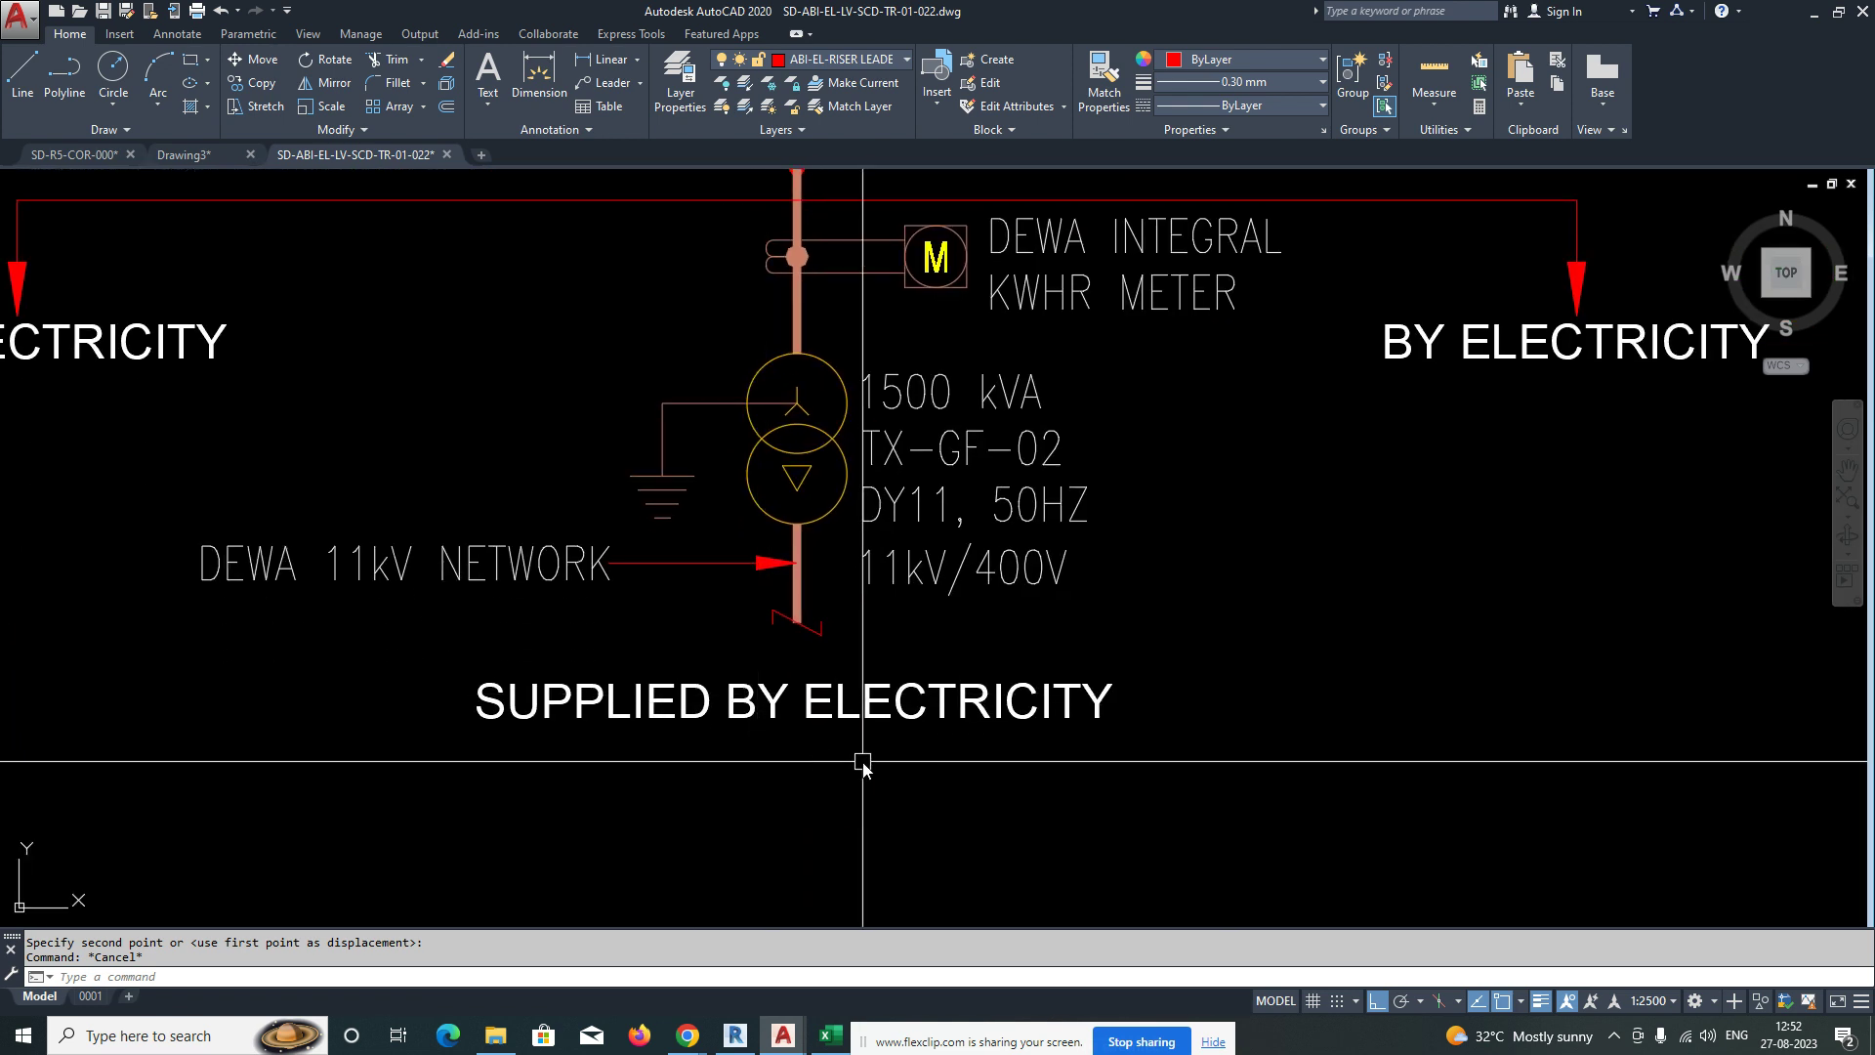
{"action": "middle_click_drag", "start_coordinate": [981, 748], "coordinate": [837, 750]}
{"action": "scroll", "coordinate": [838, 749], "scroll_direction": "down", "scroll_amount": 2}
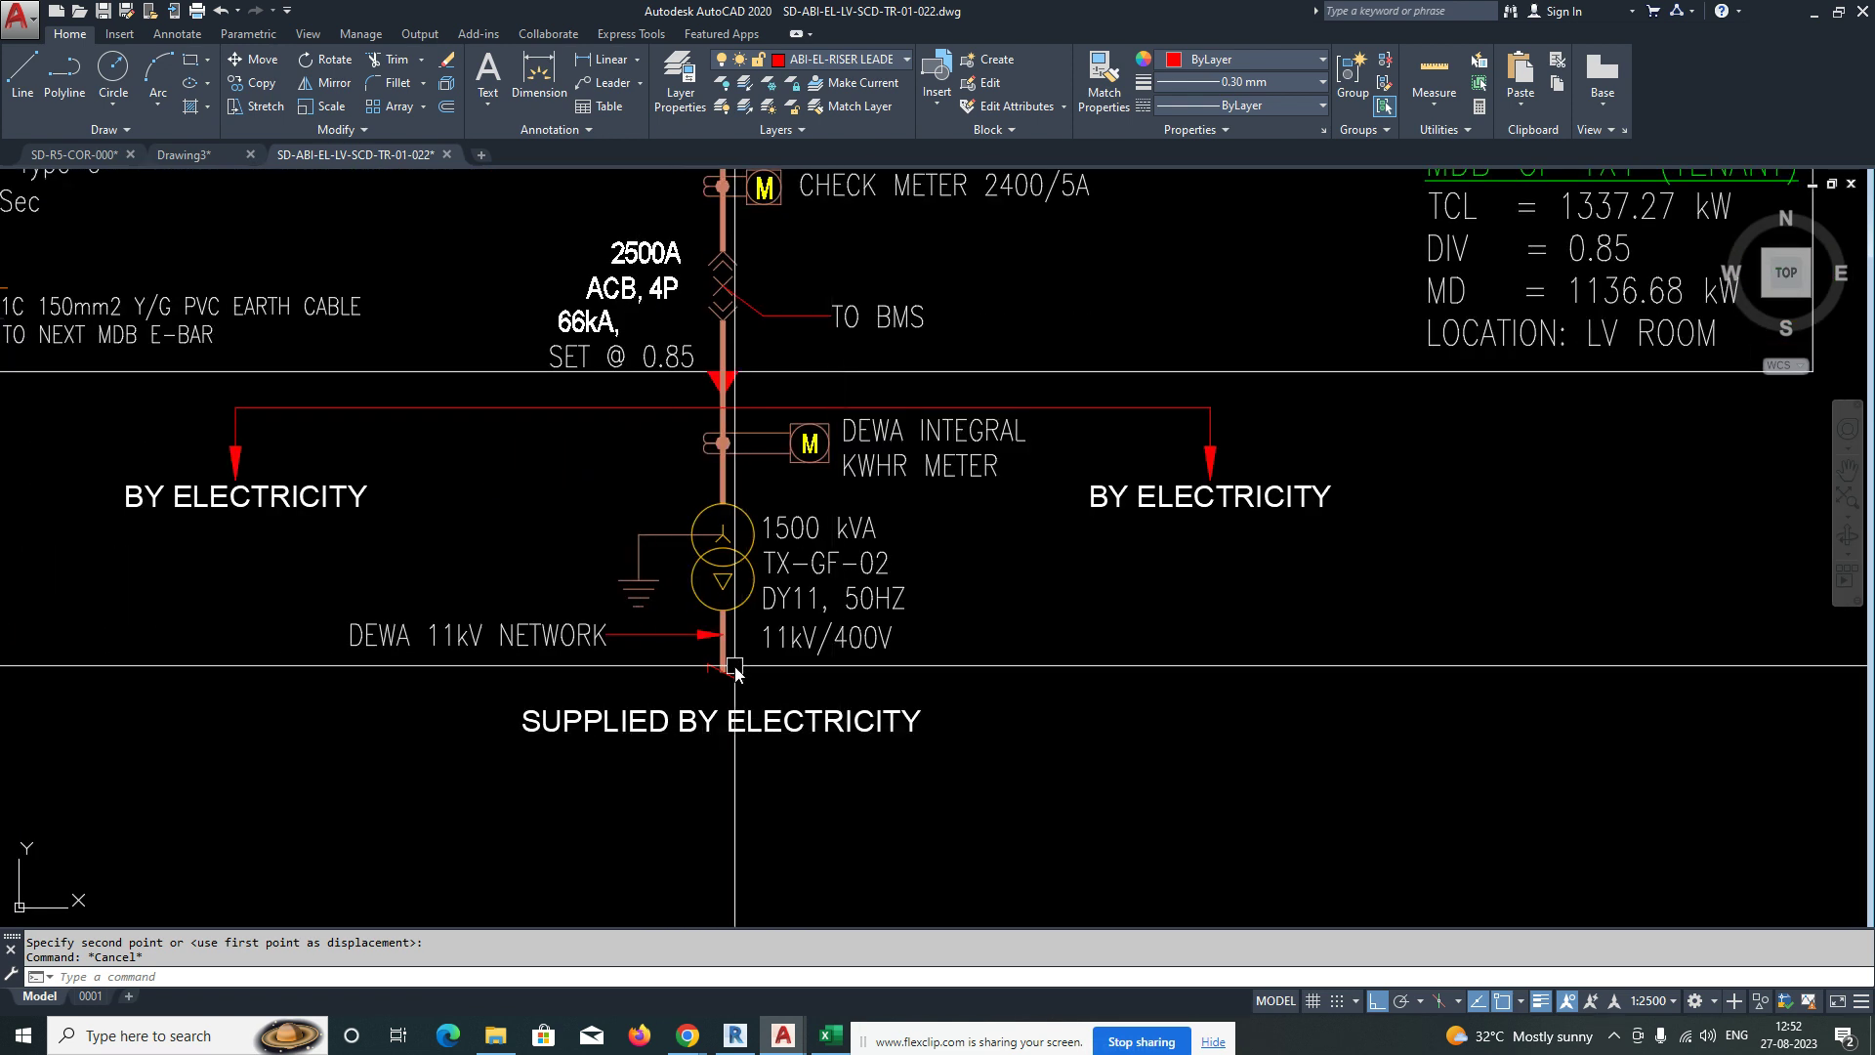
{"action": "scroll", "coordinate": [742, 659], "scroll_direction": "up", "scroll_amount": 3}
{"action": "key", "text": "Escape"}
{"action": "scroll", "coordinate": [745, 676], "scroll_direction": "down", "scroll_amount": 3}
{"action": "mouse_move", "coordinate": [489, 652]}
{"action": "middle_mouse_down"}
{"action": "mouse_move", "coordinate": [498, 699]}
{"action": "mouse_move", "coordinate": [494, 653]}
{"action": "middle_mouse_up"}
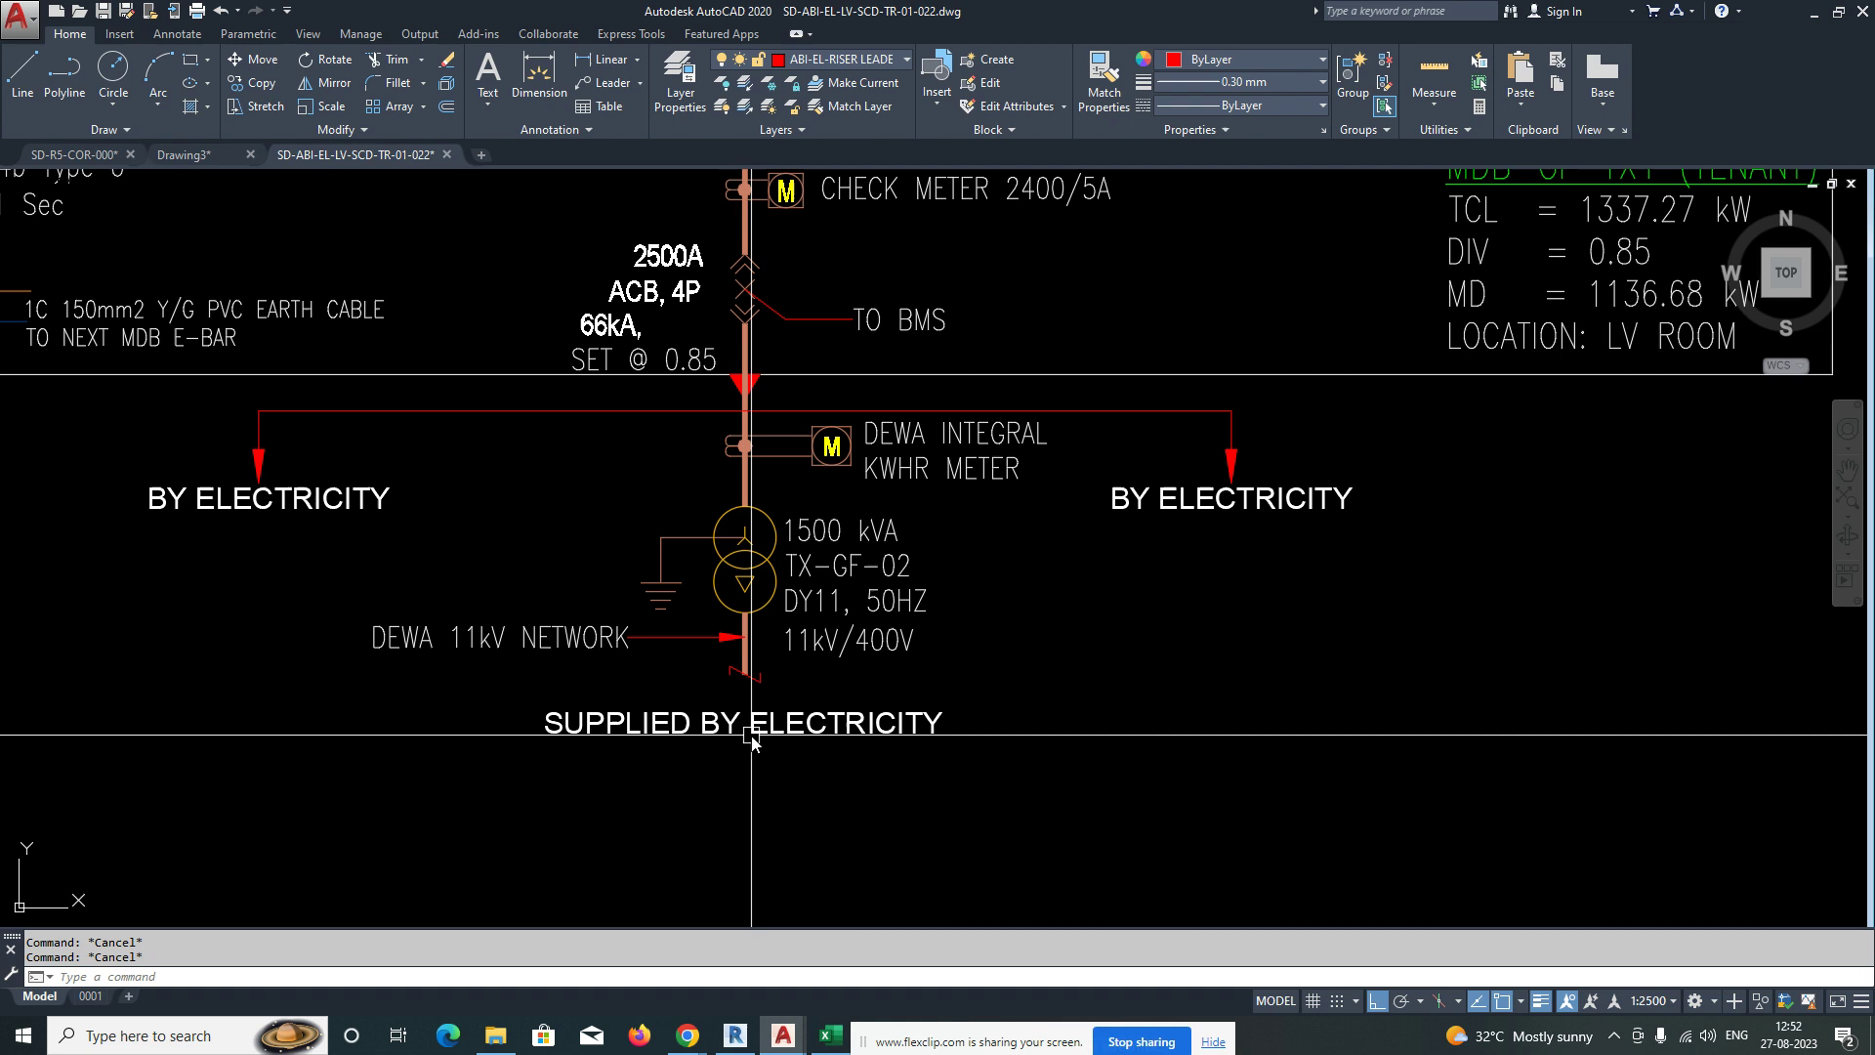
Examine the transformer section of the reference riser, including the 11kV network connection and its cable end symbol.
{"action": "middle_click_drag", "start_coordinate": [418, 607], "coordinate": [343, 691]}
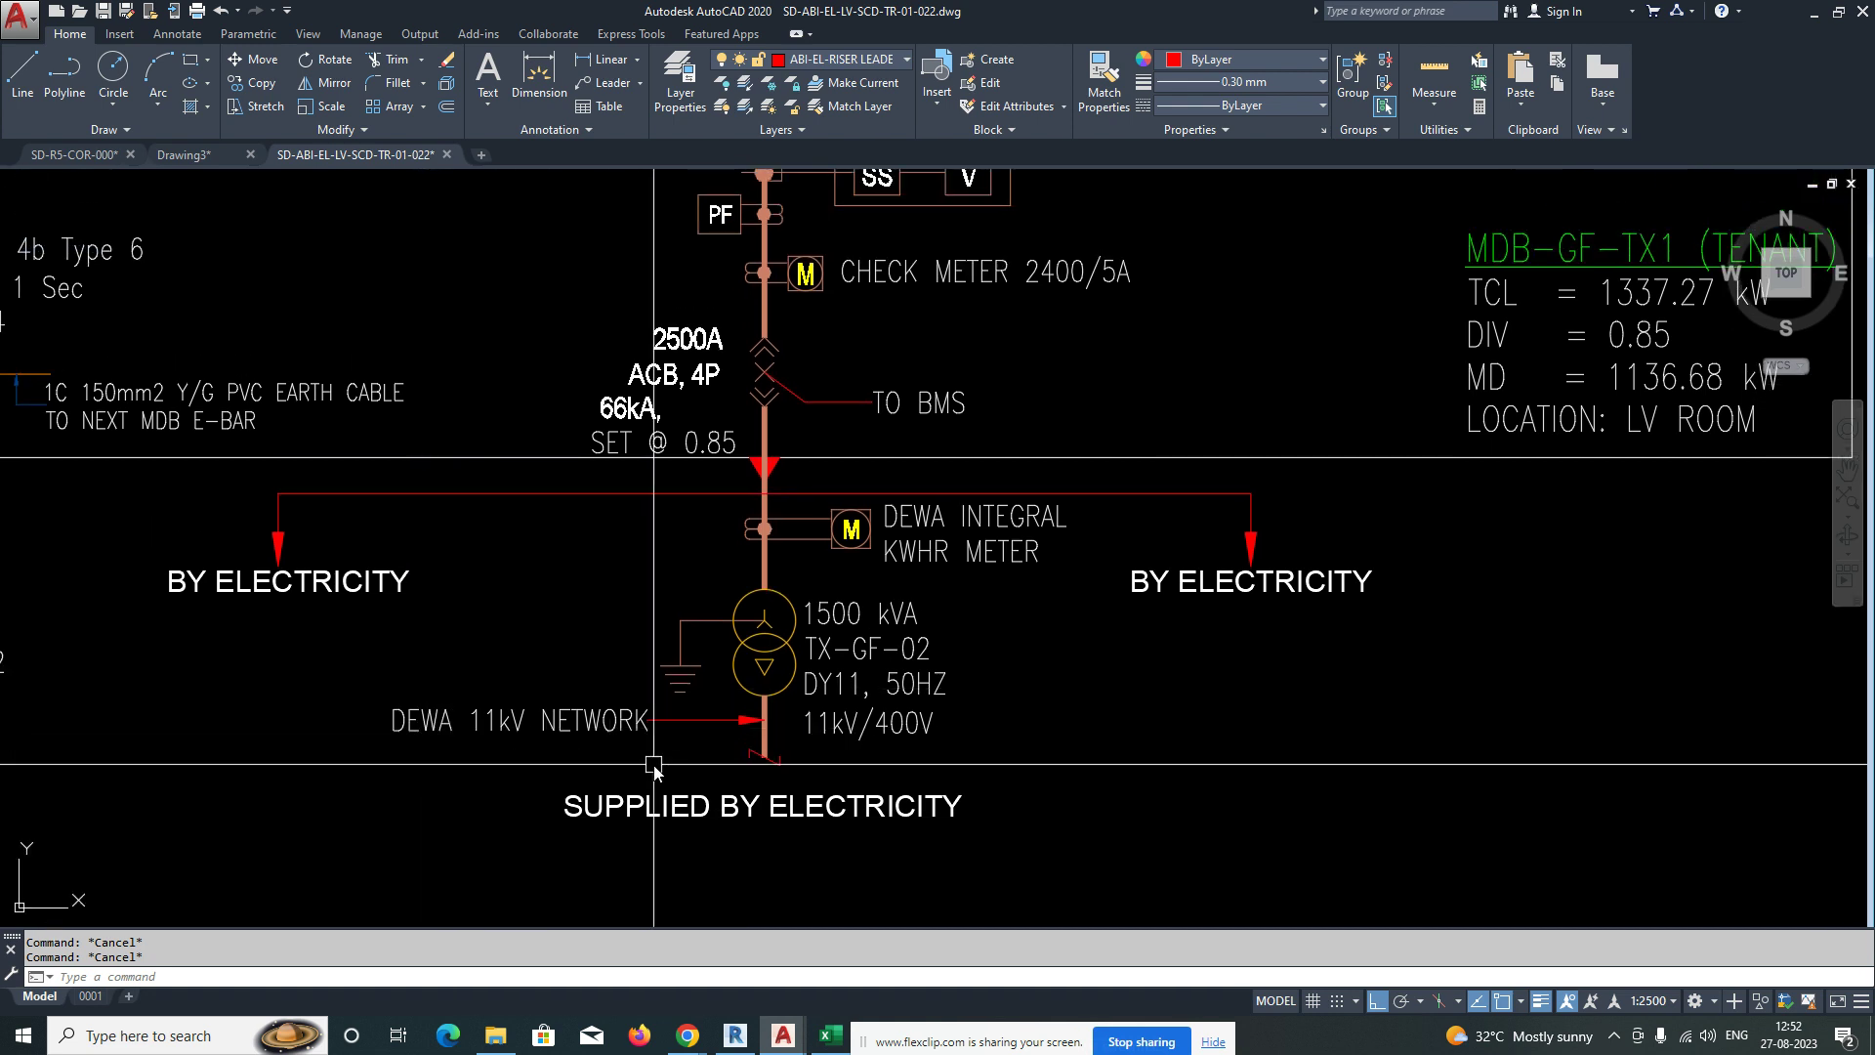
{"action": "scroll", "coordinate": [542, 708], "scroll_direction": "up", "scroll_amount": 2}
{"action": "left_click", "coordinate": [737, 749]}
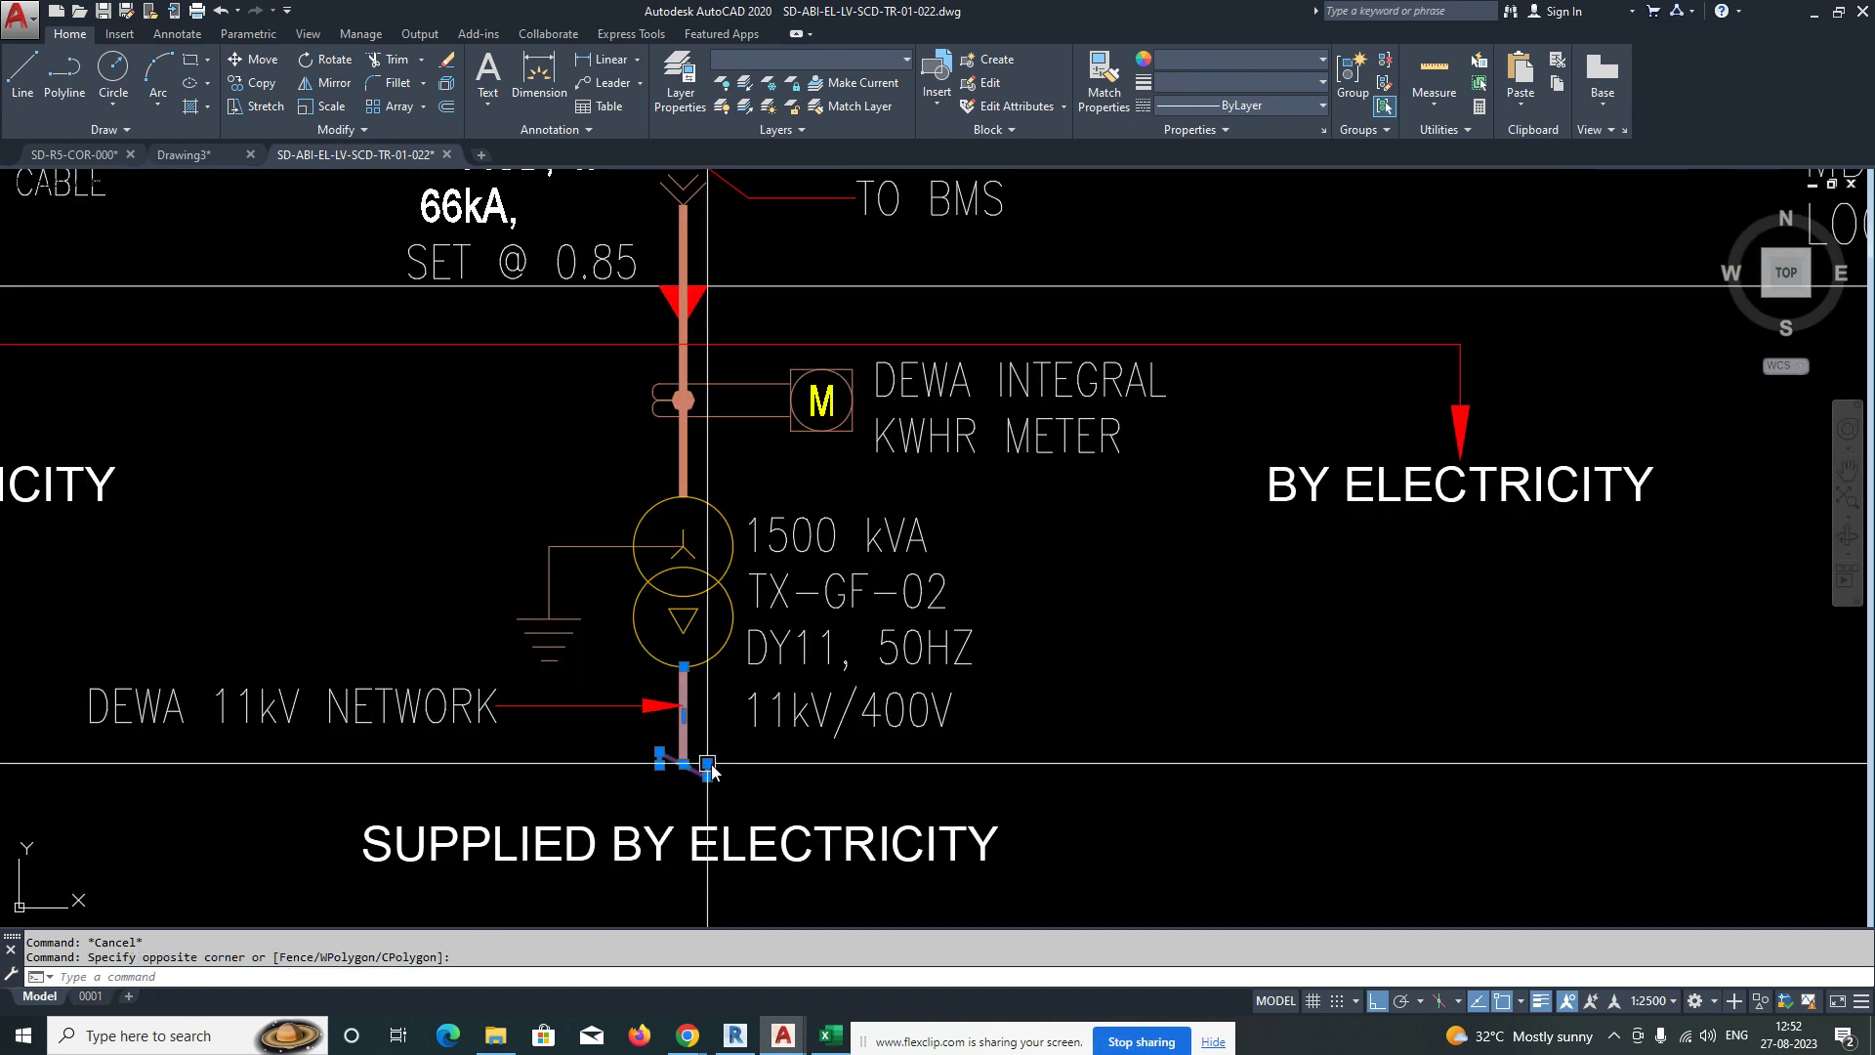
{"action": "key", "text": "Escape"}
{"action": "middle_click_drag", "start_coordinate": [120, 712], "coordinate": [321, 694]}
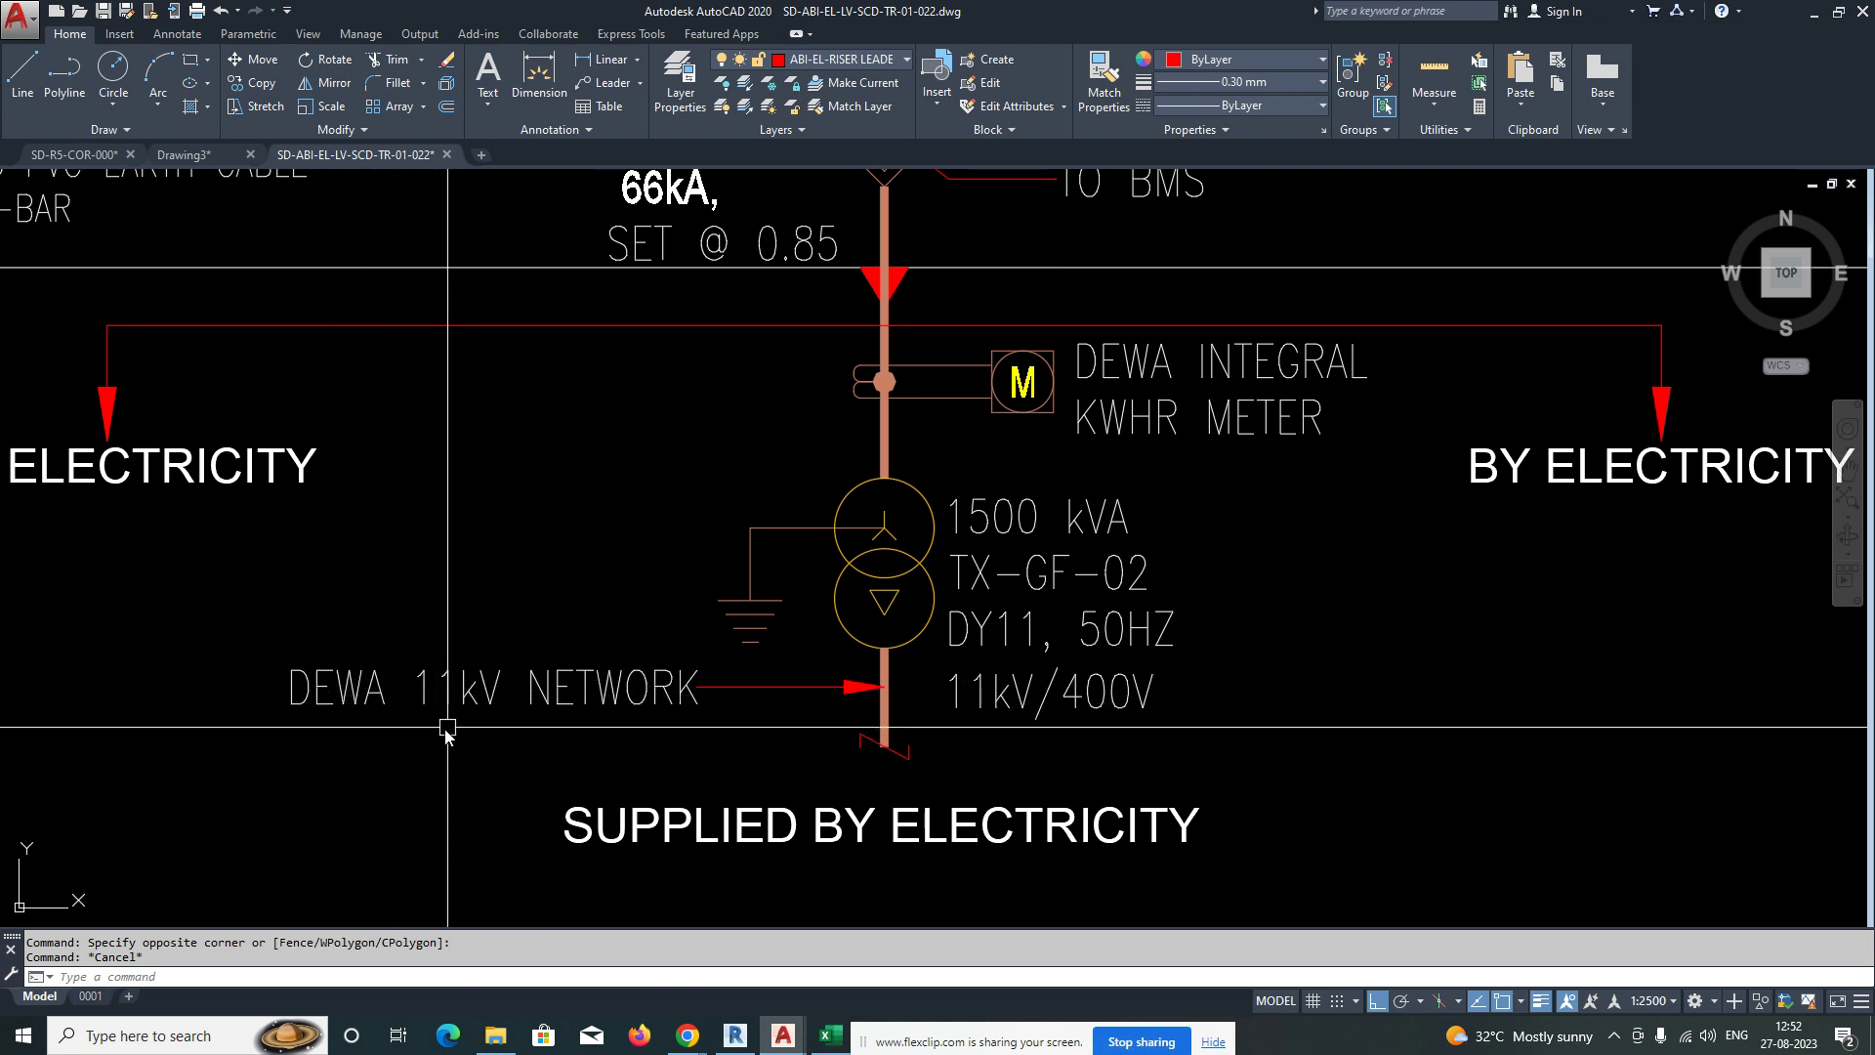
{"action": "mouse_move", "coordinate": [892, 734]}
{"action": "middle_mouse_down"}
{"action": "mouse_move", "coordinate": [838, 661]}
{"action": "mouse_move", "coordinate": [815, 742]}
{"action": "middle_mouse_up"}
{"action": "mouse_move", "coordinate": [944, 624]}
{"action": "middle_mouse_down"}
{"action": "mouse_move", "coordinate": [824, 606]}
{"action": "mouse_move", "coordinate": [837, 668]}
{"action": "middle_mouse_up"}
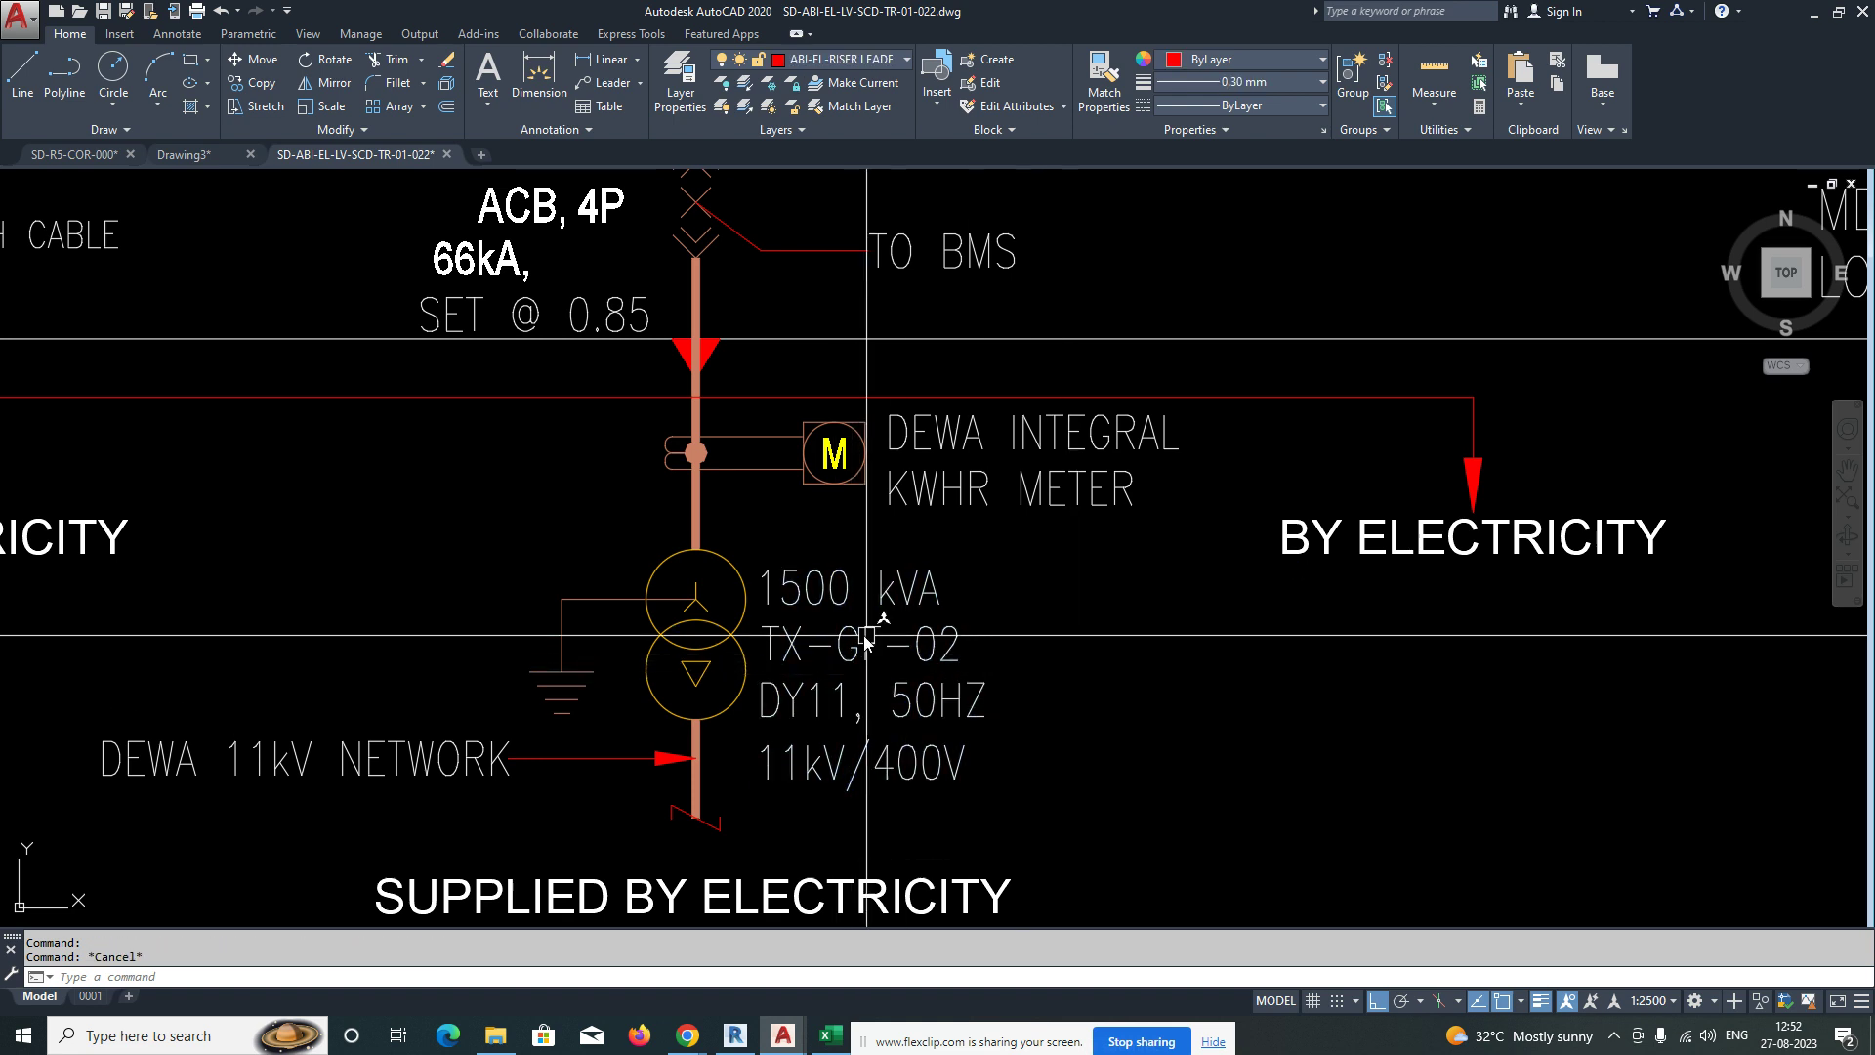
Move the transformer's rating text block slightly right, away from the transformer circles.
{"action": "key", "text": "space"}
{"action": "left_click", "coordinate": [1006, 625]}
{"action": "left_click", "coordinate": [939, 703]}
{"action": "key", "text": "space"}
{"action": "left_click", "coordinate": [1065, 700]}
{"action": "left_click", "coordinate": [1076, 700]}
{"action": "key", "text": "Escape"}
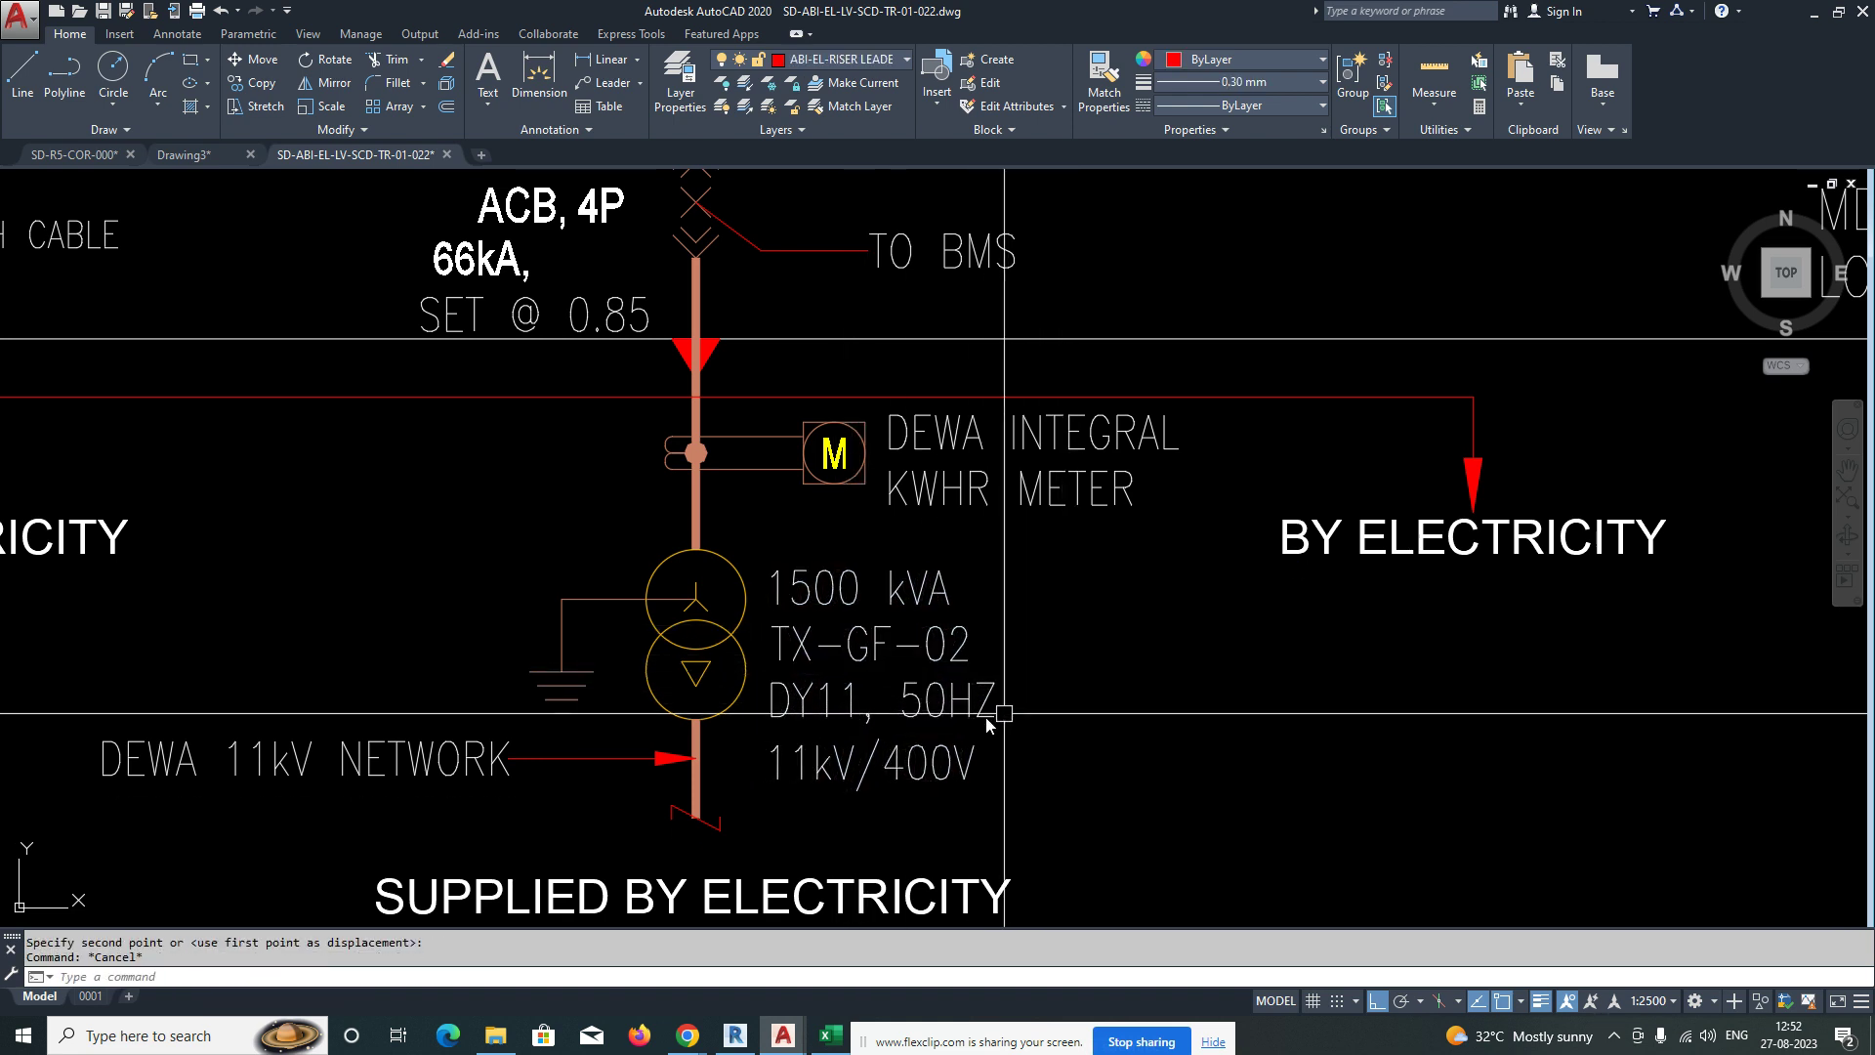
Examine the transformer symbol, its earthing connection and the DEWA integral kWhr meter on the incoming supply.
{"action": "middle_click_drag", "start_coordinate": [885, 682], "coordinate": [886, 729]}
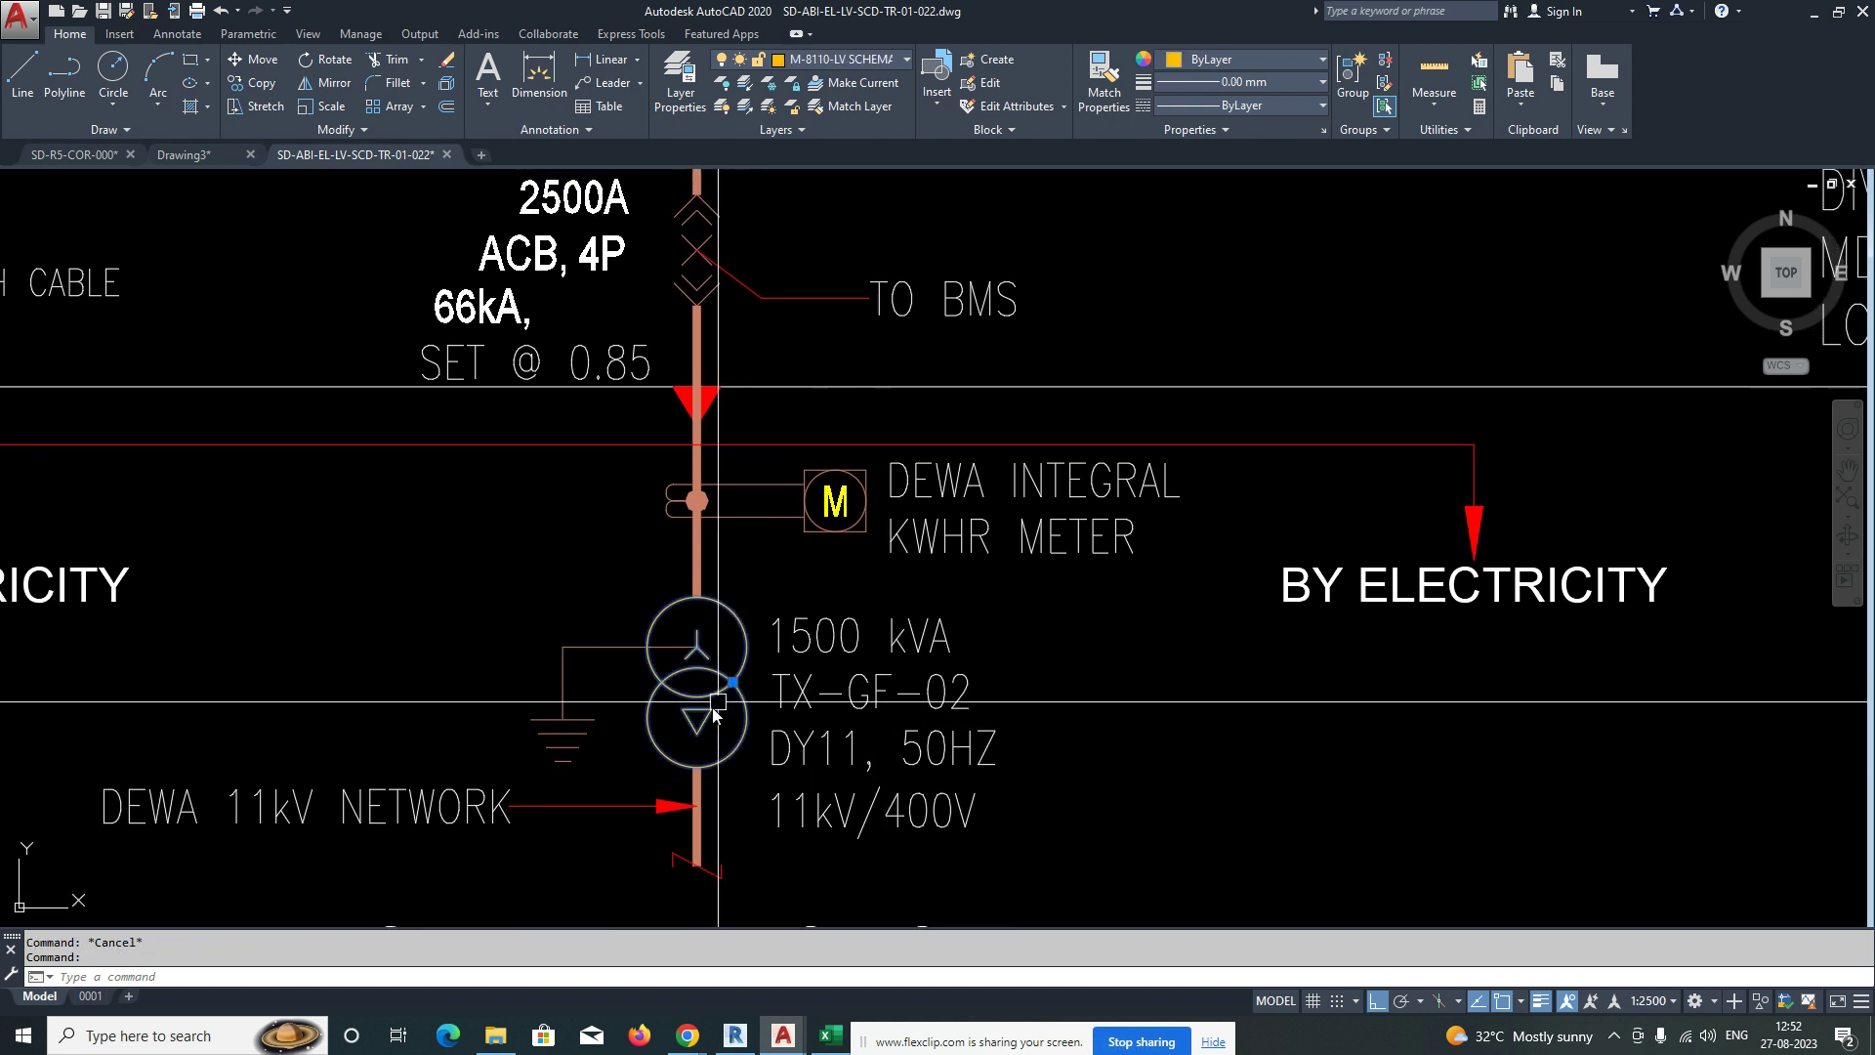
{"action": "middle_click_drag", "start_coordinate": [714, 714], "coordinate": [777, 679]}
{"action": "key", "text": "Escape"}
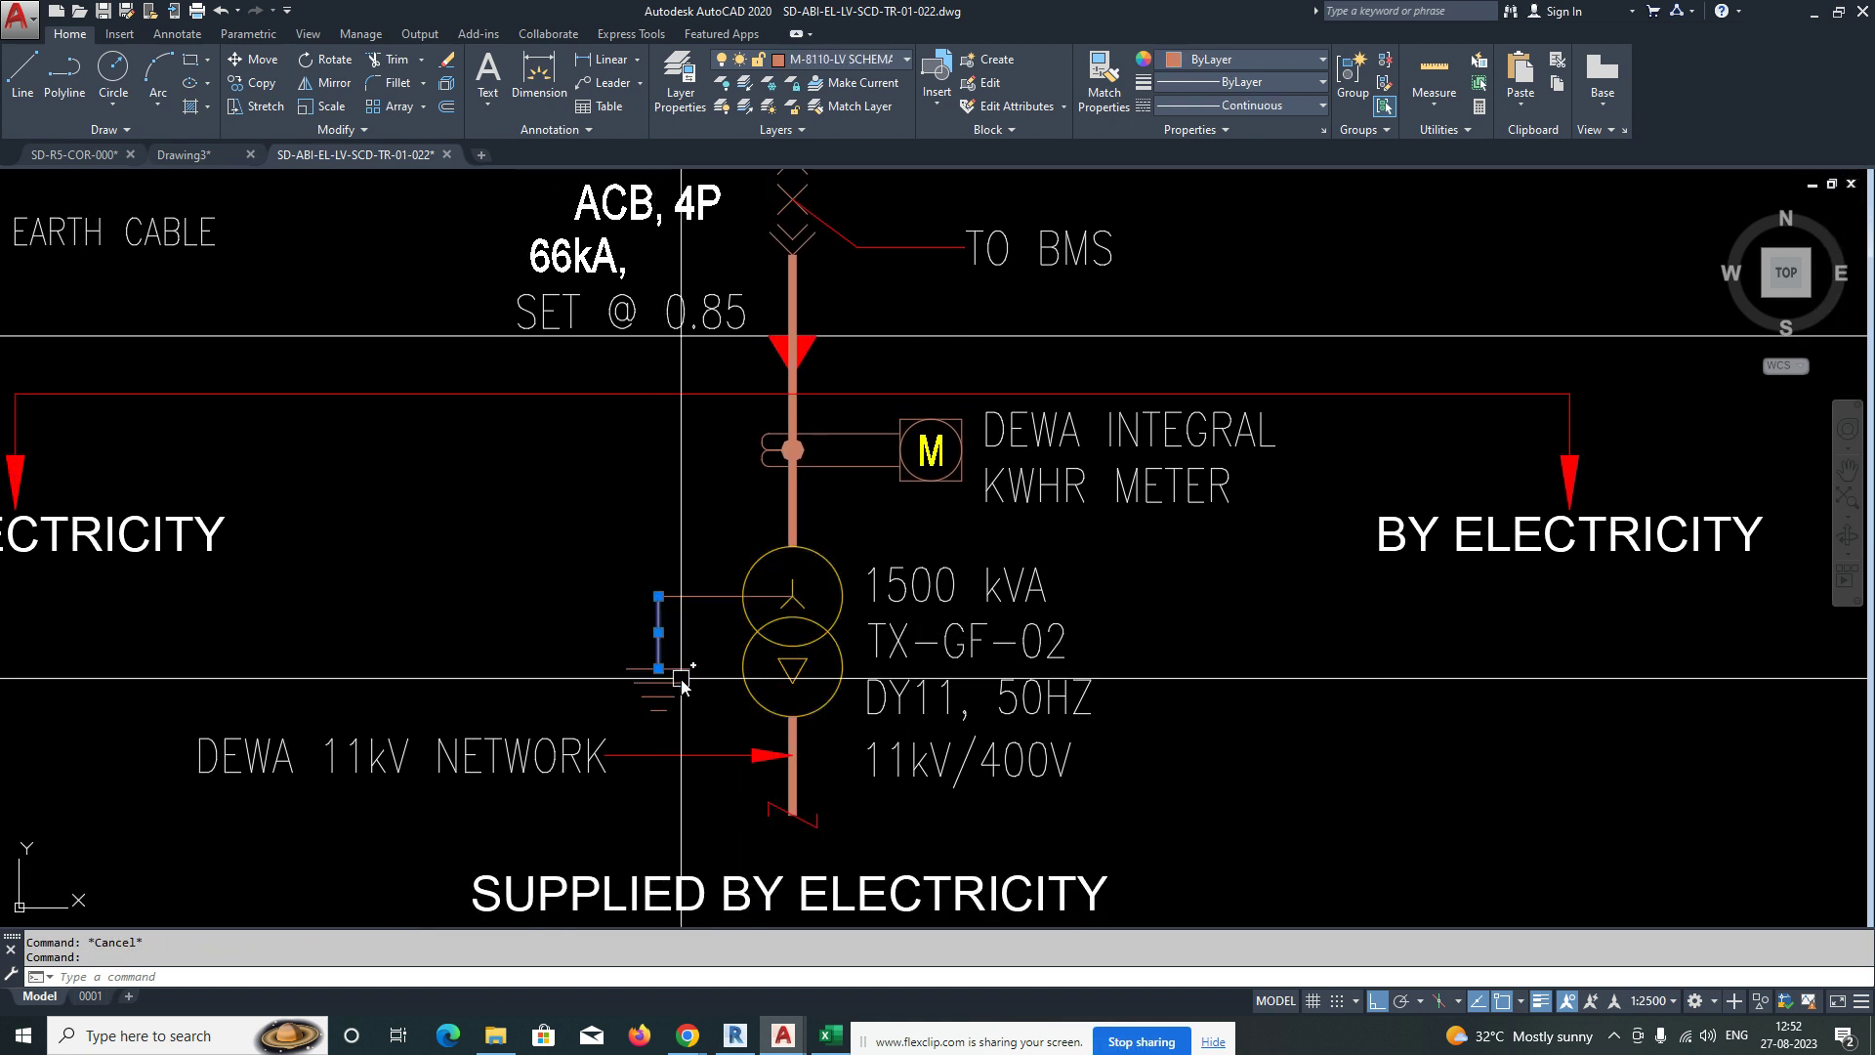
{"action": "key", "text": "Escape"}
{"action": "left_click", "coordinate": [578, 645]}
{"action": "left_click", "coordinate": [697, 718]}
{"action": "key", "text": "Escape"}
{"action": "left_click", "coordinate": [700, 717]}
{"action": "left_click", "coordinate": [601, 602]}
{"action": "key", "text": "Escape"}
{"action": "middle_click_drag", "start_coordinate": [693, 596], "coordinate": [687, 586]}
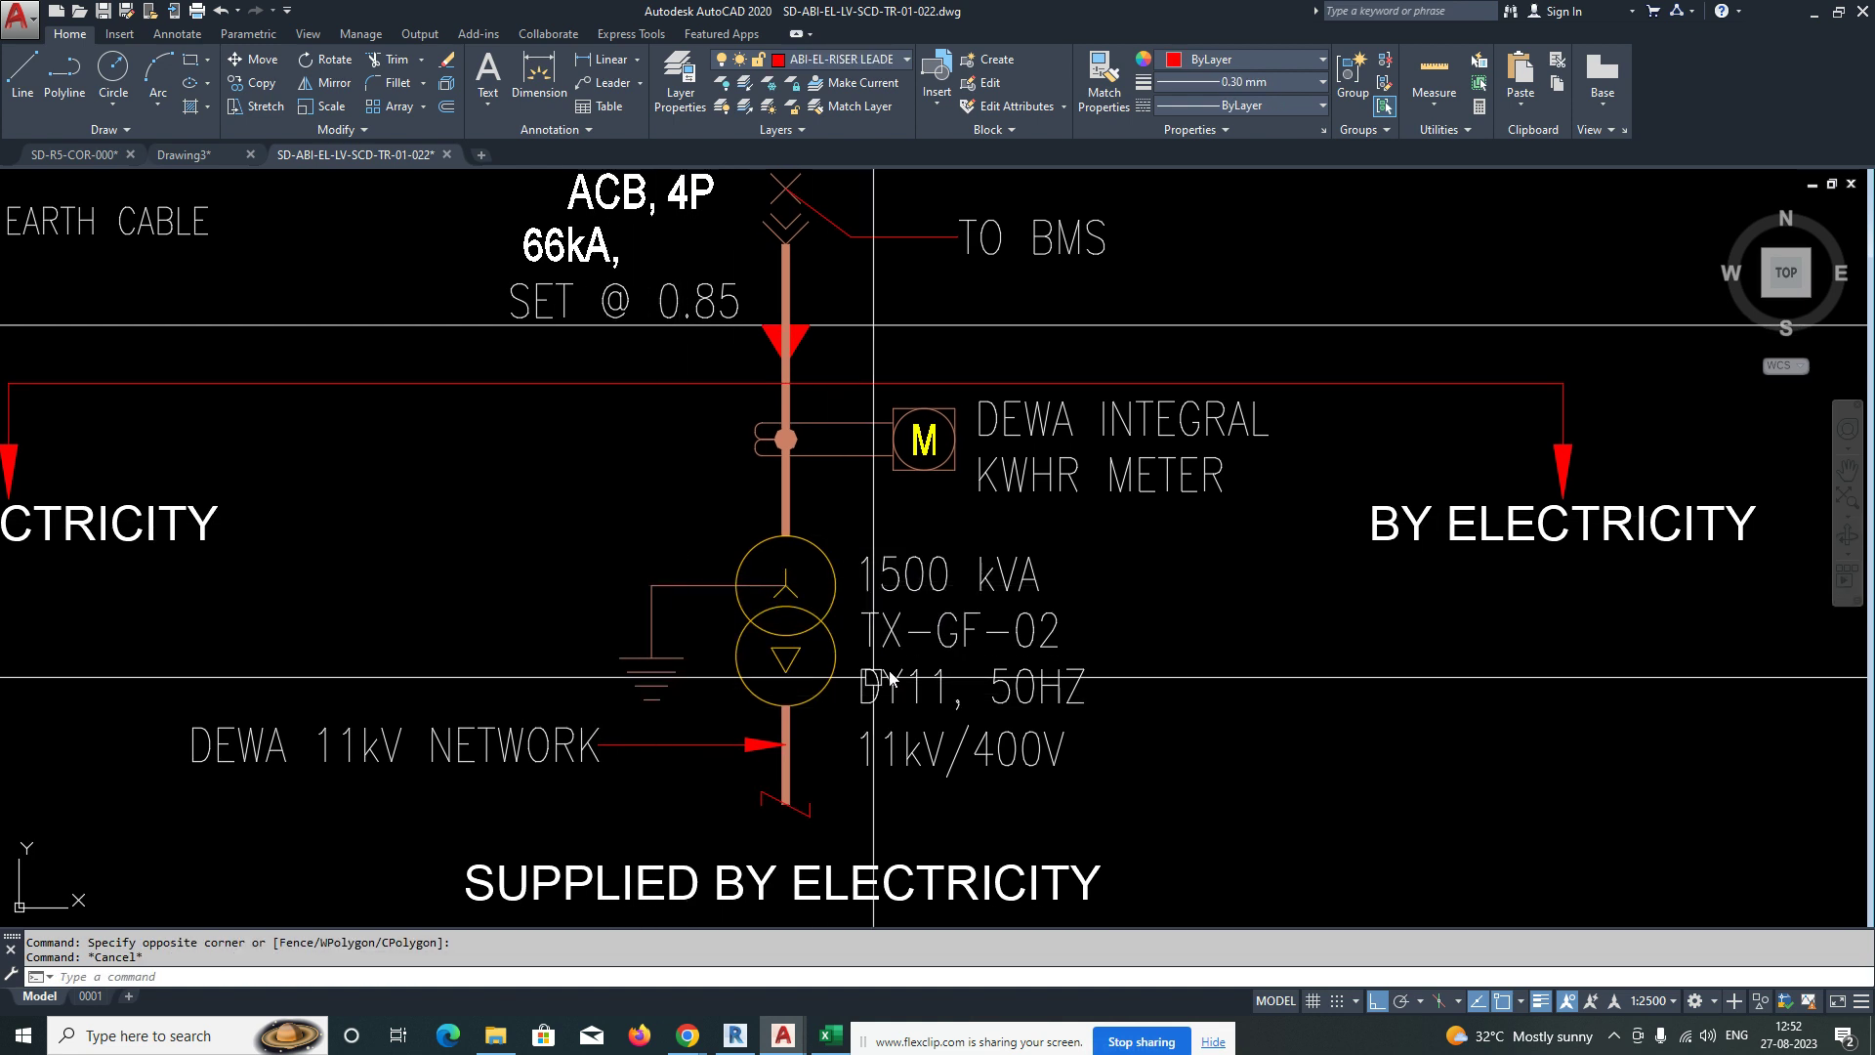
{"action": "middle_click_drag", "start_coordinate": [928, 527], "coordinate": [891, 680]}
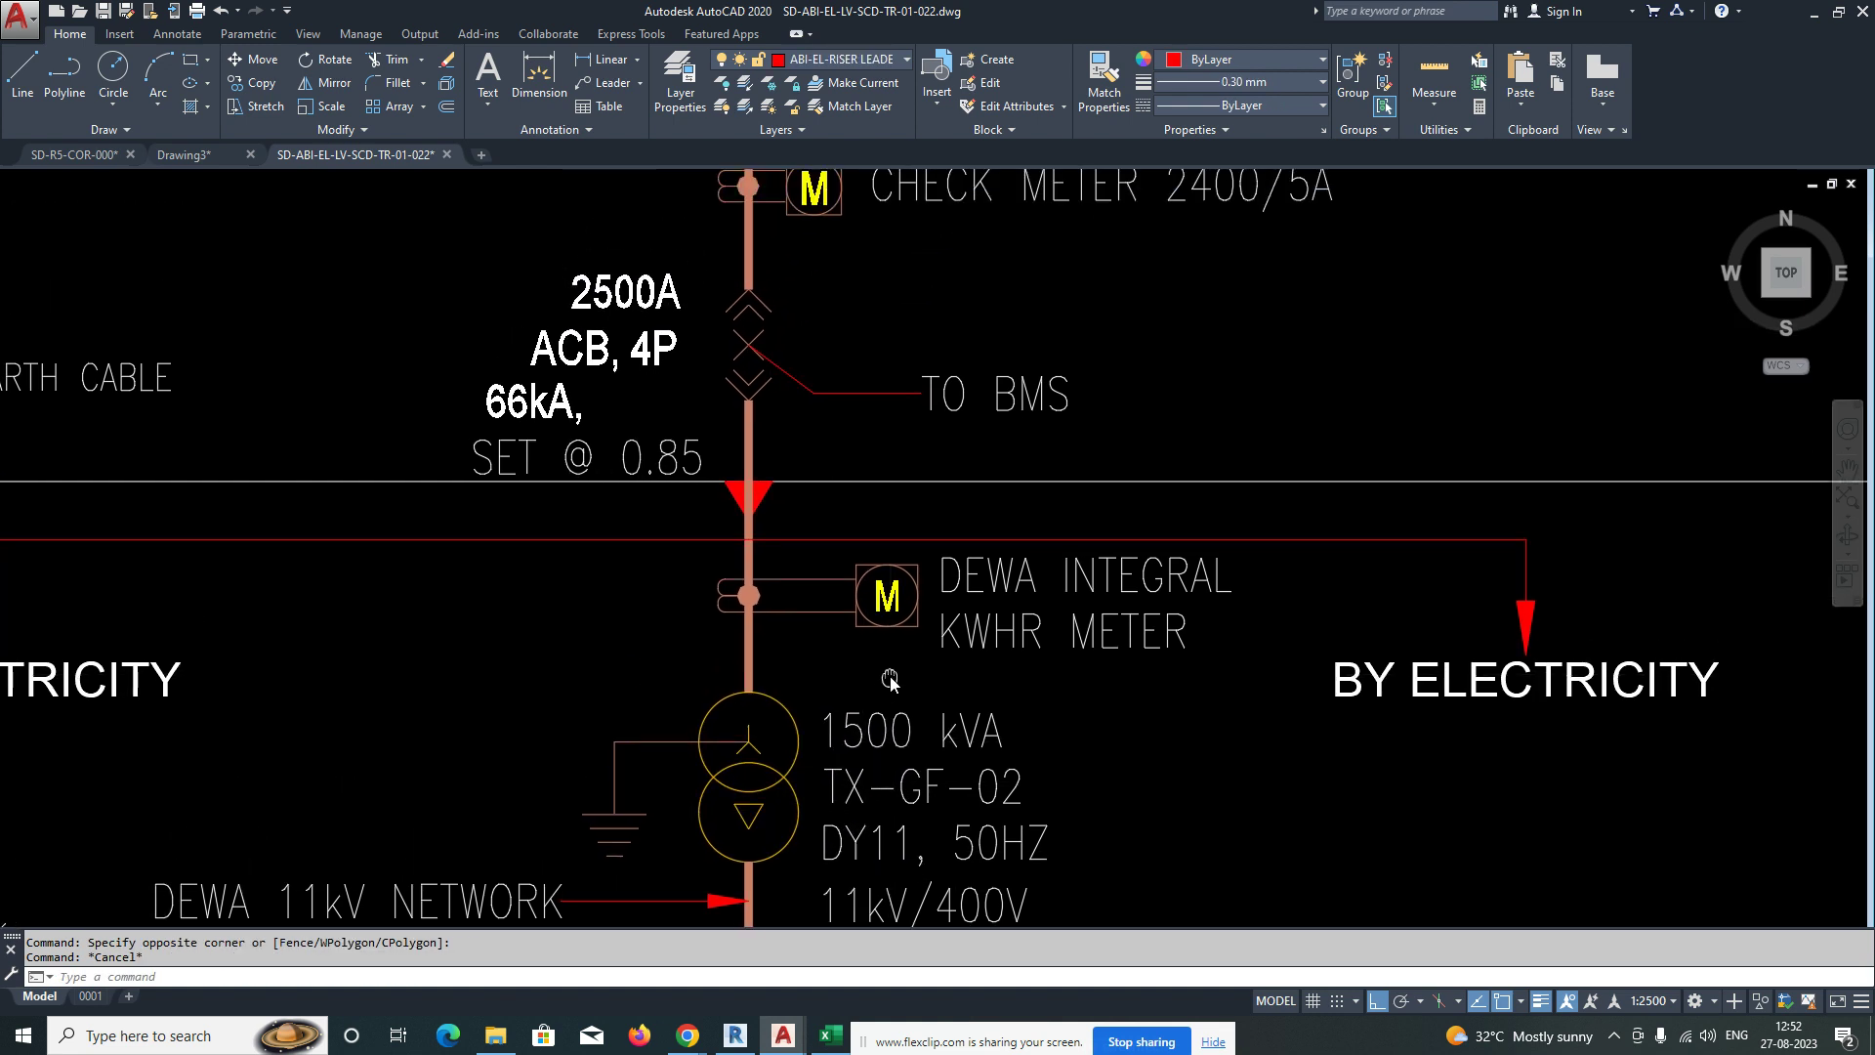
{"action": "left_click", "coordinate": [1236, 685]}
{"action": "left_click", "coordinate": [818, 573]}
{"action": "key", "text": "Escape"}
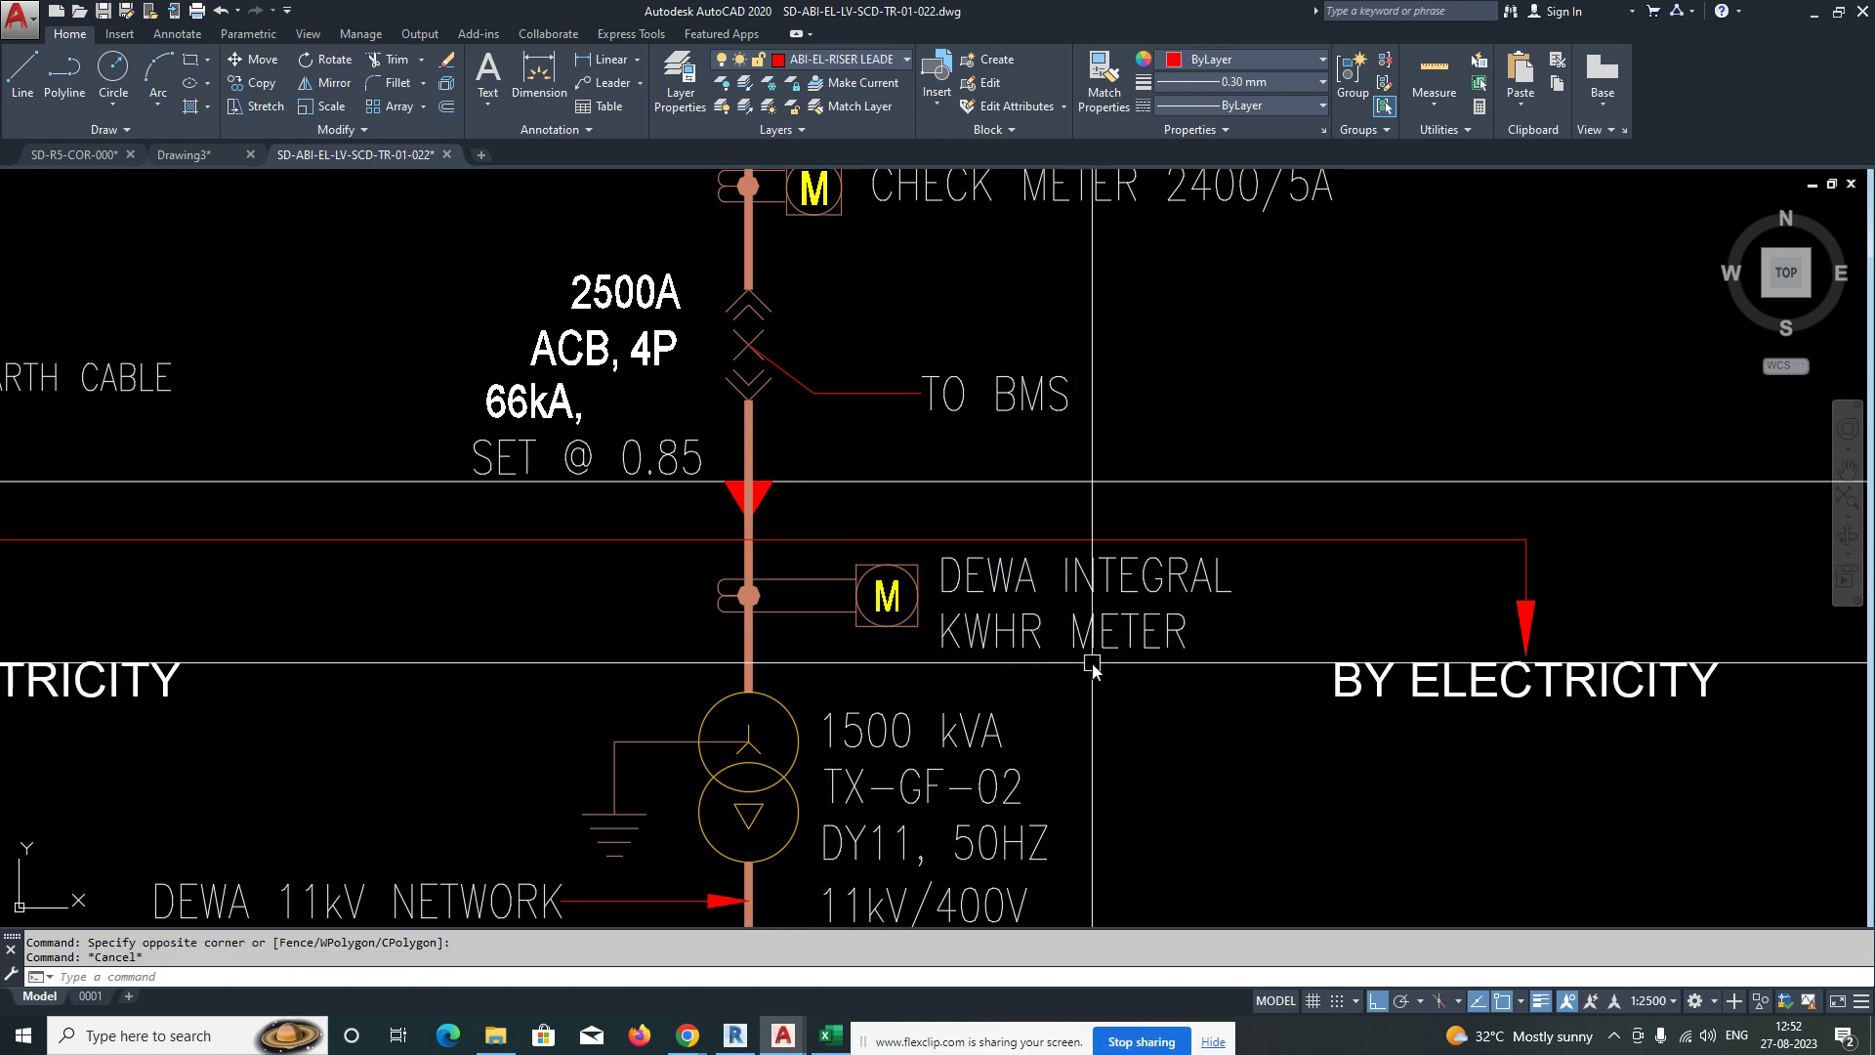
{"action": "scroll", "coordinate": [889, 615], "scroll_direction": "down", "scroll_amount": 3}
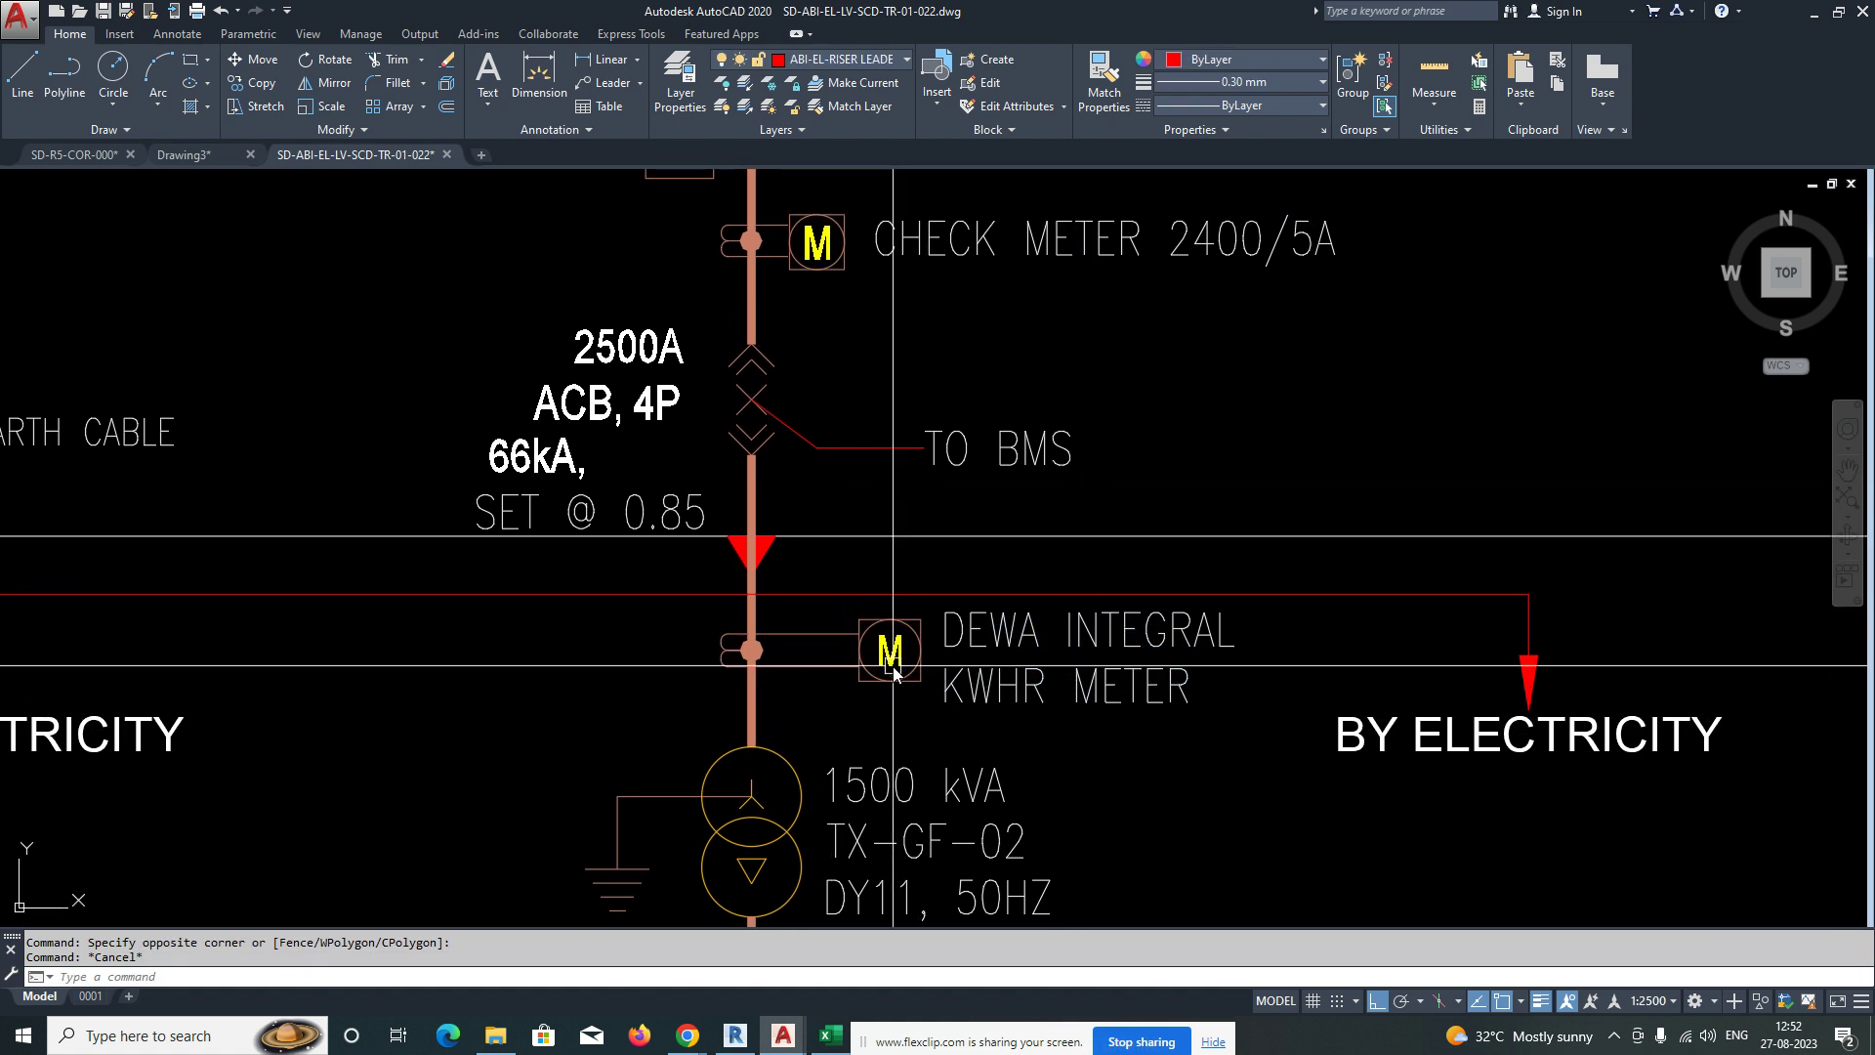
Examine the E-BAR and the 1C 150mm2 earth cable labels in the reference riser.
{"action": "middle_click_drag", "start_coordinate": [667, 714], "coordinate": [725, 695]}
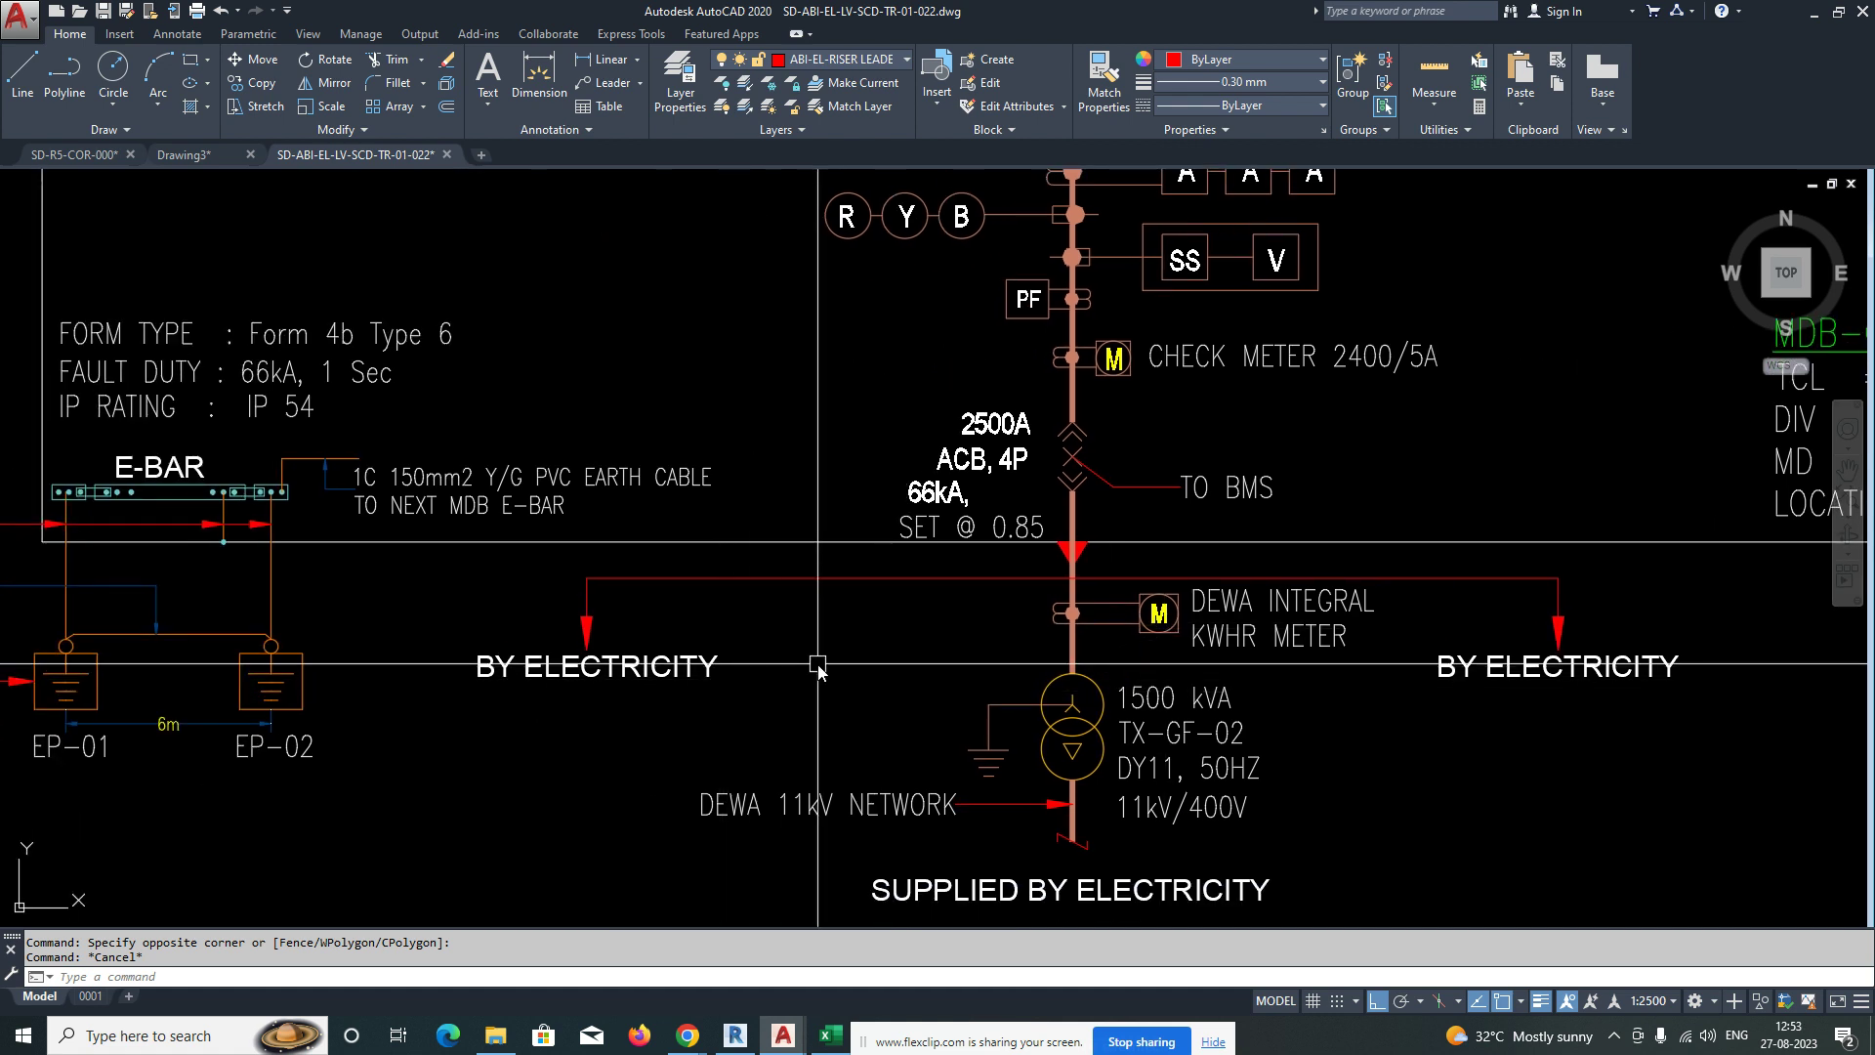
{"action": "middle_click_drag", "start_coordinate": [1002, 599], "coordinate": [900, 683]}
{"action": "scroll", "coordinate": [894, 689], "scroll_direction": "down", "scroll_amount": 2}
{"action": "middle_click_drag", "start_coordinate": [429, 694], "coordinate": [703, 657]}
{"action": "scroll", "coordinate": [607, 594], "scroll_direction": "up", "scroll_amount": 2}
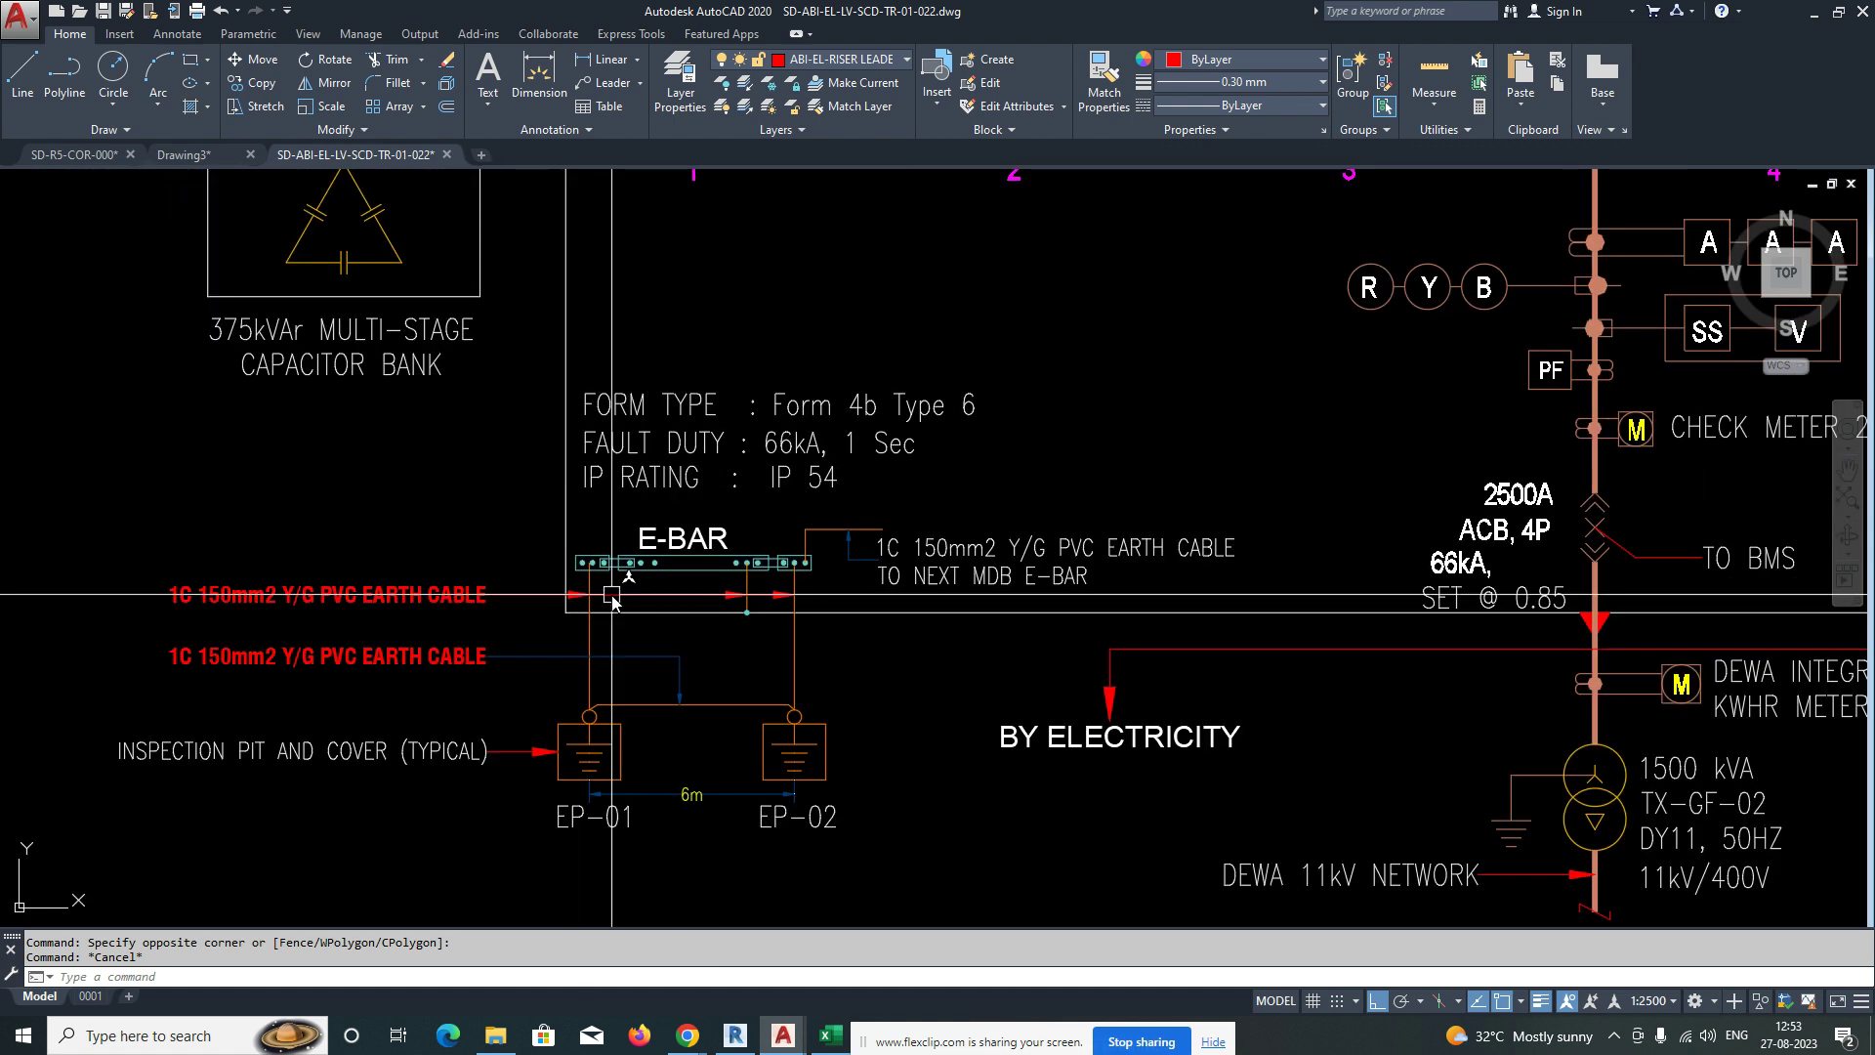
{"action": "middle_click_drag", "start_coordinate": [612, 598], "coordinate": [760, 583]}
{"action": "scroll", "coordinate": [417, 587], "scroll_direction": "up", "scroll_amount": 2}
{"action": "middle_click_drag", "start_coordinate": [551, 486], "coordinate": [736, 472]}
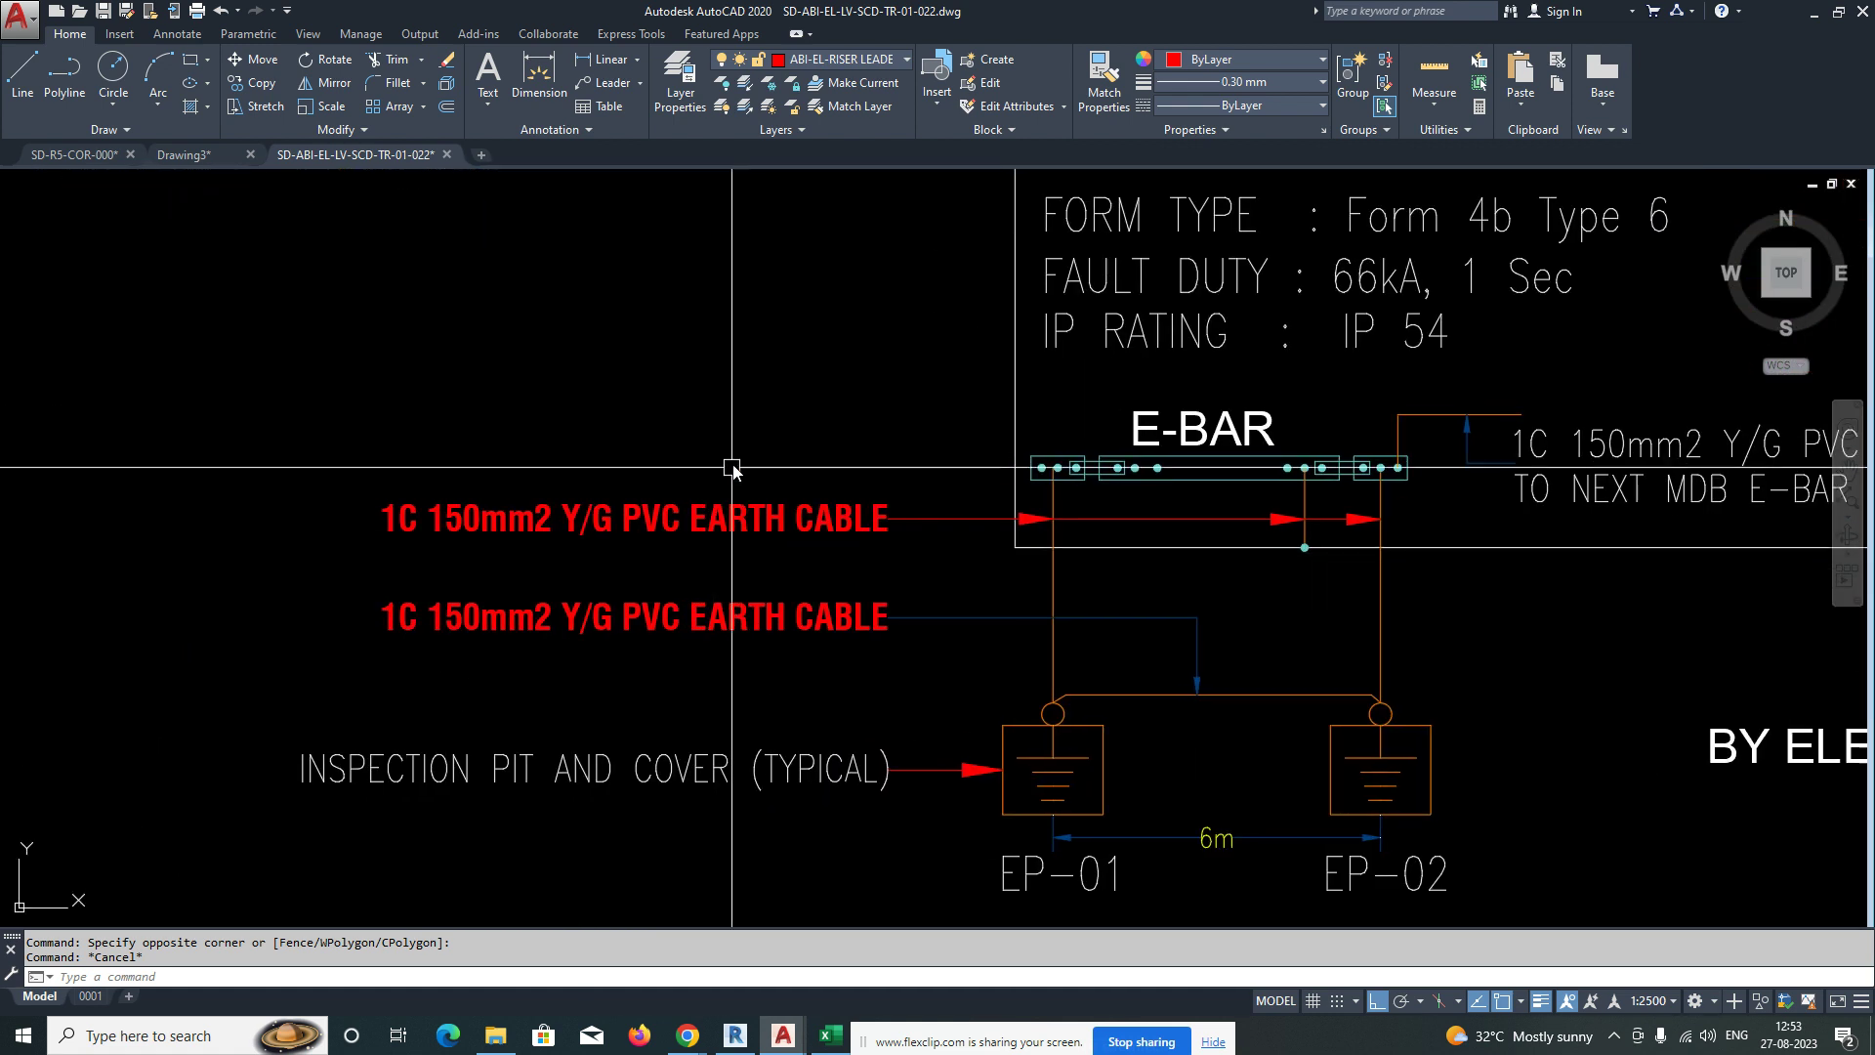
{"action": "left_click", "coordinate": [775, 473]}
{"action": "left_click", "coordinate": [601, 666]}
{"action": "key", "text": "Escape"}
{"action": "left_click", "coordinate": [794, 456]}
{"action": "left_click", "coordinate": [609, 639]}
{"action": "scroll", "coordinate": [591, 630], "scroll_direction": "down", "scroll_amount": 4}
{"action": "key", "text": "Escape"}
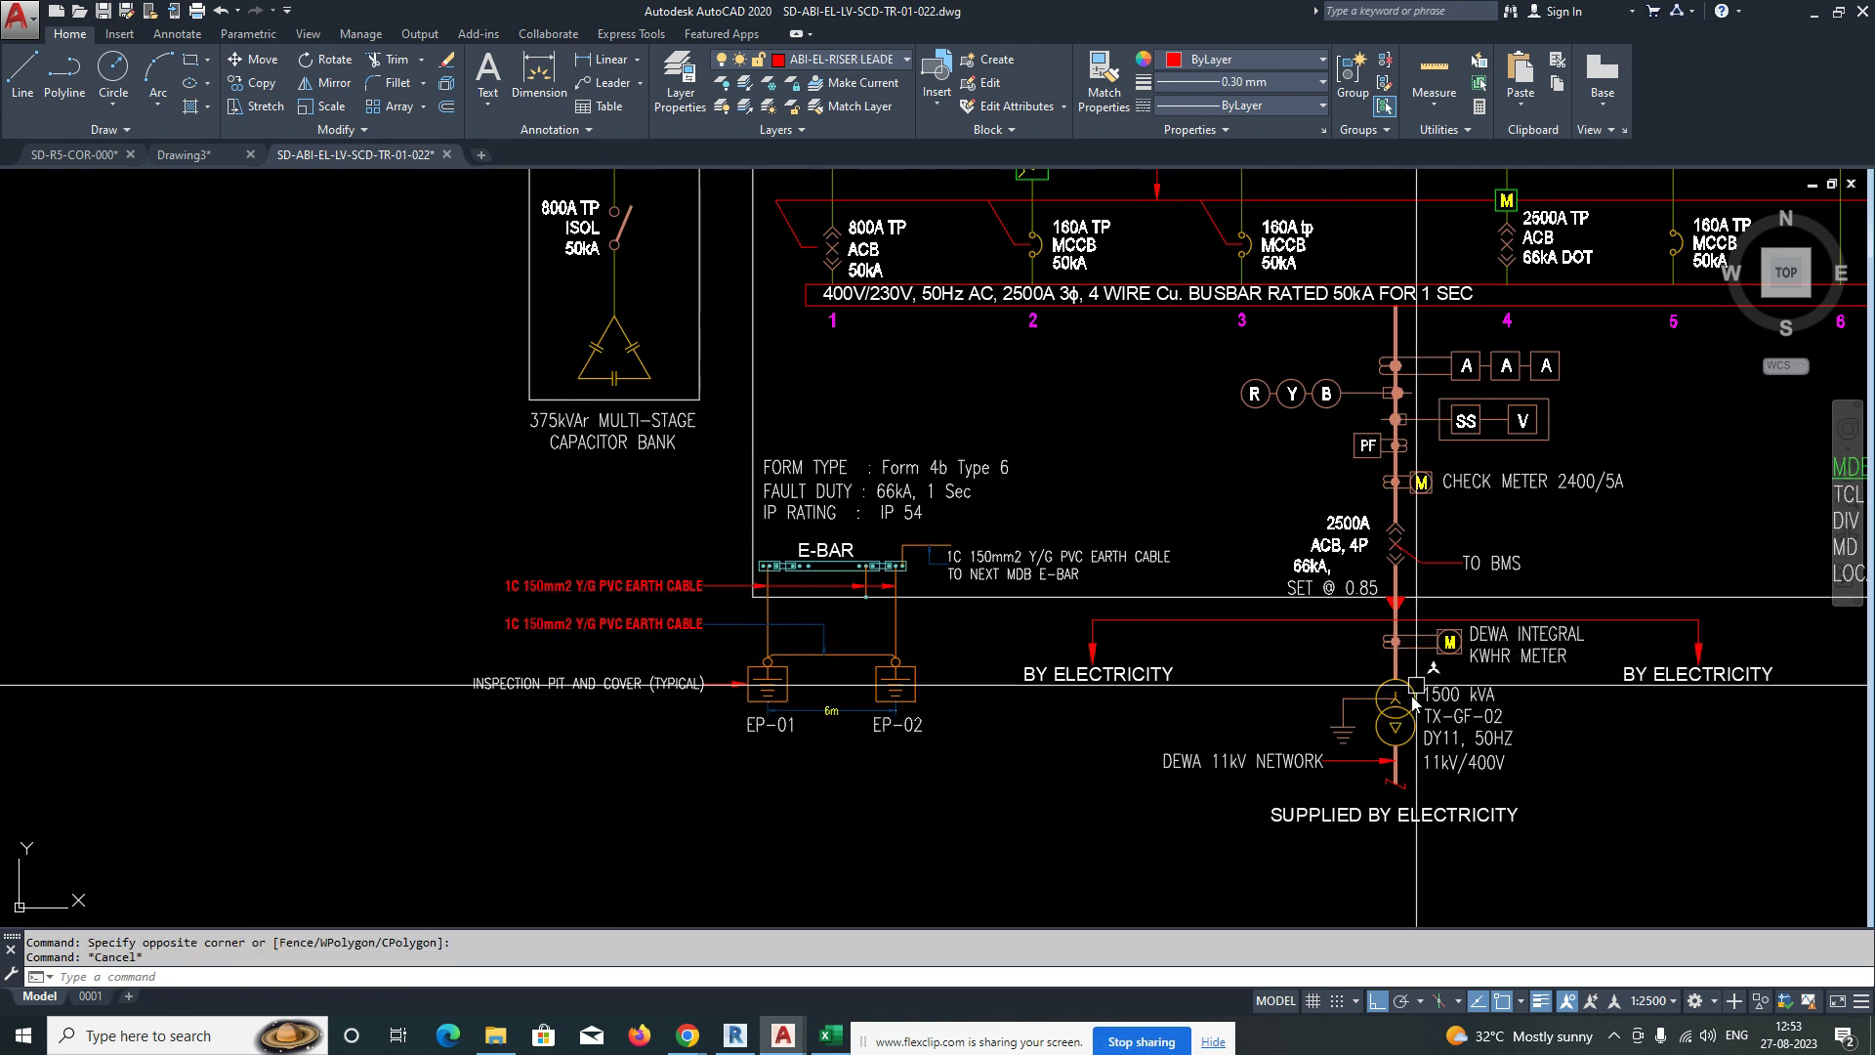
Examine earth pits EP-01 and EP-02 and the earth cable note leading to the next MDB E-BAR.
{"action": "scroll", "coordinate": [1484, 729], "scroll_direction": "up", "scroll_amount": 4}
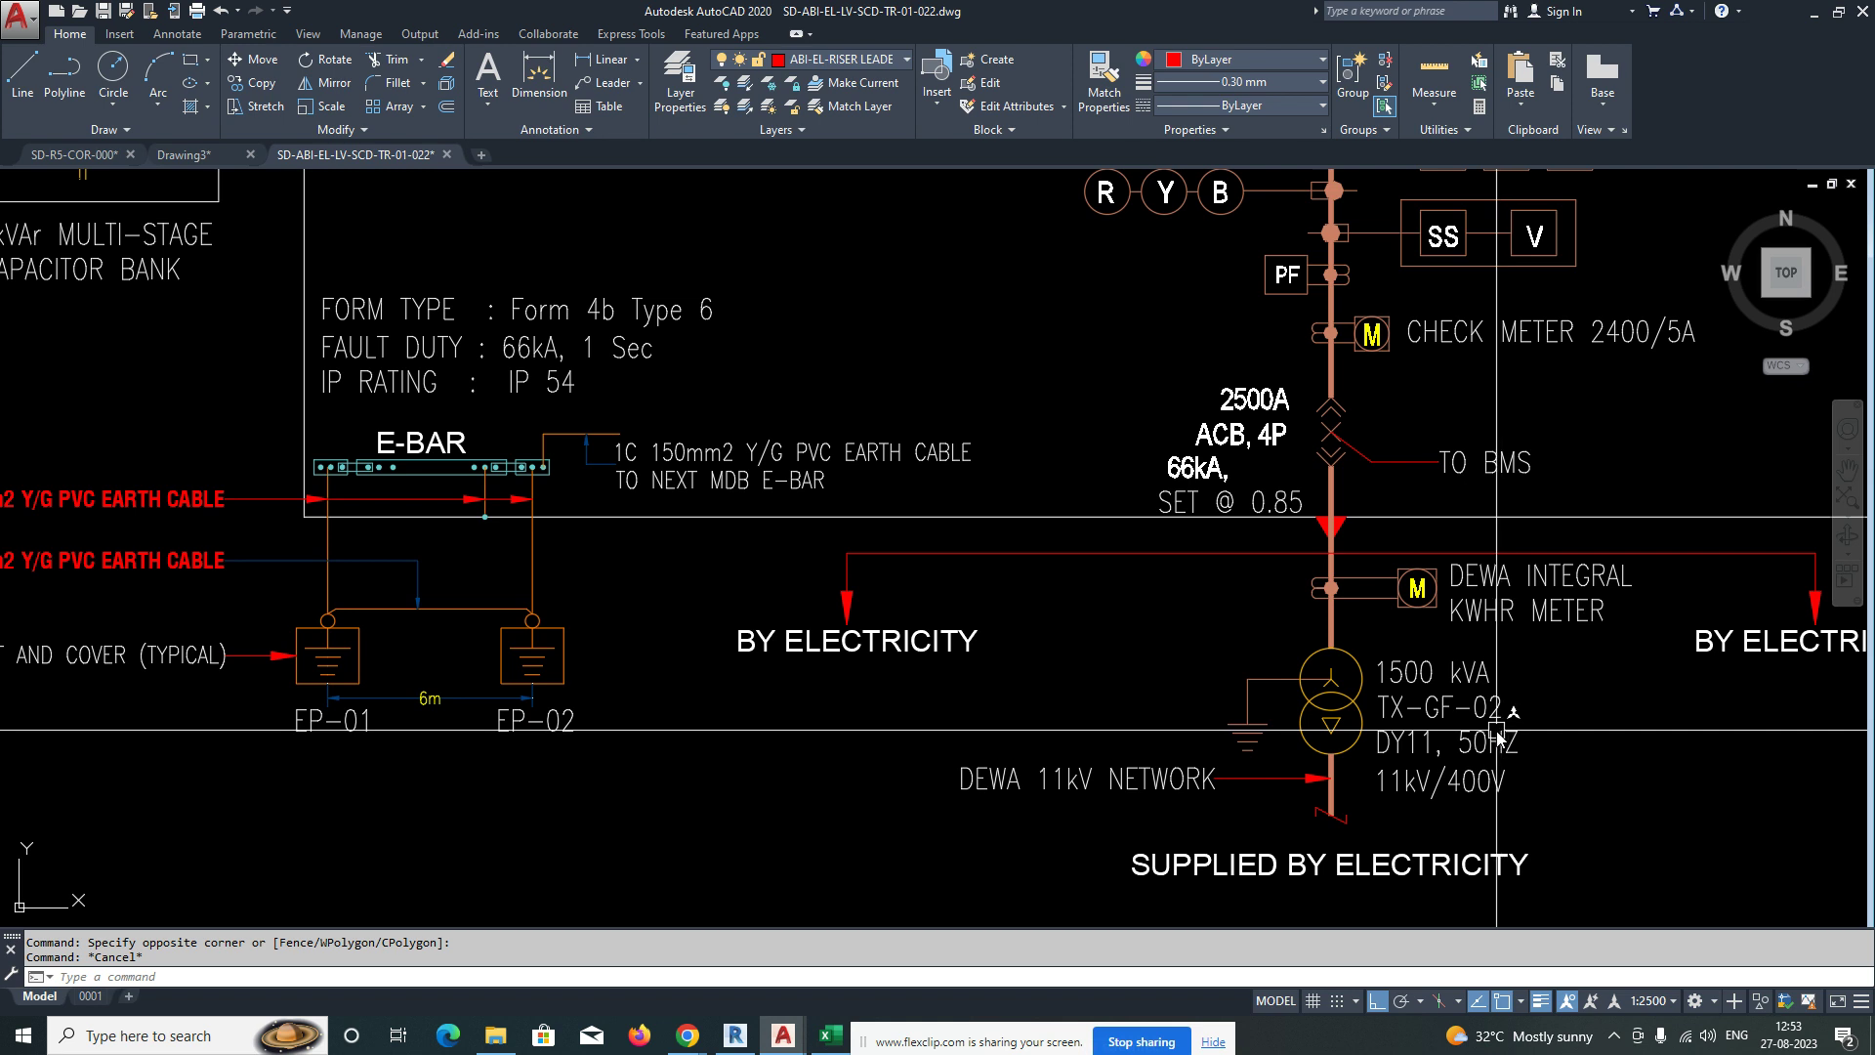
{"action": "scroll", "coordinate": [1396, 722], "scroll_direction": "down", "scroll_amount": 4}
{"action": "scroll", "coordinate": [732, 566], "scroll_direction": "up", "scroll_amount": 2}
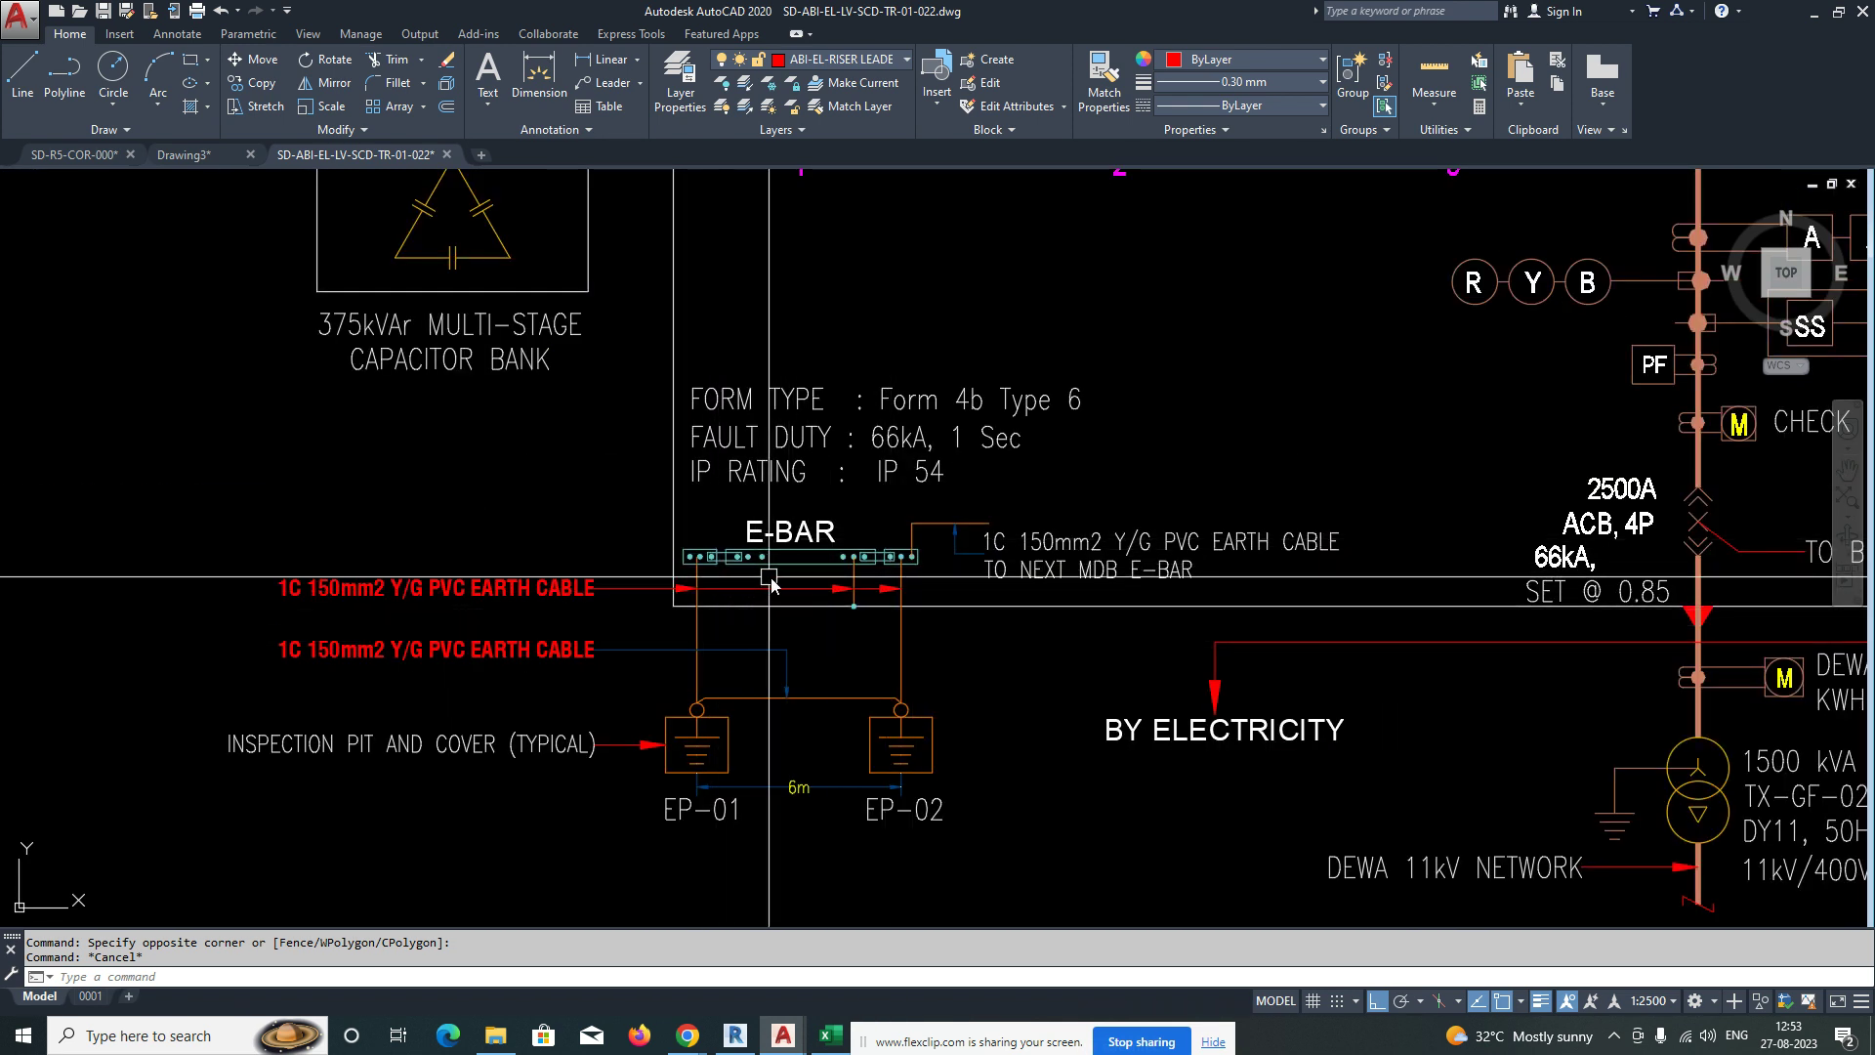
{"action": "left_click", "coordinate": [621, 495]}
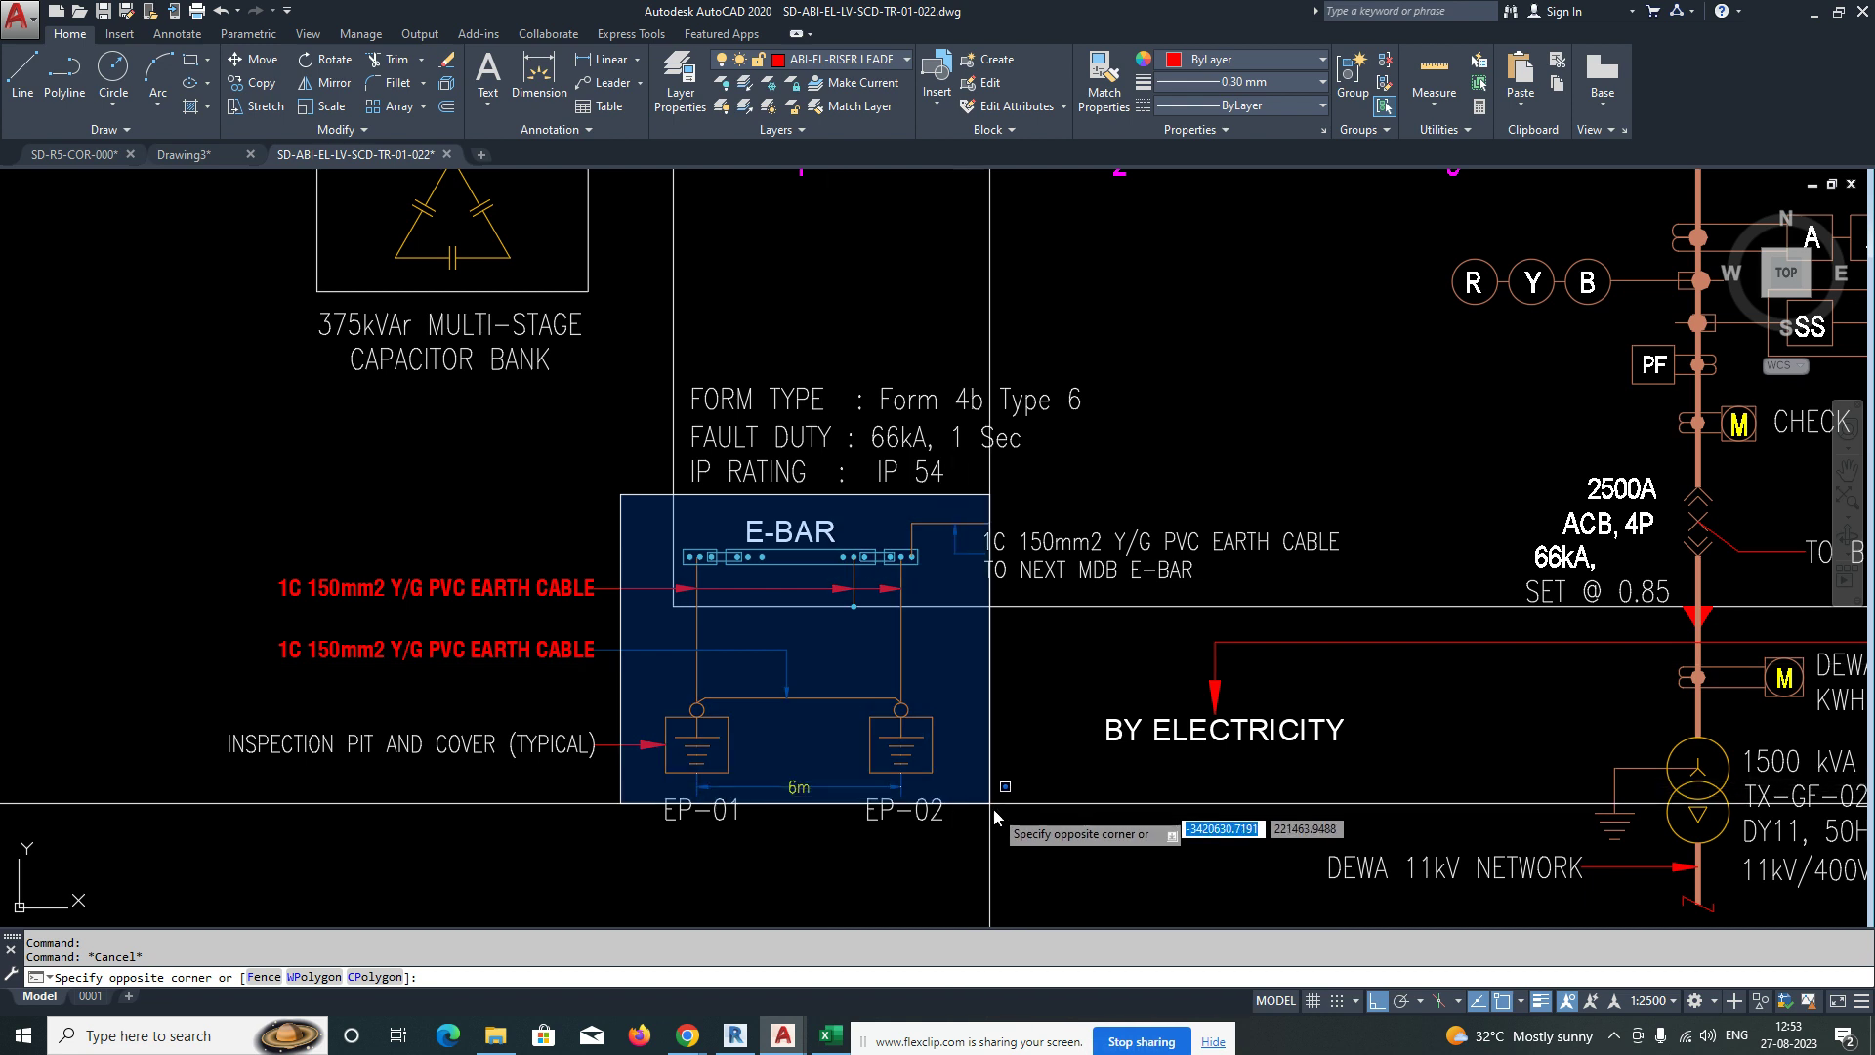
{"action": "left_click", "coordinate": [1032, 845]}
{"action": "key", "text": "Escape"}
{"action": "middle_click_drag", "start_coordinate": [1037, 790], "coordinate": [816, 811]}
{"action": "left_click", "coordinate": [930, 585]}
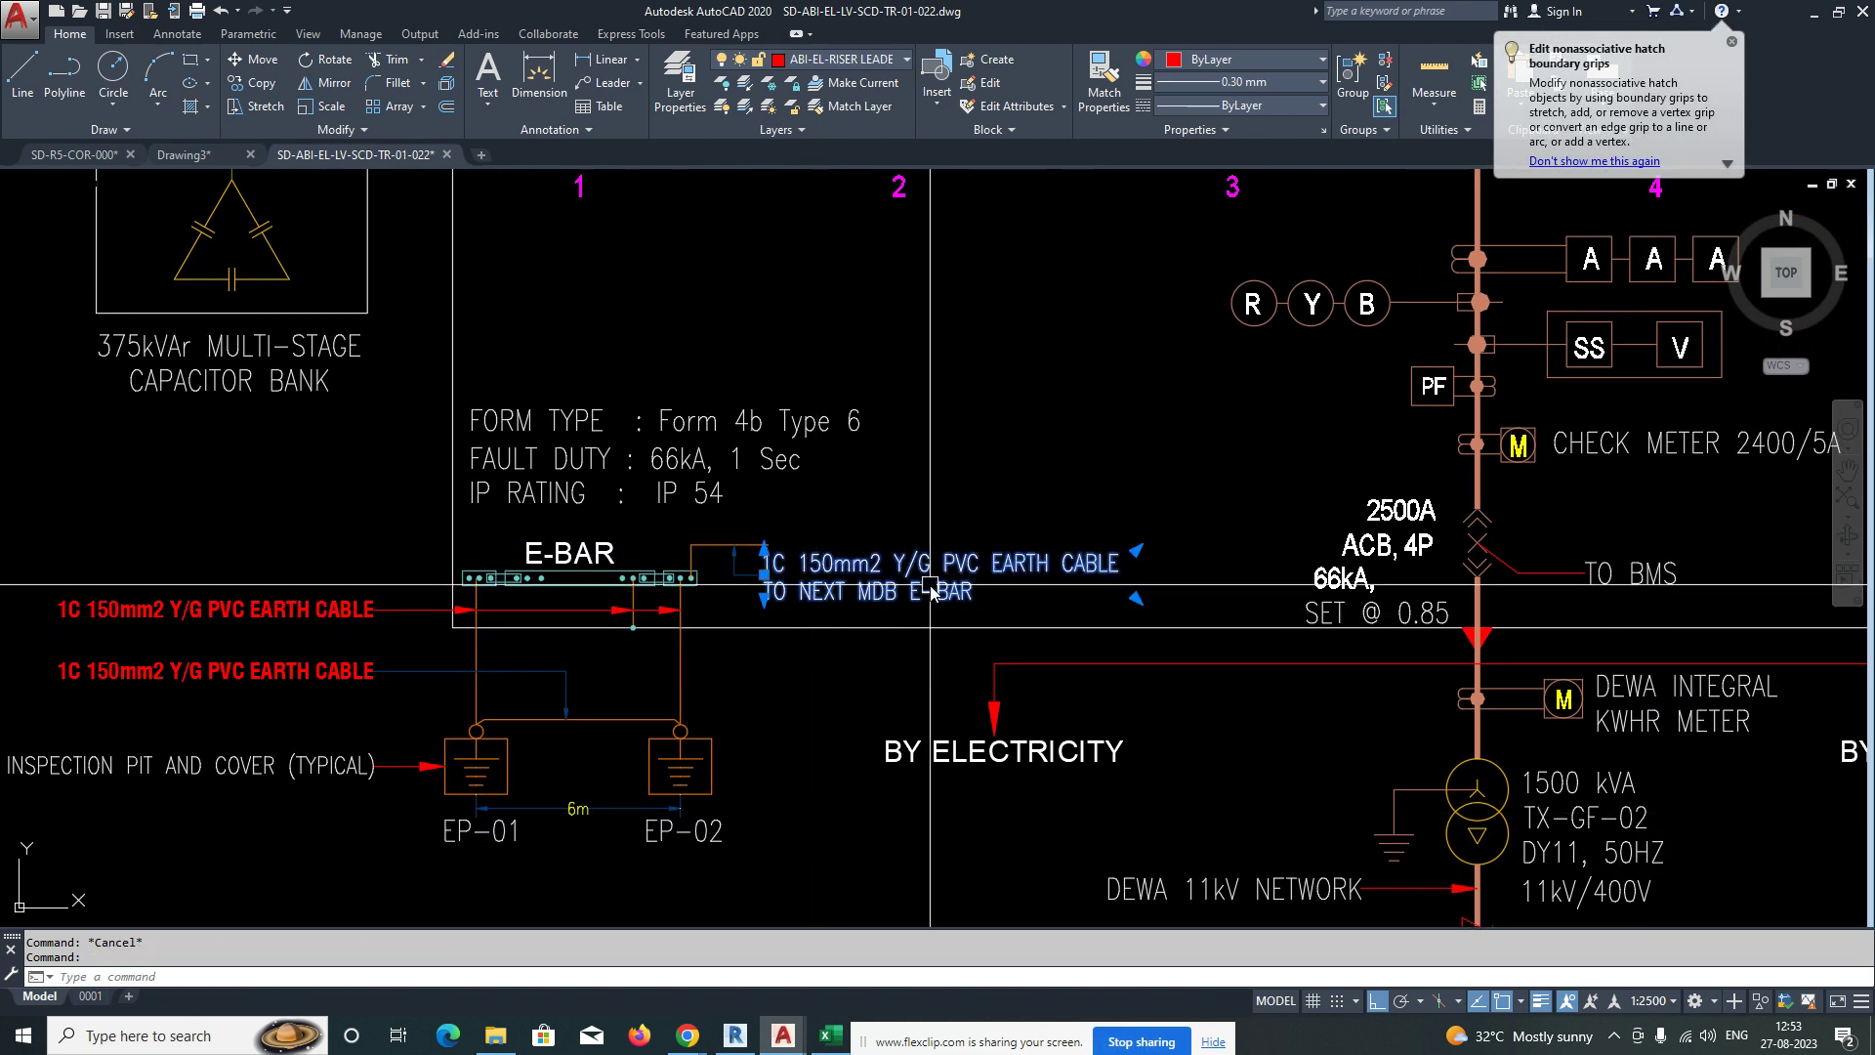
{"action": "key", "text": "Escape"}
Examine the metering, phase indication and power factor devices between the busbar and the incoming ACB.
{"action": "mouse_move", "coordinate": [821, 646]}
{"action": "middle_mouse_down"}
{"action": "mouse_move", "coordinate": [921, 707]}
{"action": "mouse_move", "coordinate": [569, 742]}
{"action": "middle_mouse_up"}
{"action": "middle_click_drag", "start_coordinate": [1108, 640], "coordinate": [567, 654]}
{"action": "middle_click_drag", "start_coordinate": [858, 628], "coordinate": [869, 724]}
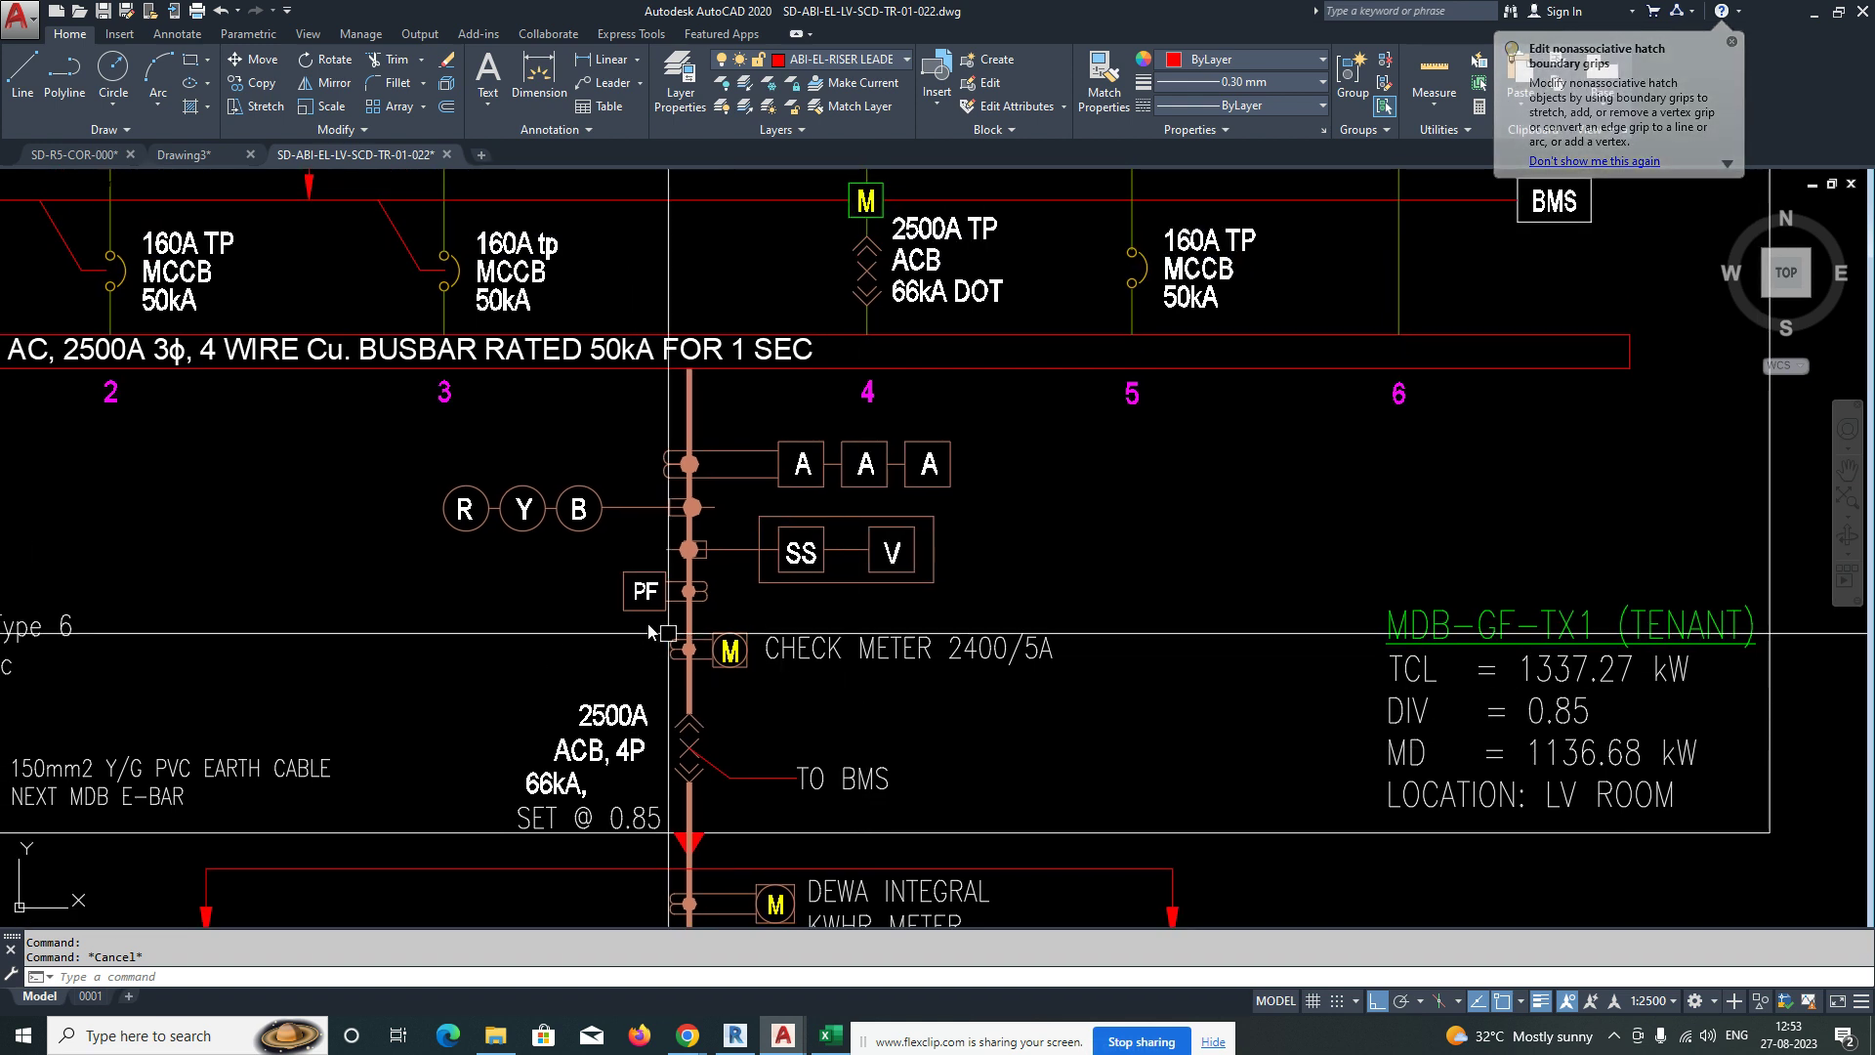
{"action": "left_click", "coordinate": [466, 449]}
{"action": "left_click", "coordinate": [1135, 704]}
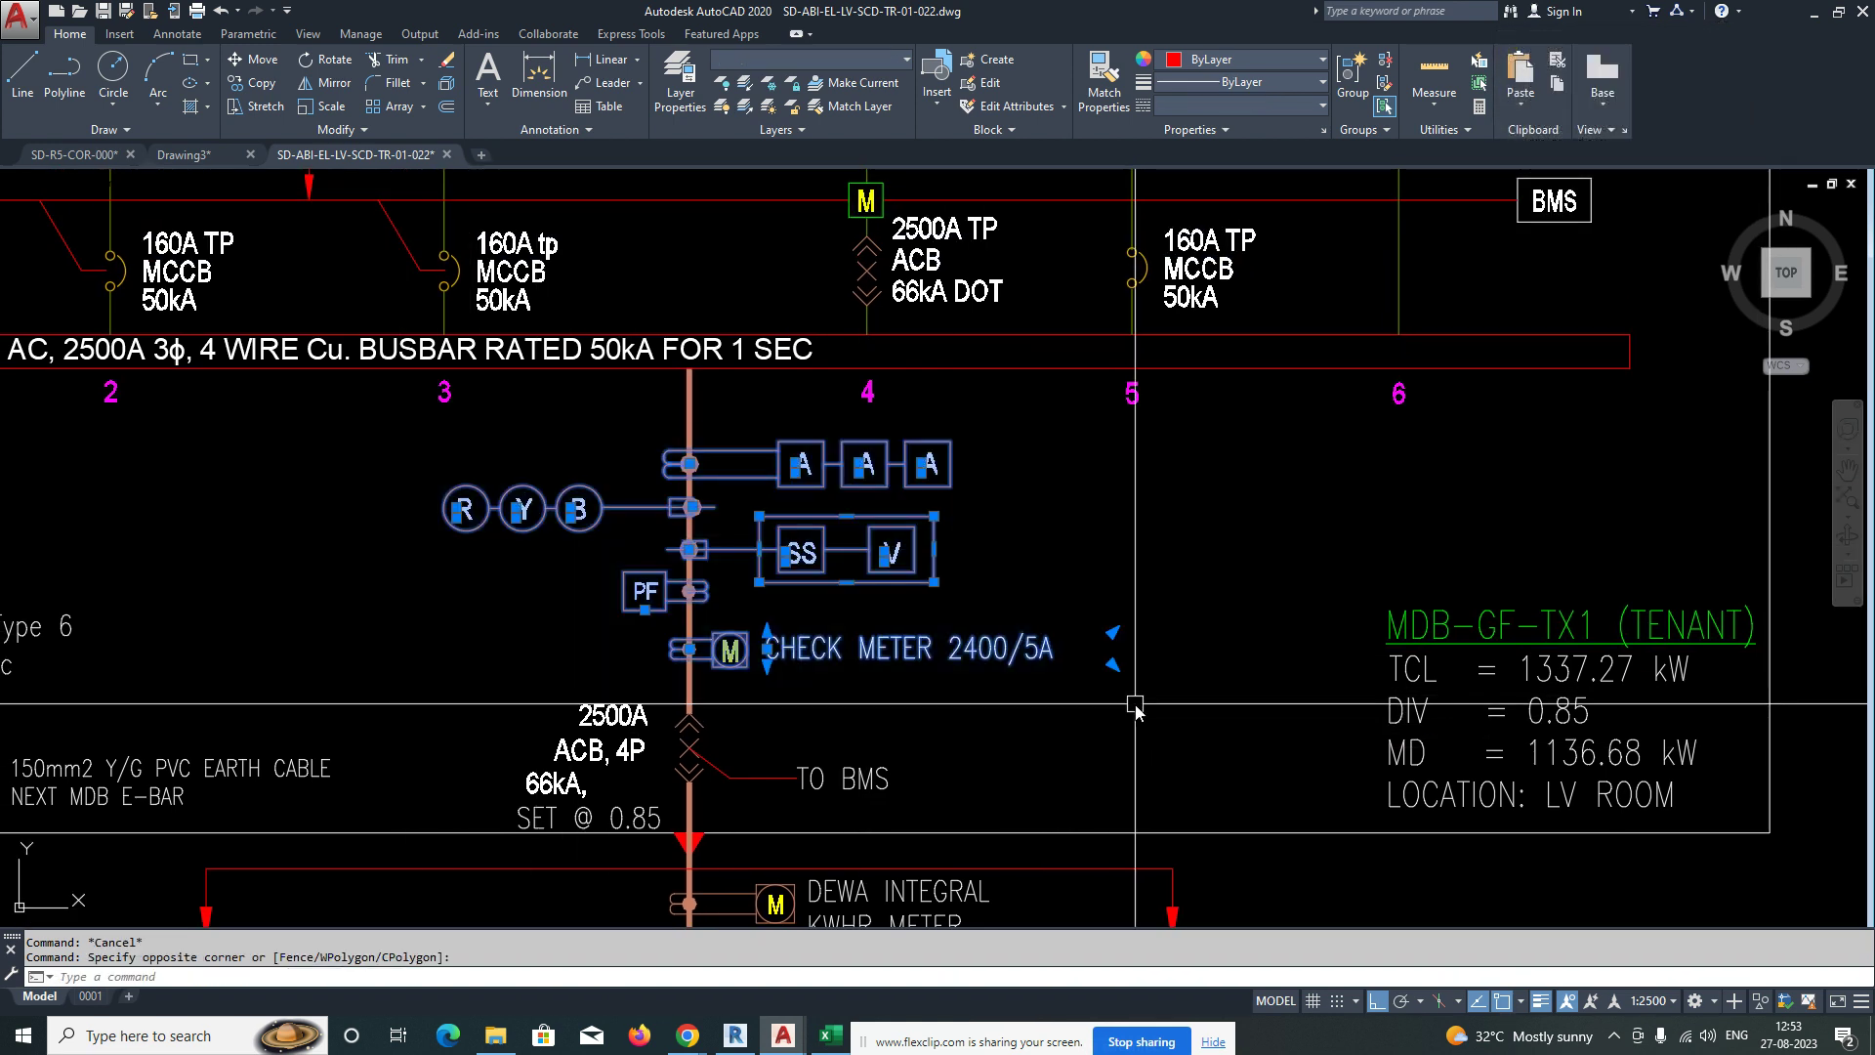
{"action": "key", "text": "Escape"}
{"action": "key", "text": "Escape"}
Shift the 66kA text of the incoming ACB label right to line up beneath the 2500A text.
{"action": "middle_click_drag", "start_coordinate": [906, 707], "coordinate": [979, 650]}
{"action": "scroll", "coordinate": [820, 730], "scroll_direction": "up", "scroll_amount": 2}
{"action": "middle_click_drag", "start_coordinate": [802, 747], "coordinate": [880, 736]}
{"action": "left_click", "coordinate": [626, 648]}
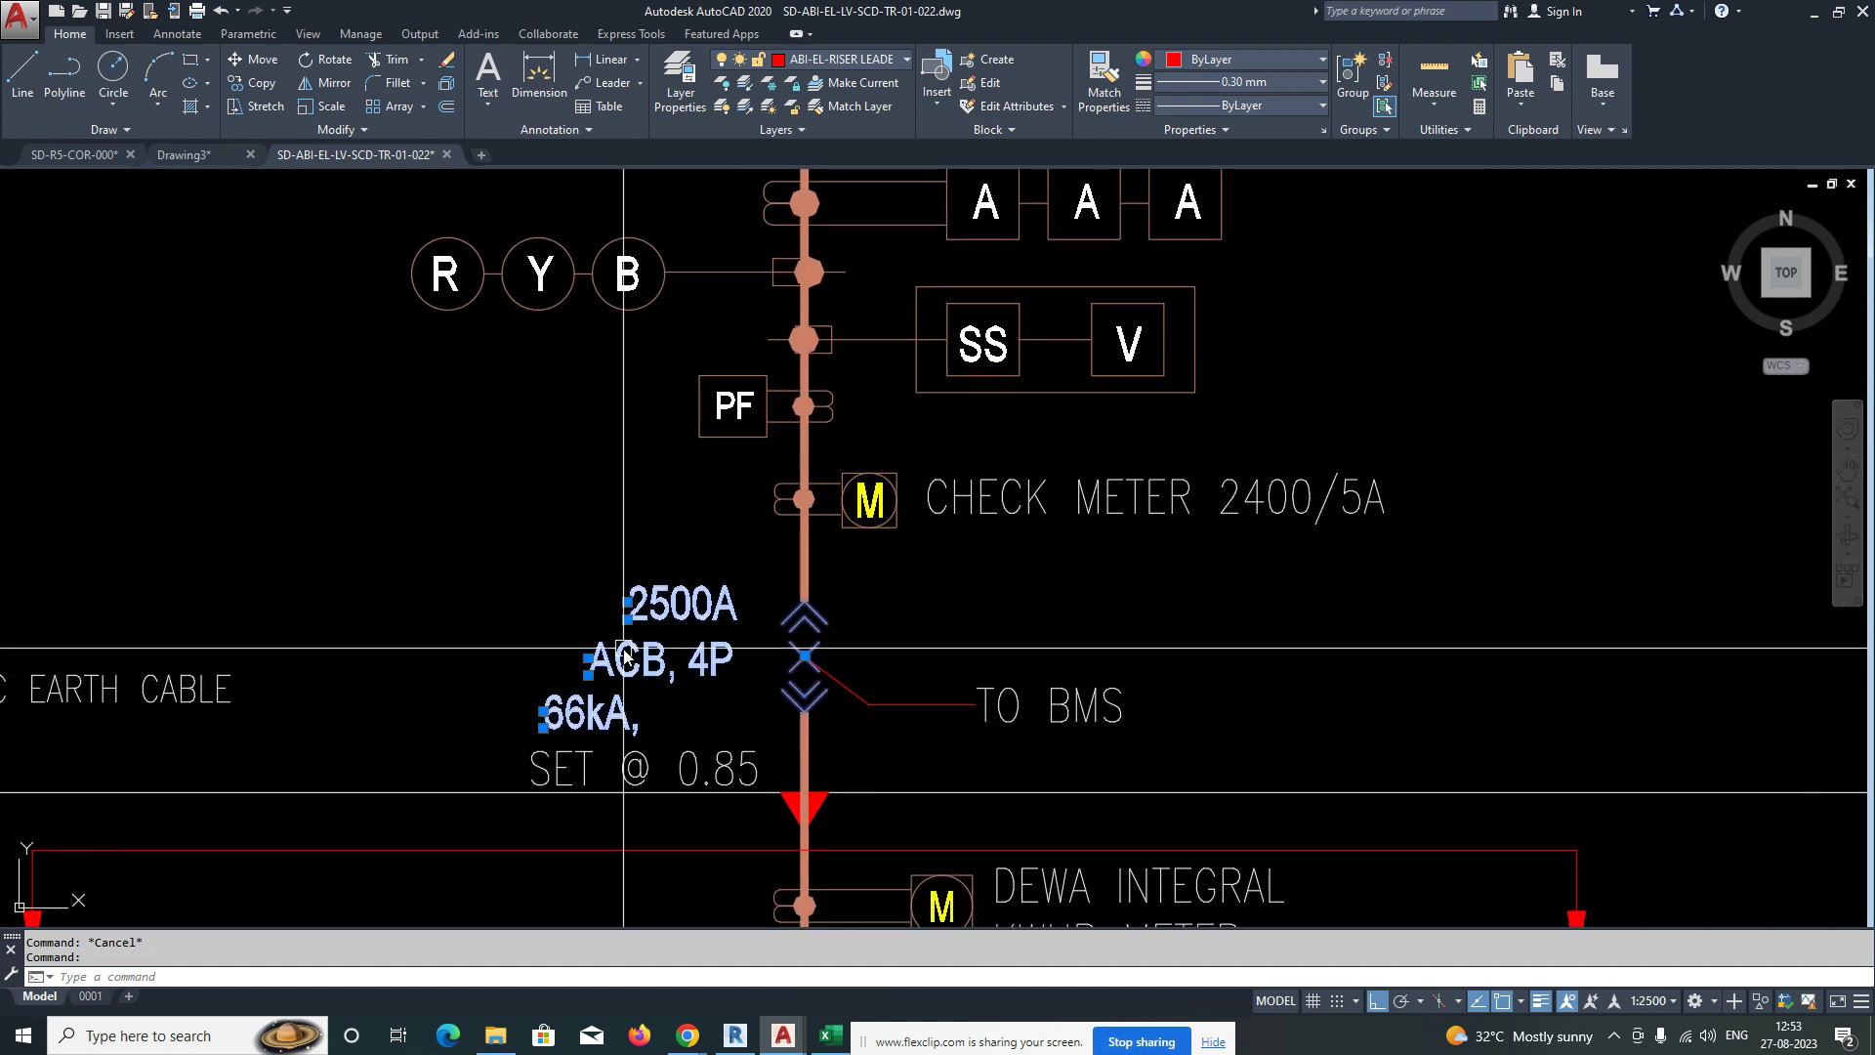
{"action": "scroll", "coordinate": [624, 709], "scroll_direction": "up", "scroll_amount": 2}
{"action": "left_click", "coordinate": [504, 738]}
{"action": "scroll", "coordinate": [590, 735], "scroll_direction": "up", "scroll_amount": 2}
{"action": "left_click", "coordinate": [677, 739]}
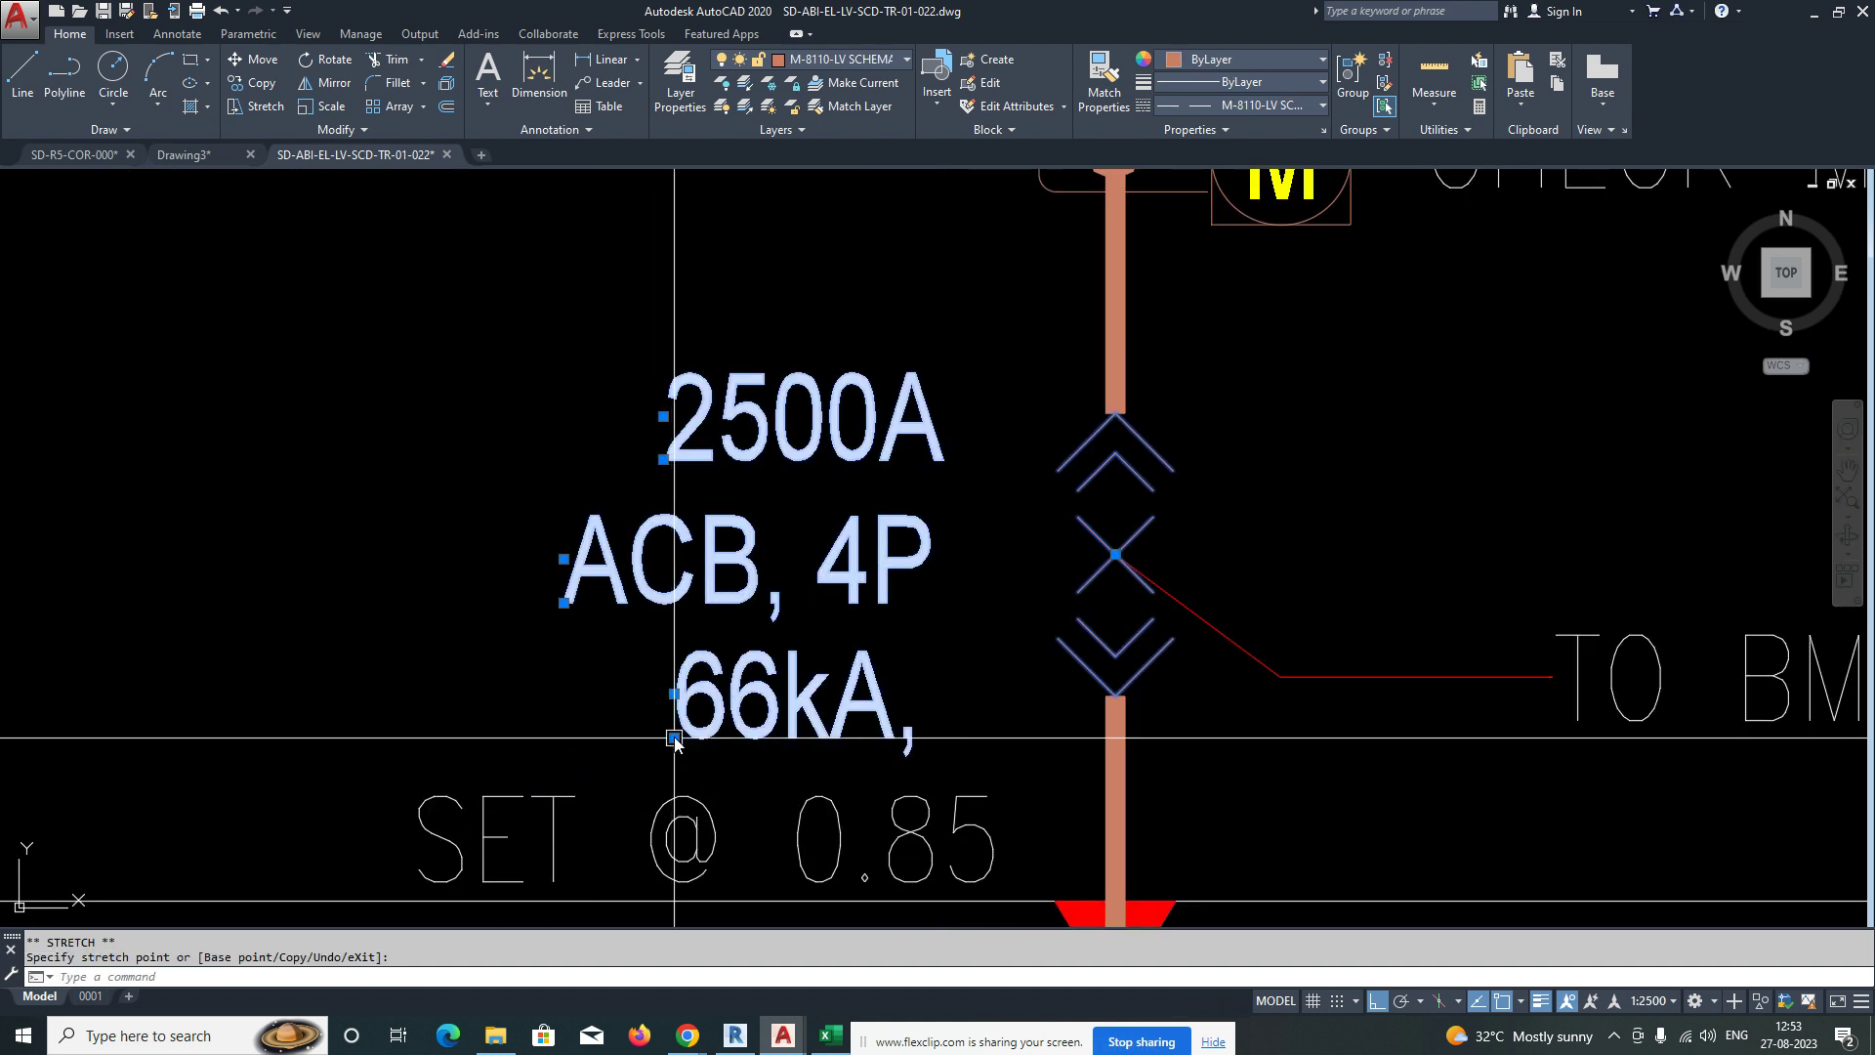
Review the main busbar and its outgoing feeder breakers in the reference riser.
{"action": "scroll", "coordinate": [666, 555], "scroll_direction": "down", "scroll_amount": 3}
{"action": "scroll", "coordinate": [666, 554], "scroll_direction": "down", "scroll_amount": 4}
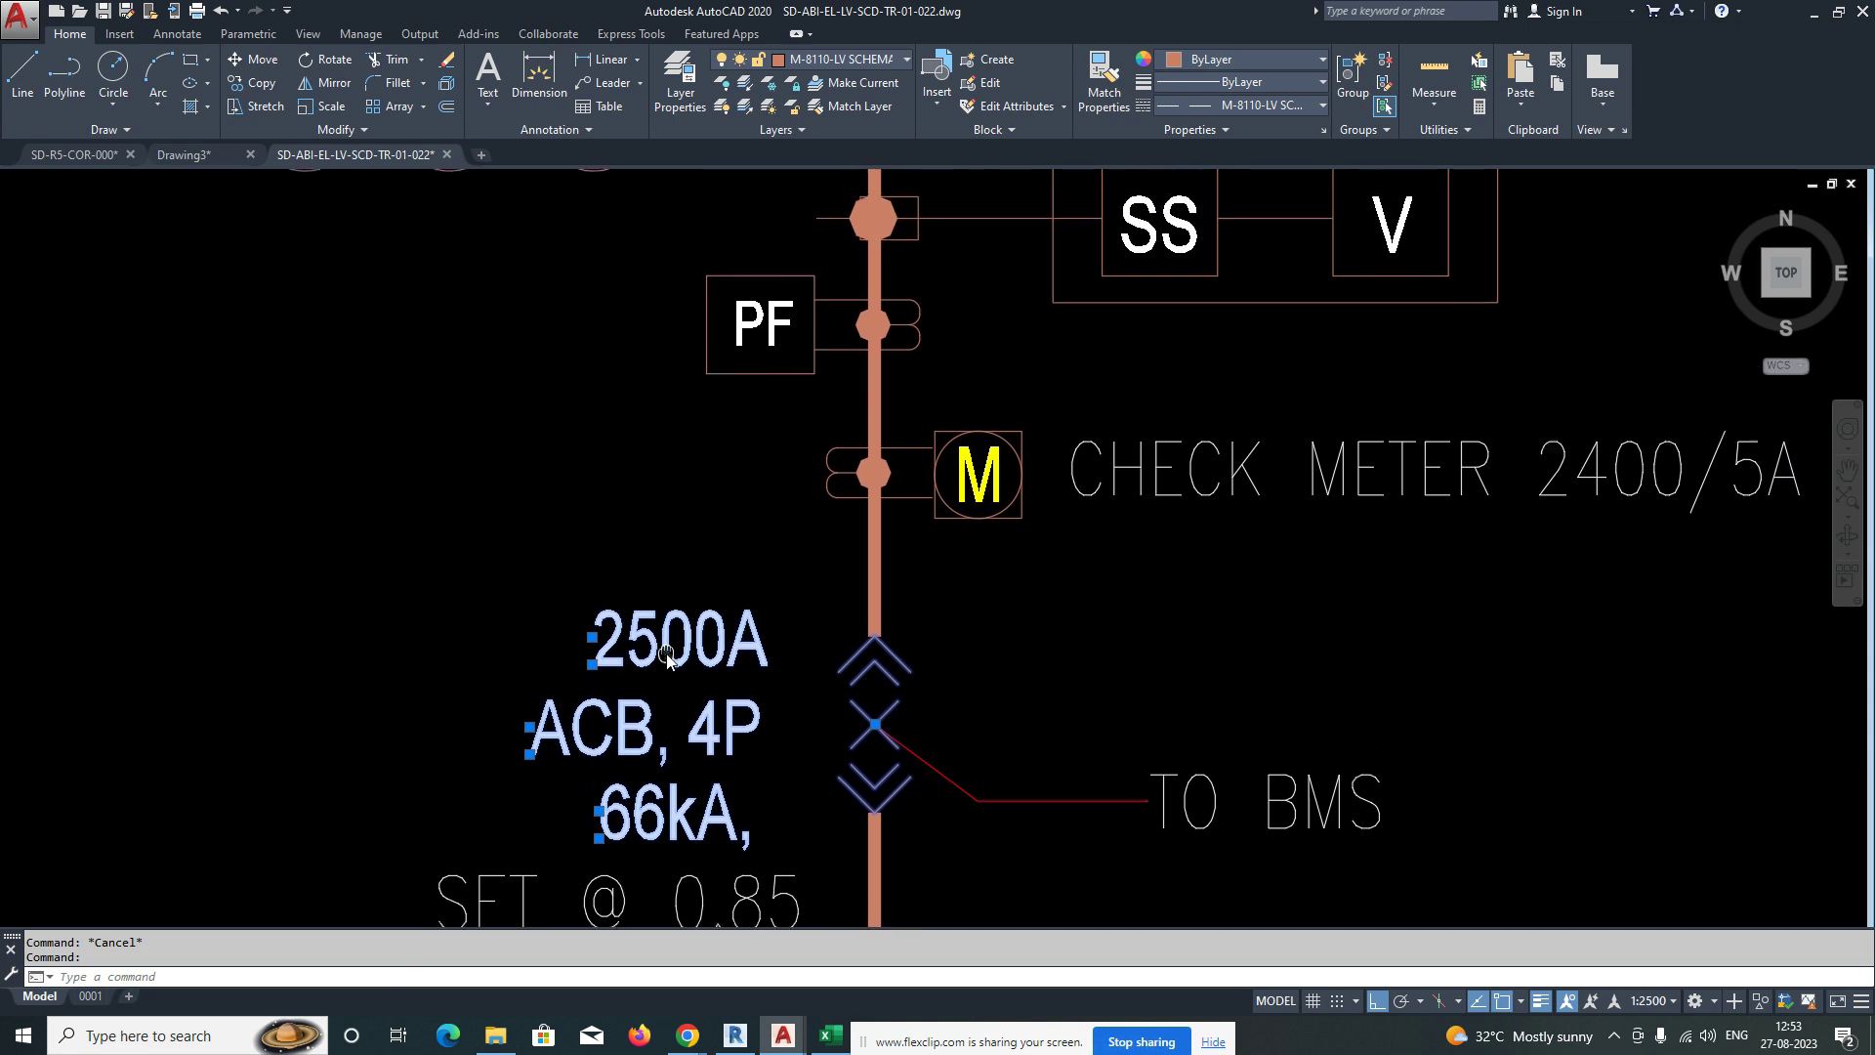
{"action": "mouse_move", "coordinate": [725, 636]}
{"action": "middle_mouse_down"}
{"action": "mouse_move", "coordinate": [739, 700]}
{"action": "mouse_move", "coordinate": [911, 713]}
{"action": "middle_mouse_up"}
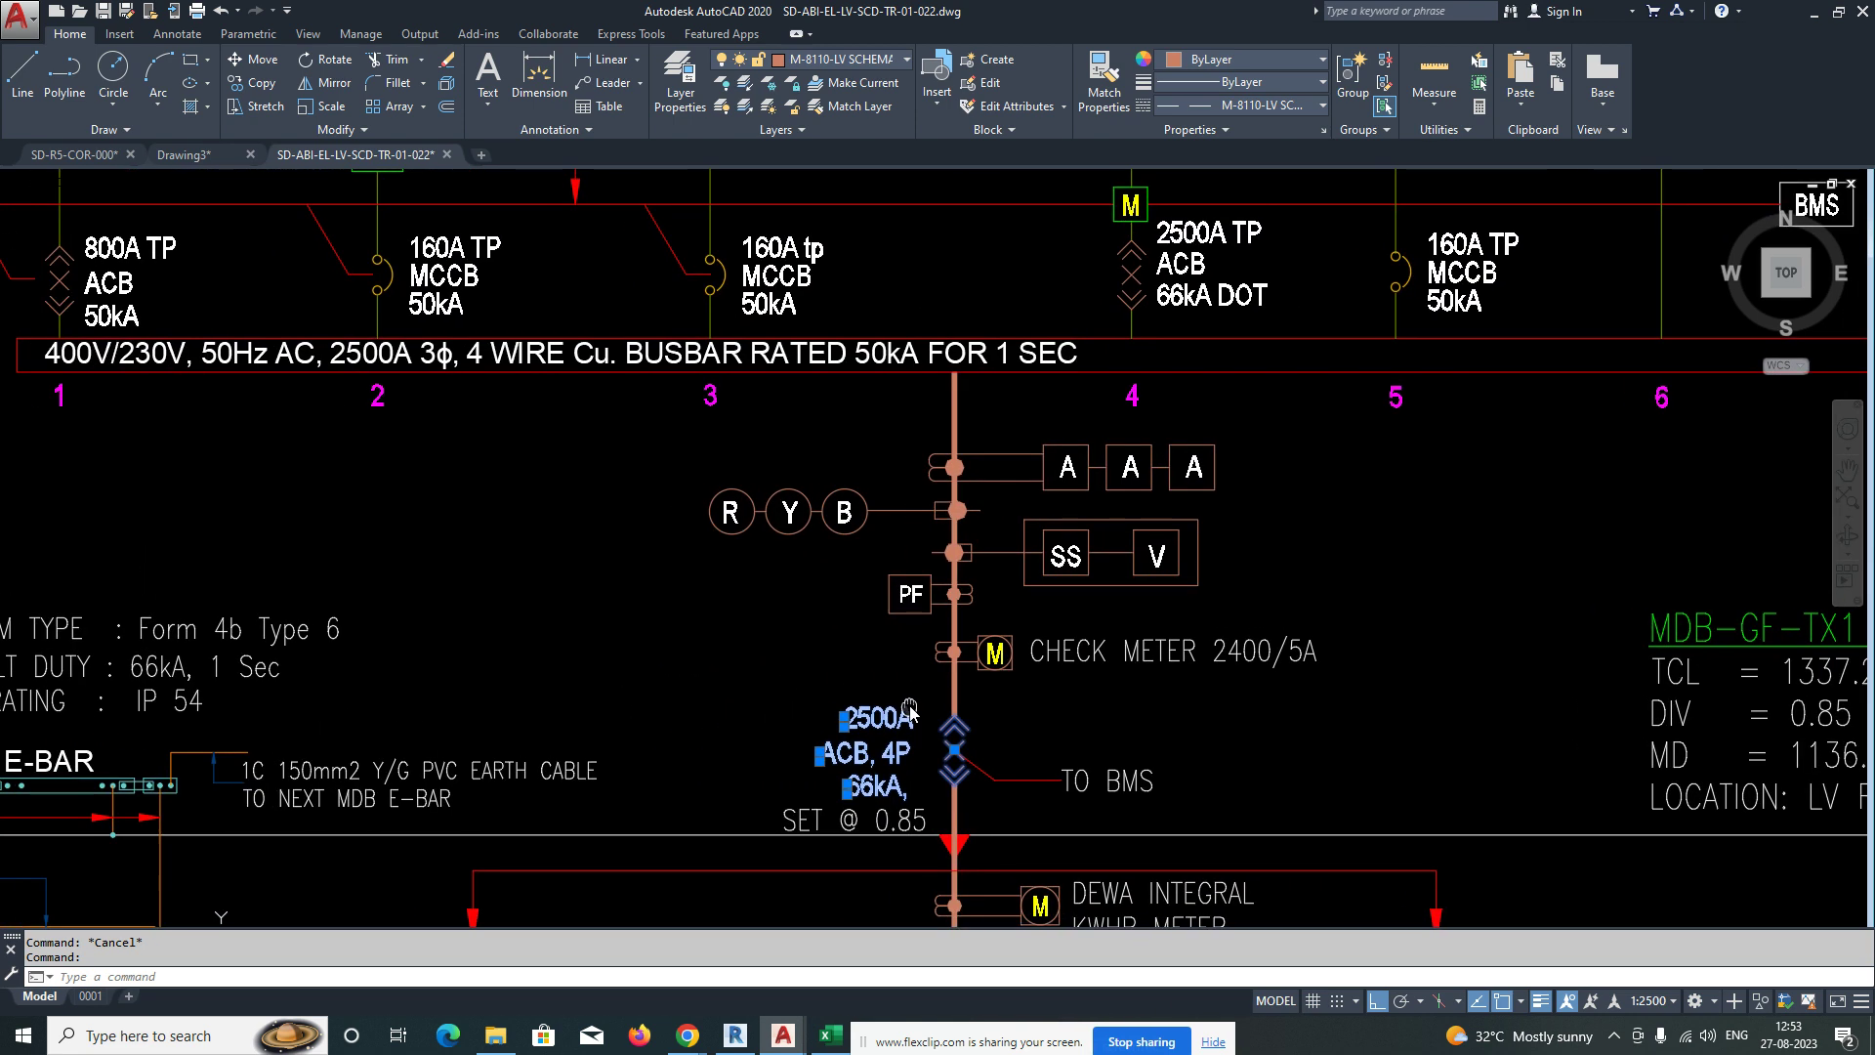
{"action": "scroll", "coordinate": [911, 703], "scroll_direction": "down", "scroll_amount": 4}
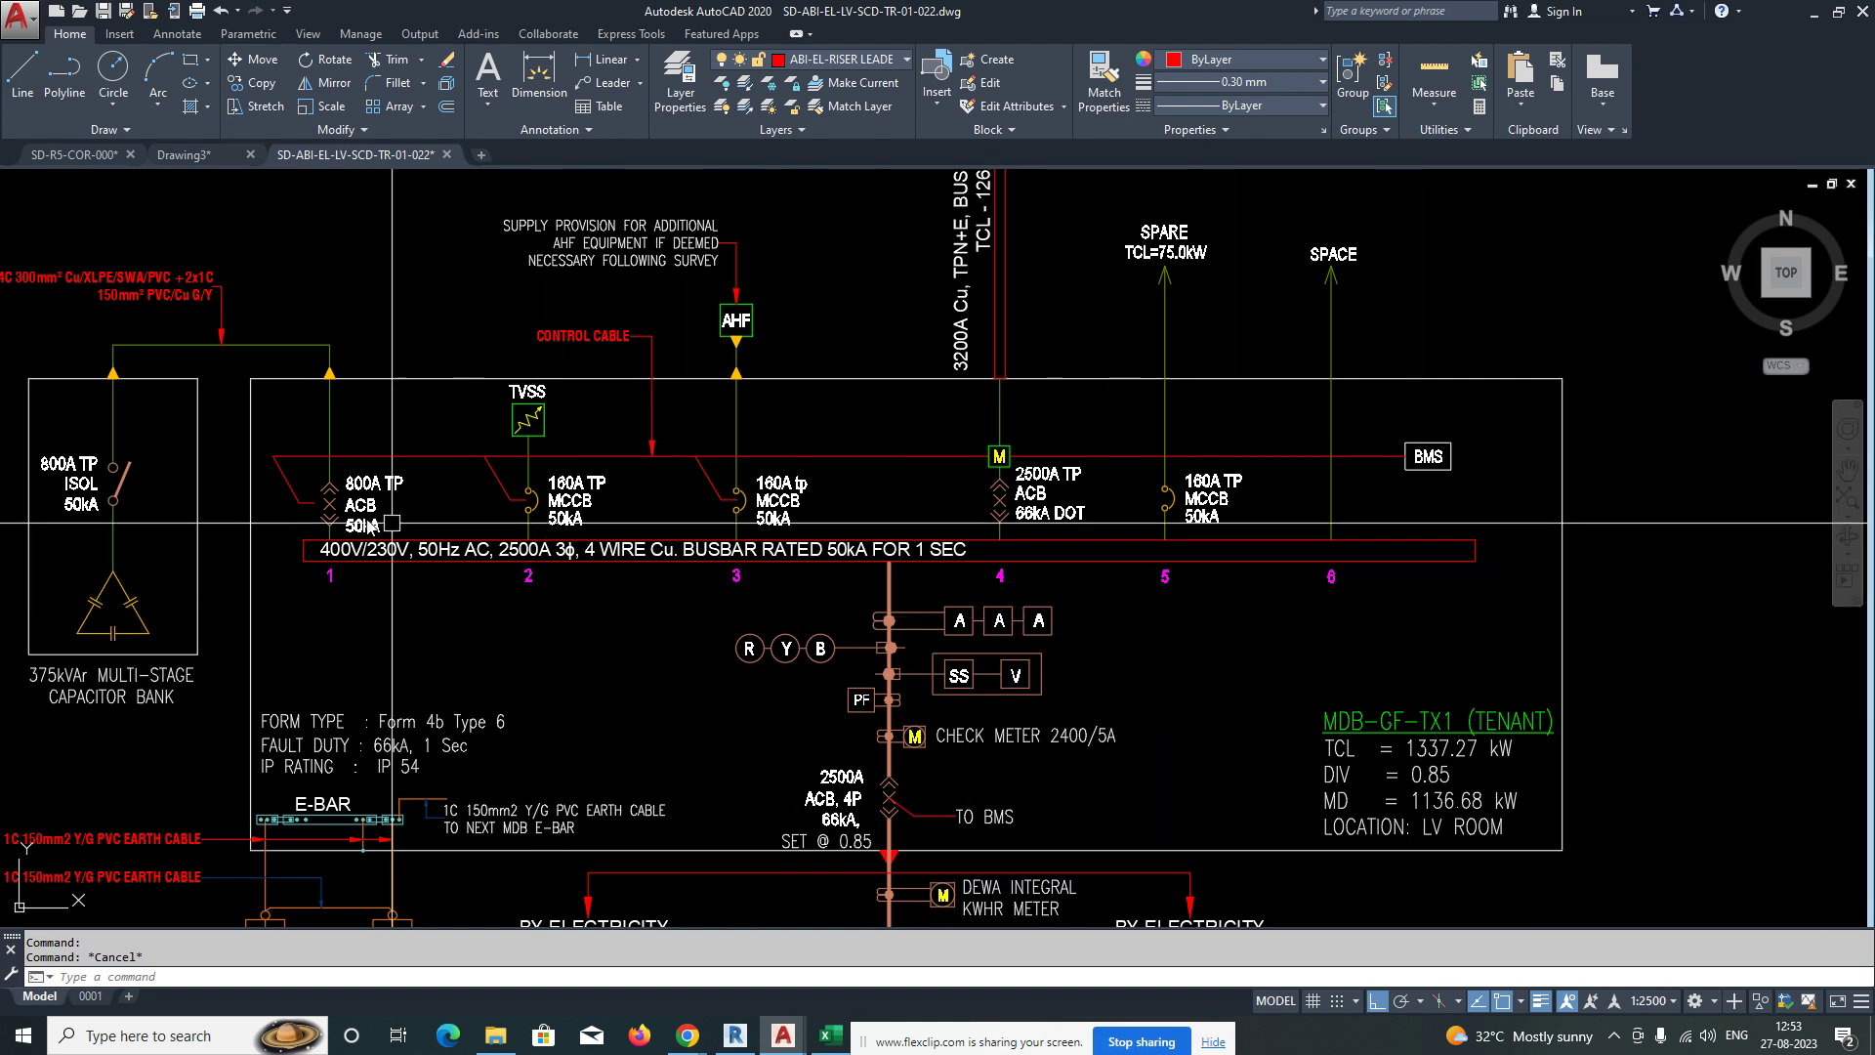
{"action": "scroll", "coordinate": [348, 517], "scroll_direction": "up", "scroll_amount": 4}
{"action": "scroll", "coordinate": [1006, 681], "scroll_direction": "down", "scroll_amount": 2}
{"action": "middle_click_drag", "start_coordinate": [1149, 690], "coordinate": [838, 655]}
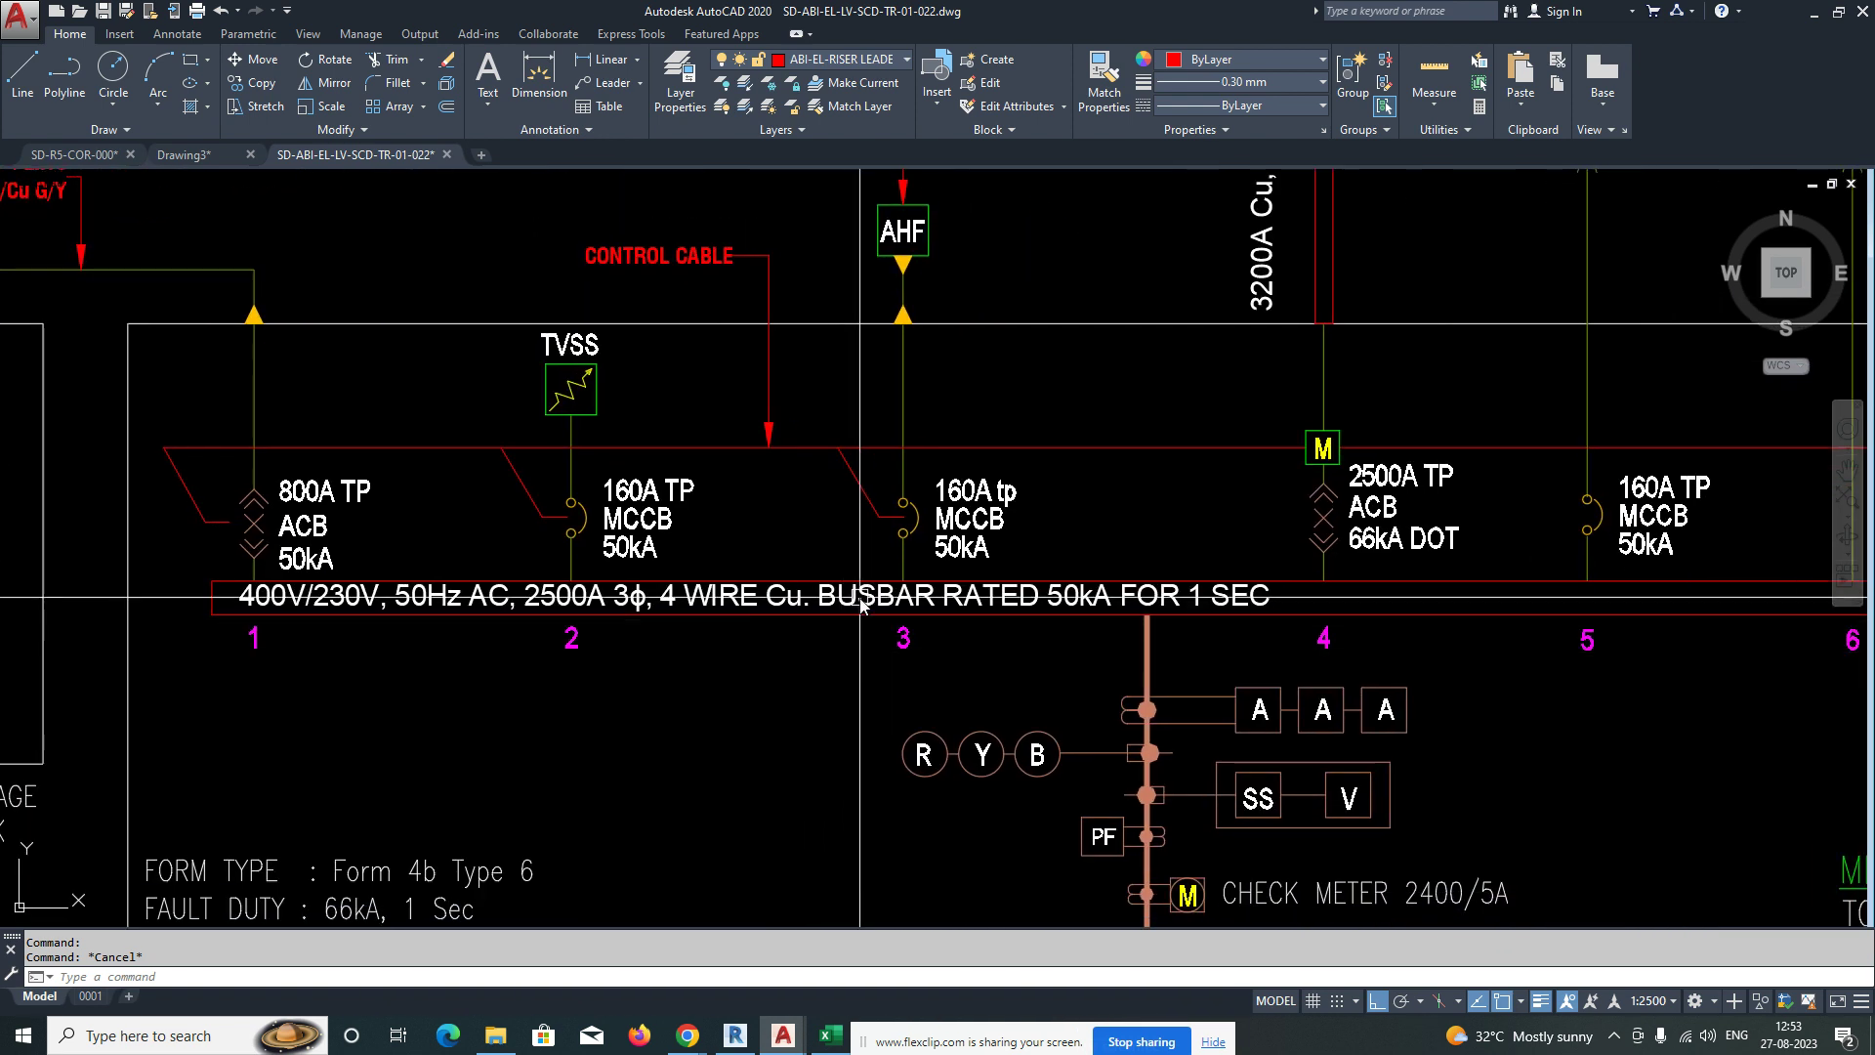
Nudge the busbar rating text slightly within the main busbar outline.
{"action": "left_click", "coordinate": [859, 597]}
{"action": "scroll", "coordinate": [828, 641], "scroll_direction": "up", "scroll_amount": 4}
{"action": "type", "text": "m"}
{"action": "key", "text": "space"}
{"action": "left_click", "coordinate": [770, 655]}
{"action": "left_click", "coordinate": [770, 656]}
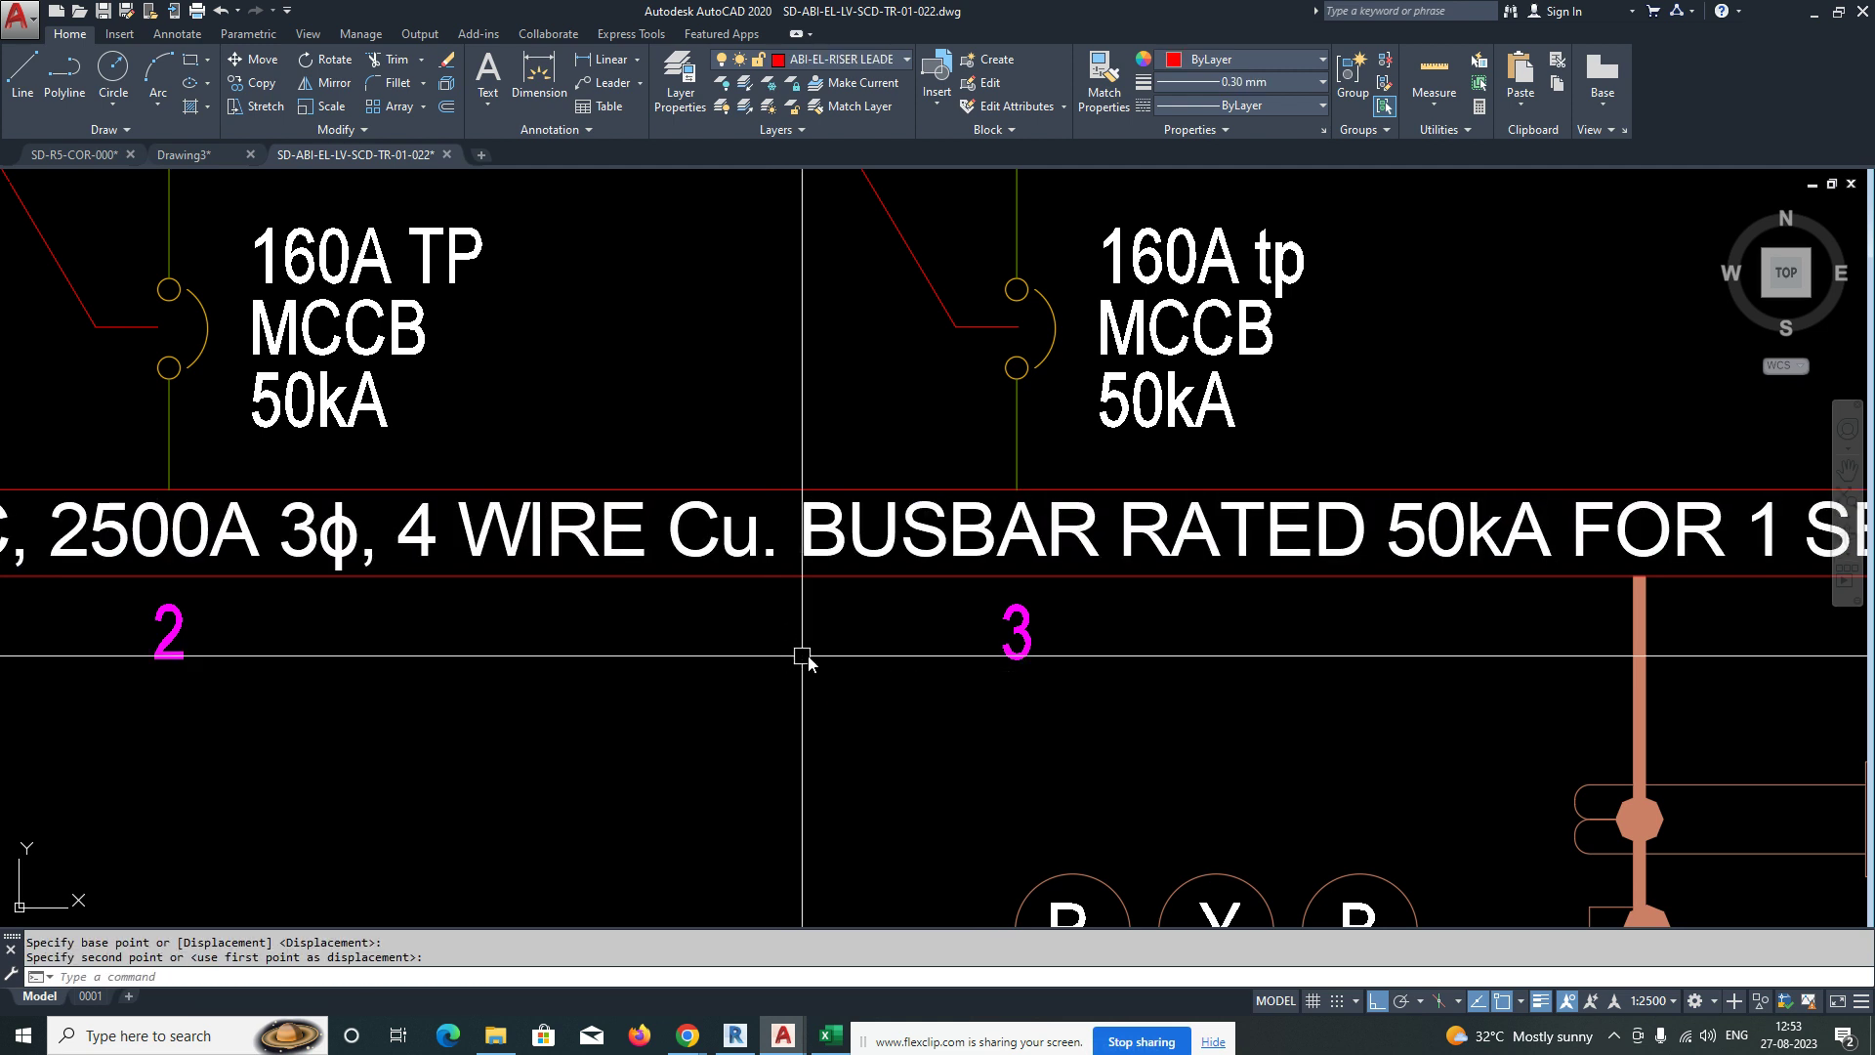
Compare the panel's outgoing feeders with the circuits and ratings in the MDB-GF-TX1 summary schedule.
{"action": "scroll", "coordinate": [802, 656], "scroll_direction": "down", "scroll_amount": 8}
{"action": "middle_click_drag", "start_coordinate": [670, 640], "coordinate": [973, 686]}
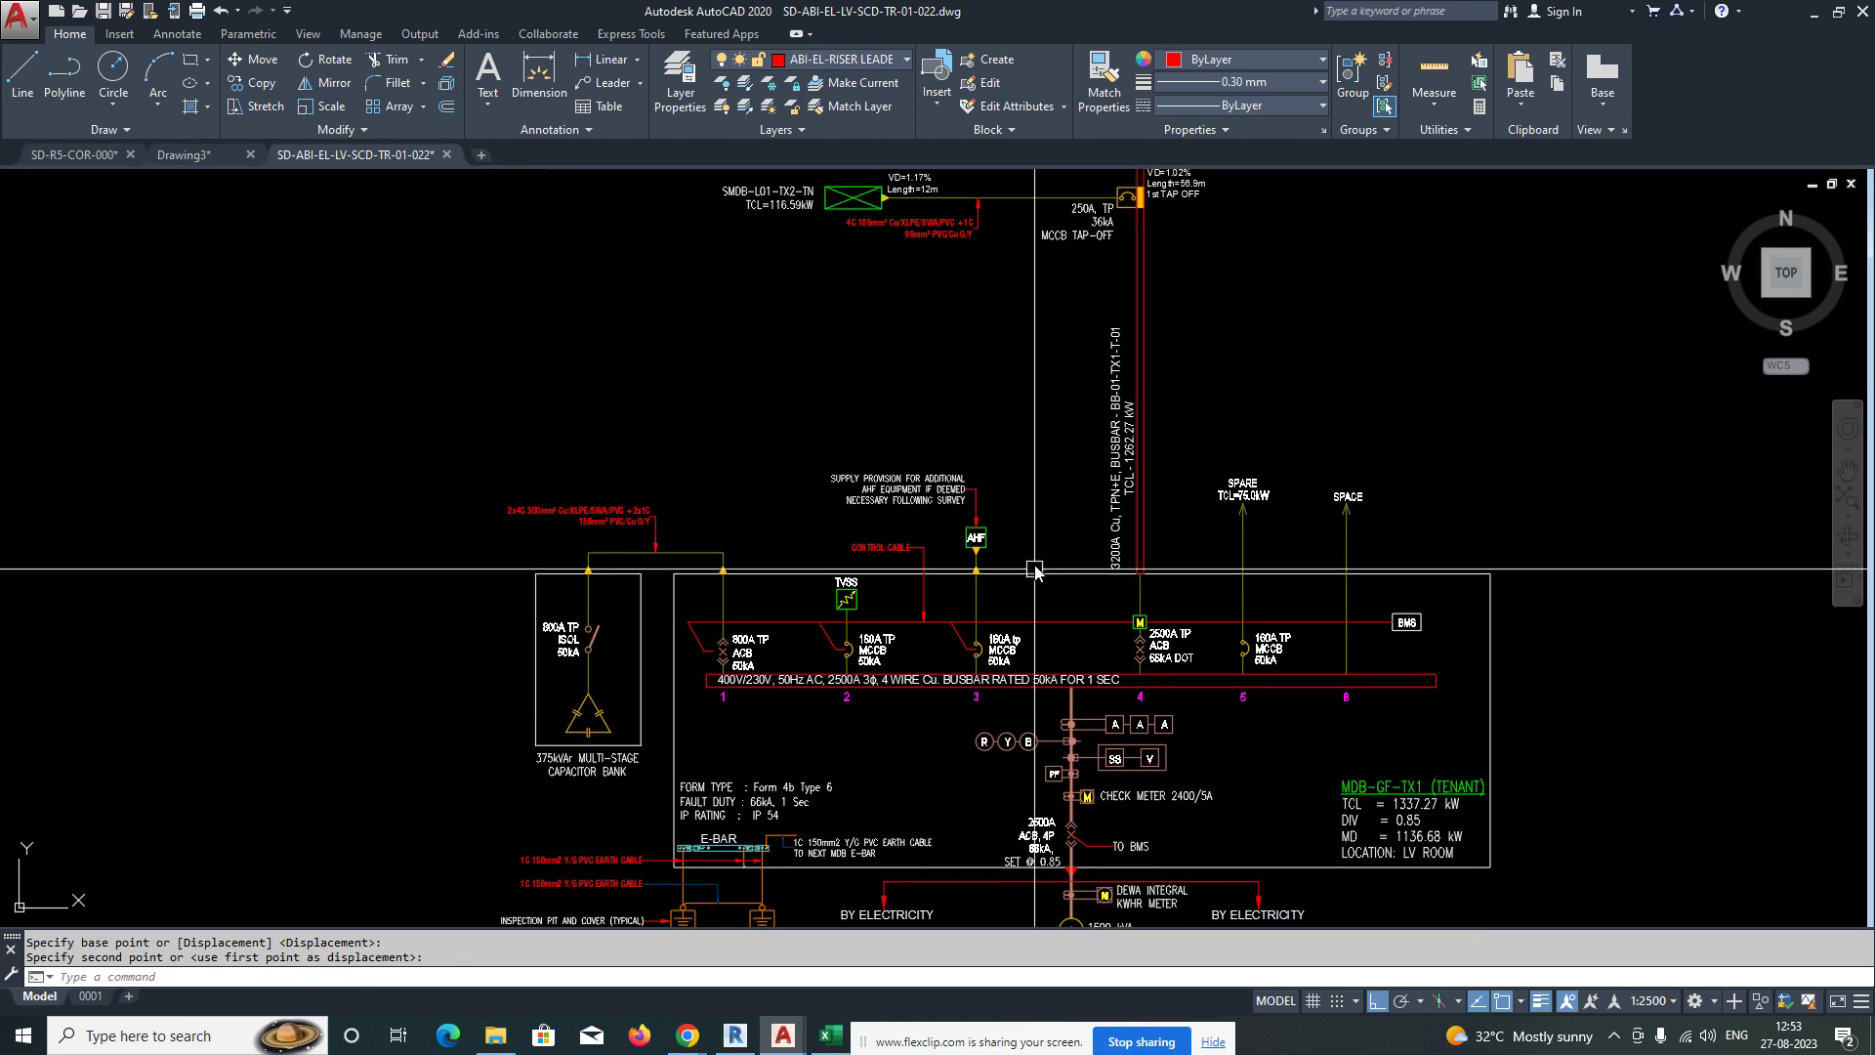
{"action": "scroll", "coordinate": [588, 700], "scroll_direction": "up", "scroll_amount": 4}
{"action": "scroll", "coordinate": [605, 723], "scroll_direction": "down", "scroll_amount": 12}
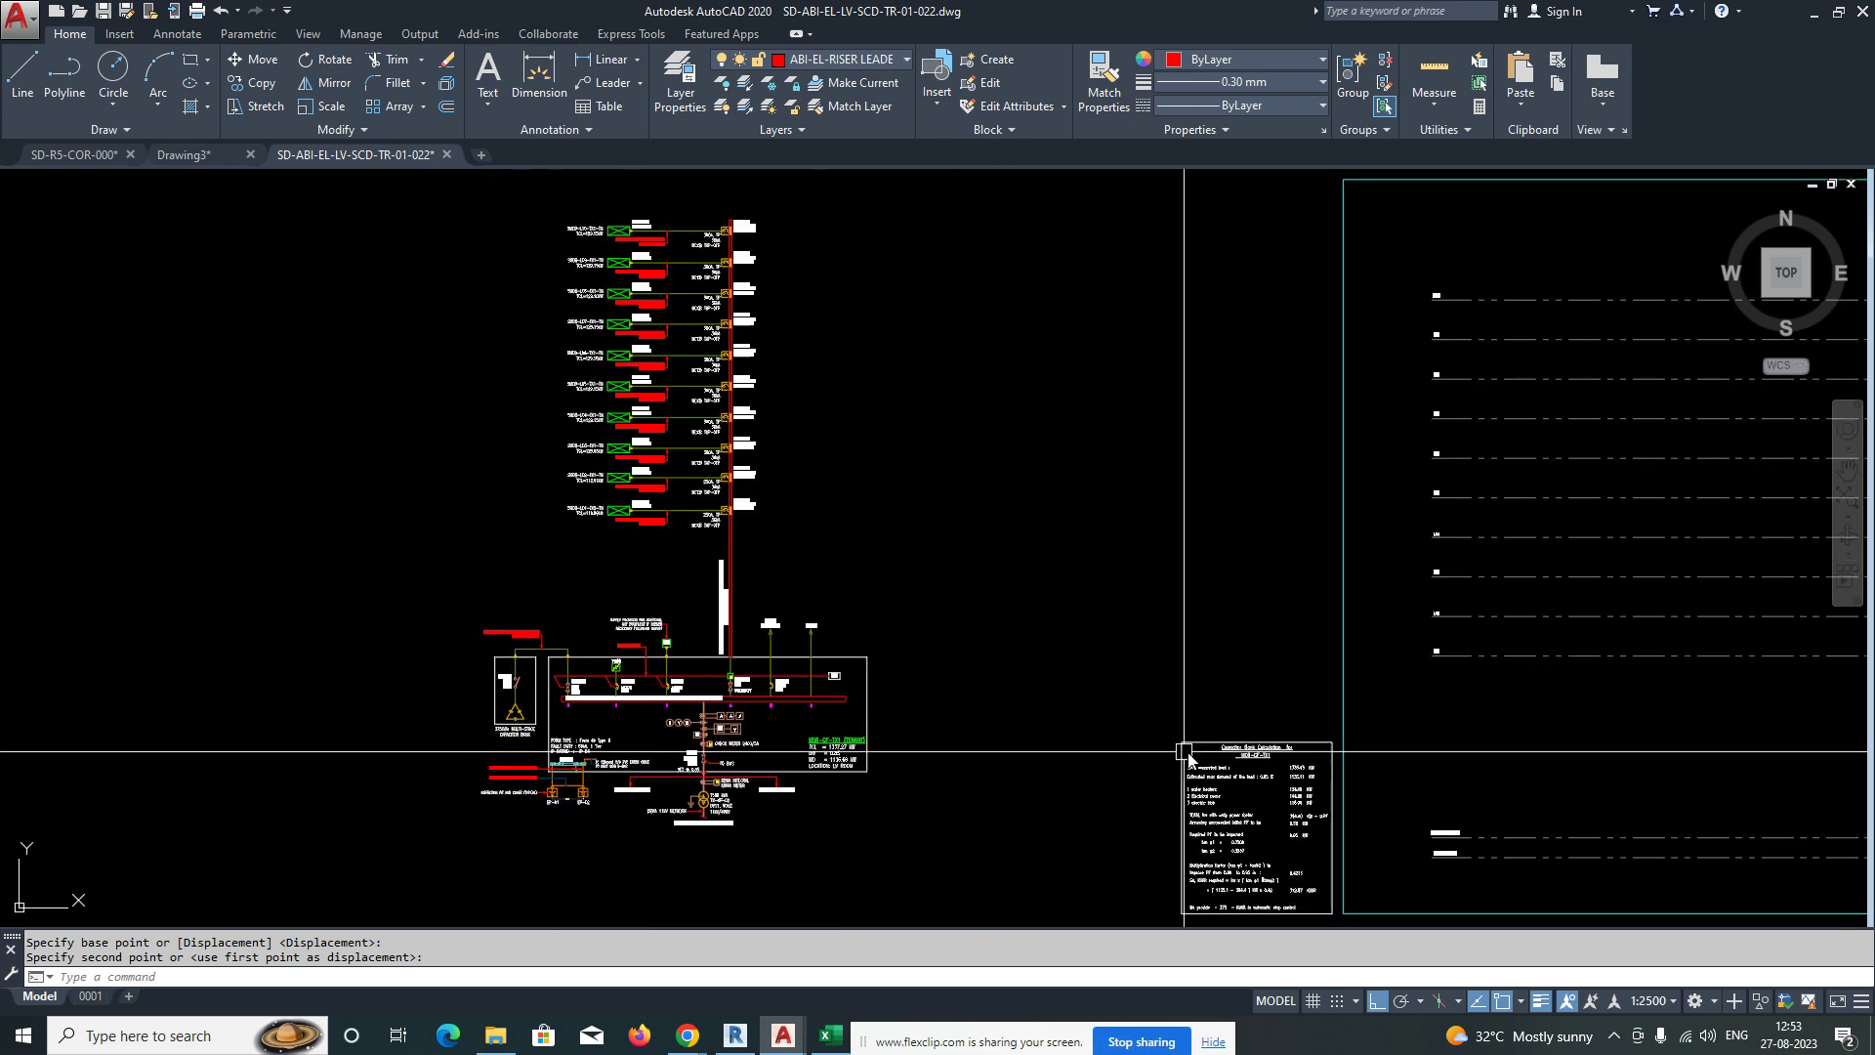
{"action": "scroll", "coordinate": [1168, 664], "scroll_direction": "up", "scroll_amount": 7}
{"action": "scroll", "coordinate": [1177, 665], "scroll_direction": "up", "scroll_amount": 5}
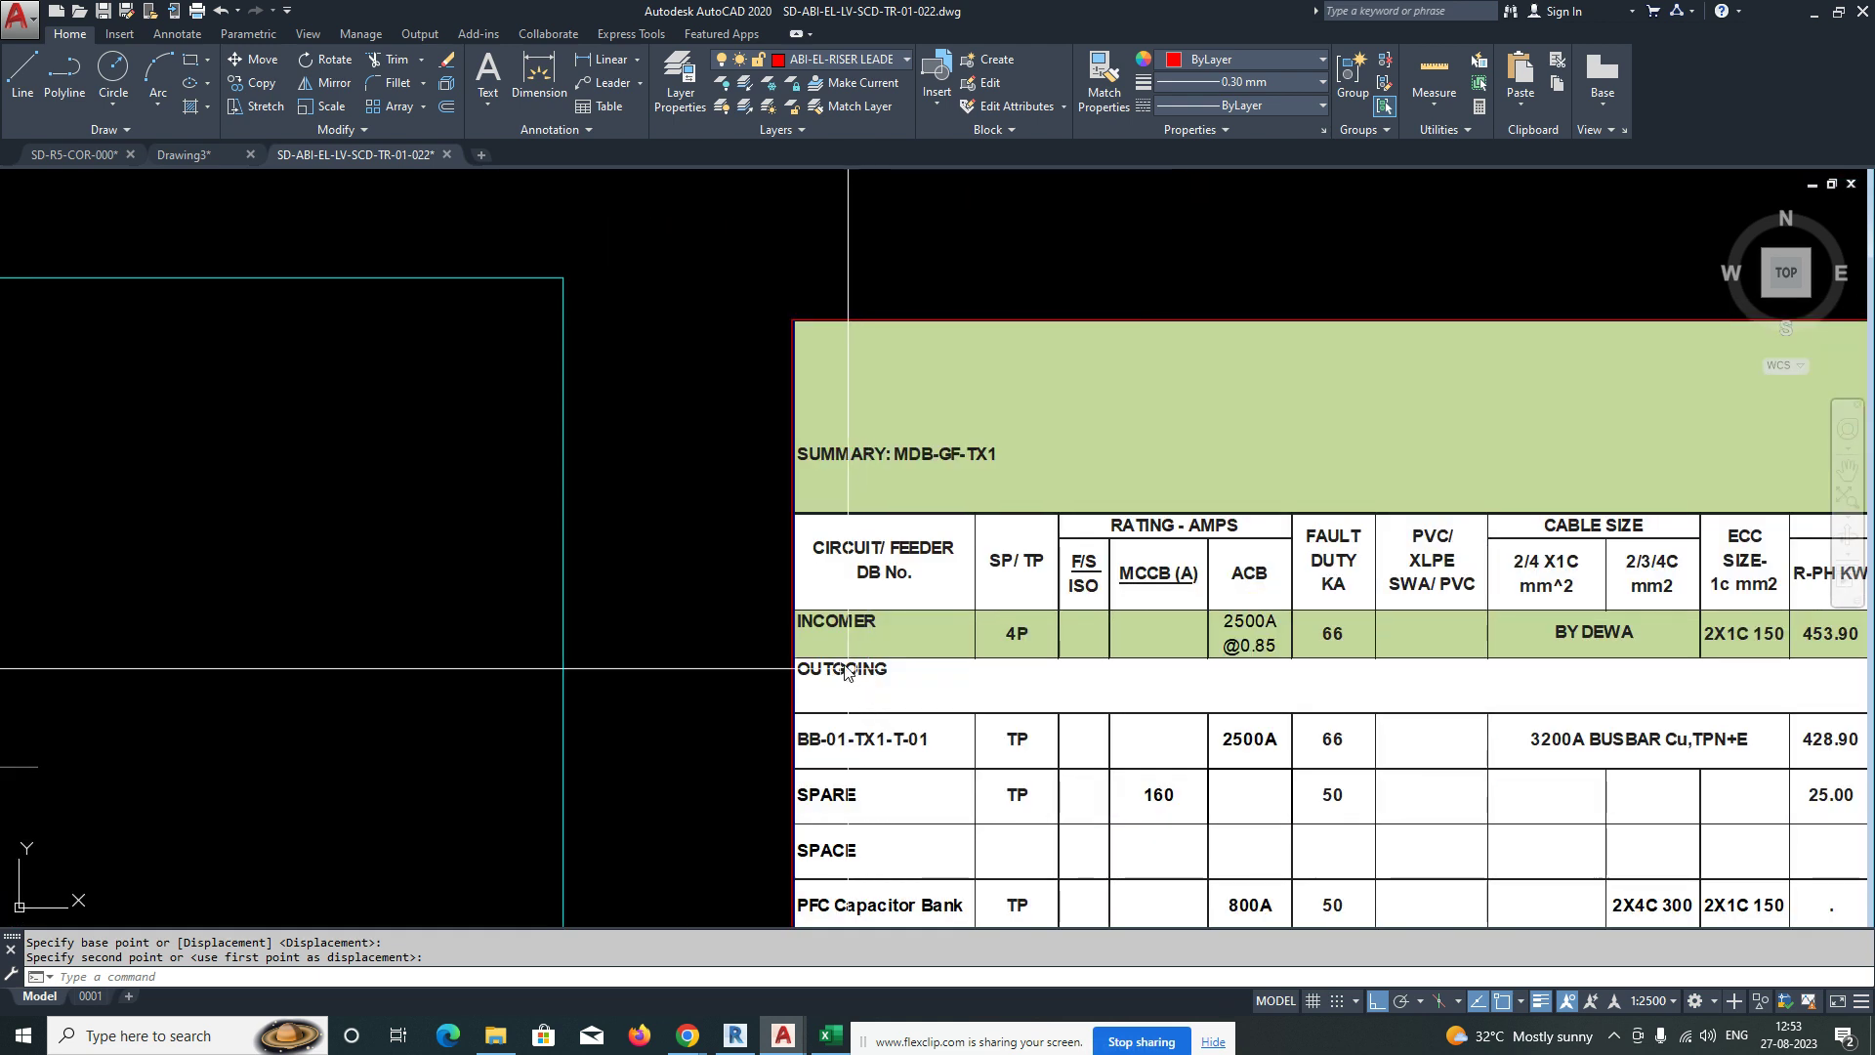
{"action": "scroll", "coordinate": [850, 671], "scroll_direction": "up", "scroll_amount": 5}
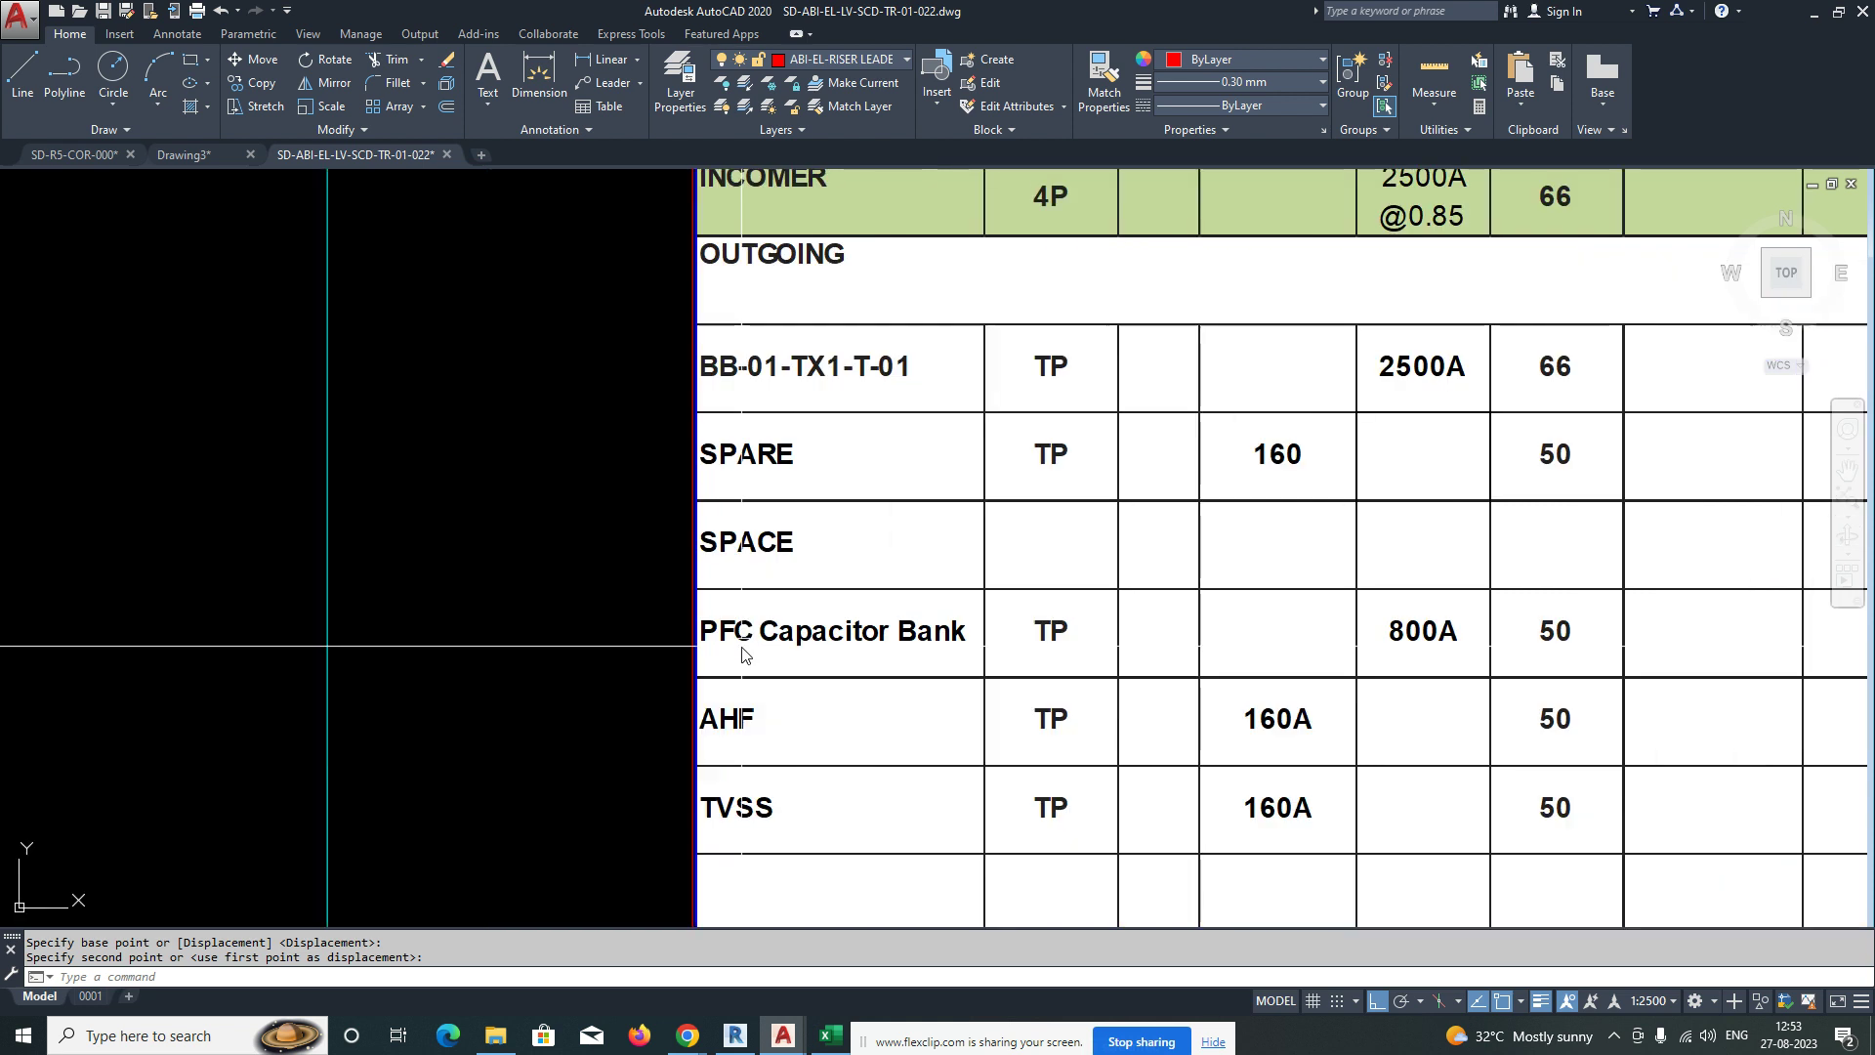
{"action": "scroll", "coordinate": [849, 667], "scroll_direction": "down", "scroll_amount": 8}
{"action": "middle_click_drag", "start_coordinate": [745, 661], "coordinate": [1422, 555]}
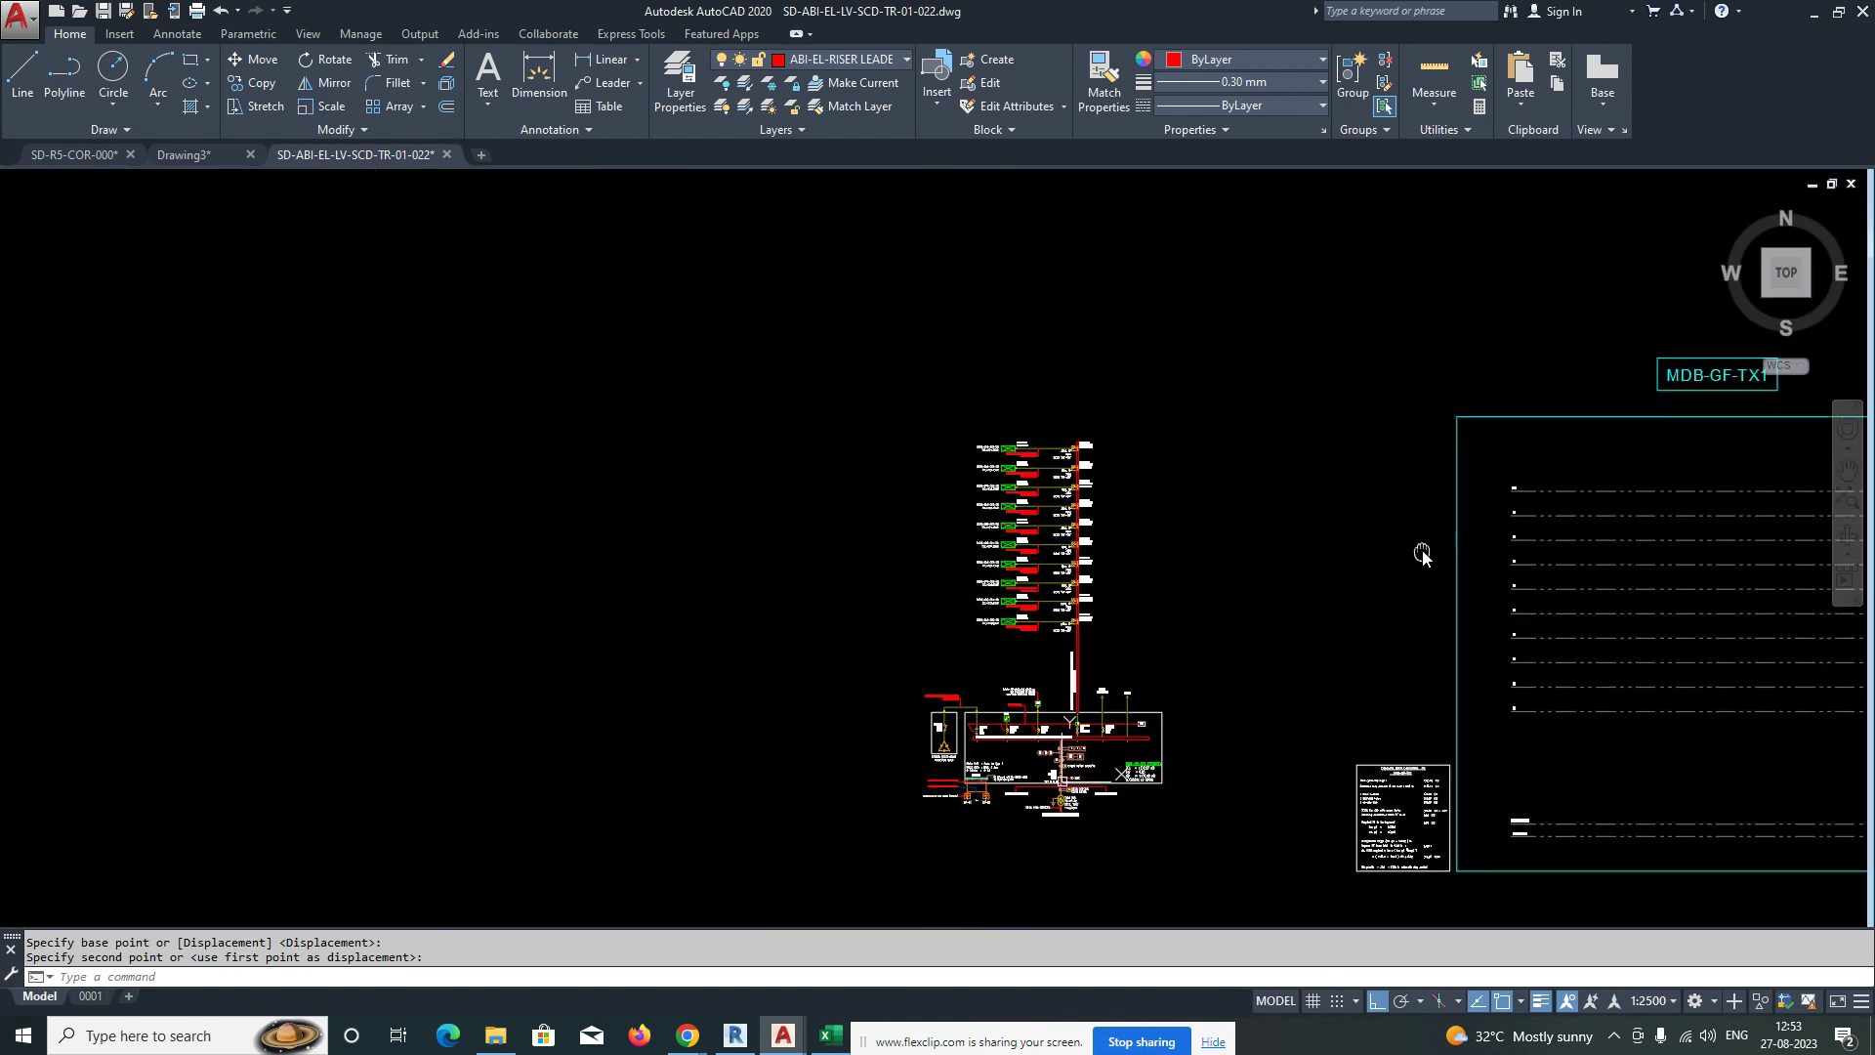
Inspect the 375kVAr capacitor bank and its 800A TP ACB feeder in the reference riser.
{"action": "scroll", "coordinate": [1032, 704], "scroll_direction": "up", "scroll_amount": 10}
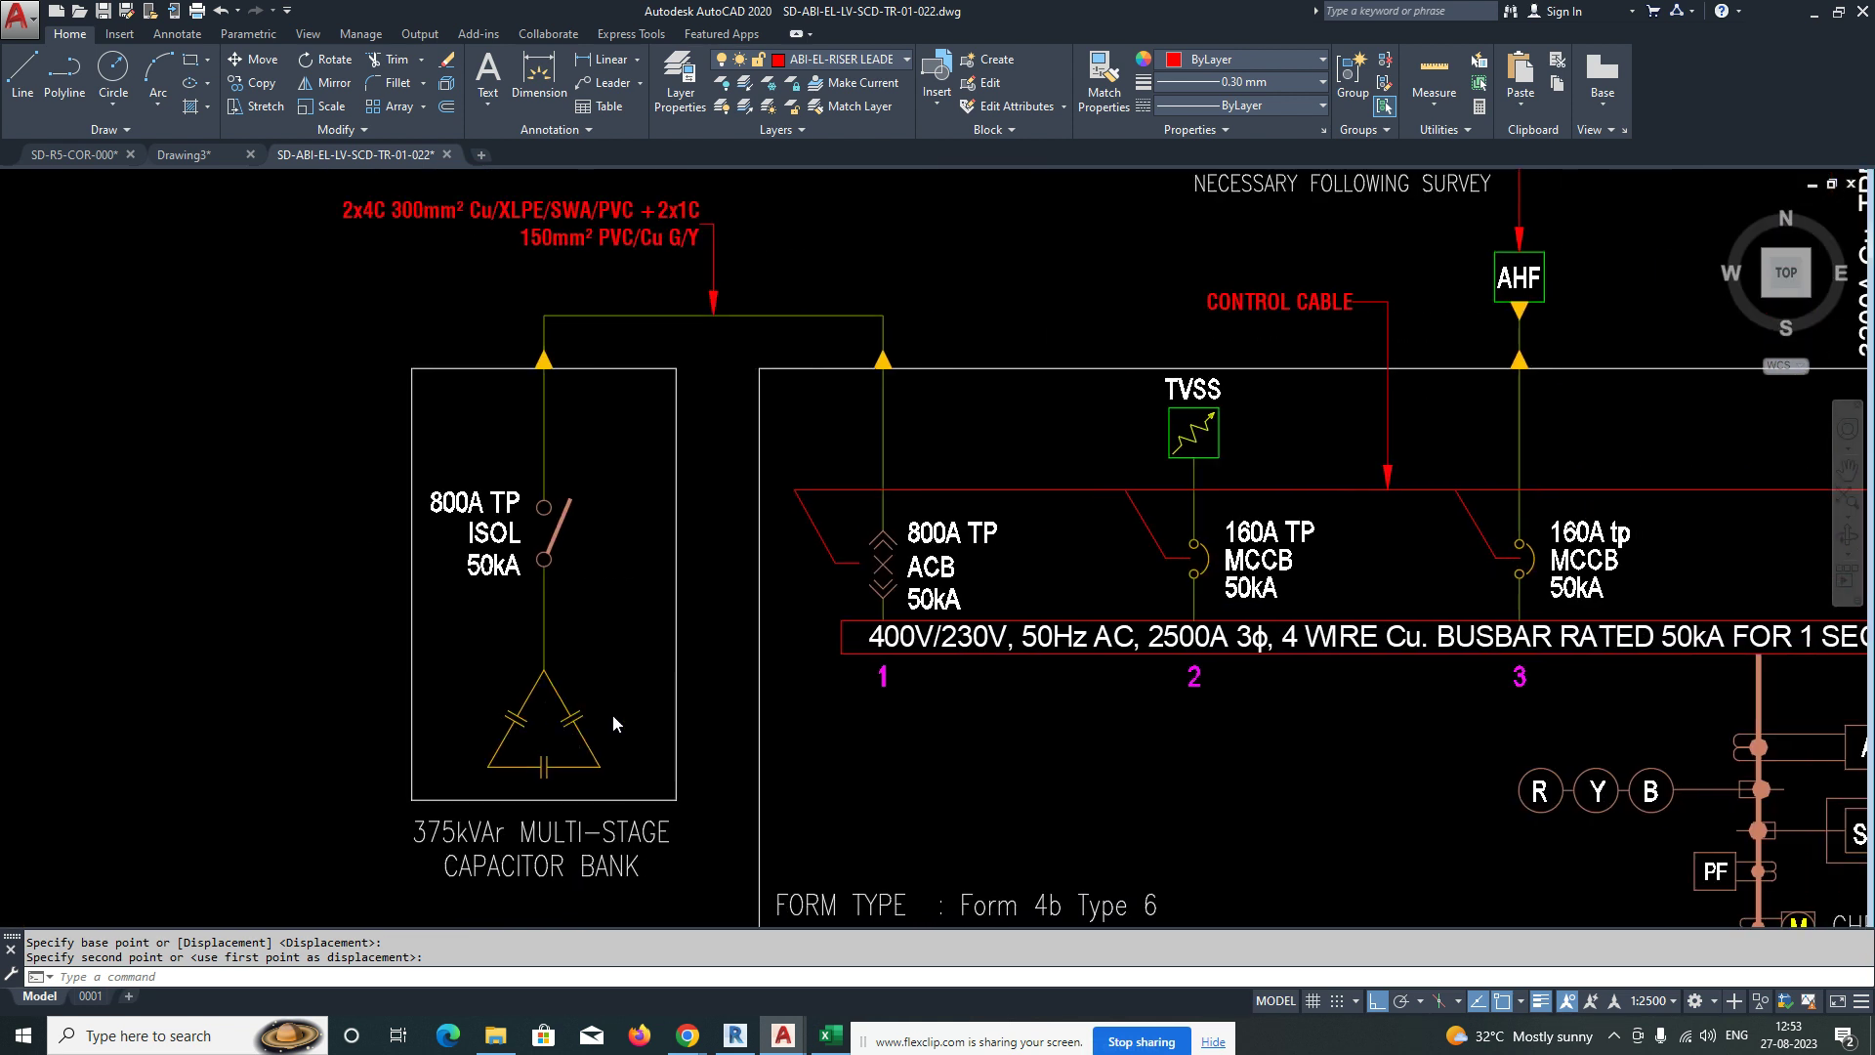
{"action": "middle_click_drag", "start_coordinate": [880, 570], "coordinate": [877, 625]}
{"action": "middle_click_drag", "start_coordinate": [1043, 630], "coordinate": [880, 597]}
{"action": "key", "text": "Escape"}
{"action": "scroll", "coordinate": [818, 597], "scroll_direction": "up", "scroll_amount": 4}
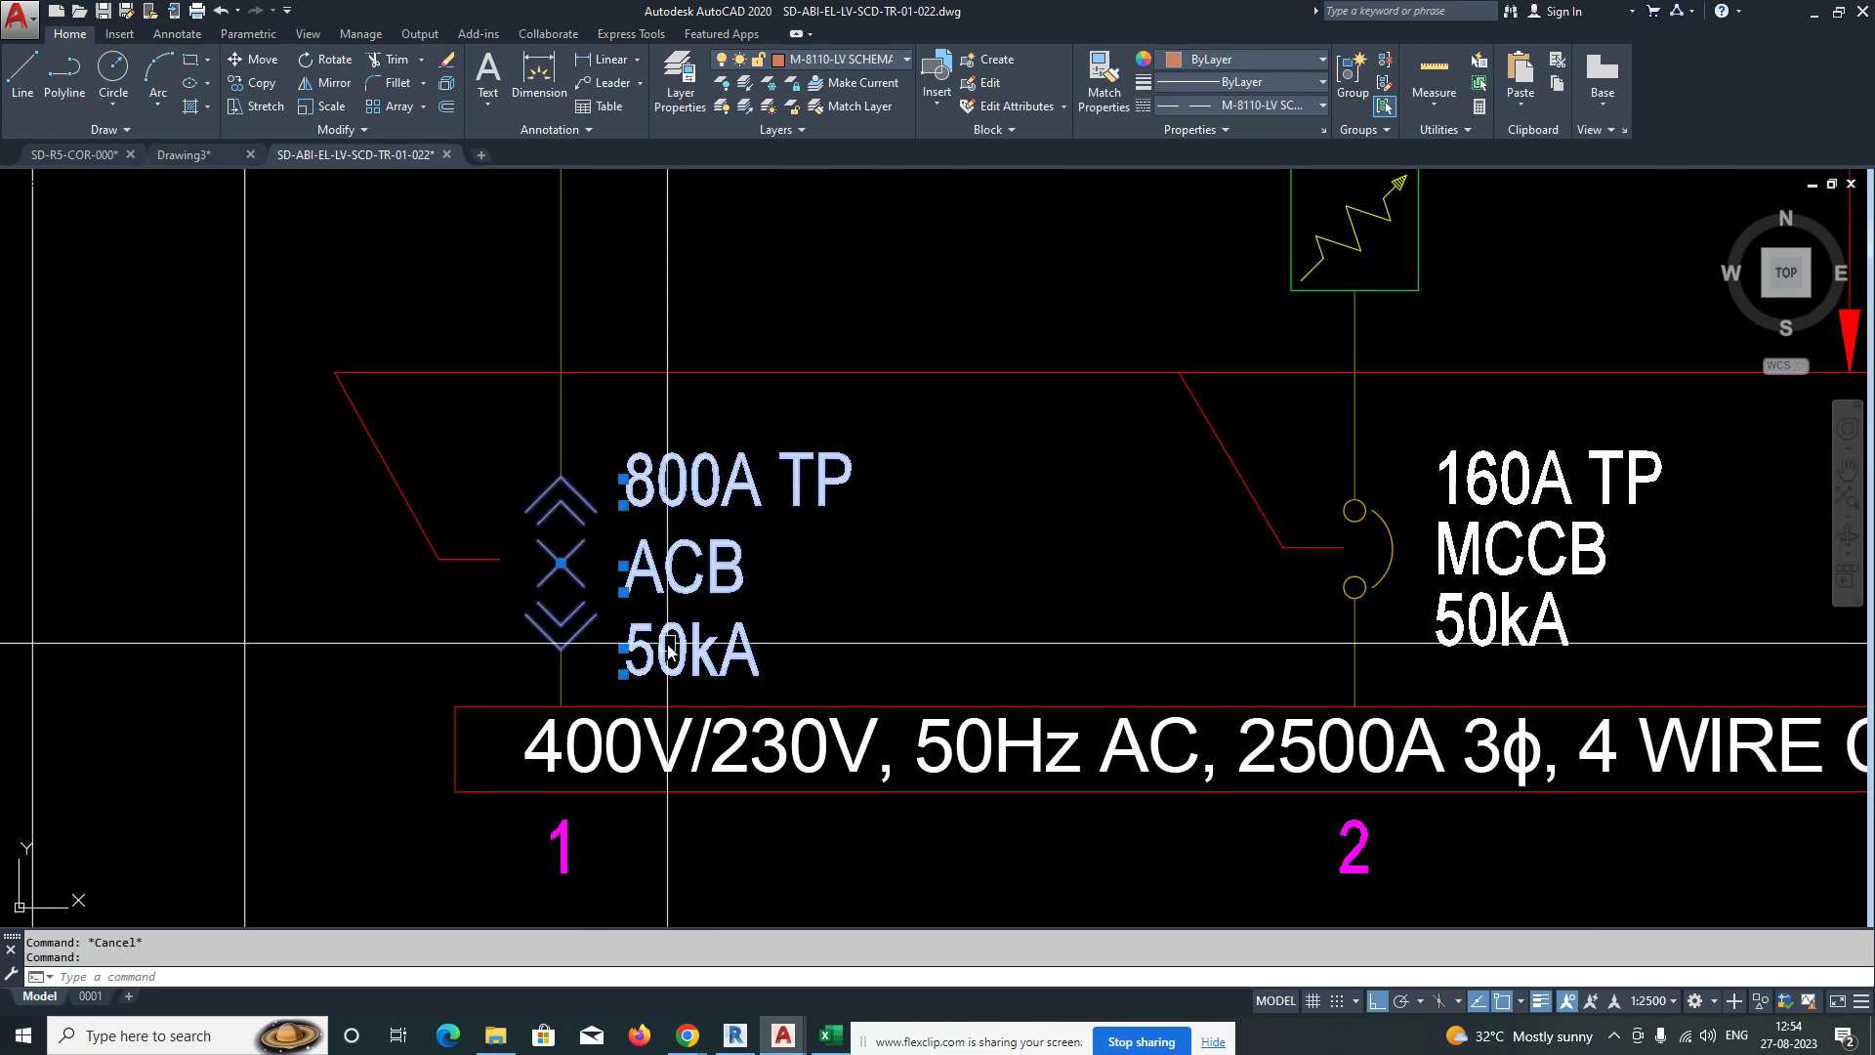
Check the PFC Capacitor Bank's breaker rating and fault duty in the MDB-GF-TX1 summary schedule.
{"action": "scroll", "coordinate": [644, 637], "scroll_direction": "down", "scroll_amount": 14}
{"action": "key", "text": "Escape"}
{"action": "middle_click_drag", "start_coordinate": [1165, 662], "coordinate": [564, 644]}
{"action": "scroll", "coordinate": [1187, 351], "scroll_direction": "up", "scroll_amount": 4}
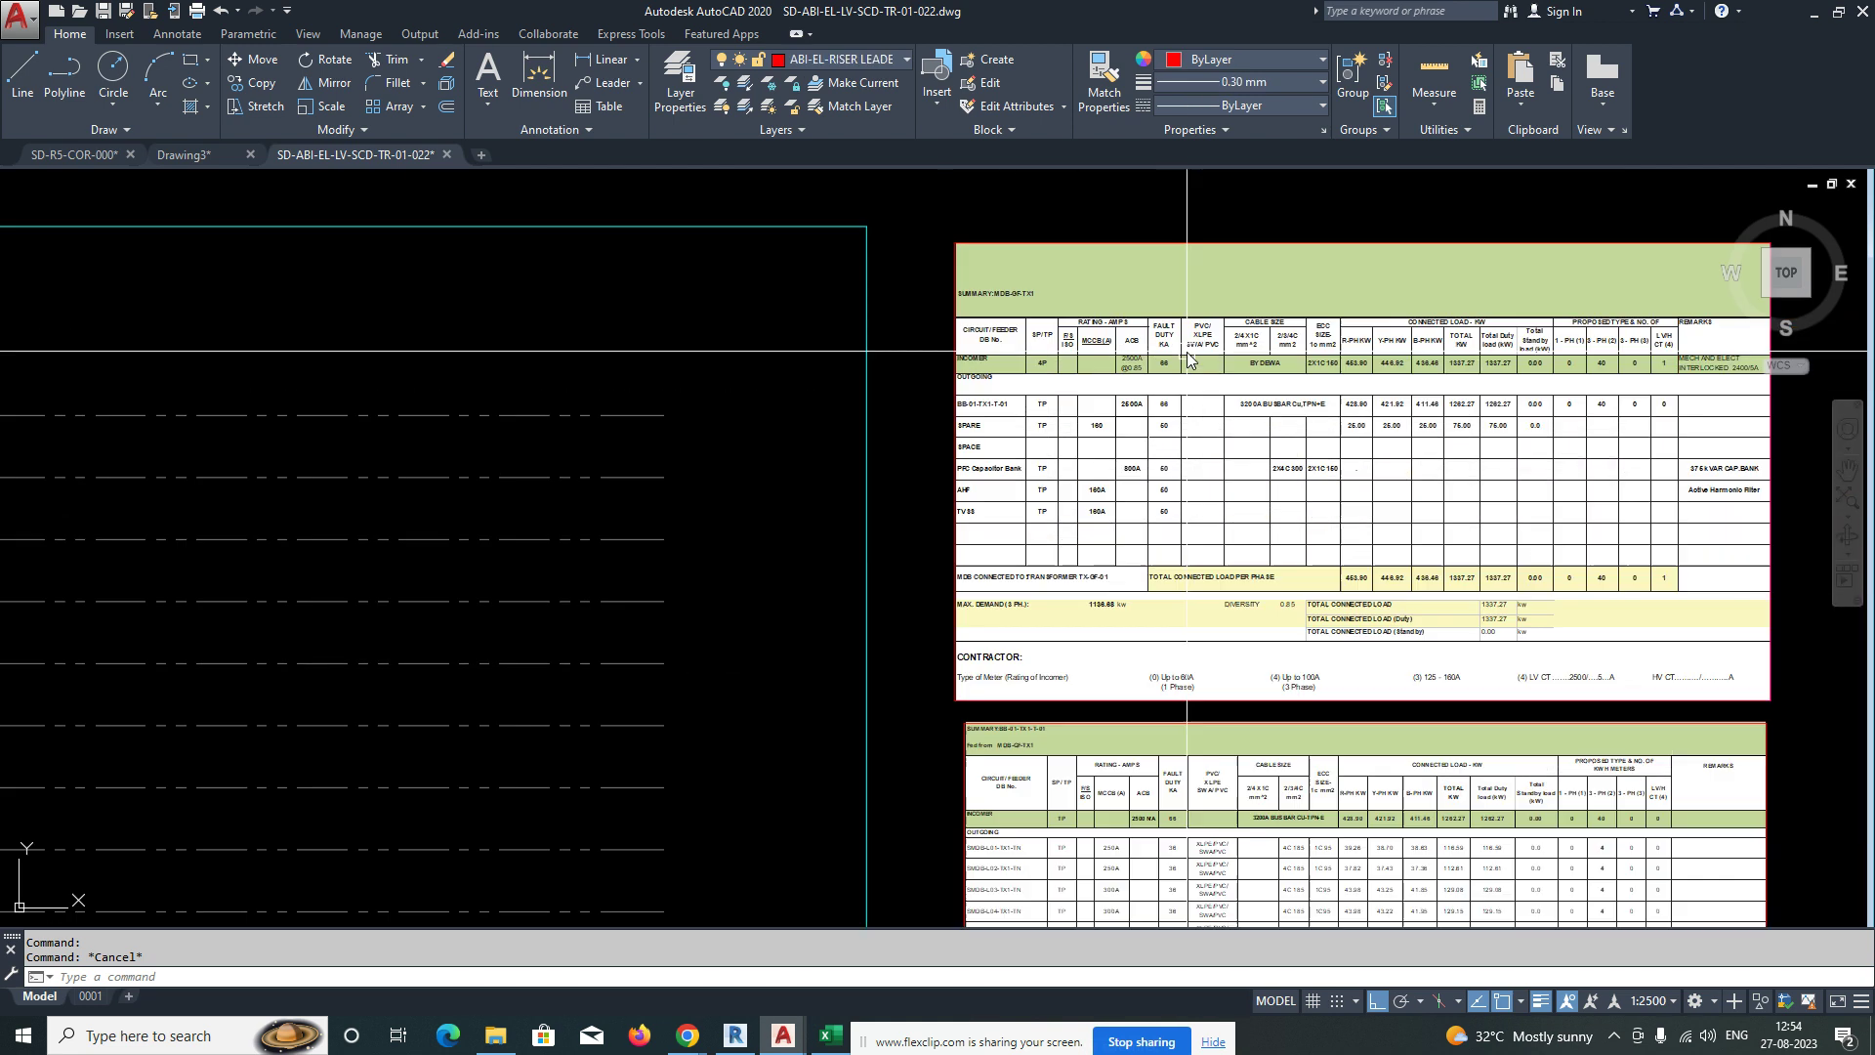
{"action": "scroll", "coordinate": [1187, 357], "scroll_direction": "up", "scroll_amount": 4}
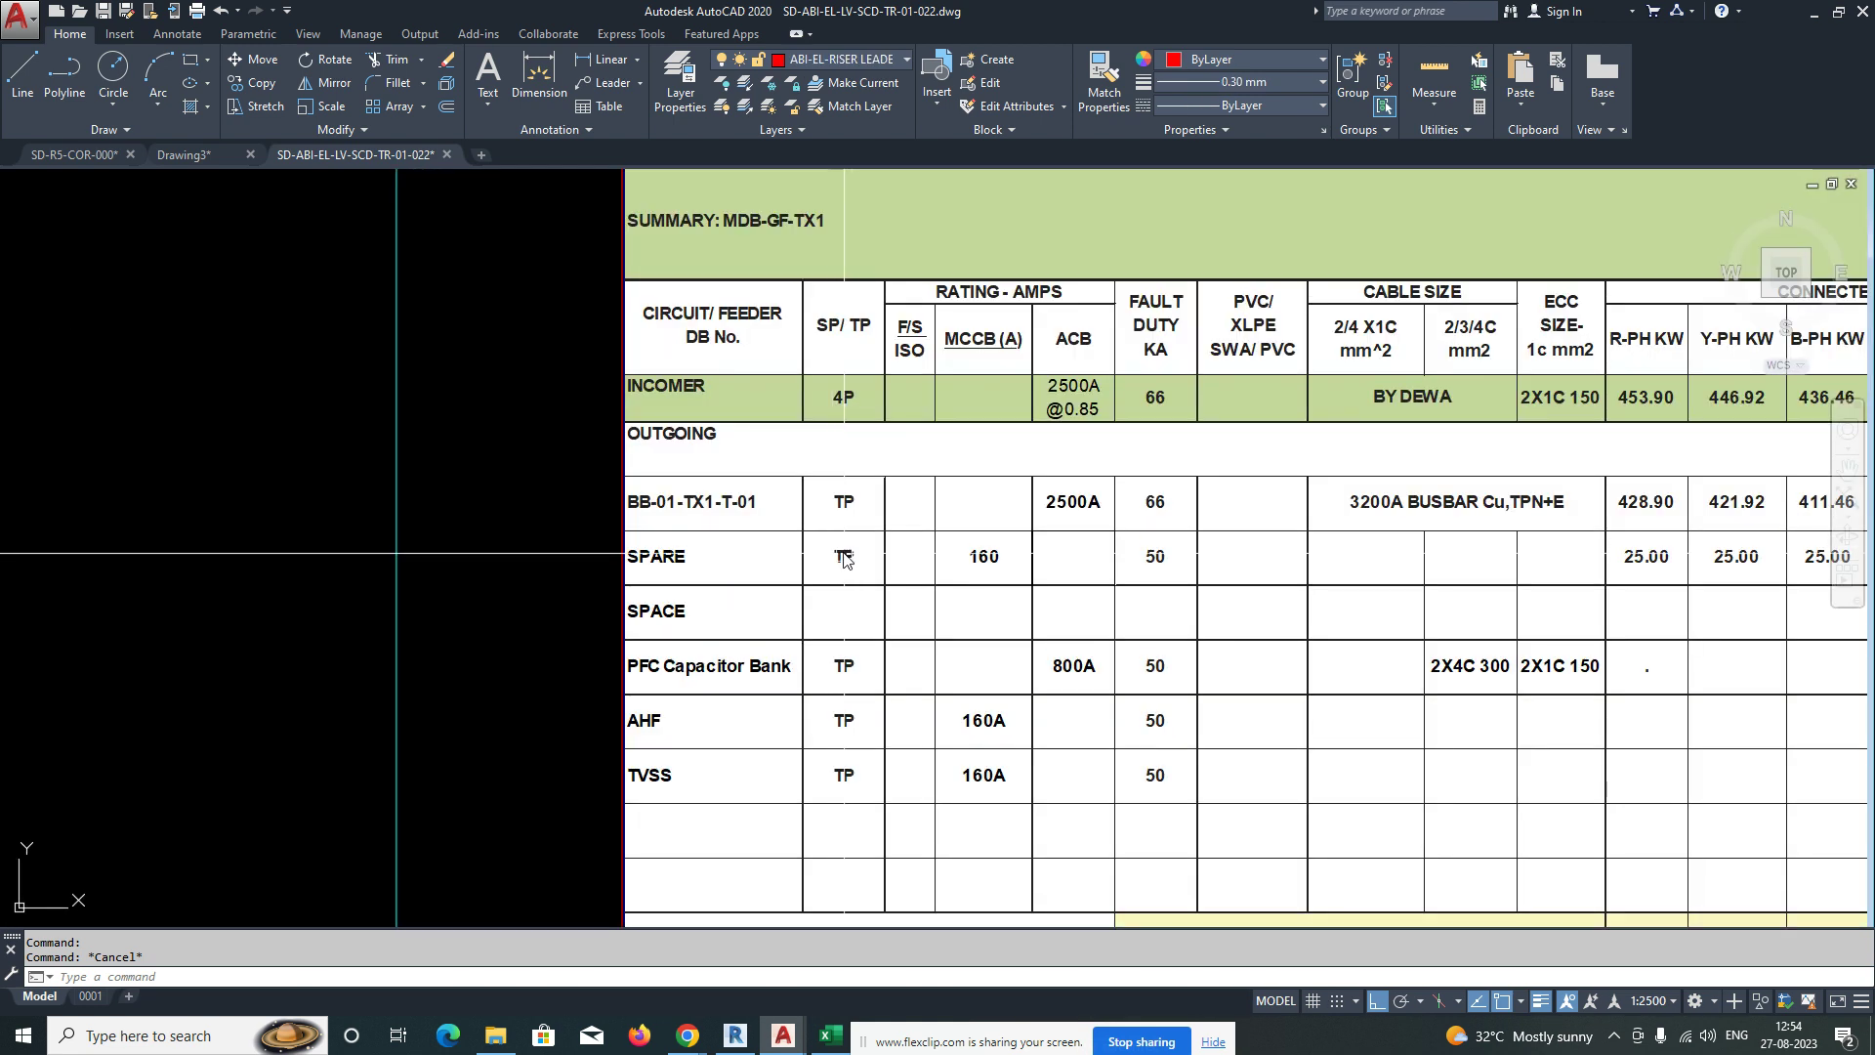
{"action": "scroll", "coordinate": [727, 631], "scroll_direction": "down", "scroll_amount": 2}
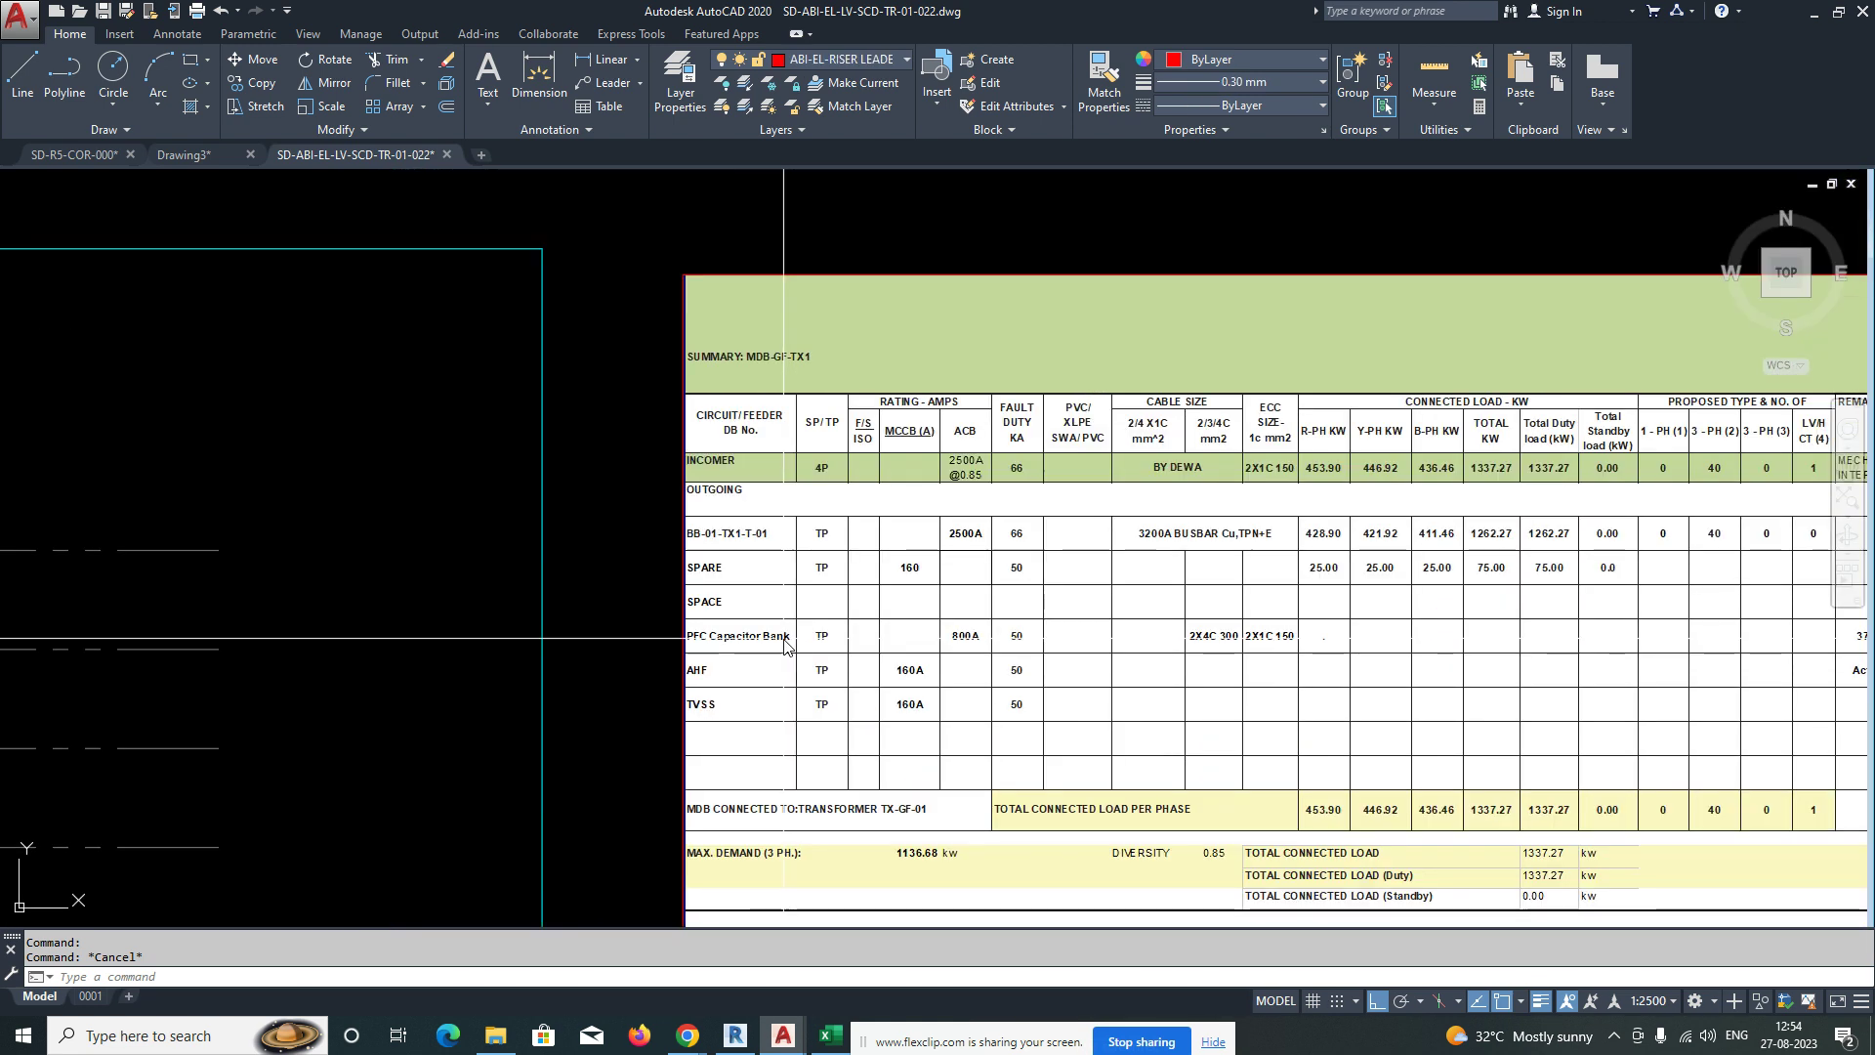
{"action": "scroll", "coordinate": [808, 657], "scroll_direction": "up", "scroll_amount": 2}
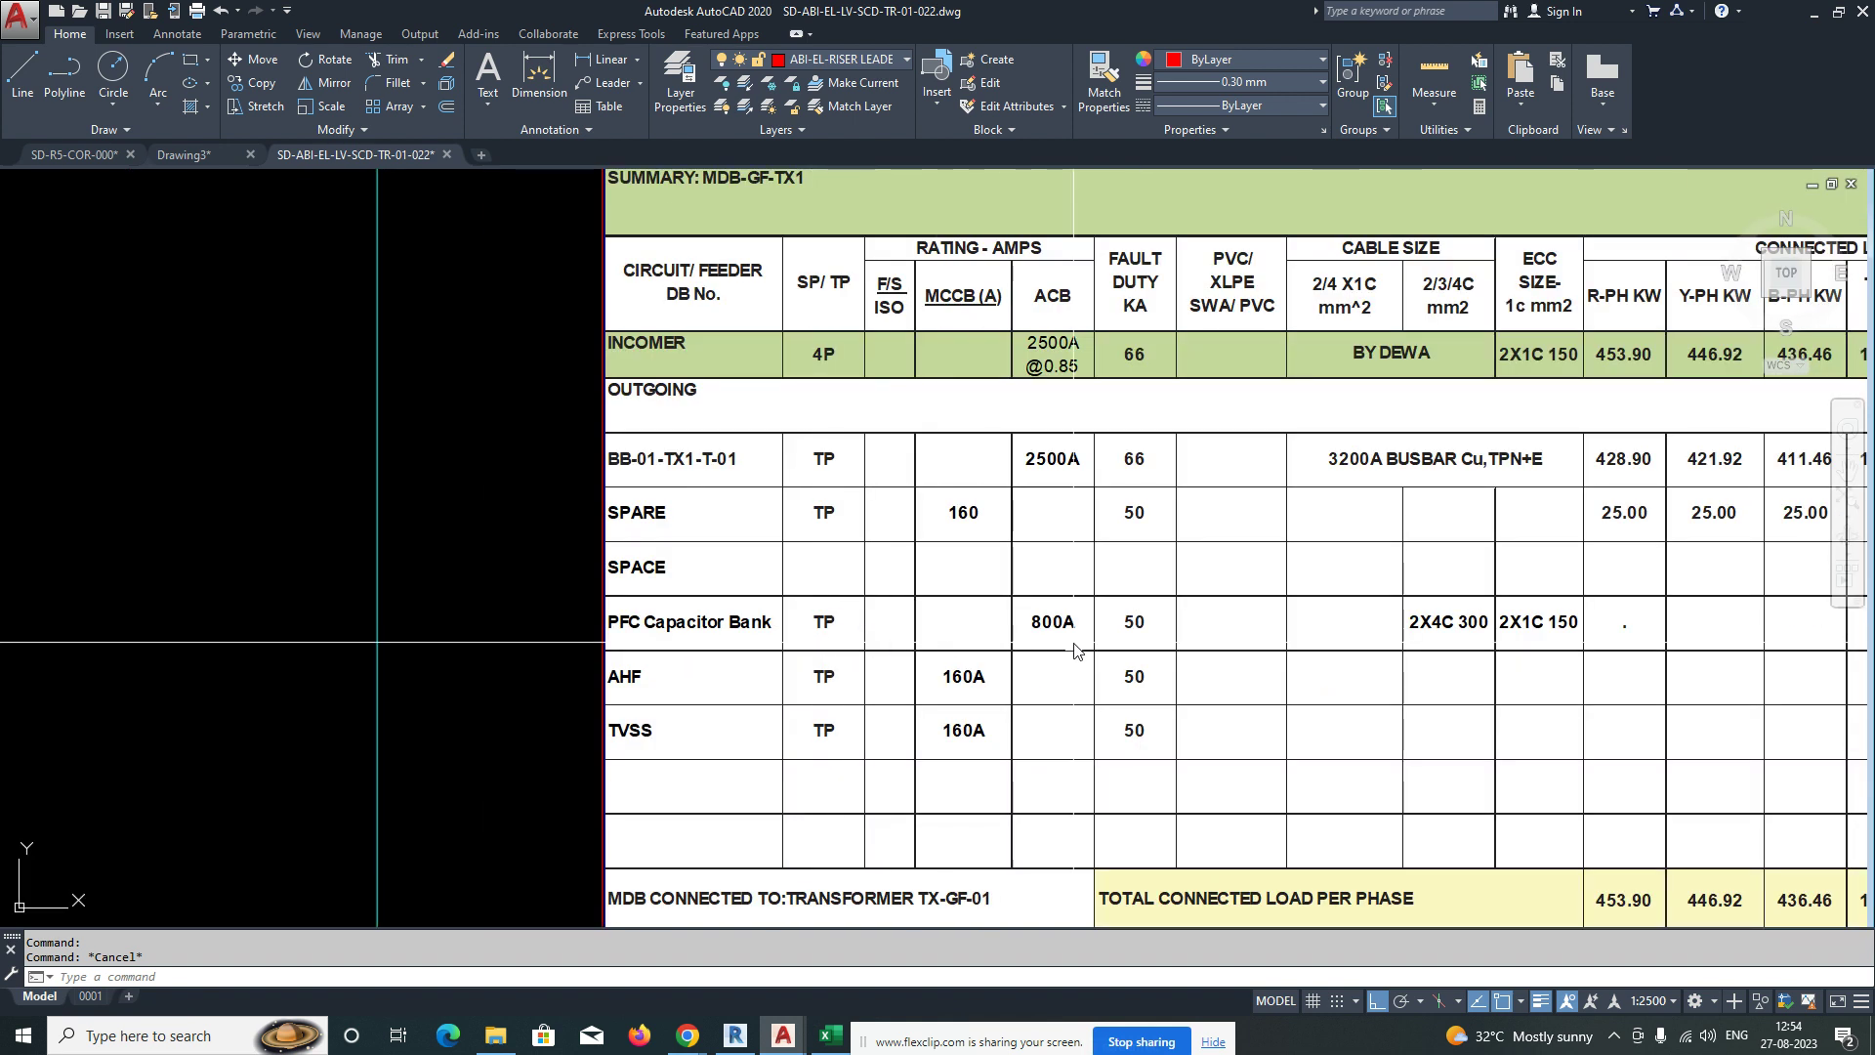
{"action": "scroll", "coordinate": [1056, 607], "scroll_direction": "down", "scroll_amount": 9}
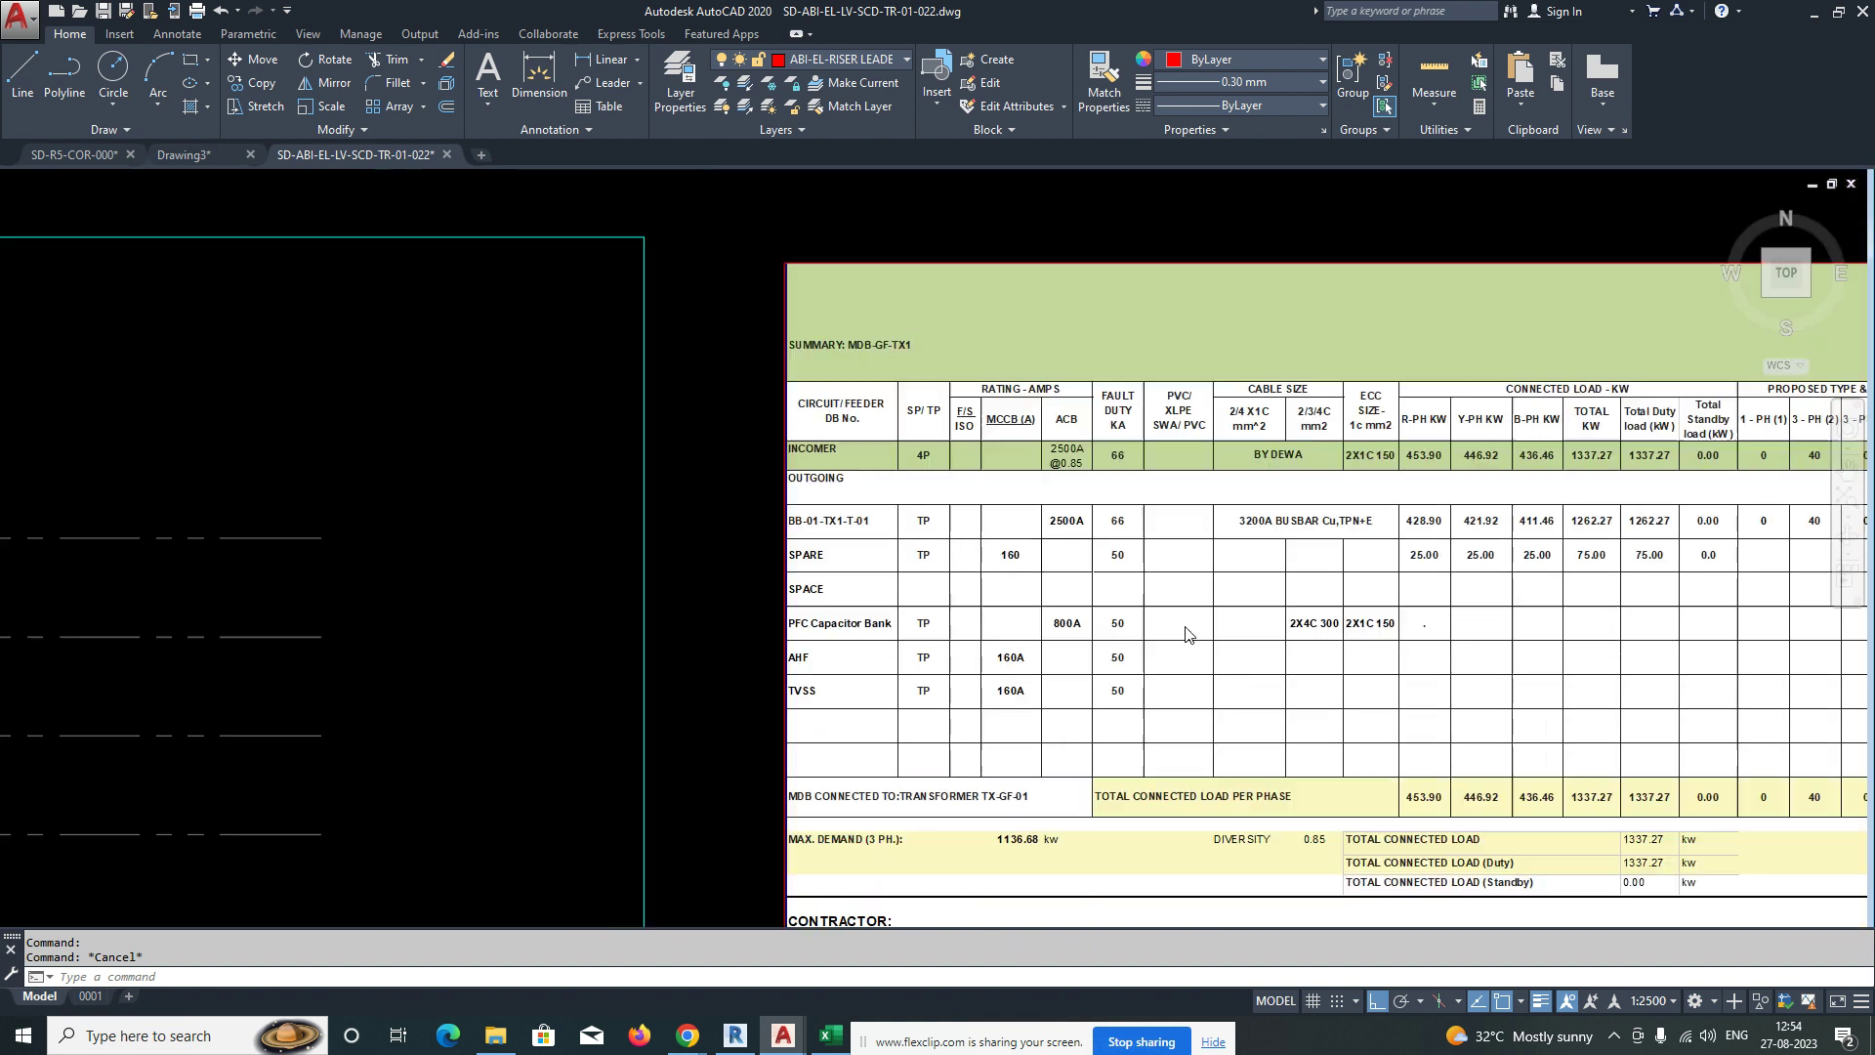
Compare the capacitor bank's isolator rating with its feeder ACB rating in the reference riser.
{"action": "scroll", "coordinate": [405, 791], "scroll_direction": "up", "scroll_amount": 10}
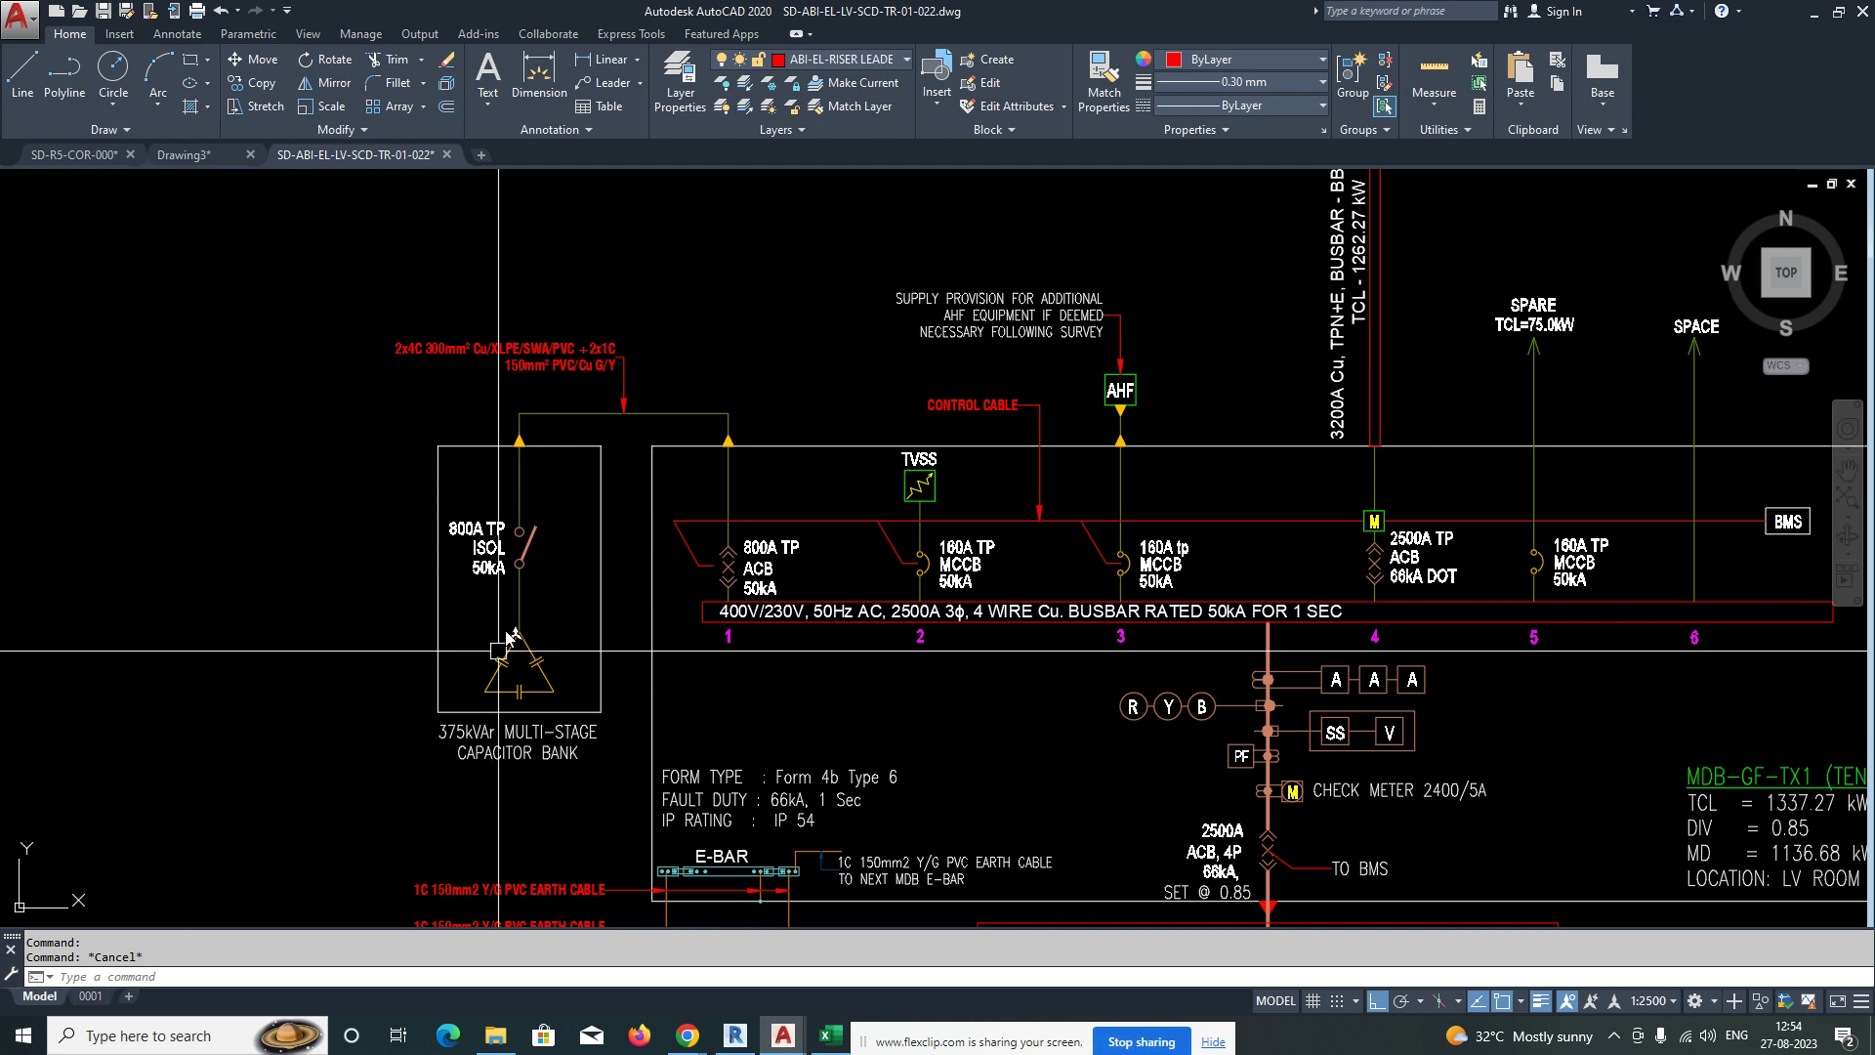
{"action": "left_click", "coordinate": [422, 537]}
{"action": "left_click", "coordinate": [1152, 586]}
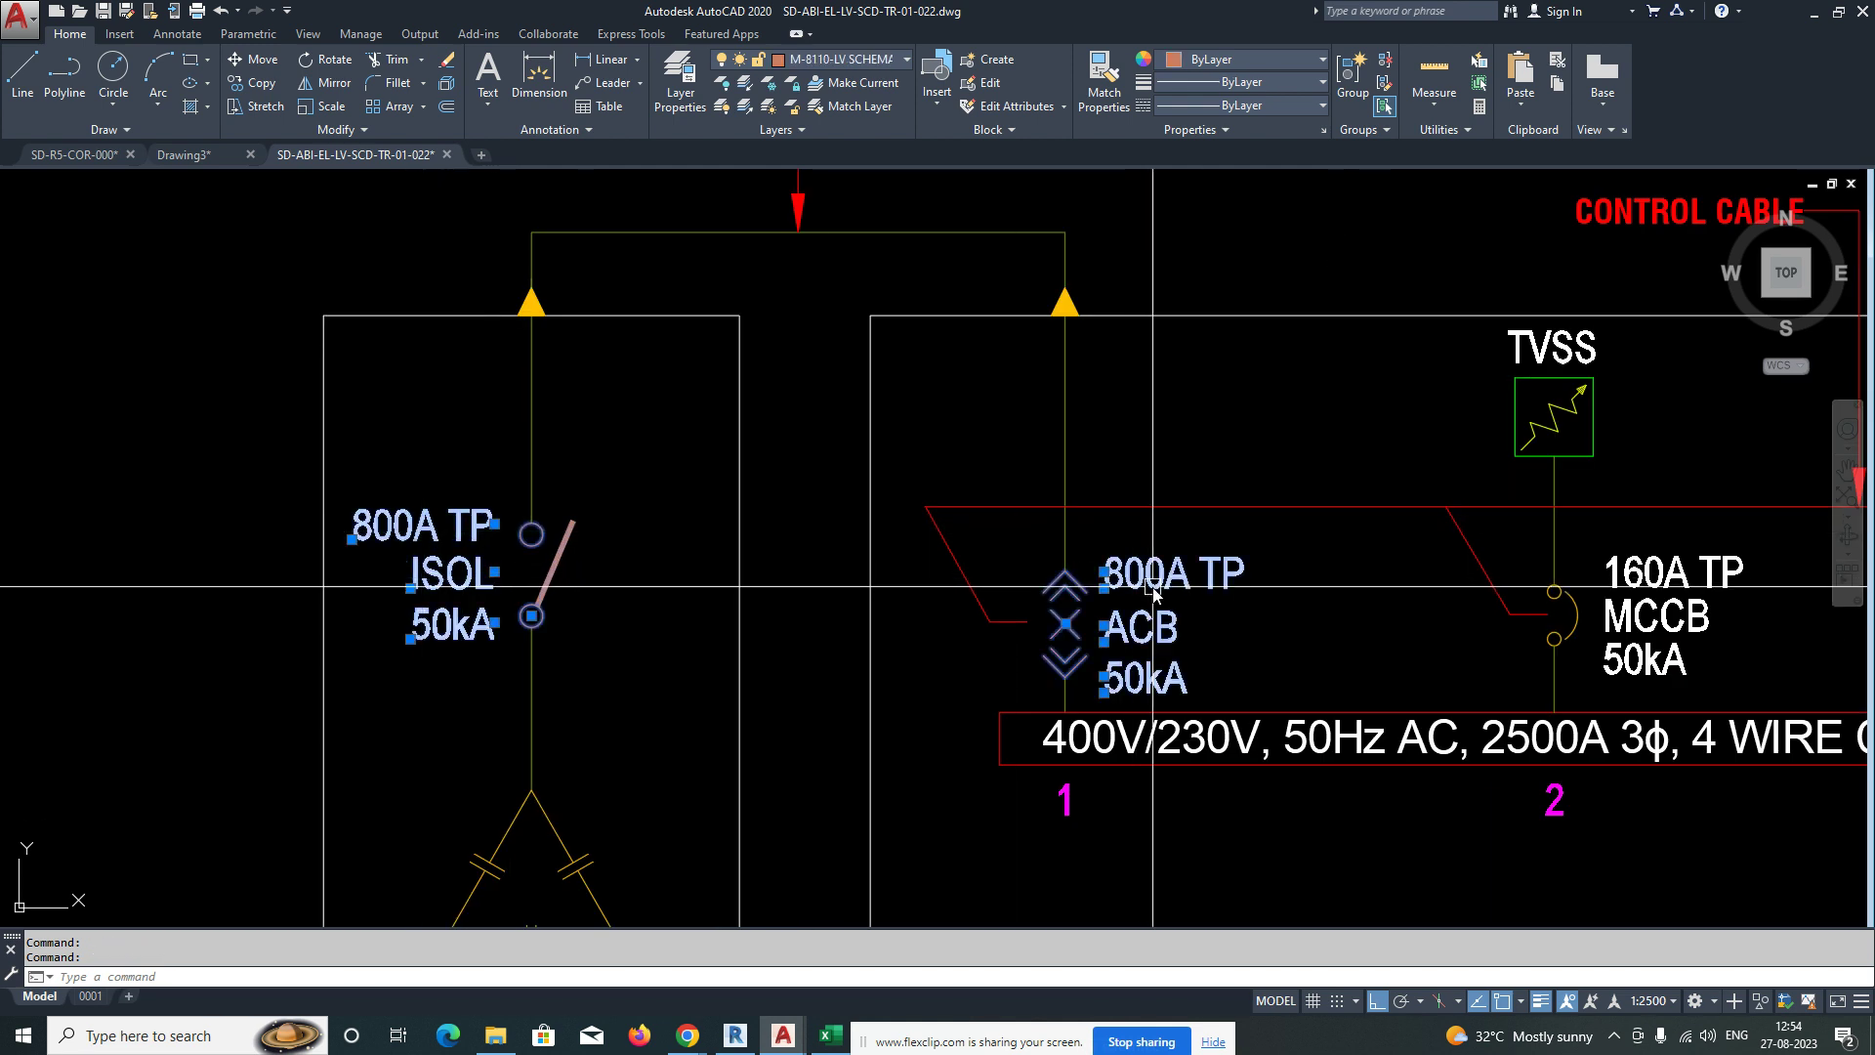
{"action": "key", "text": "Escape"}
{"action": "scroll", "coordinate": [601, 617], "scroll_direction": "down", "scroll_amount": 8}
Read the PFC Capacitor Bank's cable size, ECC size and remarks in the MDB-GF-TX1 summary schedule.
{"action": "scroll", "coordinate": [1327, 619], "scroll_direction": "up", "scroll_amount": 10}
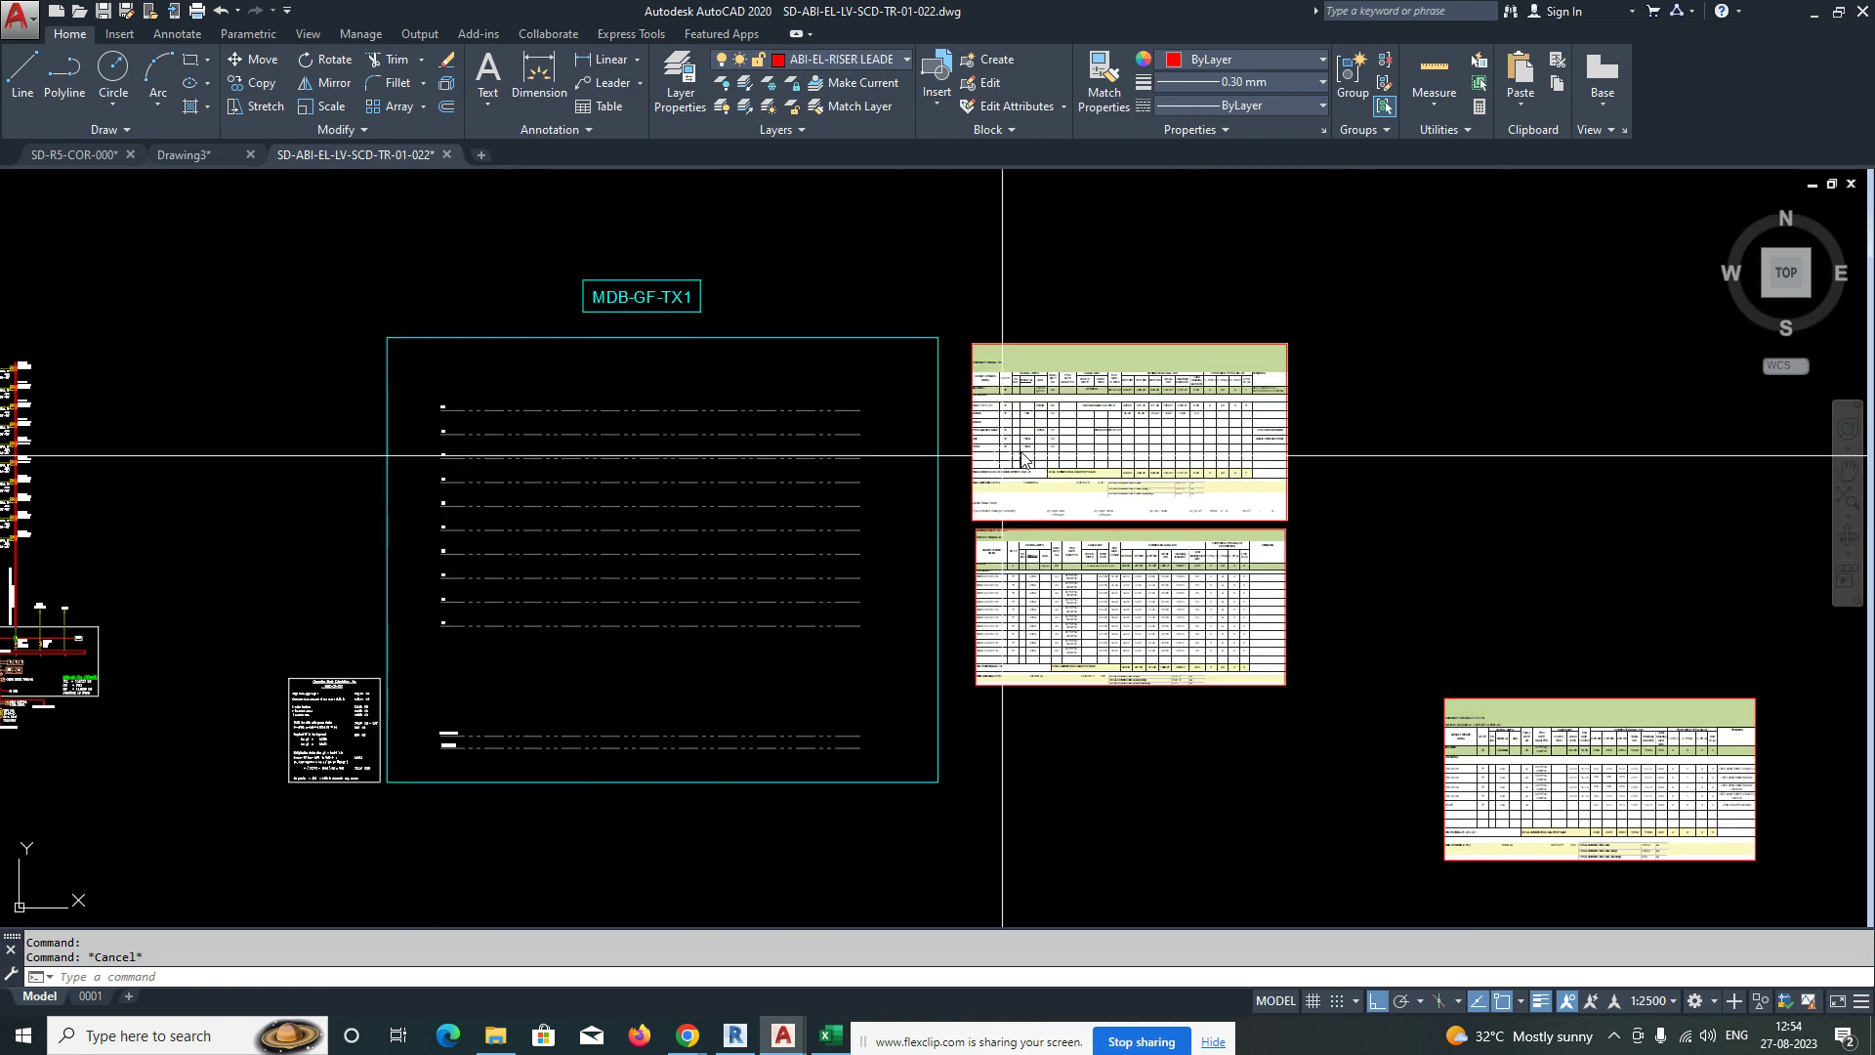
{"action": "scroll", "coordinate": [688, 553], "scroll_direction": "up", "scroll_amount": 3}
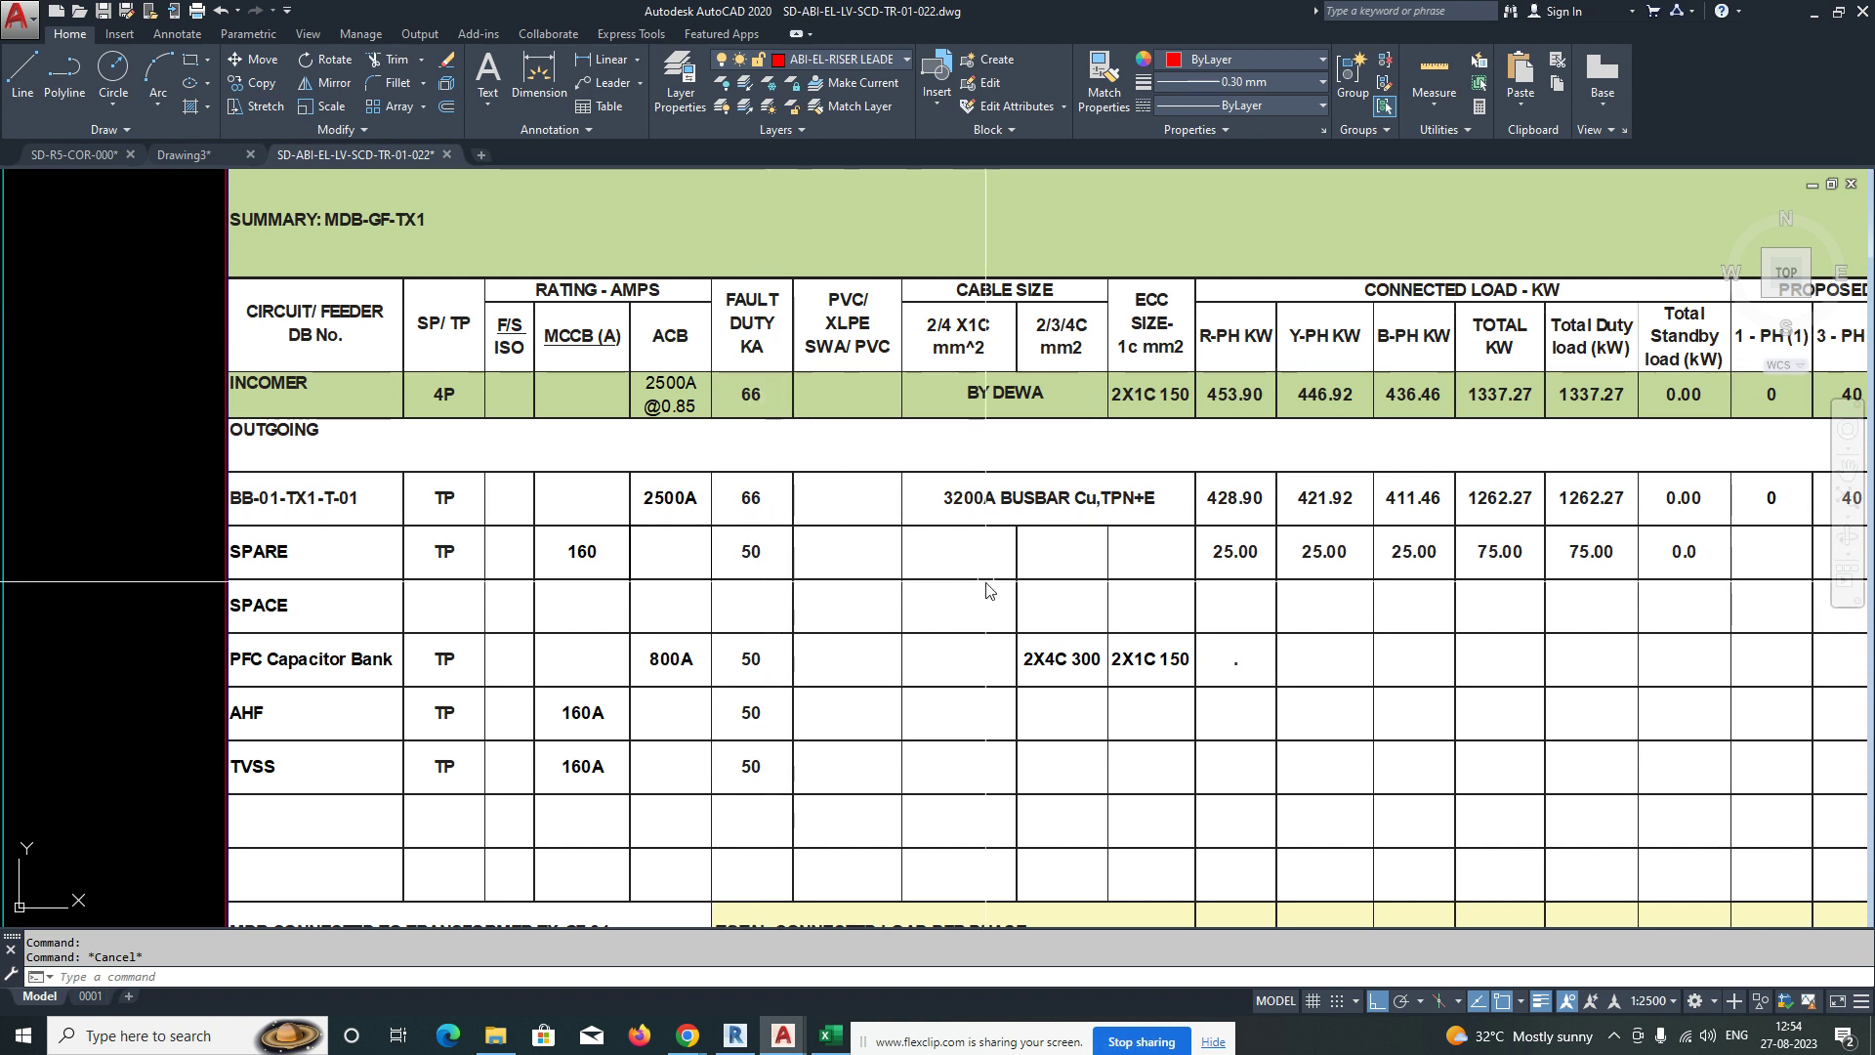
{"action": "middle_click_drag", "start_coordinate": [810, 585], "coordinate": [937, 585]}
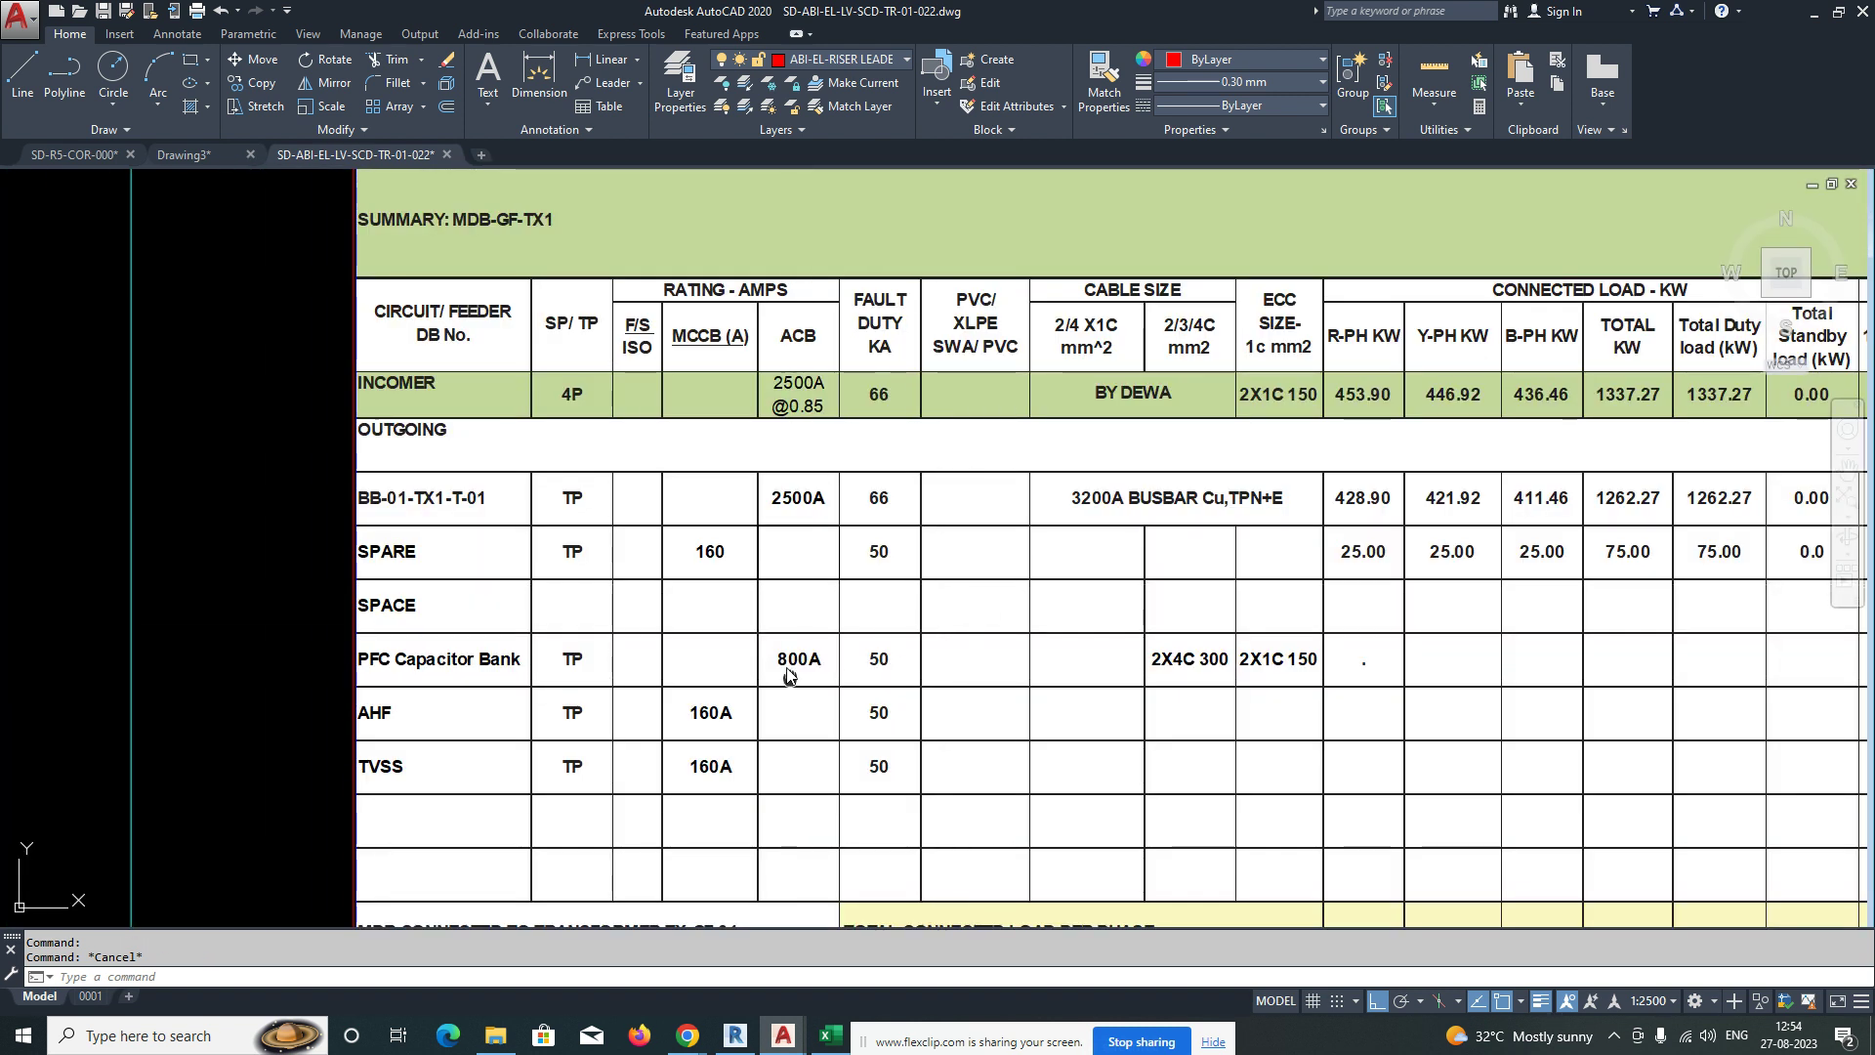
{"action": "middle_click_drag", "start_coordinate": [787, 669], "coordinate": [749, 573]}
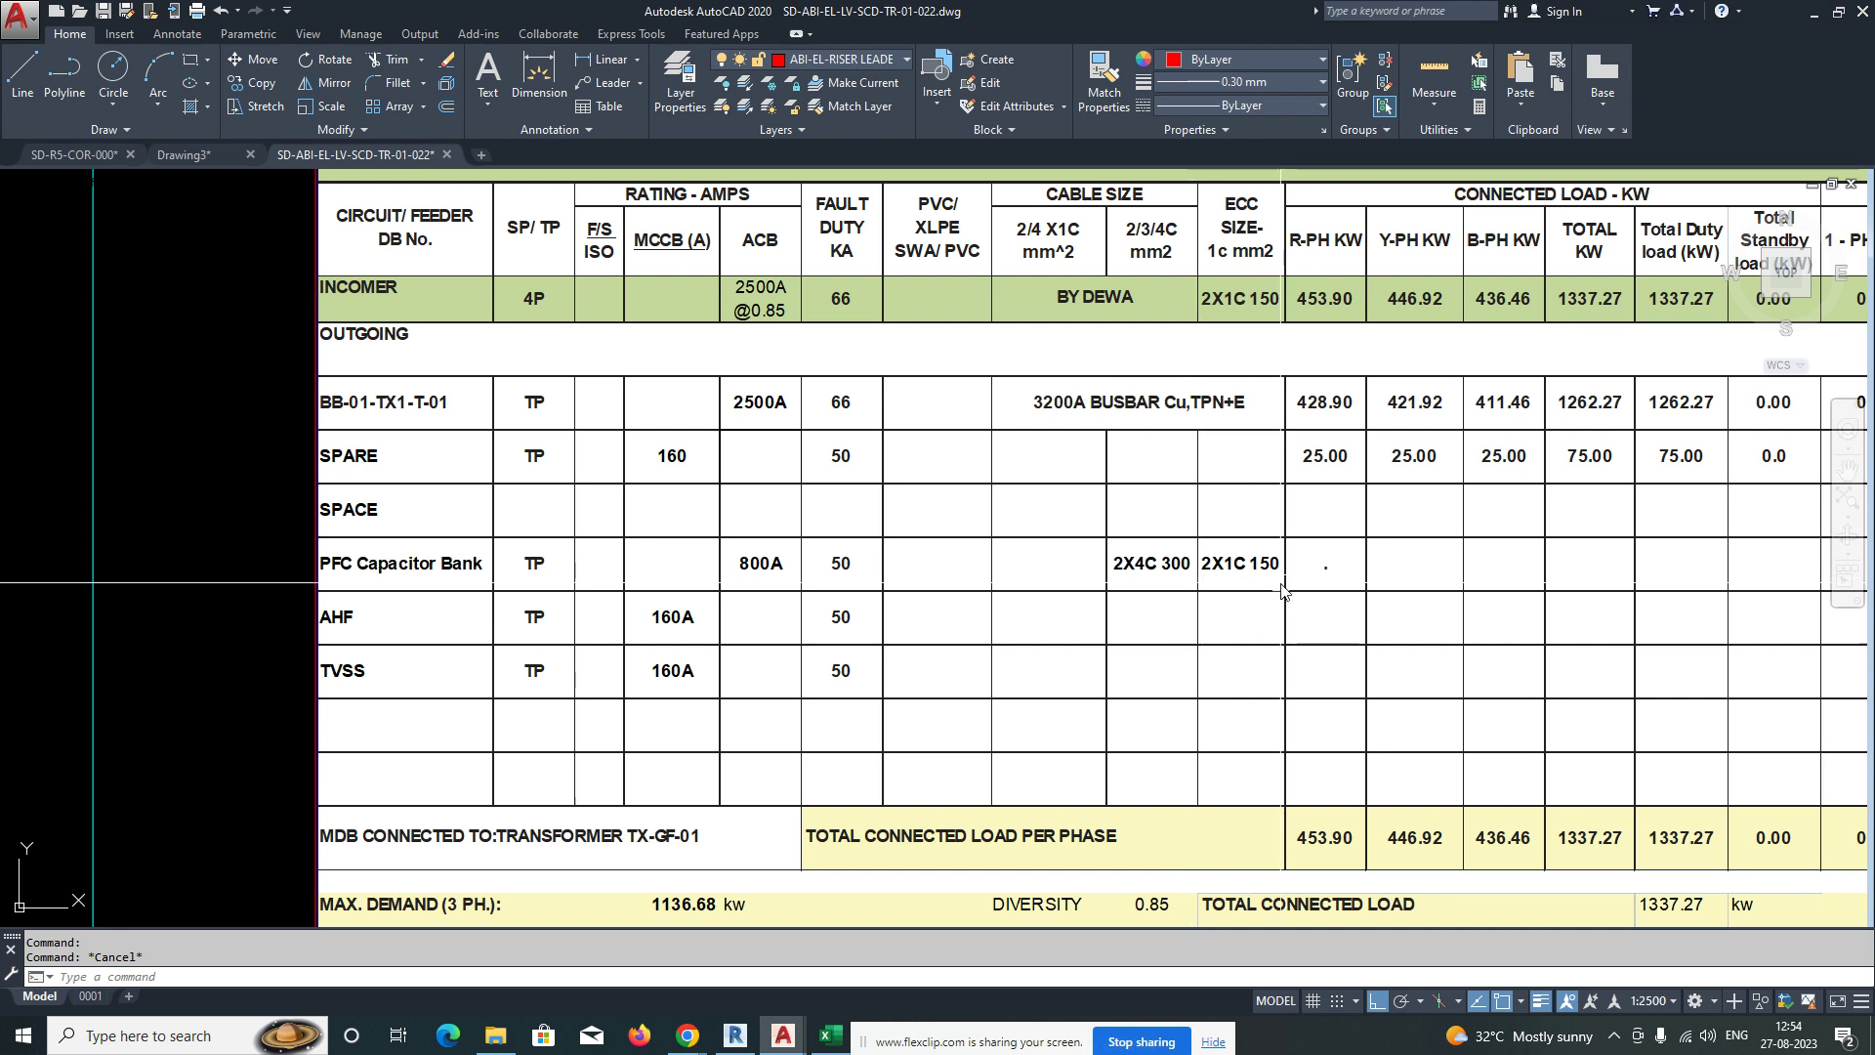
{"action": "scroll", "coordinate": [1282, 588], "scroll_direction": "up", "scroll_amount": 4}
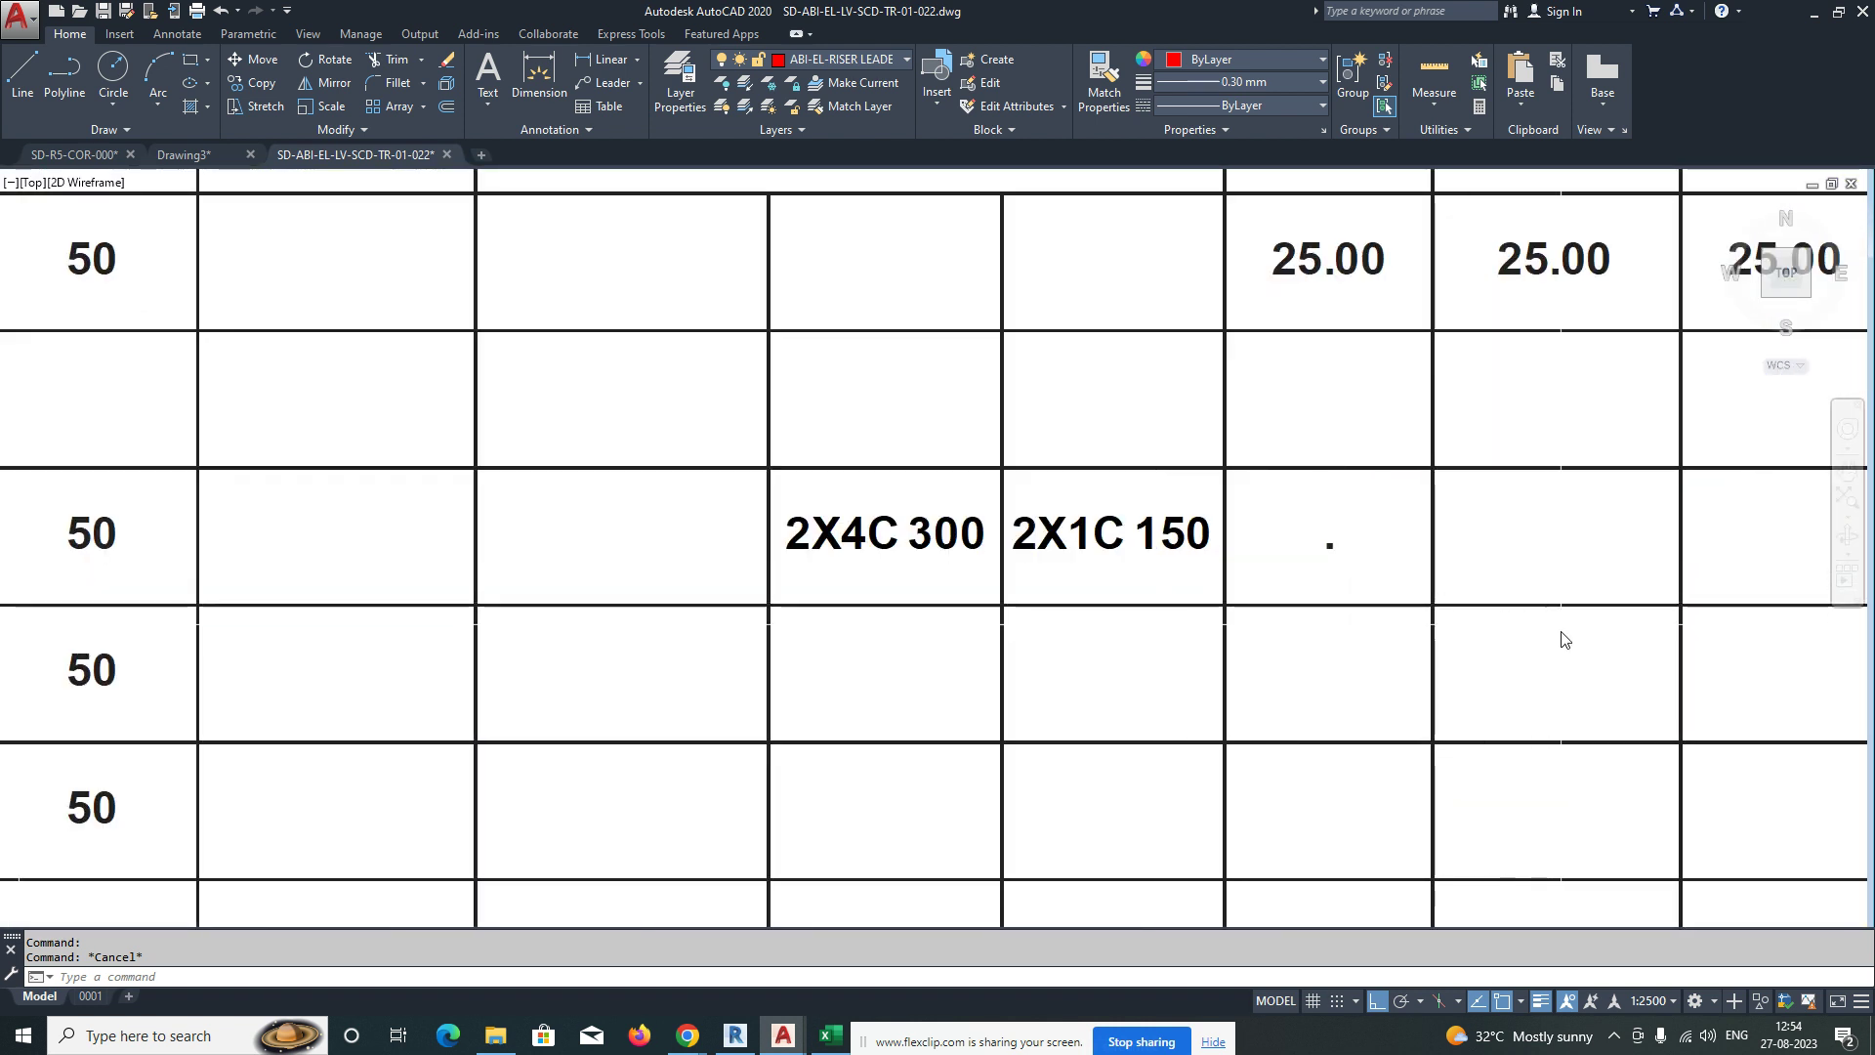
{"action": "scroll", "coordinate": [1563, 639], "scroll_direction": "down", "scroll_amount": 6}
{"action": "scroll", "coordinate": [1444, 387], "scroll_direction": "up", "scroll_amount": 4}
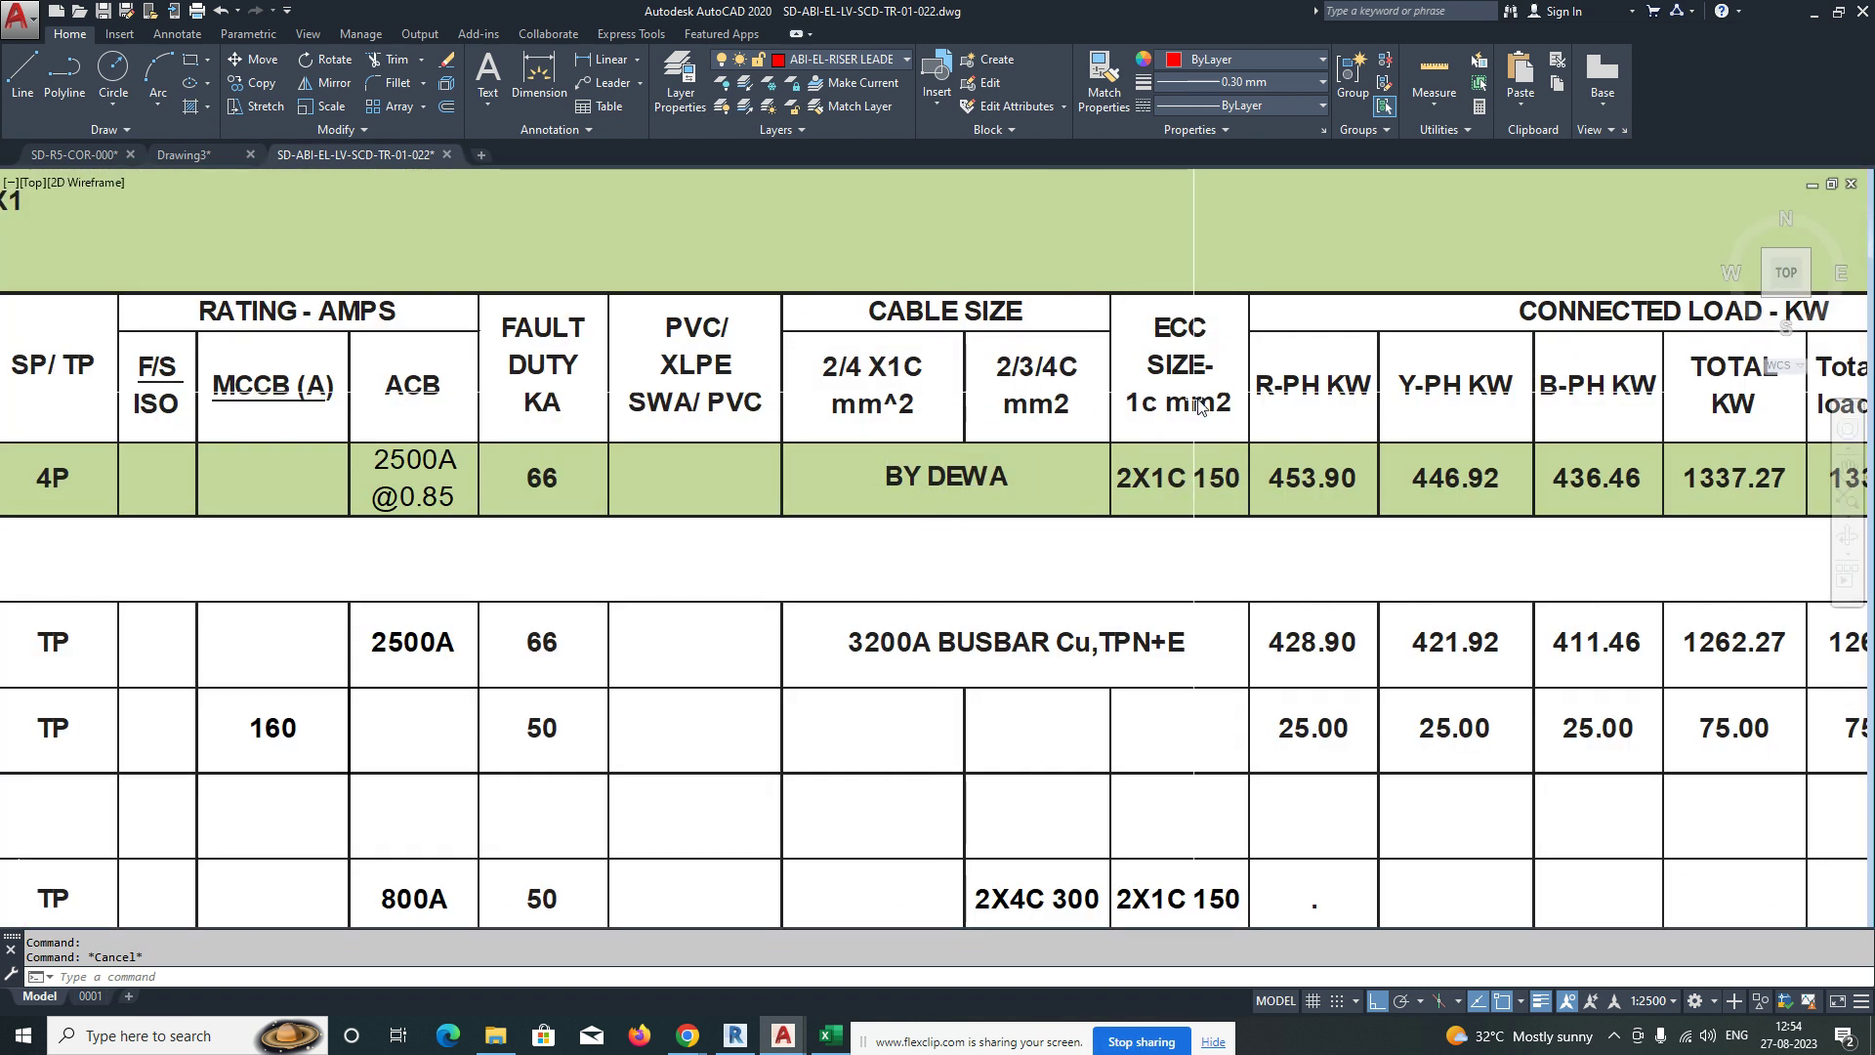
{"action": "scroll", "coordinate": [1211, 395], "scroll_direction": "down", "scroll_amount": 2}
{"action": "middle_click_drag", "start_coordinate": [1407, 513], "coordinate": [976, 454]}
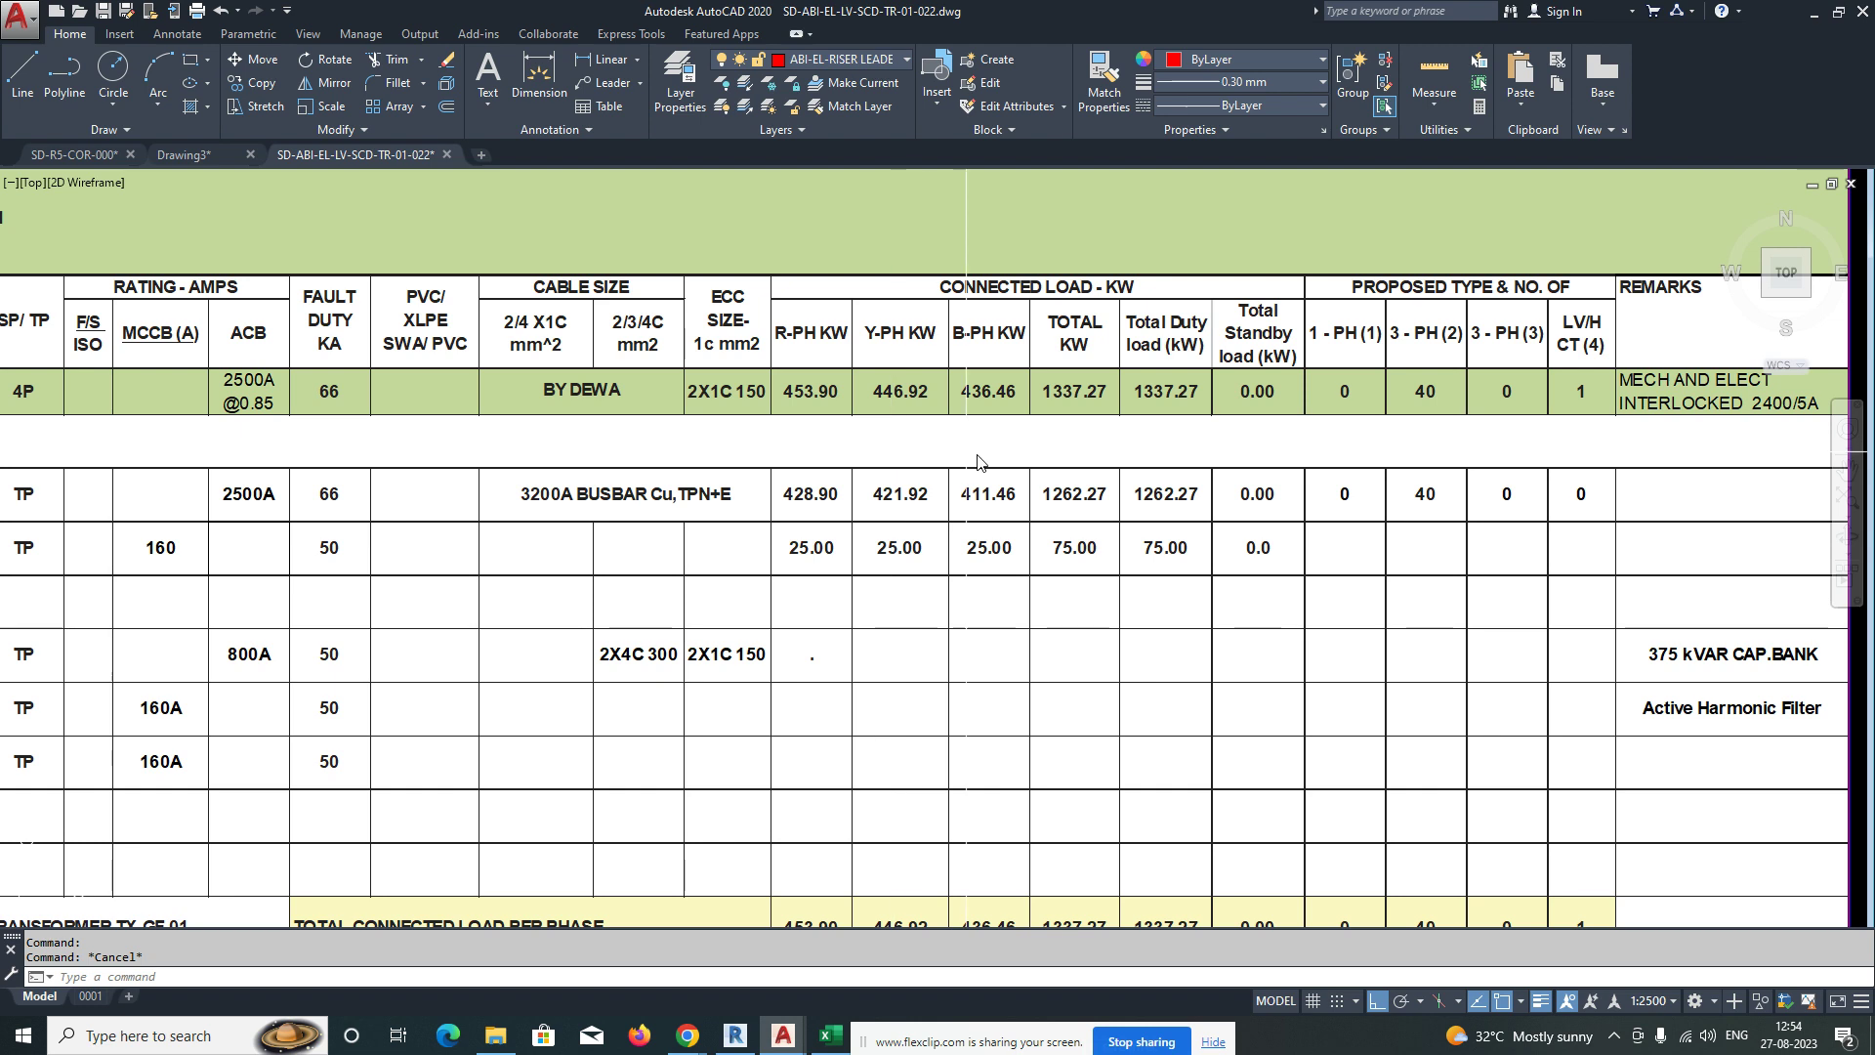
{"action": "scroll", "coordinate": [1035, 472], "scroll_direction": "down", "scroll_amount": 2}
{"action": "scroll", "coordinate": [1406, 606], "scroll_direction": "up", "scroll_amount": 4}
{"action": "scroll", "coordinate": [1584, 571], "scroll_direction": "down", "scroll_amount": 5}
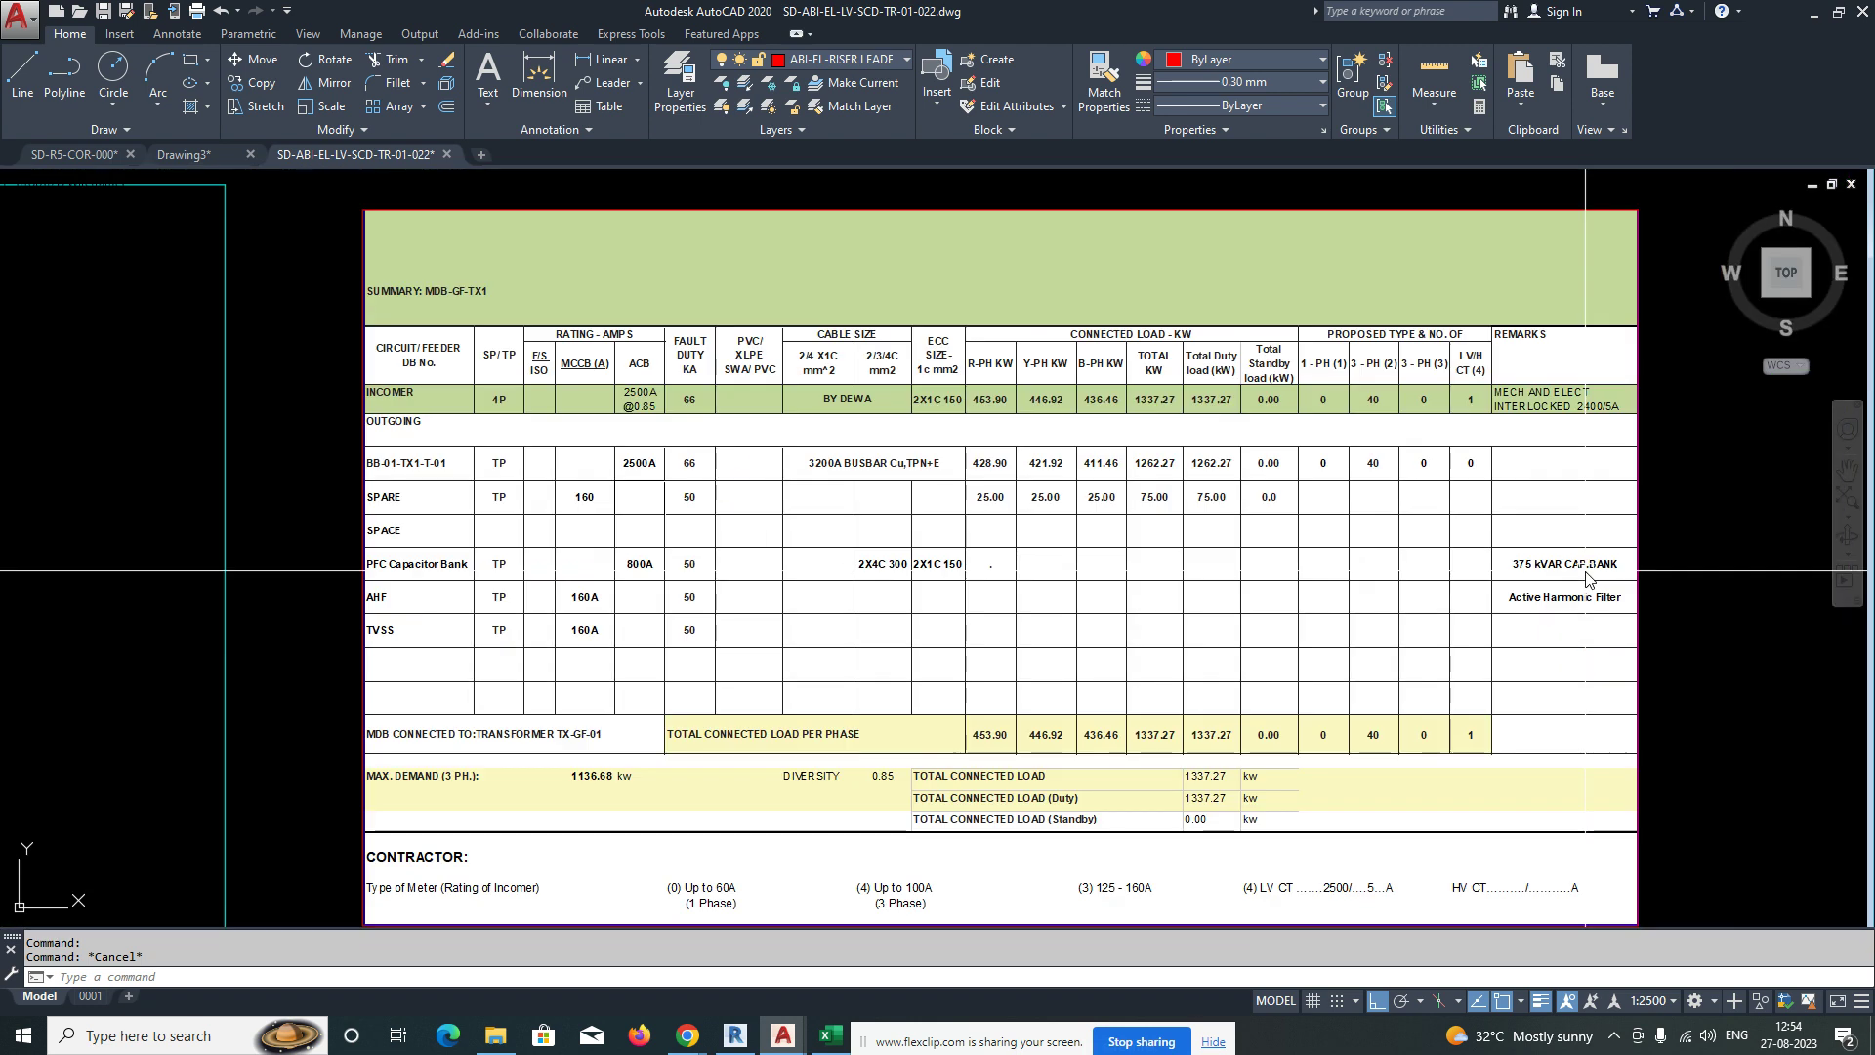
{"action": "middle_click_drag", "start_coordinate": [632, 688], "coordinate": [1086, 545]}
Examine the capacitor bank, TVSS, AHF, busbar, spare and space feeders in the reference riser.
{"action": "scroll", "coordinate": [576, 654], "scroll_direction": "up", "scroll_amount": 10}
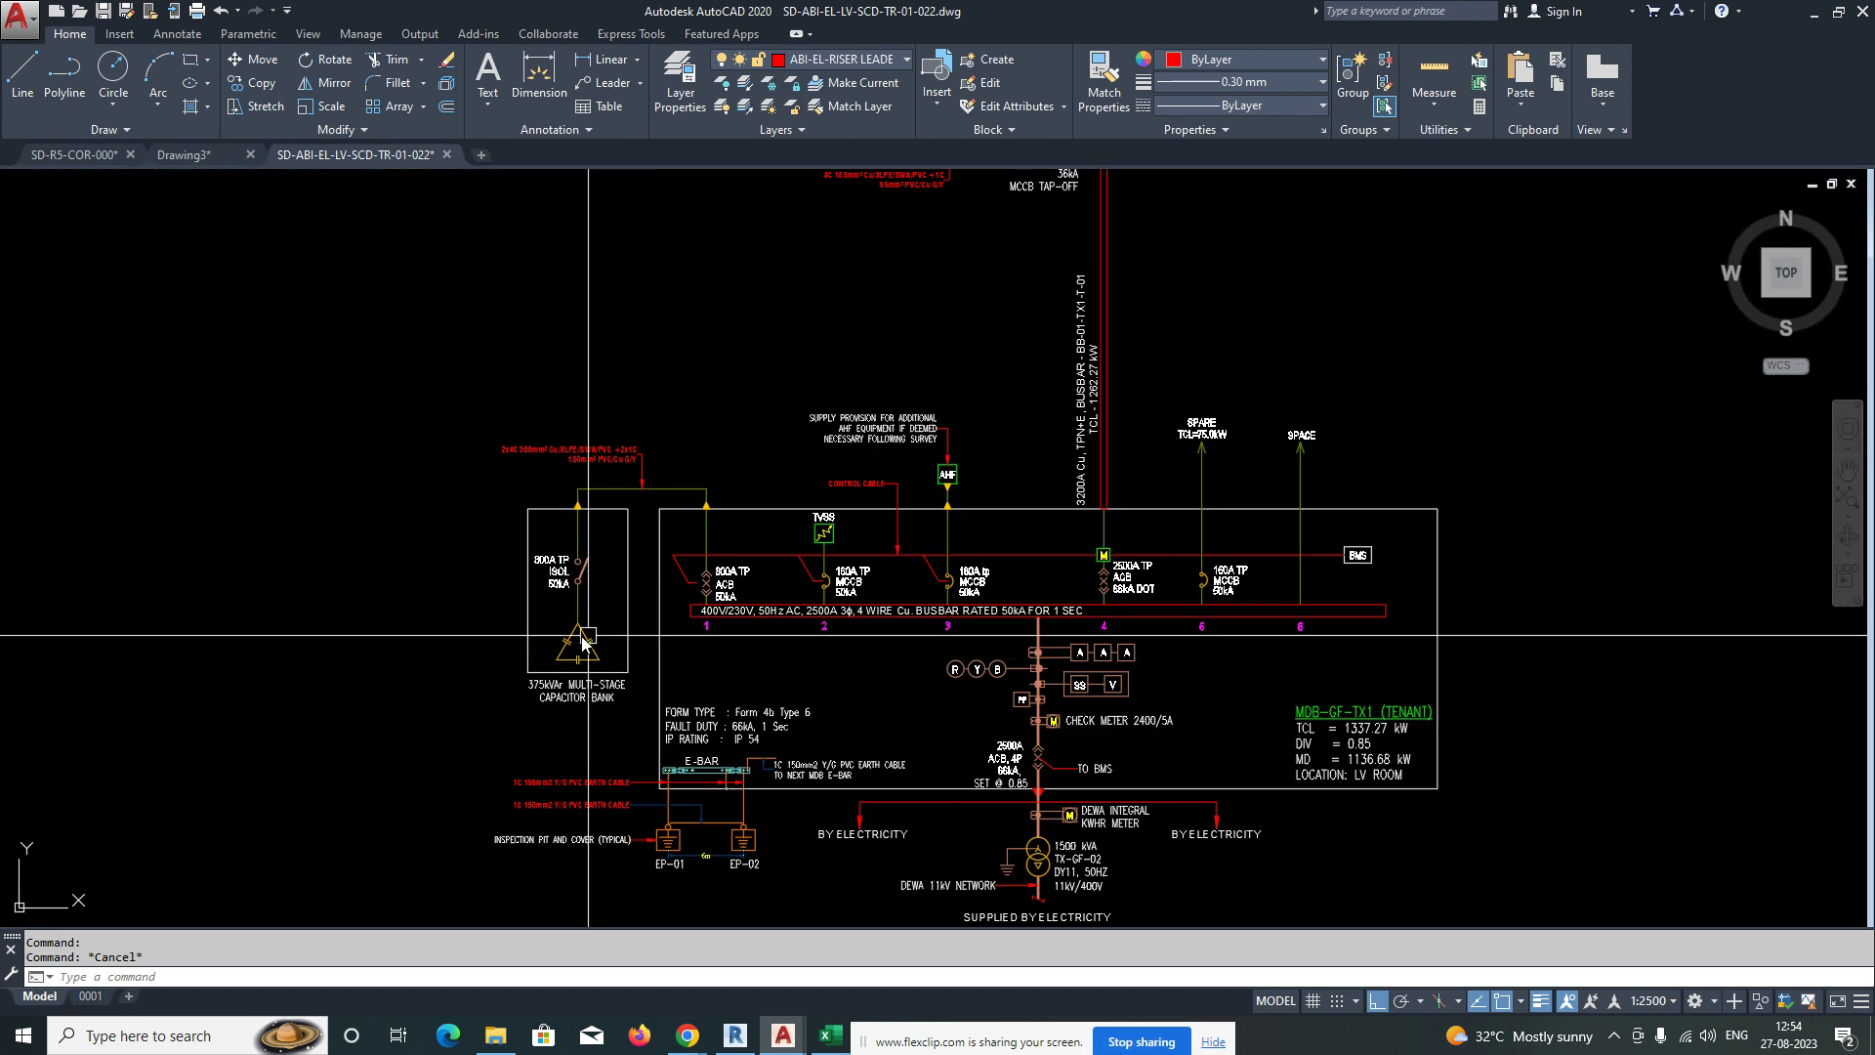
{"action": "mouse_move", "coordinate": [599, 685]}
{"action": "middle_mouse_down"}
{"action": "mouse_move", "coordinate": [649, 662]}
{"action": "mouse_move", "coordinate": [598, 703]}
{"action": "middle_mouse_up"}
{"action": "scroll", "coordinate": [597, 703], "scroll_direction": "down", "scroll_amount": 3}
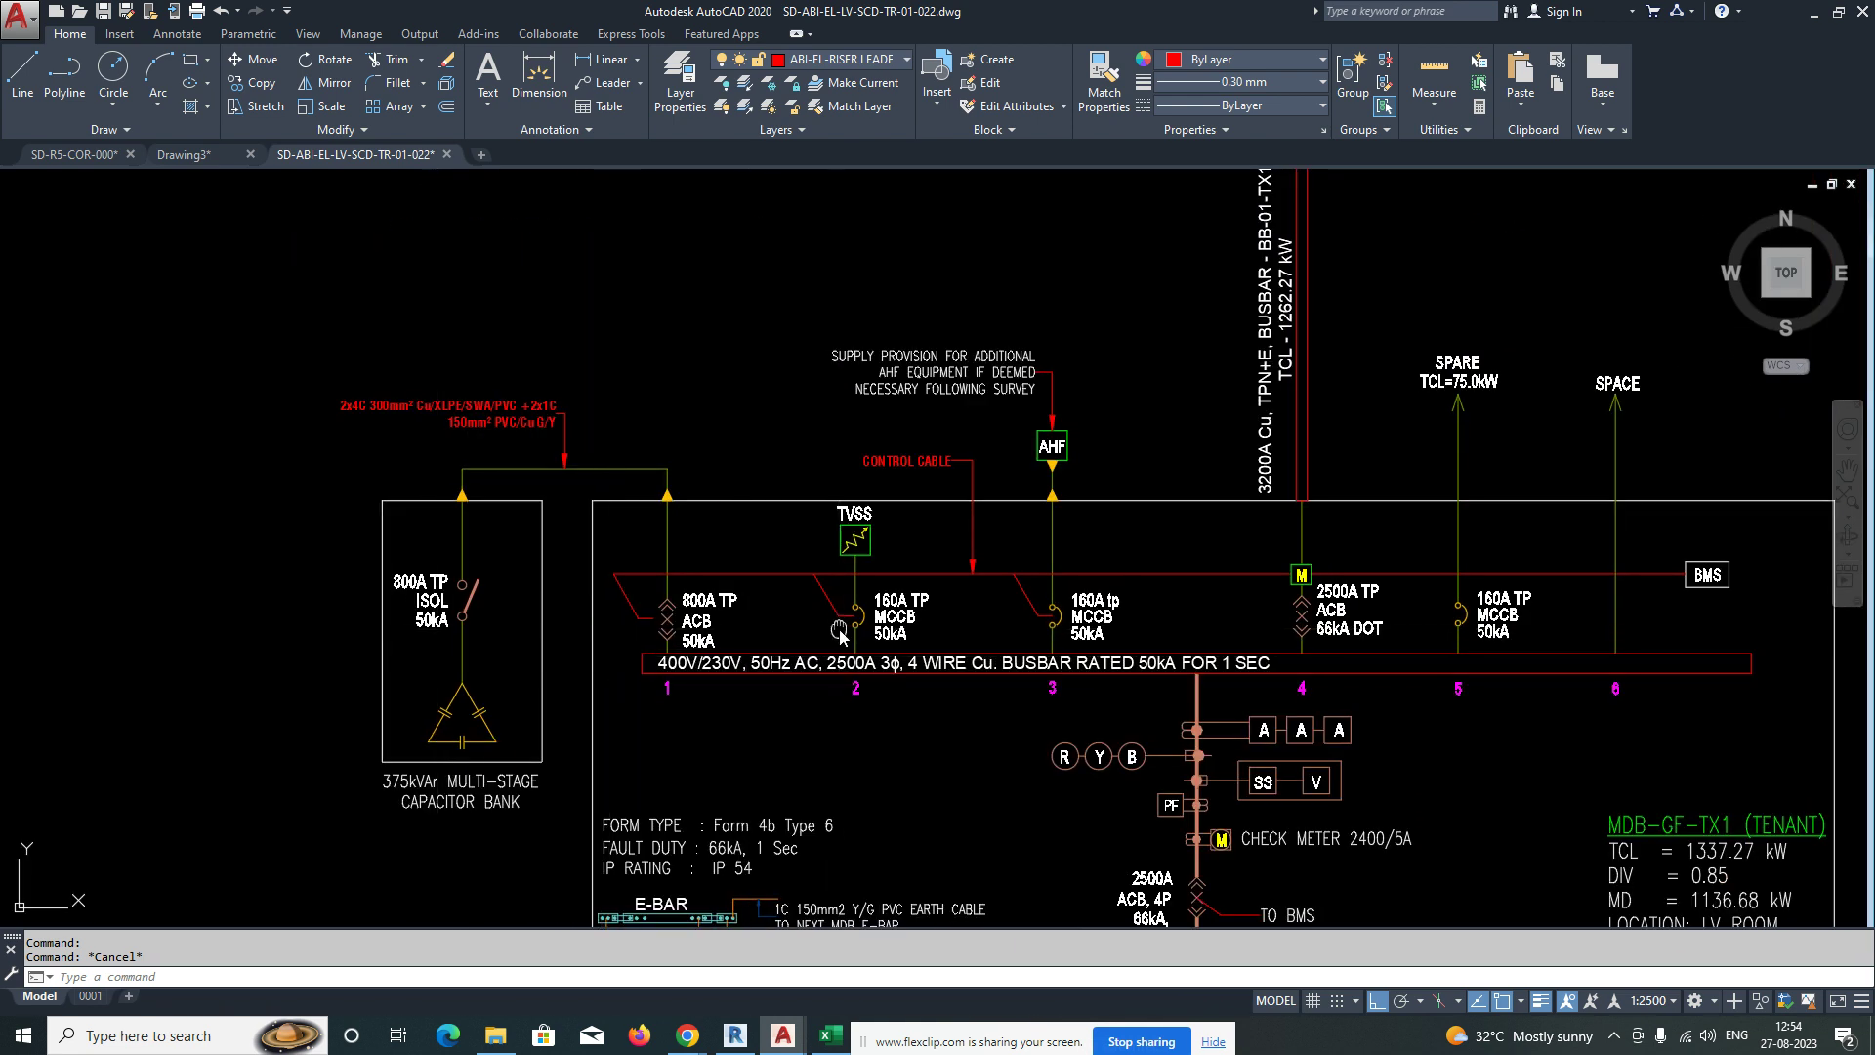
{"action": "scroll", "coordinate": [875, 518], "scroll_direction": "up", "scroll_amount": 4}
{"action": "scroll", "coordinate": [779, 533], "scroll_direction": "down", "scroll_amount": 8}
{"action": "scroll", "coordinate": [914, 503], "scroll_direction": "up", "scroll_amount": 4}
{"action": "scroll", "coordinate": [914, 503], "scroll_direction": "up", "scroll_amount": 2}
{"action": "middle_click_drag", "start_coordinate": [969, 449], "coordinate": [904, 463]}
{"action": "scroll", "coordinate": [895, 463], "scroll_direction": "down", "scroll_amount": 2}
{"action": "middle_click_drag", "start_coordinate": [1016, 470], "coordinate": [837, 558]}
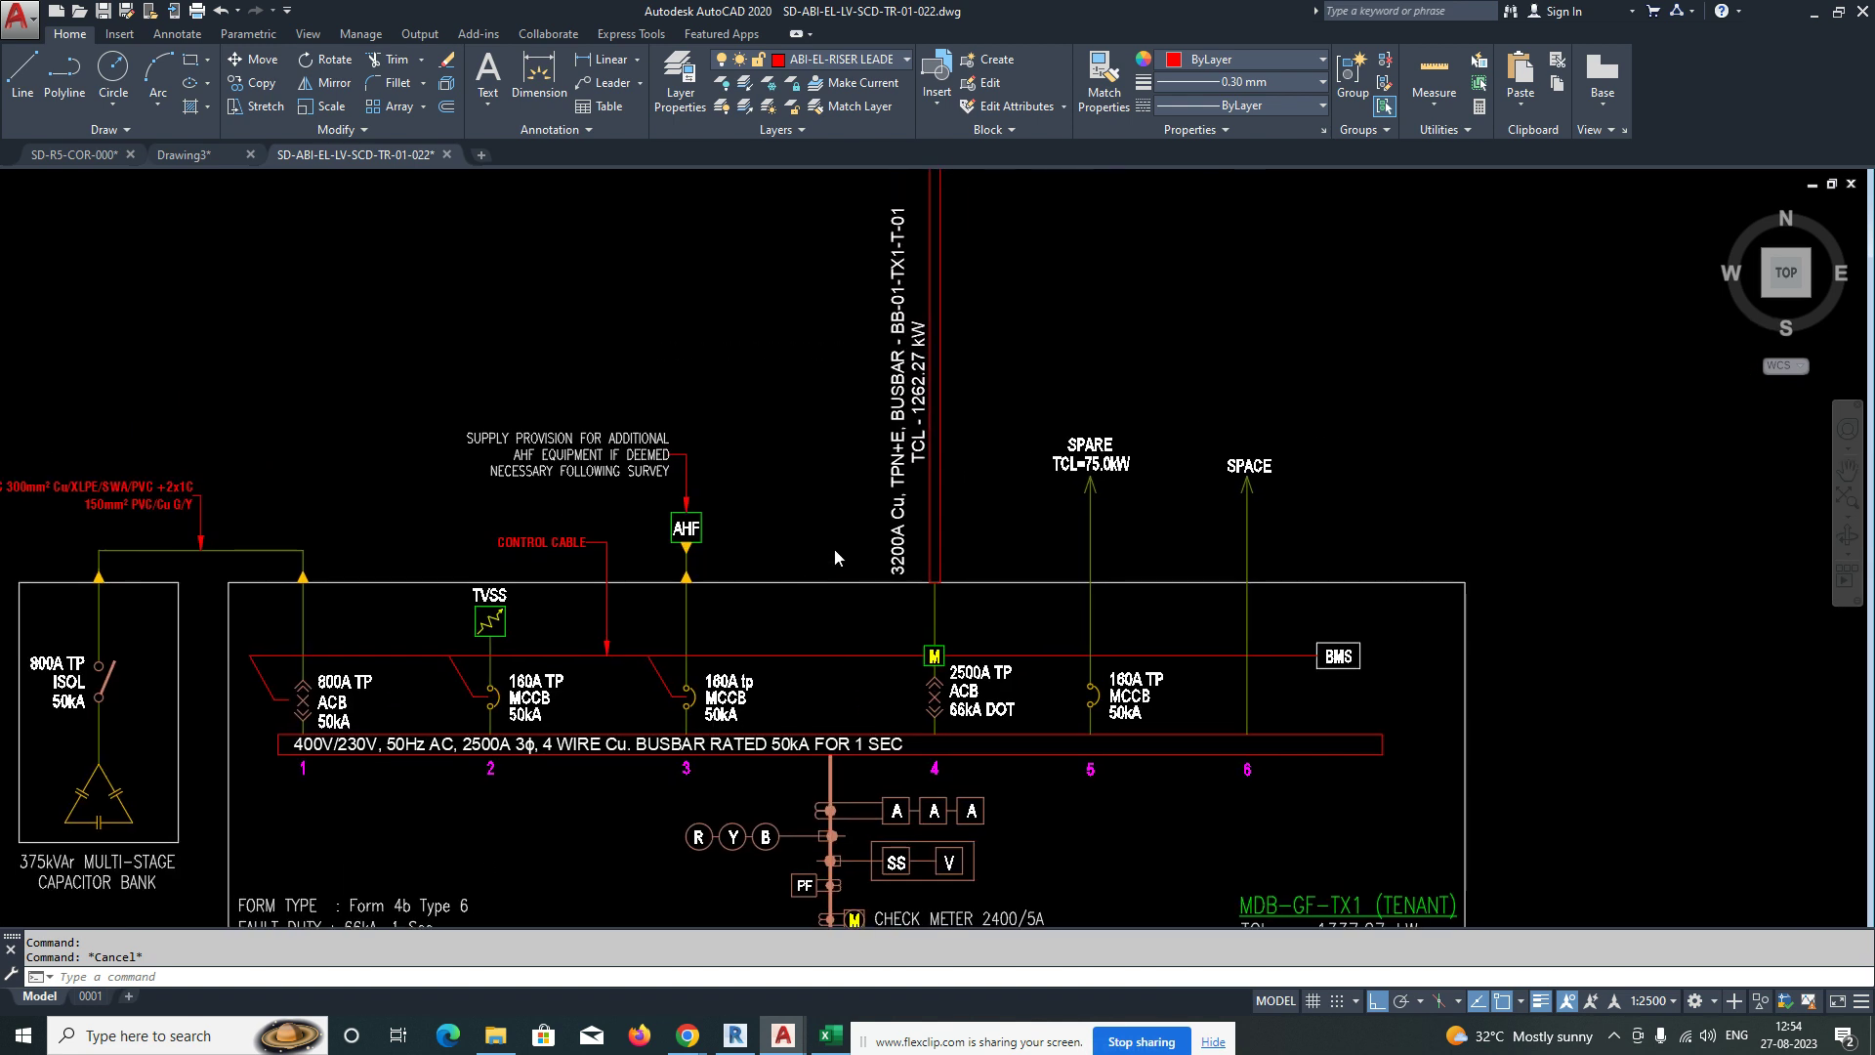
Copy the reference riser's main panel section, with its capacitor bank, busbar riser, supply and earthing, into the MDB-GF-TX1 frame.
{"action": "scroll", "coordinate": [954, 524], "scroll_direction": "down", "scroll_amount": 4}
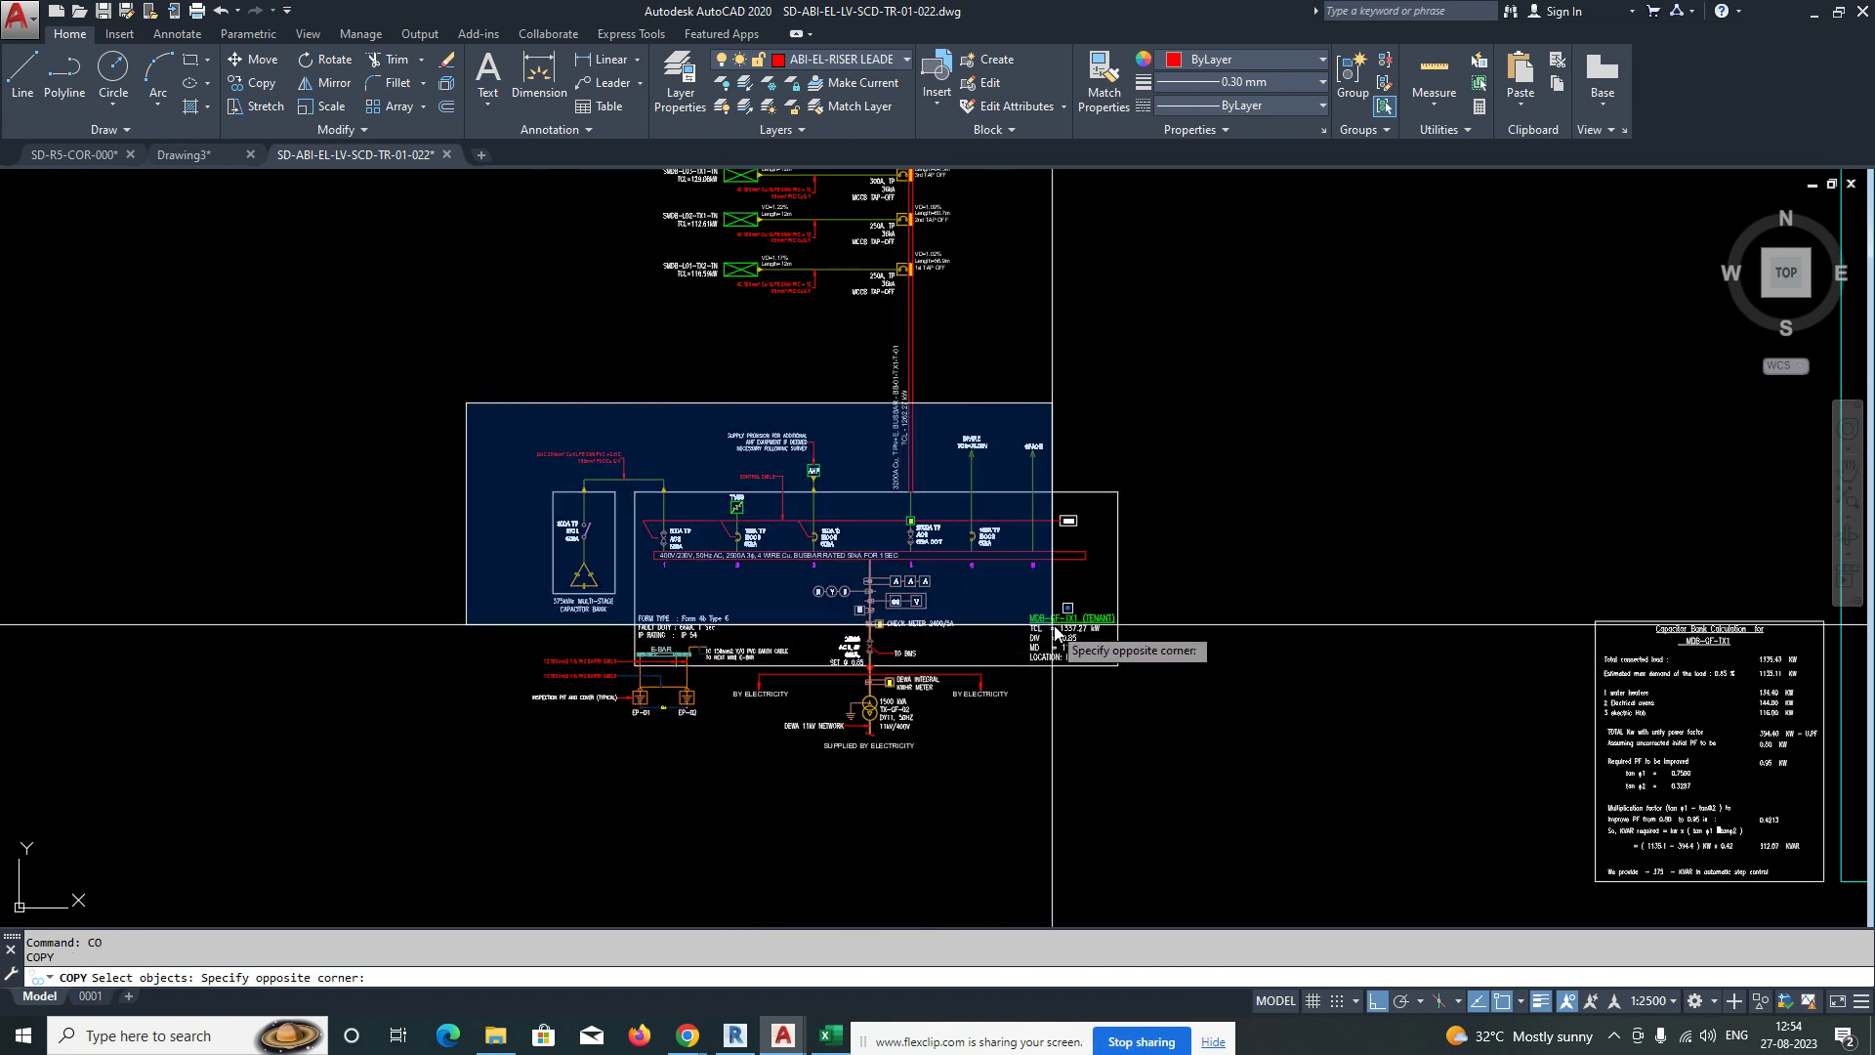
{"action": "left_click", "coordinate": [1218, 772]}
{"action": "left_click", "coordinate": [978, 403]}
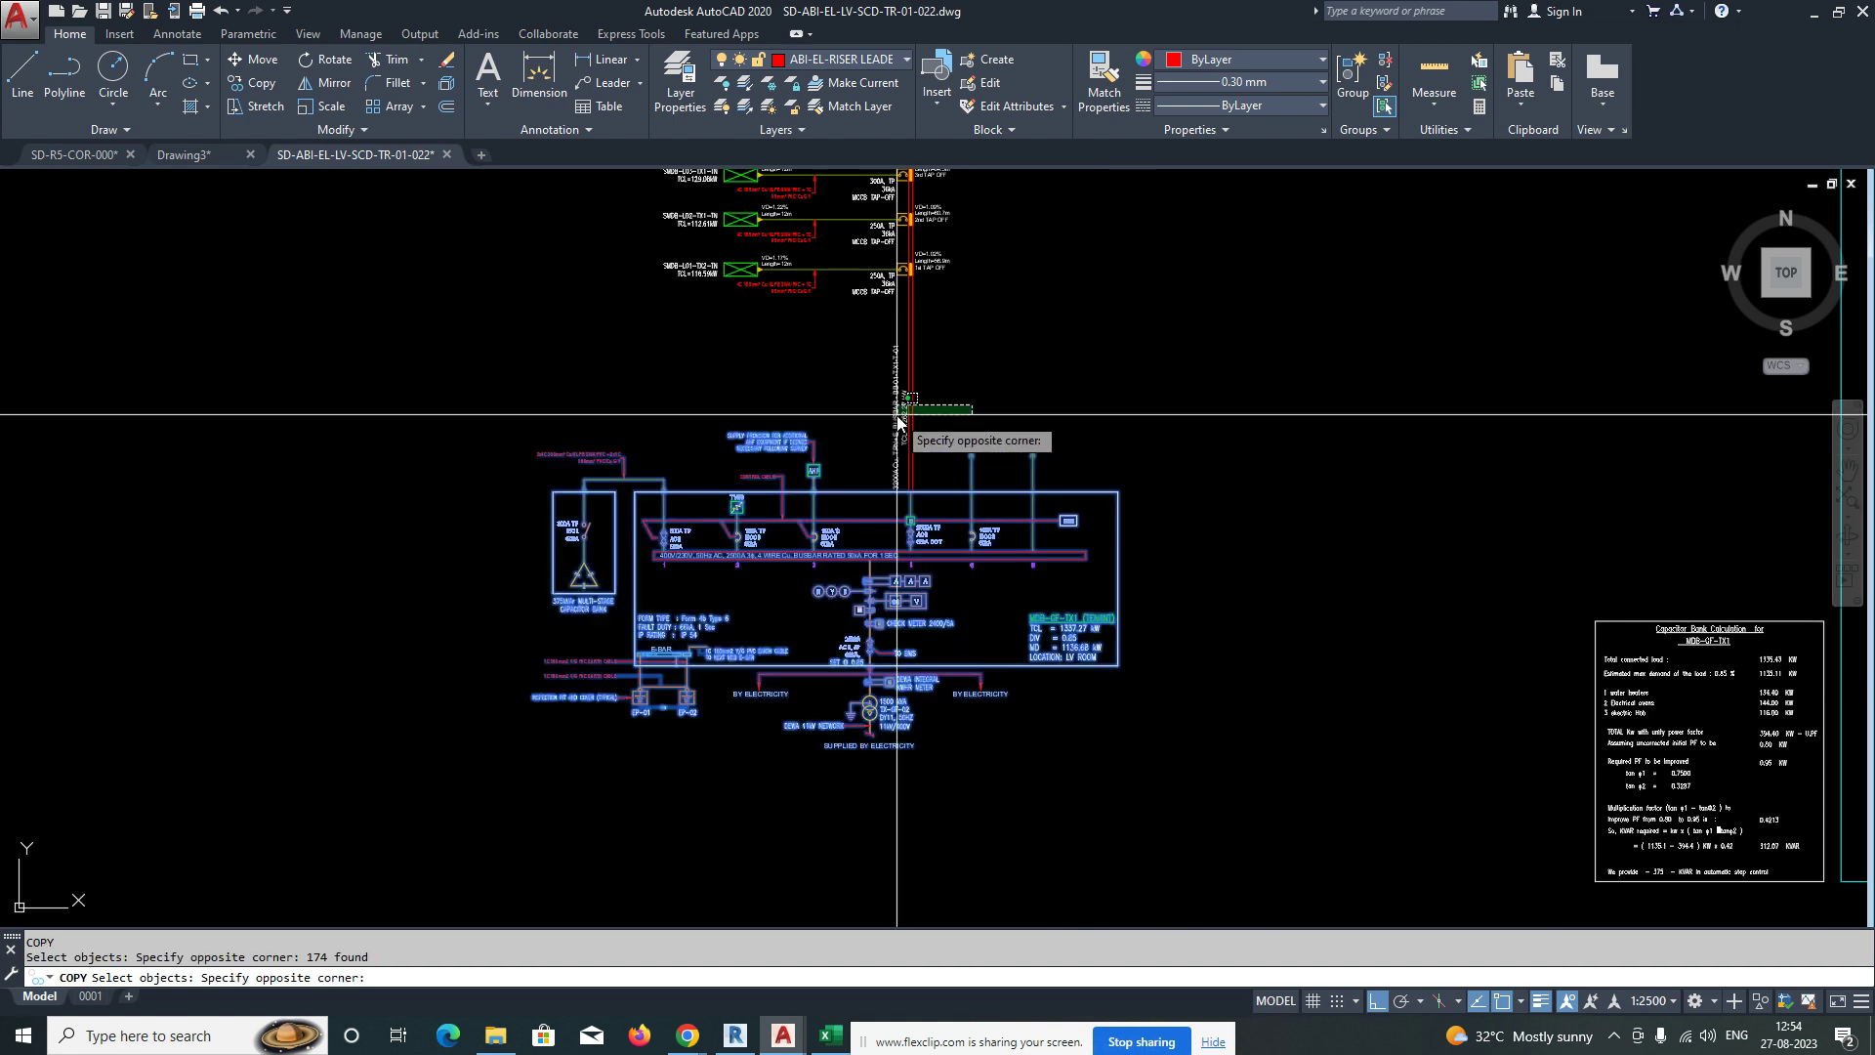
{"action": "left_click", "coordinate": [897, 422]}
{"action": "left_click", "coordinate": [1129, 440]}
{"action": "left_click", "coordinate": [536, 744]}
{"action": "key", "text": "Return"}
{"action": "left_click", "coordinate": [811, 703]}
{"action": "middle_click_drag", "start_coordinate": [801, 695], "coordinate": [618, 681]}
{"action": "scroll", "coordinate": [1023, 690], "scroll_direction": "up", "scroll_amount": 2}
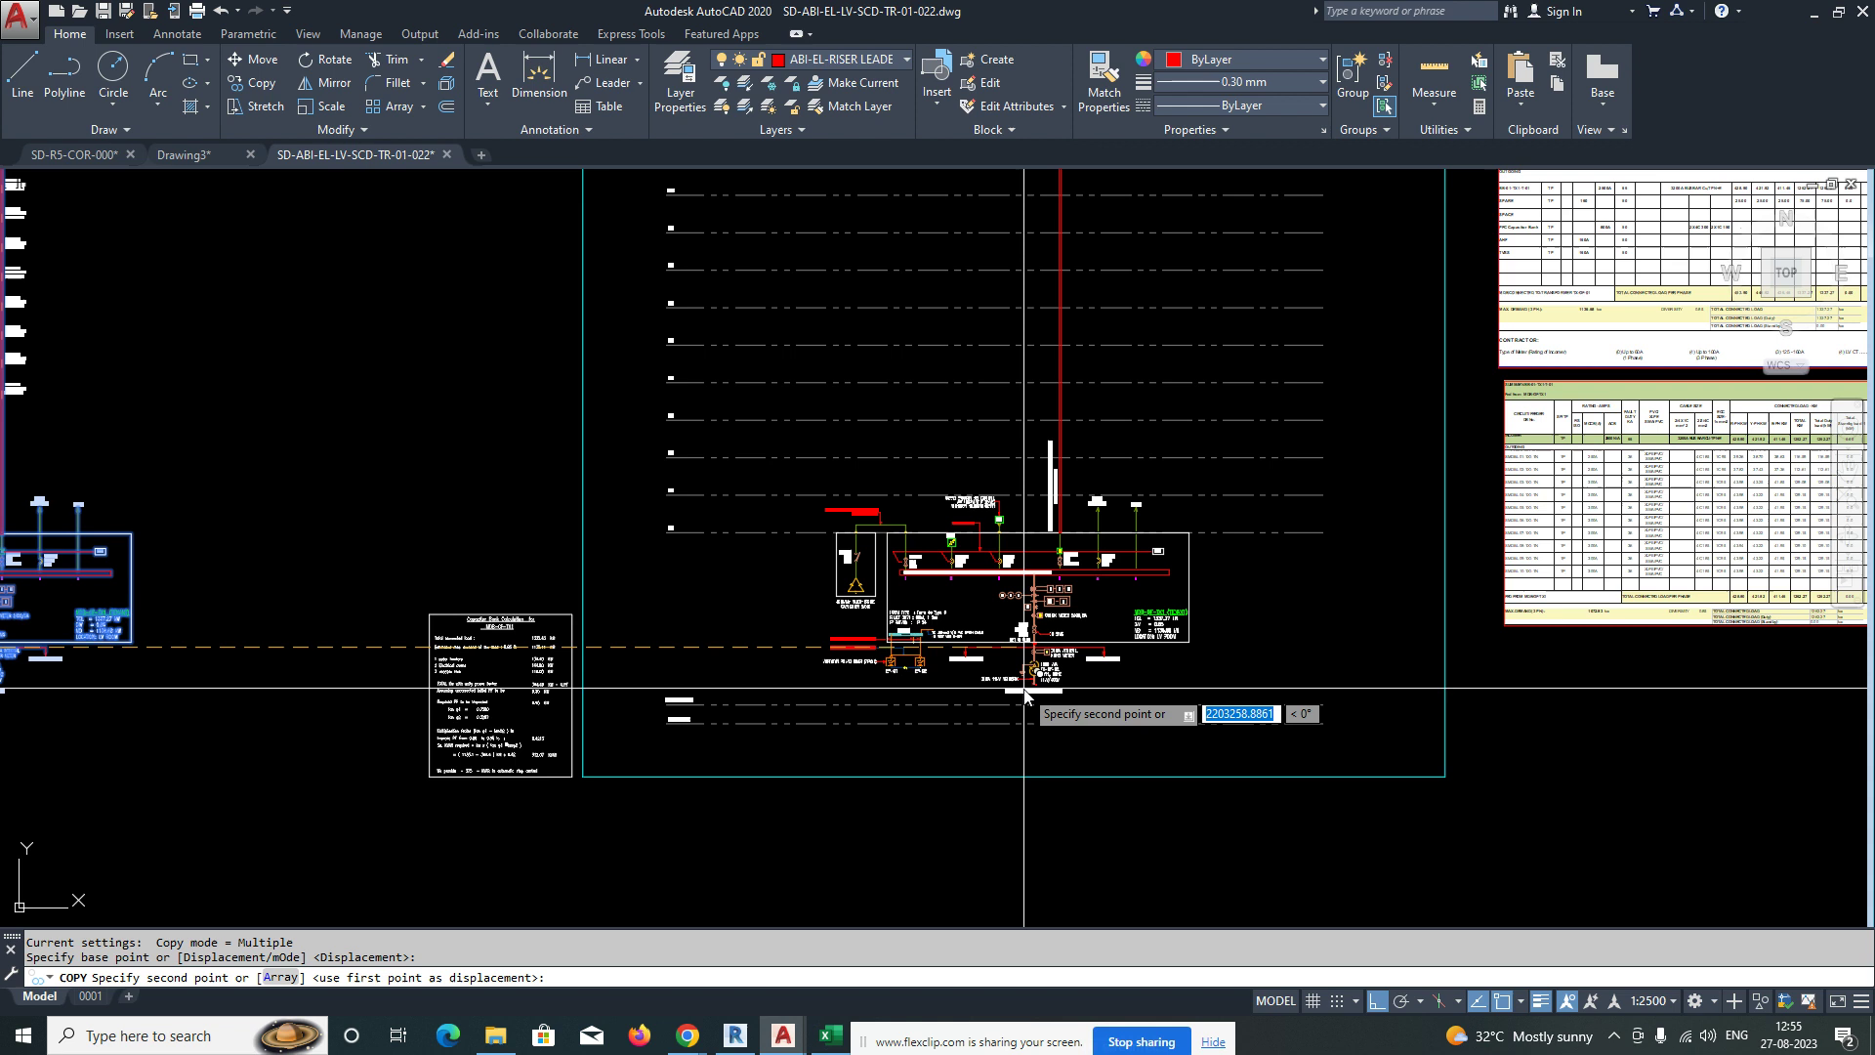
{"action": "scroll", "coordinate": [1021, 698], "scroll_direction": "up", "scroll_amount": 4}
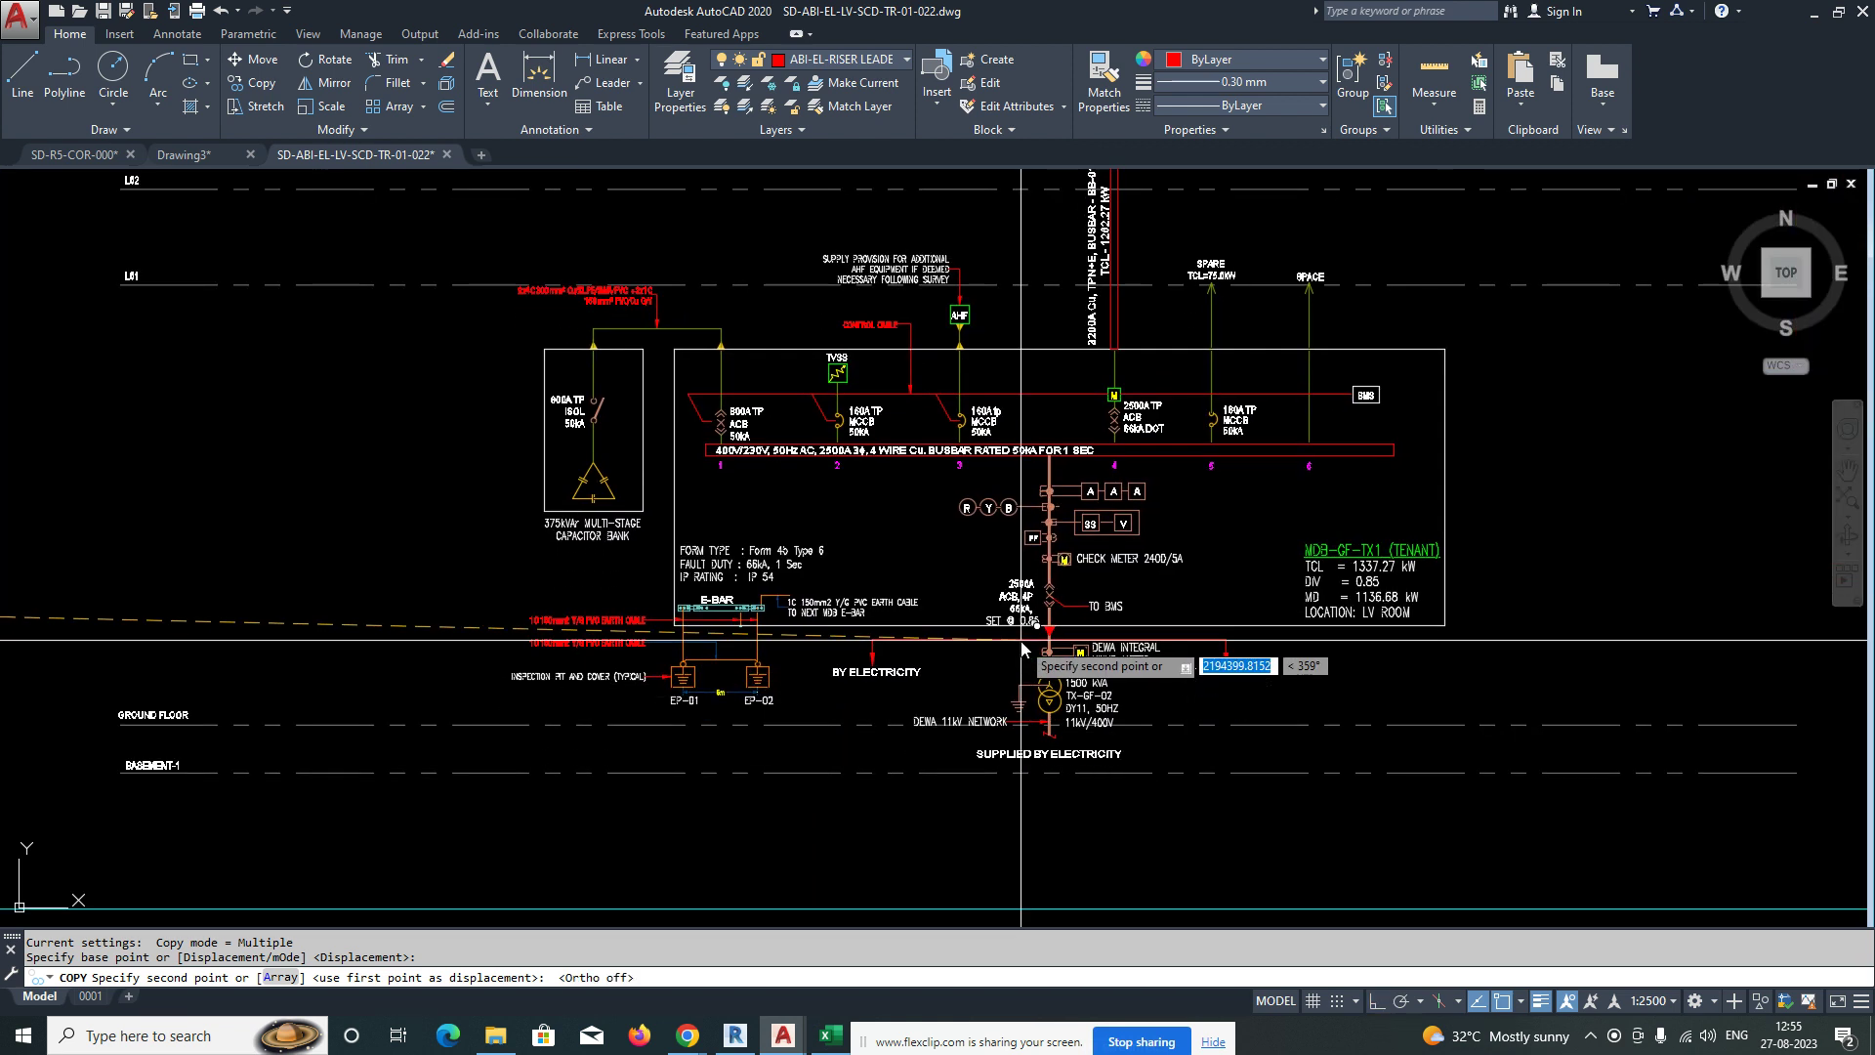
{"action": "scroll", "coordinate": [1009, 672], "scroll_direction": "down", "scroll_amount": 6}
{"action": "scroll", "coordinate": [1006, 664], "scroll_direction": "down", "scroll_amount": 8}
{"action": "scroll", "coordinate": [923, 680], "scroll_direction": "up", "scroll_amount": 8}
{"action": "middle_click_drag", "start_coordinate": [962, 680], "coordinate": [601, 729]}
{"action": "scroll", "coordinate": [1050, 644], "scroll_direction": "up", "scroll_amount": 4}
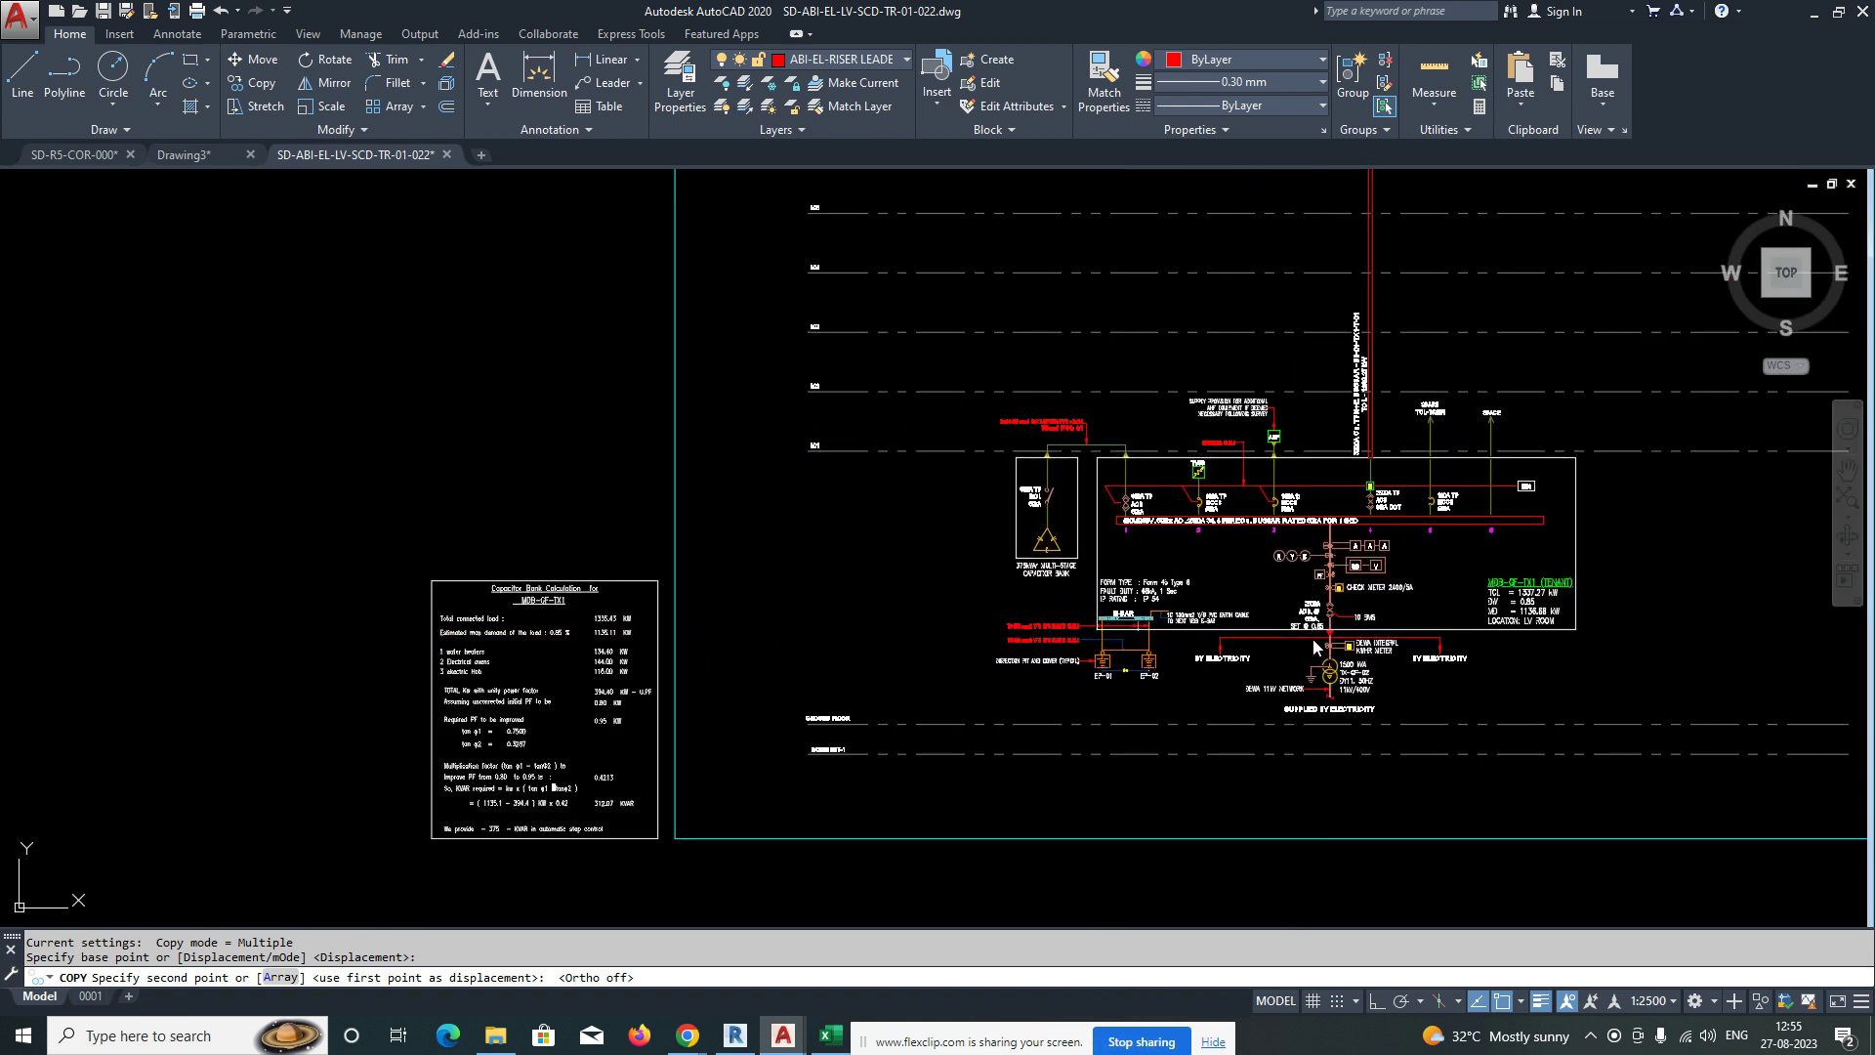
{"action": "left_click", "coordinate": [1315, 640]}
{"action": "key", "text": "Escape"}
{"action": "key", "text": "Escape"}
{"action": "scroll", "coordinate": [1142, 656], "scroll_direction": "down", "scroll_amount": 4}
{"action": "middle_click_drag", "start_coordinate": [1045, 644], "coordinate": [1014, 728]}
{"action": "type", "text": "m"}
{"action": "key", "text": "space"}
{"action": "left_click", "coordinate": [1001, 698]}
{"action": "left_click", "coordinate": [978, 432]}
{"action": "key", "text": "Return"}
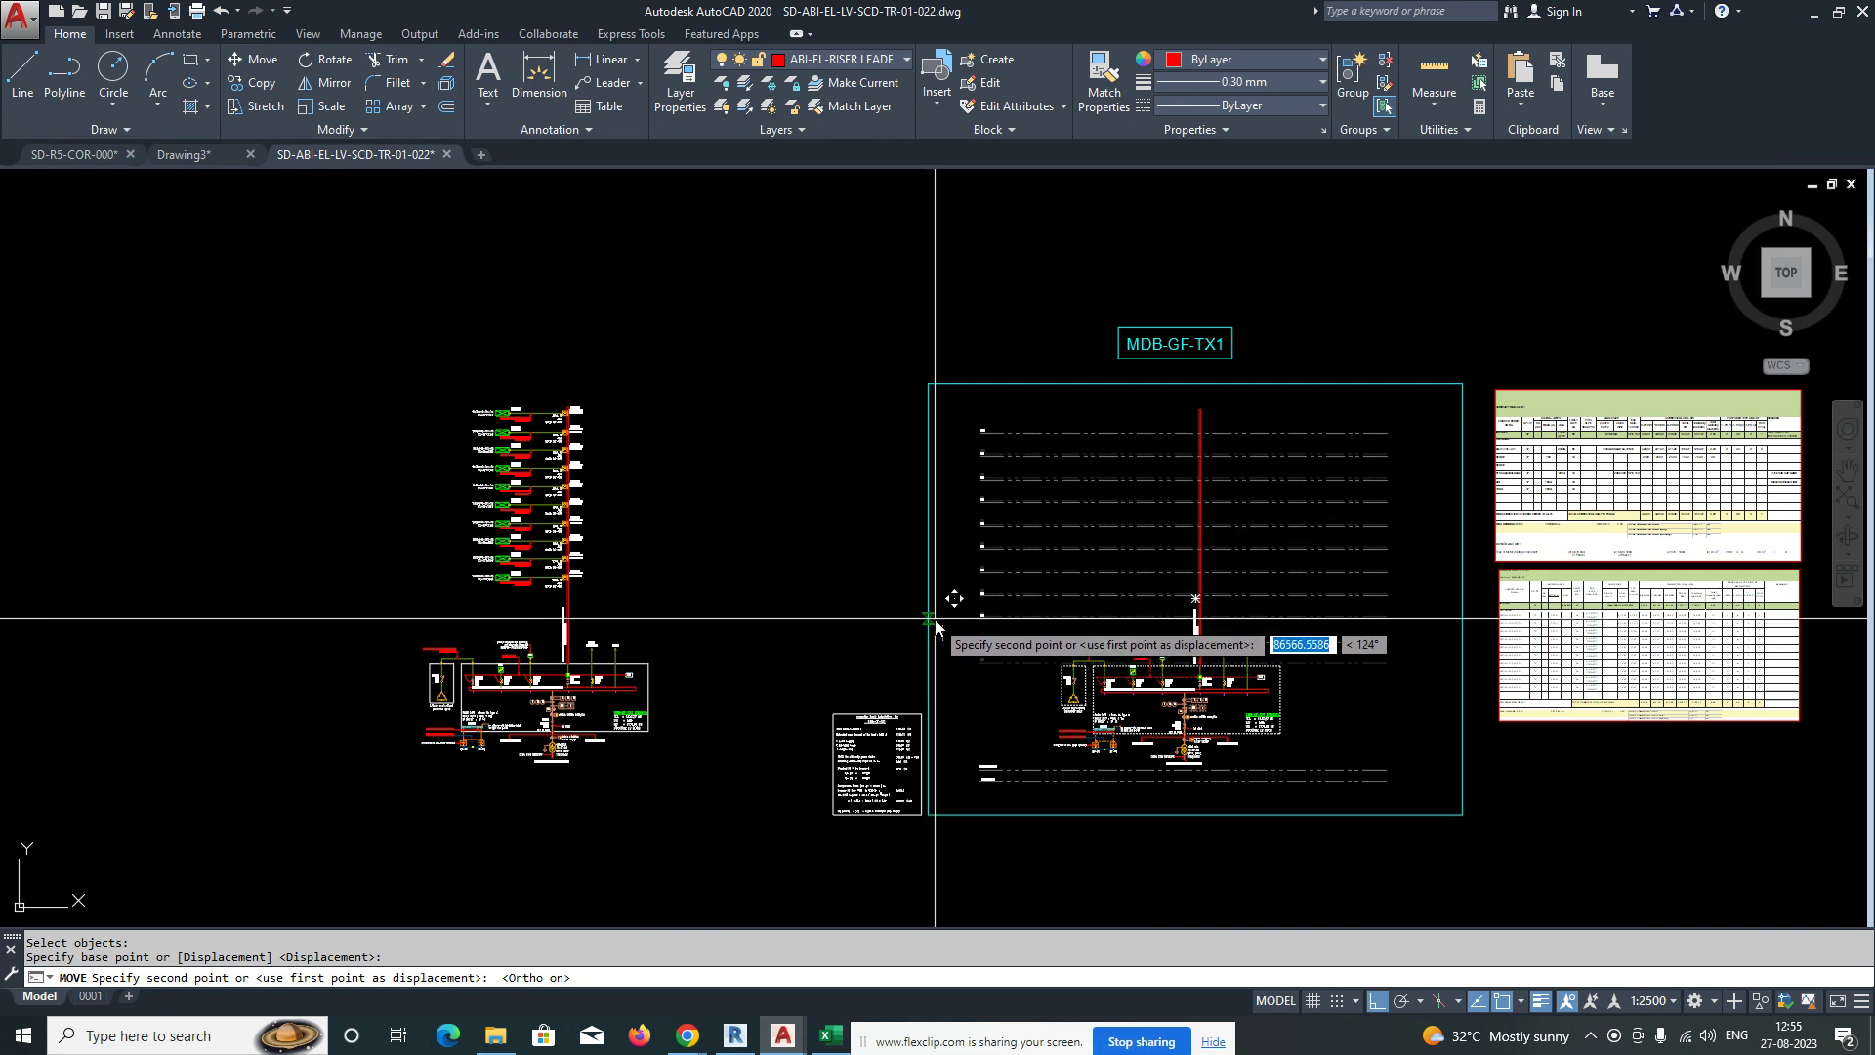
{"action": "scroll", "coordinate": [933, 615], "scroll_direction": "up", "scroll_amount": 5}
{"action": "key", "text": "Escape"}
{"action": "scroll", "coordinate": [942, 611], "scroll_direction": "down", "scroll_amount": 2}
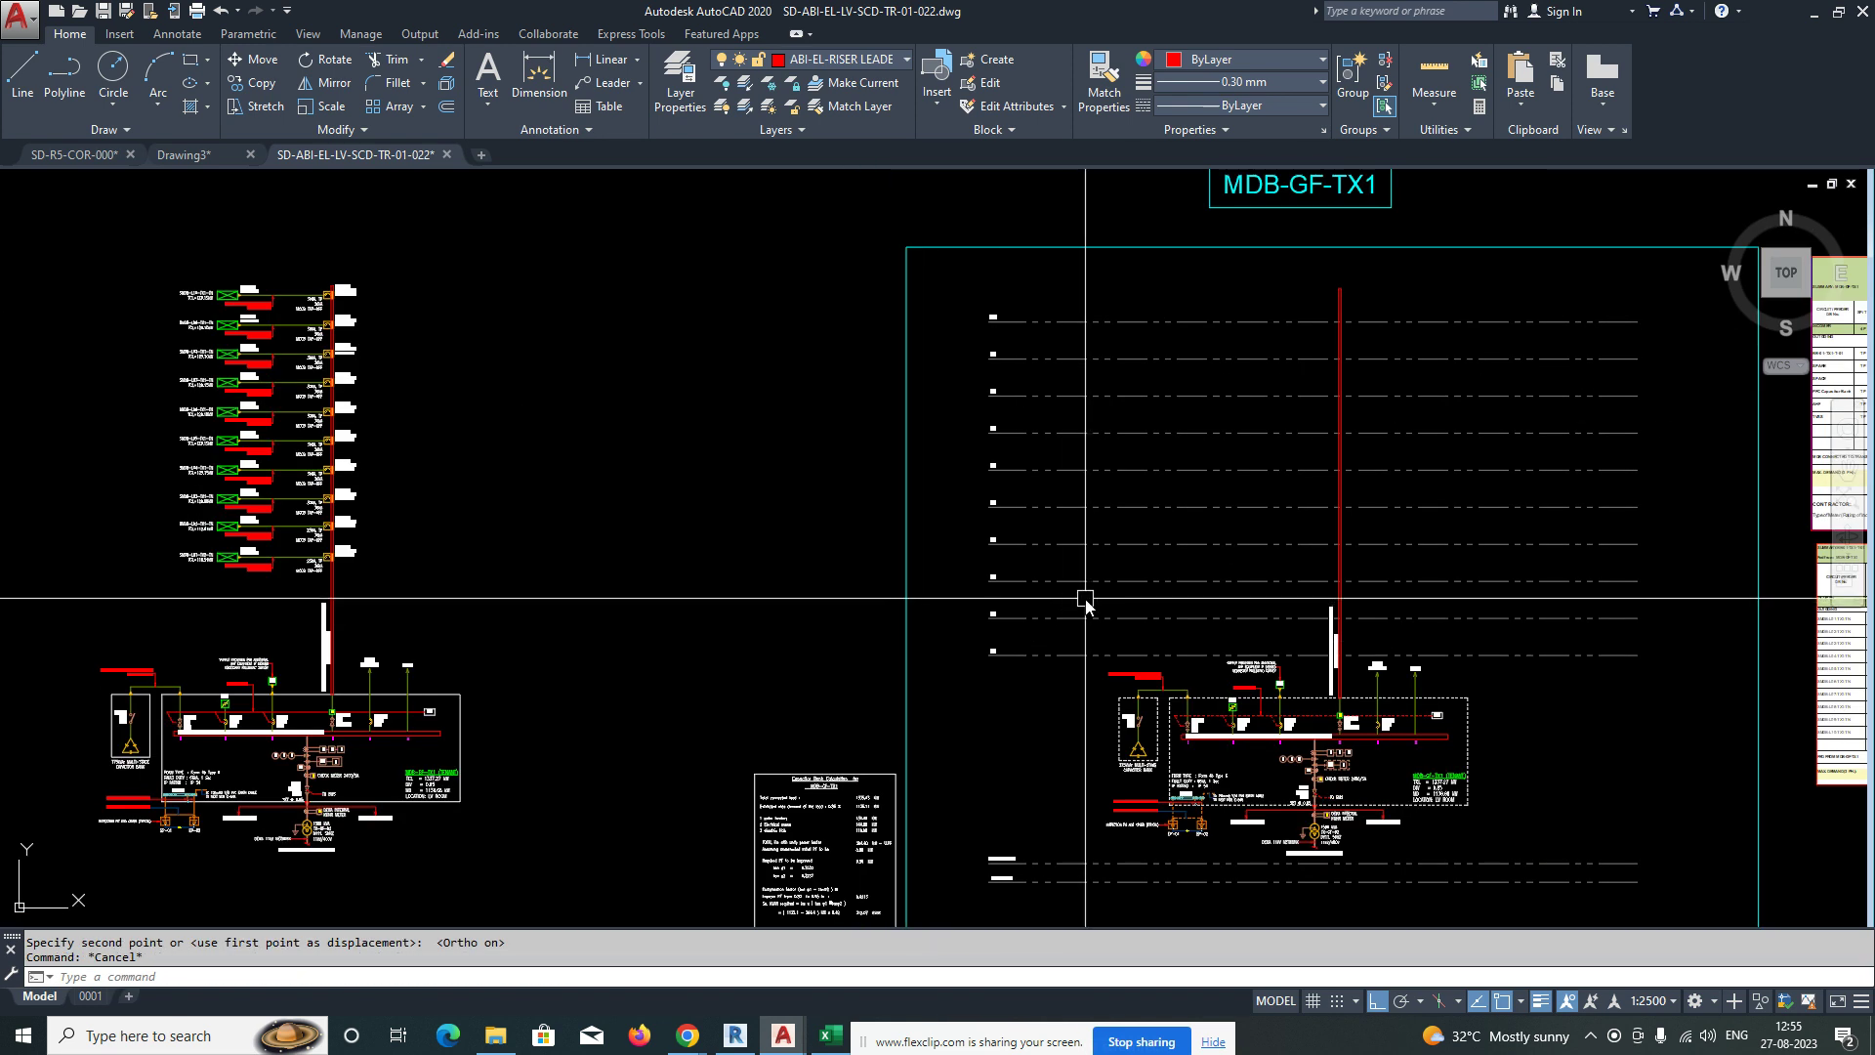
Move the ten floor level lines and their labels, L01 to L10, slightly upward in the MDB-GF-TX1 frame.
{"action": "type", "text": "m"}
{"action": "key", "text": "Return"}
{"action": "left_click", "coordinate": [866, 721]}
{"action": "left_click", "coordinate": [804, 328]}
{"action": "key", "text": "Return"}
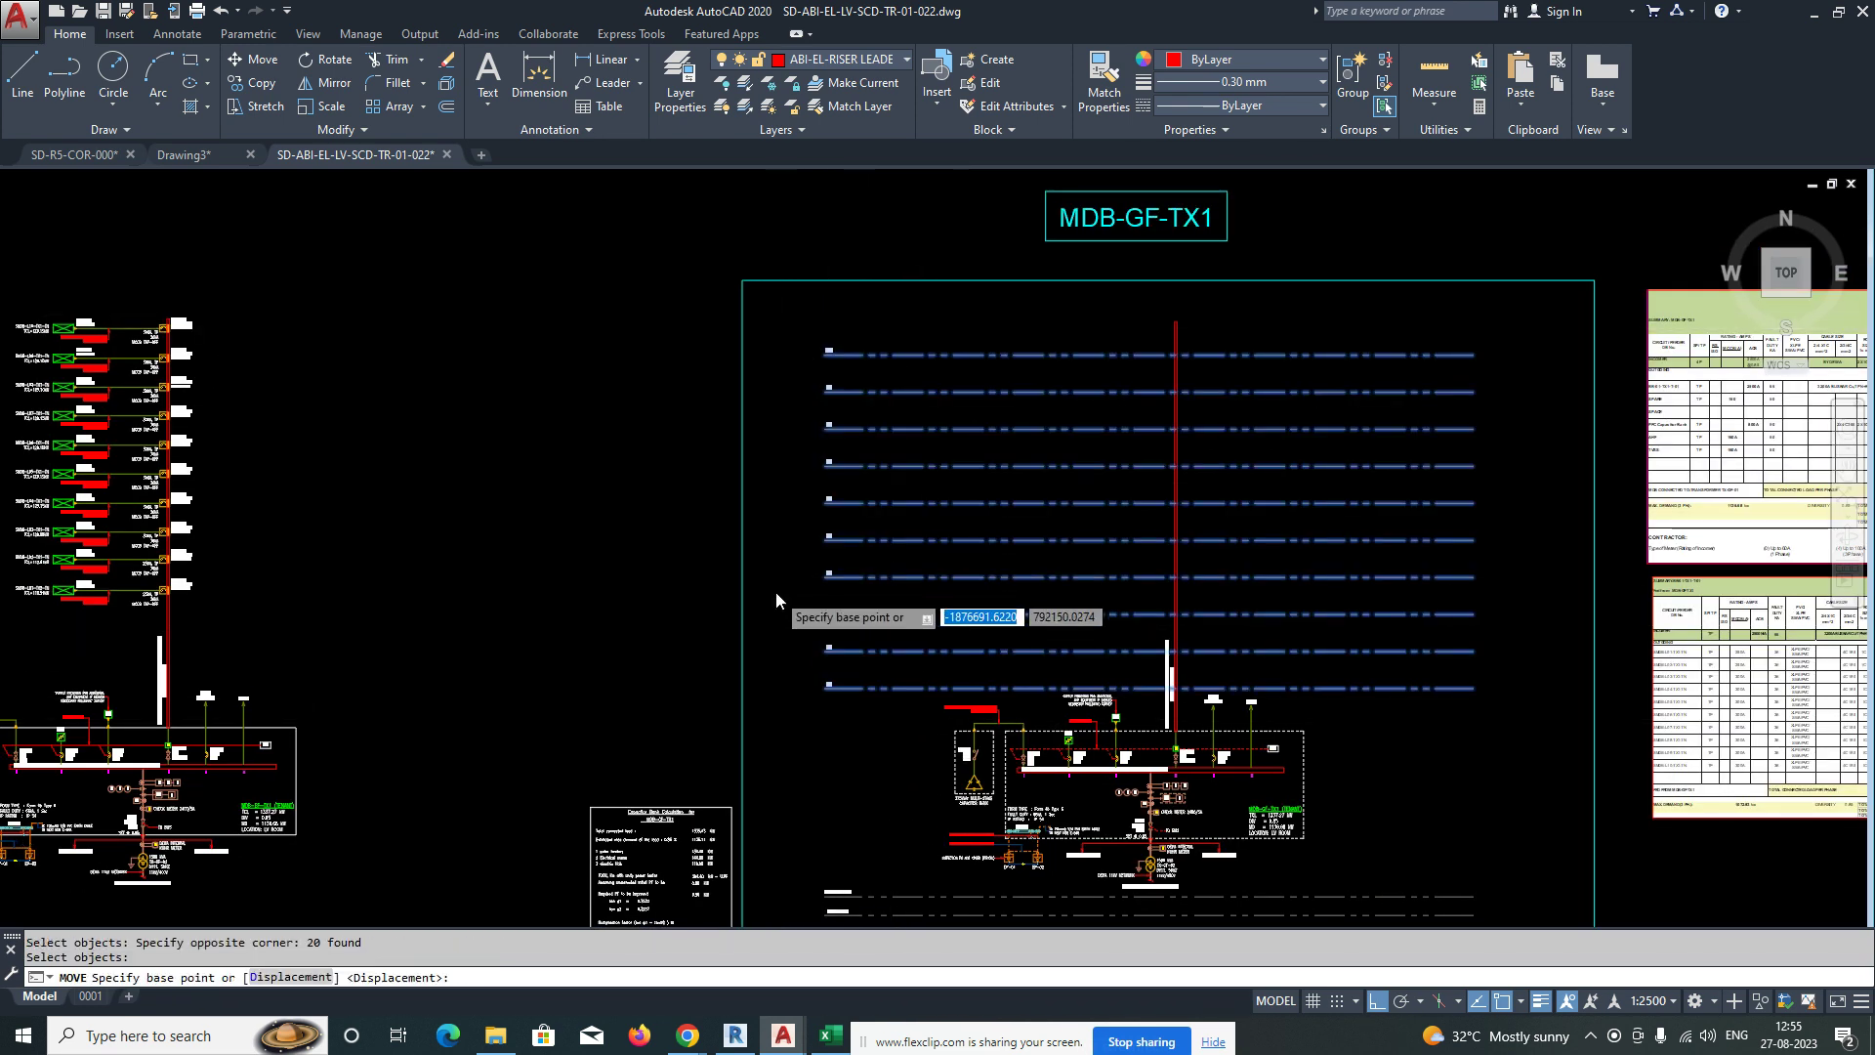
{"action": "left_click", "coordinate": [777, 590]}
{"action": "scroll", "coordinate": [777, 590], "scroll_direction": "up", "scroll_amount": 2}
{"action": "left_click", "coordinate": [773, 577]}
{"action": "scroll", "coordinate": [776, 576], "scroll_direction": "down", "scroll_amount": 4}
{"action": "middle_click_drag", "start_coordinate": [920, 603], "coordinate": [917, 578]}
{"action": "scroll", "coordinate": [835, 615], "scroll_direction": "up", "scroll_amount": 2}
Raise the same ten level lines and labels further so L10 lines up with the top of the busbar riser.
{"action": "type", "text": "m"}
{"action": "key", "text": "Return"}
{"action": "type", "text": "p"}
{"action": "key", "text": "Return"}
{"action": "middle_click_drag", "start_coordinate": [820, 448], "coordinate": [817, 615]}
{"action": "scroll", "coordinate": [763, 457], "scroll_direction": "up", "scroll_amount": 2}
{"action": "key", "text": "Return"}
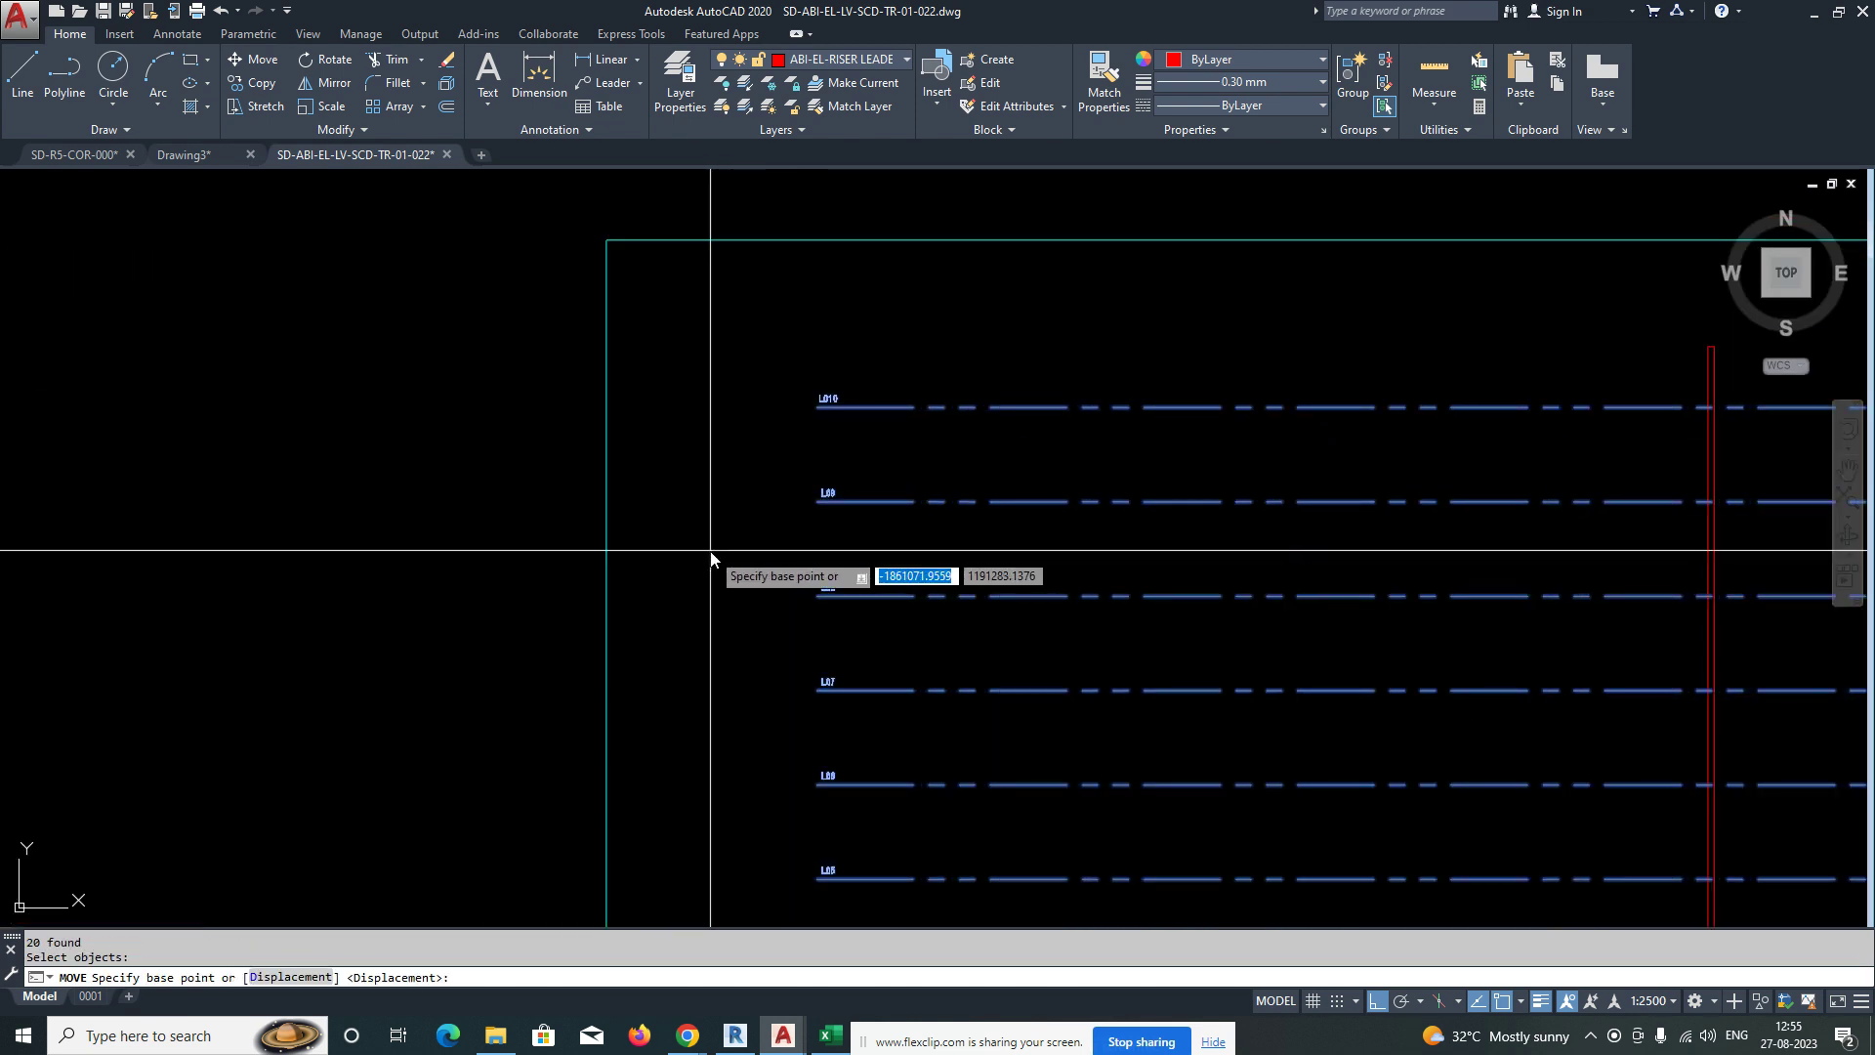
{"action": "left_click", "coordinate": [710, 550]}
{"action": "left_click", "coordinate": [711, 490]}
{"action": "scroll", "coordinate": [711, 490], "scroll_direction": "down", "scroll_amount": 3}
{"action": "scroll", "coordinate": [364, 480], "scroll_direction": "up", "scroll_amount": 2}
{"action": "scroll", "coordinate": [363, 481], "scroll_direction": "down", "scroll_amount": 3}
{"action": "scroll", "coordinate": [490, 494], "scroll_direction": "up", "scroll_amount": 5}
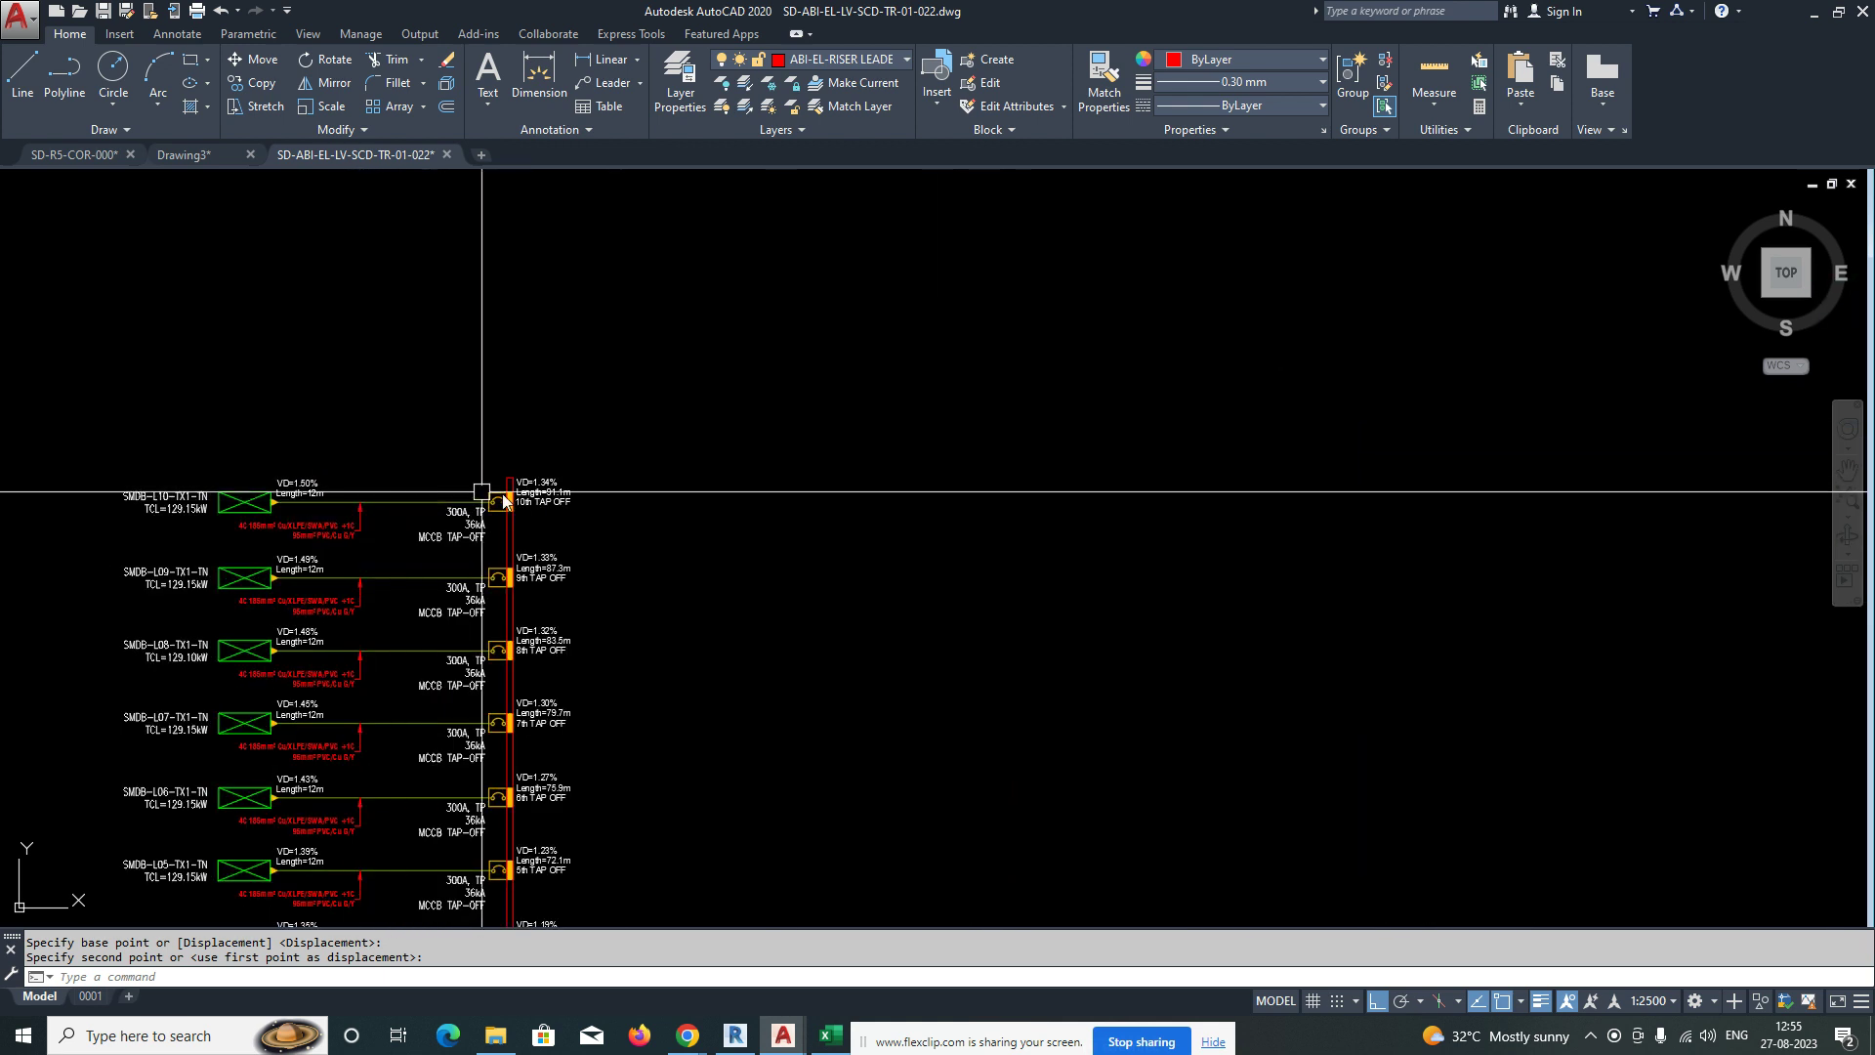
Check the copied panel section's position relative to the floor level lines in the MDB-GF-TX1 frame.
{"action": "scroll", "coordinate": [528, 498], "scroll_direction": "down", "scroll_amount": 5}
{"action": "scroll", "coordinate": [1122, 536], "scroll_direction": "up", "scroll_amount": 2}
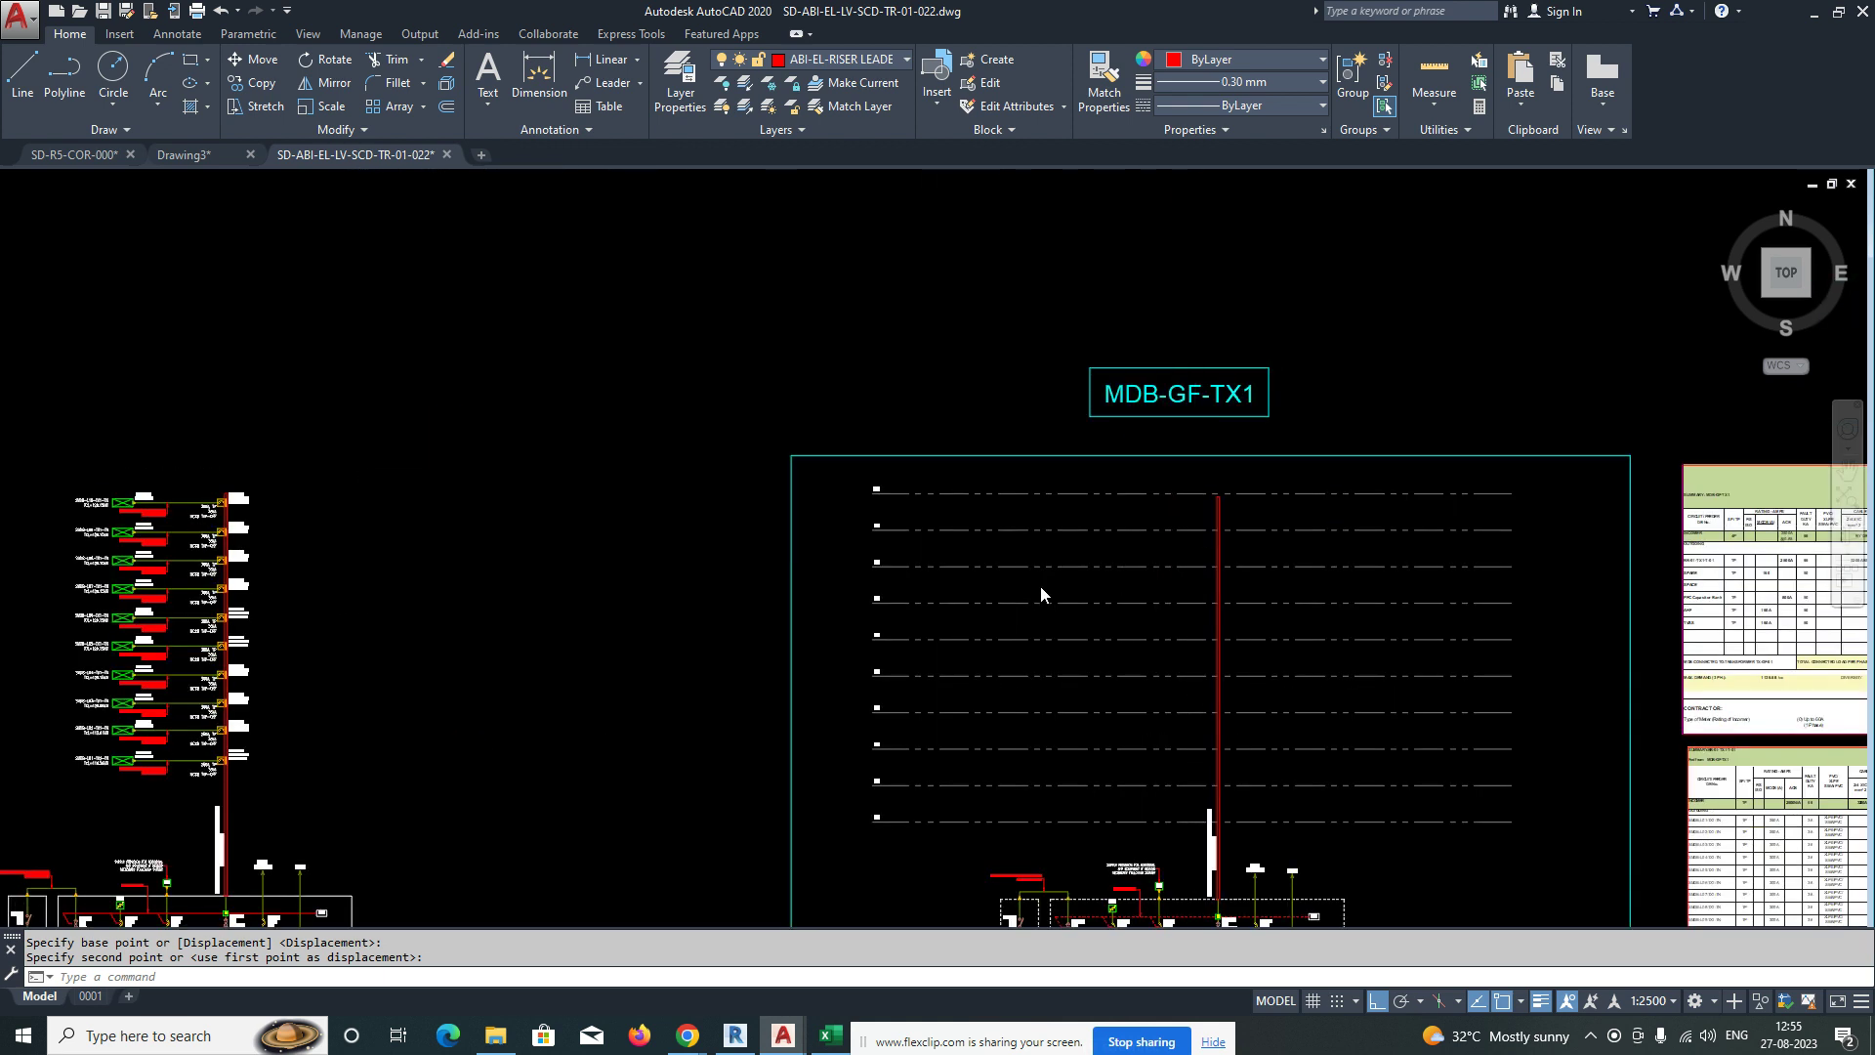
{"action": "scroll", "coordinate": [1038, 590], "scroll_direction": "down", "scroll_amount": 2}
{"action": "scroll", "coordinate": [1103, 674], "scroll_direction": "up", "scroll_amount": 6}
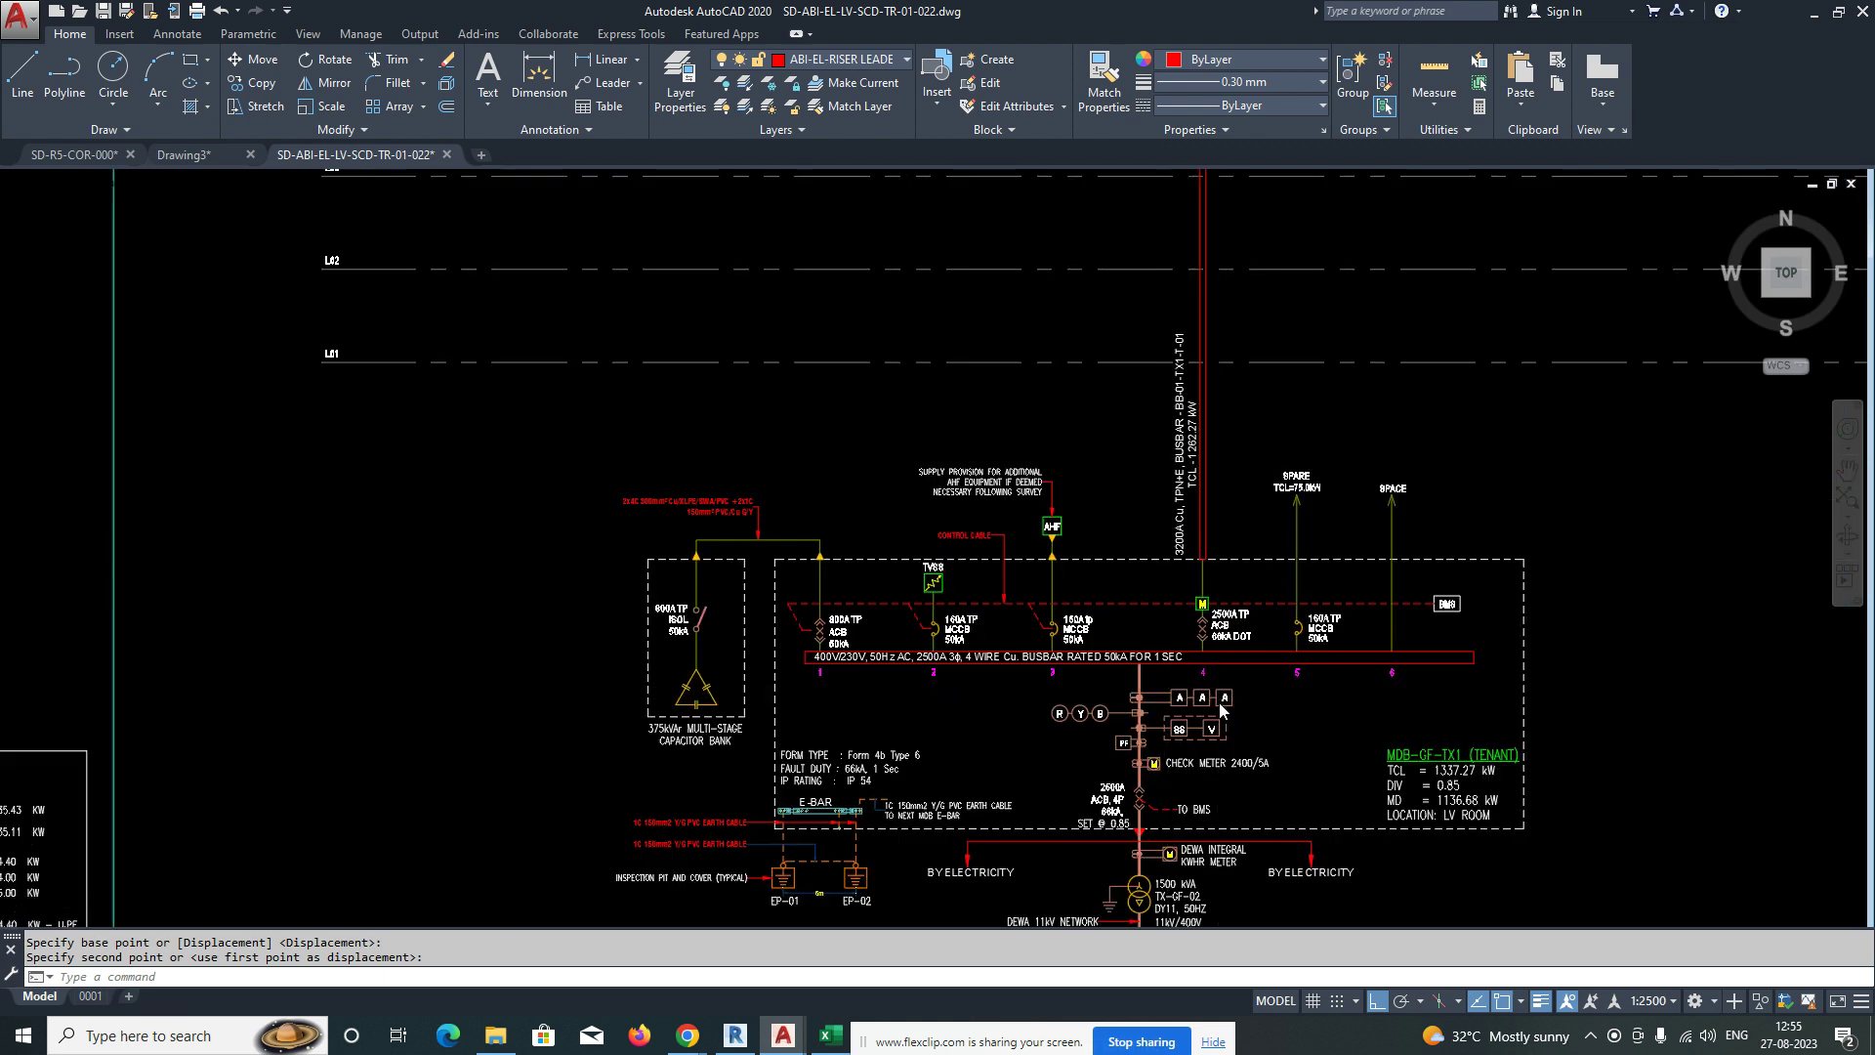
{"action": "scroll", "coordinate": [954, 627], "scroll_direction": "down", "scroll_amount": 3}
{"action": "scroll", "coordinate": [1041, 517], "scroll_direction": "up", "scroll_amount": 6}
{"action": "scroll", "coordinate": [1041, 518], "scroll_direction": "down", "scroll_amount": 3}
{"action": "middle_click_drag", "start_coordinate": [958, 556], "coordinate": [955, 678]}
{"action": "scroll", "coordinate": [947, 613], "scroll_direction": "up", "scroll_amount": 2}
{"action": "left_click", "coordinate": [967, 571]}
{"action": "left_click", "coordinate": [775, 655]}
{"action": "scroll", "coordinate": [918, 630], "scroll_direction": "down", "scroll_amount": 3}
{"action": "key", "text": "Escape"}
{"action": "scroll", "coordinate": [877, 633], "scroll_direction": "down", "scroll_amount": 2}
{"action": "middle_click_drag", "start_coordinate": [780, 625], "coordinate": [738, 513]}
{"action": "key", "text": "Escape"}
Move the copied panel section and its busbar riser slightly downward, widening the gap below the L01 line.
{"action": "left_click", "coordinate": [560, 503]}
{"action": "left_click", "coordinate": [1222, 787]}
{"action": "left_click", "coordinate": [1096, 636]}
{"action": "left_click", "coordinate": [865, 502]}
{"action": "key", "text": "Return"}
{"action": "left_click", "coordinate": [1196, 571]}
{"action": "key", "text": "Escape"}
{"action": "type", "text": "M"}
{"action": "key", "text": "space"}
{"action": "type", "text": "P"}
{"action": "key", "text": "space"}
{"action": "left_click", "coordinate": [1186, 595]}
{"action": "left_click", "coordinate": [639, 769]}
{"action": "key", "text": "Return"}
{"action": "left_click", "coordinate": [1123, 537]}
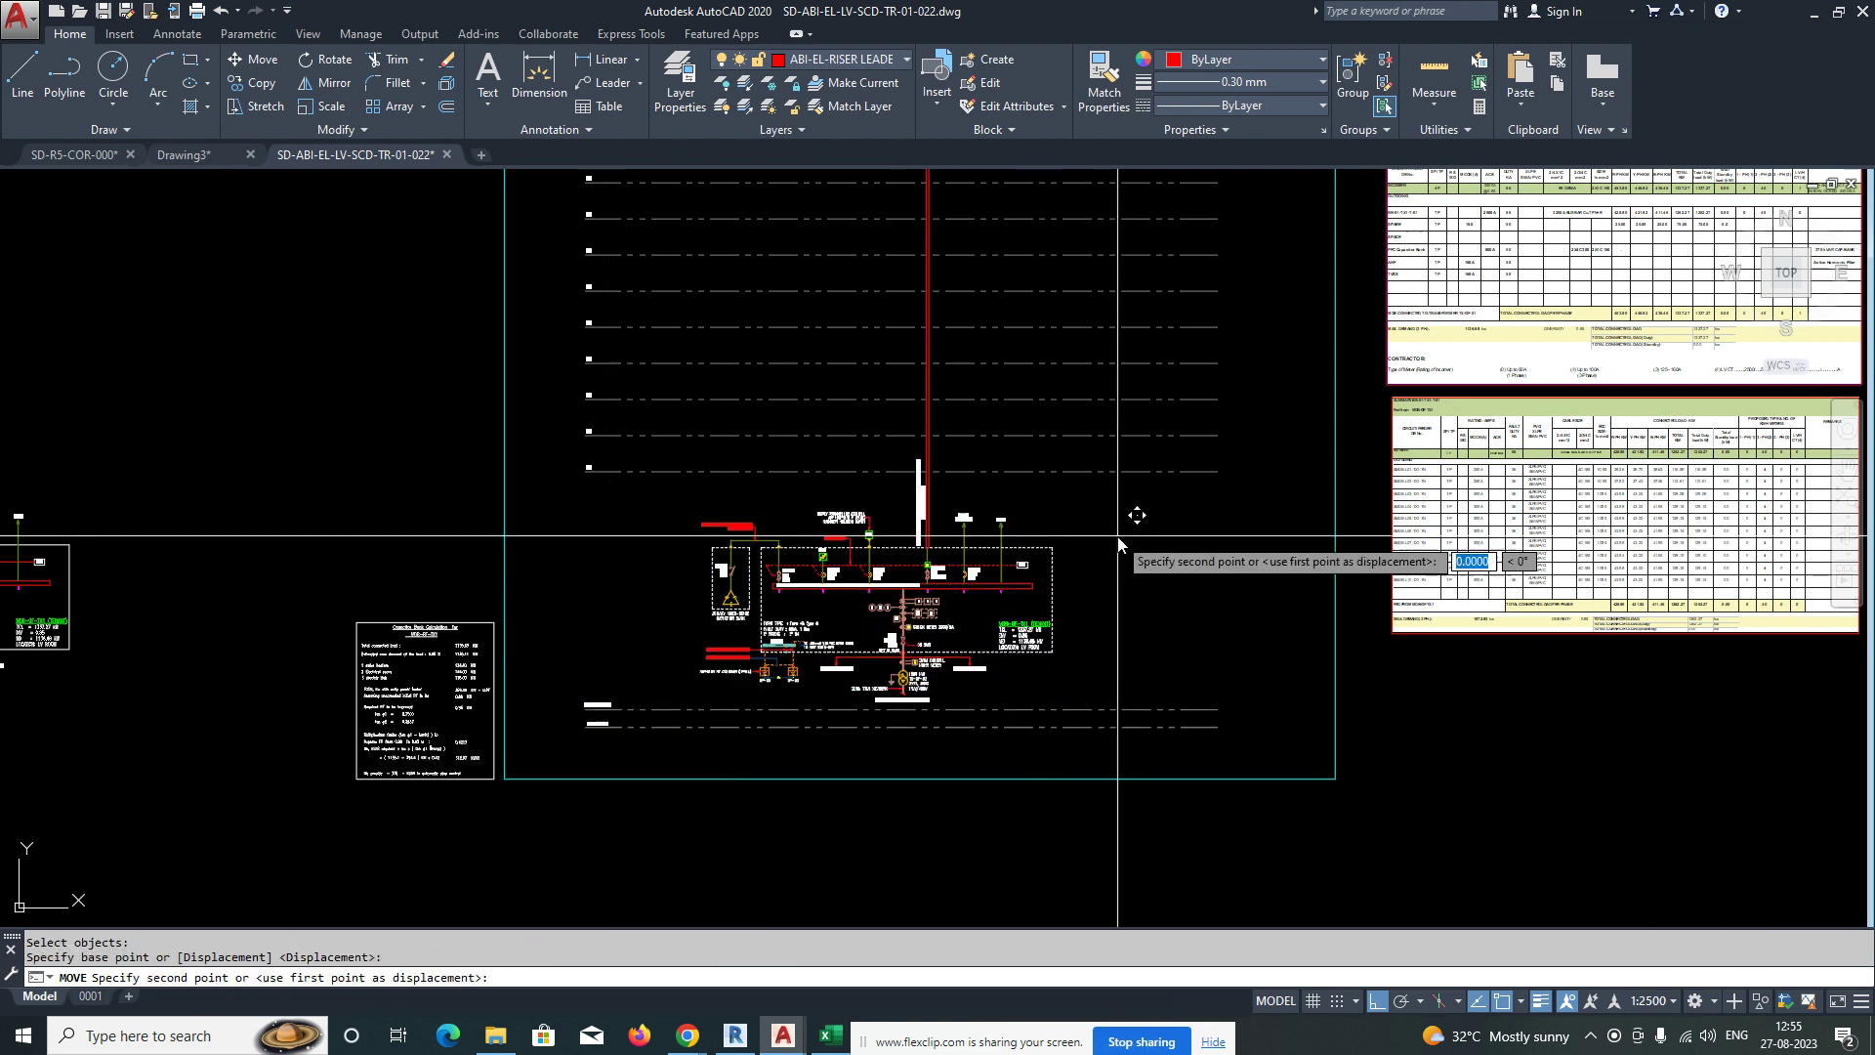
{"action": "left_click", "coordinate": [1118, 561]}
{"action": "scroll", "coordinate": [921, 544], "scroll_direction": "up", "scroll_amount": 5}
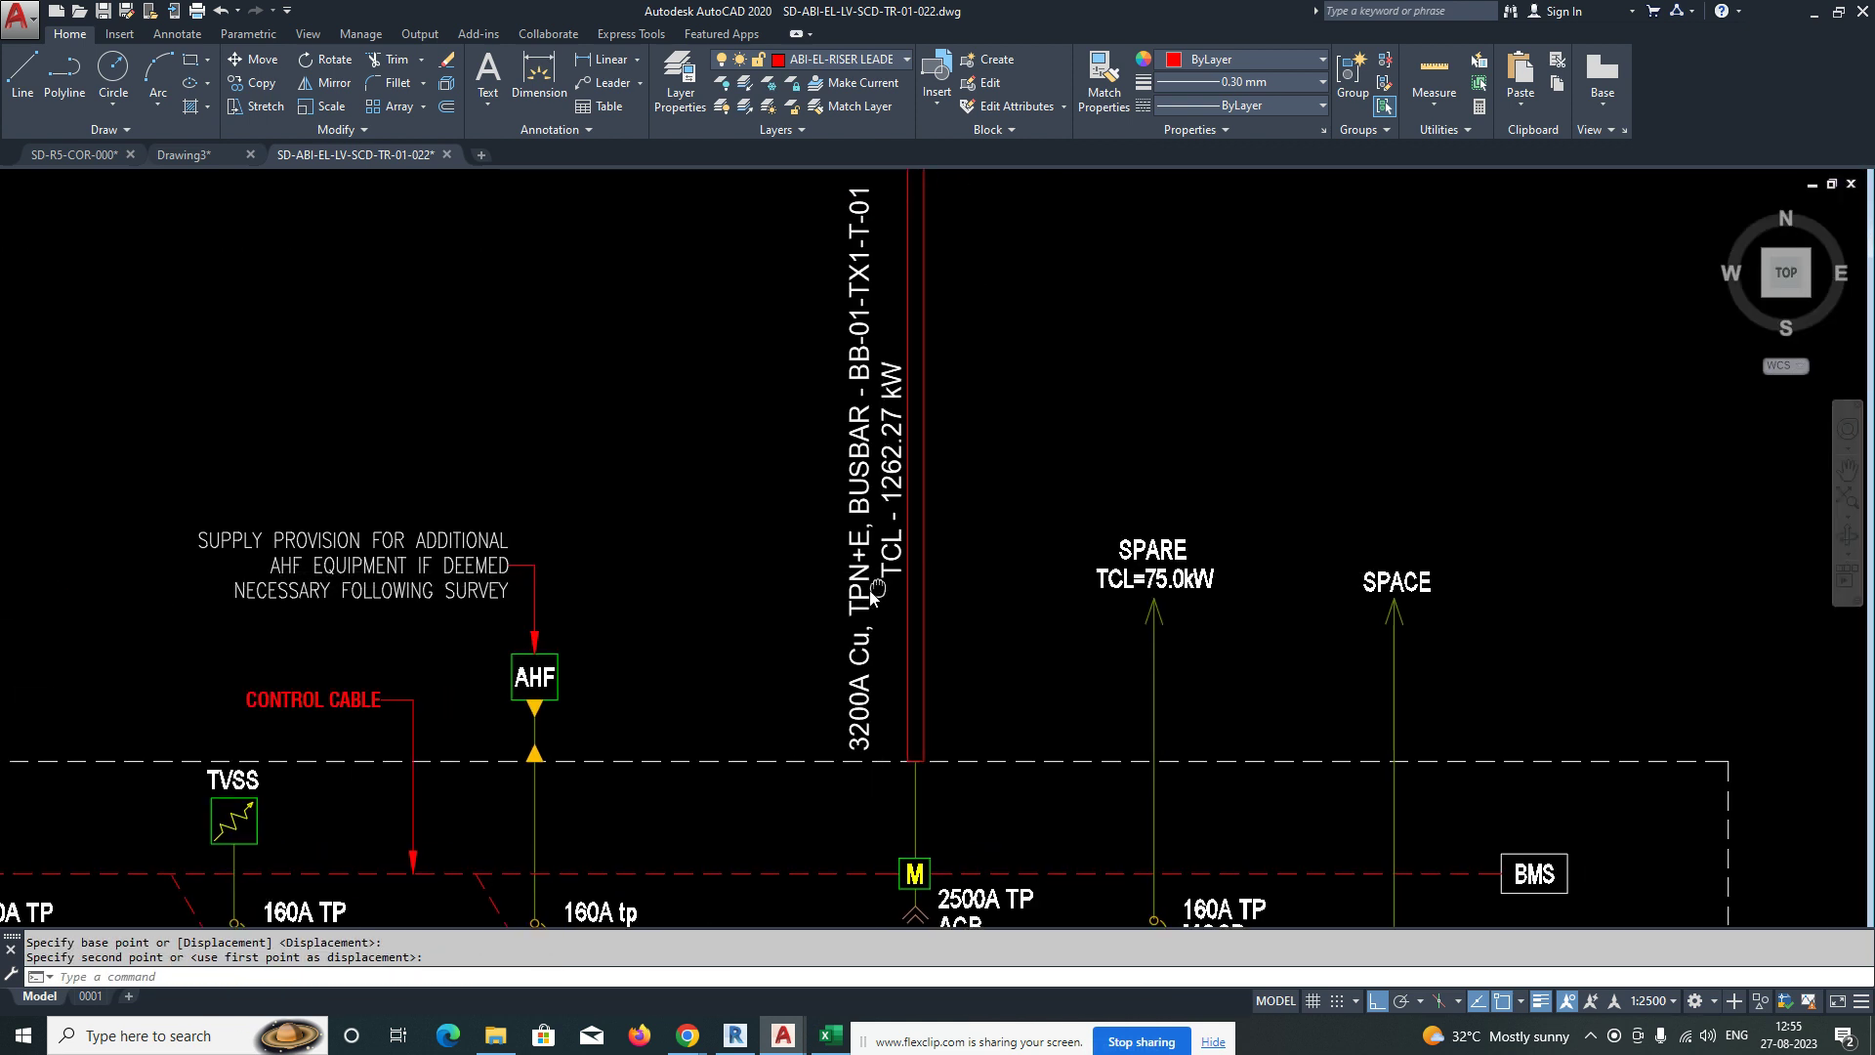
{"action": "scroll", "coordinate": [690, 646], "scroll_direction": "down", "scroll_amount": 3}
{"action": "scroll", "coordinate": [689, 646], "scroll_direction": "down", "scroll_amount": 4}
Split the model space view into two vertical viewports.
{"action": "key", "text": "Escape"}
{"action": "key", "text": "Escape"}
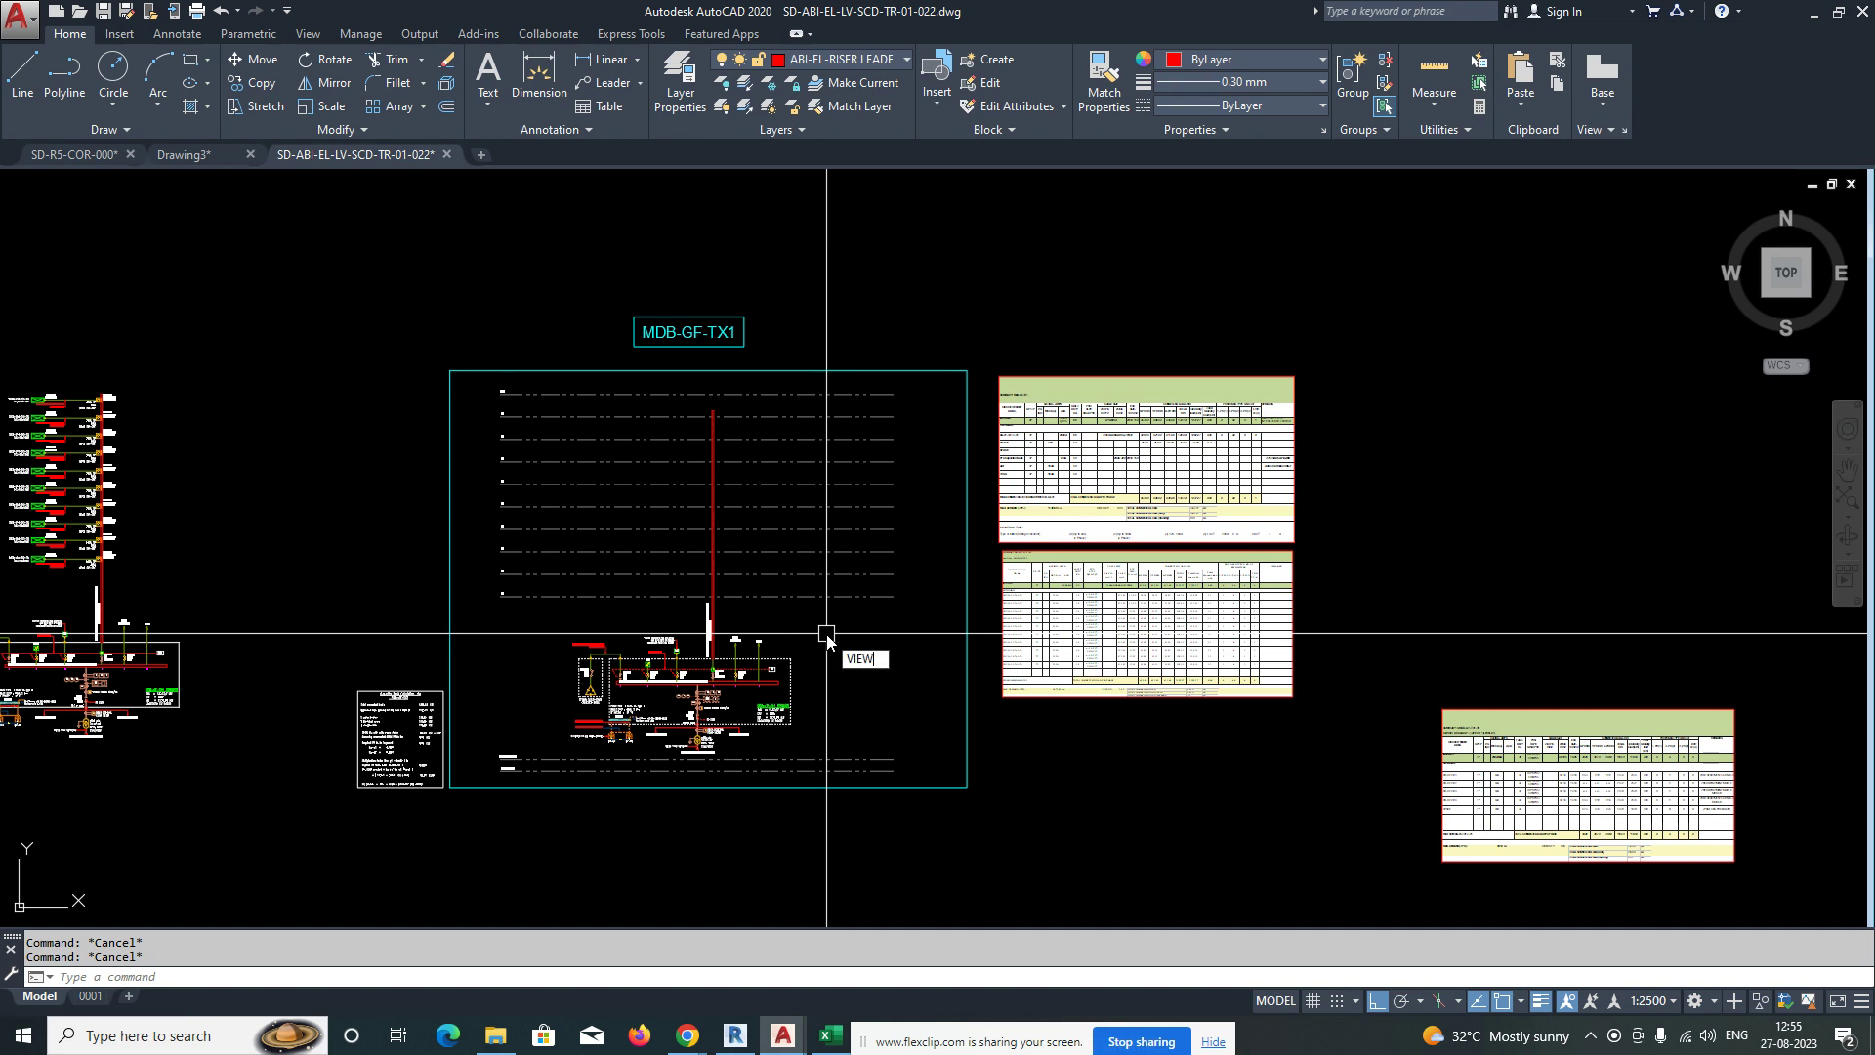
{"action": "type", "text": "vi"}
{"action": "key", "text": "Return"}
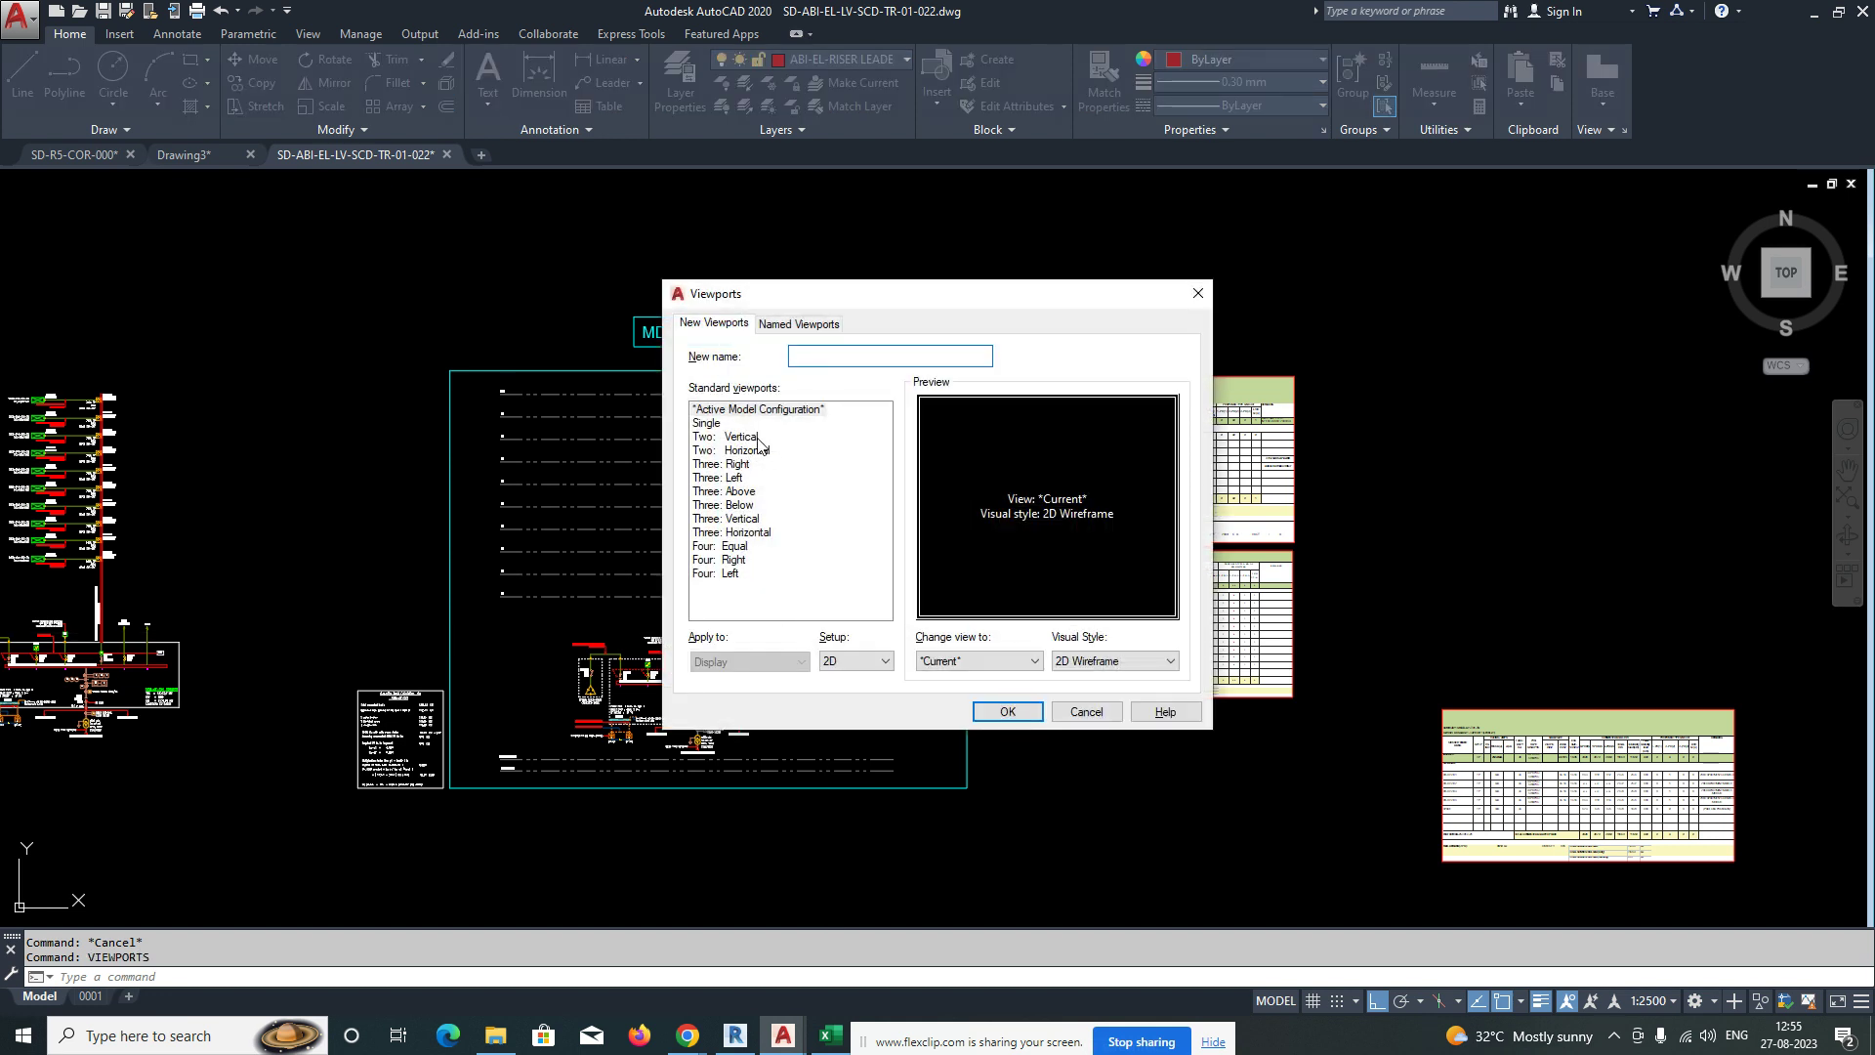
{"action": "left_click", "coordinate": [1007, 712]}
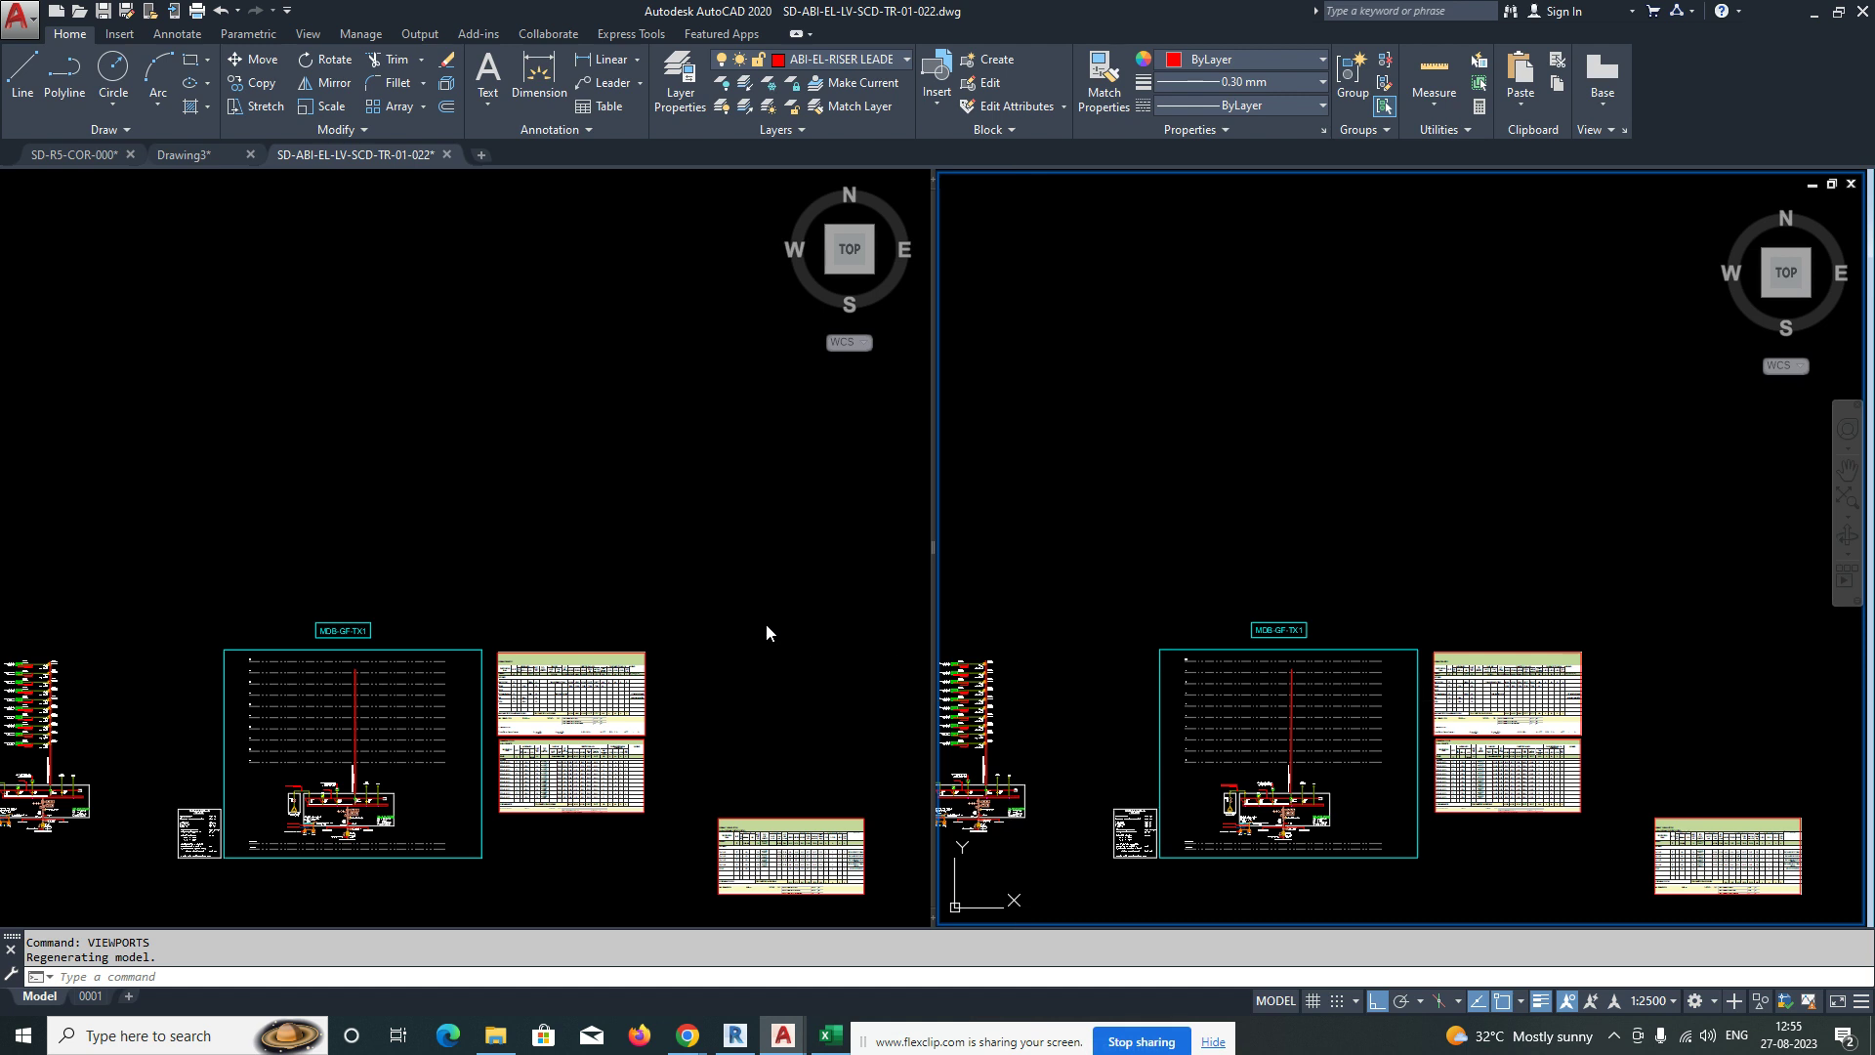
Frame the copied panel section in one viewport and the two load schedules in the other, with the ribbon hidden.
{"action": "left_click", "coordinate": [625, 674]}
{"action": "scroll", "coordinate": [314, 762], "scroll_direction": "up", "scroll_amount": 6}
{"action": "middle_click_drag", "start_coordinate": [414, 745], "coordinate": [500, 466]}
{"action": "middle_click_drag", "start_coordinate": [585, 625], "coordinate": [507, 677]}
{"action": "key", "text": "ctrl+0"}
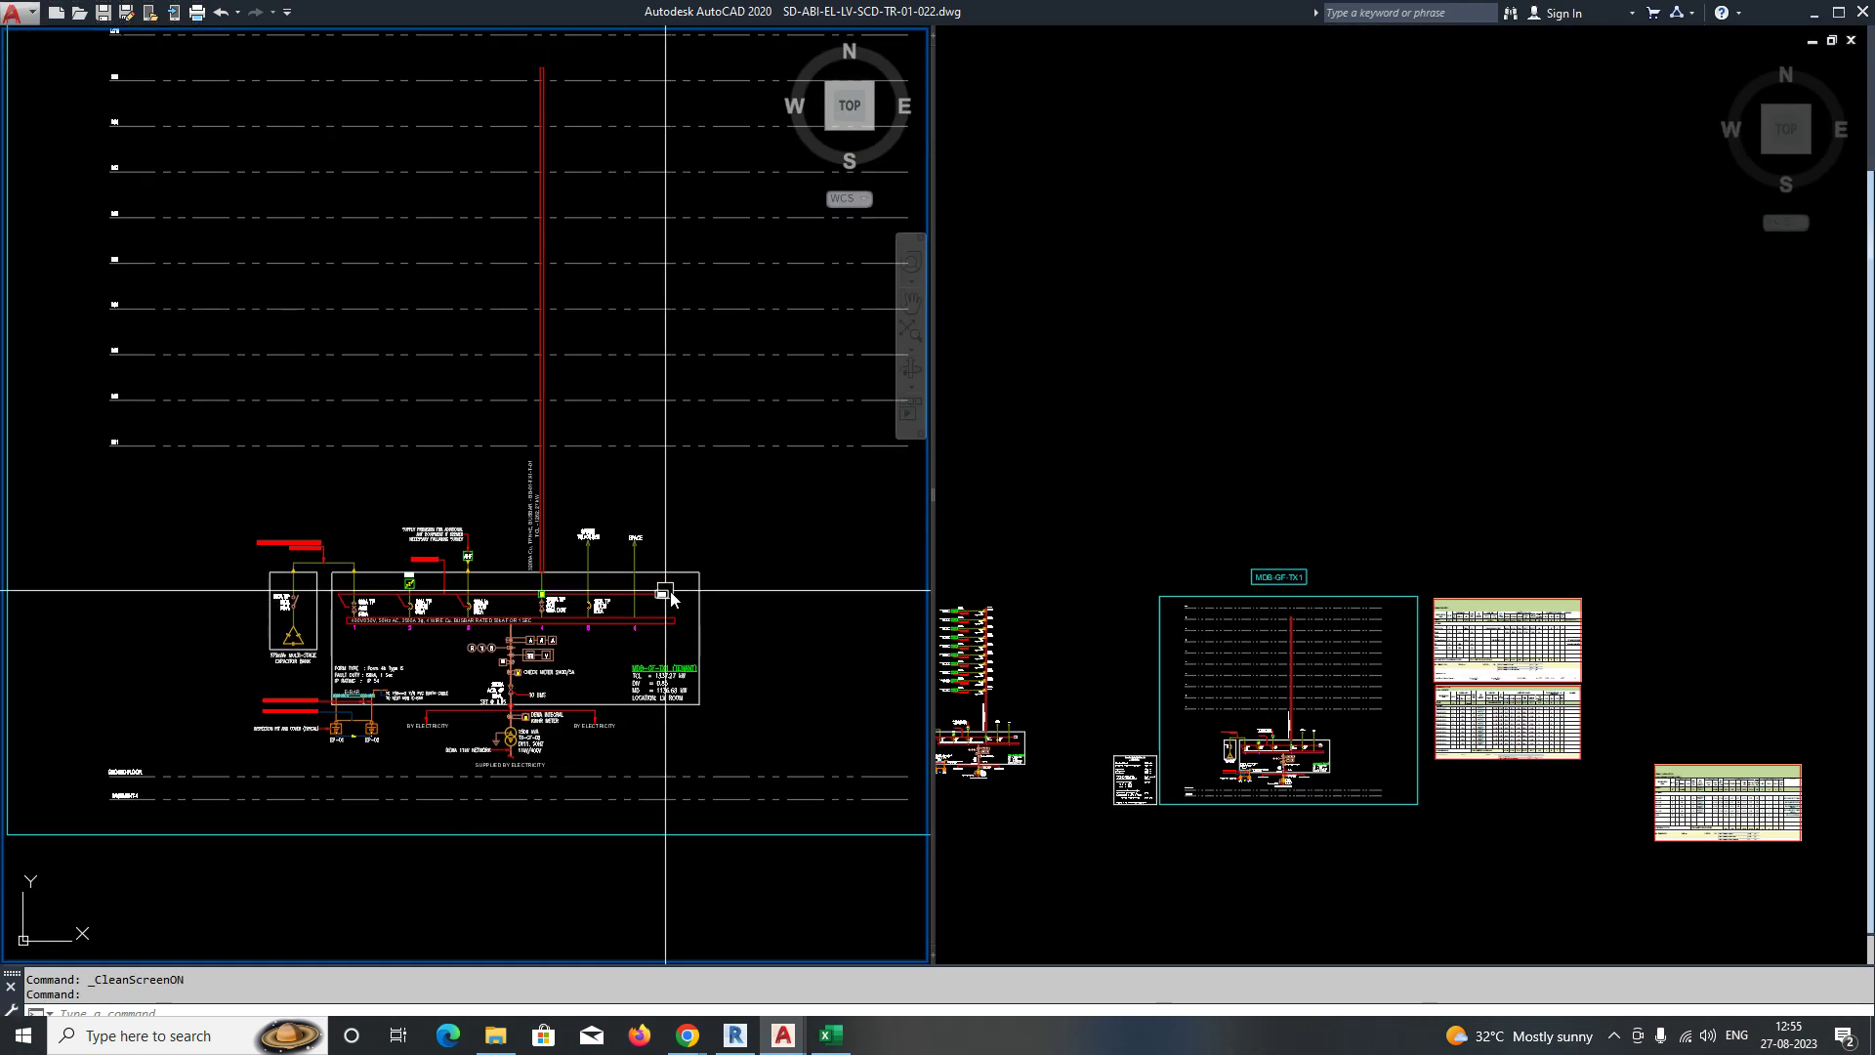
{"action": "left_click", "coordinate": [1318, 537]}
{"action": "middle_click_drag", "start_coordinate": [1318, 536], "coordinate": [1162, 421]}
{"action": "scroll", "coordinate": [1256, 555], "scroll_direction": "up", "scroll_amount": 6}
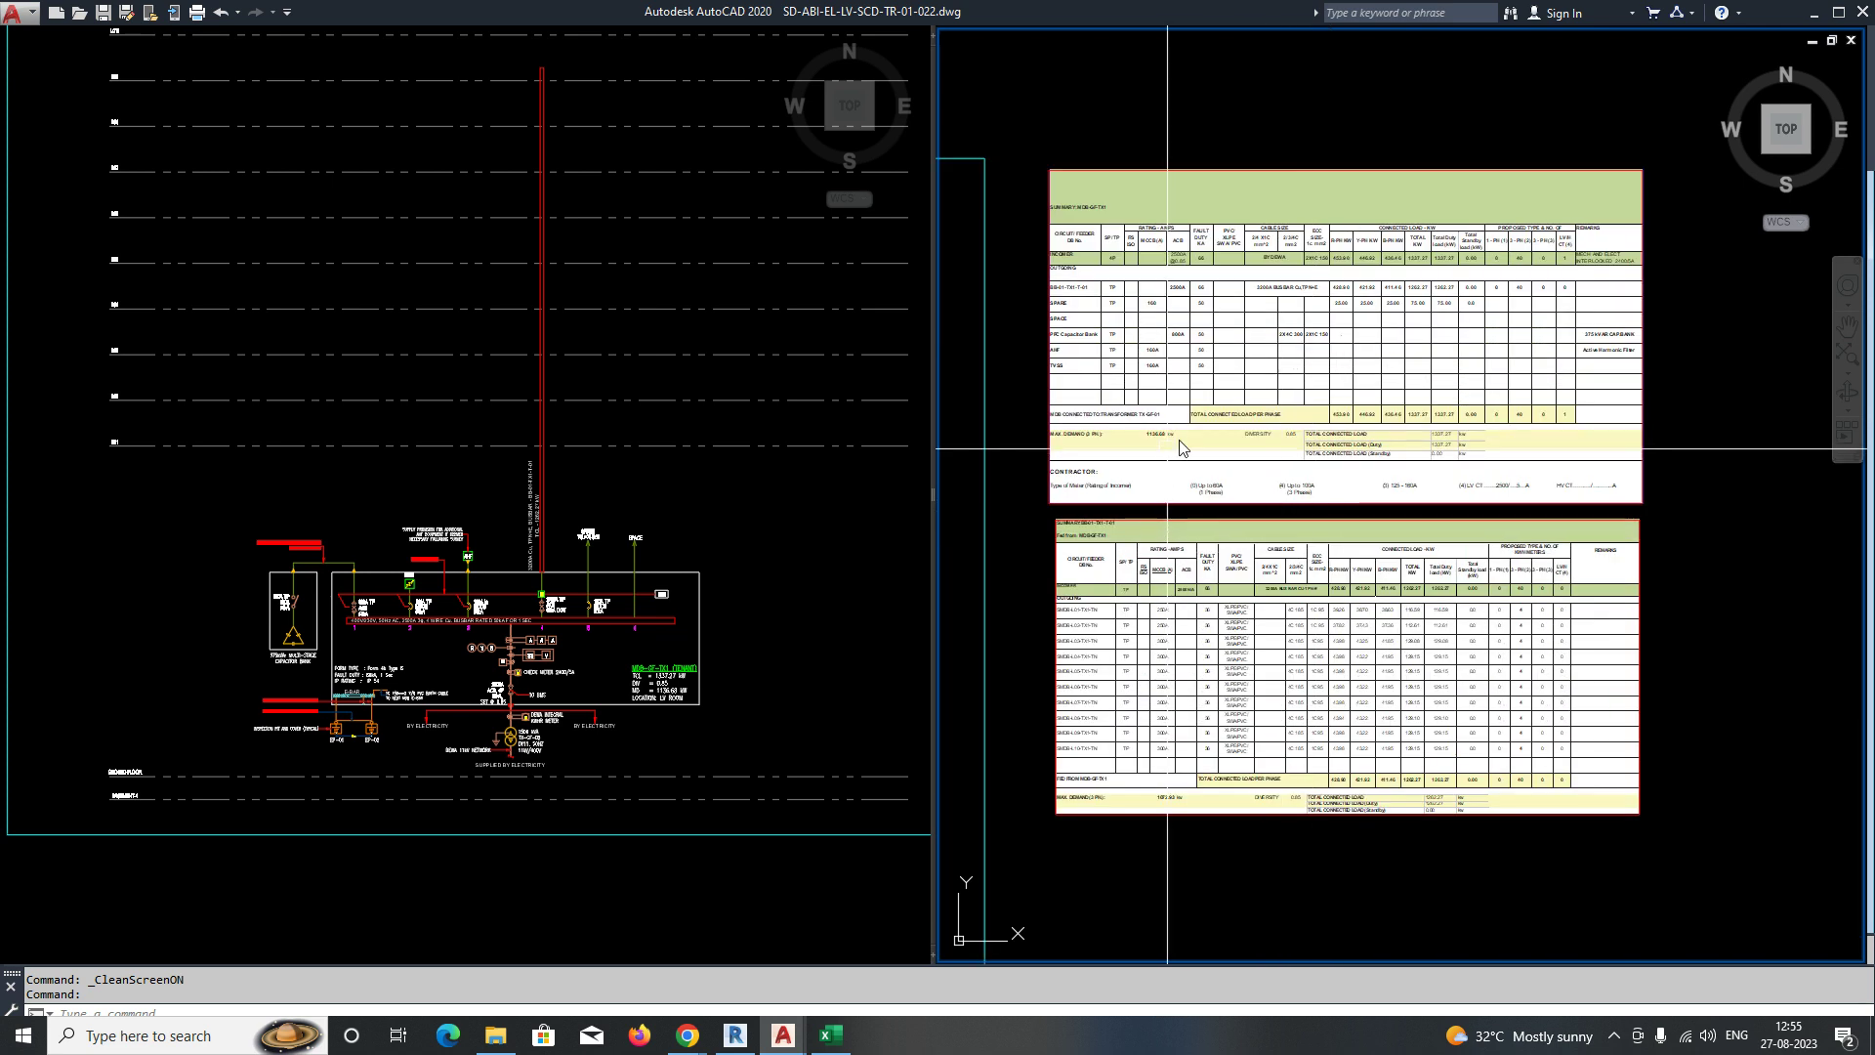
{"action": "scroll", "coordinate": [1145, 322], "scroll_direction": "up", "scroll_amount": 2}
Examine the incomer and outgoing rows of the MDB-GF-TX1 schedule next to the copied panel section.
{"action": "left_click", "coordinate": [580, 544]}
{"action": "scroll", "coordinate": [417, 589], "scroll_direction": "up", "scroll_amount": 2}
{"action": "left_click", "coordinate": [1209, 332]}
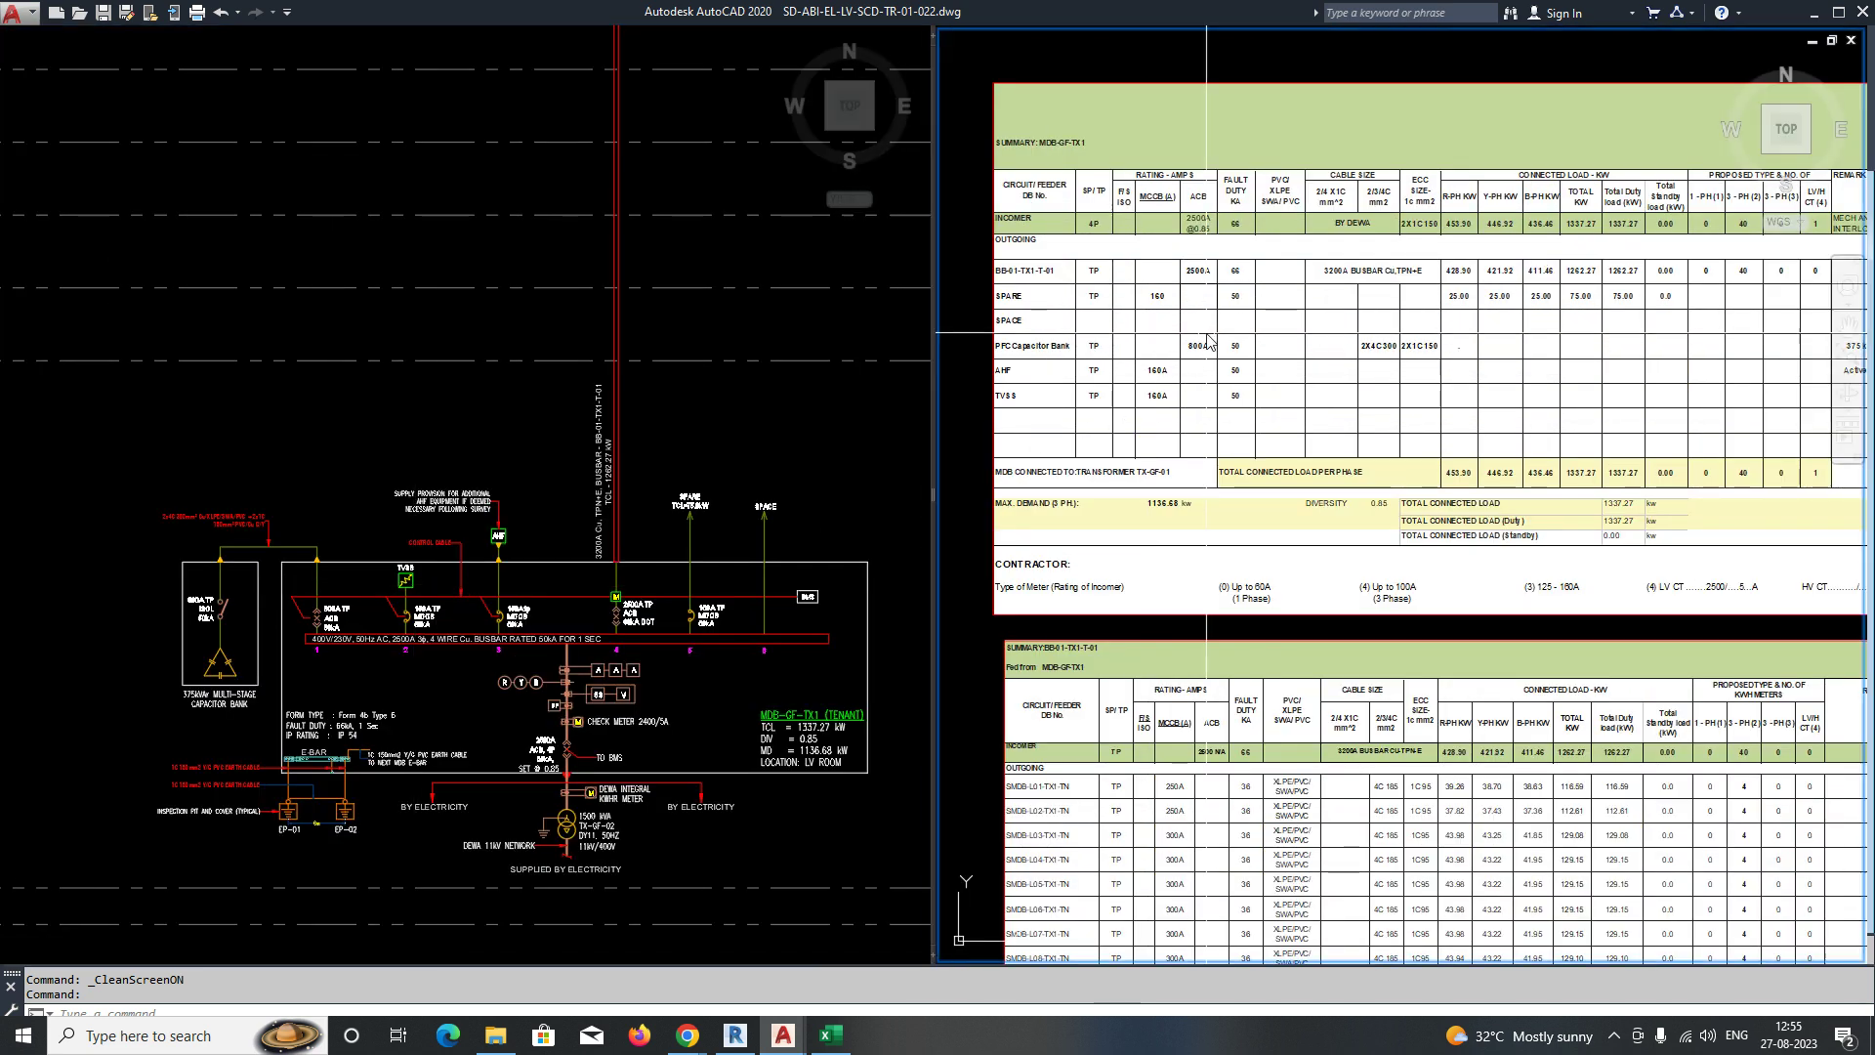
{"action": "scroll", "coordinate": [1240, 334], "scroll_direction": "down", "scroll_amount": 4}
{"action": "scroll", "coordinate": [1157, 272], "scroll_direction": "up", "scroll_amount": 6}
{"action": "scroll", "coordinate": [1135, 265], "scroll_direction": "up", "scroll_amount": 1}
{"action": "scroll", "coordinate": [1135, 266], "scroll_direction": "down", "scroll_amount": 3}
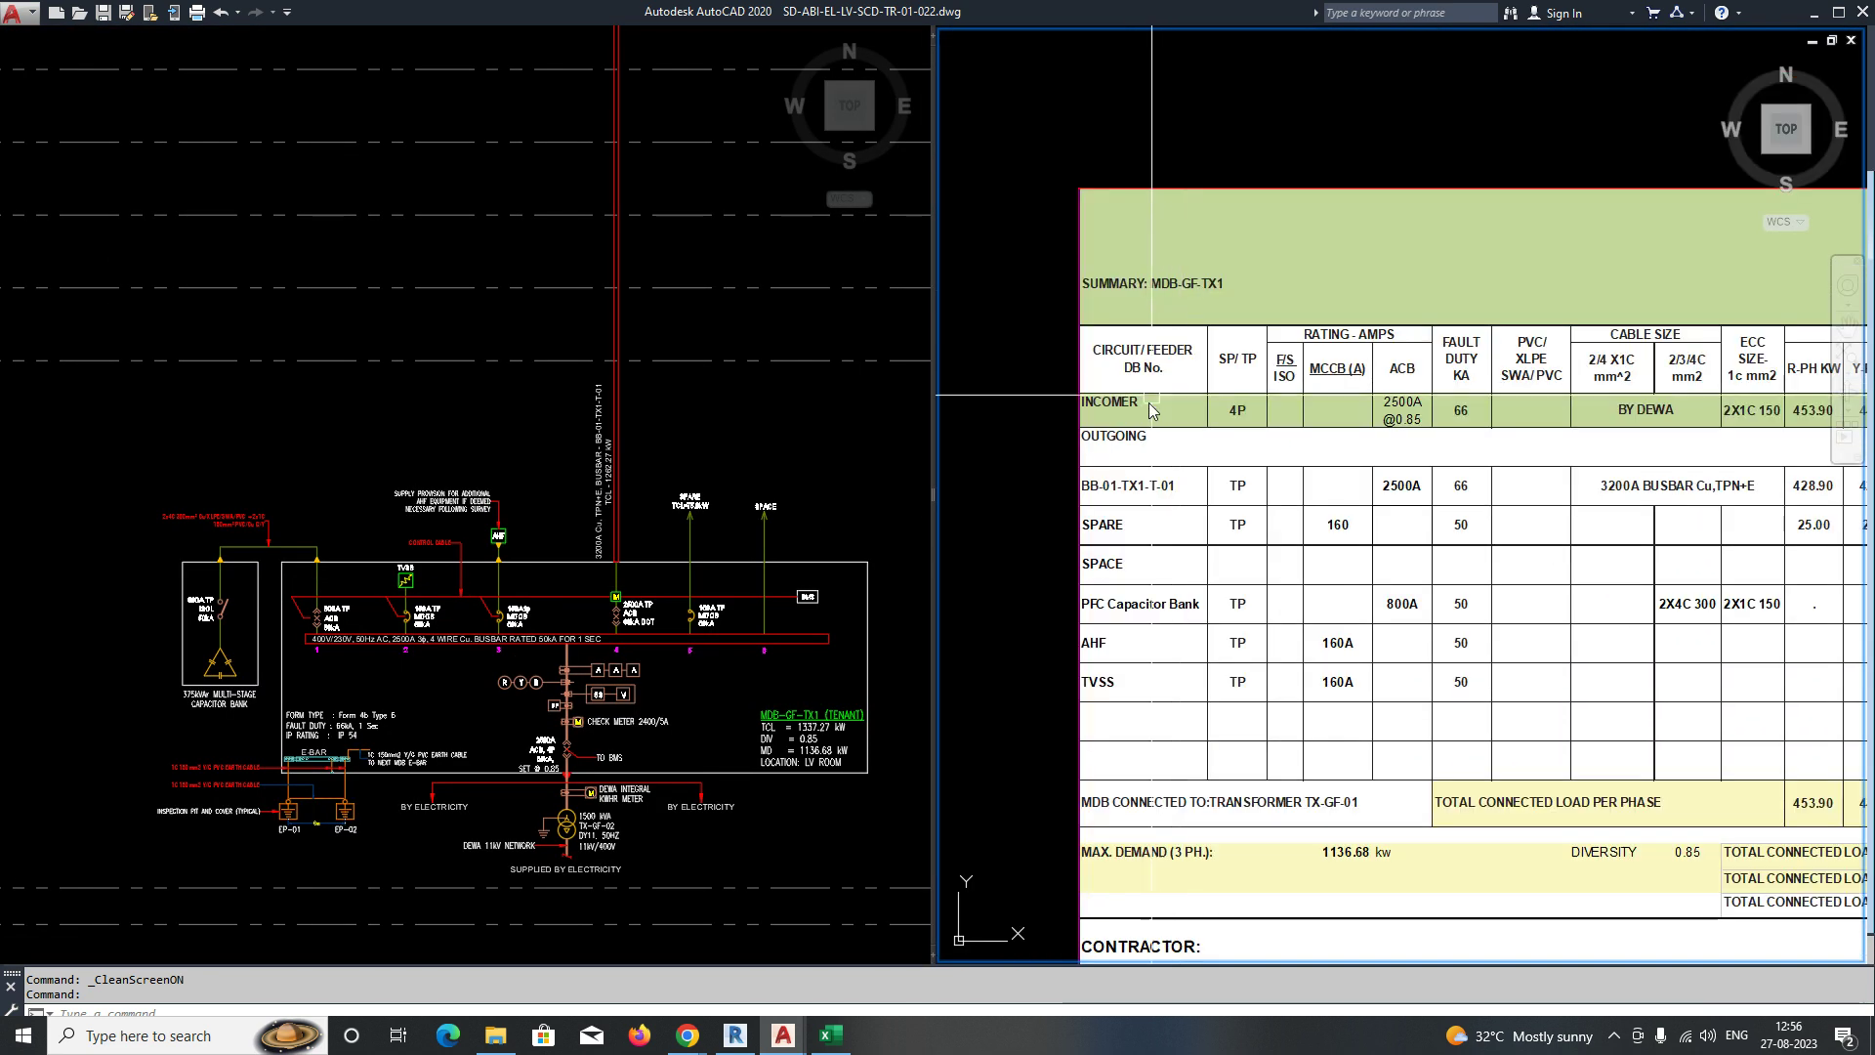
Compare the panel's outgoing breaker ratings, fault duties and busbar rating text with the MDB-GF-TX1 schedule.
{"action": "scroll", "coordinate": [1232, 506], "scroll_direction": "up", "scroll_amount": 4}
{"action": "scroll", "coordinate": [684, 523], "scroll_direction": "up", "scroll_amount": 3}
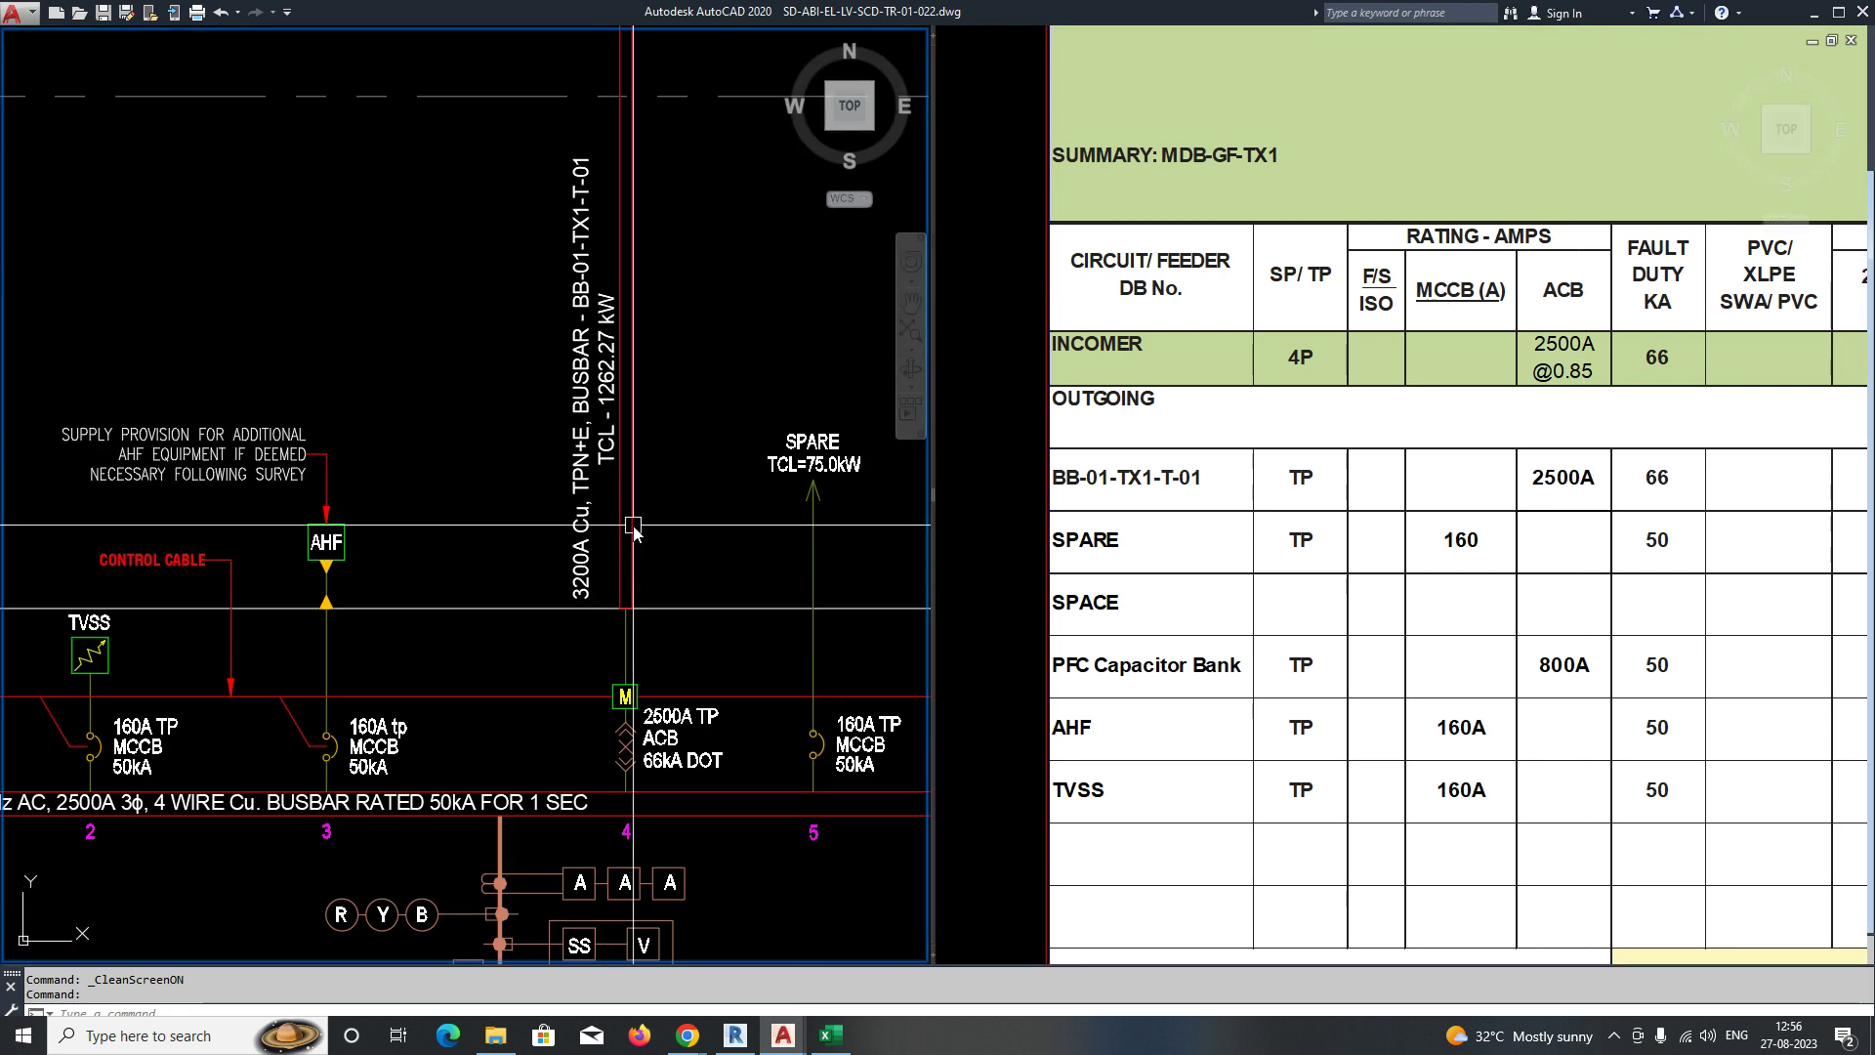
{"action": "scroll", "coordinate": [405, 535], "scroll_direction": "up", "scroll_amount": 5}
{"action": "scroll", "coordinate": [386, 529], "scroll_direction": "down", "scroll_amount": 3}
{"action": "scroll", "coordinate": [444, 503], "scroll_direction": "up", "scroll_amount": 4}
{"action": "left_click", "coordinate": [397, 503]}
{"action": "left_click", "coordinate": [1572, 509]}
{"action": "scroll", "coordinate": [1572, 509], "scroll_direction": "down", "scroll_amount": 3}
{"action": "scroll", "coordinate": [1399, 513], "scroll_direction": "up", "scroll_amount": 4}
{"action": "left_click", "coordinate": [463, 552]}
{"action": "scroll", "coordinate": [462, 554], "scroll_direction": "down", "scroll_amount": 4}
{"action": "mouse_move", "coordinate": [533, 587]}
{"action": "middle_mouse_down"}
{"action": "mouse_move", "coordinate": [379, 581]}
{"action": "mouse_move", "coordinate": [379, 640]}
{"action": "middle_mouse_up"}
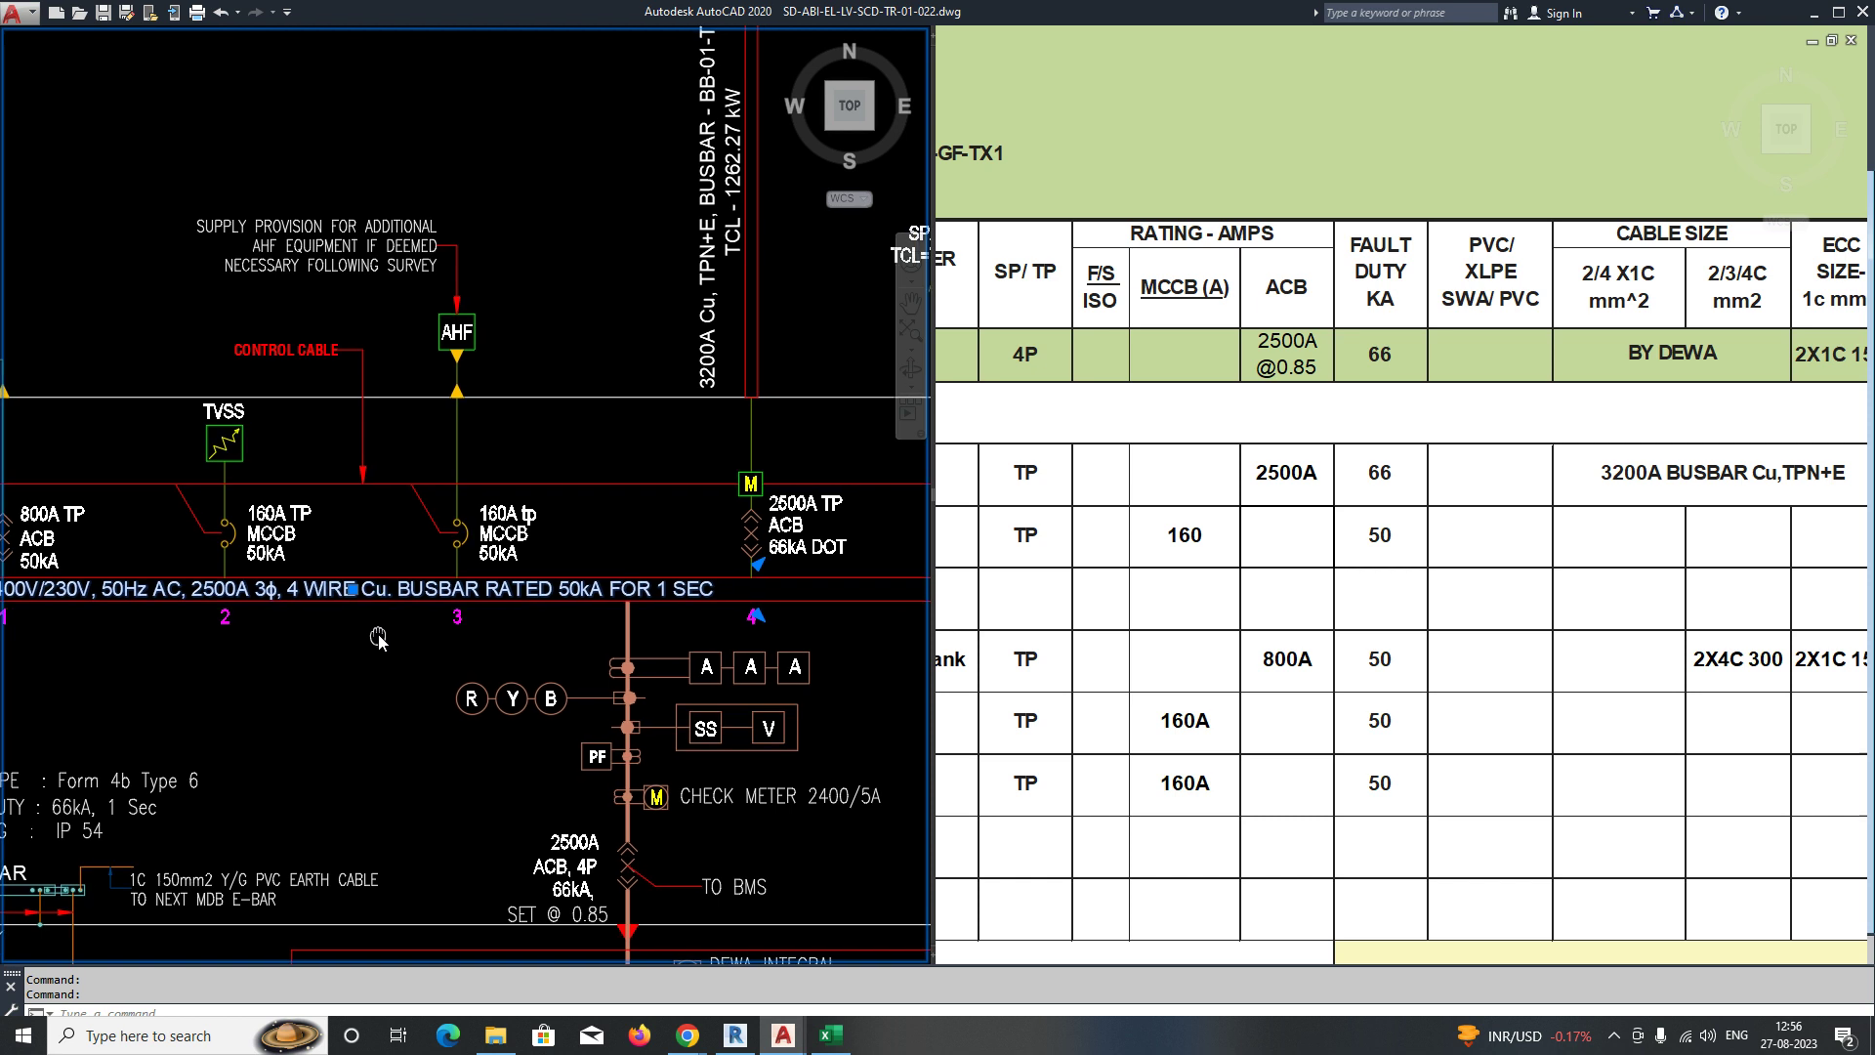
{"action": "scroll", "coordinate": [377, 635], "scroll_direction": "down", "scroll_amount": 2}
{"action": "scroll", "coordinate": [582, 484], "scroll_direction": "up", "scroll_amount": 2}
{"action": "middle_click_drag", "start_coordinate": [607, 455], "coordinate": [547, 592]}
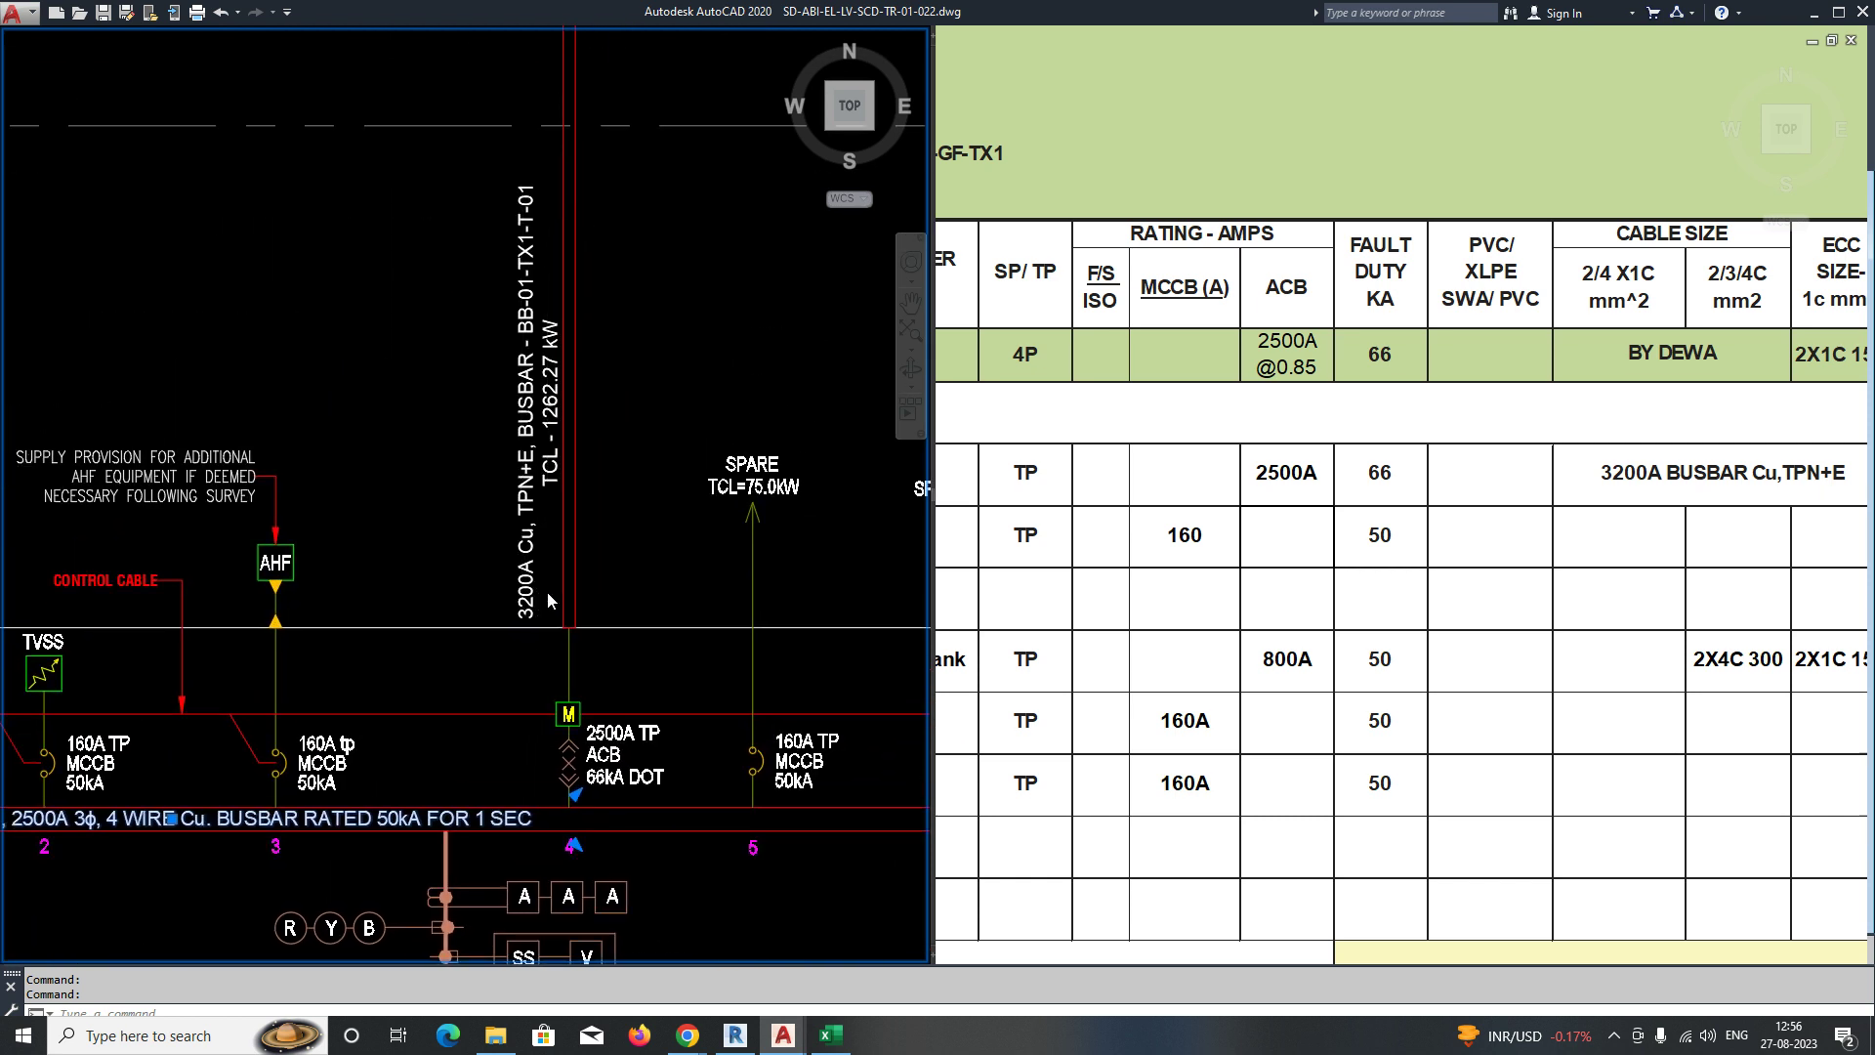
Check the BB-01-TX1-T-01 riser label's name and busbar size against its row in the MDB-GF-TX1 schedule.
{"action": "left_click", "coordinate": [1353, 561]}
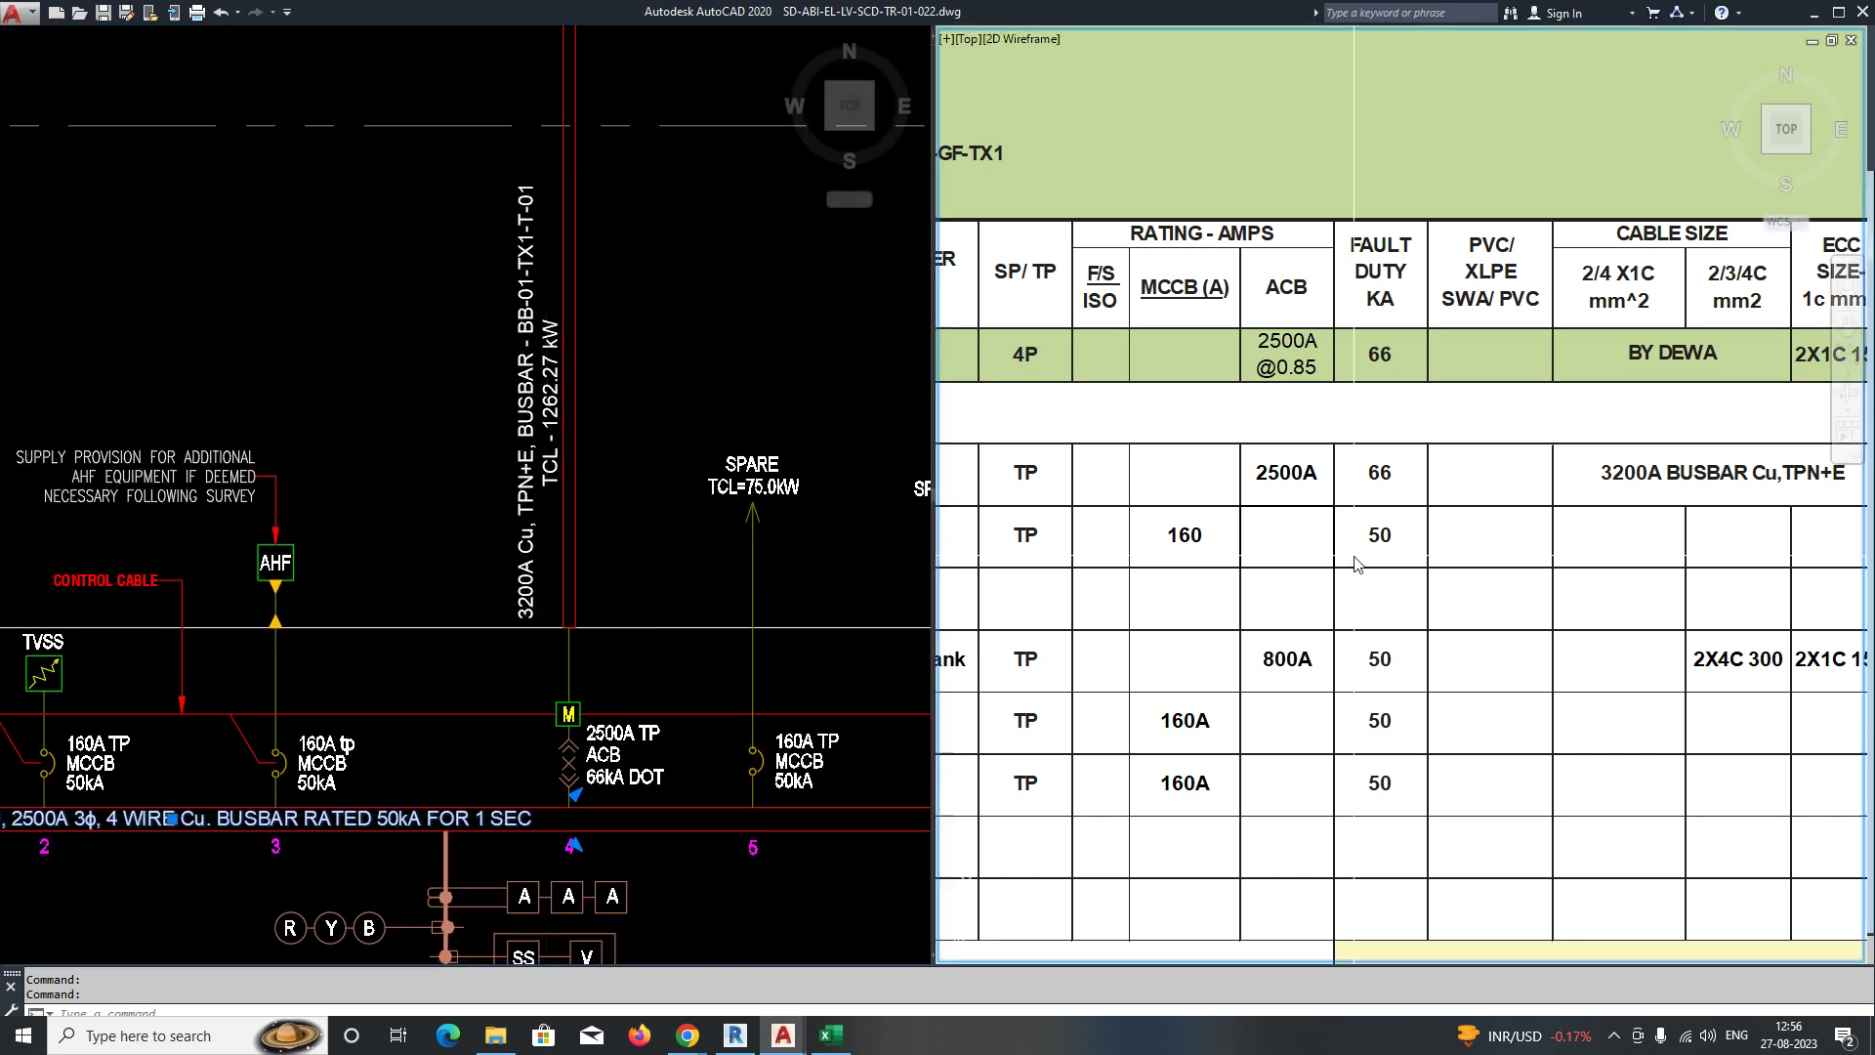
{"action": "scroll", "coordinate": [1315, 537], "scroll_direction": "down", "scroll_amount": 4}
{"action": "scroll", "coordinate": [1242, 507], "scroll_direction": "up", "scroll_amount": 6}
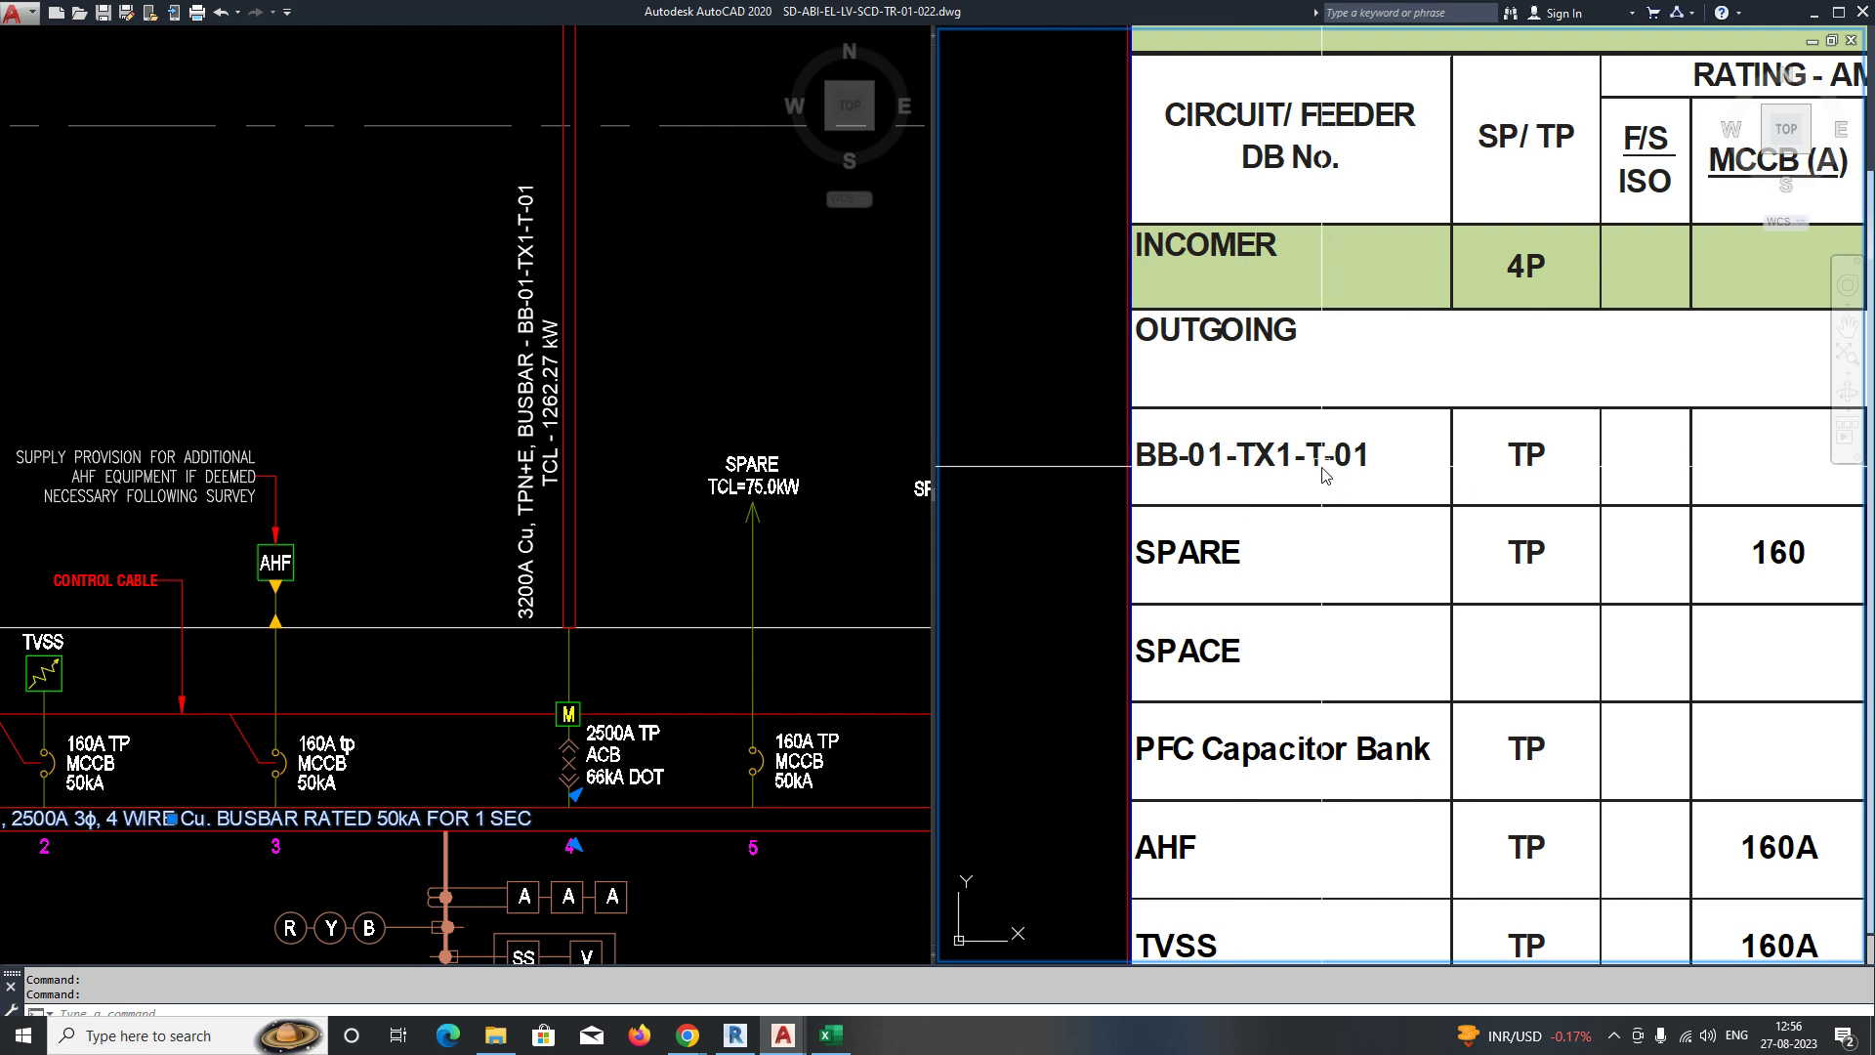
{"action": "scroll", "coordinate": [1333, 486], "scroll_direction": "down", "scroll_amount": 2}
{"action": "middle_click_drag", "start_coordinate": [1654, 473], "coordinate": [1448, 458]}
{"action": "middle_click_drag", "start_coordinate": [1777, 467], "coordinate": [1533, 467]}
{"action": "scroll", "coordinate": [1477, 465], "scroll_direction": "down", "scroll_amount": 1}
{"action": "scroll", "coordinate": [1465, 465], "scroll_direction": "up", "scroll_amount": 5}
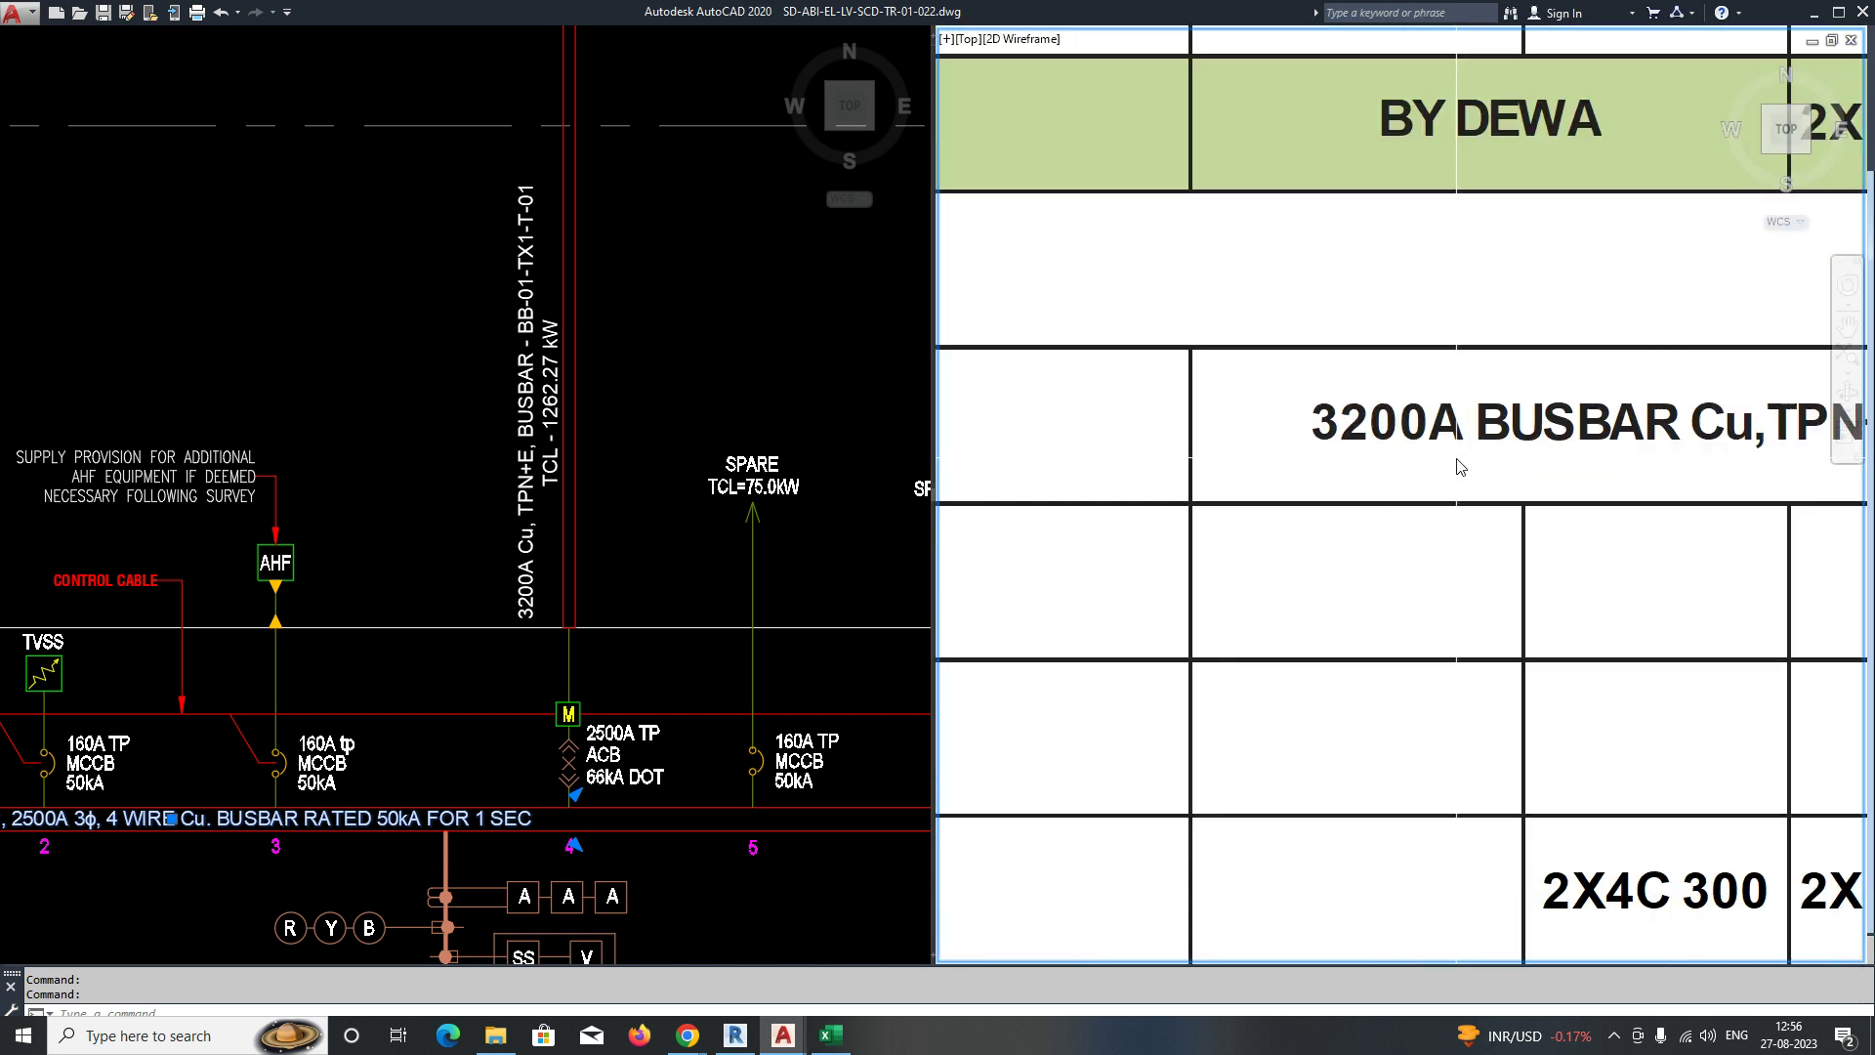
{"action": "middle_click_drag", "start_coordinate": [539, 583], "coordinate": [421, 549]}
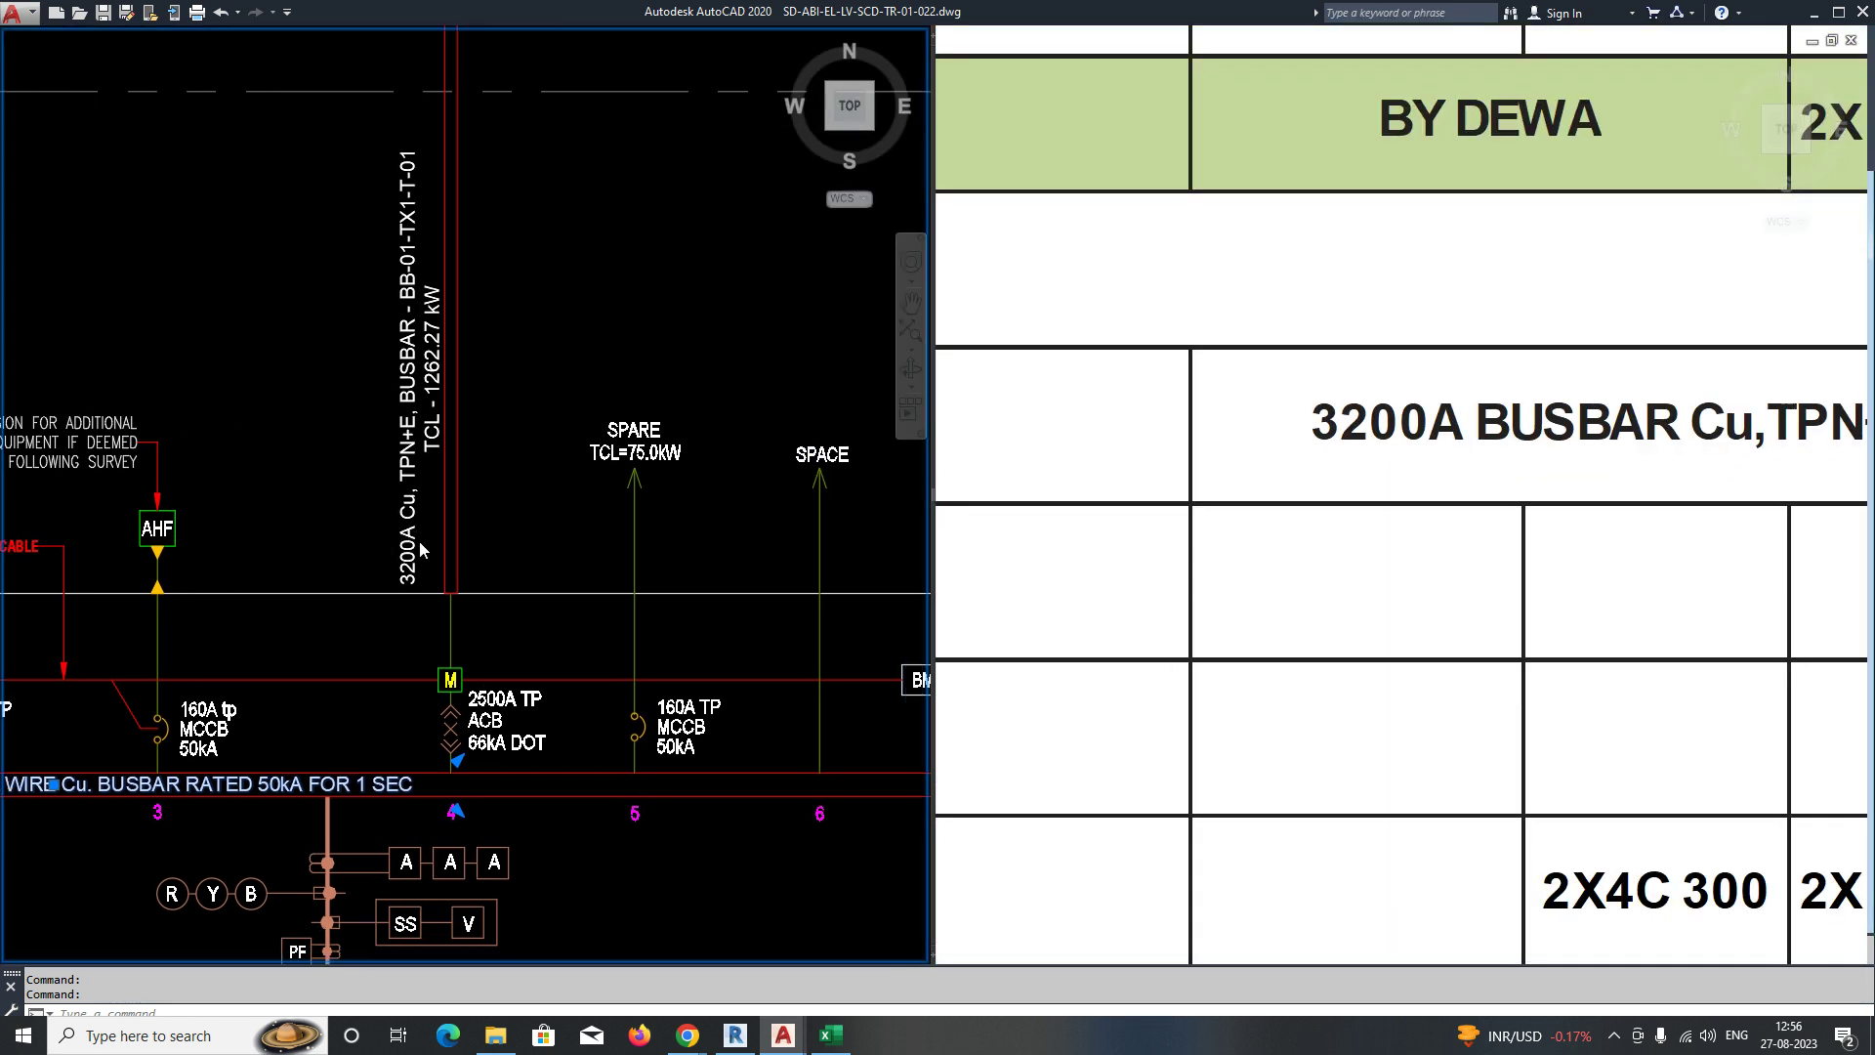
Stretch the text box of the rotated BB-01-TX1-T-01 busbar label upward so its text sits higher beside the riser.
{"action": "key", "text": "Escape"}
{"action": "middle_click_drag", "start_coordinate": [402, 447], "coordinate": [411, 537]}
{"action": "left_click", "coordinate": [411, 537]}
{"action": "middle_click_drag", "start_coordinate": [433, 250], "coordinate": [444, 349]}
{"action": "left_click", "coordinate": [420, 329]}
{"action": "left_click", "coordinate": [430, 223]}
{"action": "key", "text": "Escape"}
{"action": "key", "text": "Escape"}
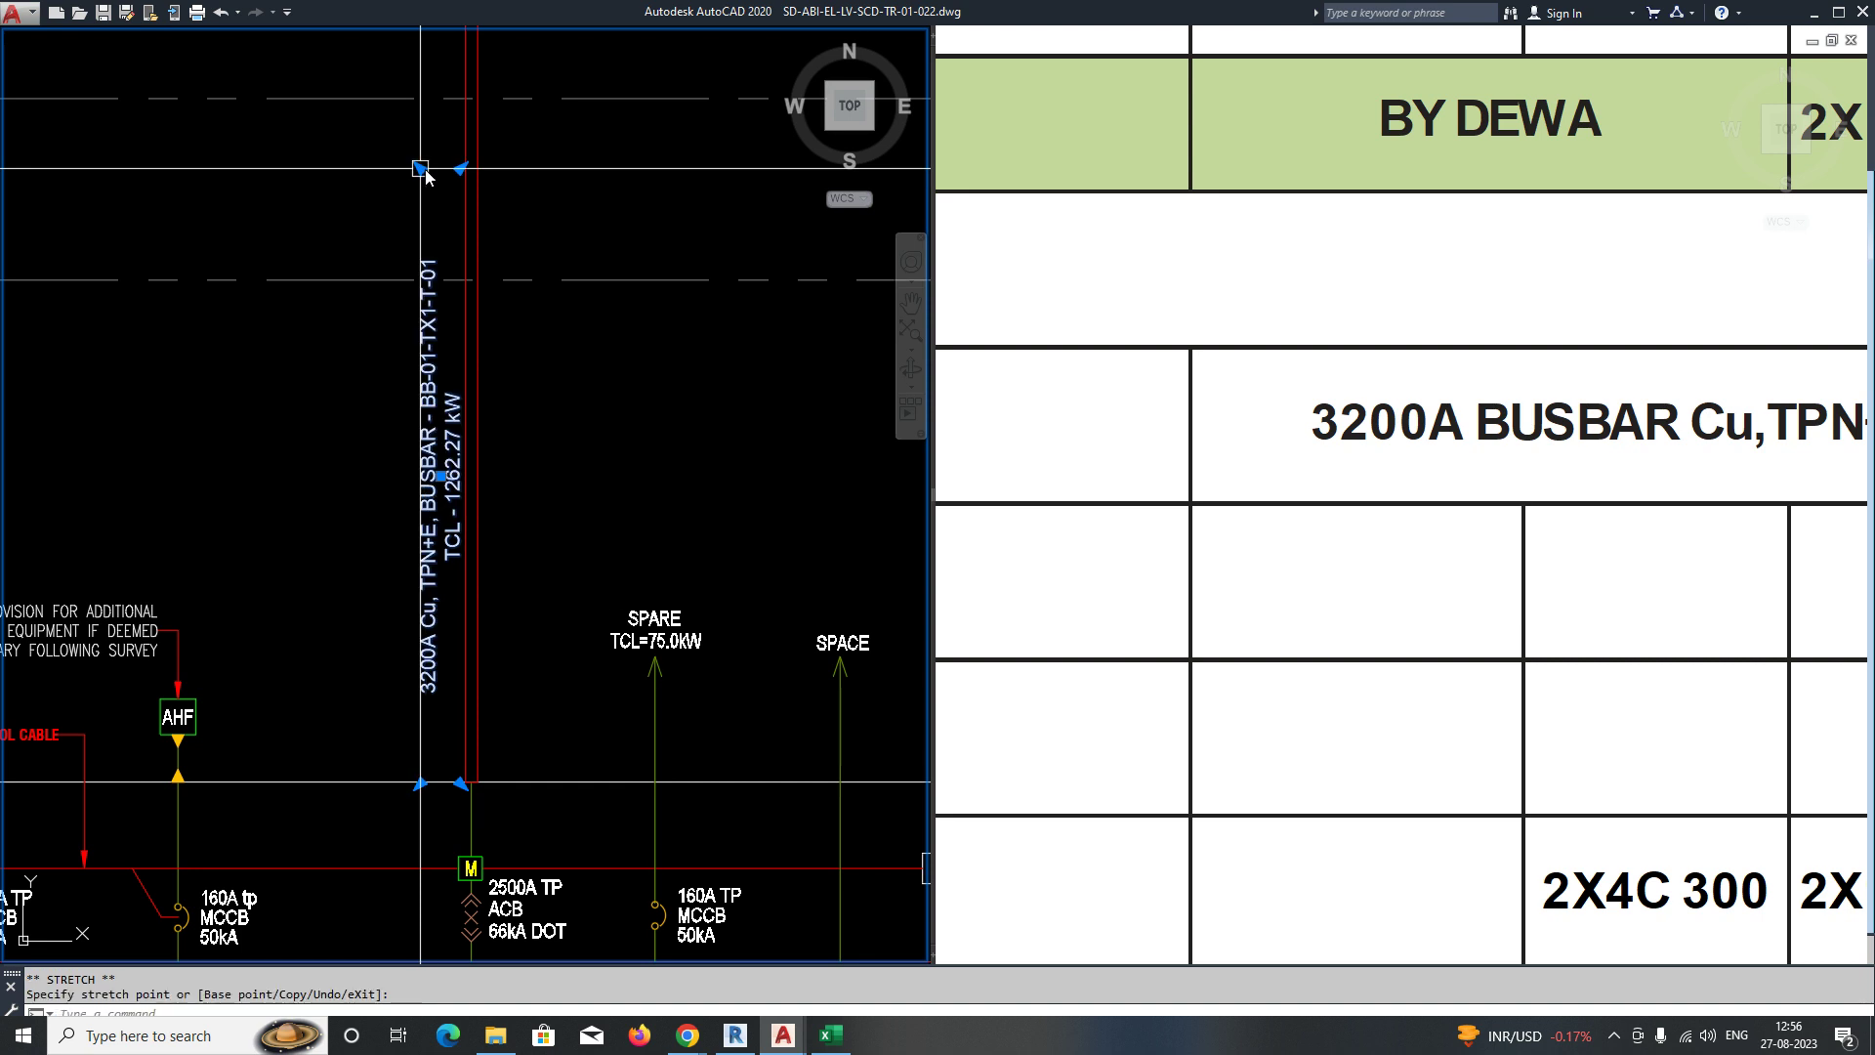
Check the busbar label's TCL against the total connected load in the BB-01-TX1-T-01 schedule.
{"action": "scroll", "coordinate": [438, 506], "scroll_direction": "up", "scroll_amount": 2}
{"action": "scroll", "coordinate": [437, 506], "scroll_direction": "down", "scroll_amount": 2}
{"action": "scroll", "coordinate": [1347, 523], "scroll_direction": "down", "scroll_amount": 4}
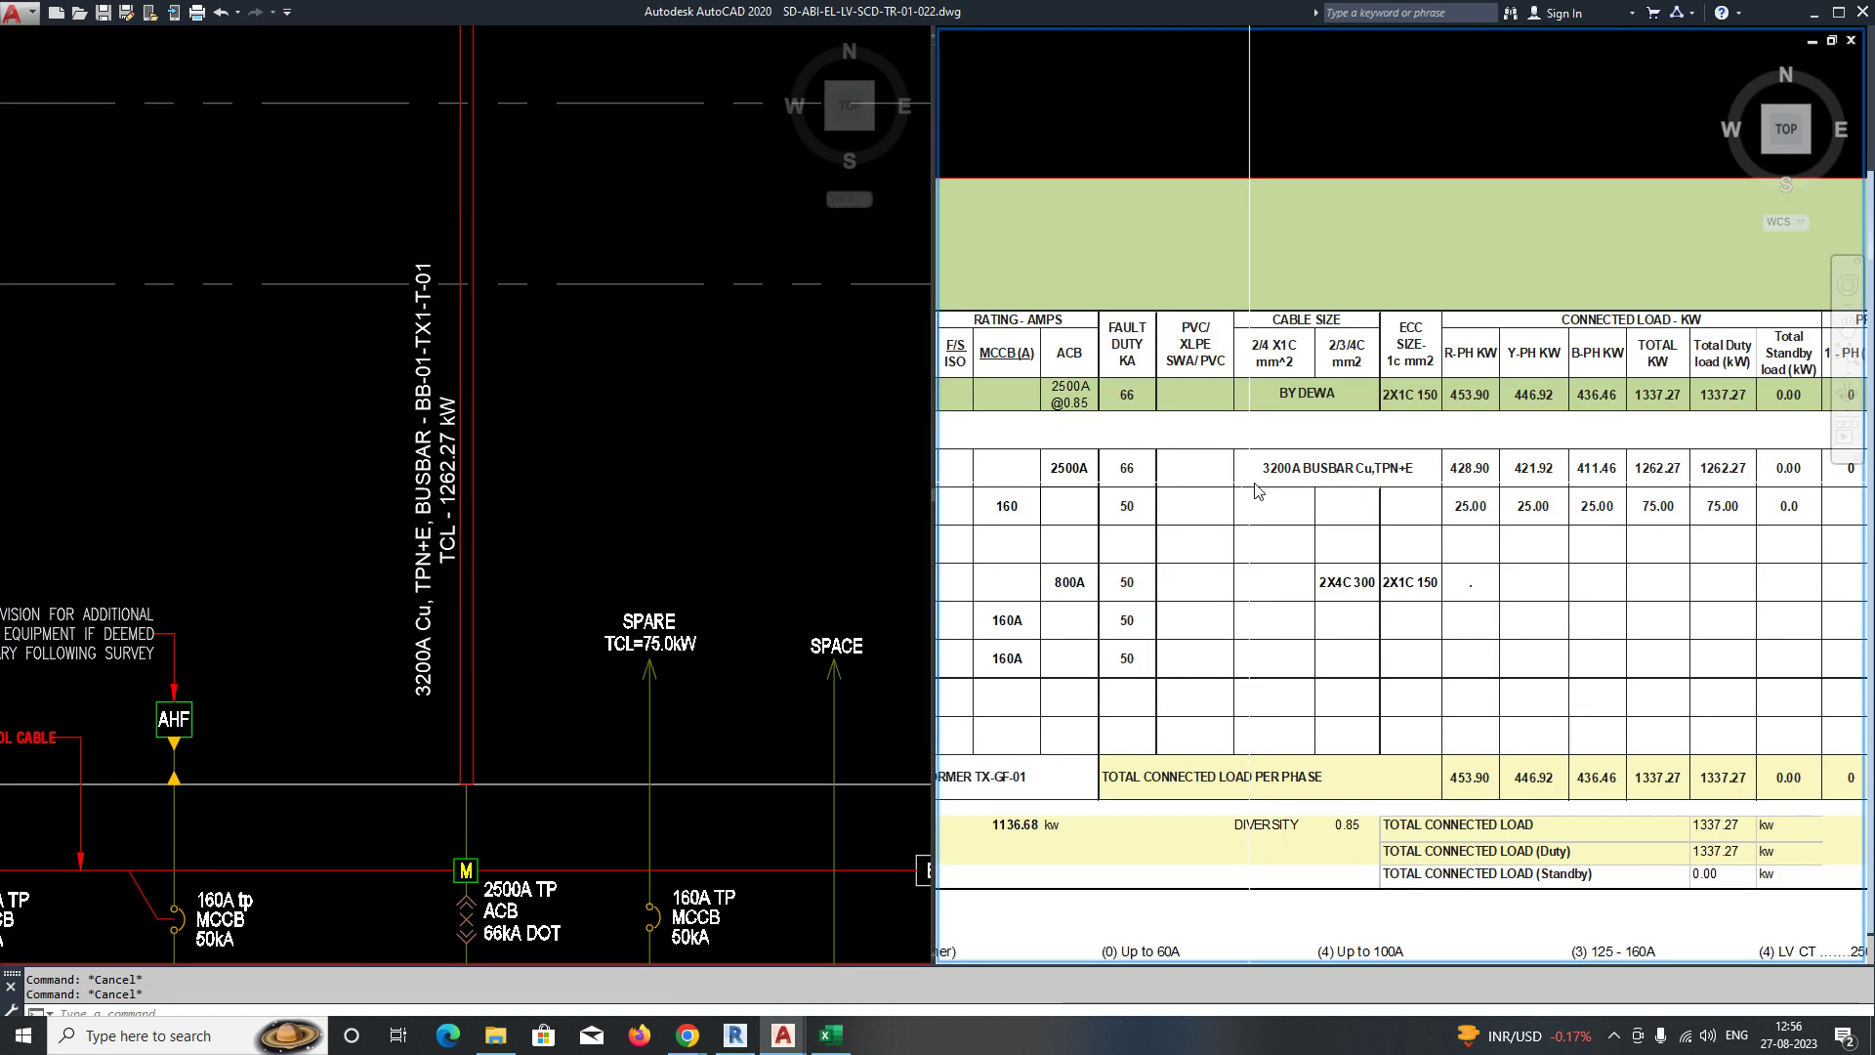
{"action": "scroll", "coordinate": [1611, 689], "scroll_direction": "up", "scroll_amount": 3}
{"action": "scroll", "coordinate": [1274, 548], "scroll_direction": "up", "scroll_amount": 4}
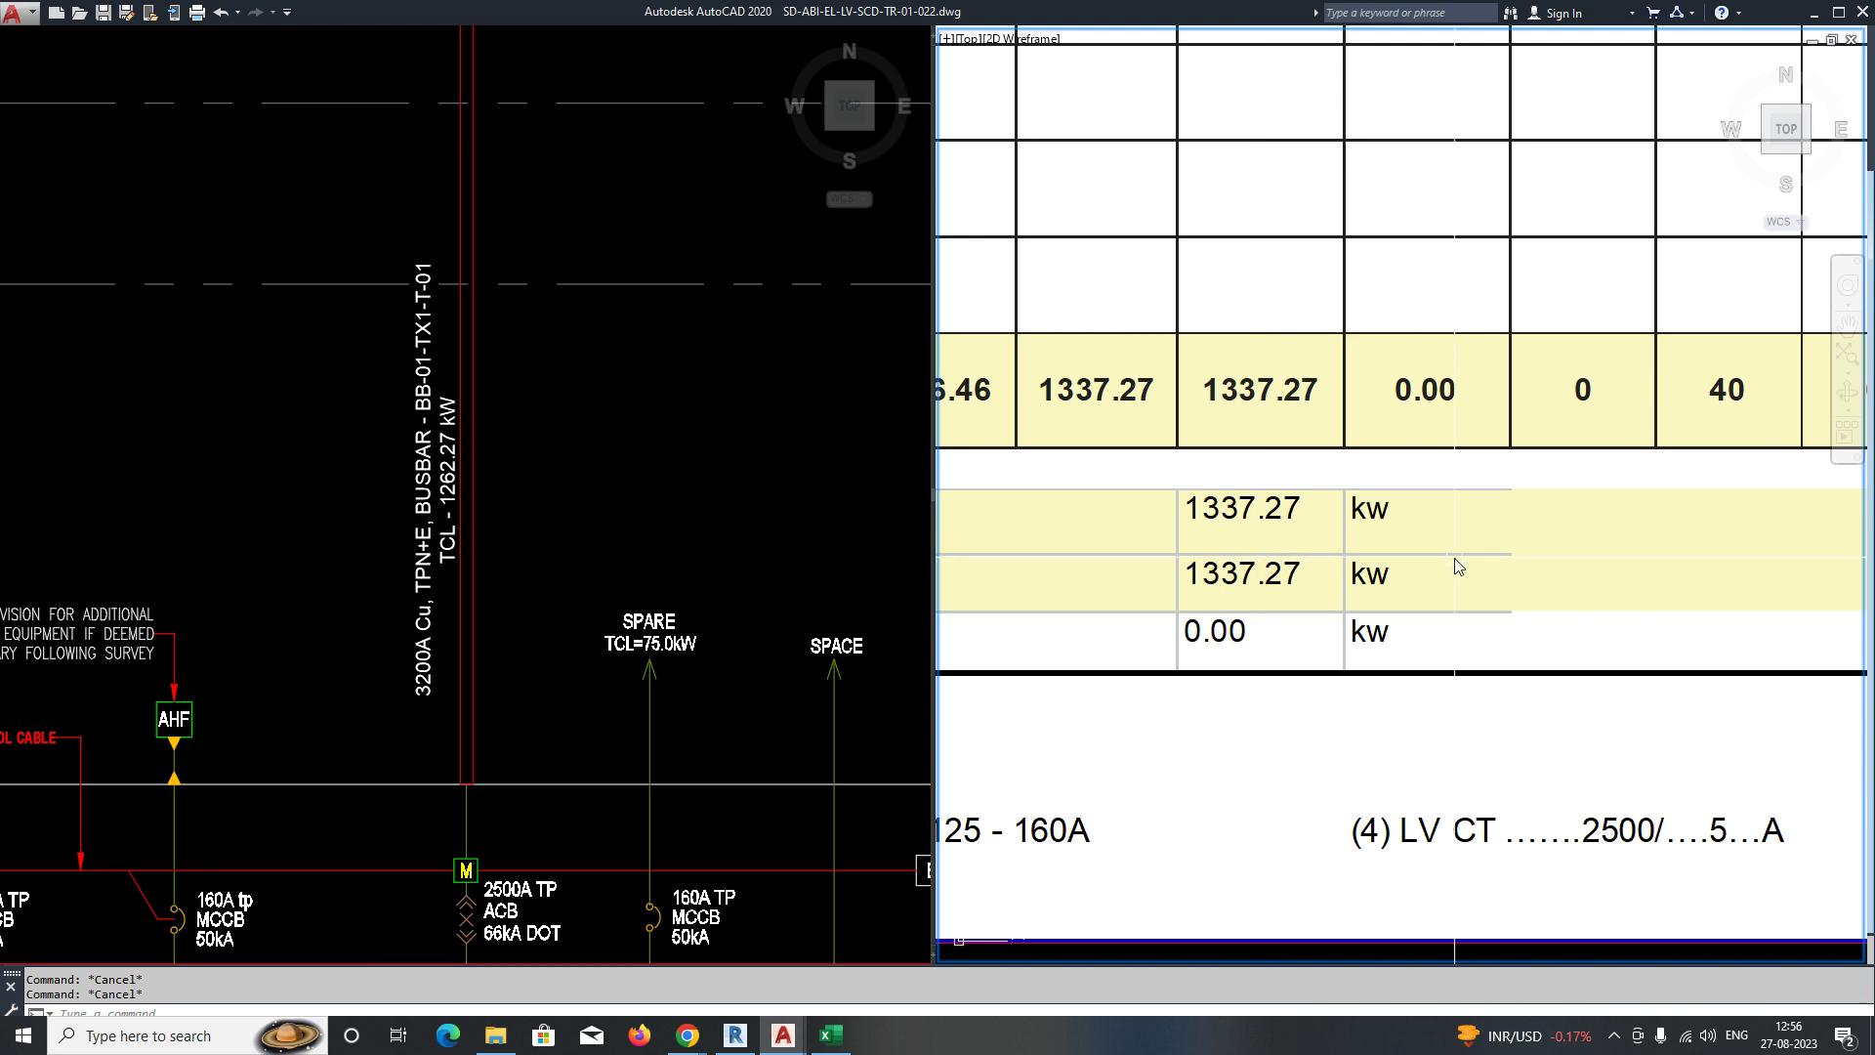
{"action": "scroll", "coordinate": [1464, 549], "scroll_direction": "down", "scroll_amount": 8}
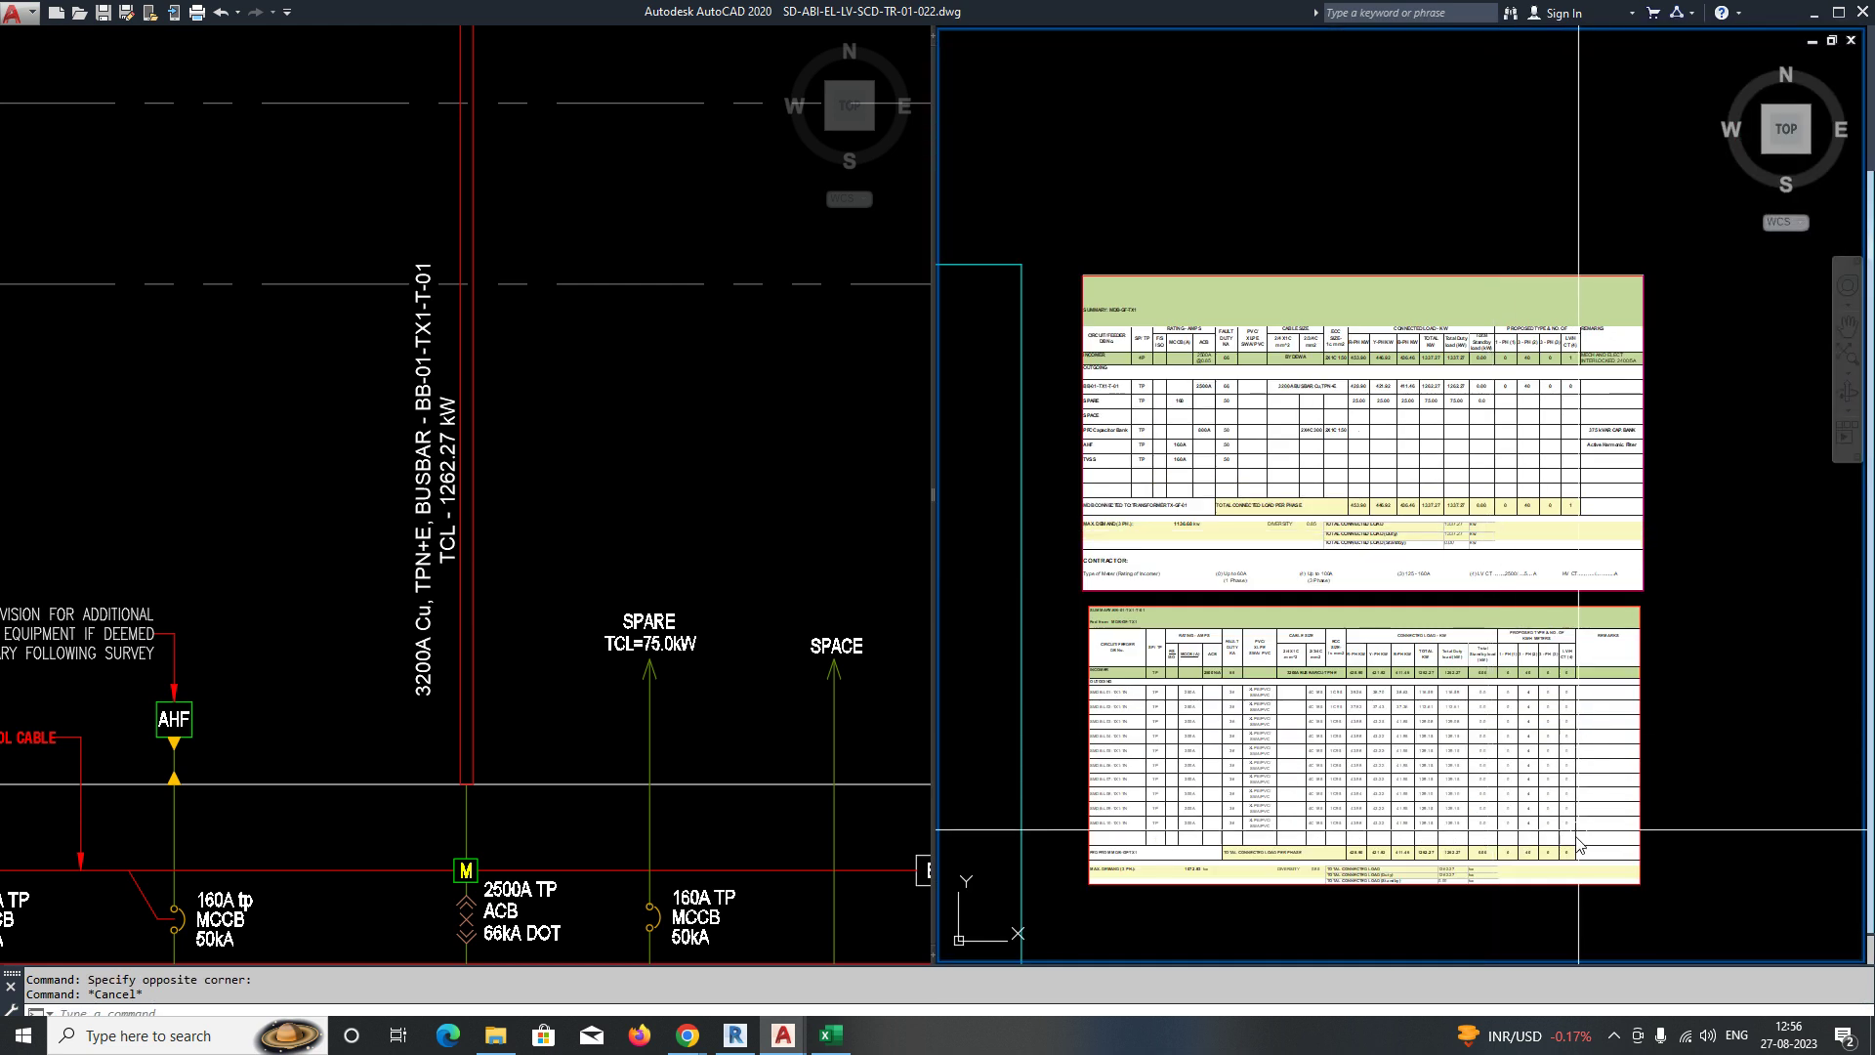
{"action": "scroll", "coordinate": [1463, 849], "scroll_direction": "up", "scroll_amount": 8}
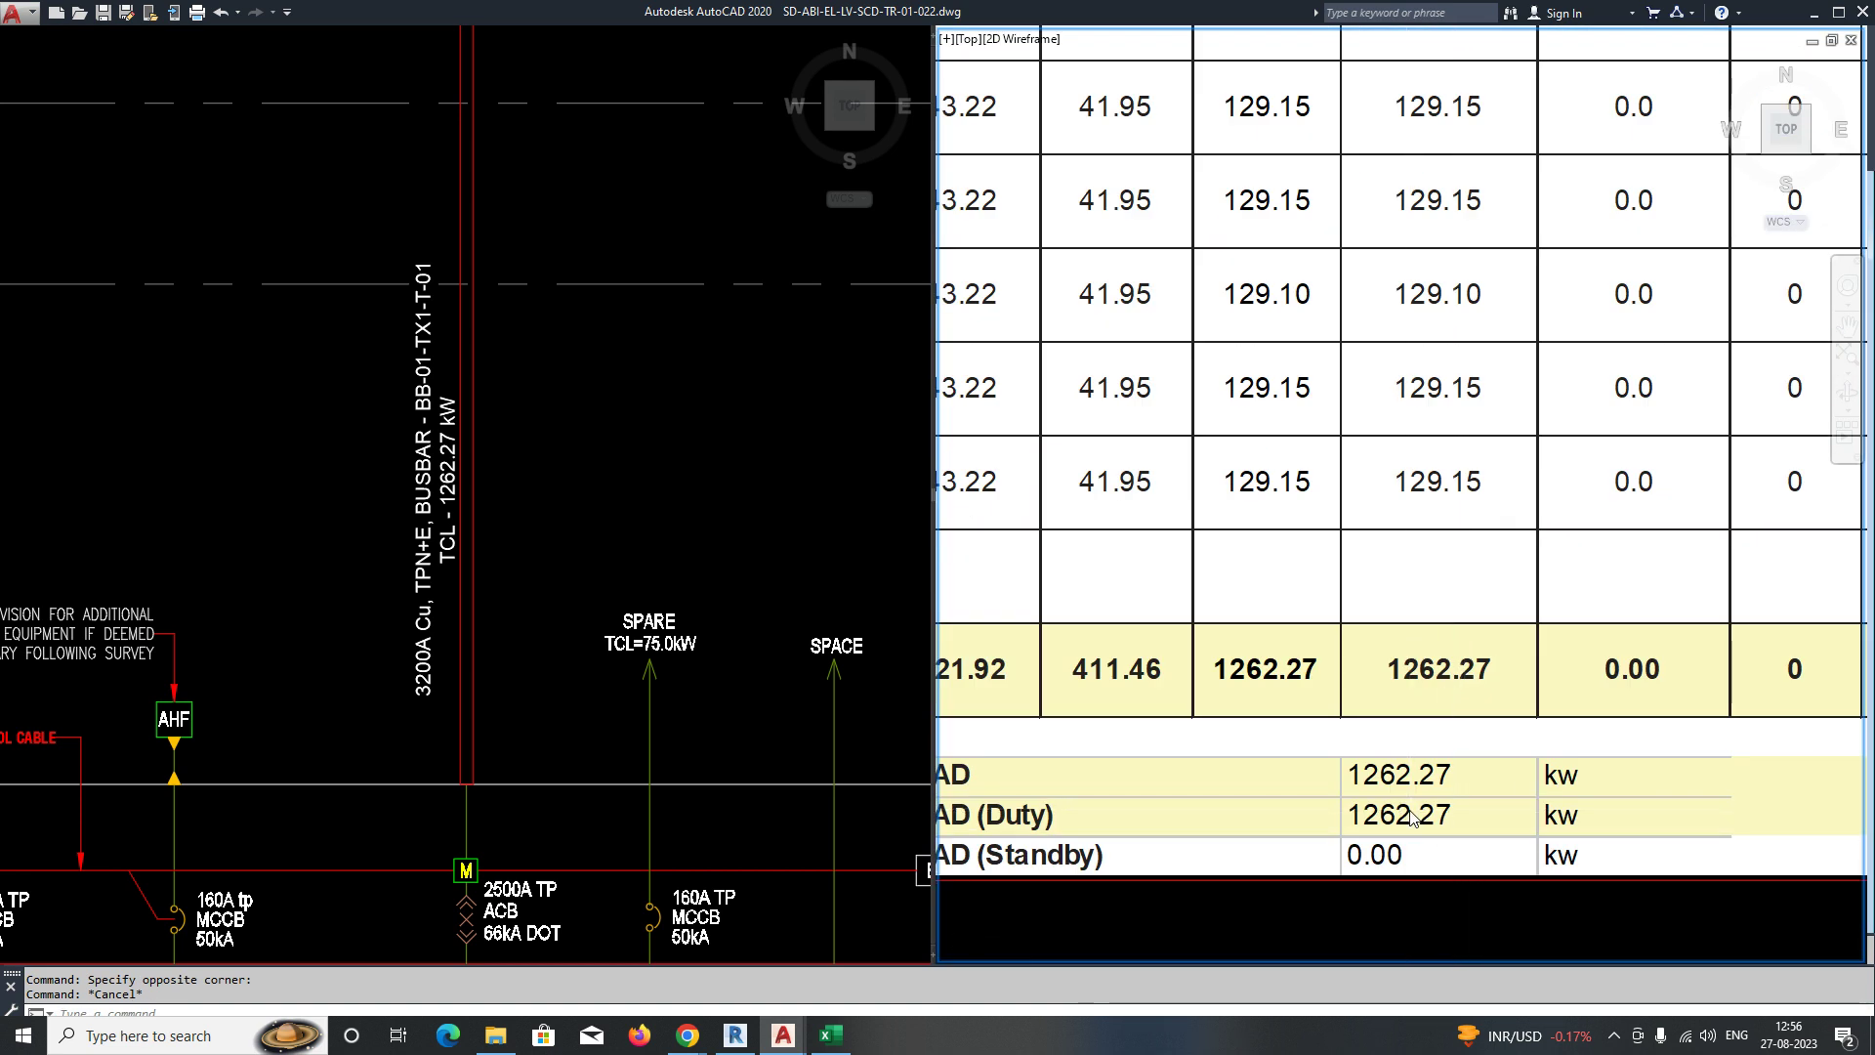
{"action": "scroll", "coordinate": [1410, 817], "scroll_direction": "up", "scroll_amount": 2}
{"action": "left_click", "coordinate": [446, 539]}
{"action": "scroll", "coordinate": [446, 539], "scroll_direction": "up", "scroll_amount": 2}
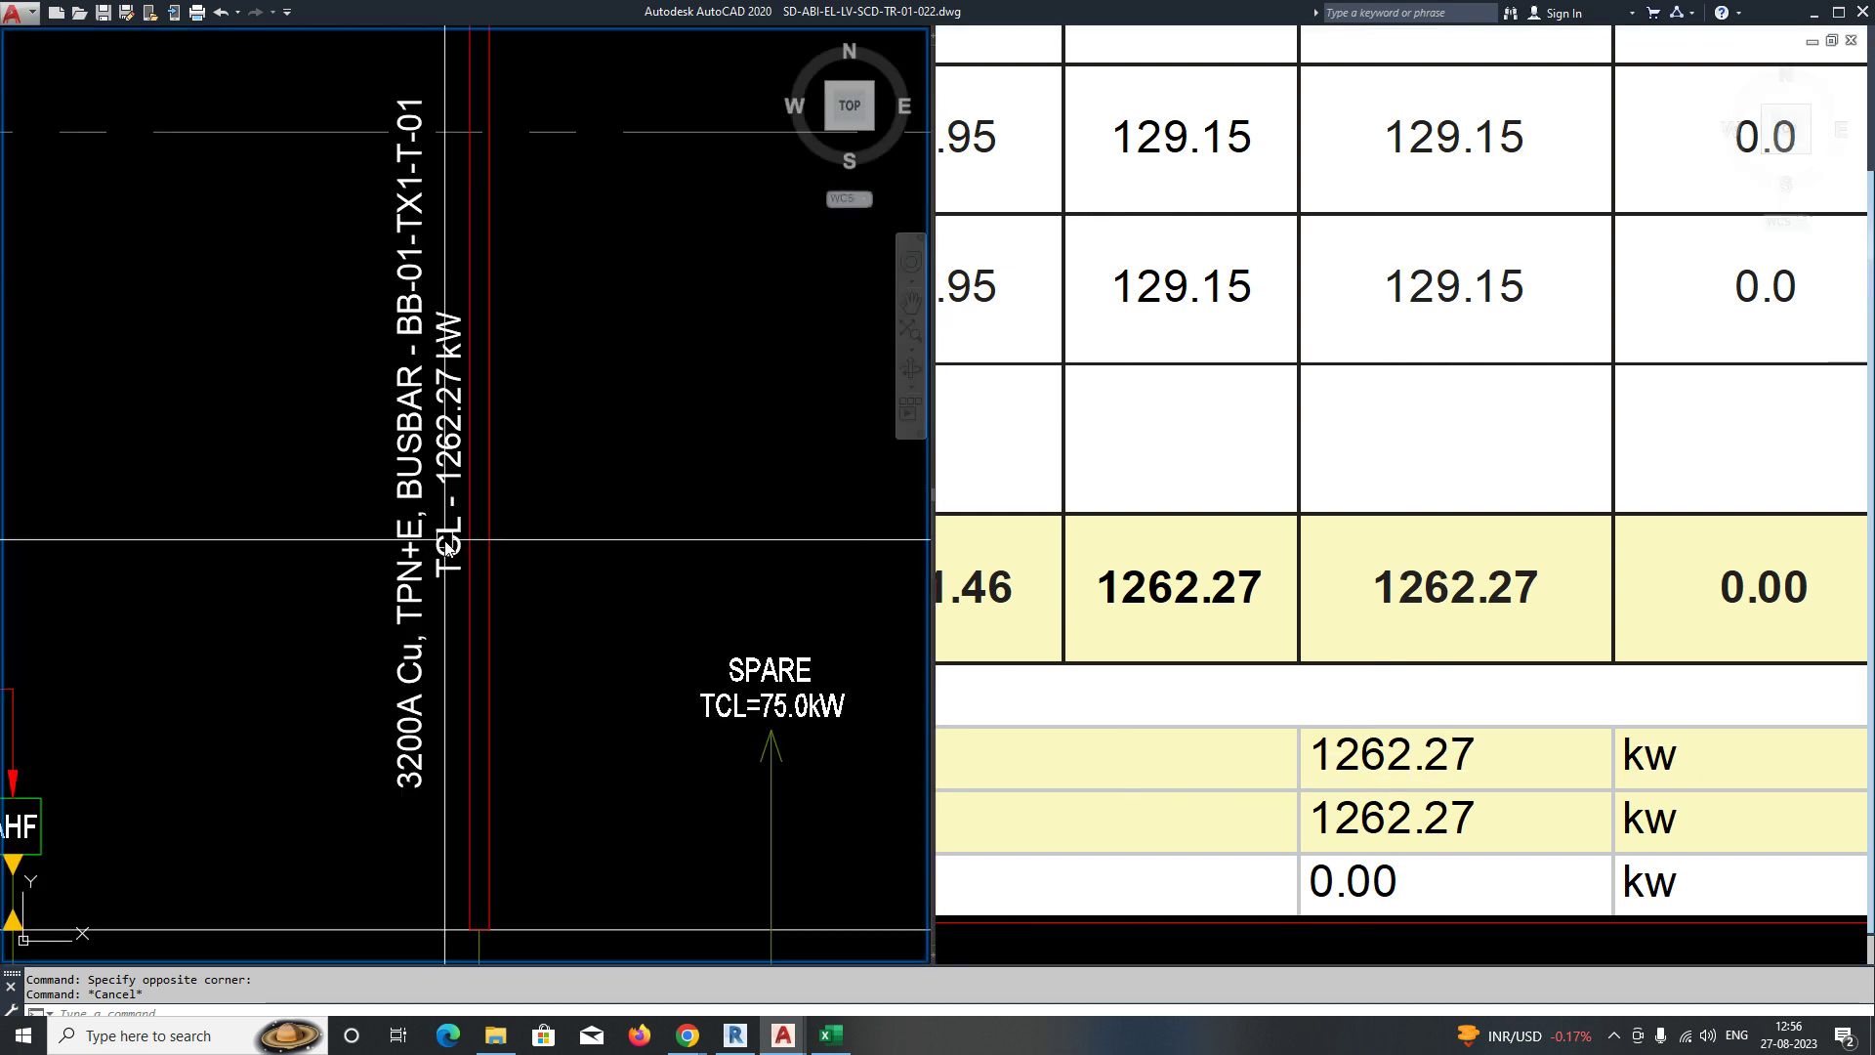
{"action": "left_click", "coordinate": [1447, 776]}
Examine the outgoing SMDB feeders listed in the BB-01-TX1-T-01 schedule.
{"action": "scroll", "coordinate": [1384, 748], "scroll_direction": "down", "scroll_amount": 6}
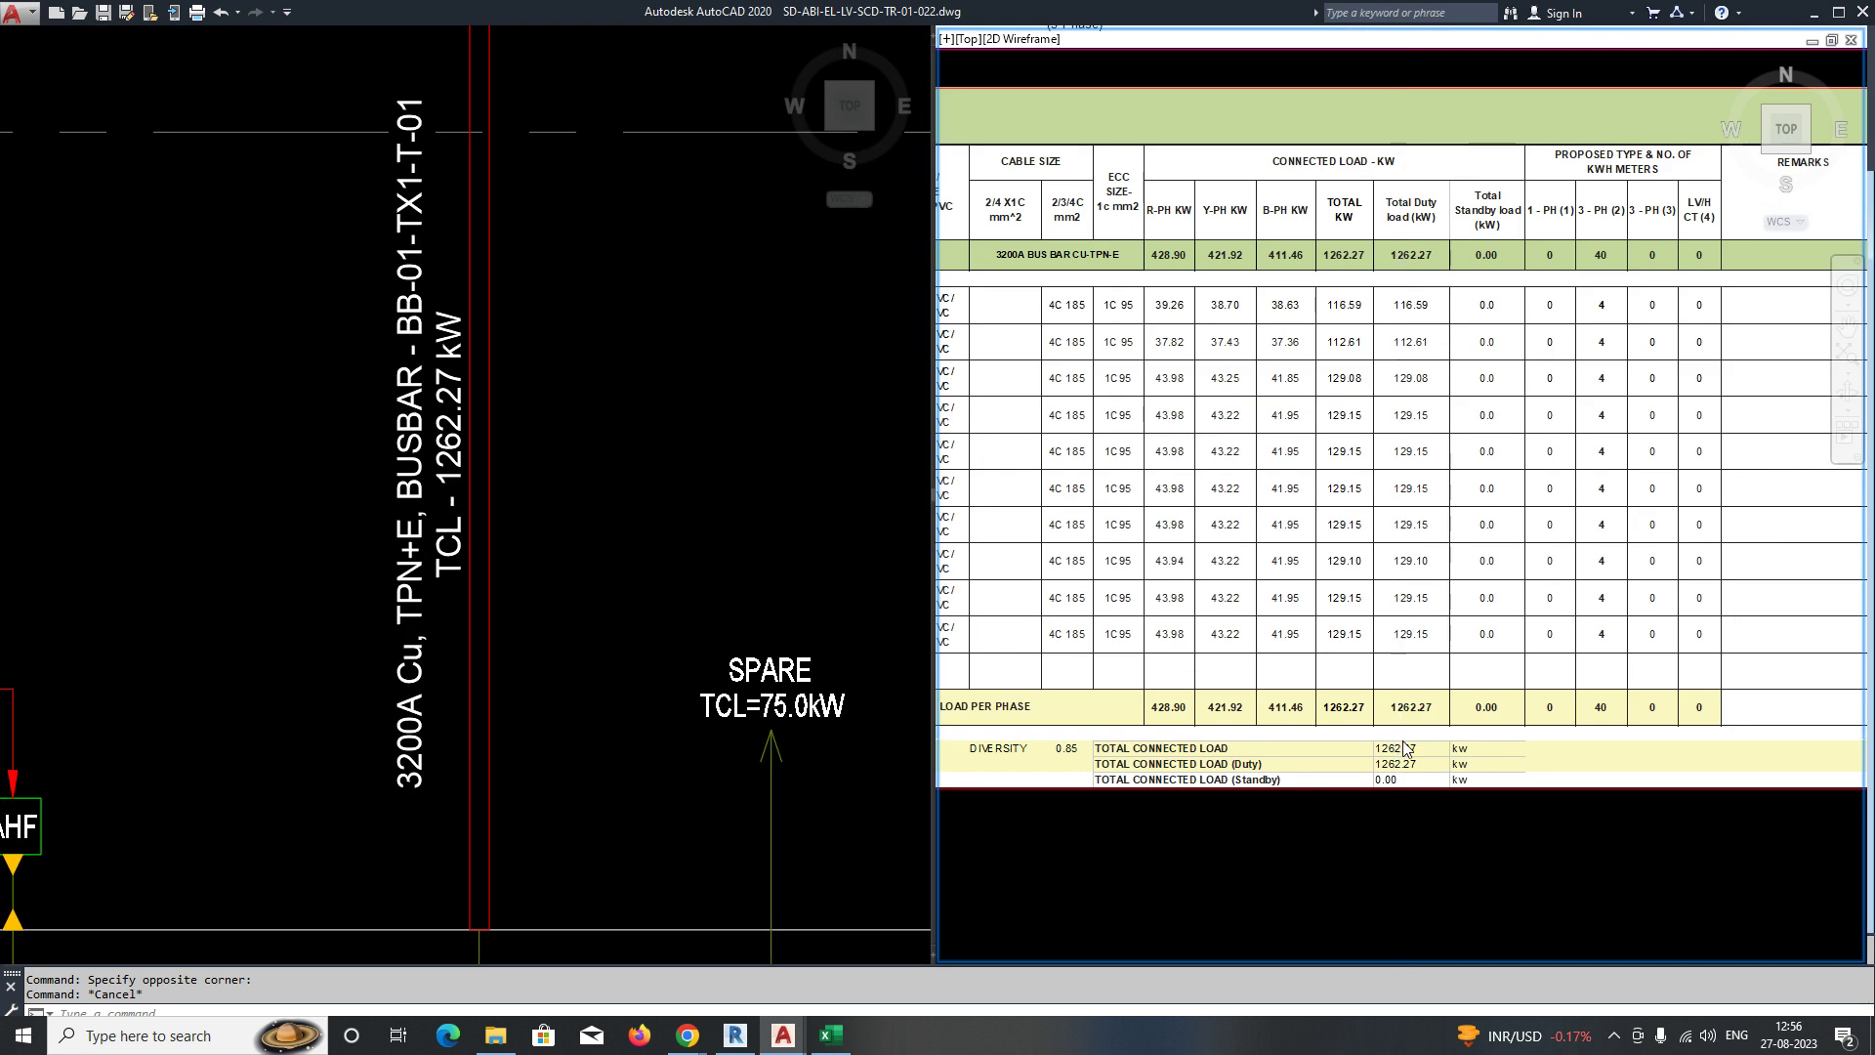
{"action": "scroll", "coordinate": [1285, 703], "scroll_direction": "up", "scroll_amount": 4}
{"action": "scroll", "coordinate": [1259, 610], "scroll_direction": "up", "scroll_amount": 4}
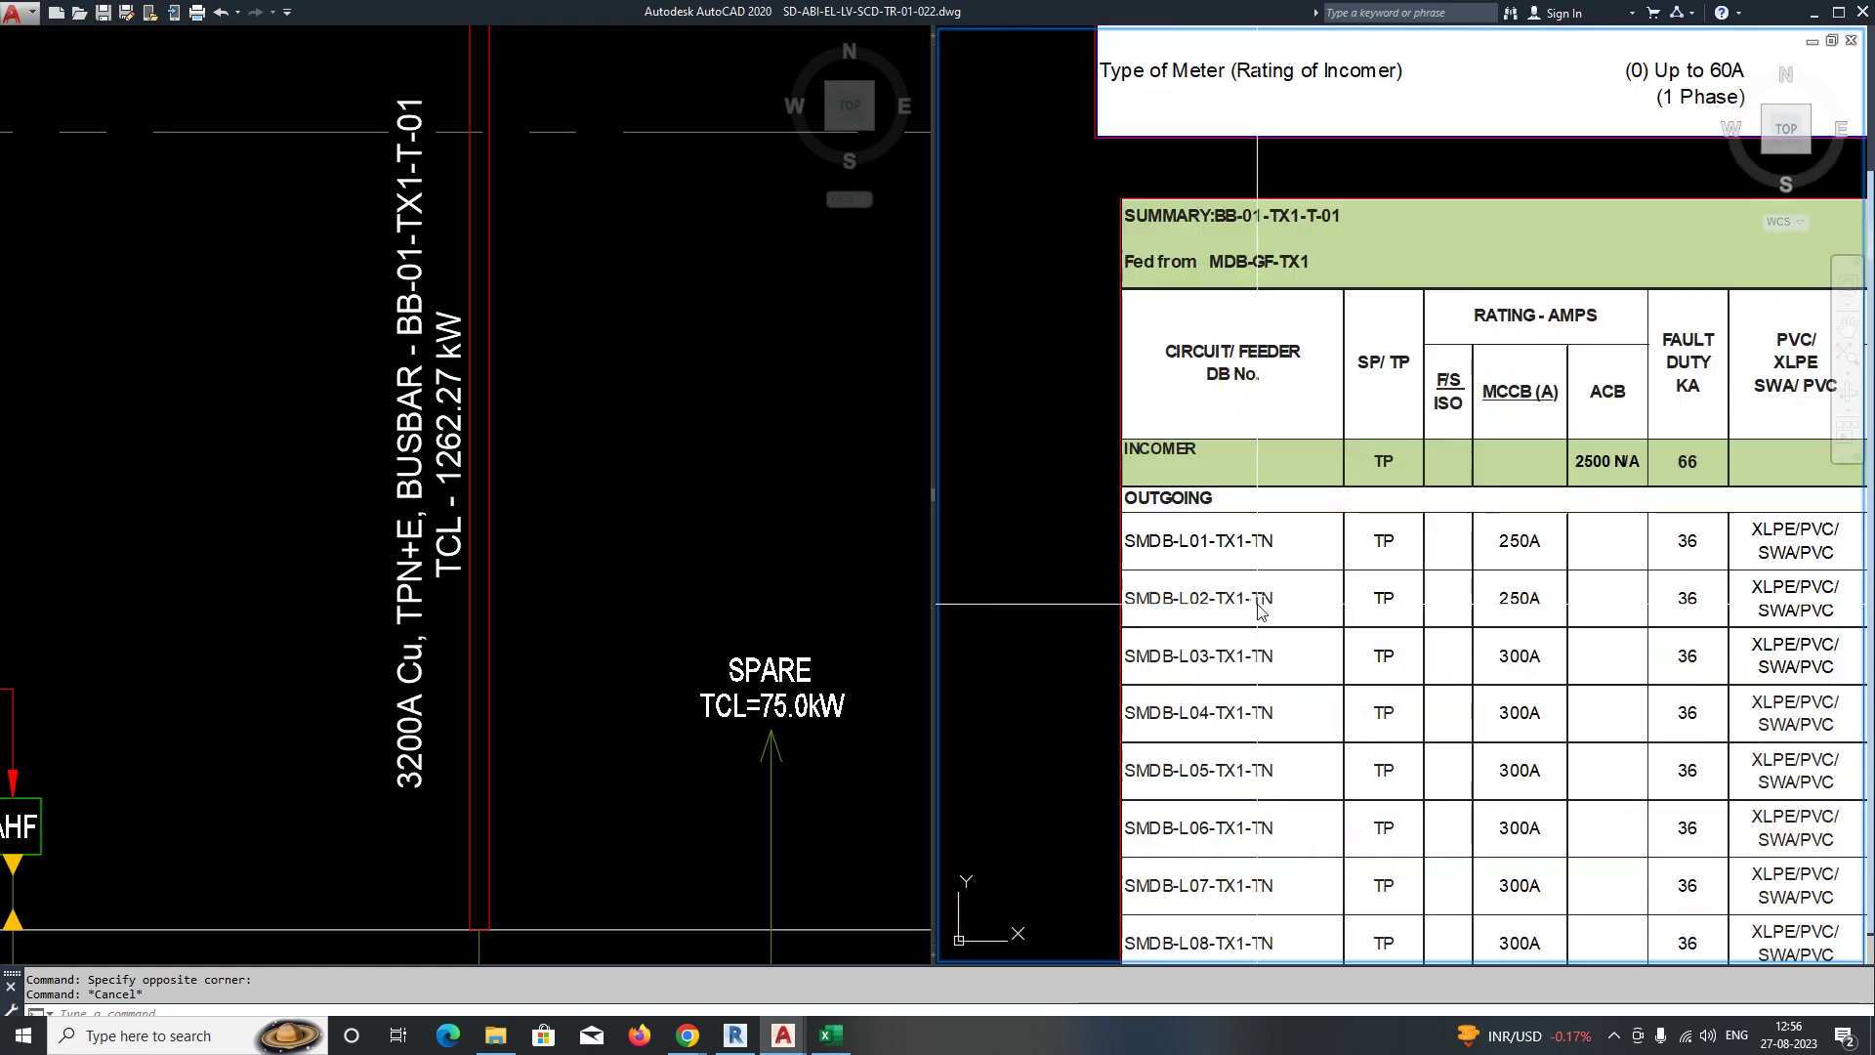
{"action": "scroll", "coordinate": [1229, 543], "scroll_direction": "down", "scroll_amount": 8}
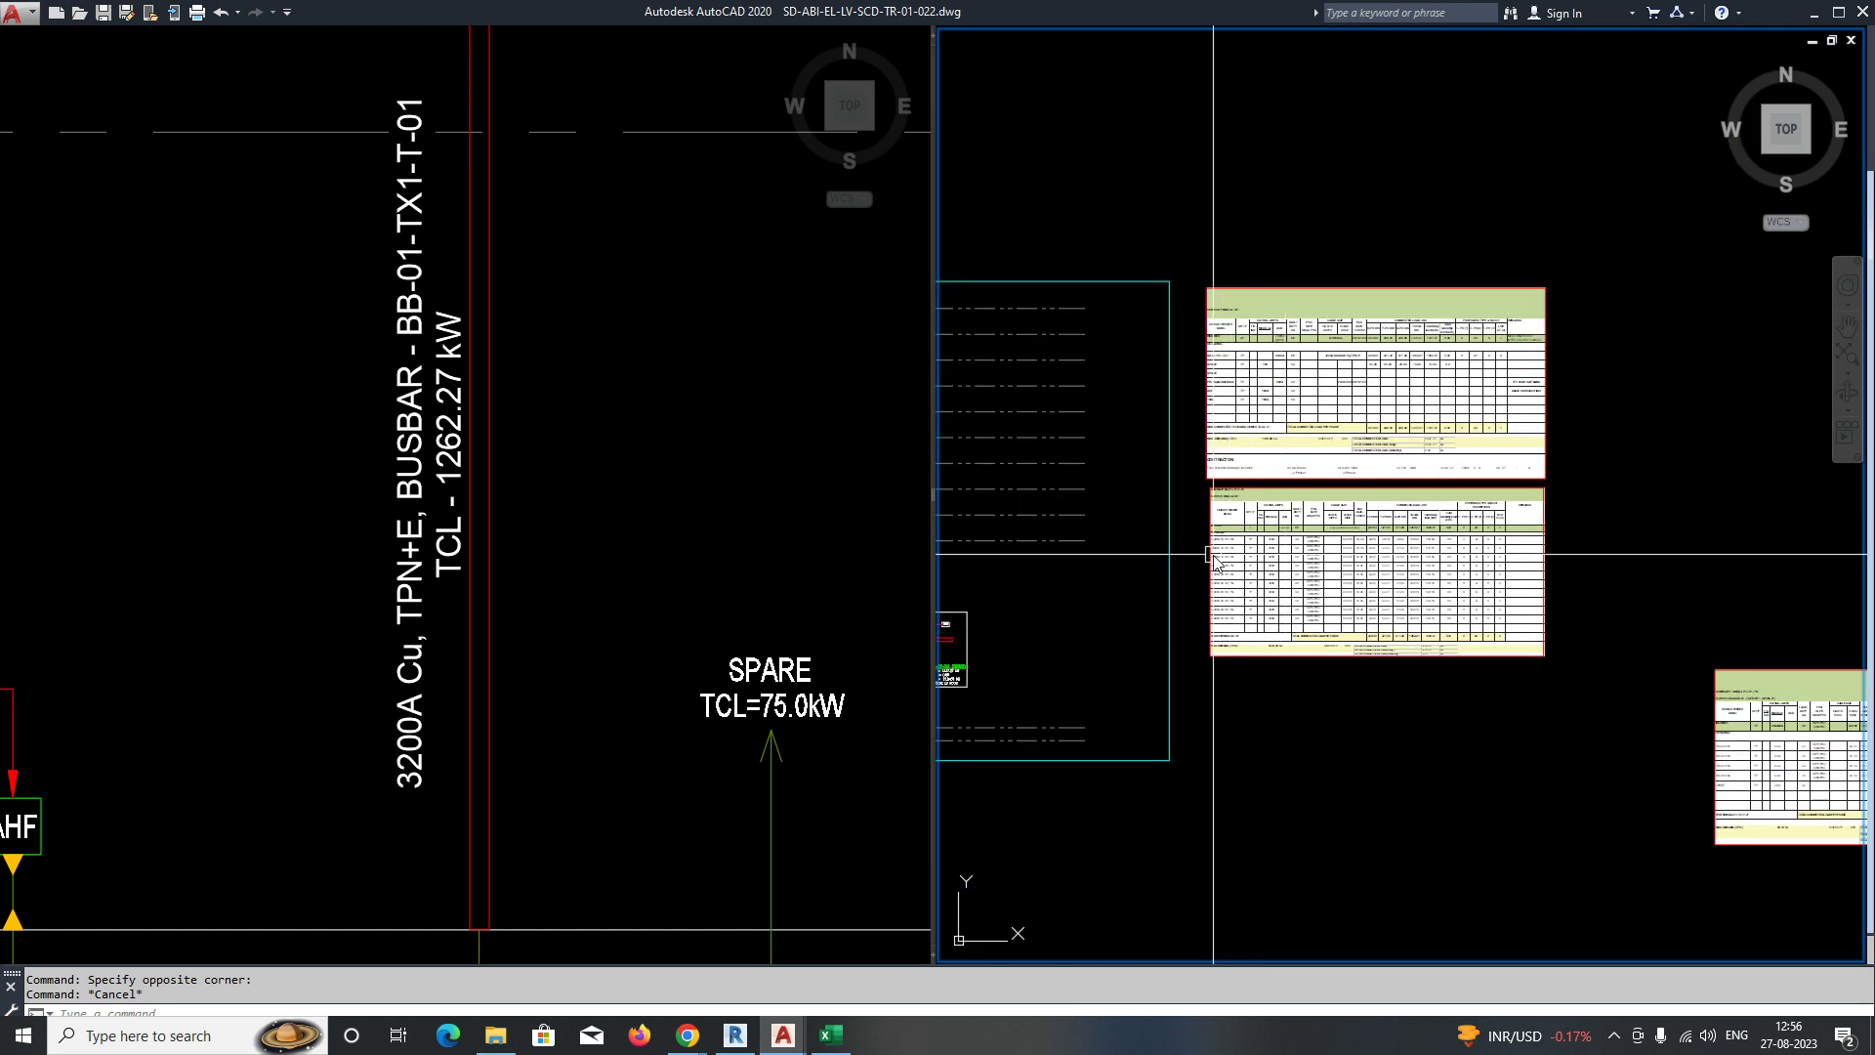
{"action": "scroll", "coordinate": [1416, 646], "scroll_direction": "up", "scroll_amount": 8}
{"action": "scroll", "coordinate": [1583, 612], "scroll_direction": "down", "scroll_amount": 8}
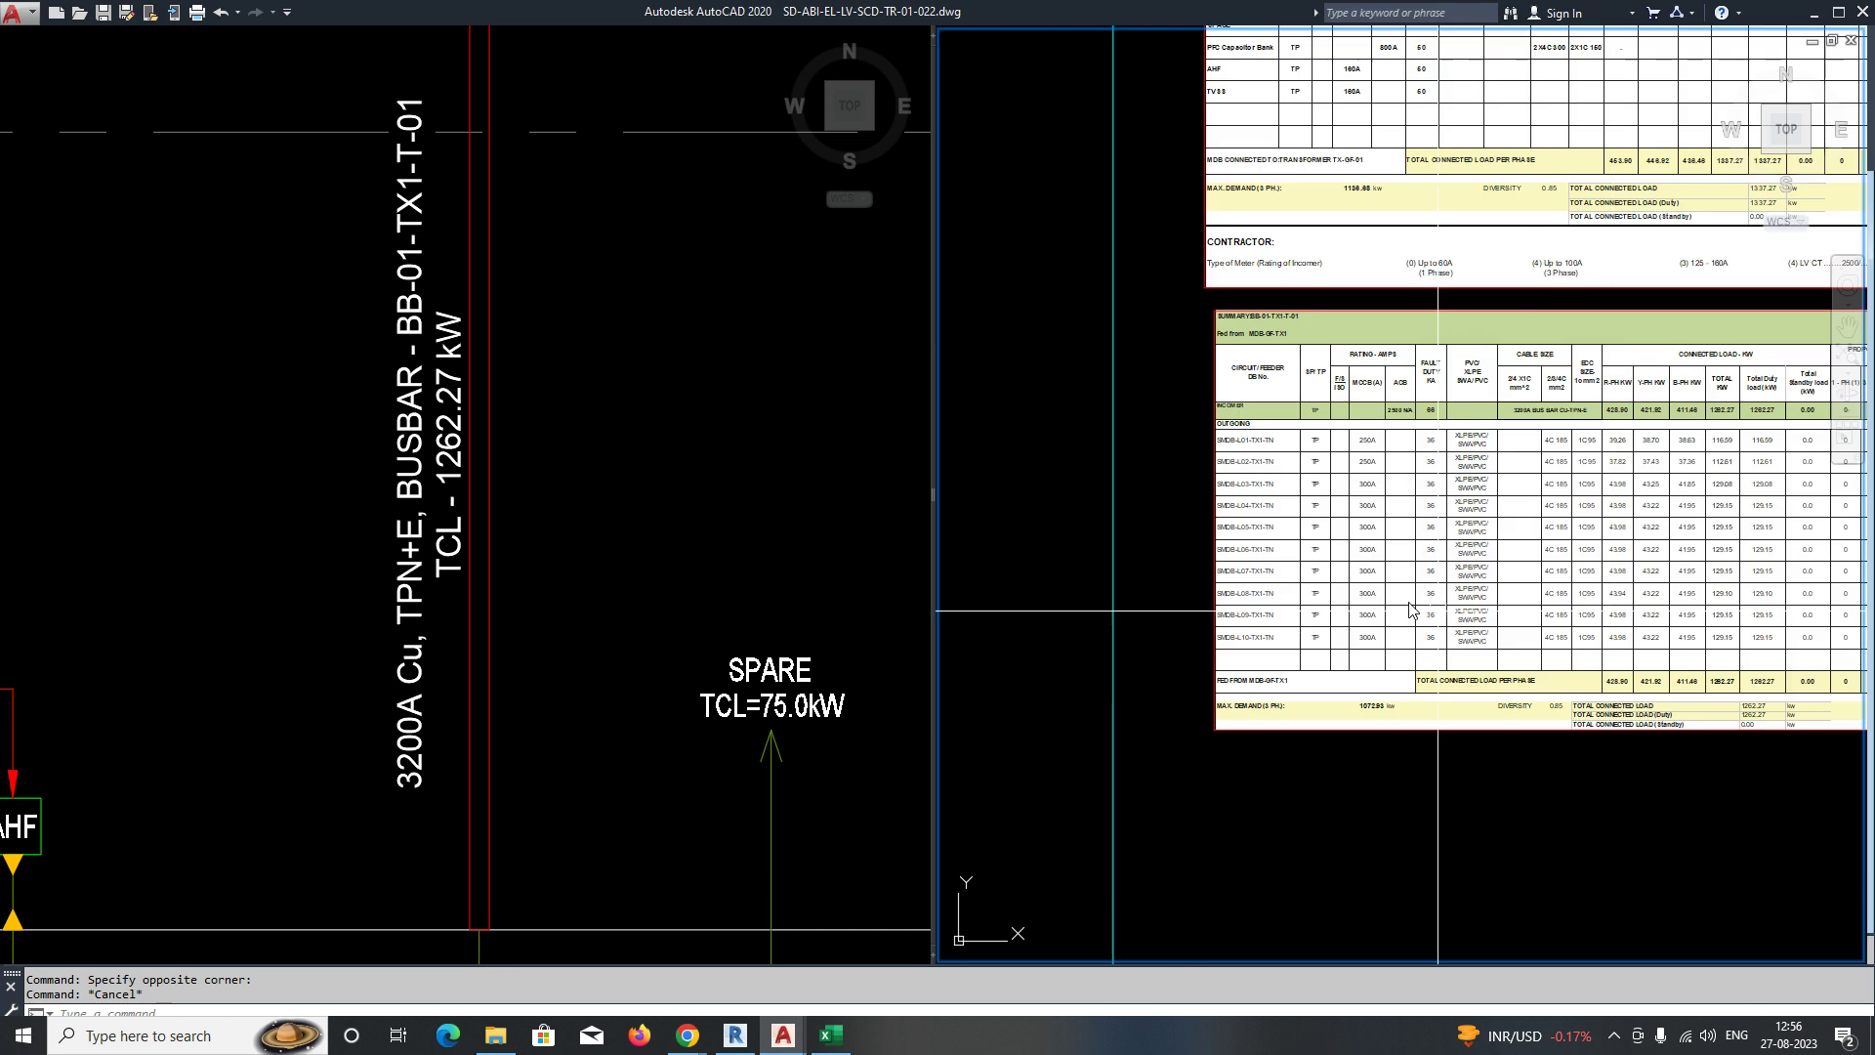
{"action": "scroll", "coordinate": [1410, 611], "scroll_direction": "up", "scroll_amount": 4}
{"action": "scroll", "coordinate": [1530, 472], "scroll_direction": "down", "scroll_amount": 1}
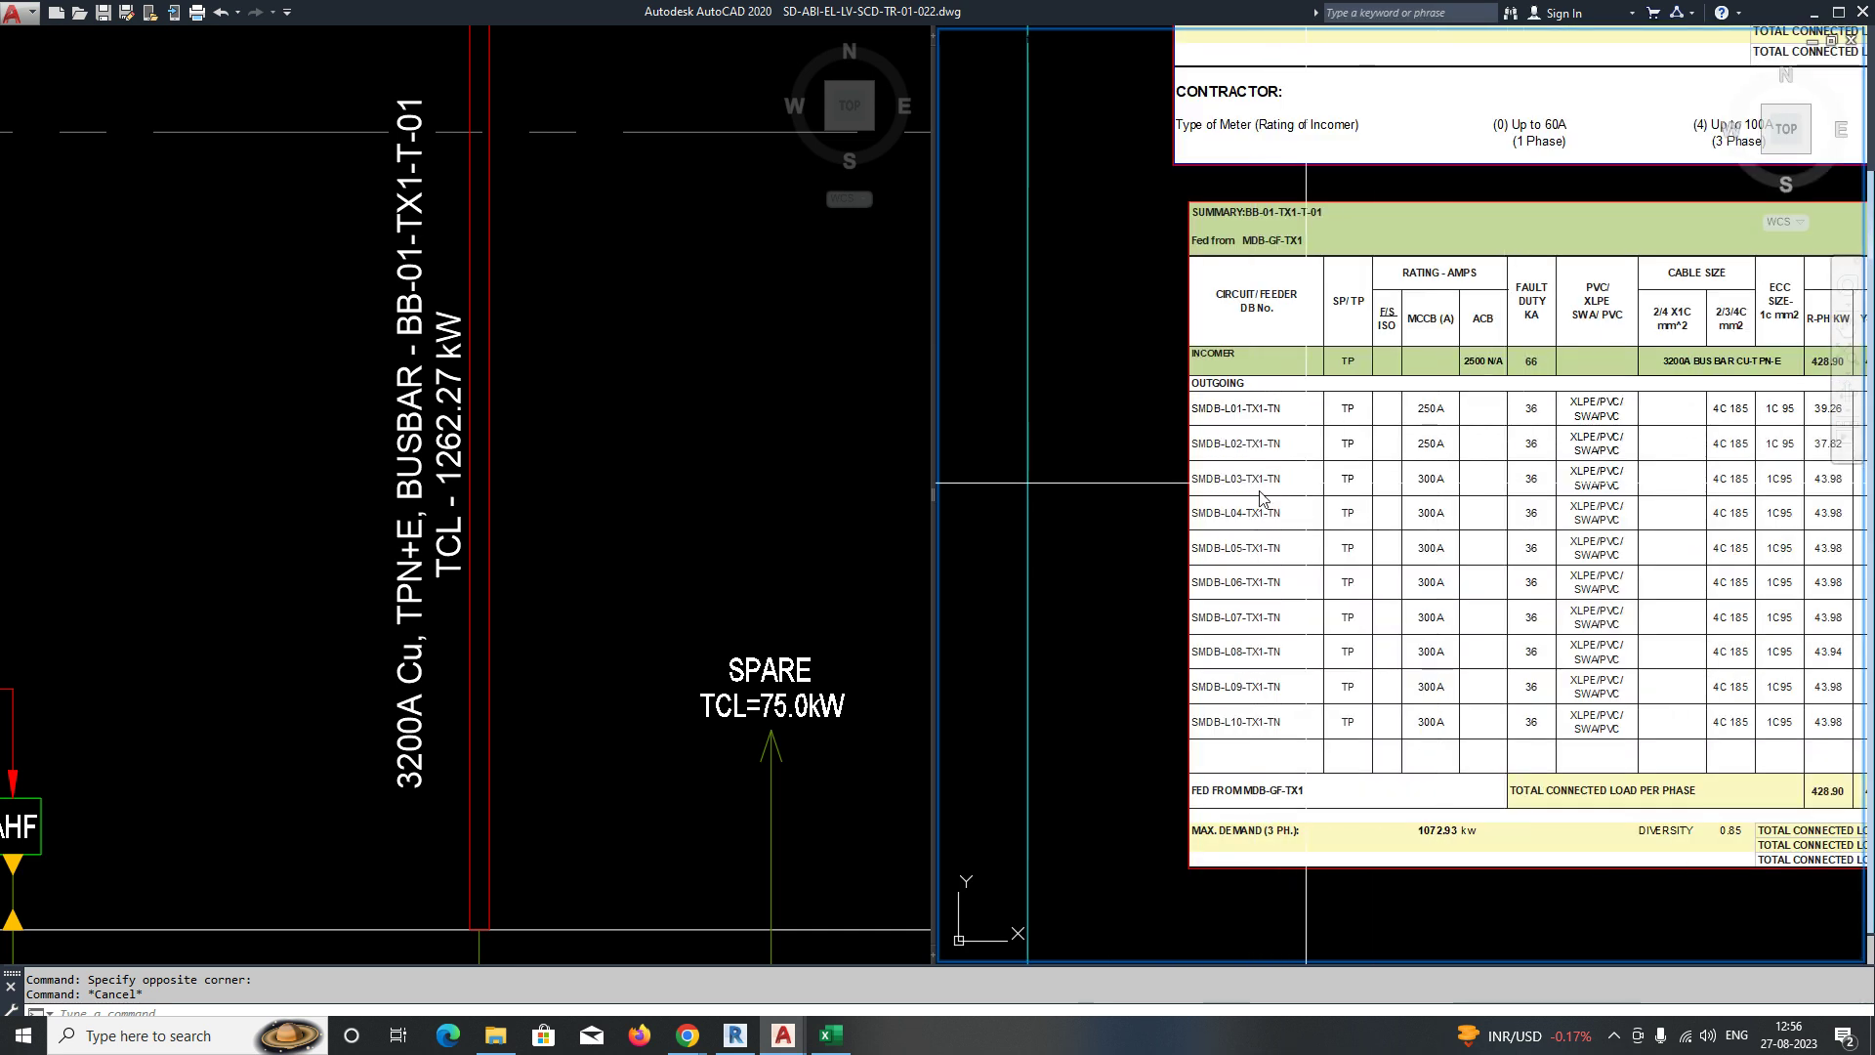
Copy the first tap-off branch with its SMDB-L01 board and annotations from the reference riser to the new busbar riser, just above the L01 line.
{"action": "left_click", "coordinate": [733, 557]}
{"action": "scroll", "coordinate": [732, 556], "scroll_direction": "down", "scroll_amount": 10}
{"action": "scroll", "coordinate": [179, 515], "scroll_direction": "up", "scroll_amount": 8}
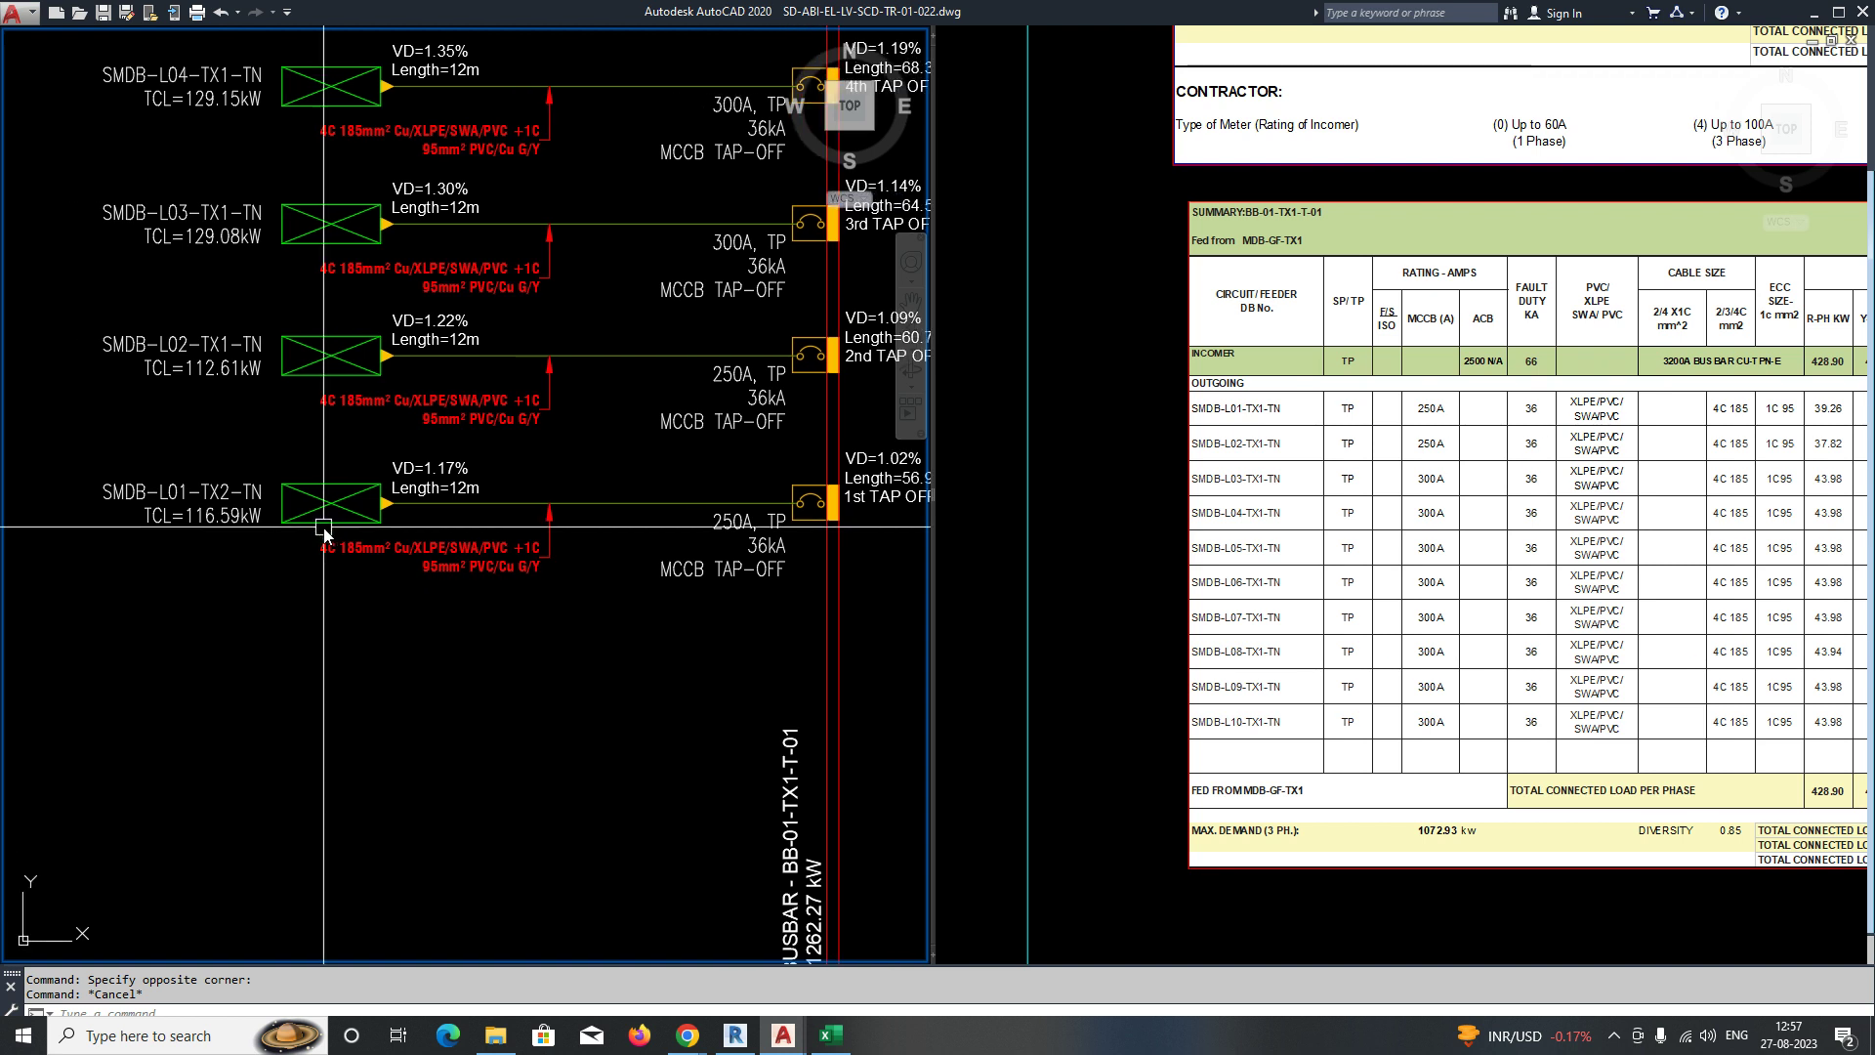
{"action": "scroll", "coordinate": [323, 528], "scroll_direction": "down", "scroll_amount": 4}
{"action": "left_click", "coordinate": [224, 501]}
{"action": "left_click", "coordinate": [586, 558]}
{"action": "scroll", "coordinate": [545, 516], "scroll_direction": "up", "scroll_amount": 6}
{"action": "key", "text": "Return"}
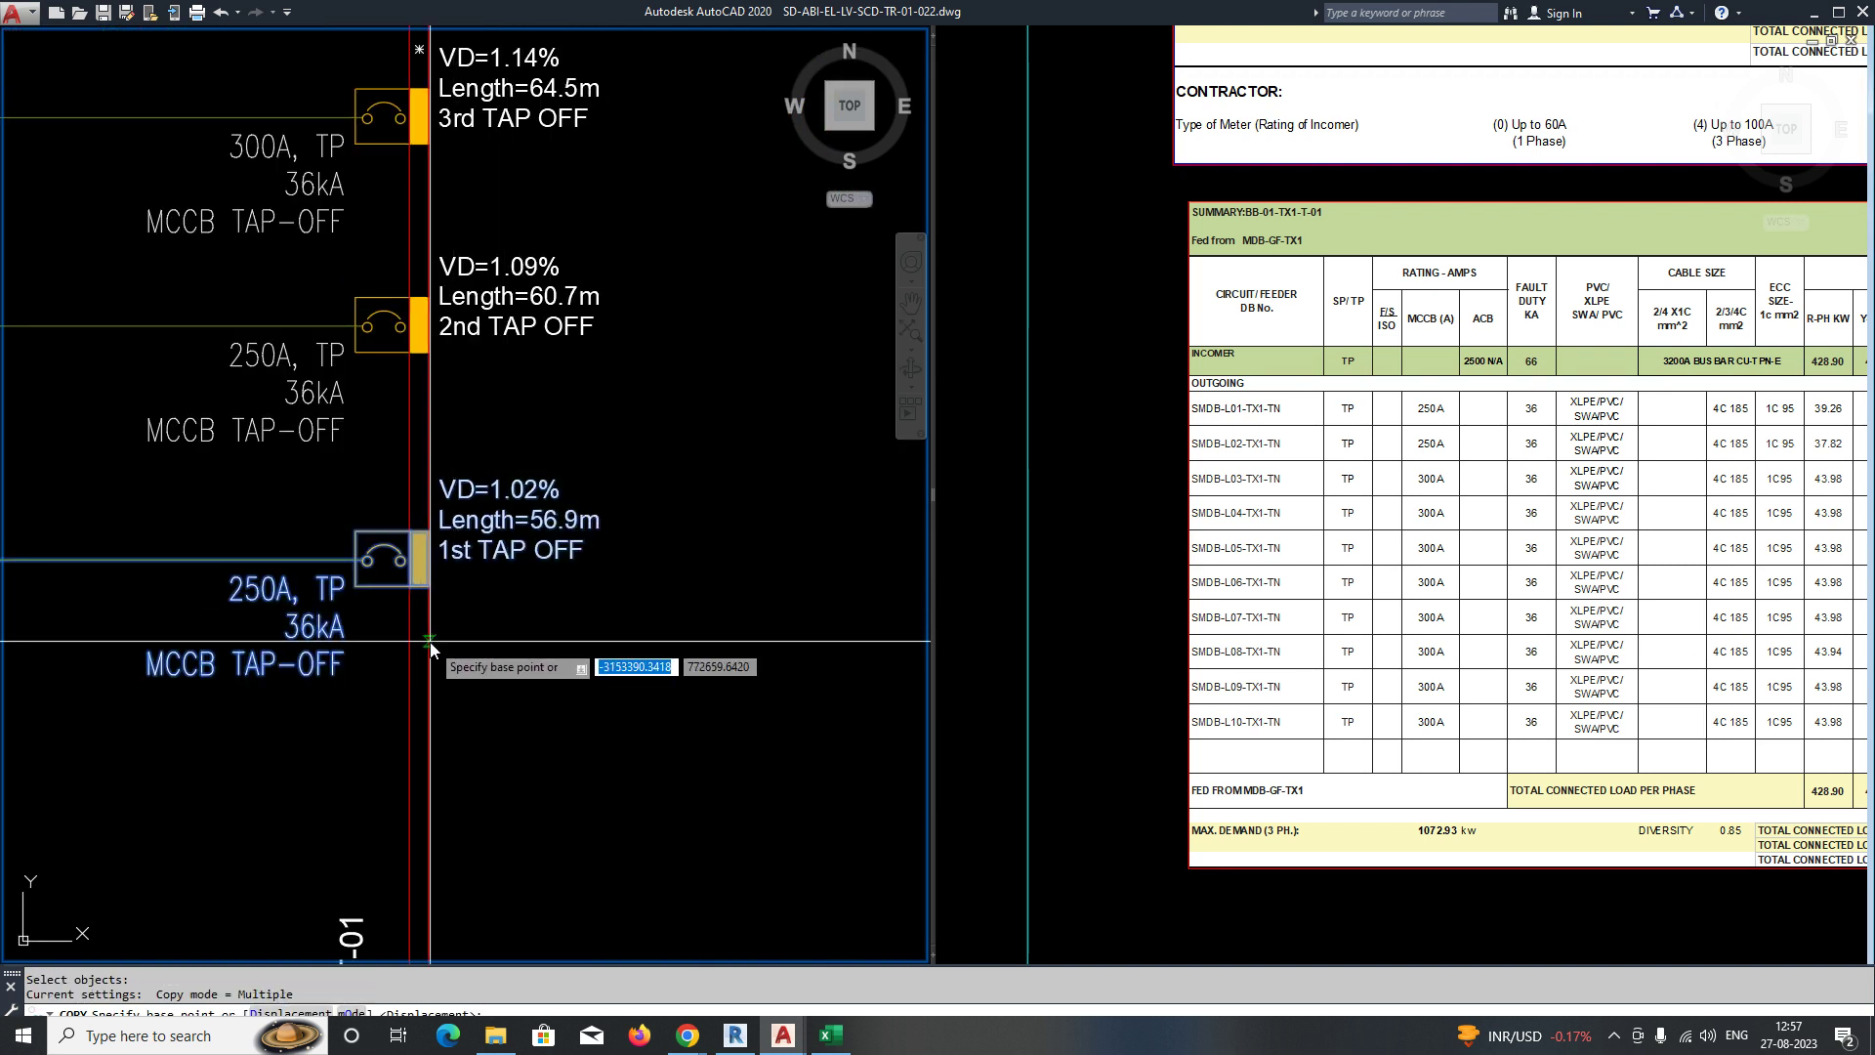
{"action": "scroll", "coordinate": [461, 606], "scroll_direction": "down", "scroll_amount": 6}
{"action": "scroll", "coordinate": [707, 654], "scroll_direction": "up", "scroll_amount": 5}
{"action": "left_click", "coordinate": [706, 652]}
{"action": "left_click", "coordinate": [631, 778]}
{"action": "key", "text": "Escape"}
{"action": "scroll", "coordinate": [571, 649], "scroll_direction": "down", "scroll_amount": 5}
{"action": "middle_click_drag", "start_coordinate": [590, 695], "coordinate": [608, 623]}
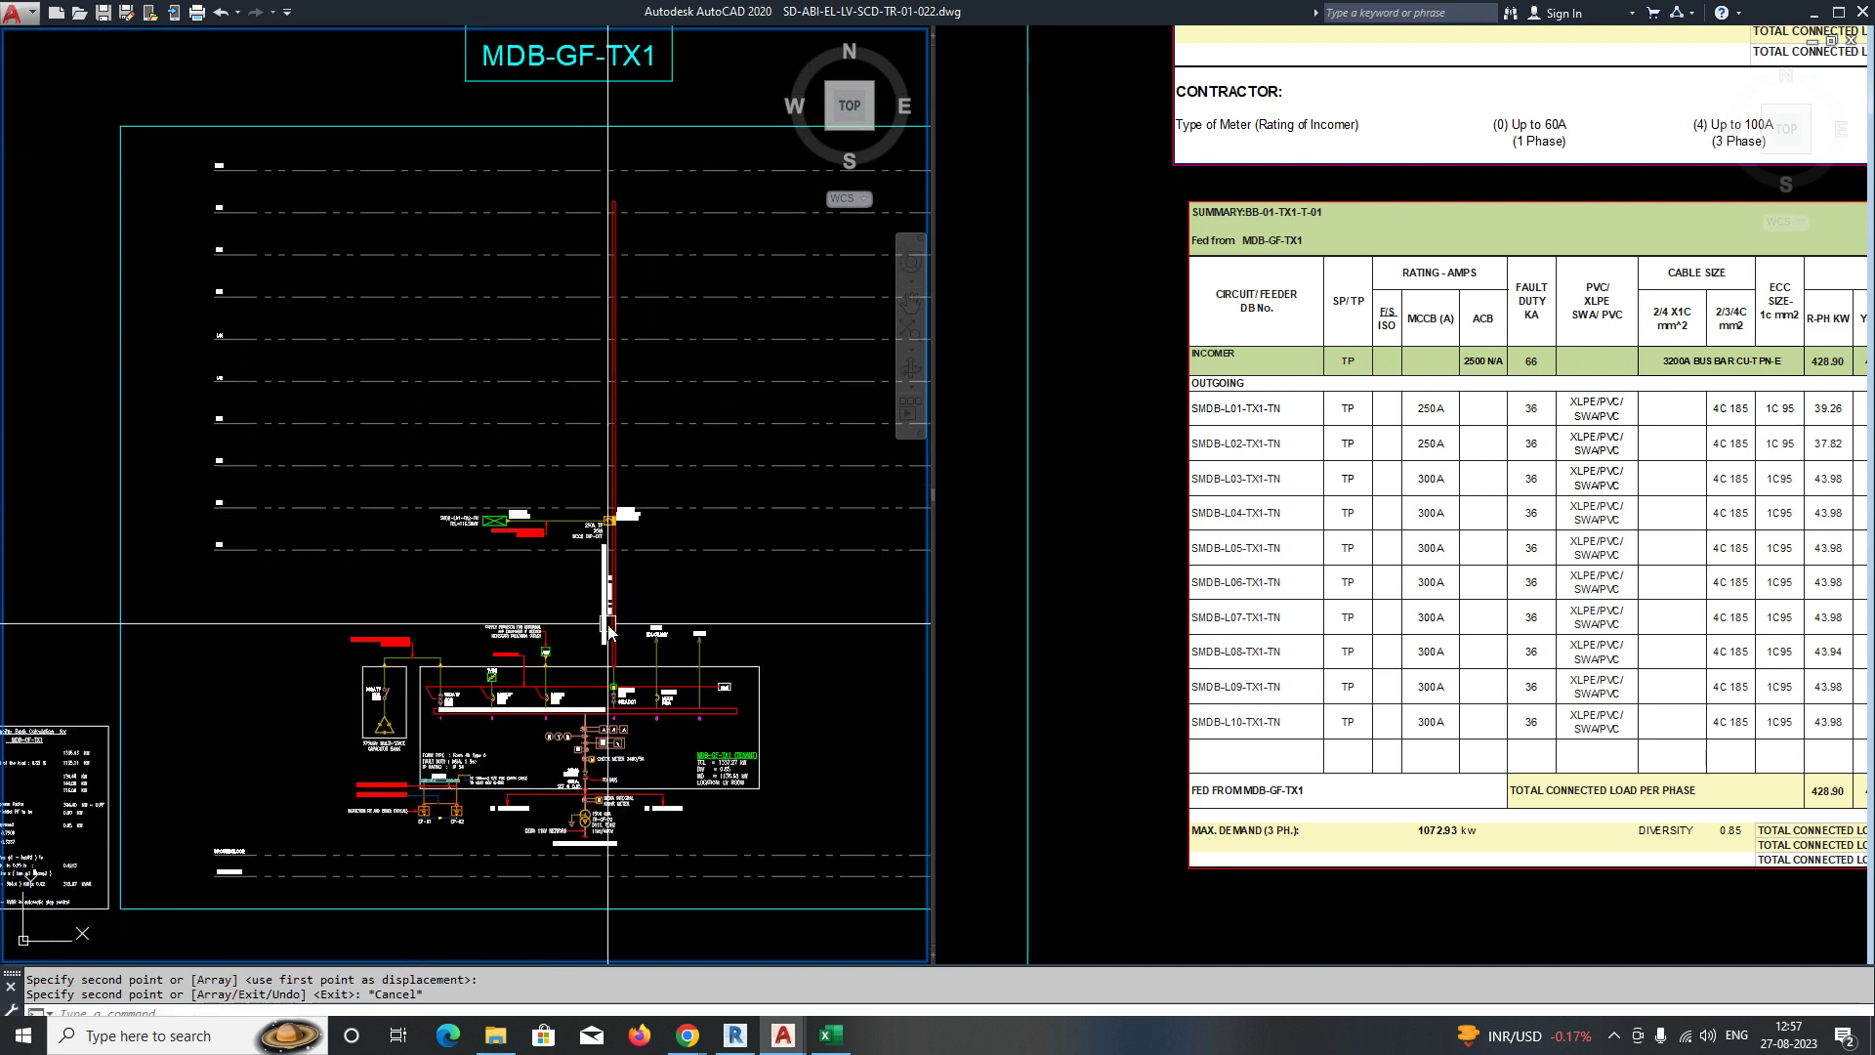
Move the rotated busbar label slightly downward so it sits clear below the L01 line.
{"action": "scroll", "coordinate": [607, 623], "scroll_direction": "up", "scroll_amount": 4}
{"action": "type", "text": "m"}
{"action": "key", "text": "Return"}
{"action": "left_click", "coordinate": [592, 635]}
{"action": "key", "text": "Return"}
{"action": "left_click", "coordinate": [739, 496]}
{"action": "left_click", "coordinate": [740, 538]}
{"action": "key", "text": "Escape"}
{"action": "scroll", "coordinate": [688, 598], "scroll_direction": "up", "scroll_amount": 6}
{"action": "scroll", "coordinate": [626, 560], "scroll_direction": "down", "scroll_amount": 2}
Change the copied L01 board's label to SMDB-L01-TX1-TN to match the busbar schedule.
{"action": "left_click", "coordinate": [1495, 568]}
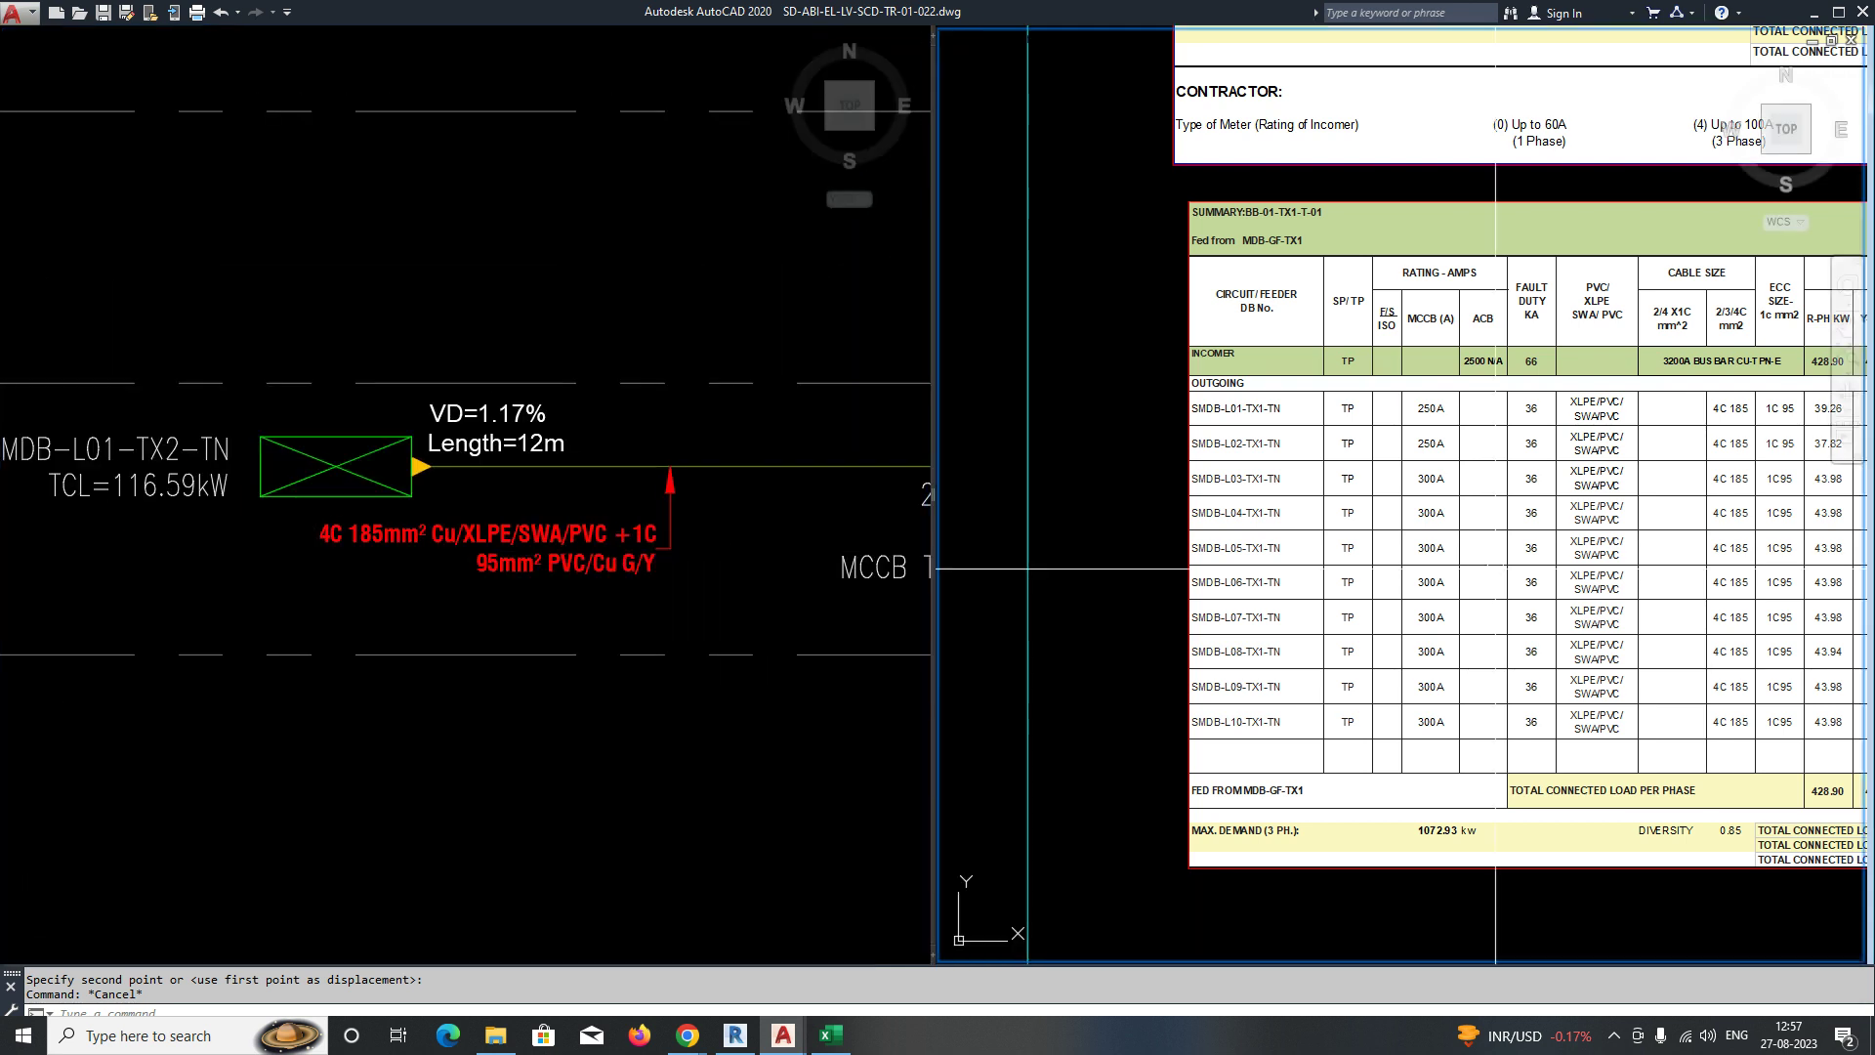
{"action": "left_click", "coordinate": [464, 502]}
{"action": "middle_click_drag", "start_coordinate": [465, 502], "coordinate": [675, 516]}
{"action": "left_click", "coordinate": [555, 491]}
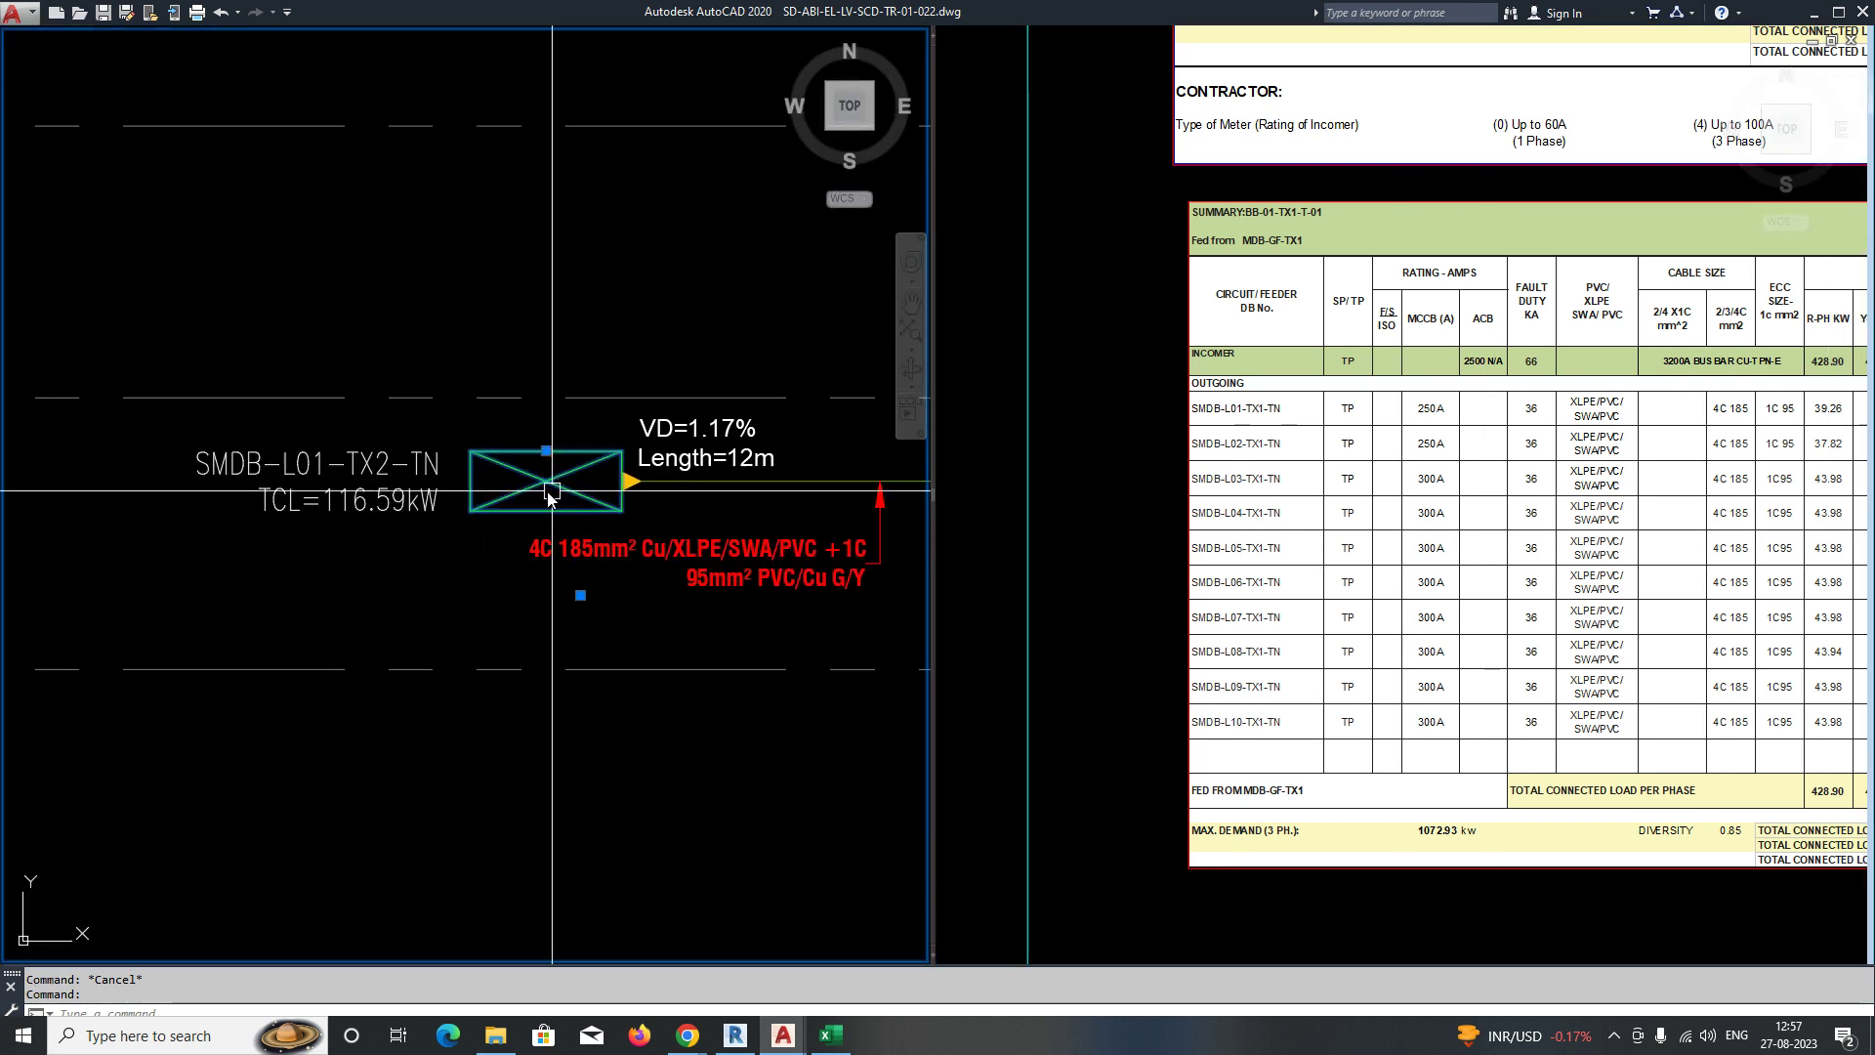
{"action": "key", "text": "Escape"}
{"action": "left_click", "coordinate": [1509, 544]}
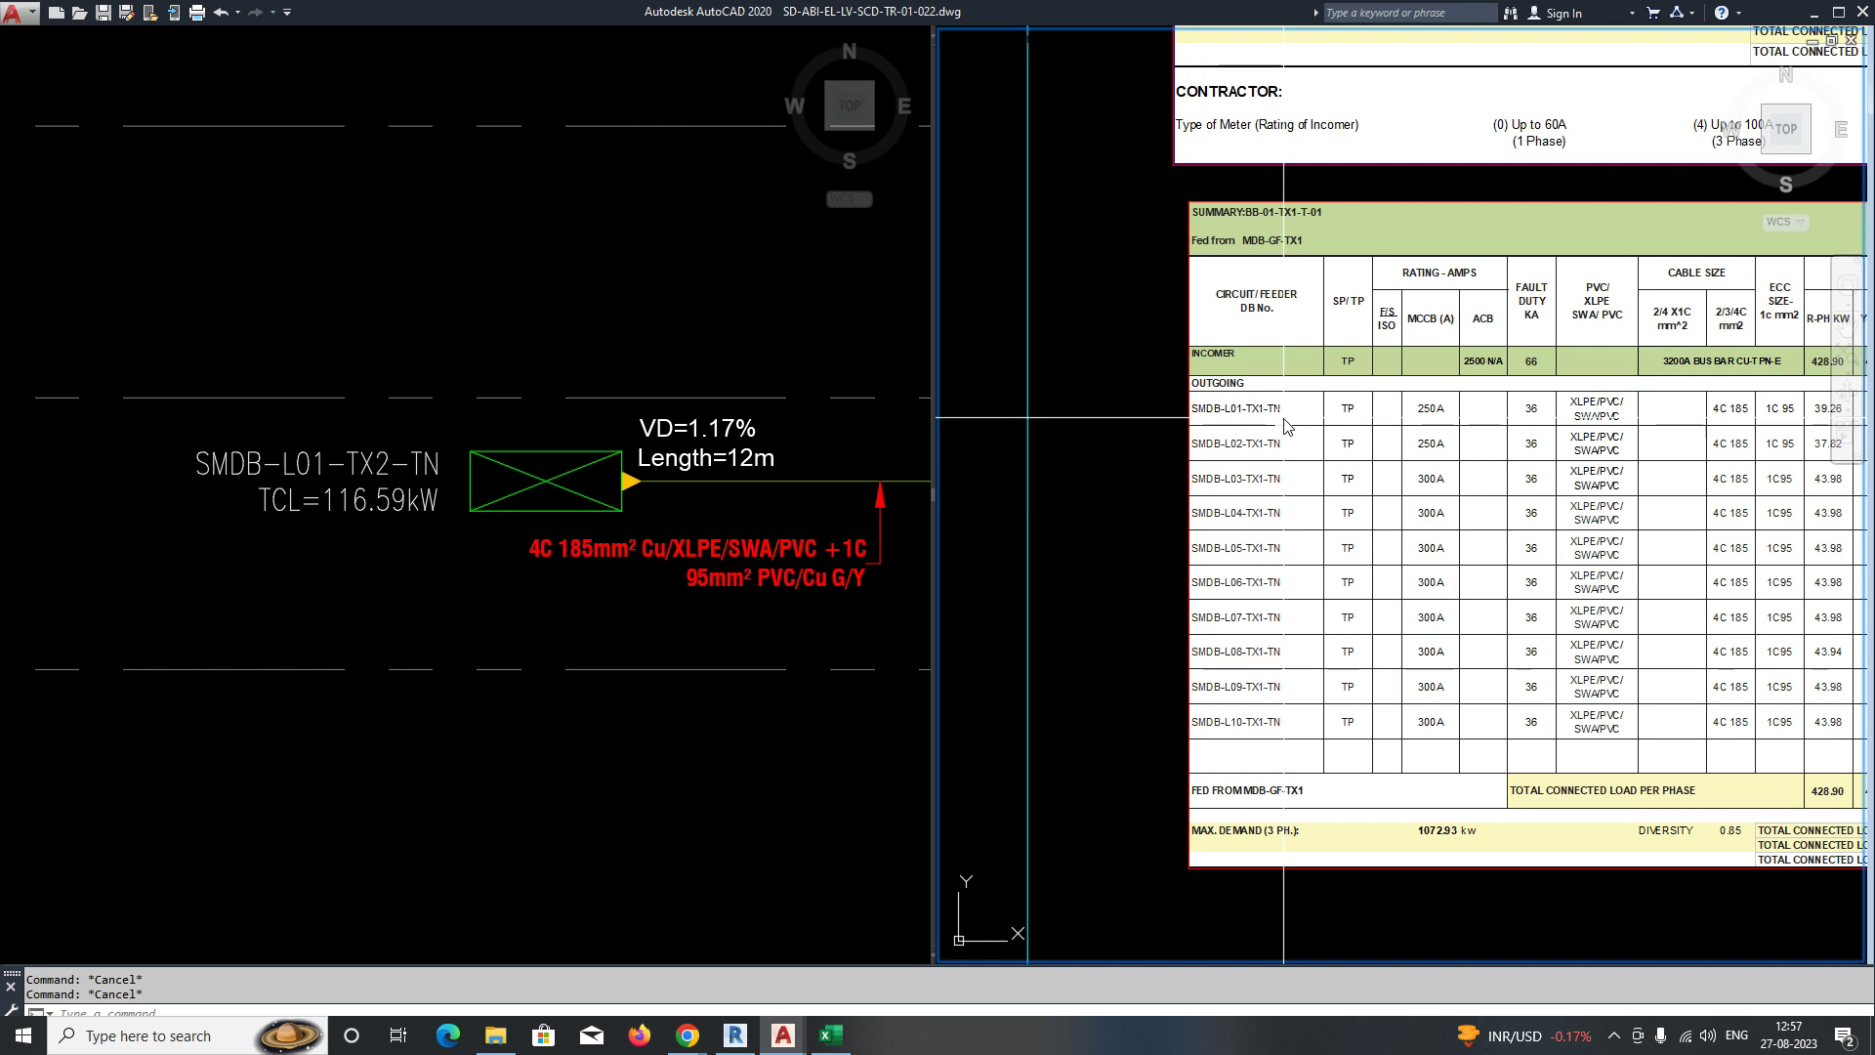
{"action": "scroll", "coordinate": [1257, 414], "scroll_direction": "up", "scroll_amount": 4}
{"action": "left_click", "coordinate": [307, 499]}
{"action": "scroll", "coordinate": [283, 490], "scroll_direction": "up", "scroll_amount": 2}
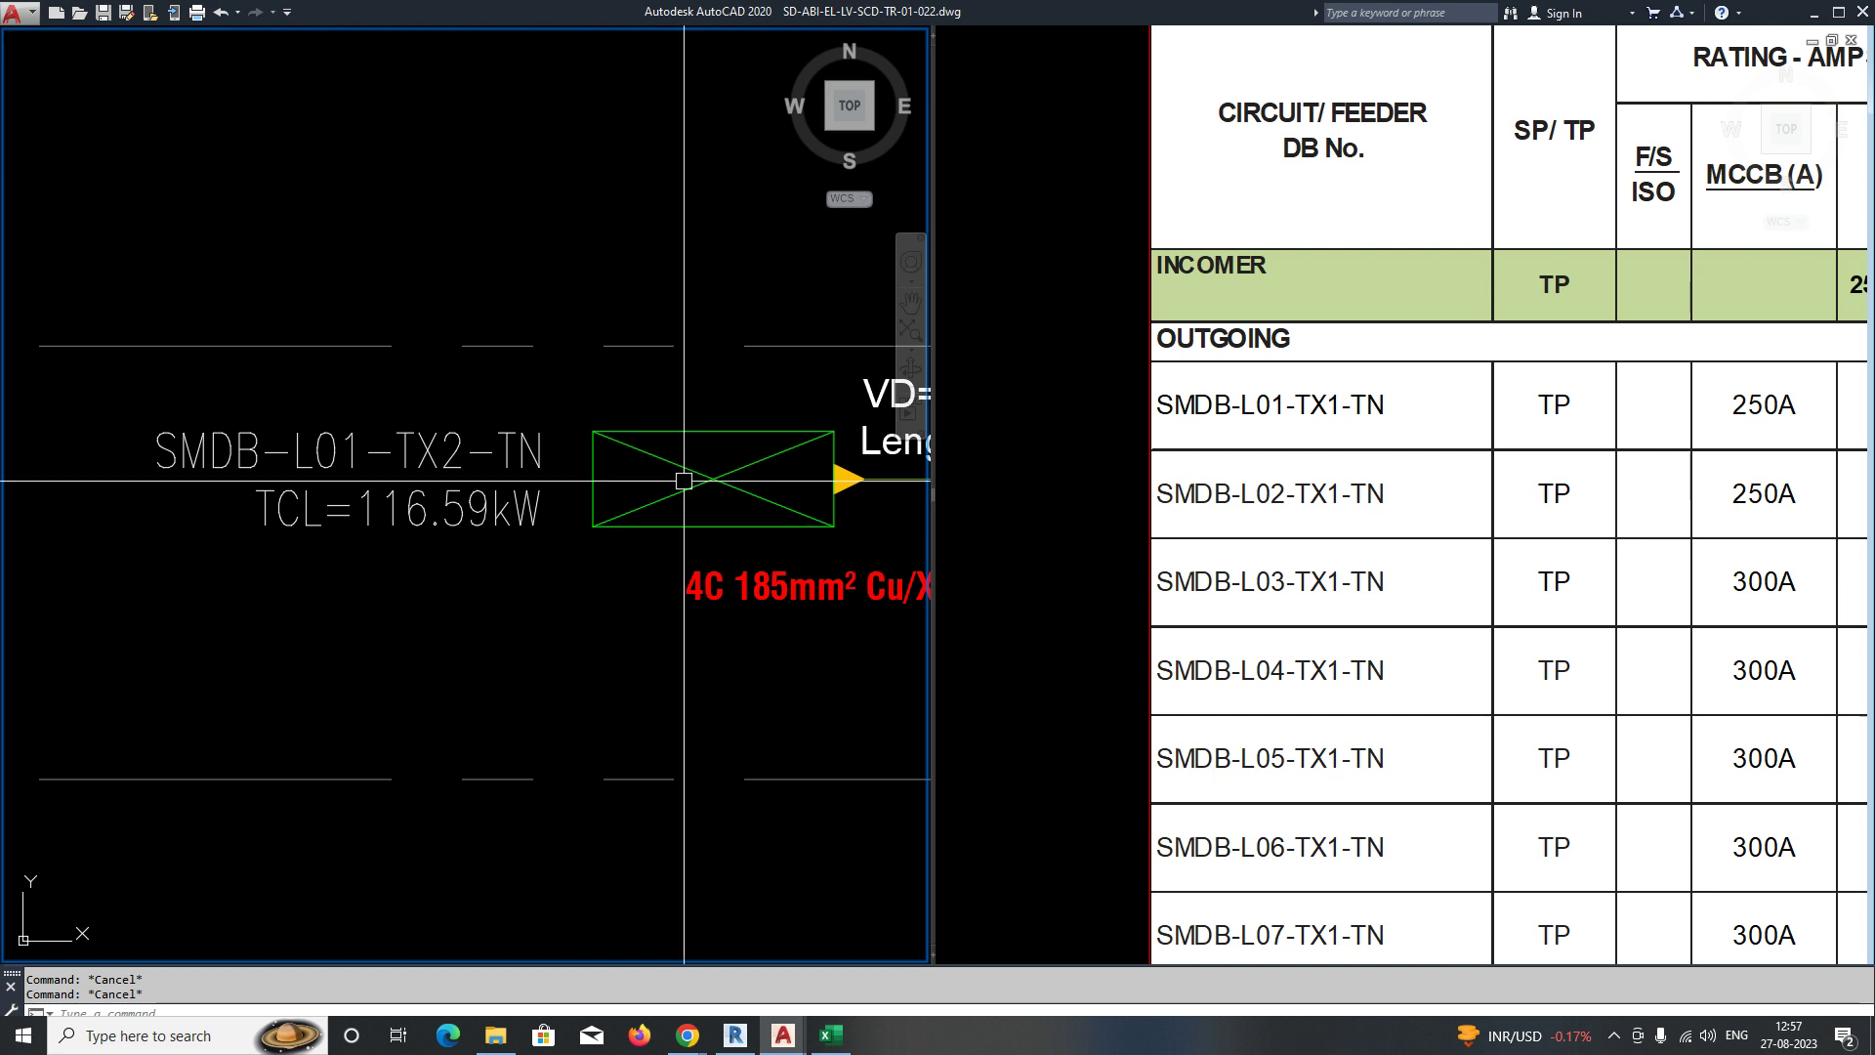
{"action": "left_click", "coordinate": [417, 459]}
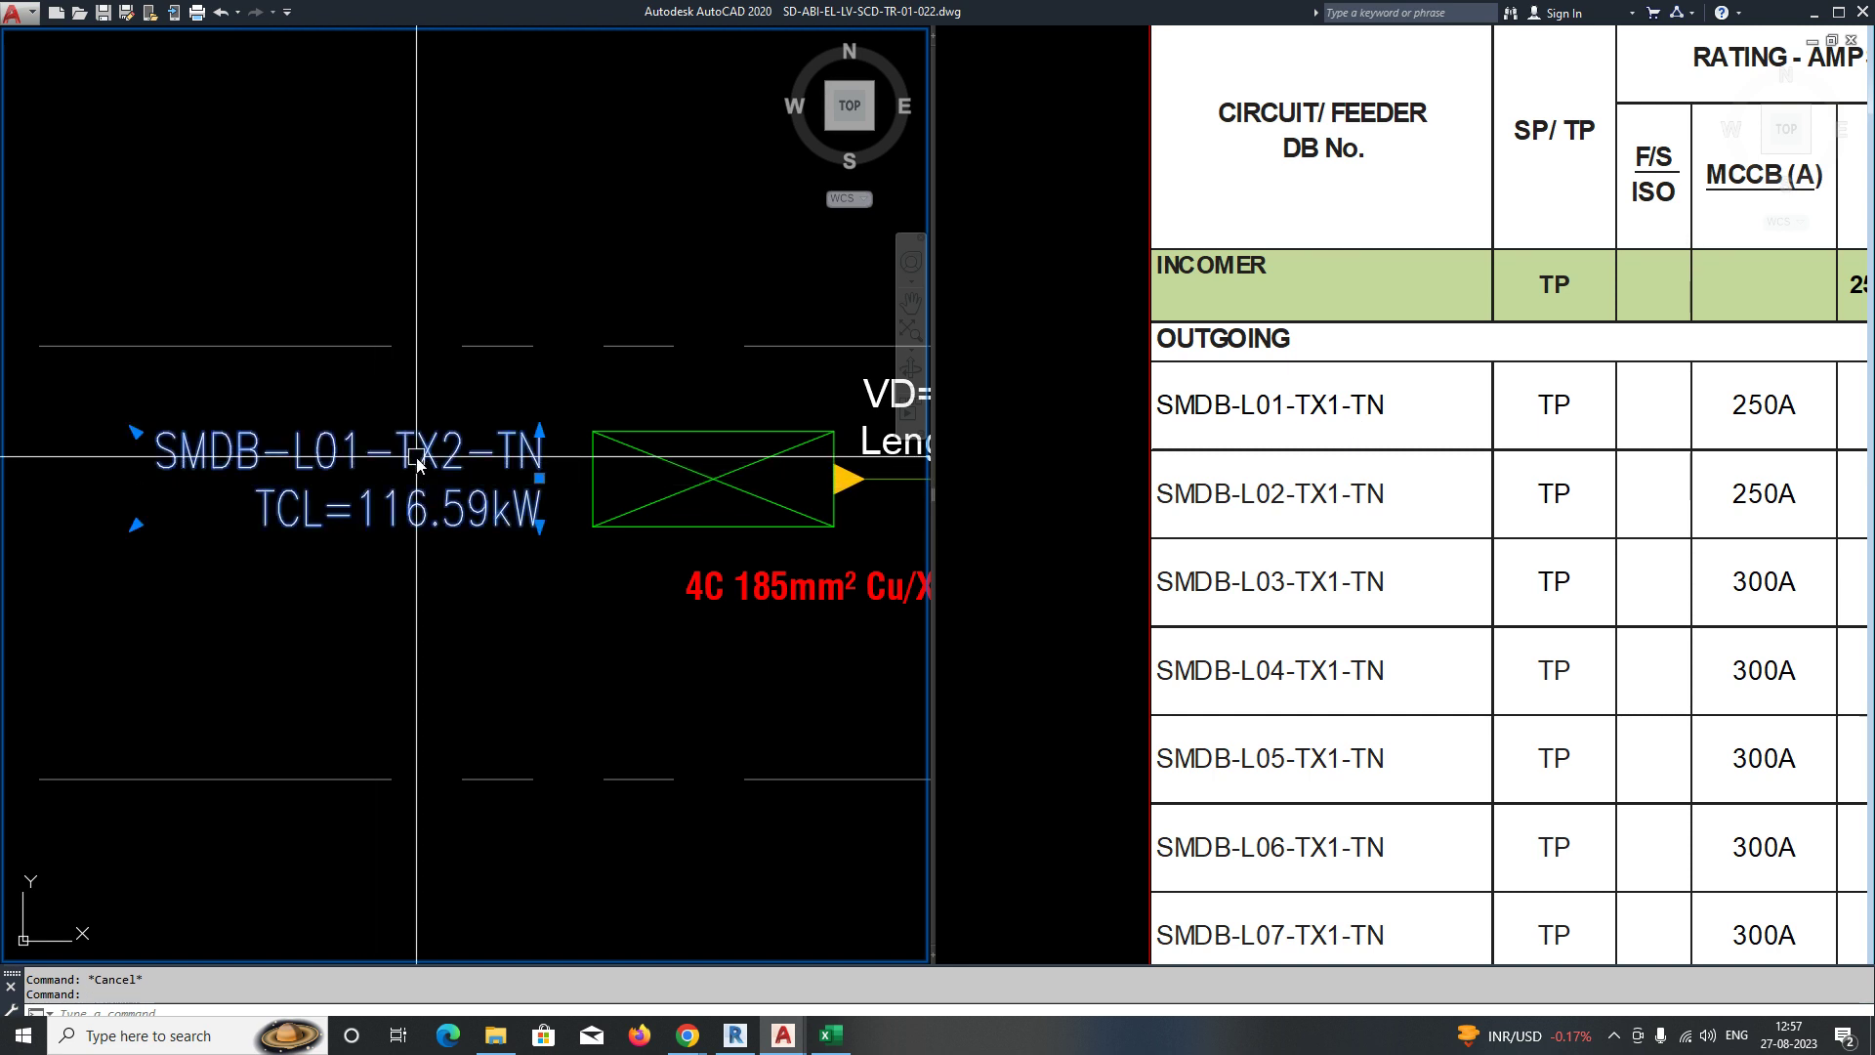
{"action": "double_click", "coordinate": [417, 461]}
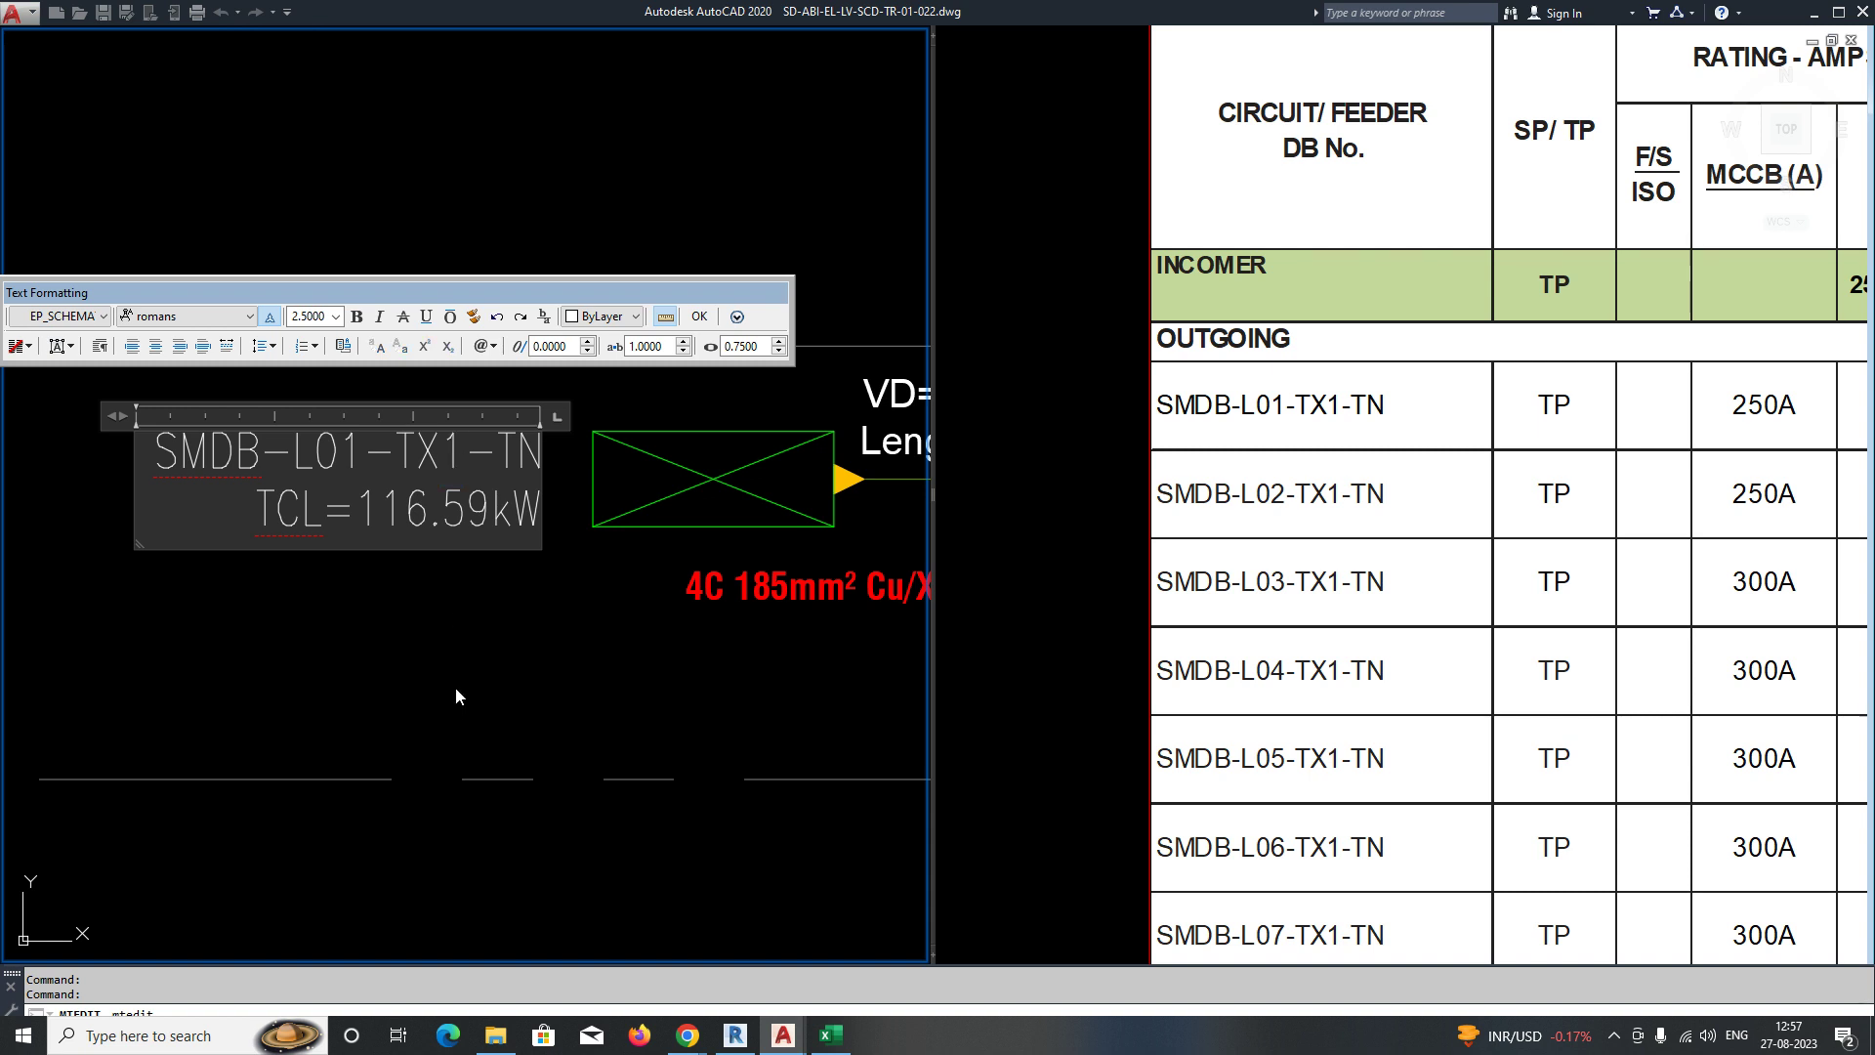
{"action": "key", "text": "Escape"}
{"action": "scroll", "coordinate": [540, 583], "scroll_direction": "down", "scroll_amount": 4}
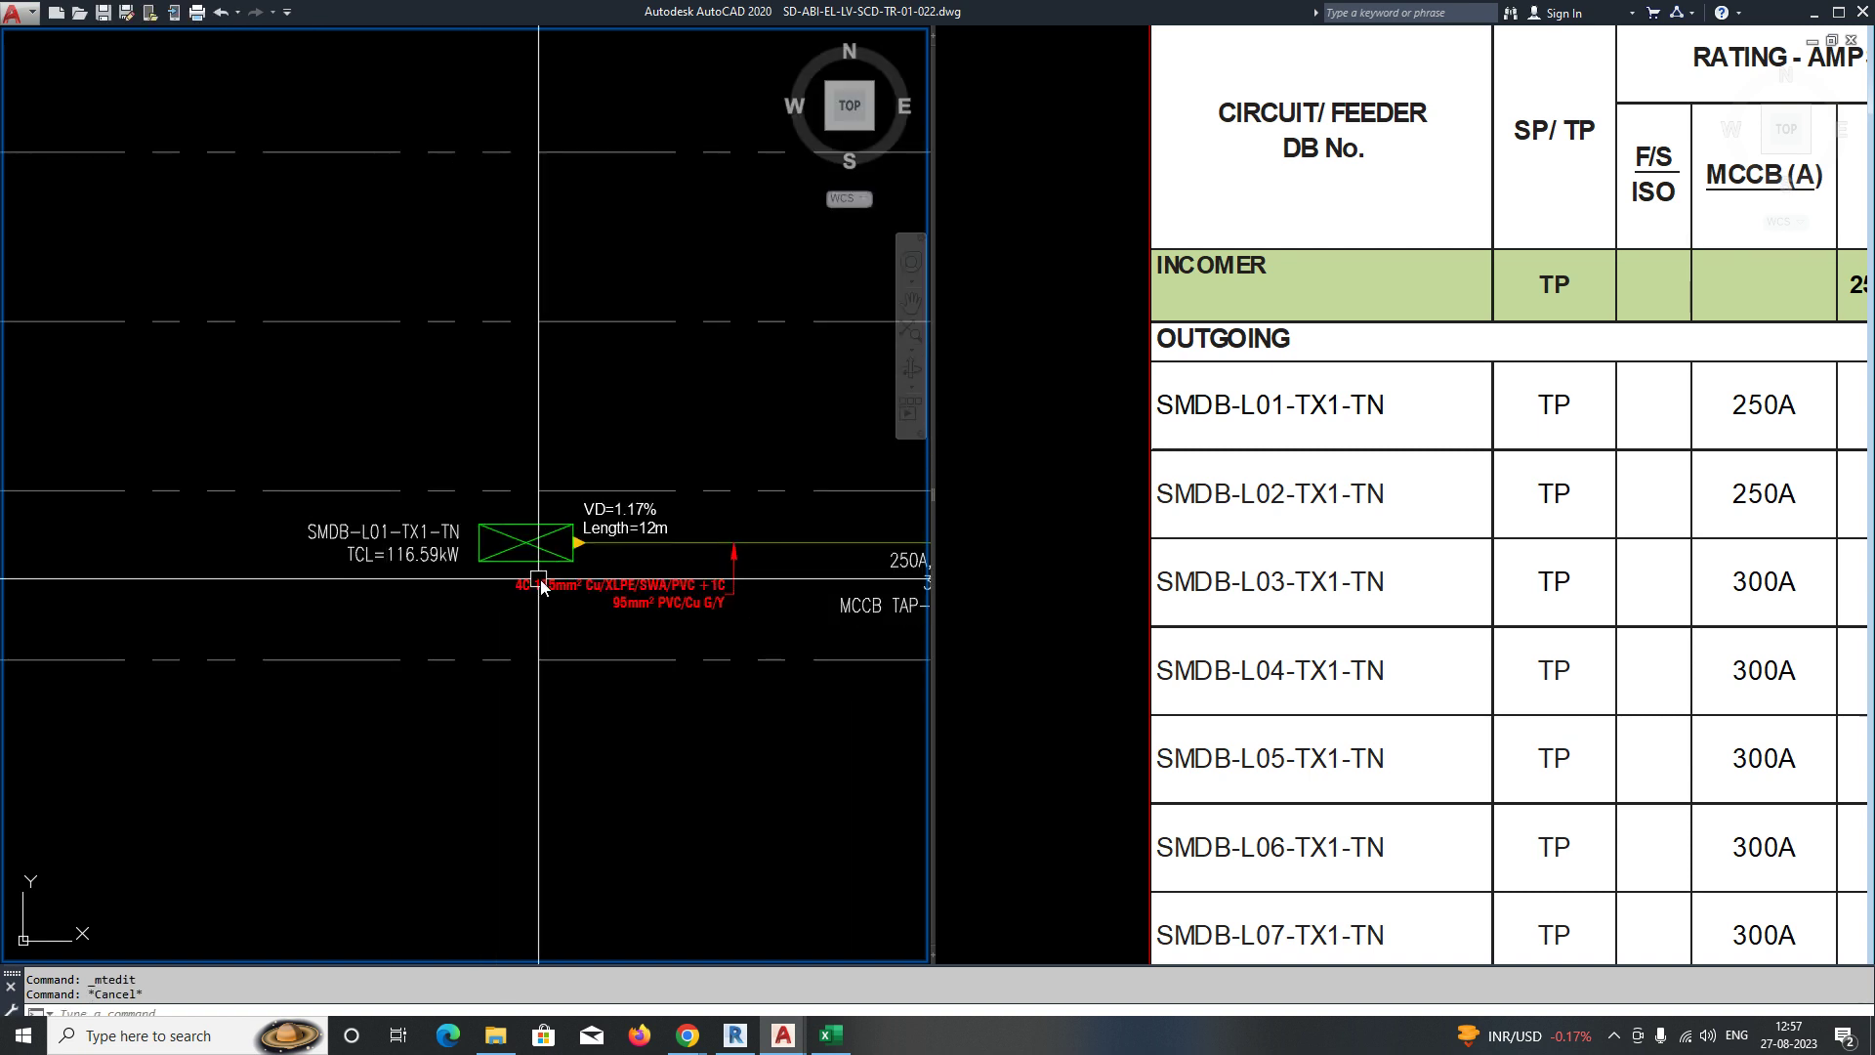
Compare the connected load written on the SMDB-L01-TX1-TN board with its entry in the BB-01-TX1-T-01 schedule.
{"action": "left_click", "coordinate": [1299, 559]}
{"action": "scroll", "coordinate": [1300, 559], "scroll_direction": "down", "scroll_amount": 3}
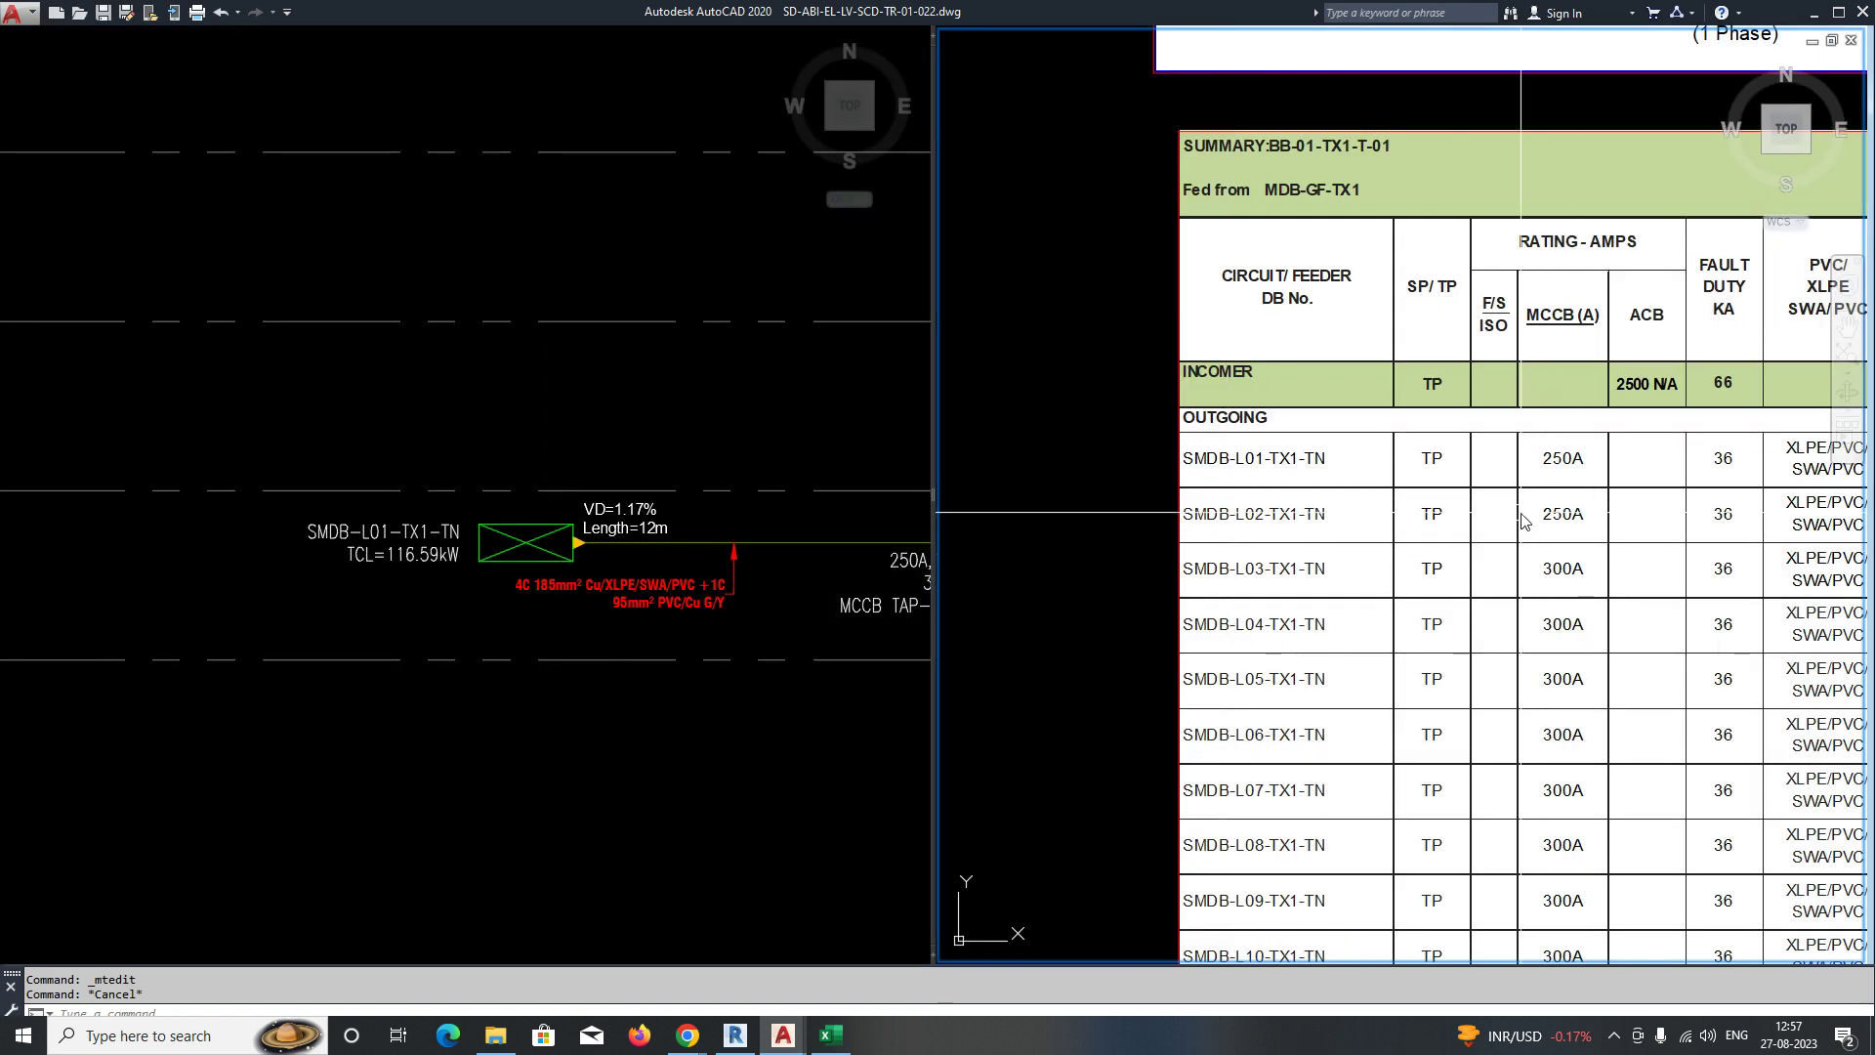
{"action": "left_click", "coordinate": [753, 674]}
{"action": "mouse_move", "coordinate": [669, 606]}
{"action": "middle_mouse_down"}
{"action": "mouse_move", "coordinate": [401, 595]}
{"action": "mouse_move", "coordinate": [548, 592]}
{"action": "middle_mouse_up"}
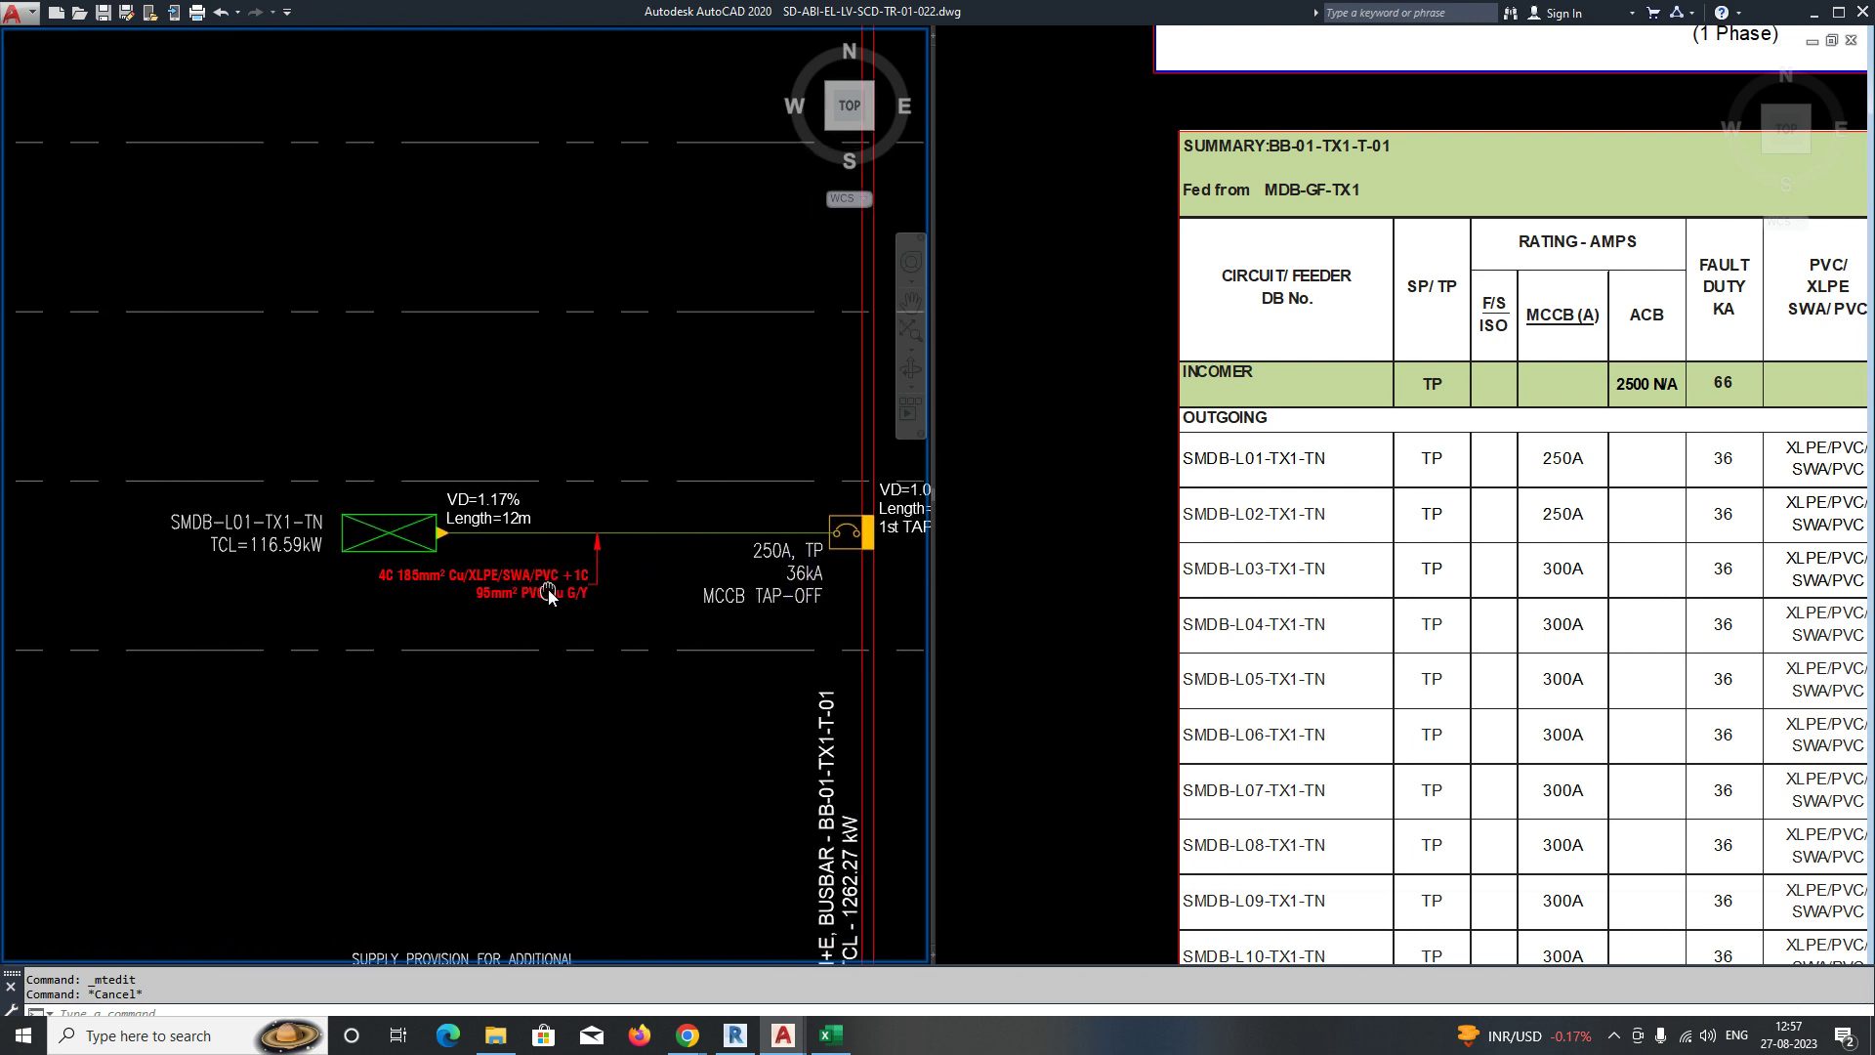
{"action": "left_click", "coordinate": [1368, 578]}
{"action": "scroll", "coordinate": [1368, 578], "scroll_direction": "down", "scroll_amount": 5}
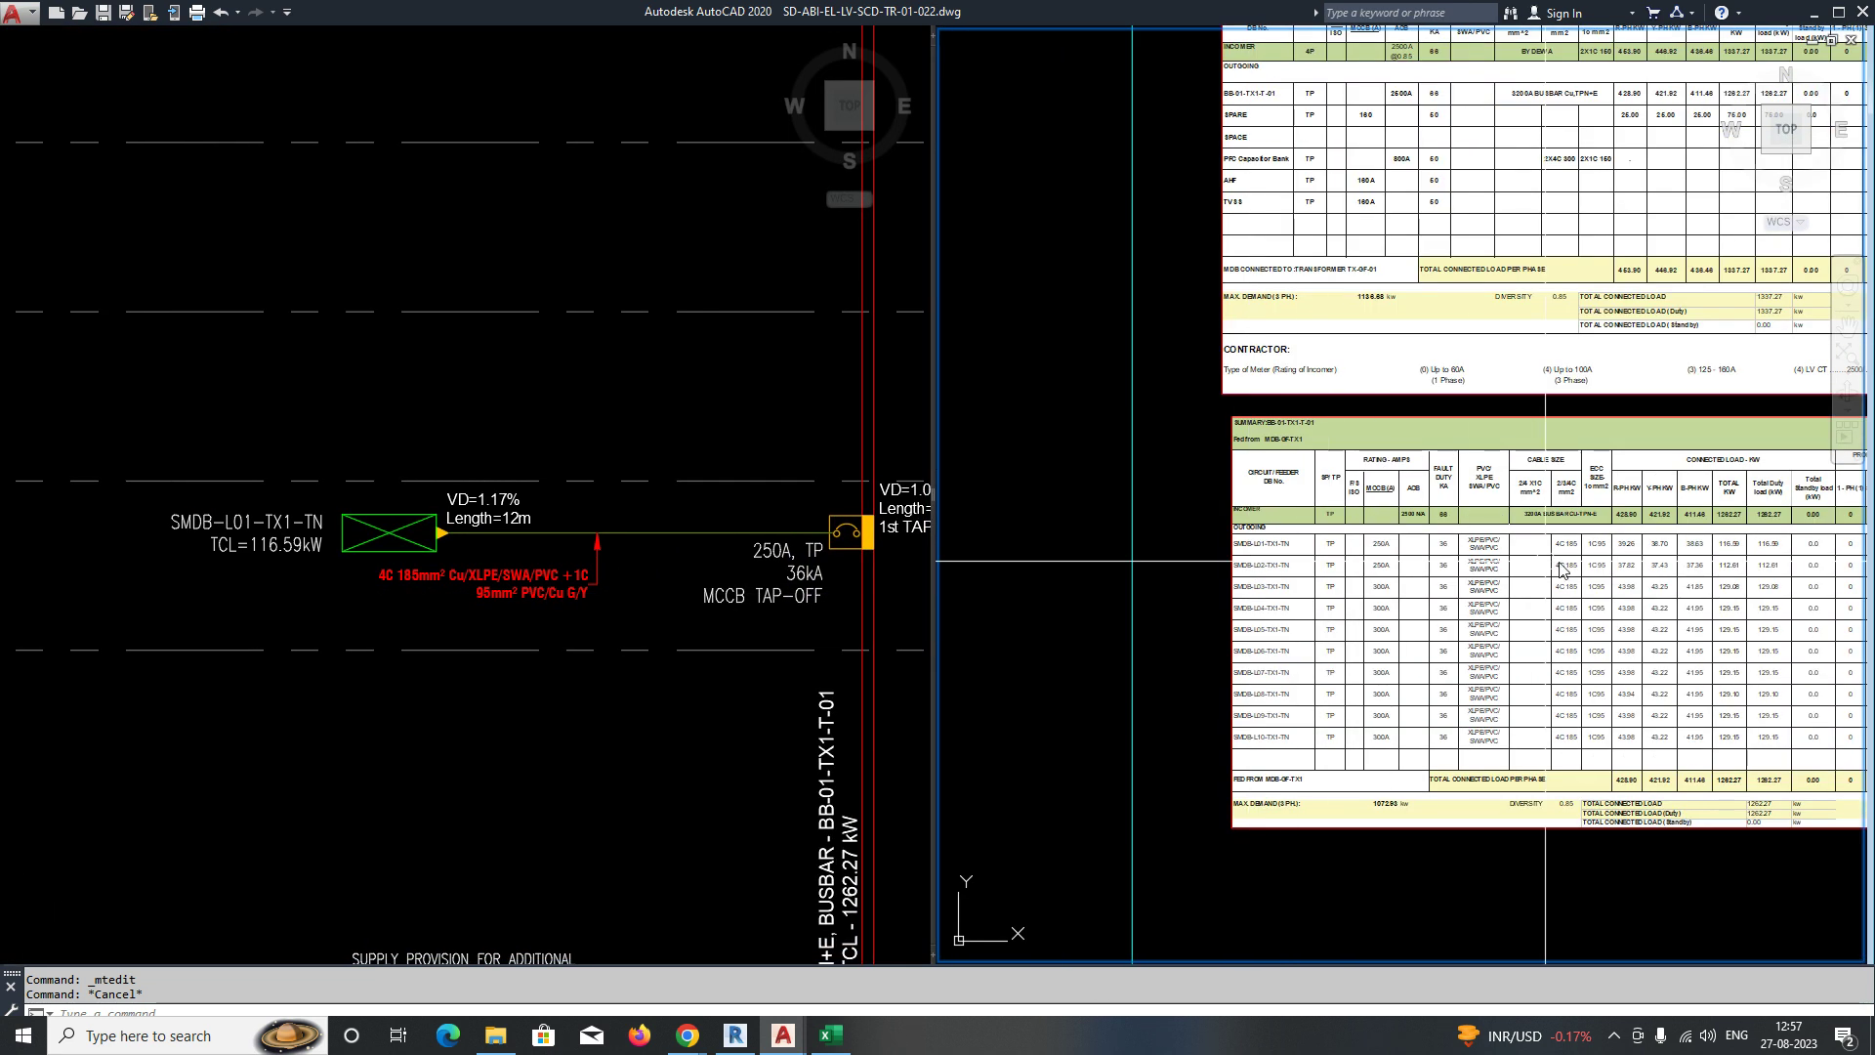
{"action": "scroll", "coordinate": [1216, 578], "scroll_direction": "up", "scroll_amount": 7}
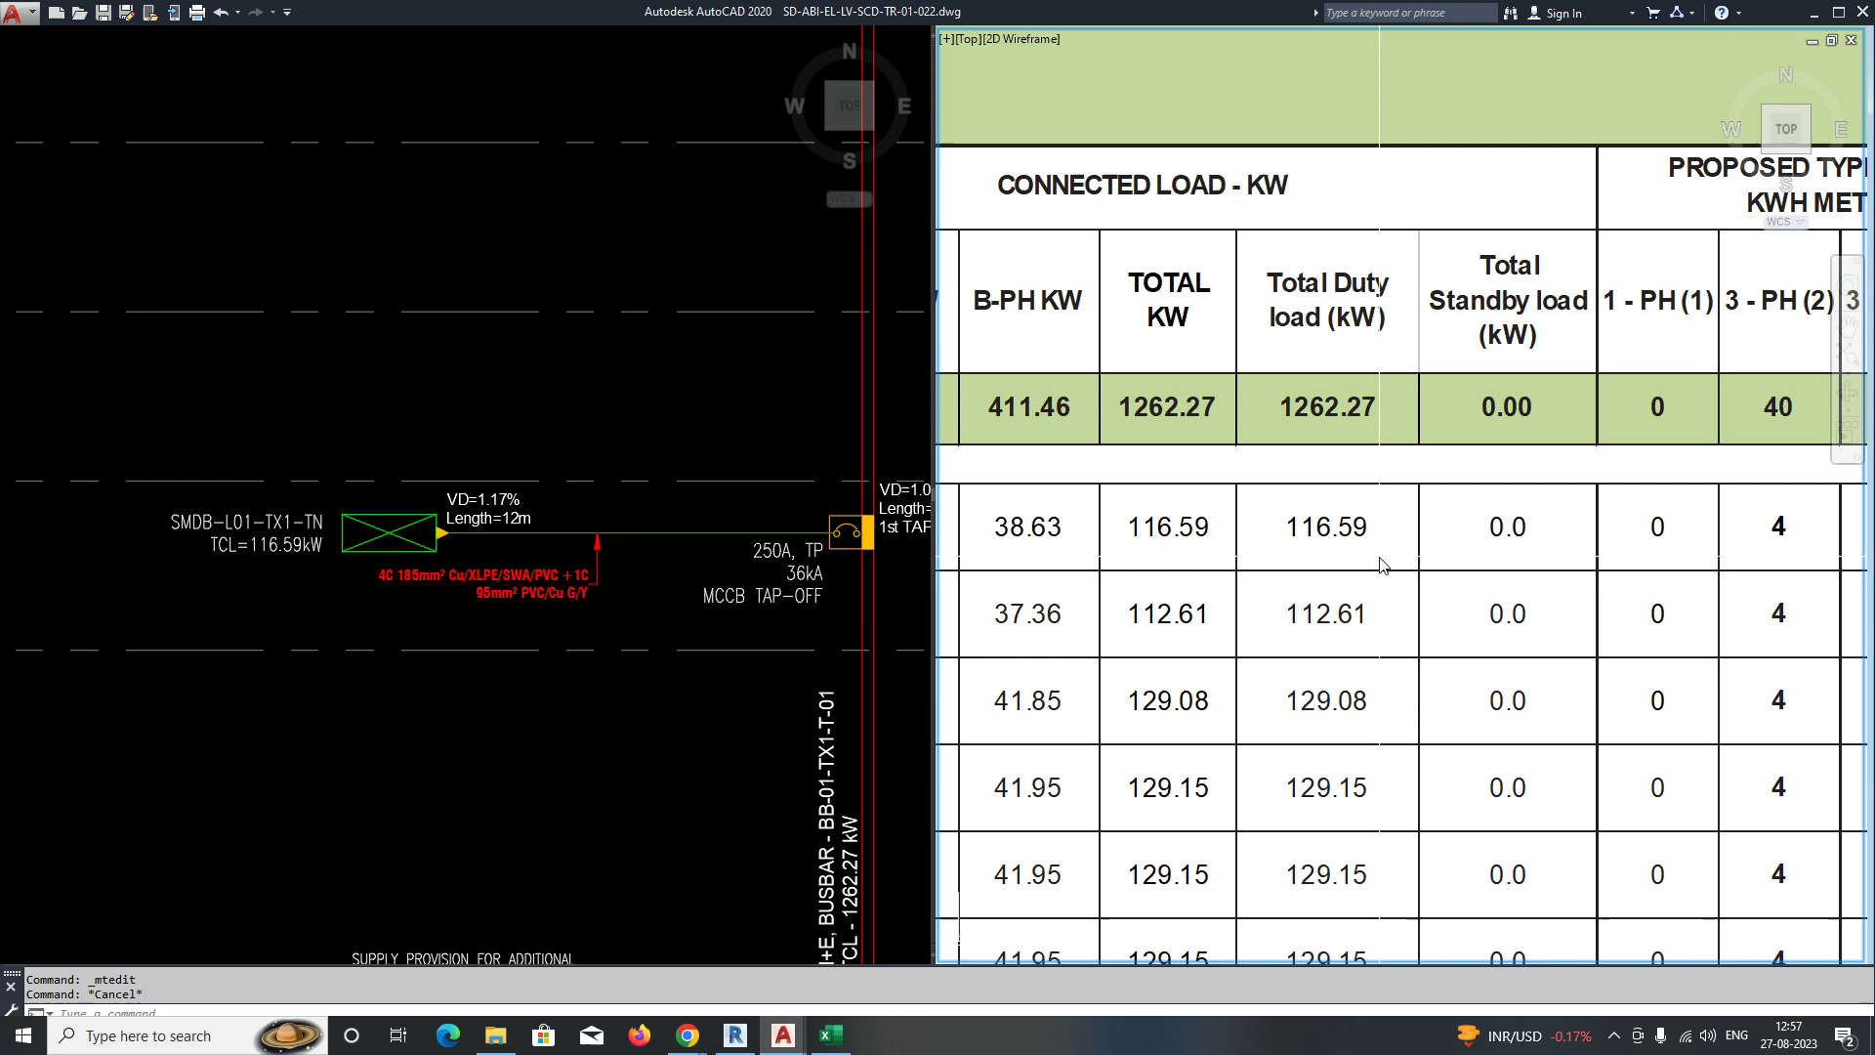
{"action": "left_click", "coordinate": [298, 606]}
{"action": "scroll", "coordinate": [256, 543], "scroll_direction": "up", "scroll_amount": 4}
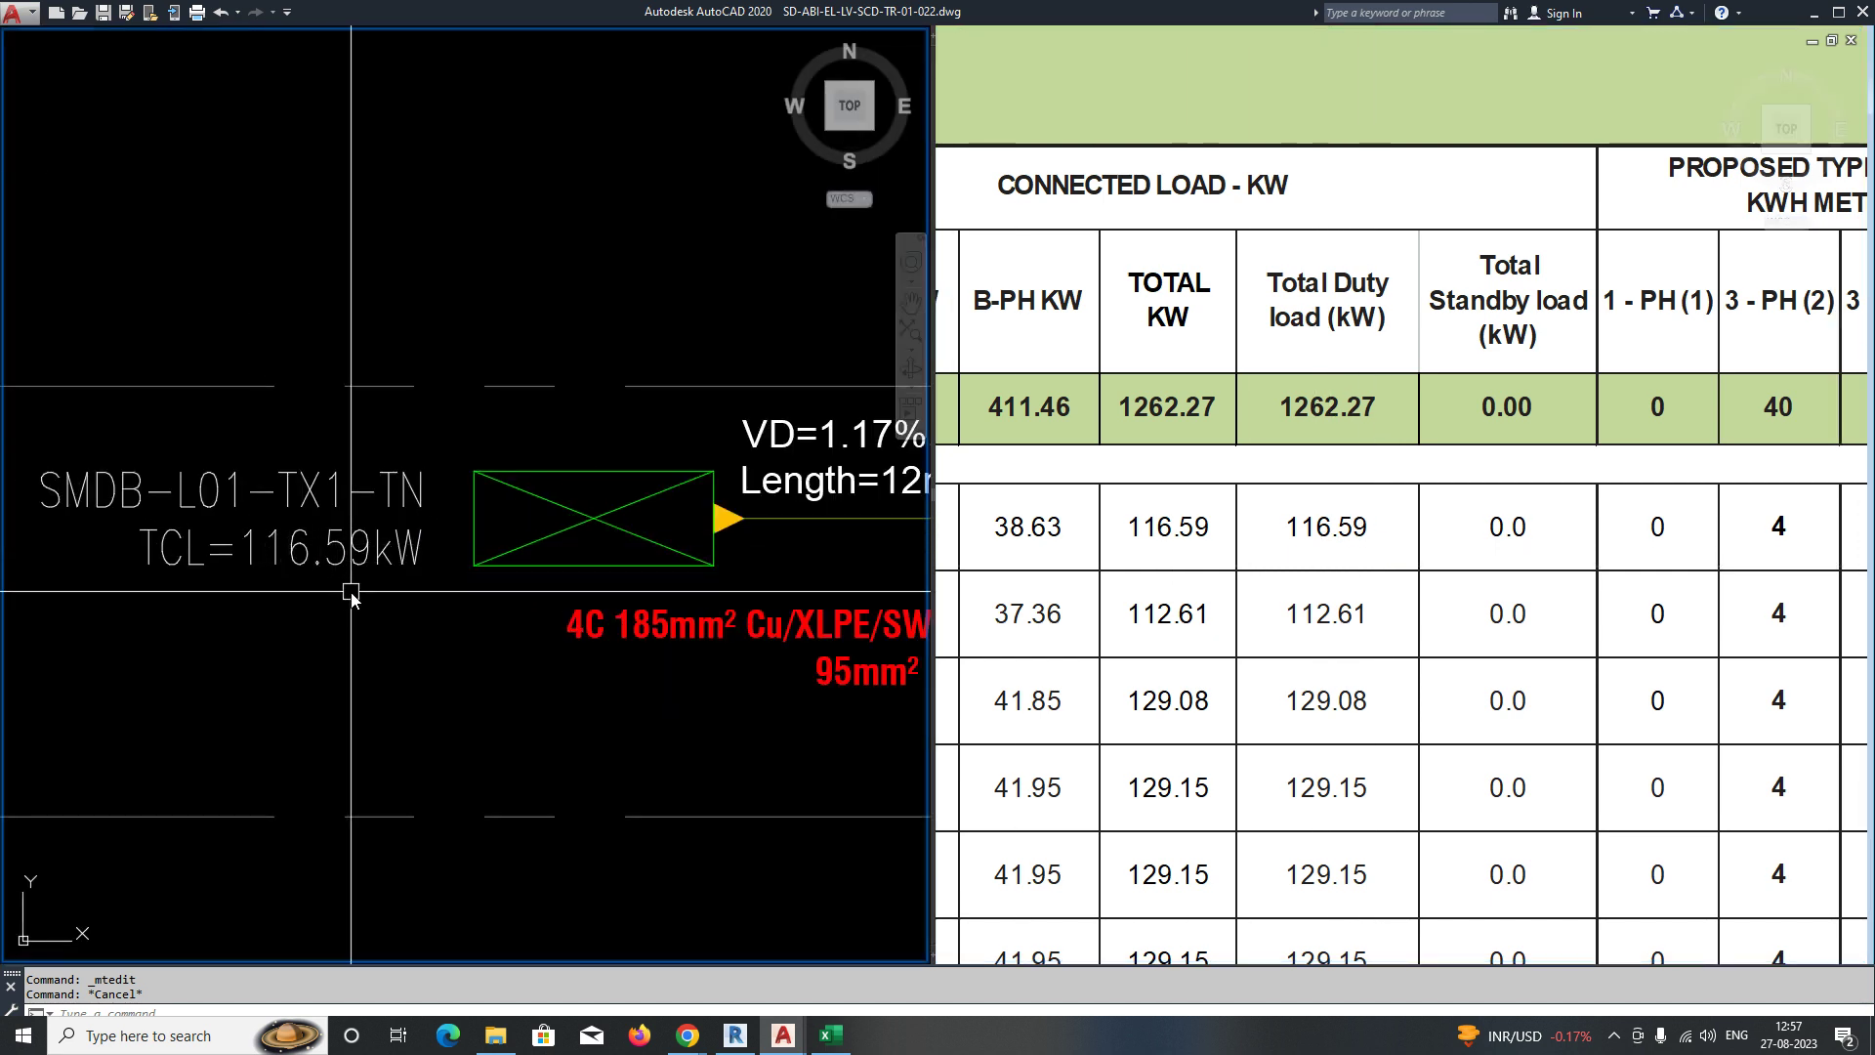
{"action": "left_click", "coordinate": [1498, 676]}
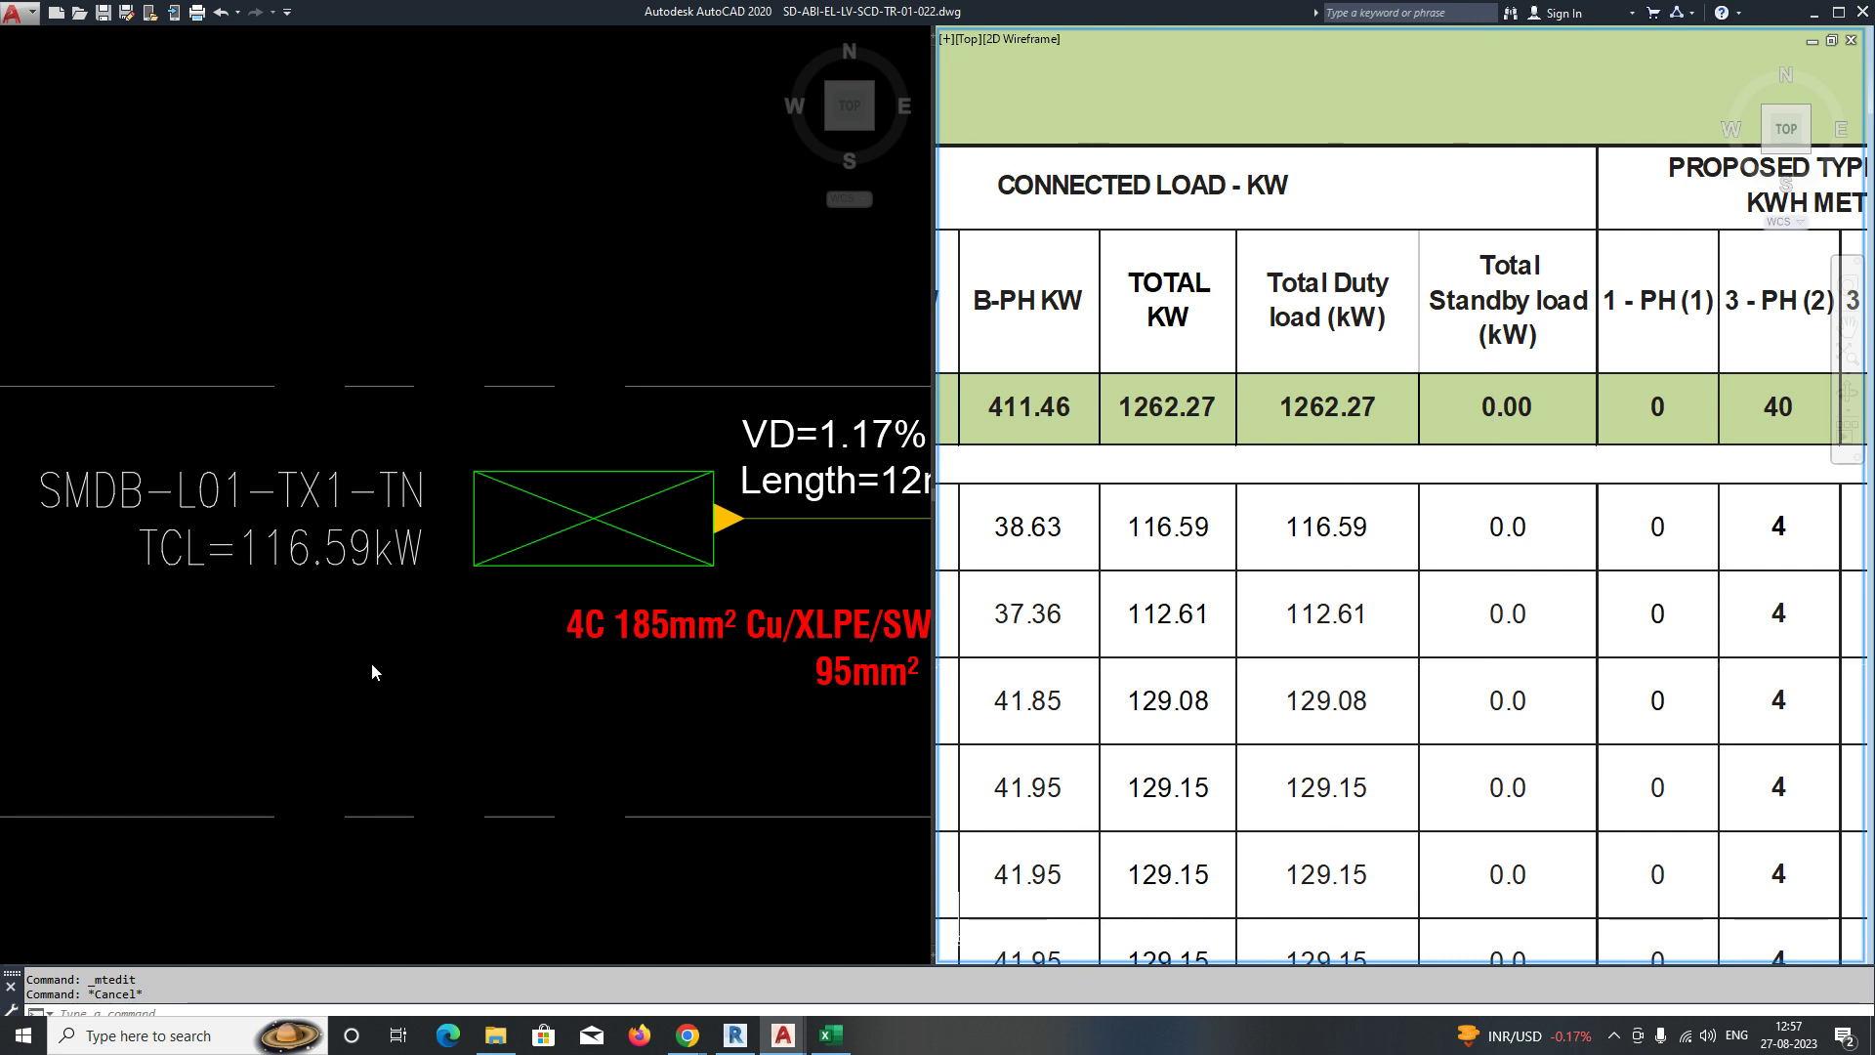
{"action": "left_click", "coordinate": [305, 573]}
{"action": "double_click", "coordinate": [288, 549]}
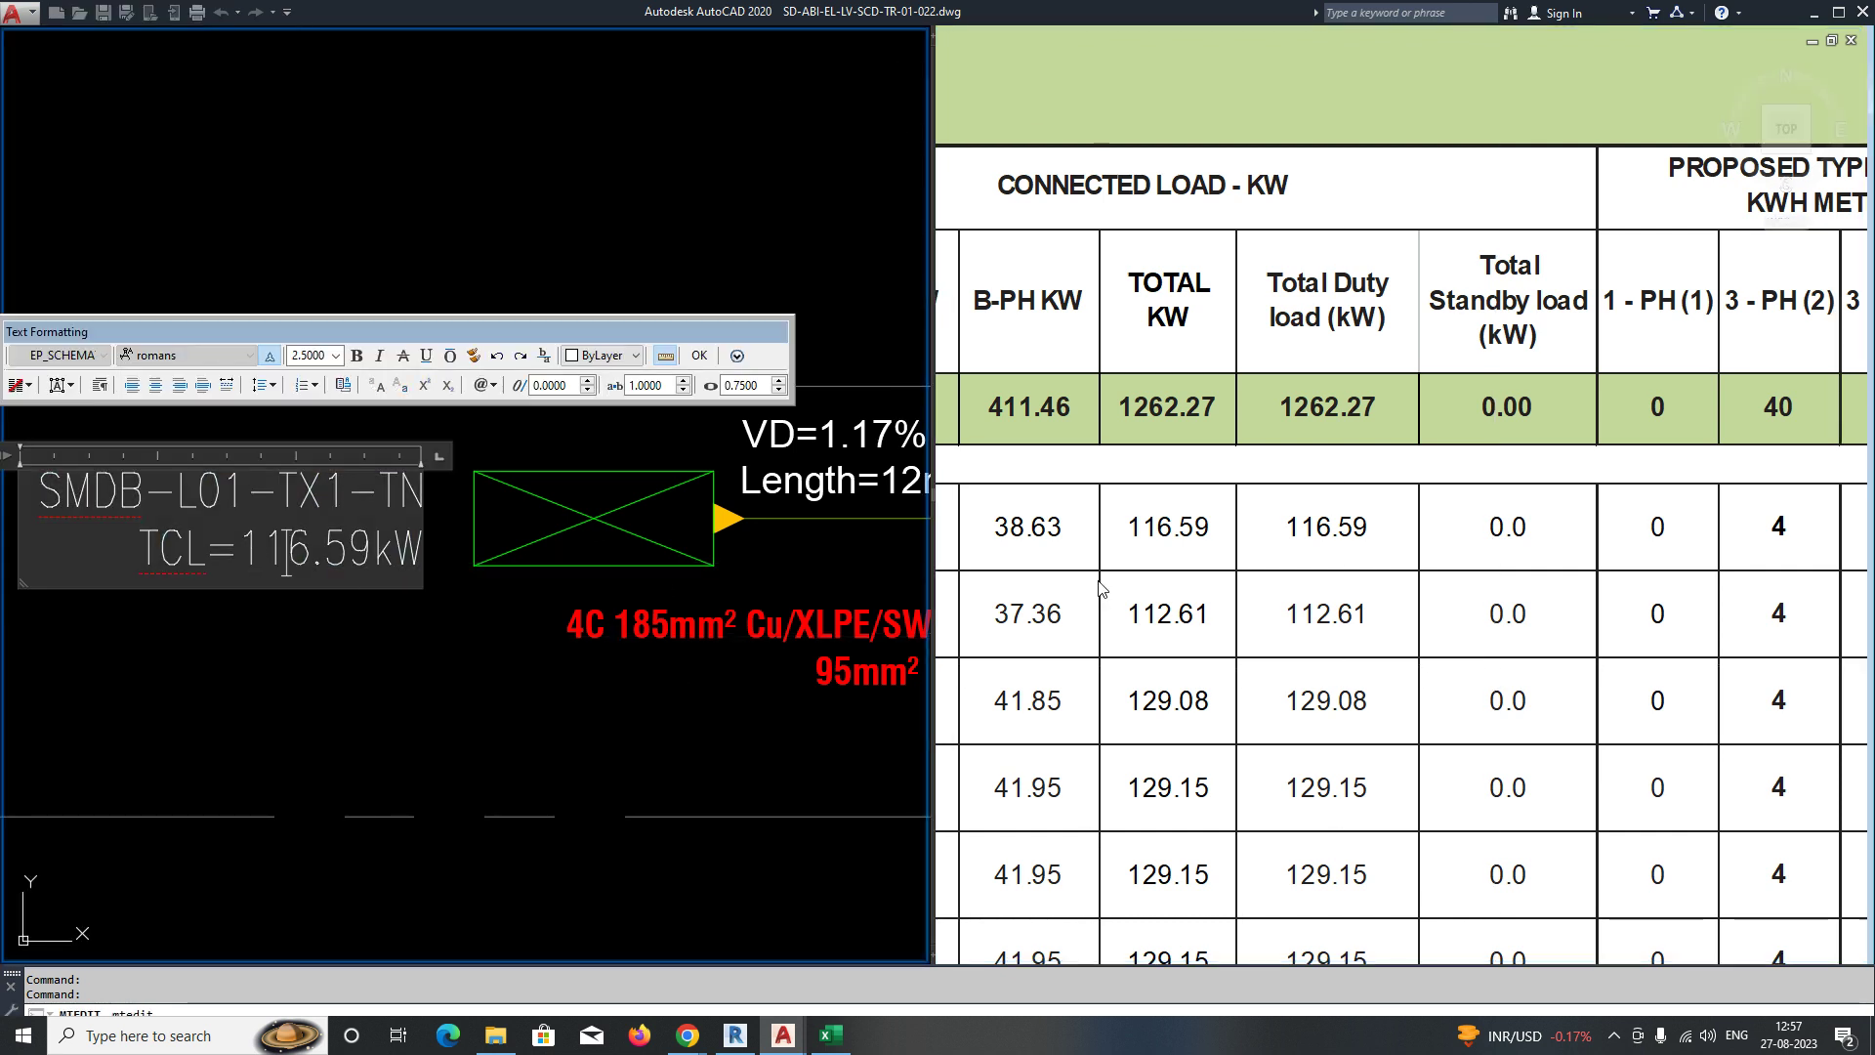
{"action": "left_click", "coordinate": [1377, 571]}
{"action": "left_click", "coordinate": [1400, 593]}
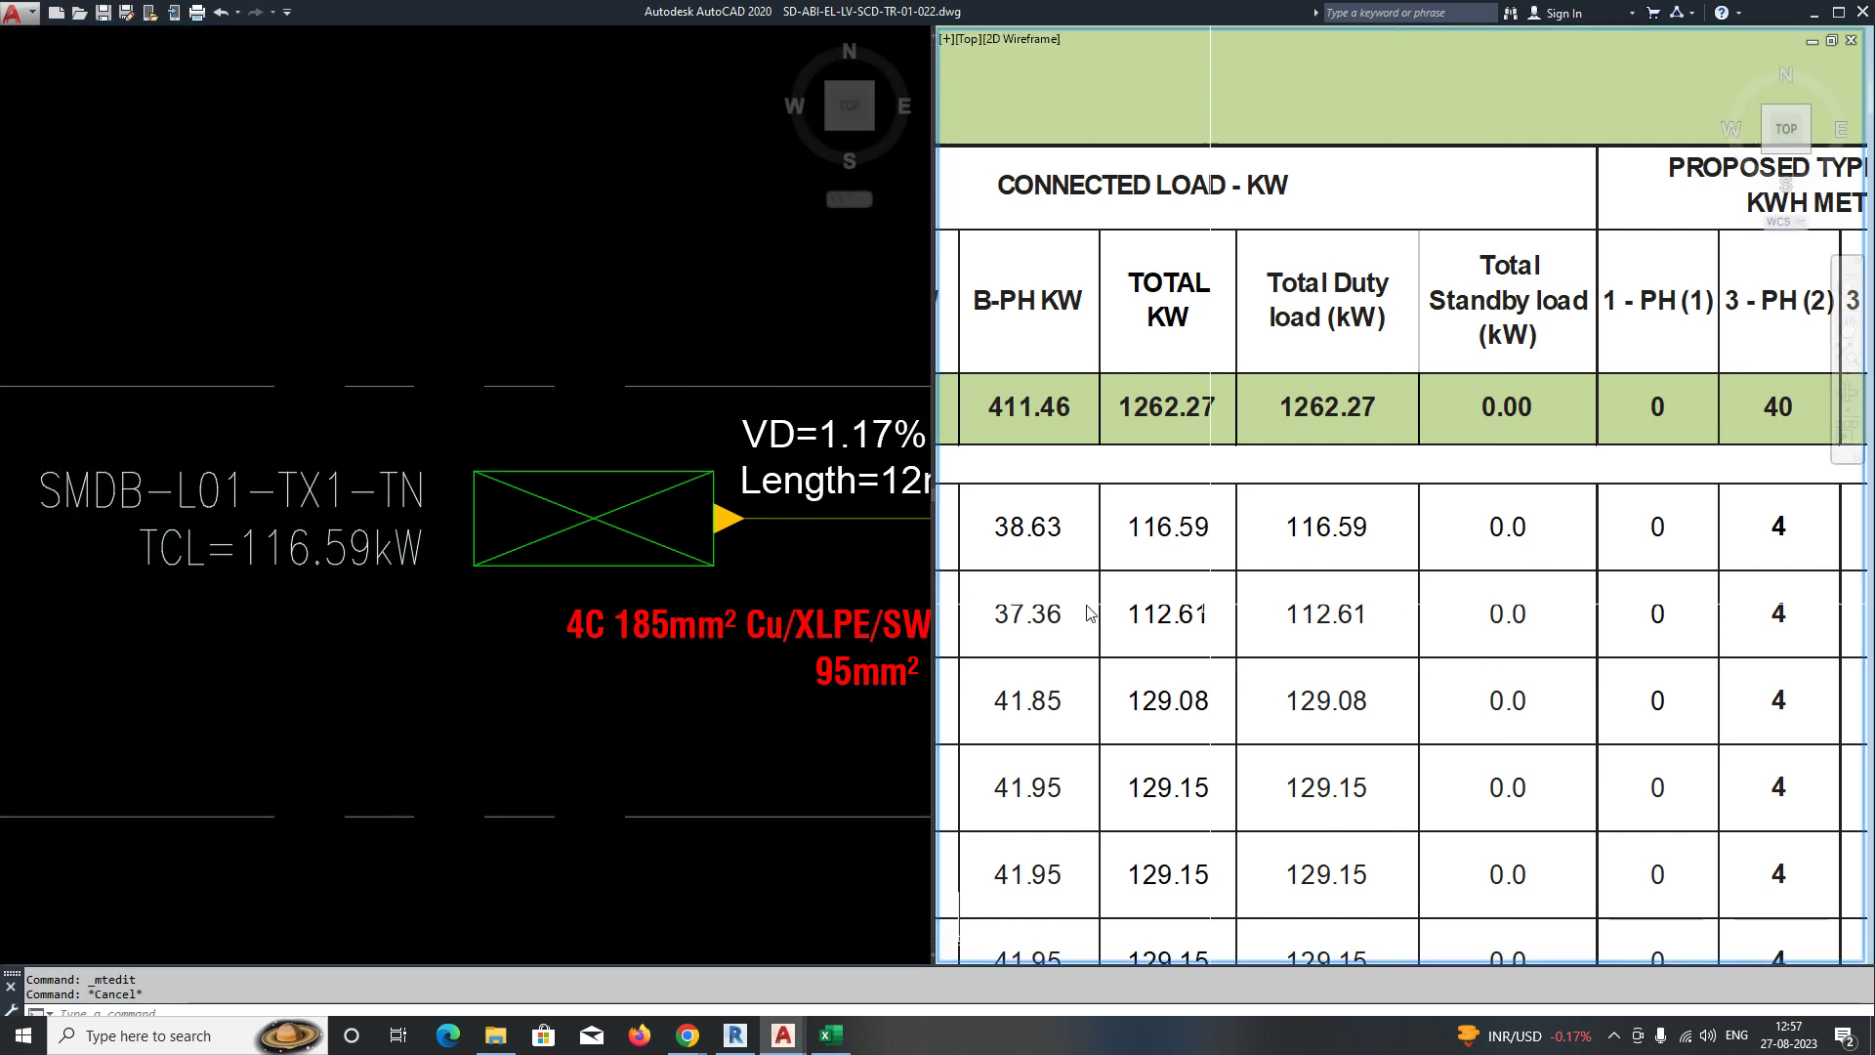
Check the L01 branch's cable size and MCCB tap-off note against the busbar schedule.
{"action": "left_click", "coordinate": [590, 606]}
{"action": "scroll", "coordinate": [590, 606], "scroll_direction": "down", "scroll_amount": 4}
{"action": "middle_click_drag", "start_coordinate": [691, 632], "coordinate": [495, 636]}
{"action": "scroll", "coordinate": [469, 572], "scroll_direction": "up", "scroll_amount": 6}
{"action": "middle_click_drag", "start_coordinate": [507, 564], "coordinate": [261, 540]}
{"action": "scroll", "coordinate": [273, 552], "scroll_direction": "down", "scroll_amount": 6}
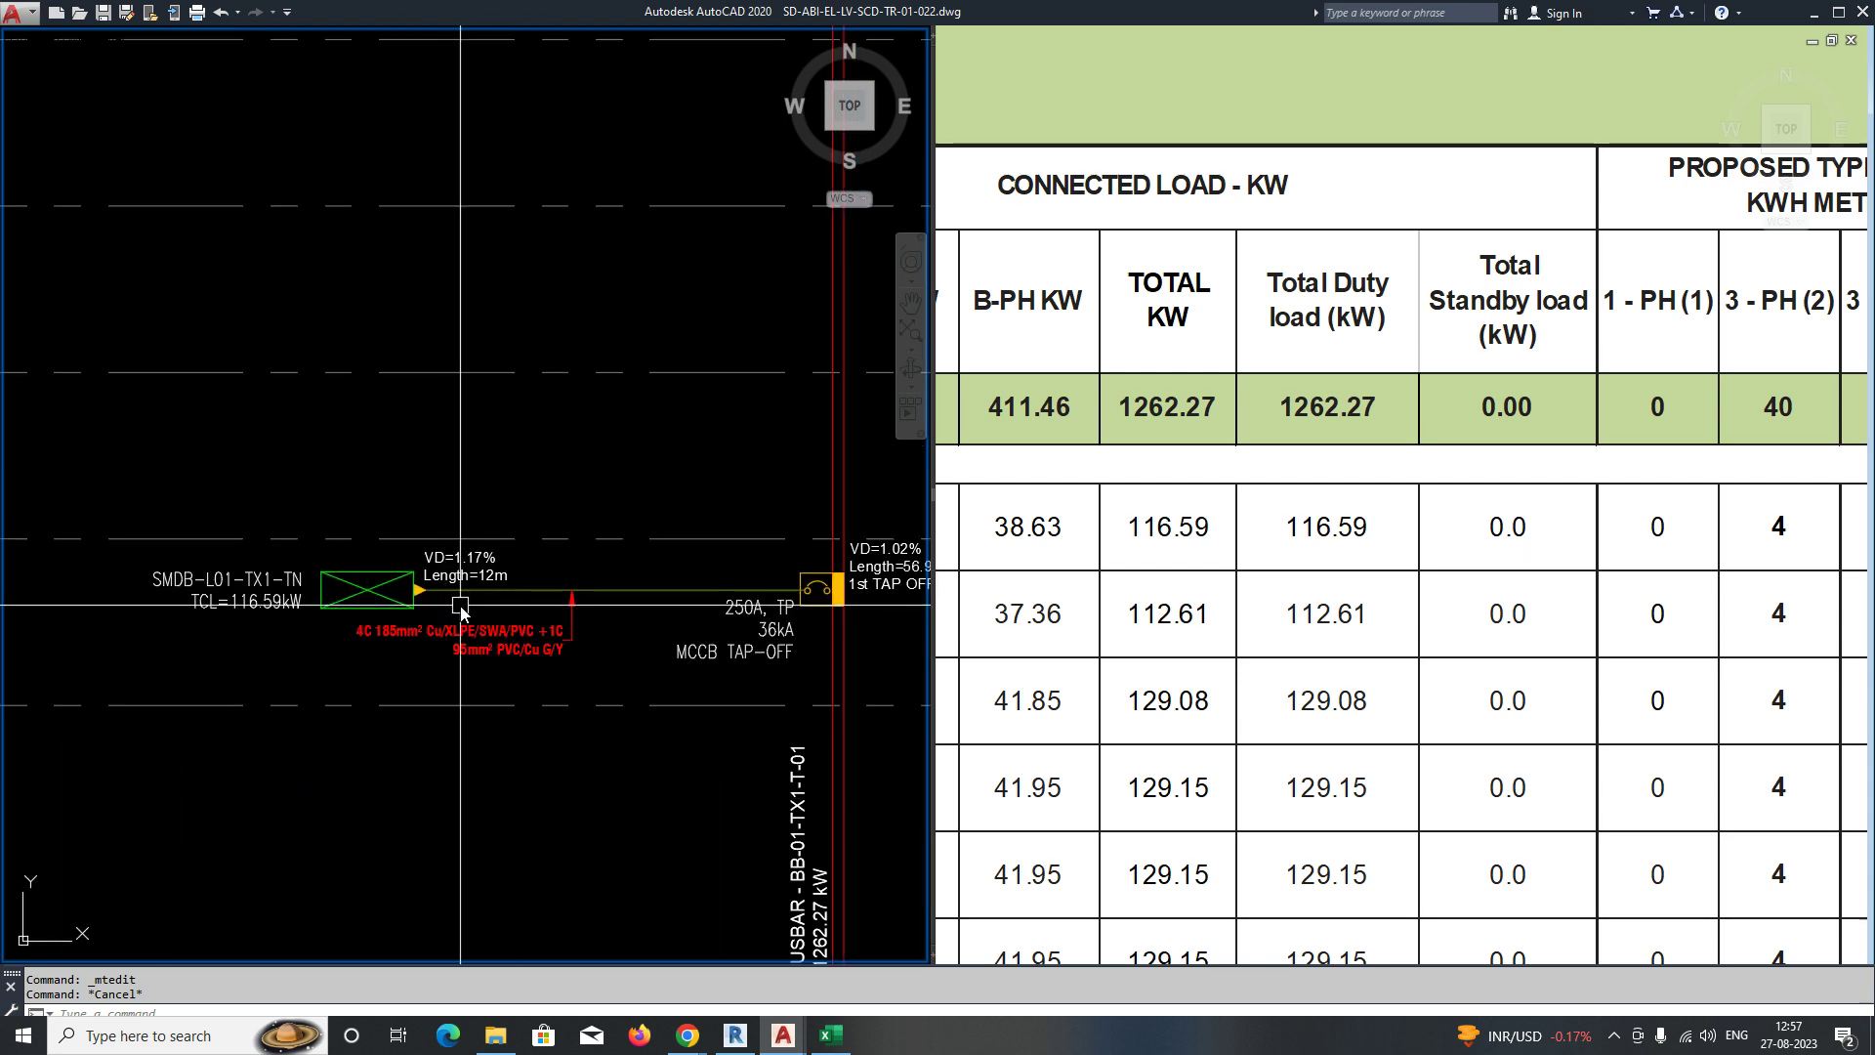
{"action": "scroll", "coordinate": [443, 595], "scroll_direction": "up", "scroll_amount": 2}
{"action": "left_click", "coordinate": [1152, 604]}
{"action": "scroll", "coordinate": [1367, 599], "scroll_direction": "down", "scroll_amount": 4}
{"action": "middle_click_drag", "start_coordinate": [1291, 621], "coordinate": [1427, 589]}
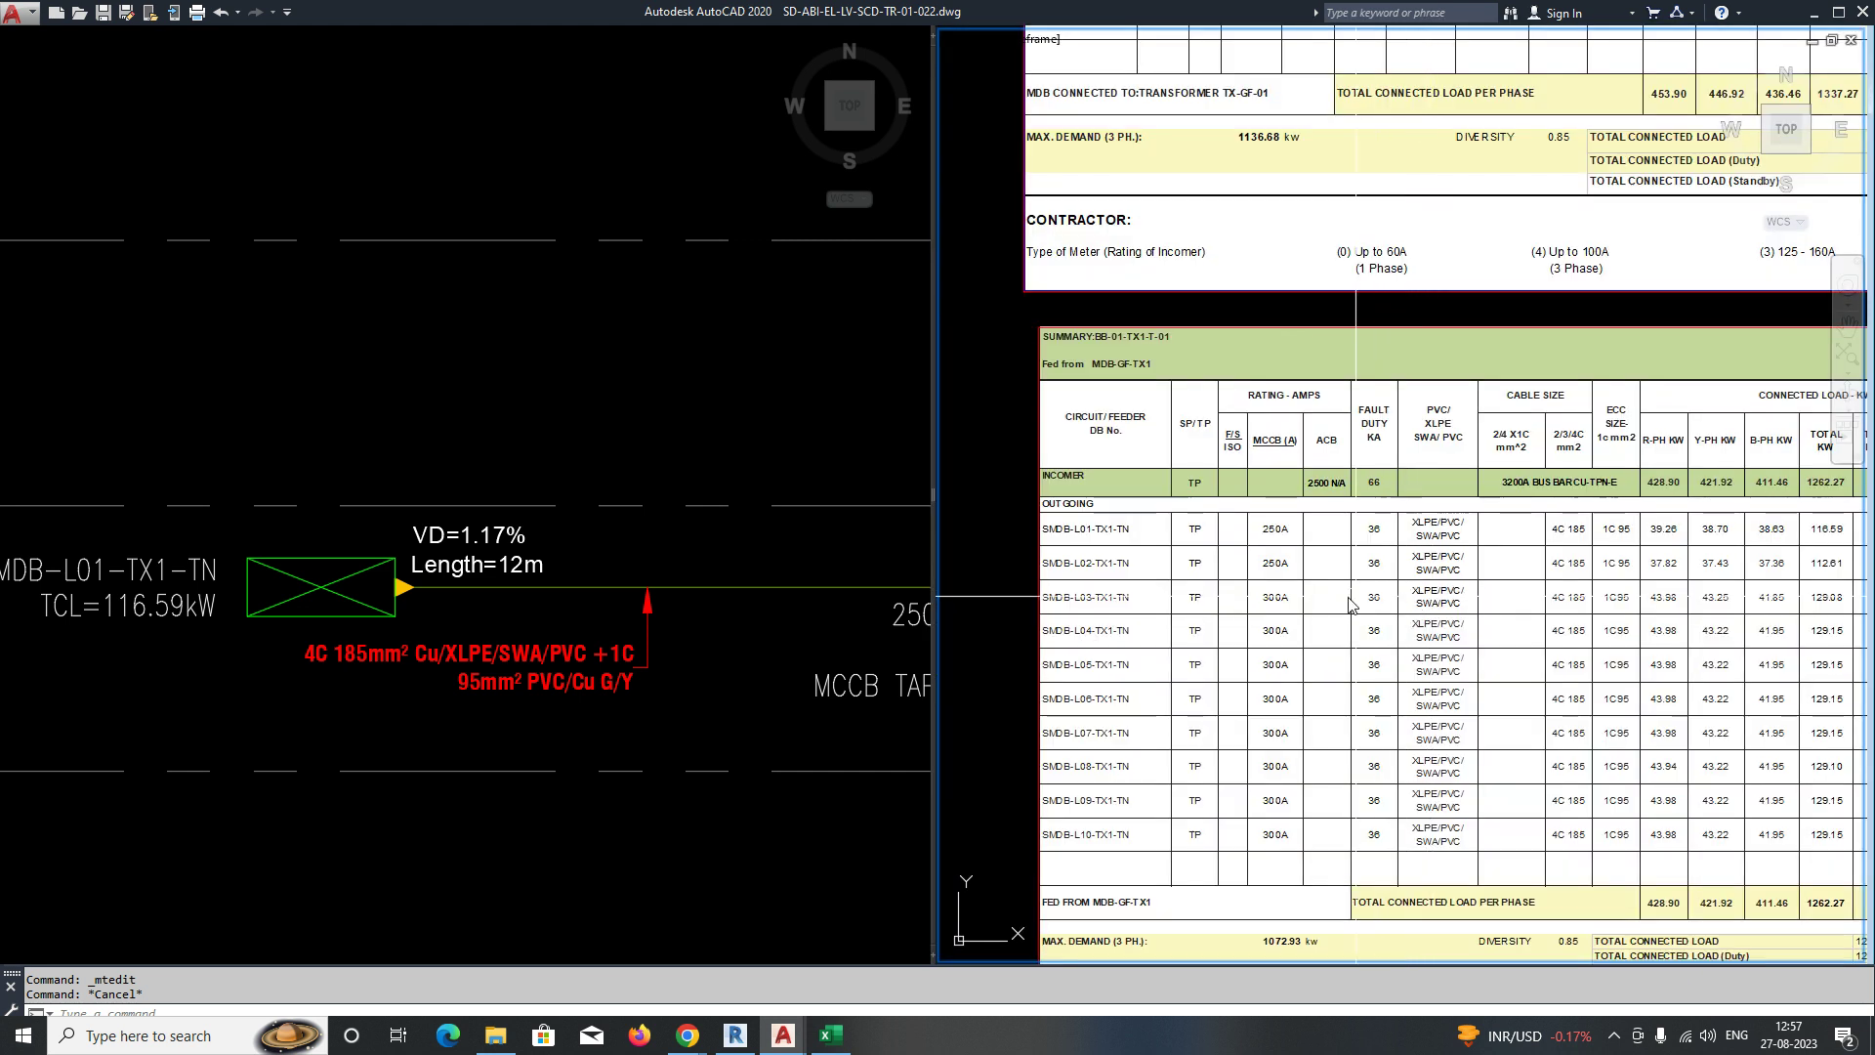
{"action": "scroll", "coordinate": [1312, 539], "scroll_direction": "up", "scroll_amount": 2}
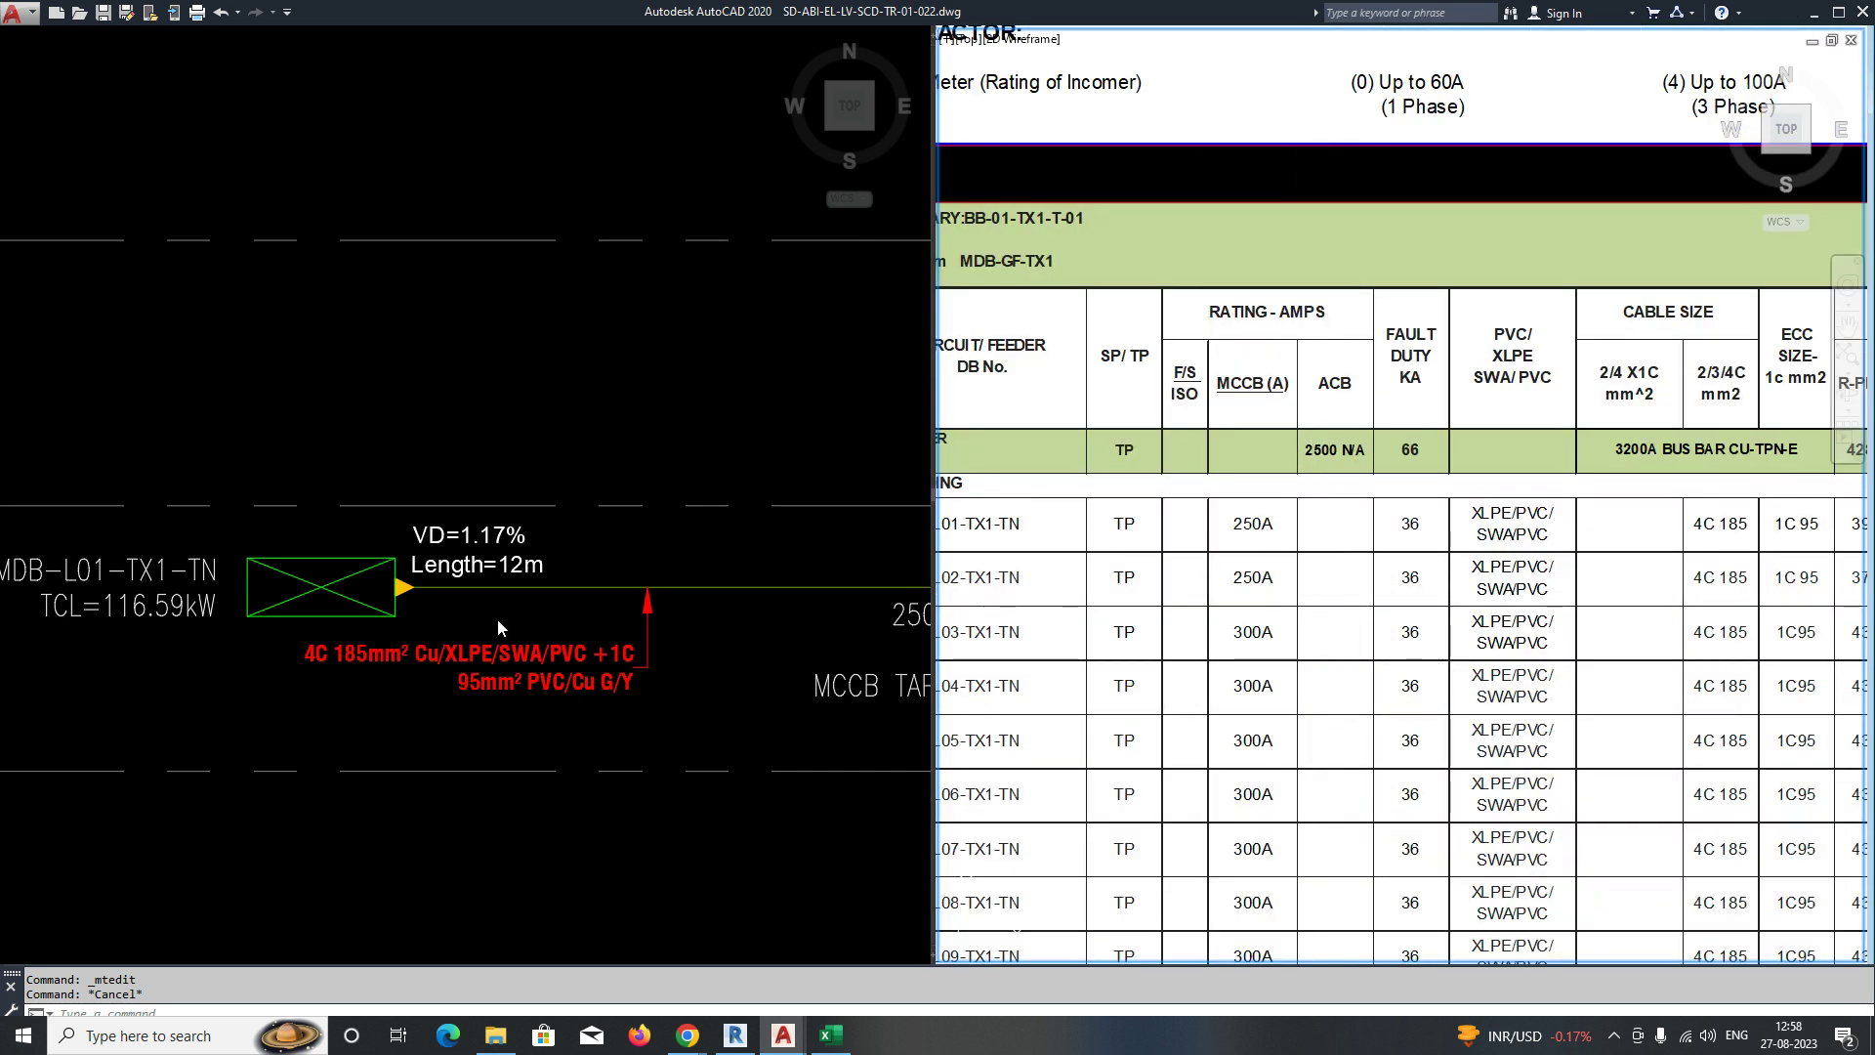
{"action": "left_click", "coordinate": [497, 625]}
{"action": "scroll", "coordinate": [478, 635], "scroll_direction": "down", "scroll_amount": 4}
{"action": "scroll", "coordinate": [656, 640], "scroll_direction": "up", "scroll_amount": 6}
{"action": "middle_click_drag", "start_coordinate": [721, 627], "coordinate": [606, 586]}
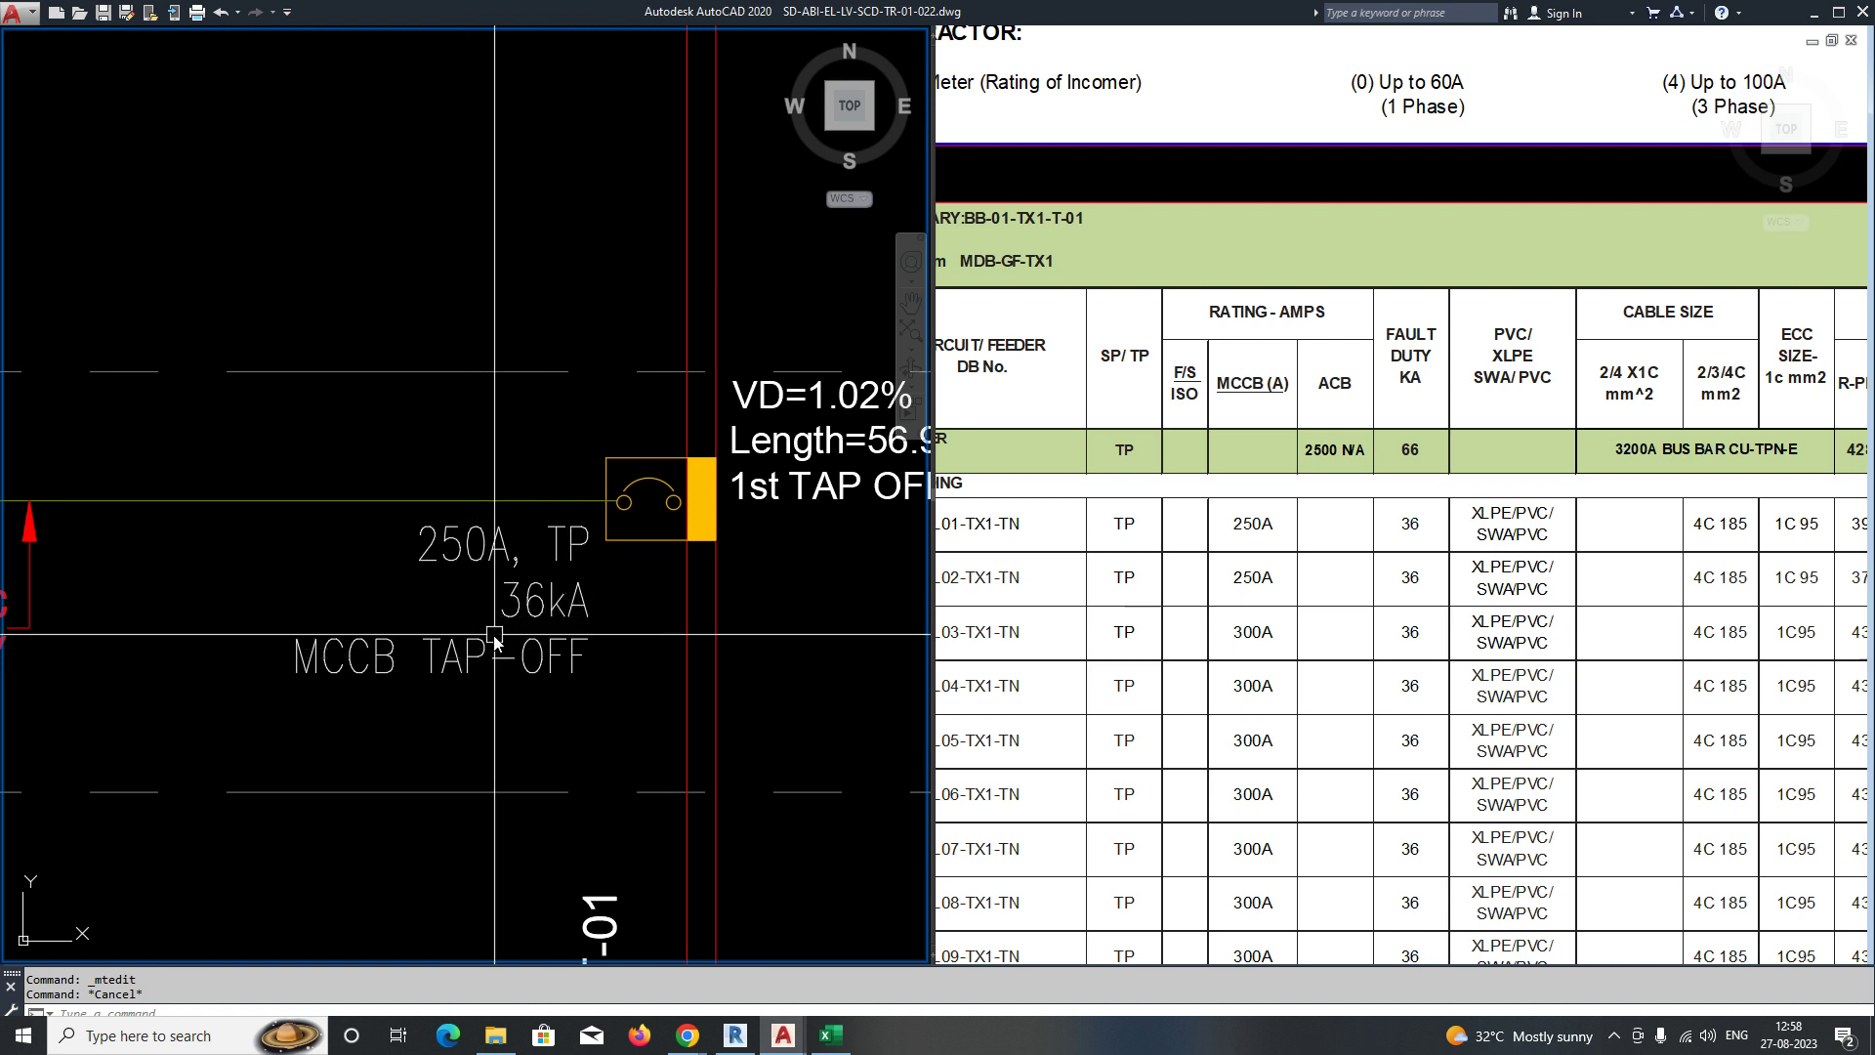
Move the voltage drop, length and 1st TAP OFF note slightly downward beside the L01 tap-off unit.
{"action": "scroll", "coordinate": [459, 684], "scroll_direction": "down", "scroll_amount": 2}
{"action": "middle_click_drag", "start_coordinate": [709, 635], "coordinate": [578, 657]}
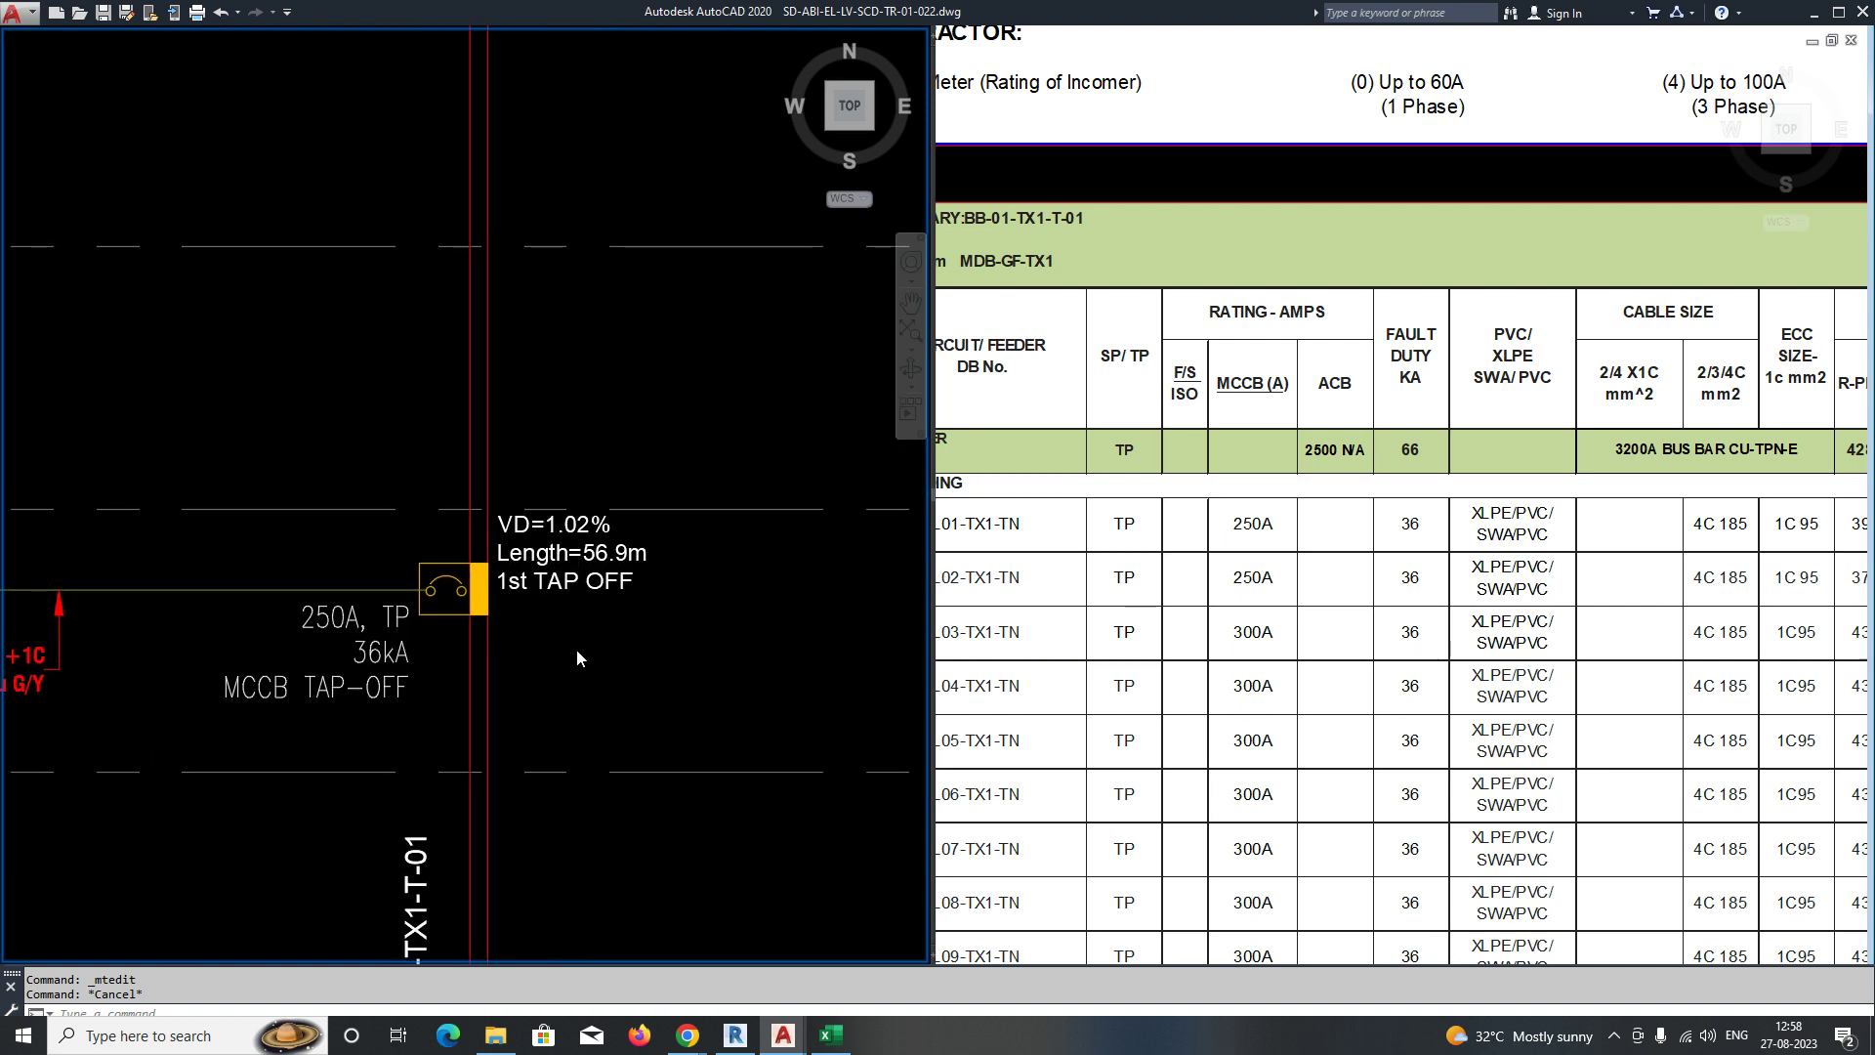
{"action": "scroll", "coordinate": [564, 557], "scroll_direction": "up", "scroll_amount": 2}
{"action": "type", "text": "m"}
{"action": "key", "text": "space"}
{"action": "left_click", "coordinate": [722, 533]}
{"action": "left_click", "coordinate": [652, 613]}
{"action": "key", "text": "space"}
{"action": "left_click", "coordinate": [731, 646]}
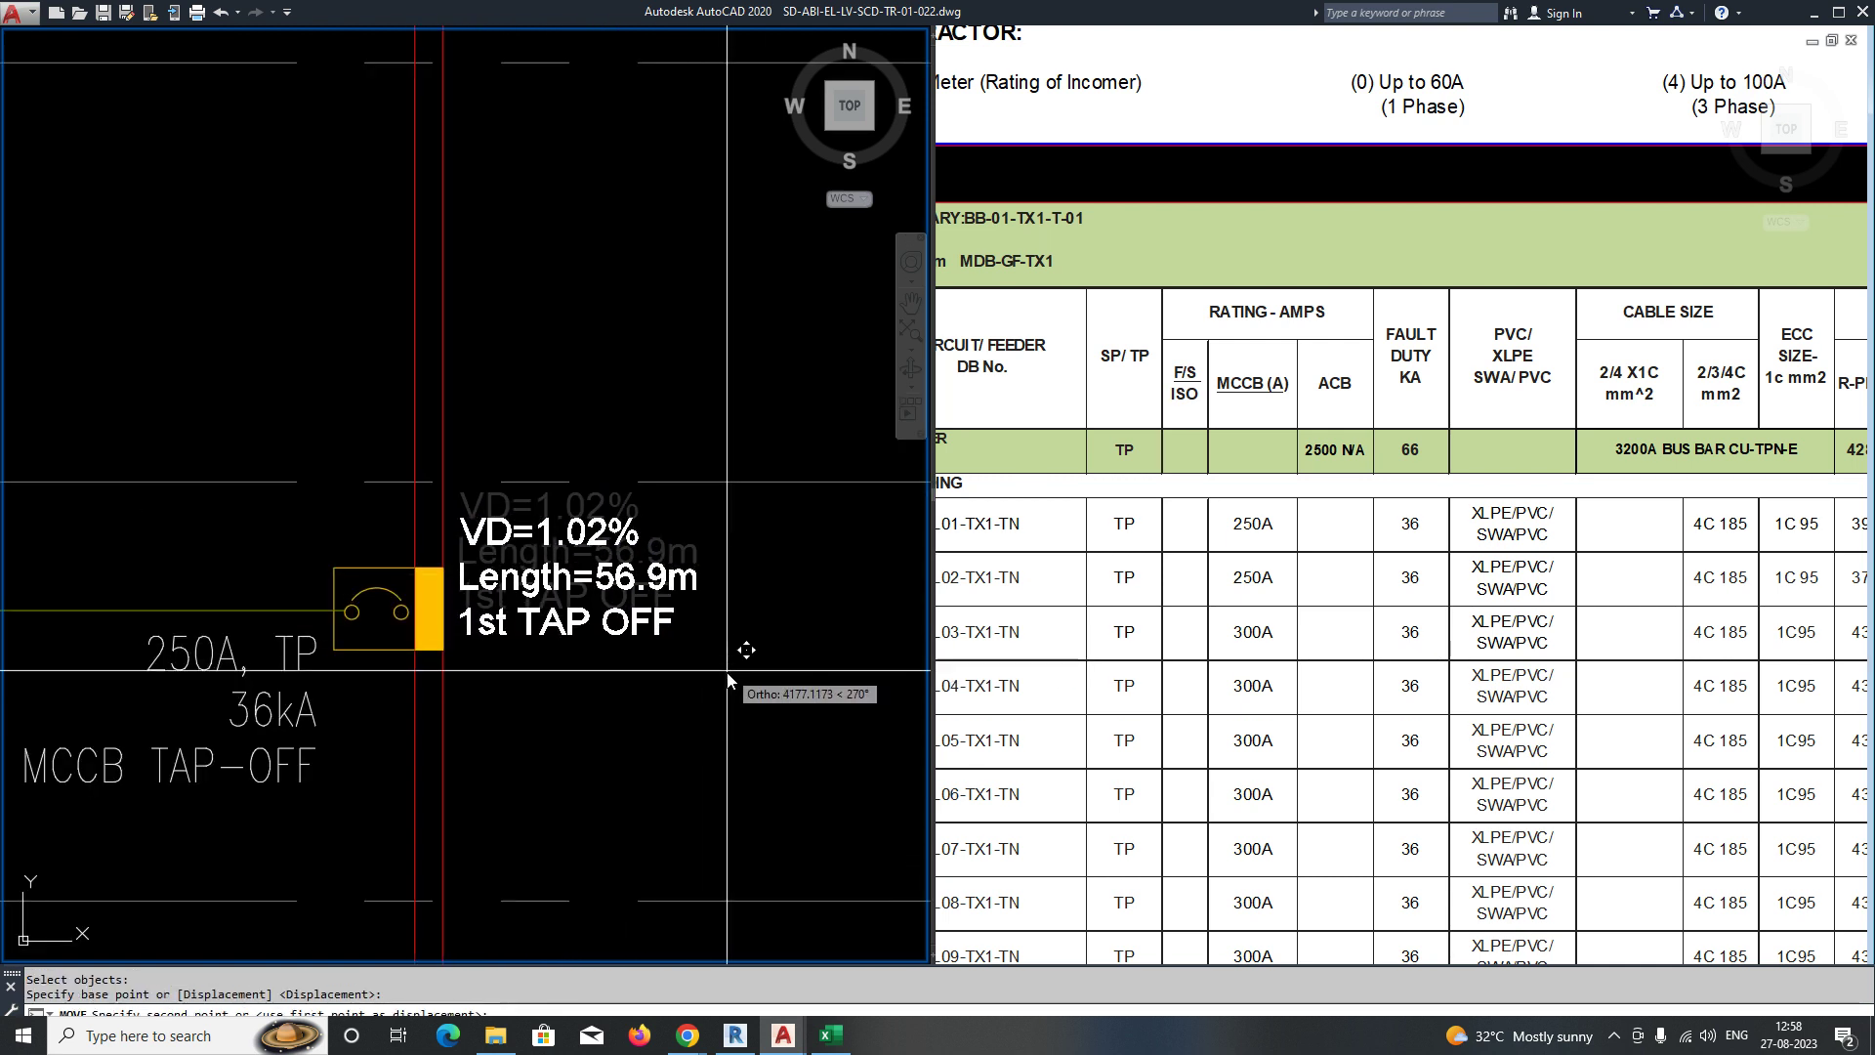
{"action": "left_click", "coordinate": [730, 691]}
{"action": "key", "text": "space"}
{"action": "left_click", "coordinate": [715, 701]}
{"action": "scroll", "coordinate": [723, 694], "scroll_direction": "down", "scroll_amount": 7}
{"action": "key", "text": "Escape"}
Try to copy the L01 tap-off branch with its annotations to the floor directly above.
{"action": "type", "text": "CO"}
{"action": "key", "text": "Return"}
{"action": "left_click", "coordinate": [189, 510]}
{"action": "left_click", "coordinate": [792, 696]}
{"action": "key", "text": "Return"}
{"action": "left_click", "coordinate": [794, 655]}
{"action": "left_click", "coordinate": [796, 553]}
{"action": "key", "text": "Escape"}
Erase the trial copy of the tap-off branch above the L01 branch.
{"action": "type", "text": "M"}
{"action": "key", "text": "Return"}
{"action": "left_click", "coordinate": [219, 536]}
{"action": "left_click", "coordinate": [770, 654]}
{"action": "key", "text": "Return"}
{"action": "scroll", "coordinate": [759, 630], "scroll_direction": "up", "scroll_amount": 2}
{"action": "key", "text": "Escape"}
{"action": "type", "text": "E"}
{"action": "key", "text": "Return"}
{"action": "scroll", "coordinate": [795, 646], "scroll_direction": "down", "scroll_amount": 3}
{"action": "left_click", "coordinate": [452, 470]}
{"action": "left_click", "coordinate": [833, 573]}
{"action": "key", "text": "Return"}
{"action": "key", "text": "Escape"}
Copy the complete L01 tap-off branch onto each successive floor line above it along the busbar riser.
{"action": "middle_click_drag", "start_coordinate": [593, 582], "coordinate": [553, 500]}
{"action": "type", "text": "CO"}
{"action": "key", "text": "Return"}
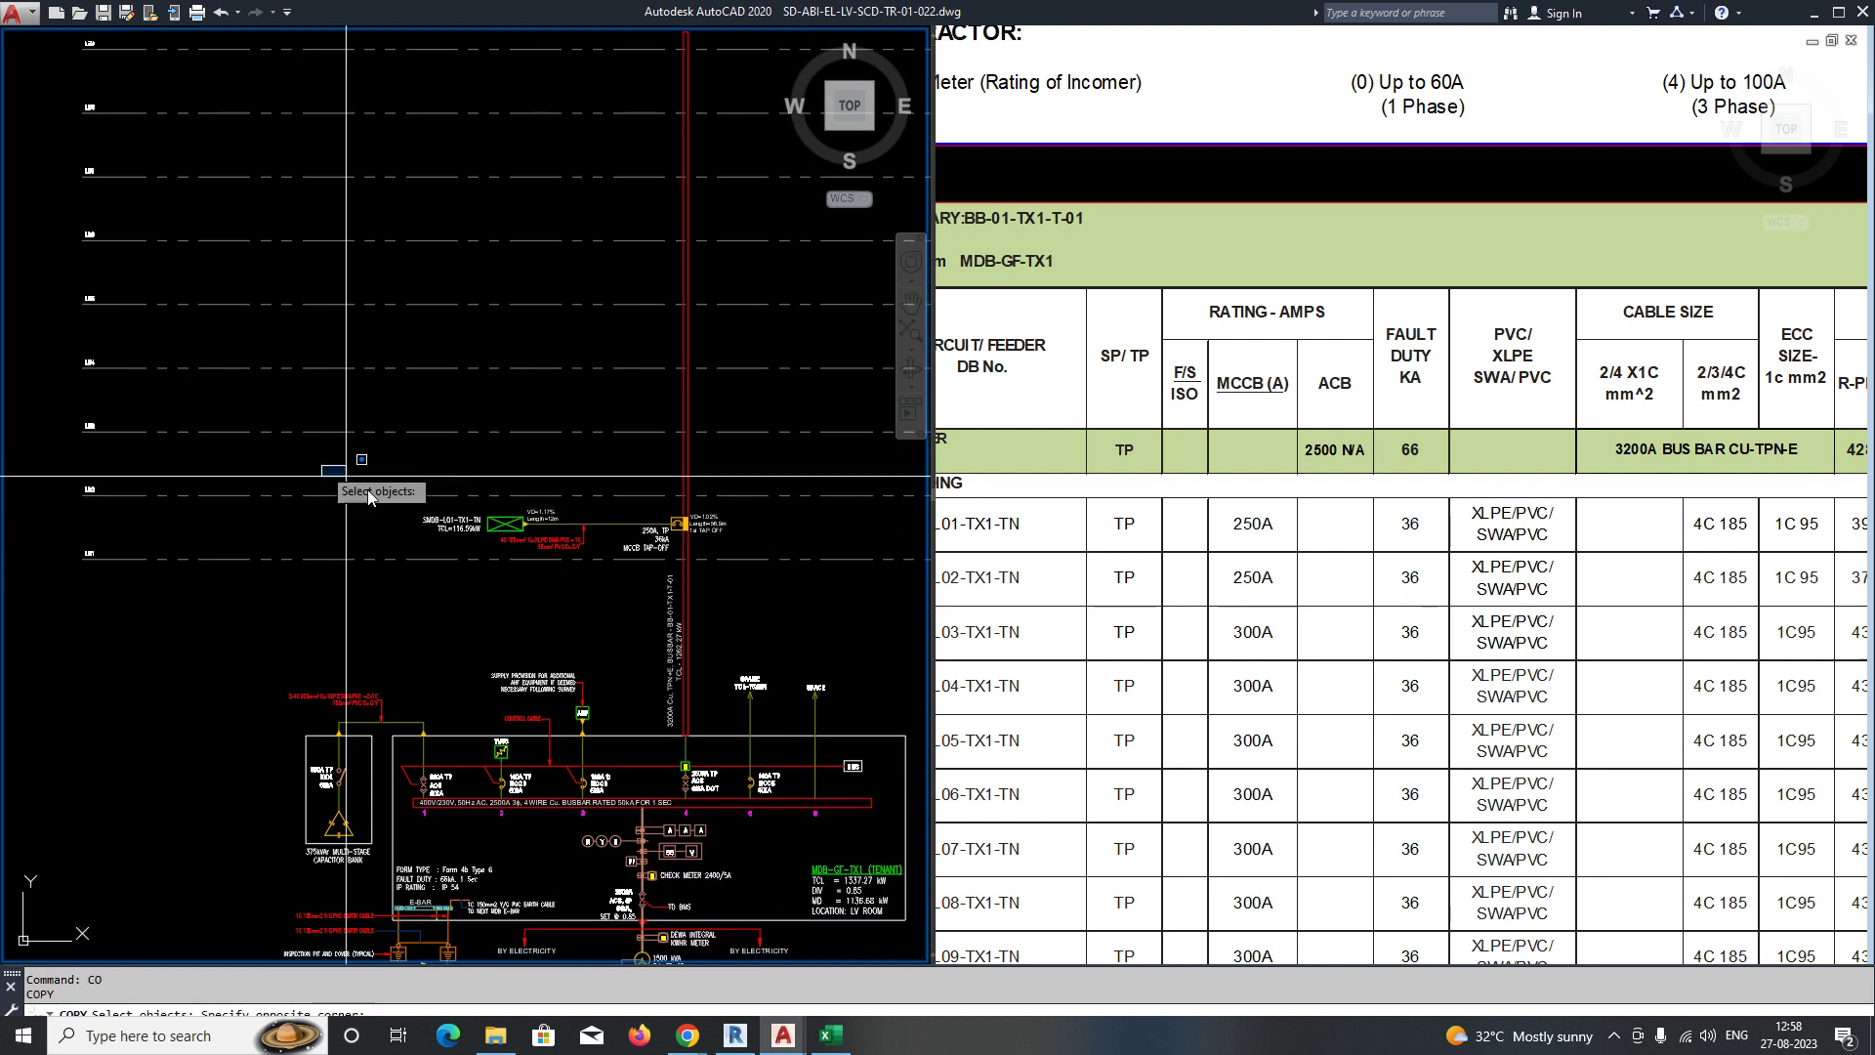
{"action": "left_click", "coordinate": [347, 473]}
{"action": "left_click", "coordinate": [829, 593]}
{"action": "key", "text": "Return"}
{"action": "left_click", "coordinate": [352, 560]}
{"action": "left_click", "coordinate": [352, 494]}
{"action": "left_click", "coordinate": [352, 431]}
{"action": "left_click", "coordinate": [351, 368]}
{"action": "left_click", "coordinate": [361, 304]}
{"action": "middle_click_drag", "start_coordinate": [371, 335], "coordinate": [377, 519]}
{"action": "left_click", "coordinate": [359, 424]}
{"action": "left_click", "coordinate": [360, 402]}
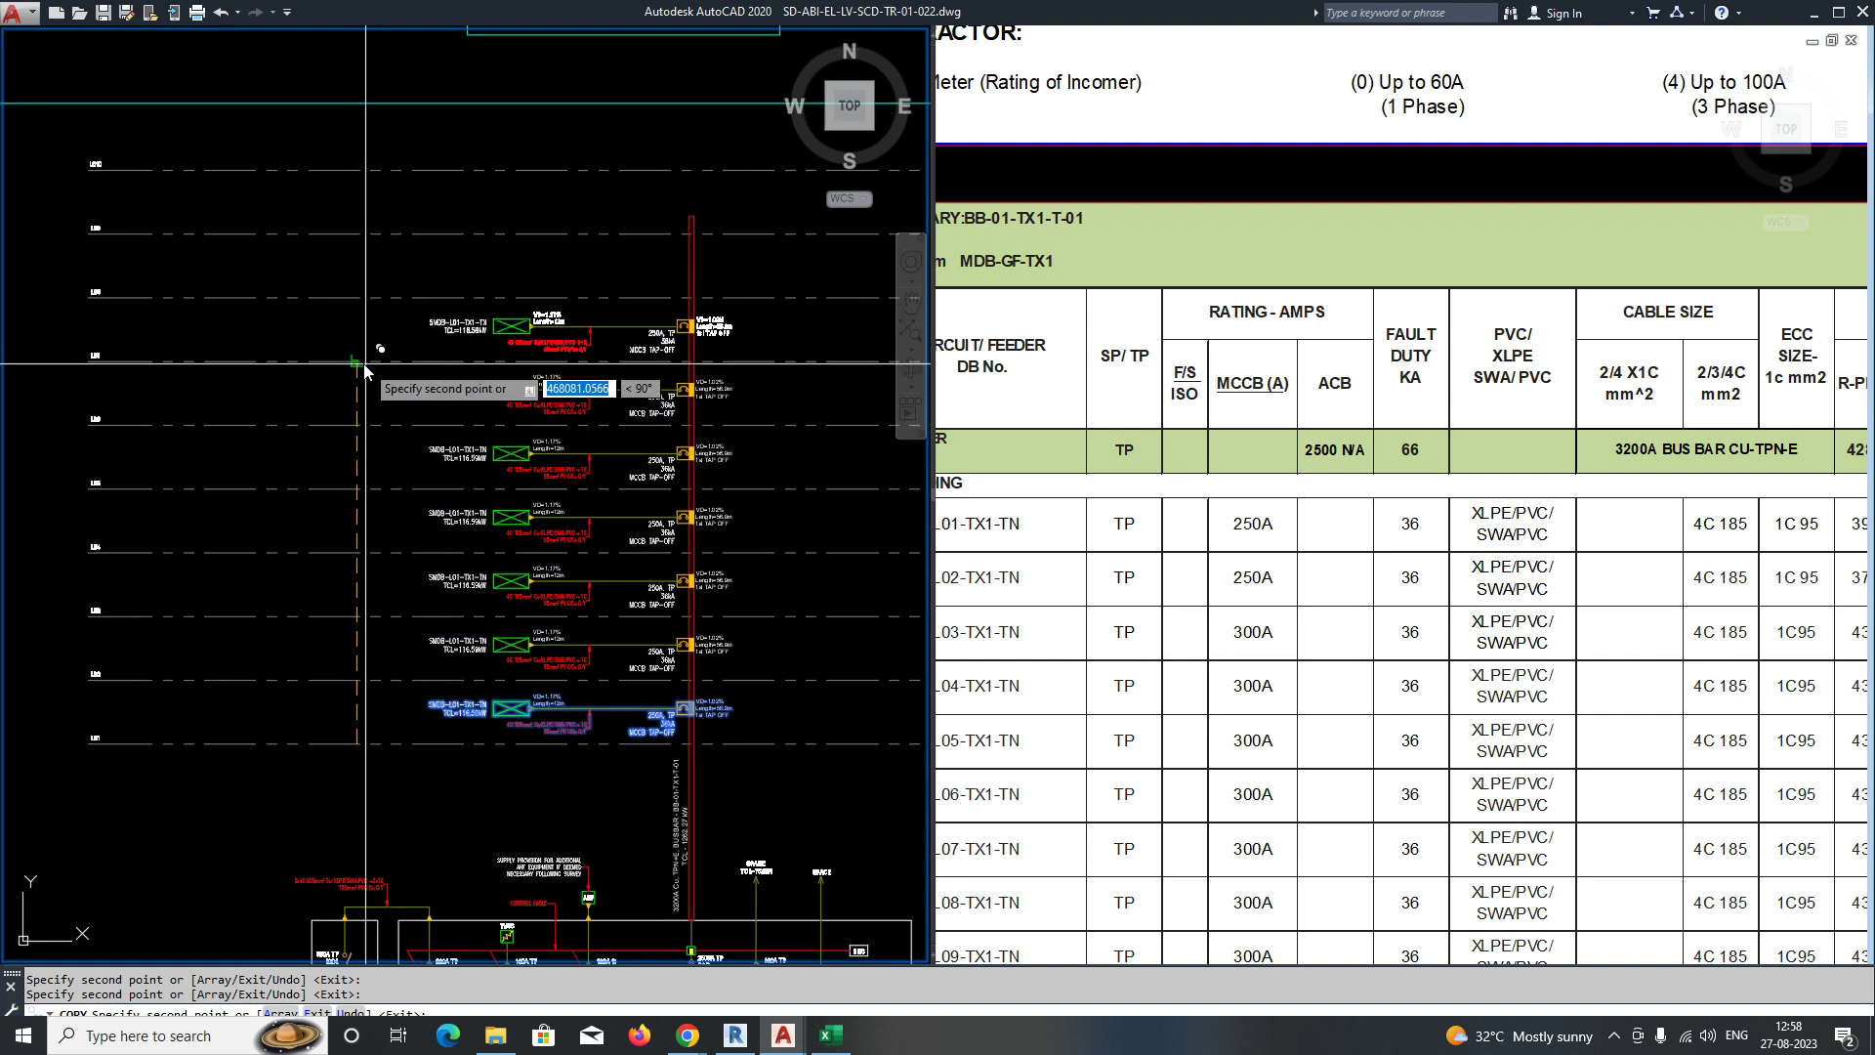
{"action": "left_click", "coordinate": [357, 340]}
{"action": "left_click", "coordinate": [356, 296]}
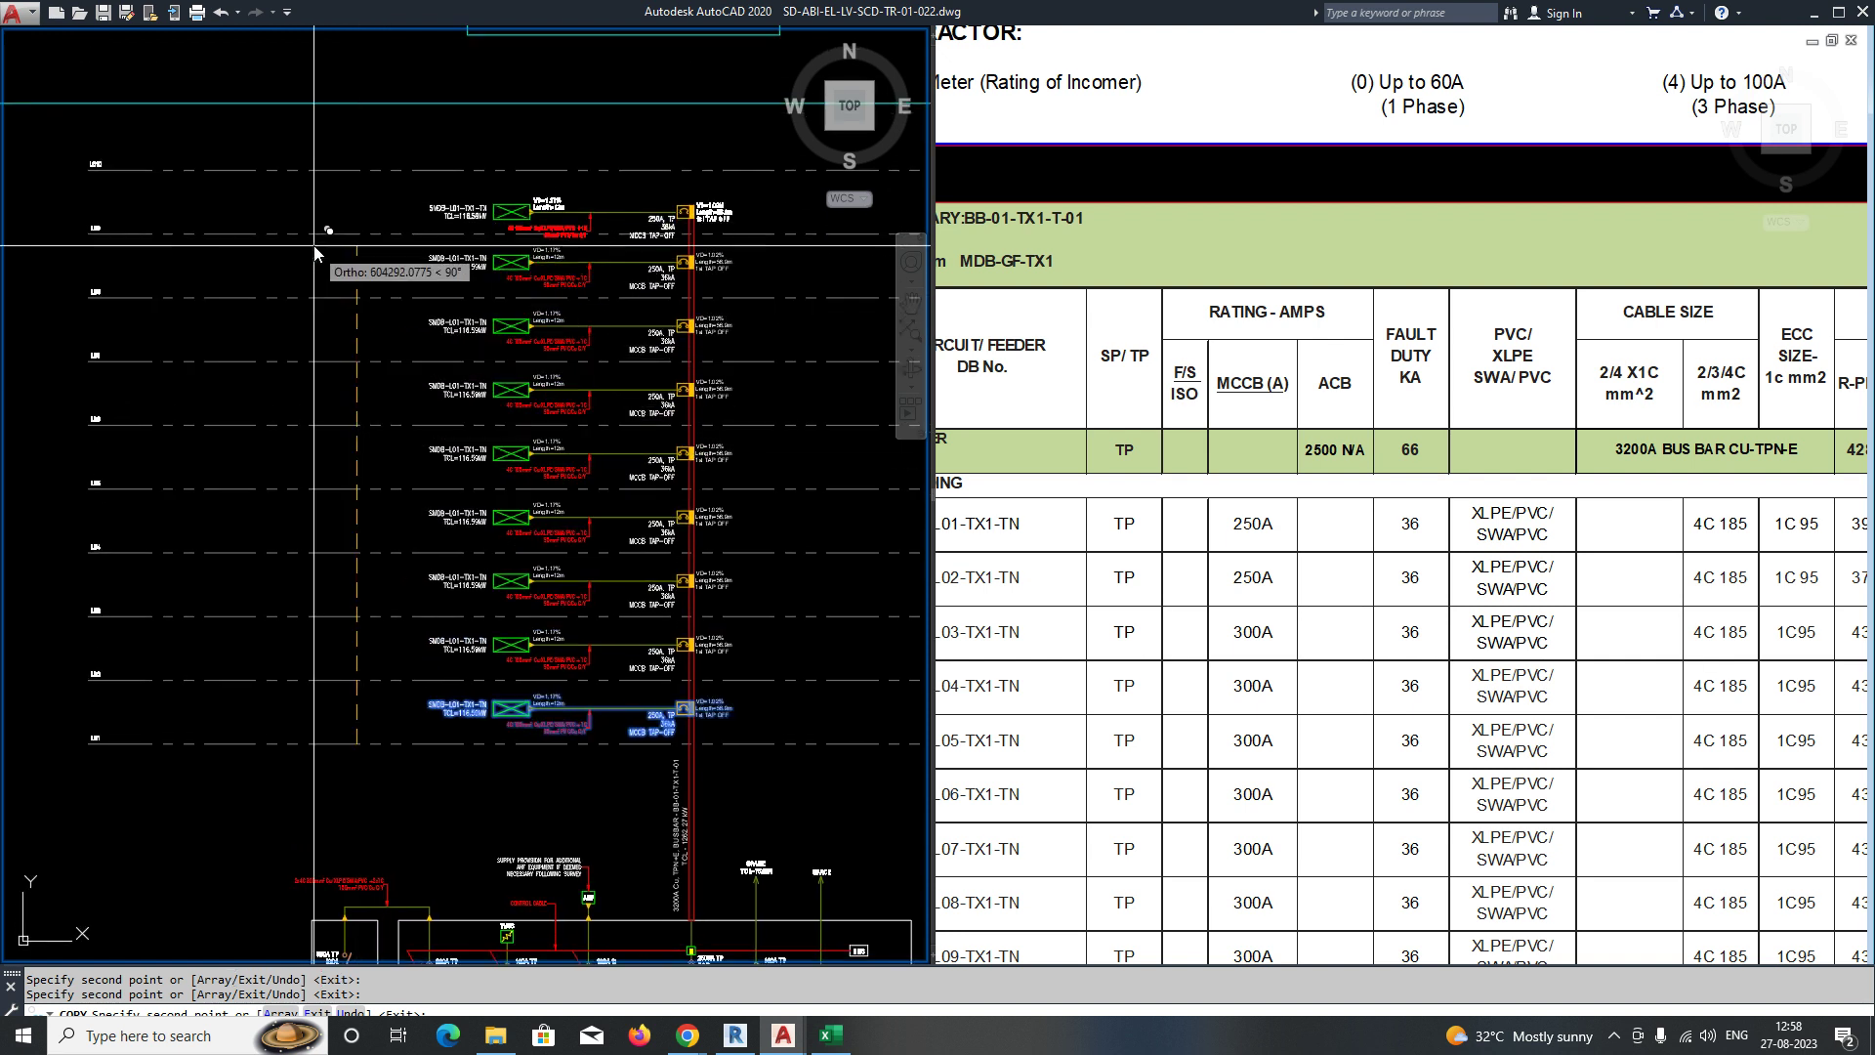
{"action": "left_click", "coordinate": [356, 233]}
{"action": "key", "text": "Escape"}
Stretch the busbar riser's upper end upward to just past the uppermost tap-off unit.
{"action": "key", "text": "Escape"}
{"action": "scroll", "coordinate": [736, 224], "scroll_direction": "up", "scroll_amount": 2}
{"action": "middle_click_drag", "start_coordinate": [737, 225], "coordinate": [594, 460]}
{"action": "scroll", "coordinate": [631, 337], "scroll_direction": "up", "scroll_amount": 6}
{"action": "type", "text": "s"}
{"action": "key", "text": "space"}
{"action": "left_click", "coordinate": [629, 383]}
{"action": "left_click", "coordinate": [720, 324]}
{"action": "key", "text": "space"}
{"action": "scroll", "coordinate": [640, 419], "scroll_direction": "down", "scroll_amount": 2}
{"action": "scroll", "coordinate": [723, 389], "scroll_direction": "down", "scroll_amount": 2}
{"action": "left_click", "coordinate": [752, 440]}
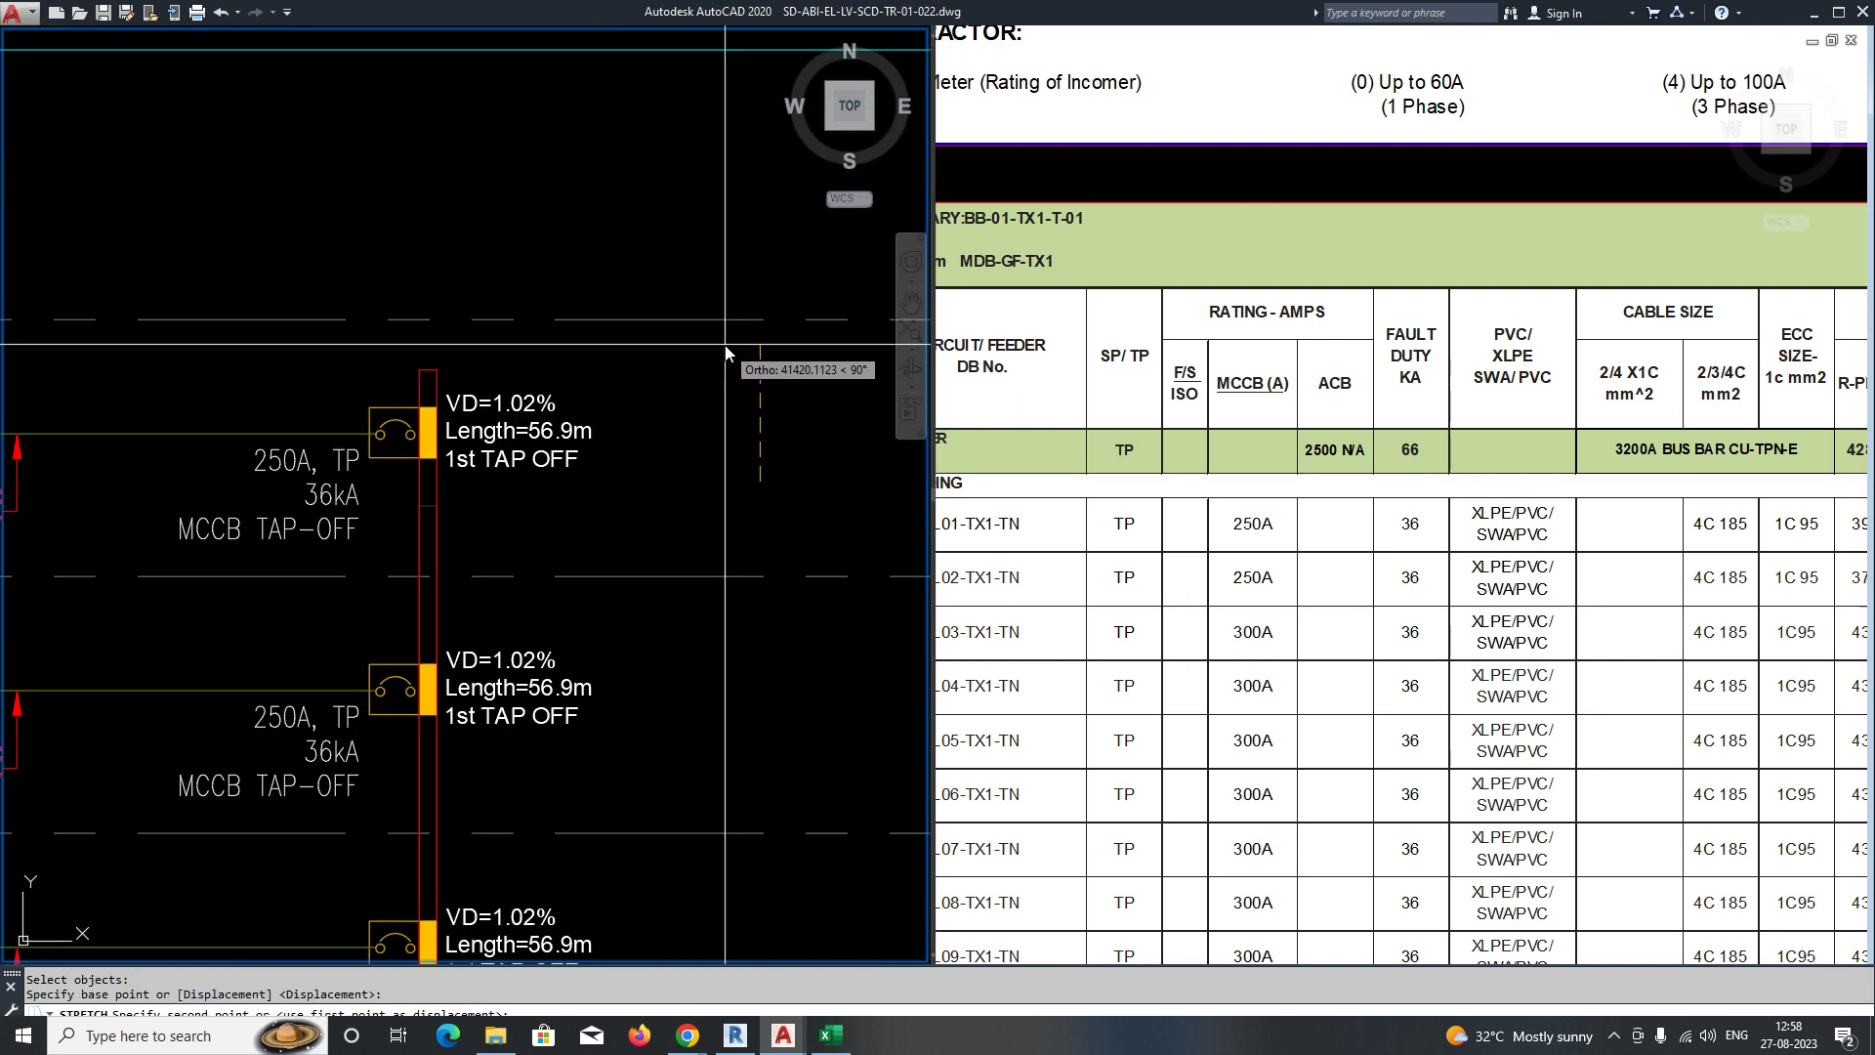
{"action": "key", "text": "Escape"}
Change the board label on the second branch from the bottom of the riser to SMDB-L02-TX1-TN.
{"action": "scroll", "coordinate": [595, 405], "scroll_direction": "down", "scroll_amount": 5}
{"action": "scroll", "coordinate": [594, 405], "scroll_direction": "up", "scroll_amount": 5}
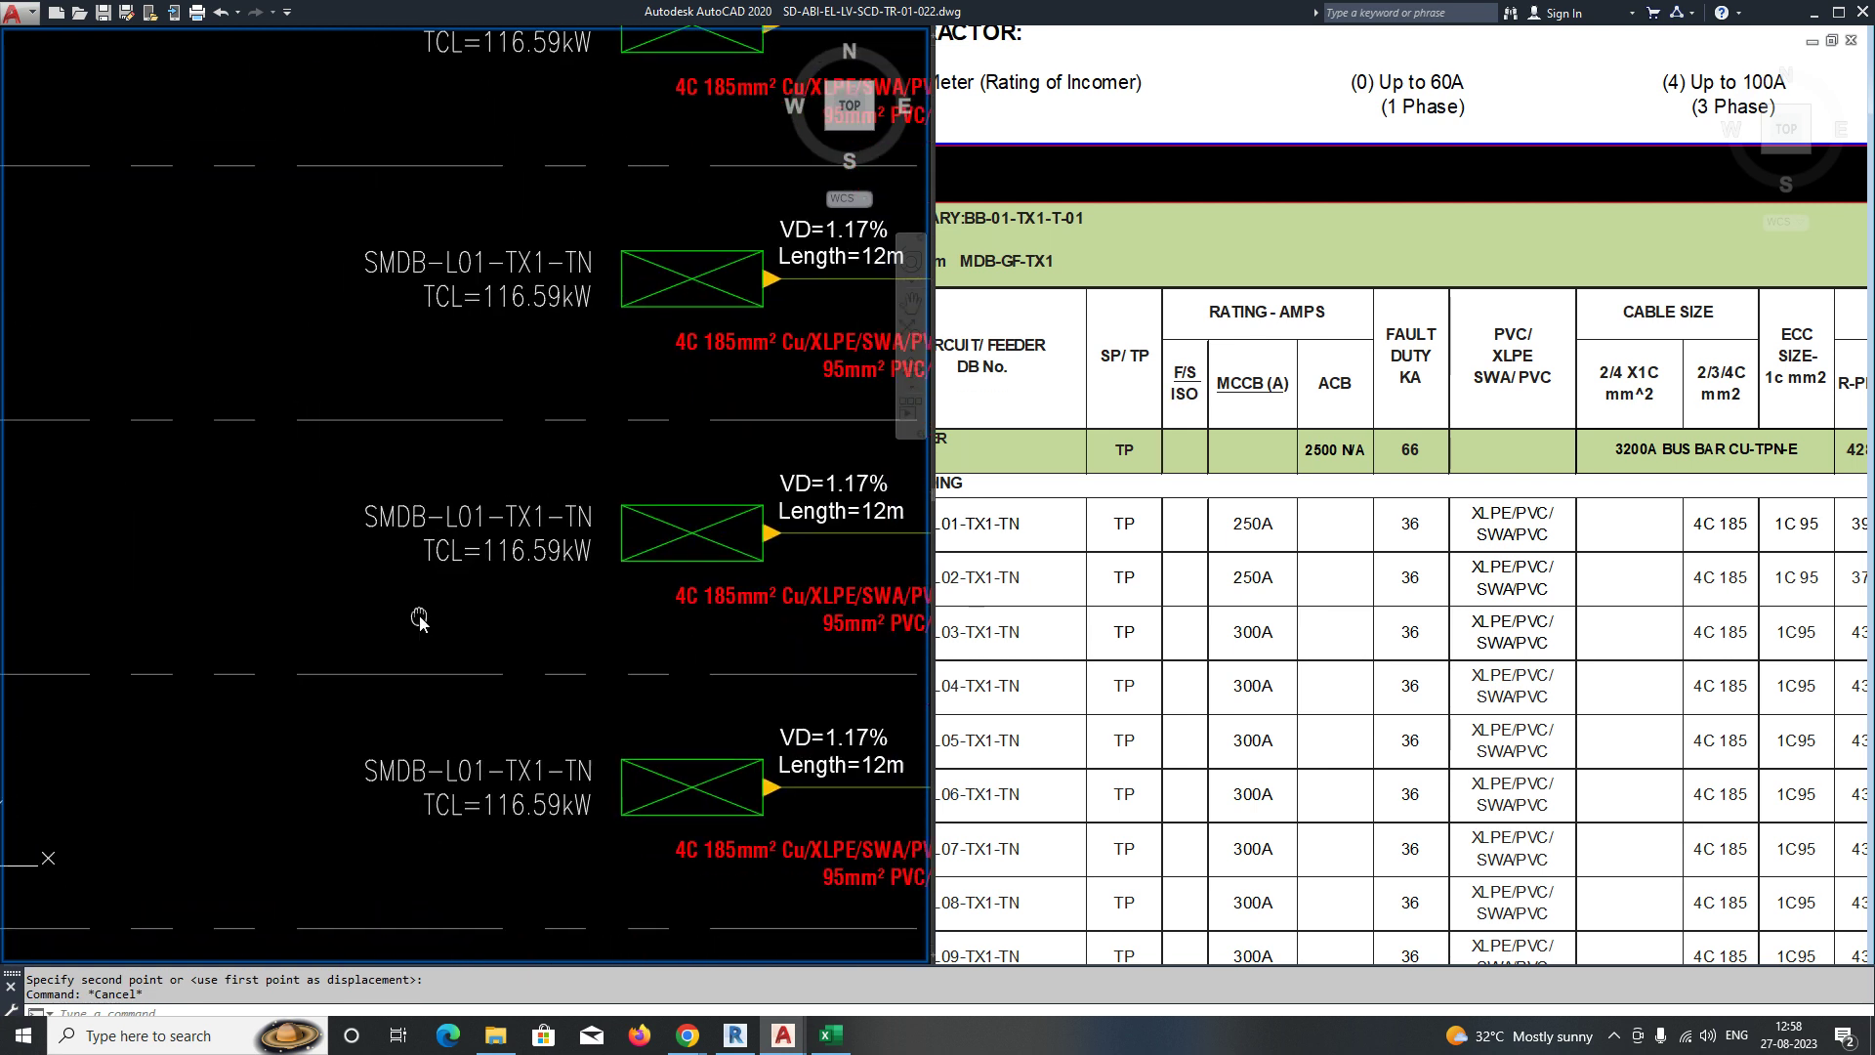
{"action": "left_click", "coordinate": [1179, 610]}
{"action": "middle_click_drag", "start_coordinate": [1180, 611], "coordinate": [1298, 576]}
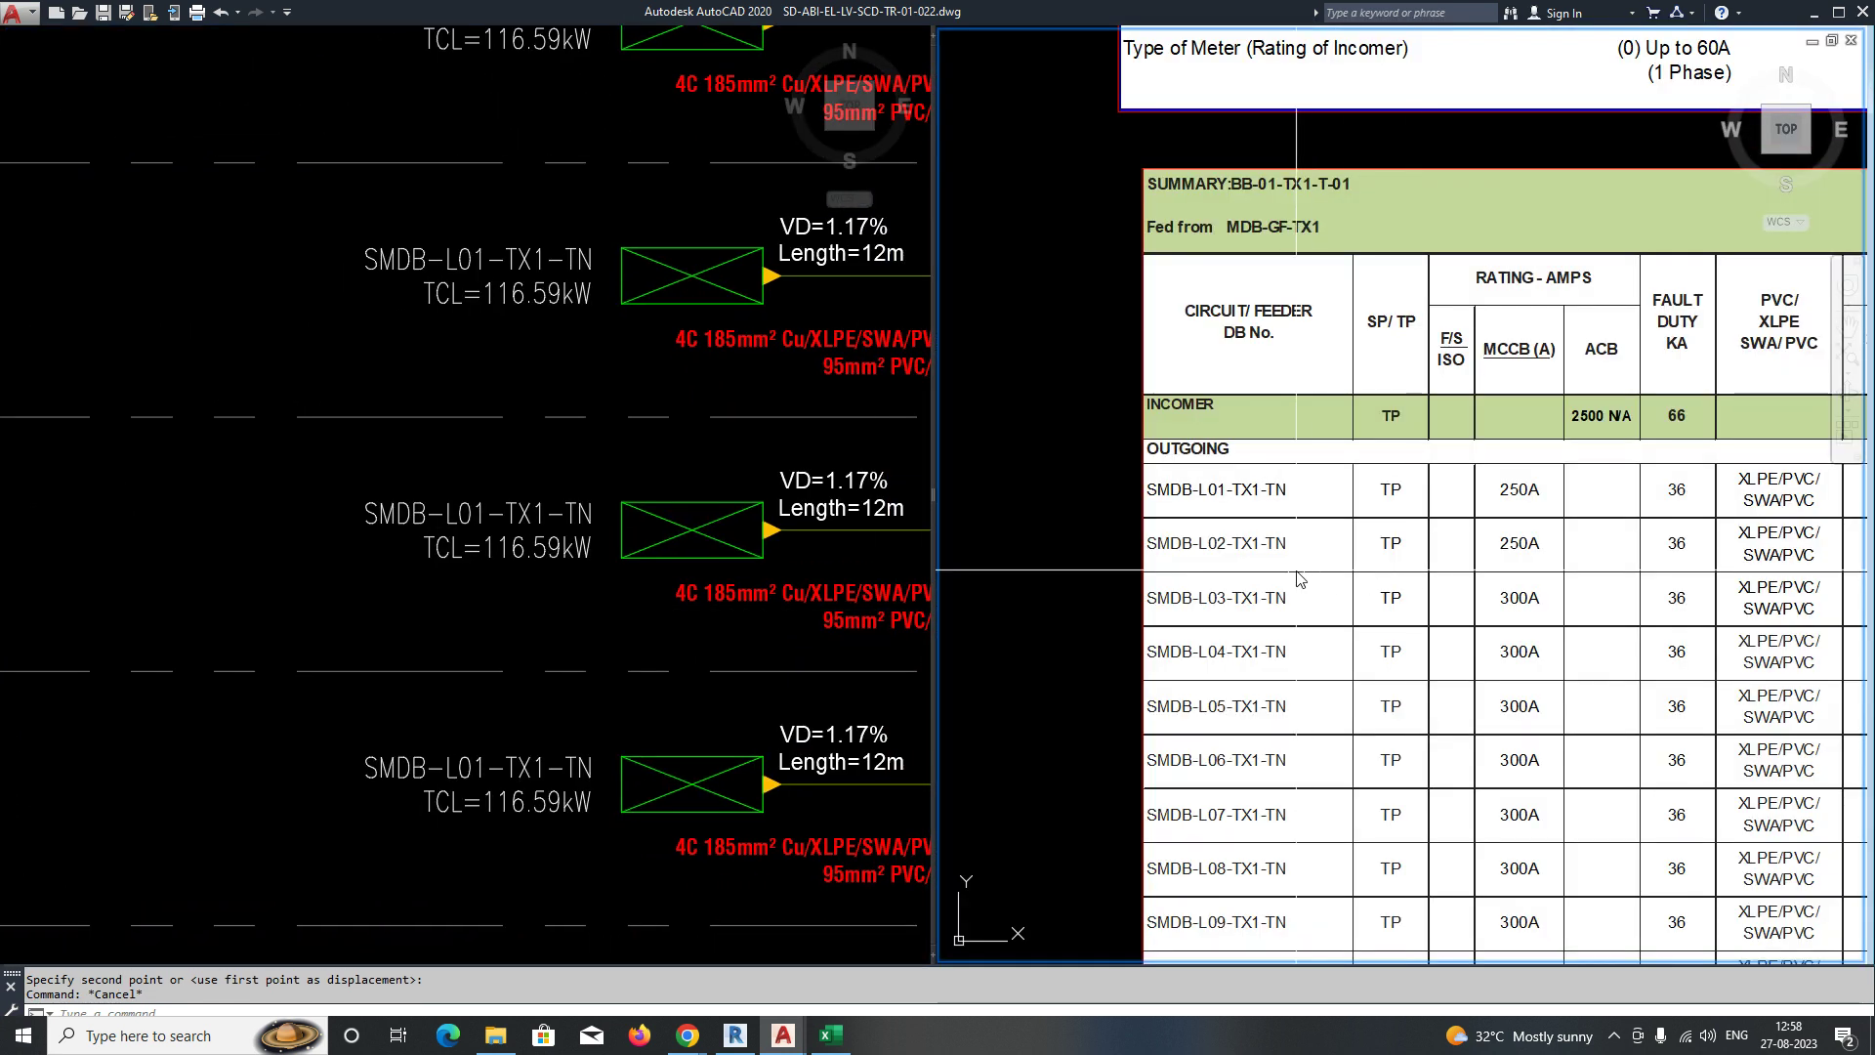
{"action": "left_click", "coordinate": [419, 674]}
{"action": "scroll", "coordinate": [494, 488], "scroll_direction": "up", "scroll_amount": 4}
{"action": "double_click", "coordinate": [427, 566]}
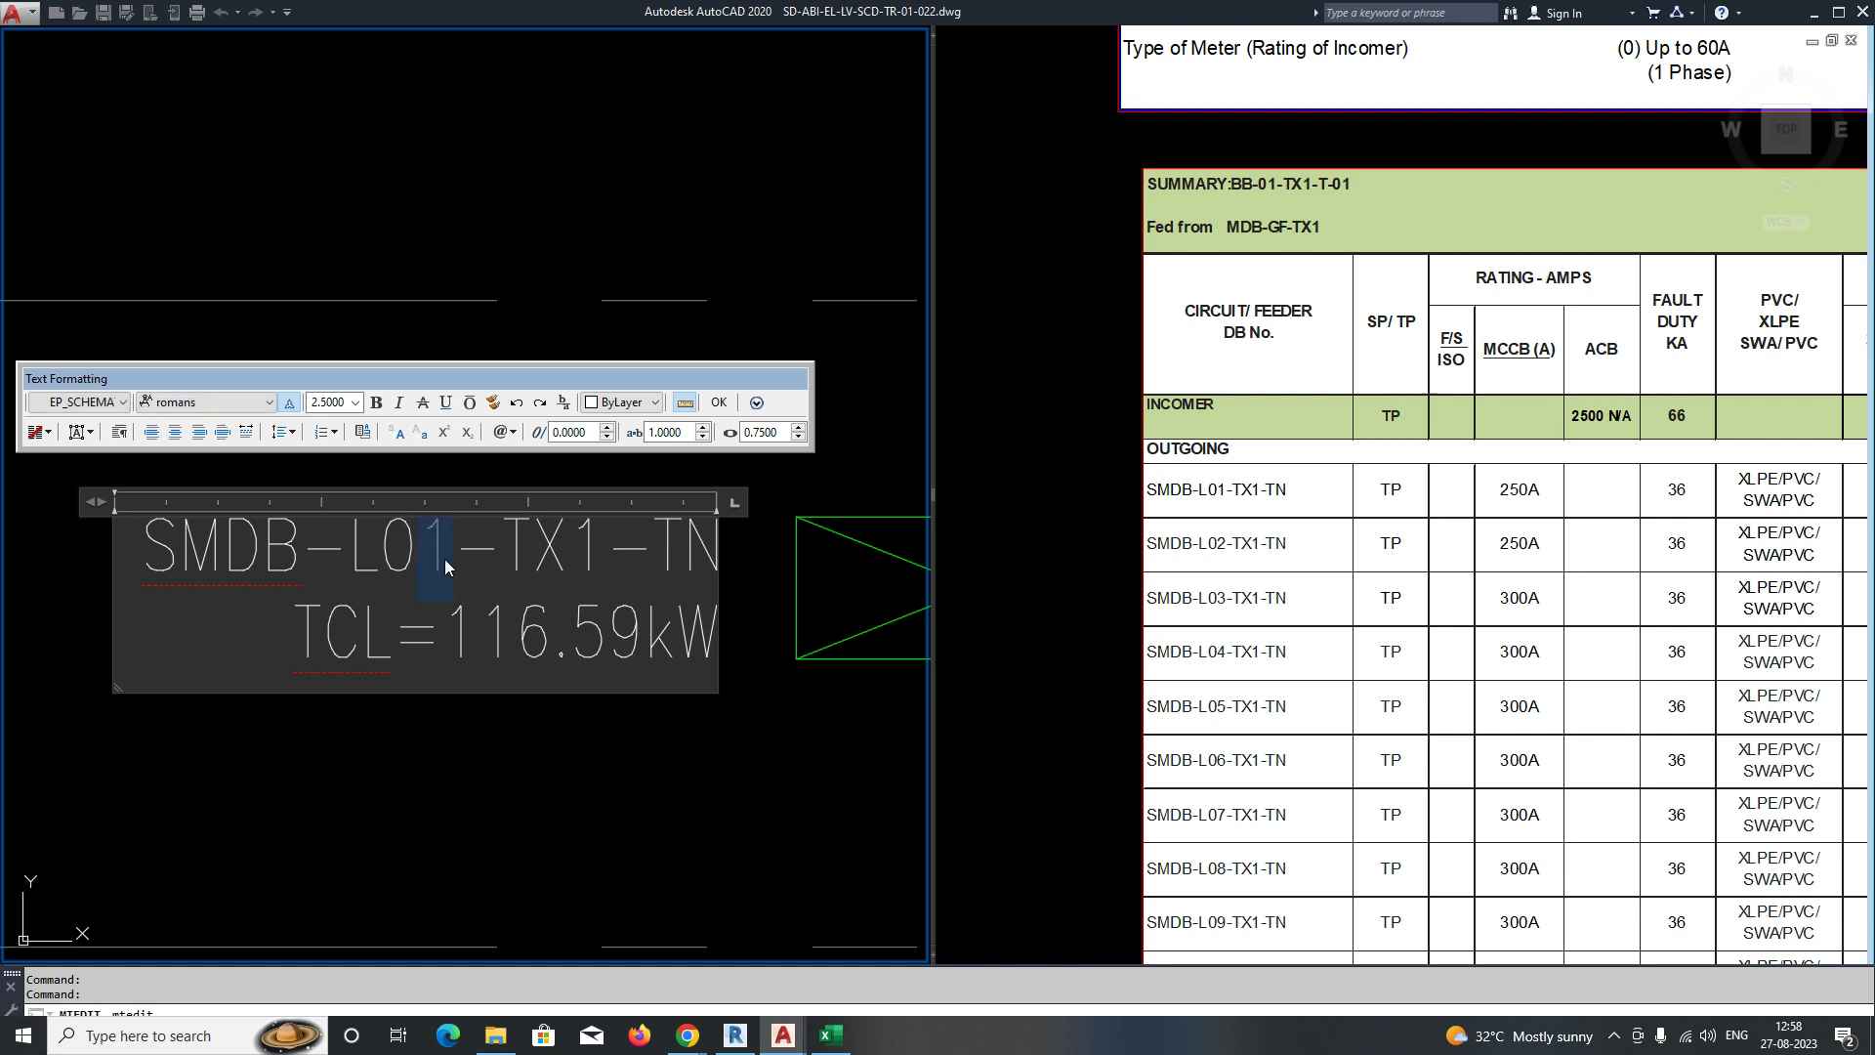
{"action": "type", "text": "2"}
{"action": "left_click", "coordinate": [588, 785]}
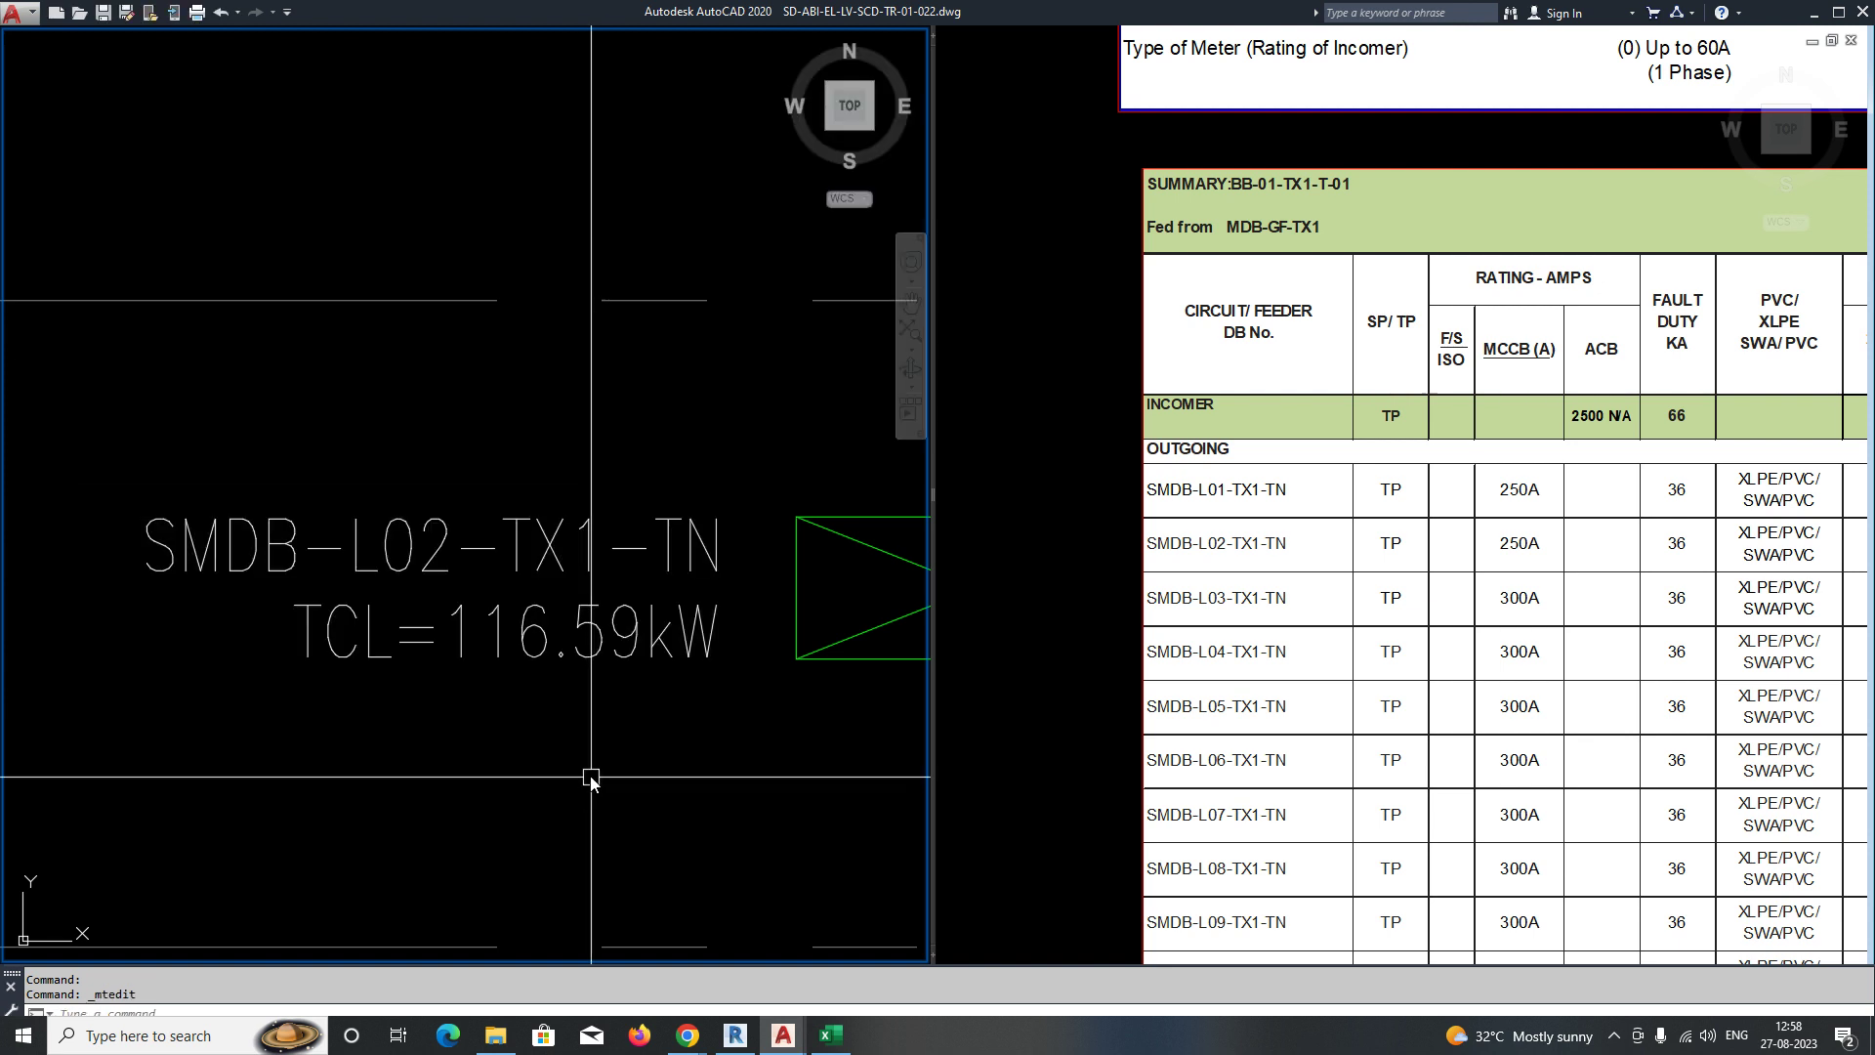
Check the L02 branch's MCCB rating and cable size against its row in the busbar schedule.
{"action": "middle_click_drag", "start_coordinate": [586, 774], "coordinate": [466, 670]}
{"action": "scroll", "coordinate": [488, 680], "scroll_direction": "down", "scroll_amount": 4}
{"action": "middle_click_drag", "start_coordinate": [611, 683], "coordinate": [273, 589]}
{"action": "middle_click_drag", "start_coordinate": [744, 611], "coordinate": [597, 586]}
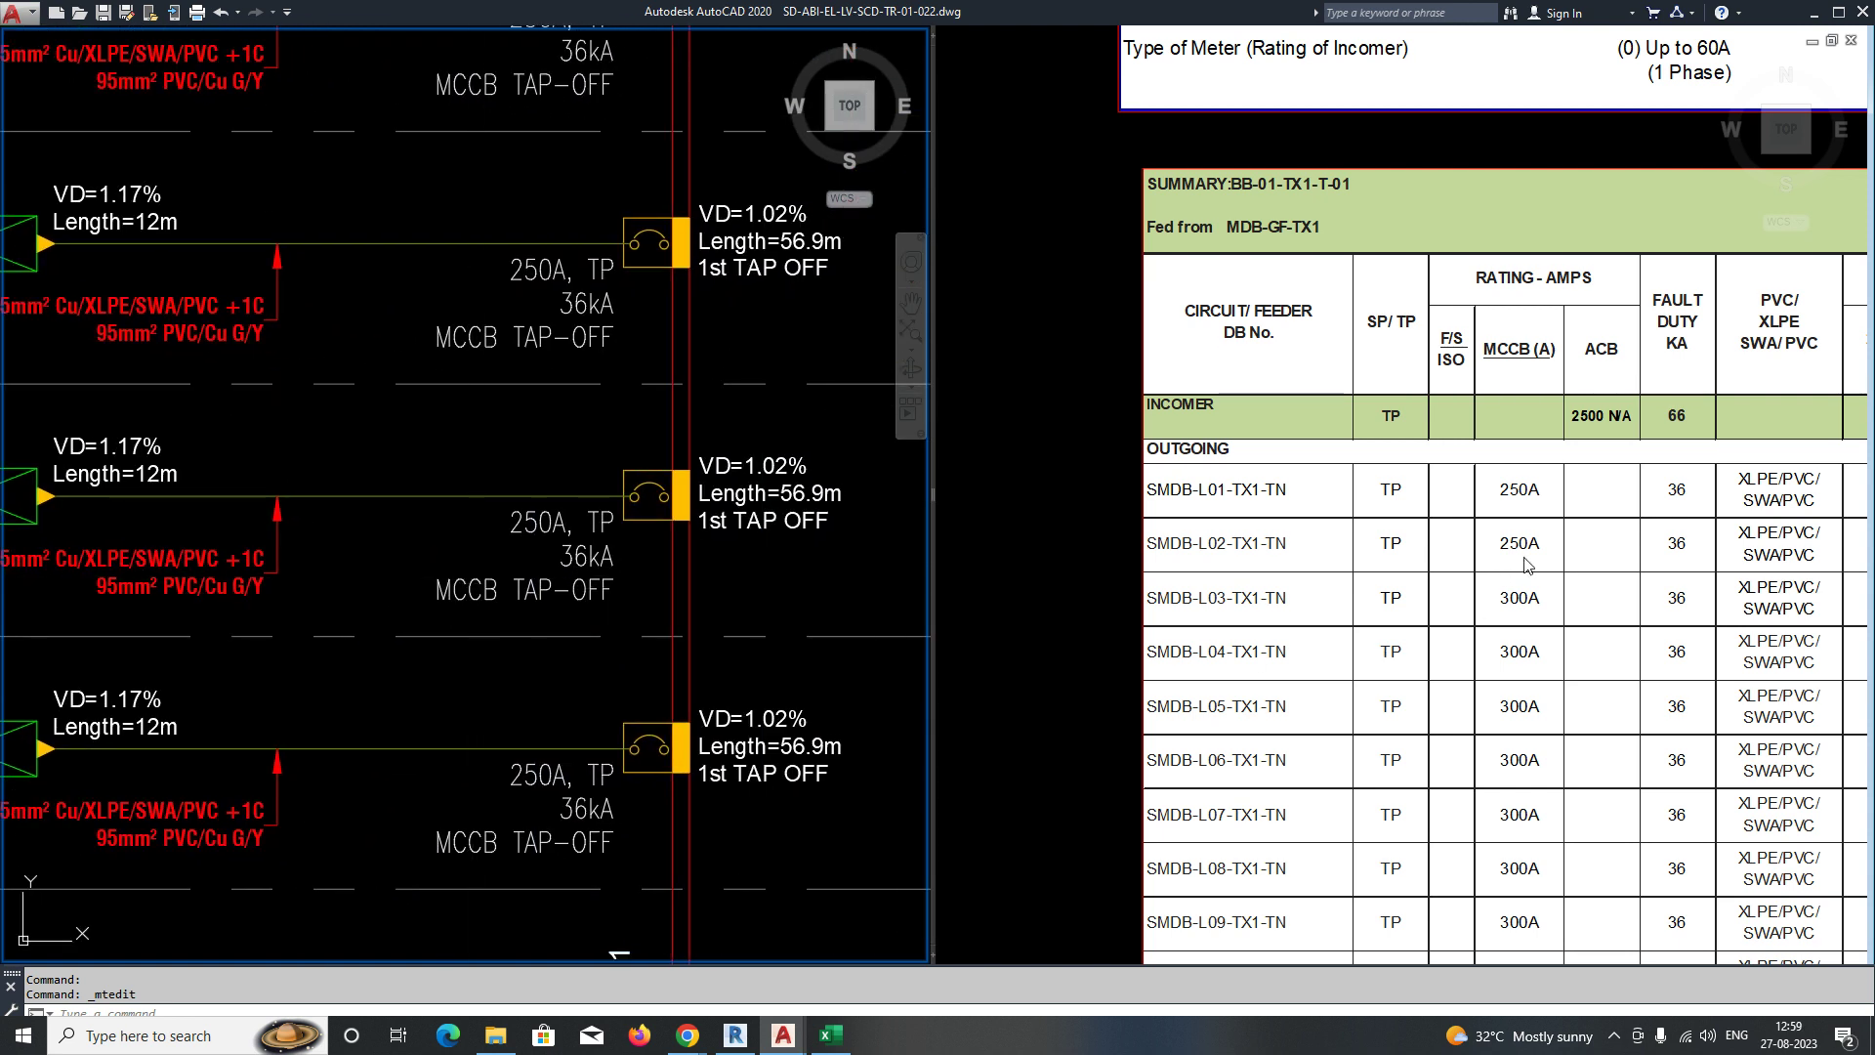
{"action": "scroll", "coordinate": [674, 595], "scroll_direction": "down", "scroll_amount": 2}
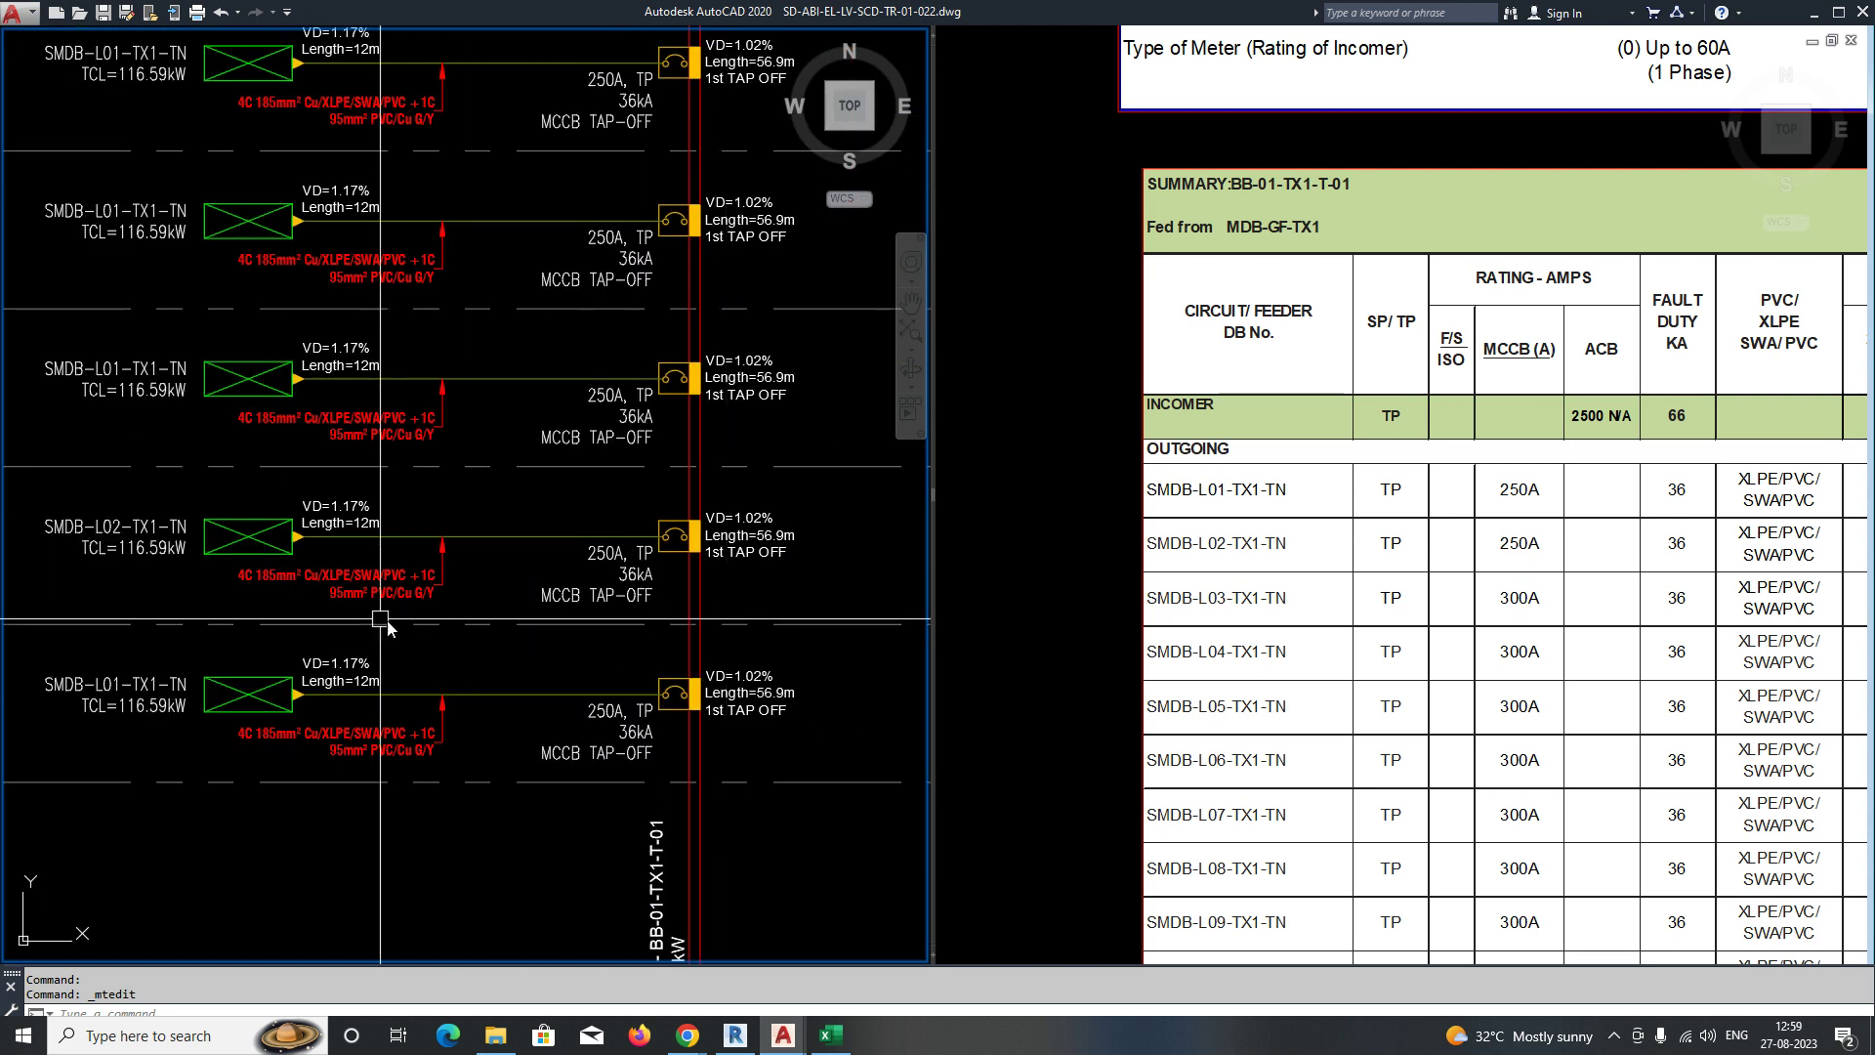
{"action": "left_click", "coordinate": [1479, 627]}
{"action": "middle_click_drag", "start_coordinate": [1679, 596], "coordinate": [1270, 582]}
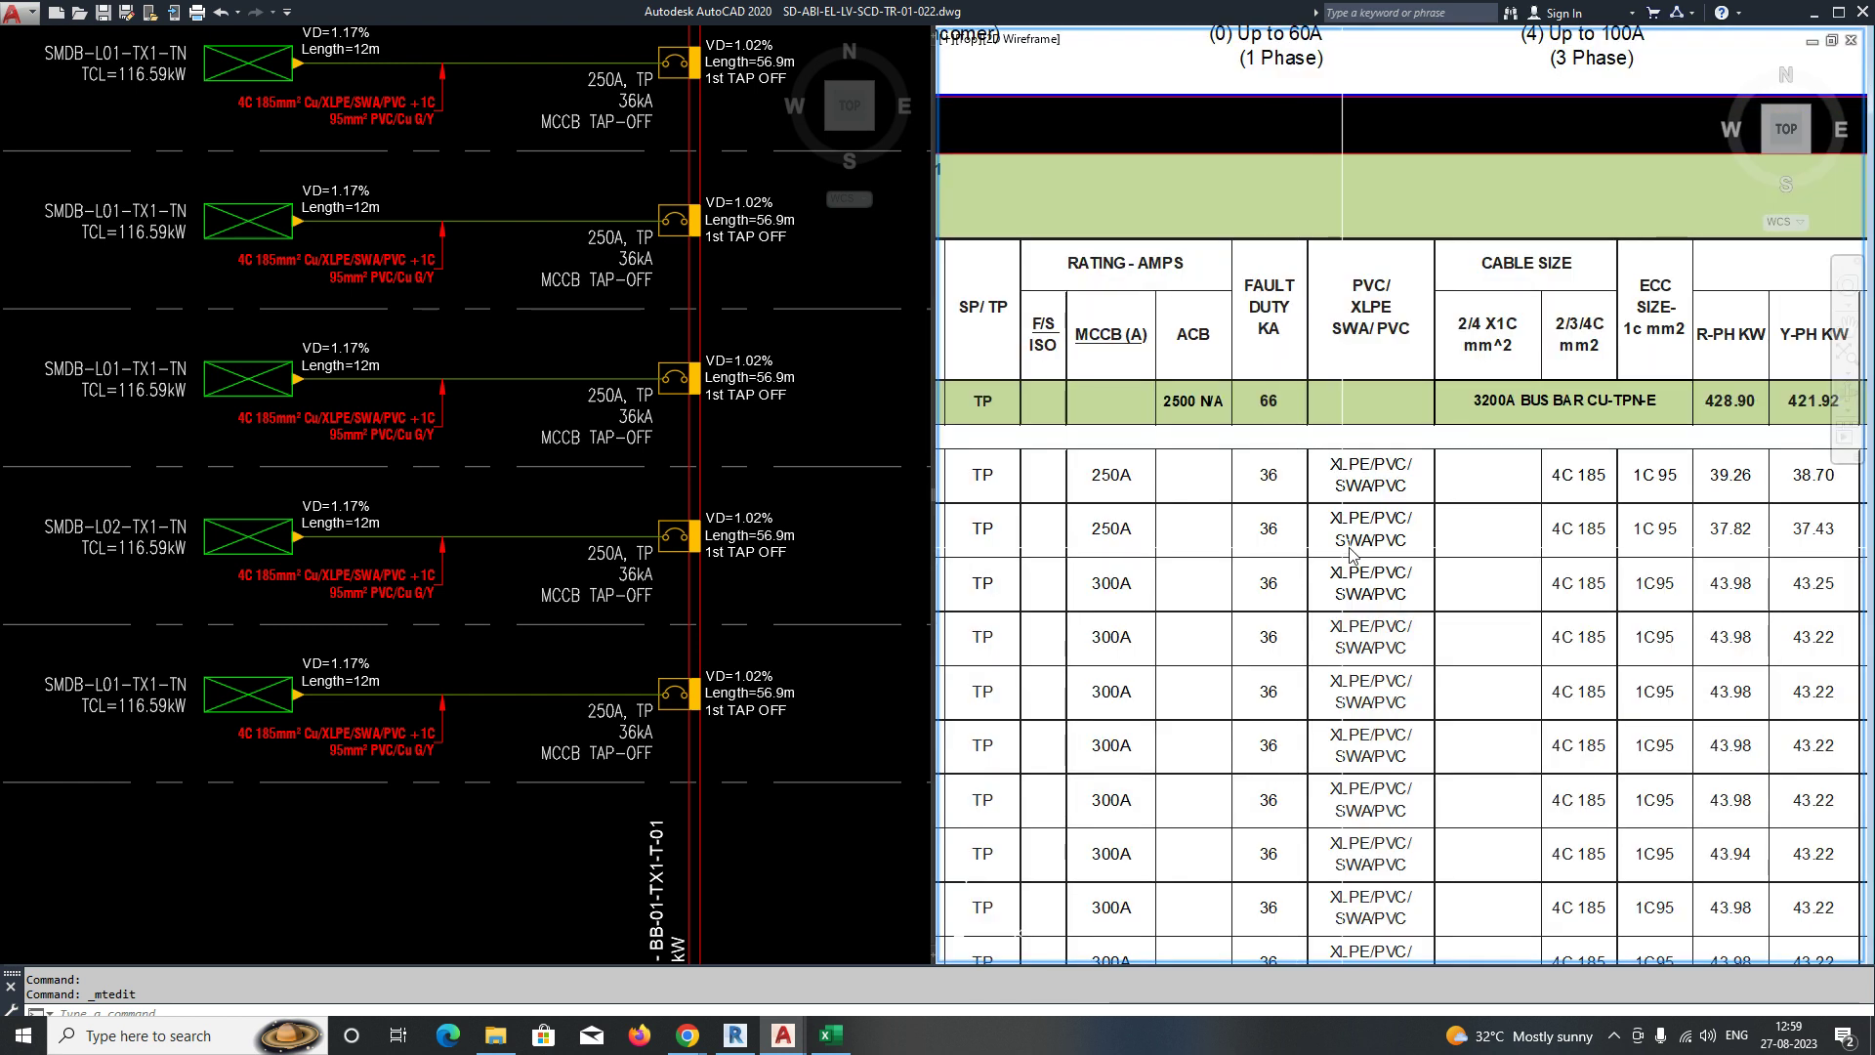
{"action": "middle_click_drag", "start_coordinate": [1559, 521], "coordinate": [1385, 488]}
{"action": "scroll", "coordinate": [362, 668], "scroll_direction": "up", "scroll_amount": 5}
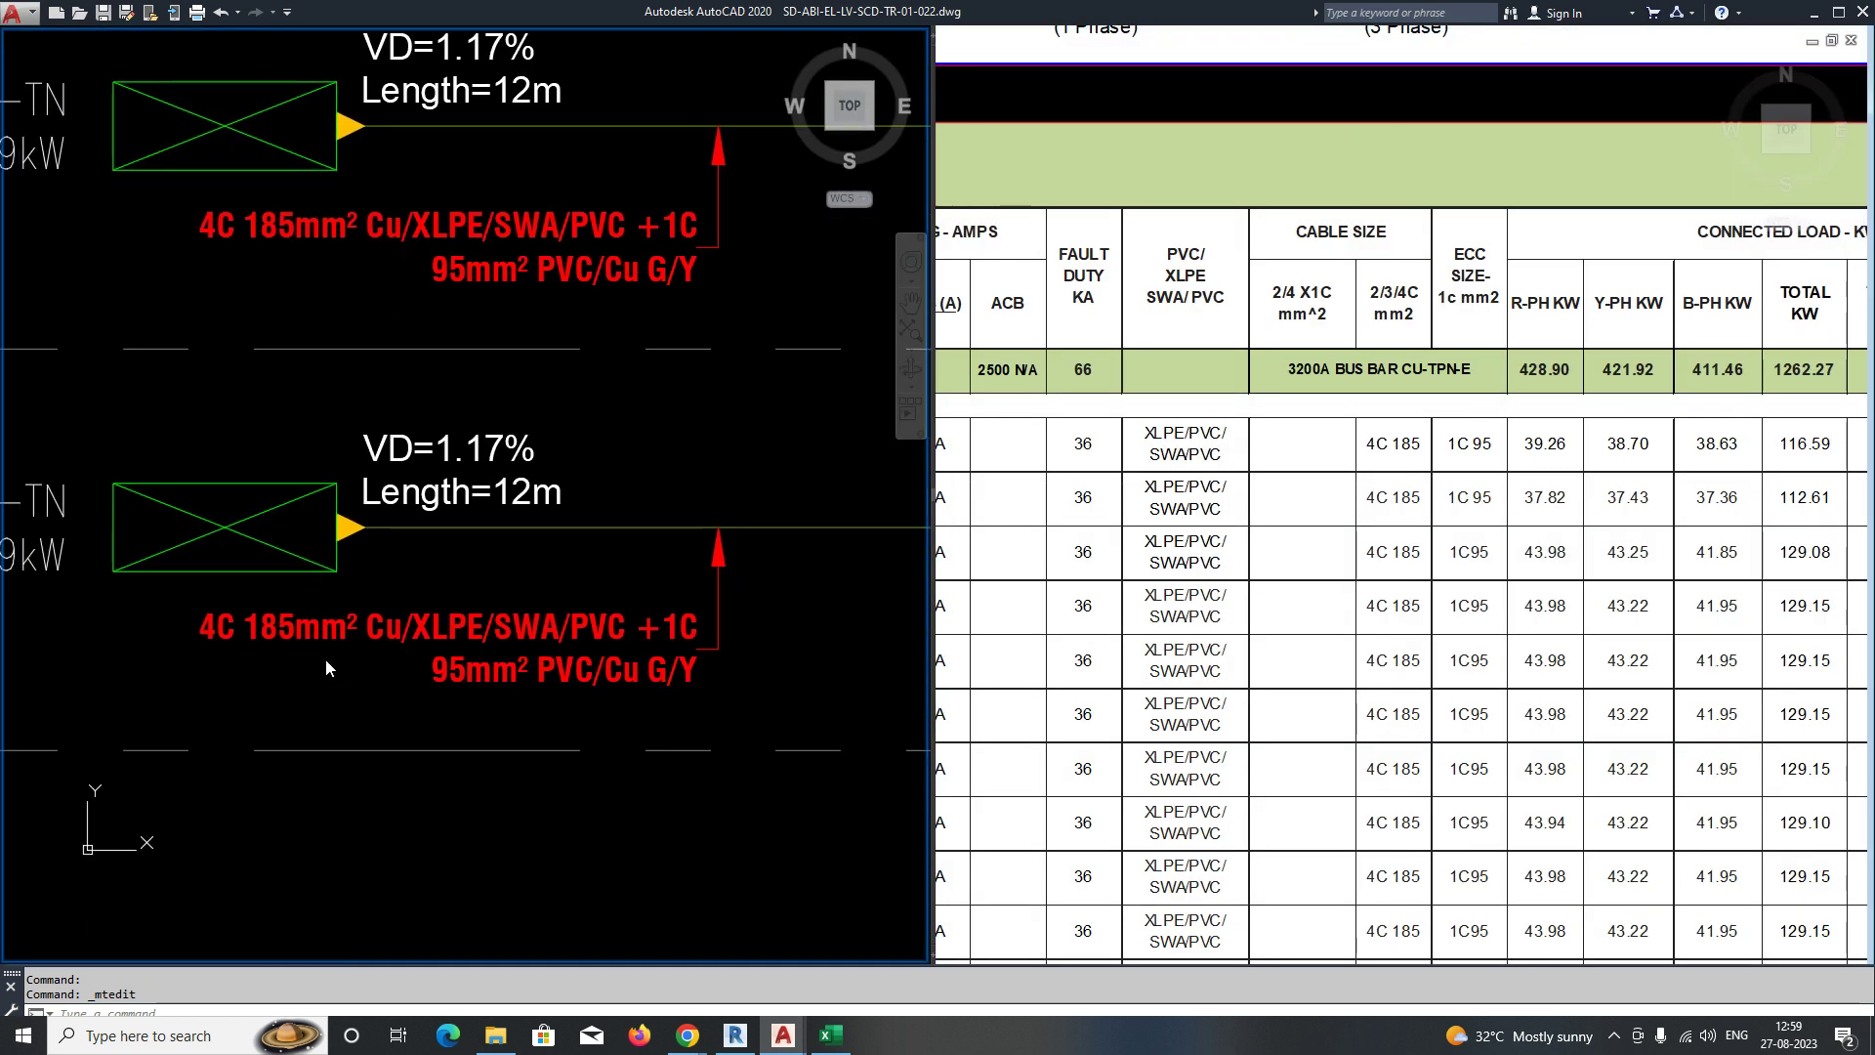
Rewrap the cable notes on the L01 and L02 branches so that +1C starts the second line.
{"action": "left_click", "coordinate": [594, 629]}
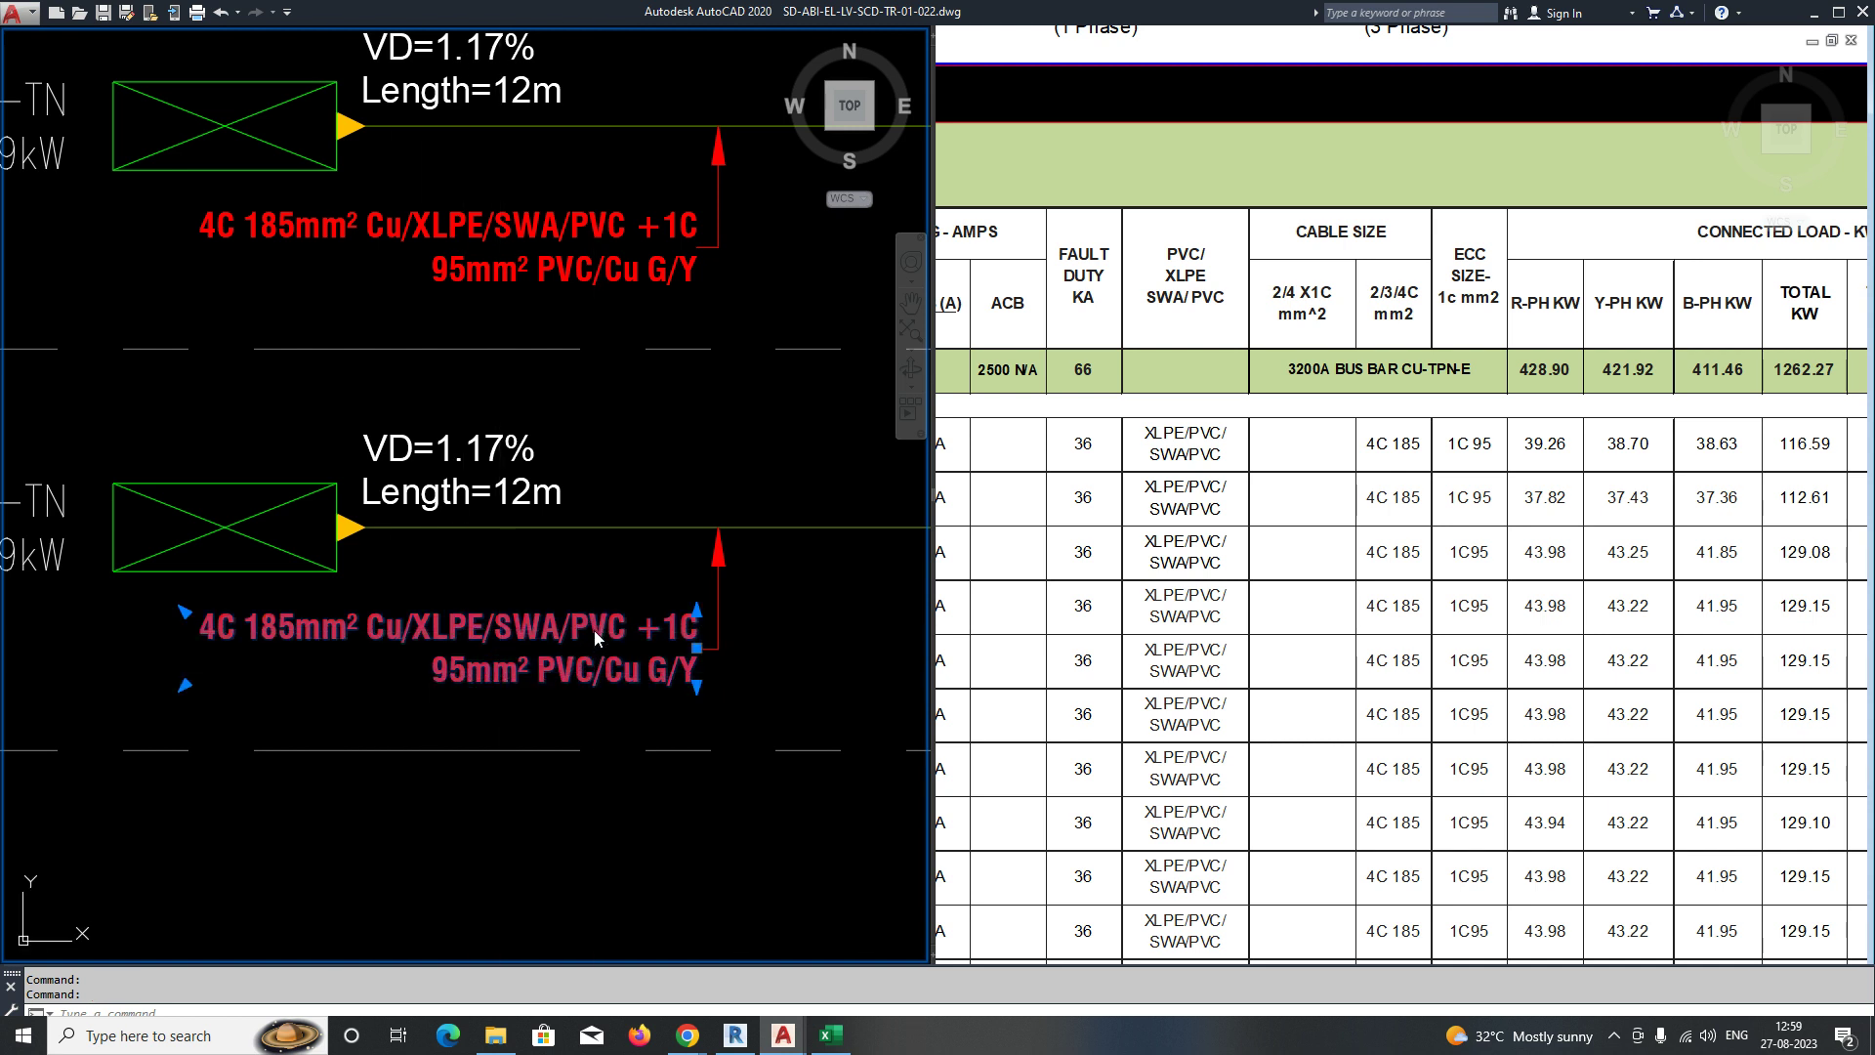
{"action": "double_click", "coordinate": [594, 629]}
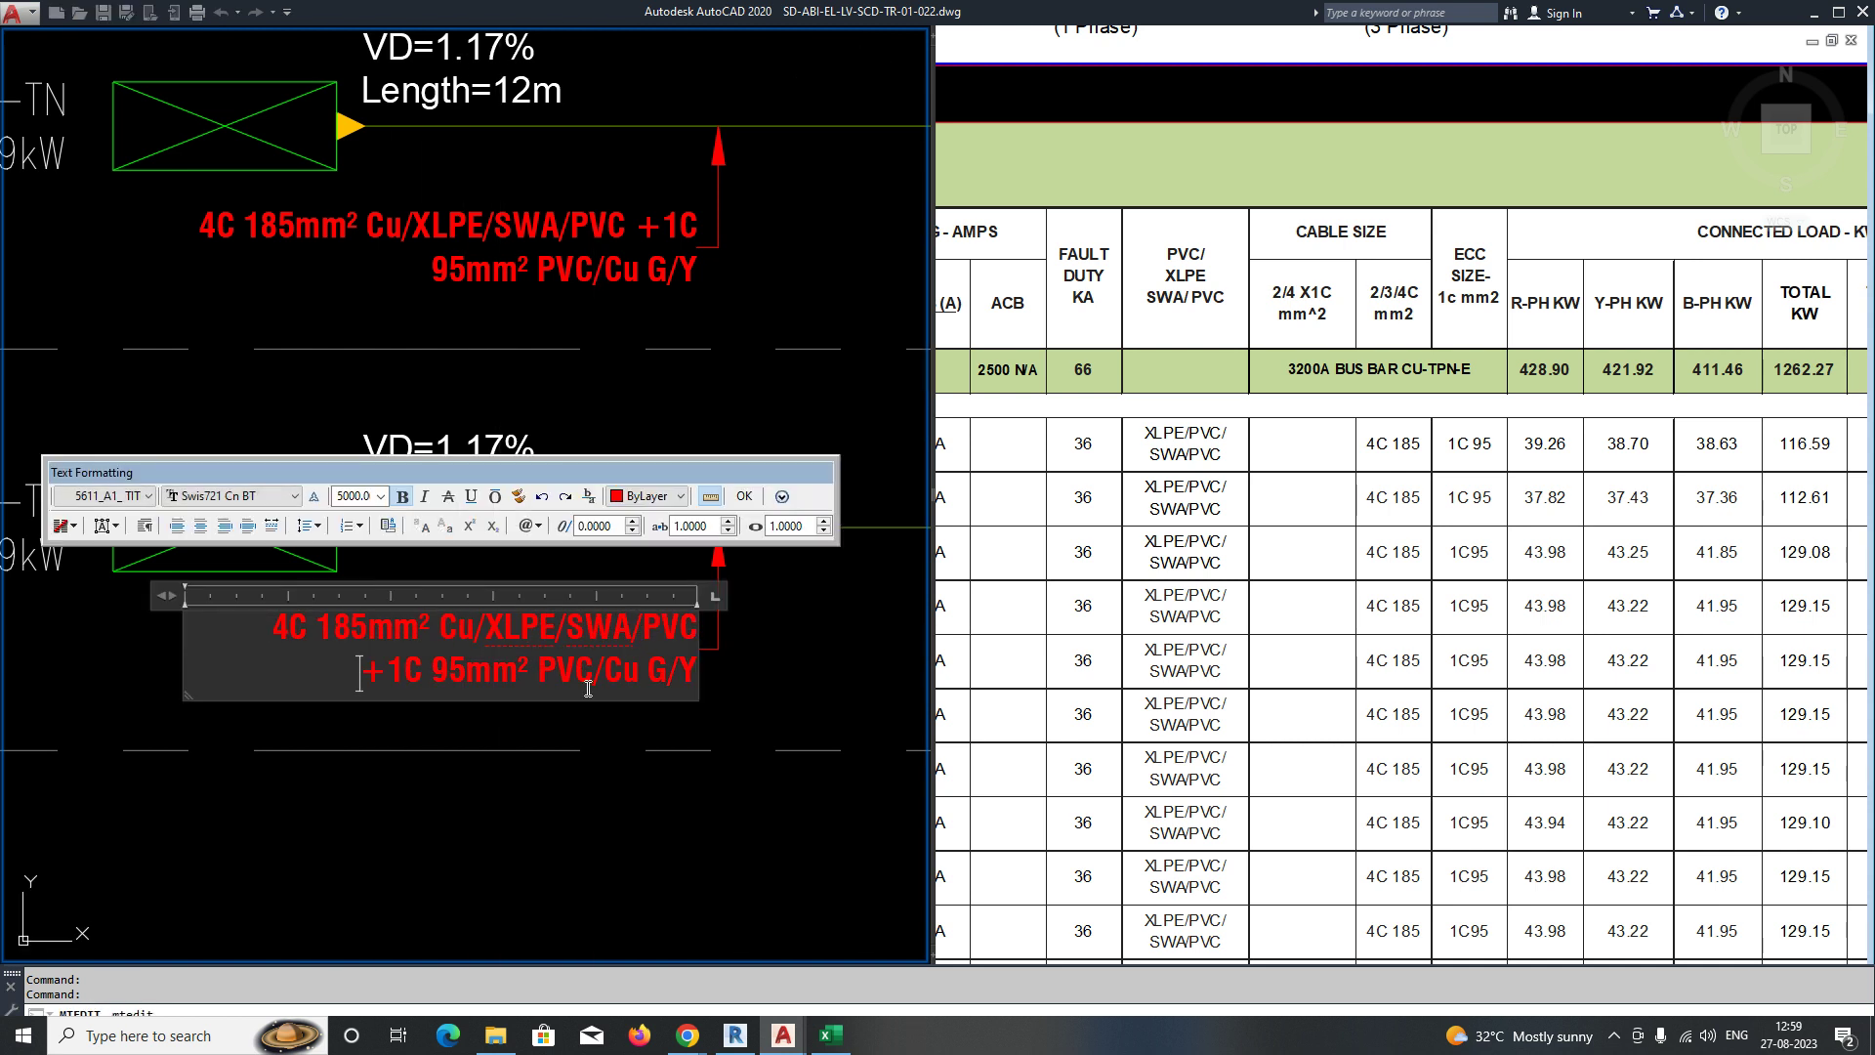
{"action": "left_click", "coordinate": [570, 745]}
{"action": "middle_click_drag", "start_coordinate": [589, 415], "coordinate": [554, 558]}
{"action": "double_click", "coordinate": [559, 417]}
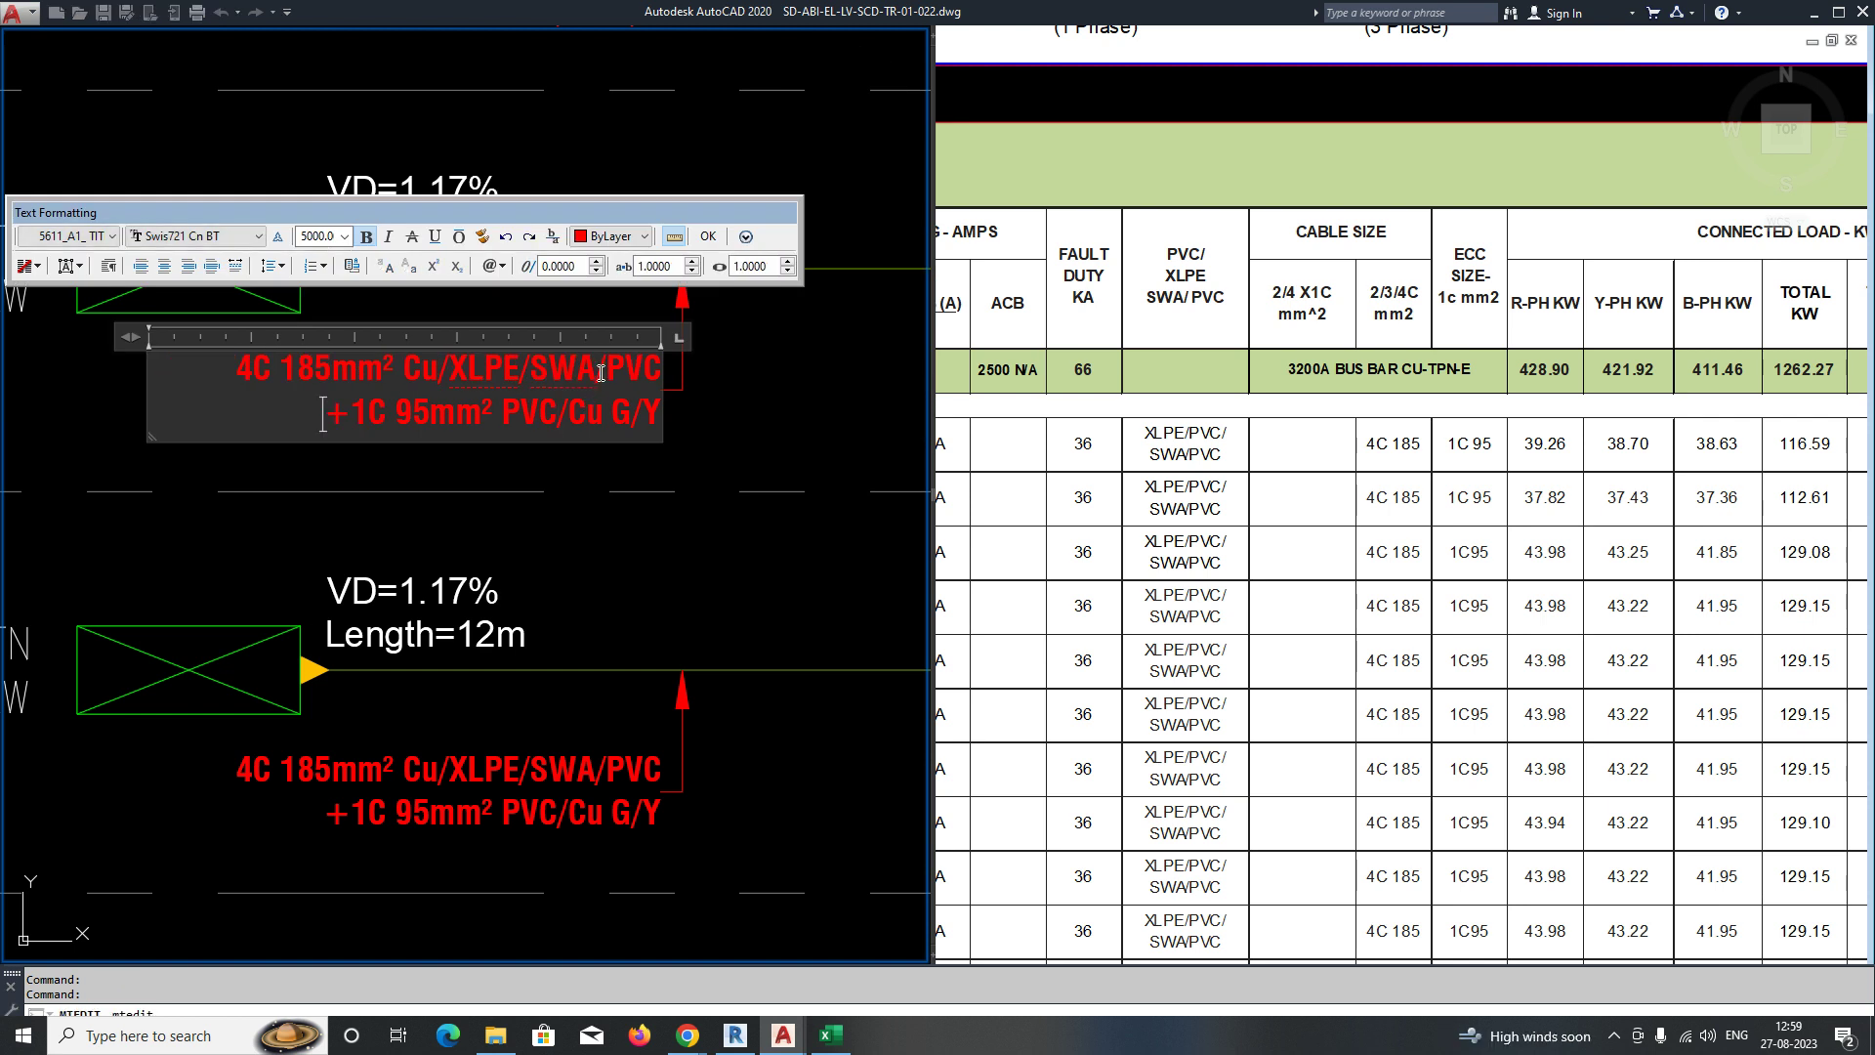
{"action": "left_click", "coordinate": [619, 481]}
{"action": "scroll", "coordinate": [383, 476], "scroll_direction": "down", "scroll_amount": 4}
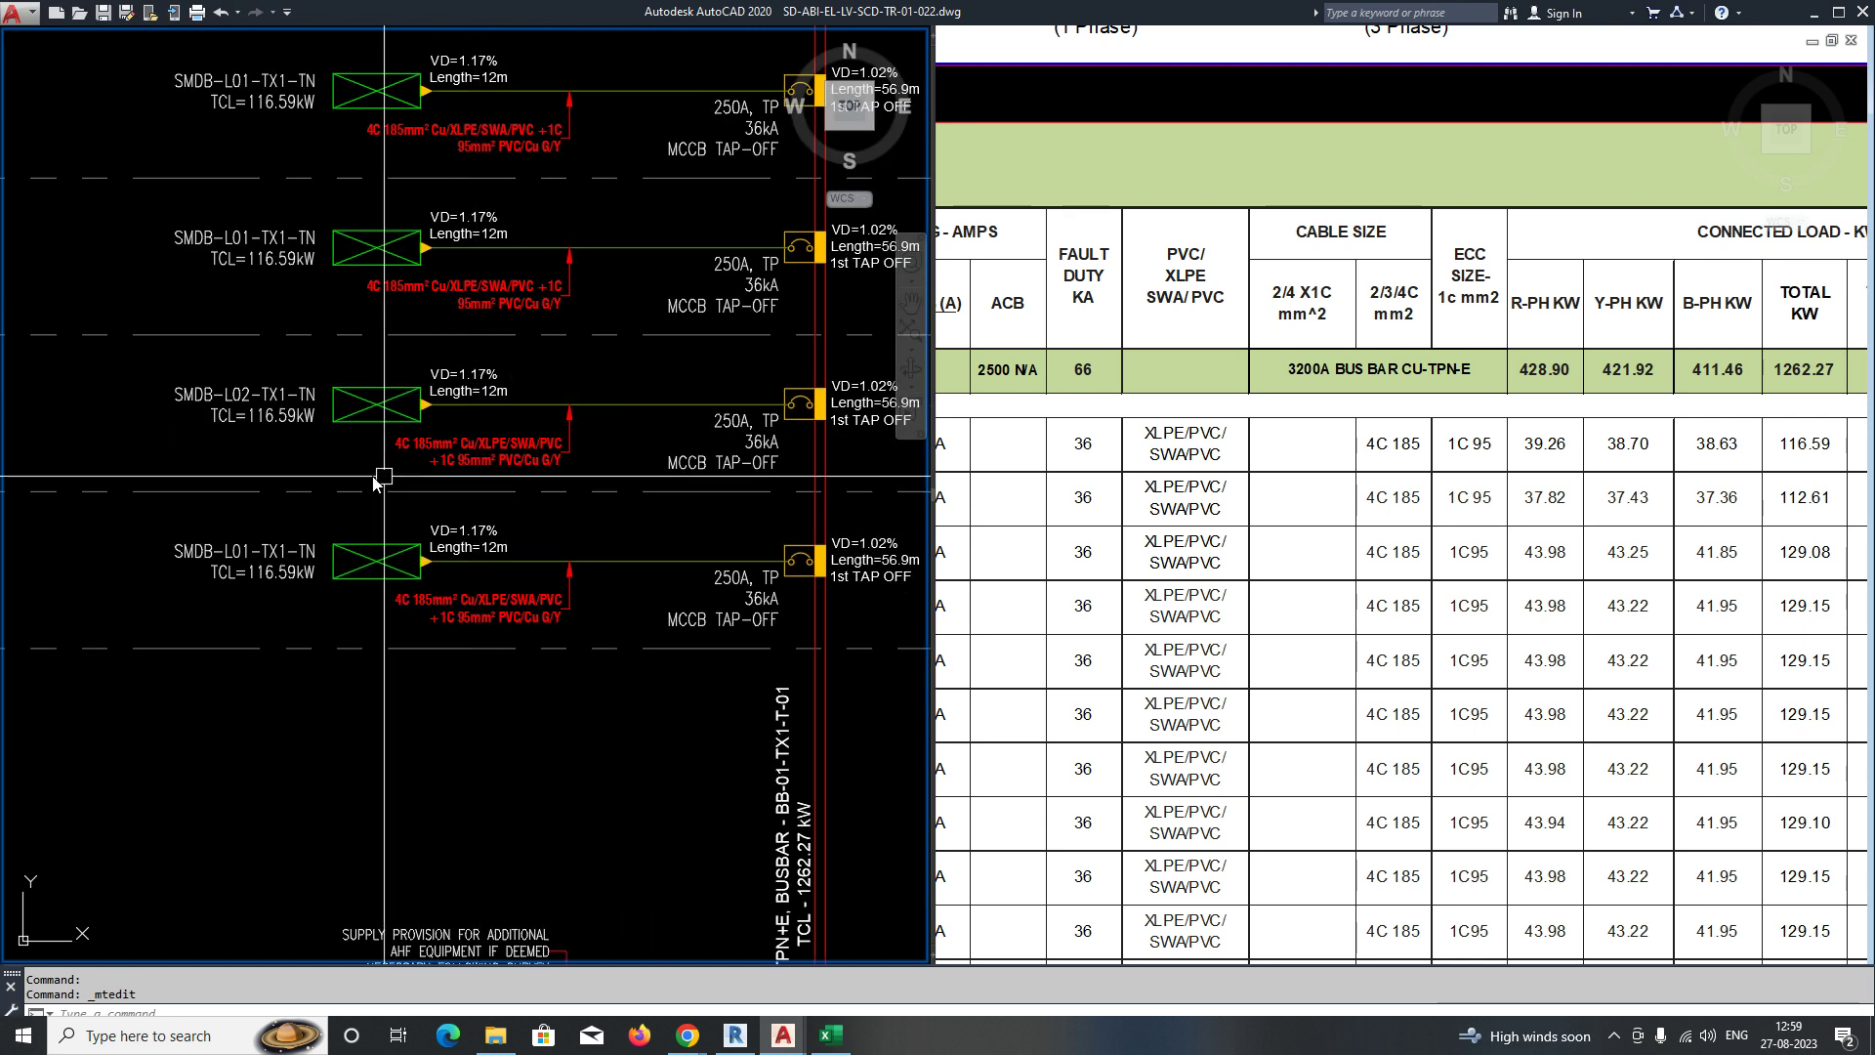
Set the TCL on the SMDB-L02-TX1-TN label to 112.61kW, following the schedule's total load.
{"action": "left_click", "coordinate": [1372, 562]}
{"action": "middle_click_drag", "start_coordinate": [1579, 528], "coordinate": [1342, 526]}
{"action": "scroll", "coordinate": [1516, 490], "scroll_direction": "up", "scroll_amount": 4}
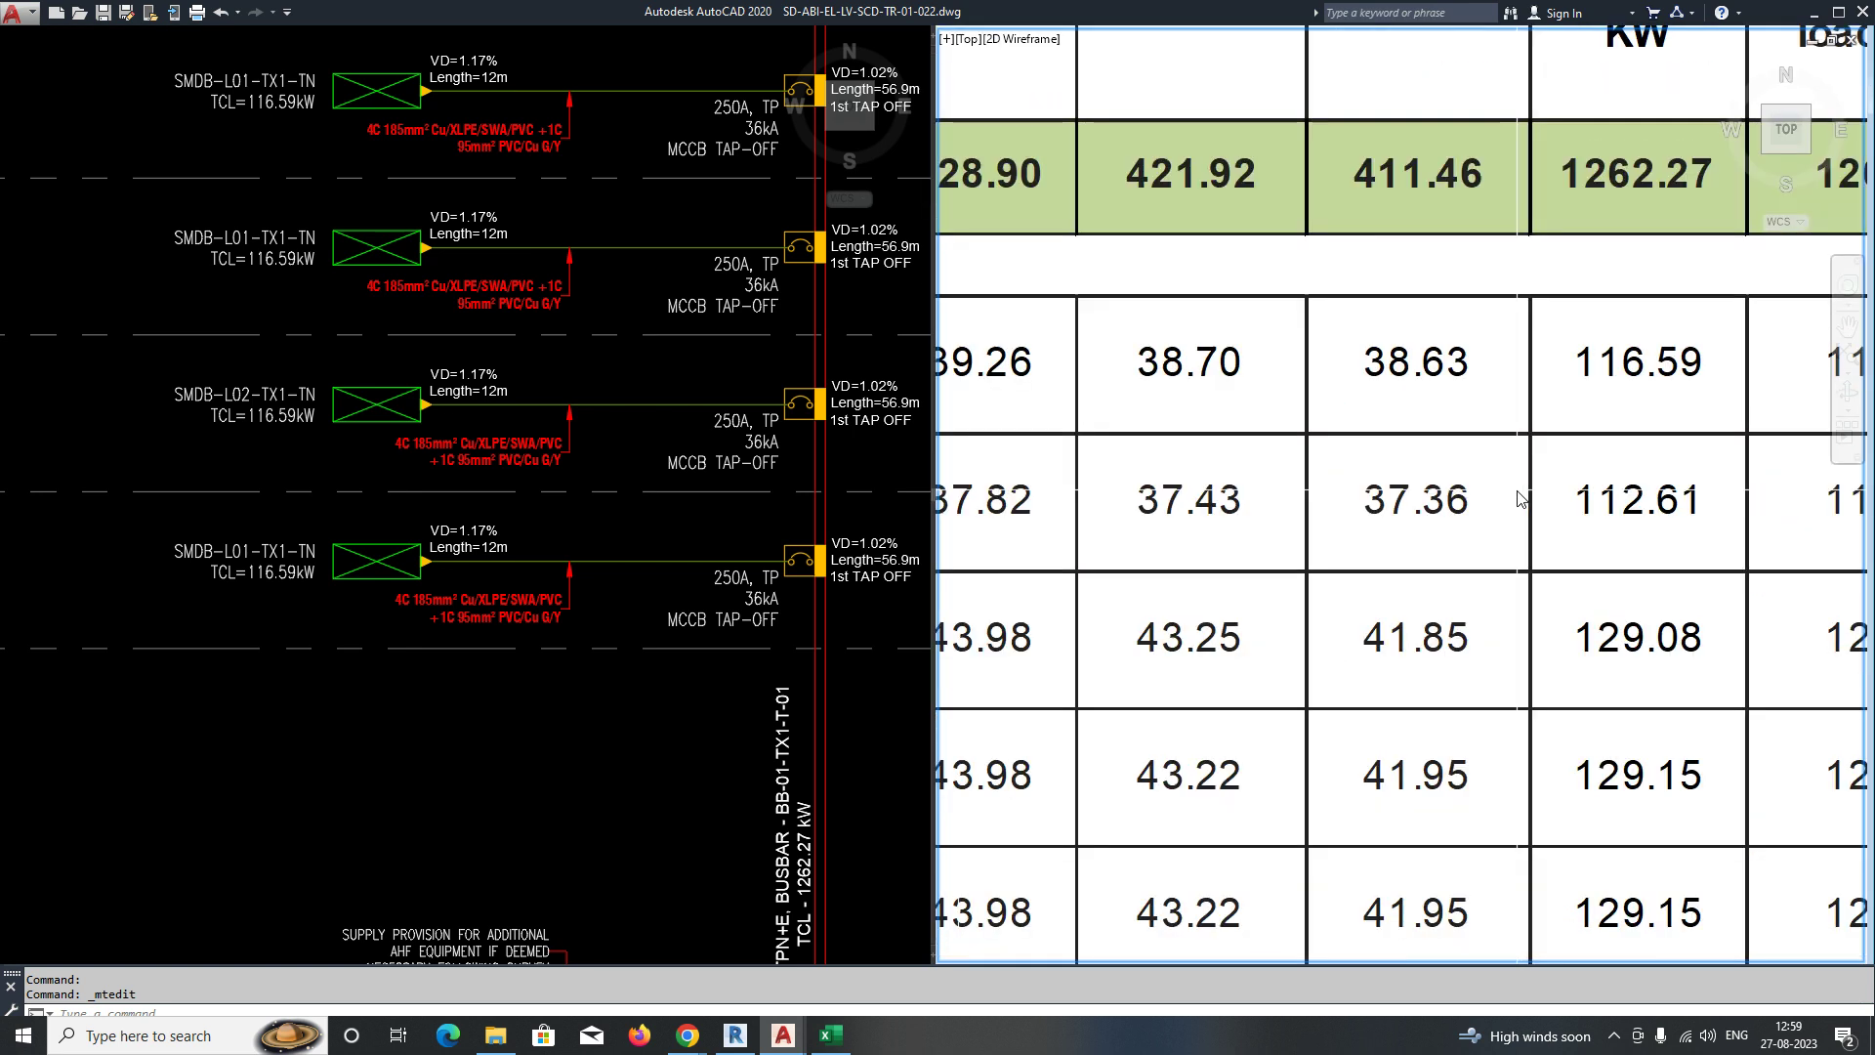
{"action": "scroll", "coordinate": [1504, 529], "scroll_direction": "down", "scroll_amount": 3}
{"action": "left_click", "coordinate": [712, 524]}
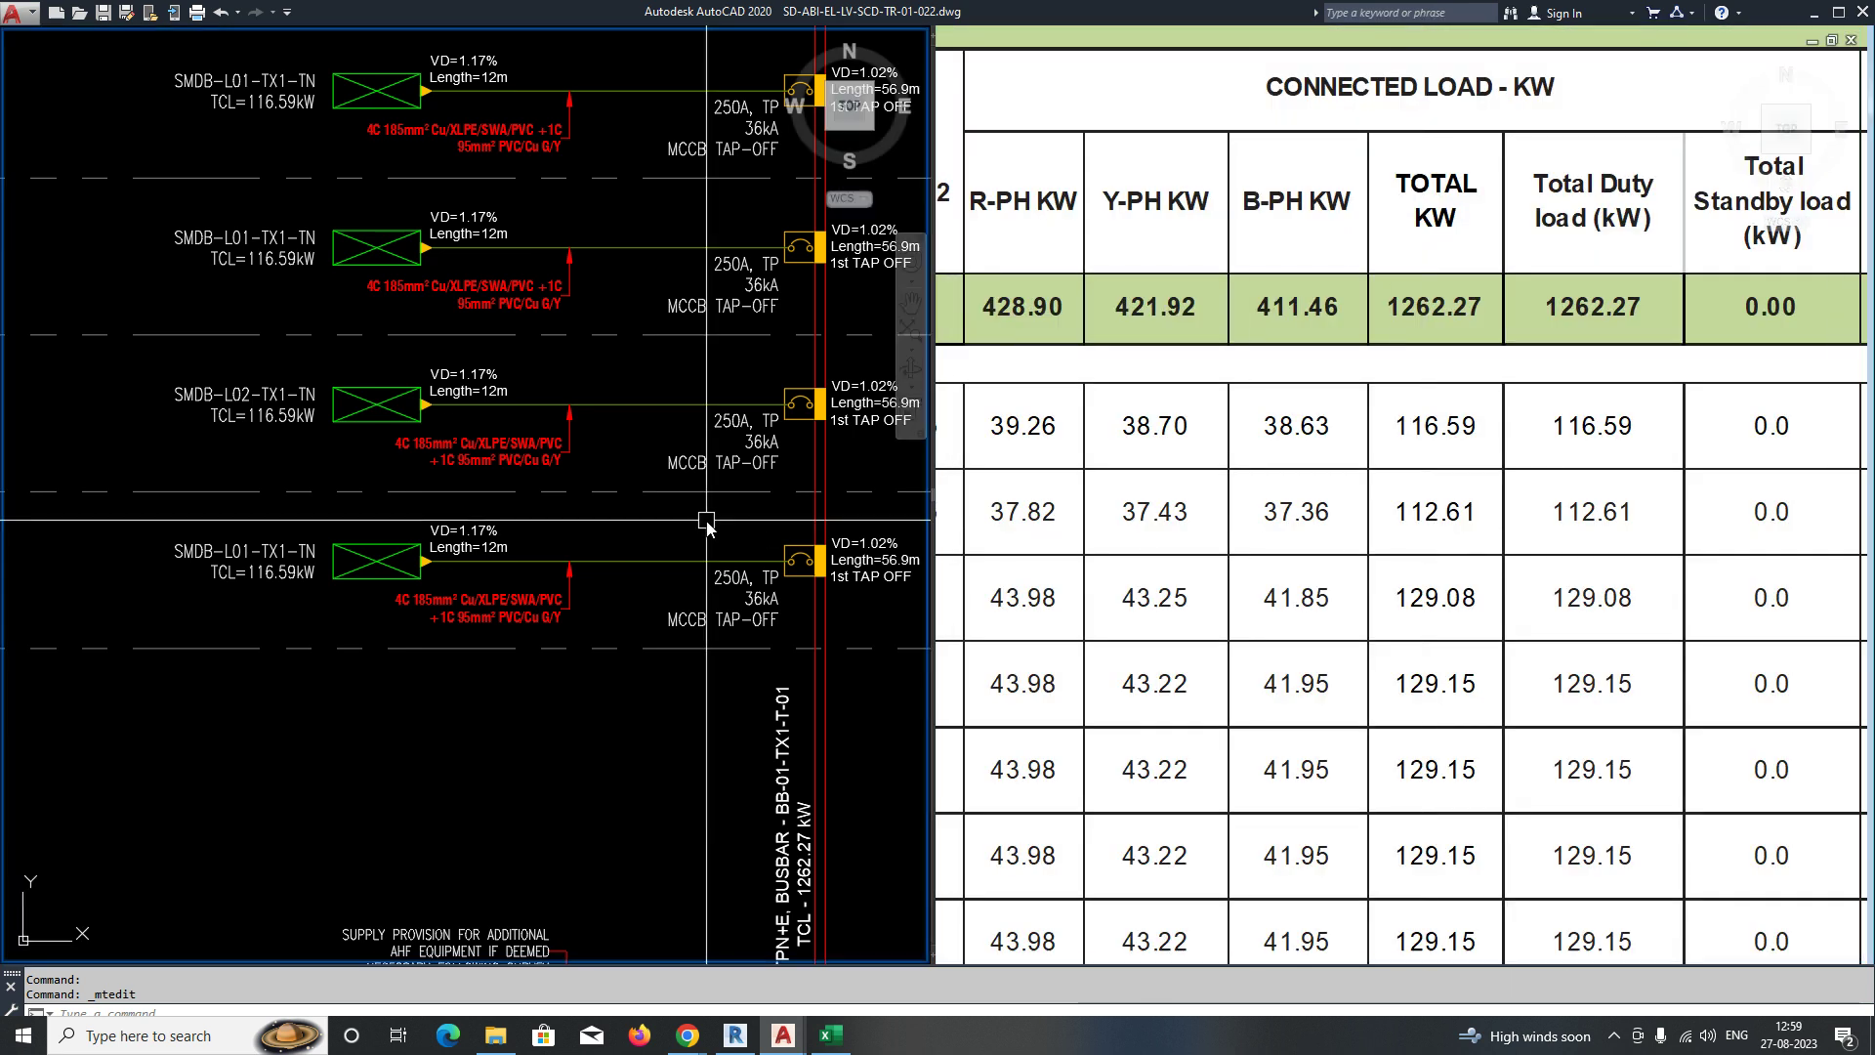
{"action": "scroll", "coordinate": [264, 415], "scroll_direction": "up", "scroll_amount": 5}
{"action": "double_click", "coordinate": [256, 429]}
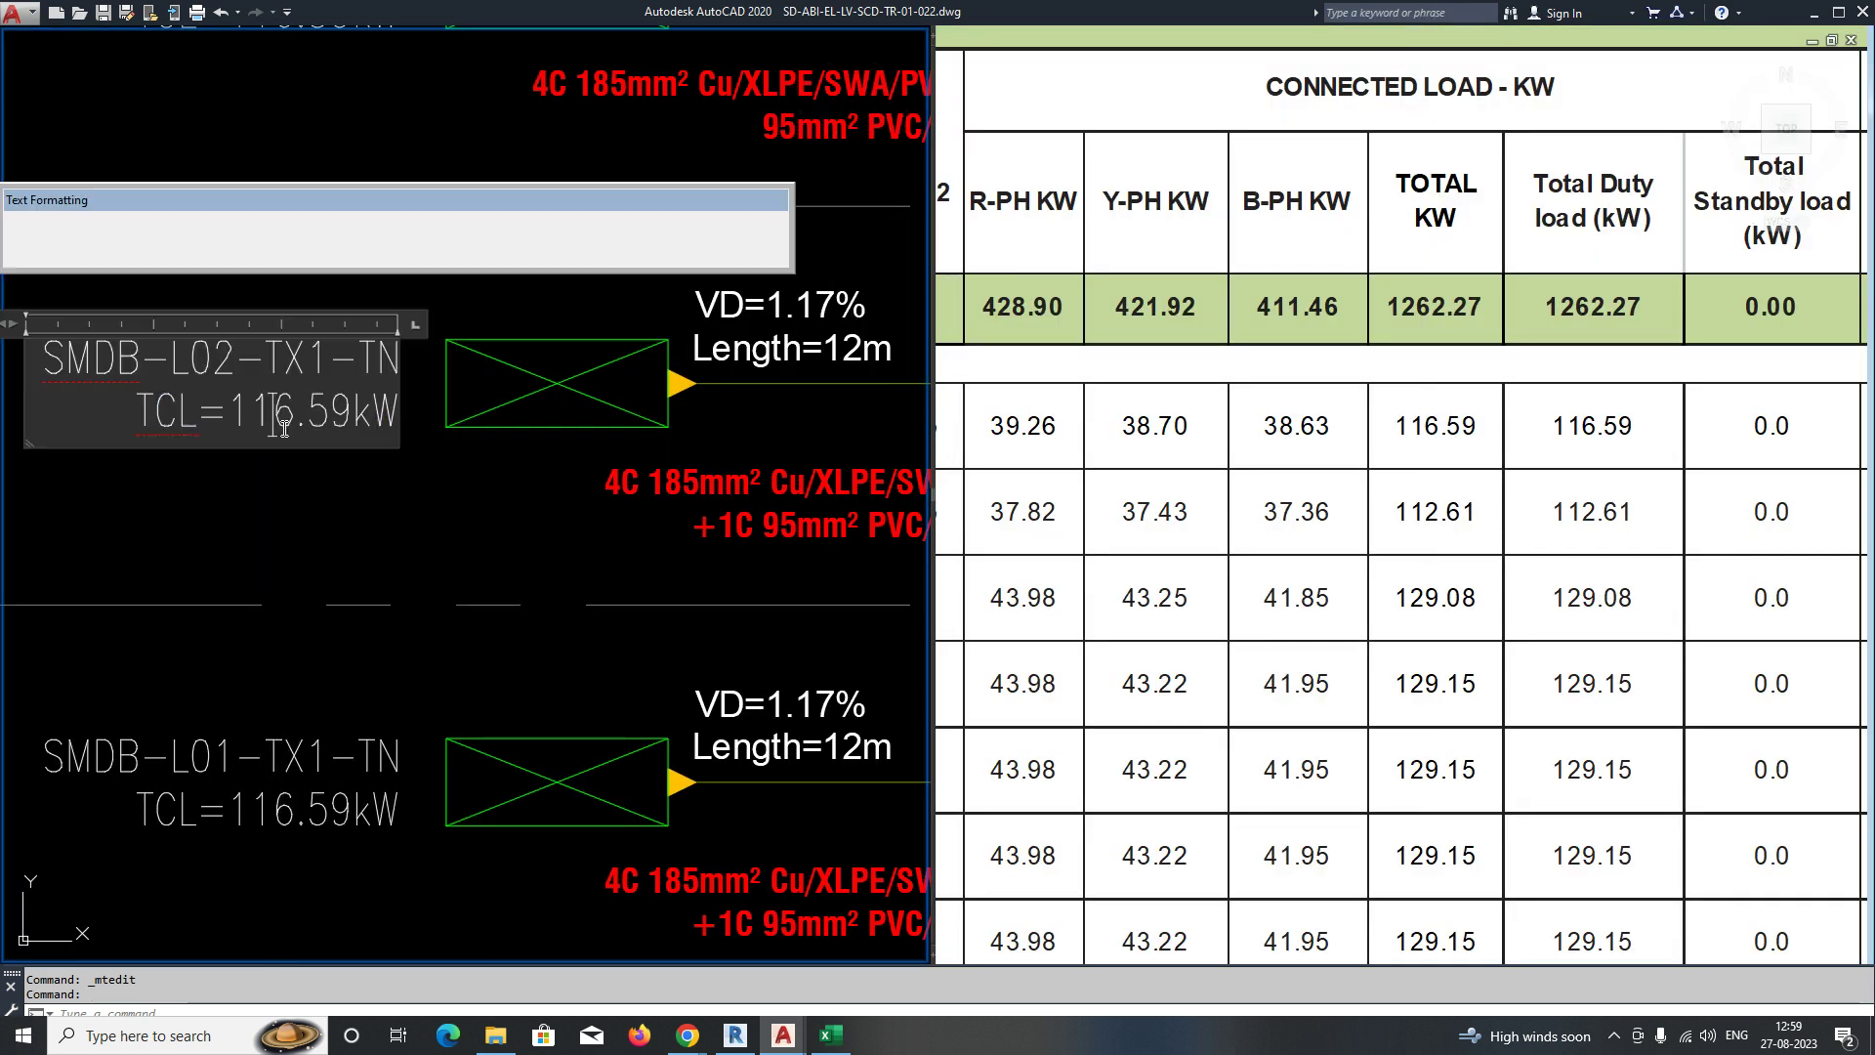
{"action": "type", "text": "2."}
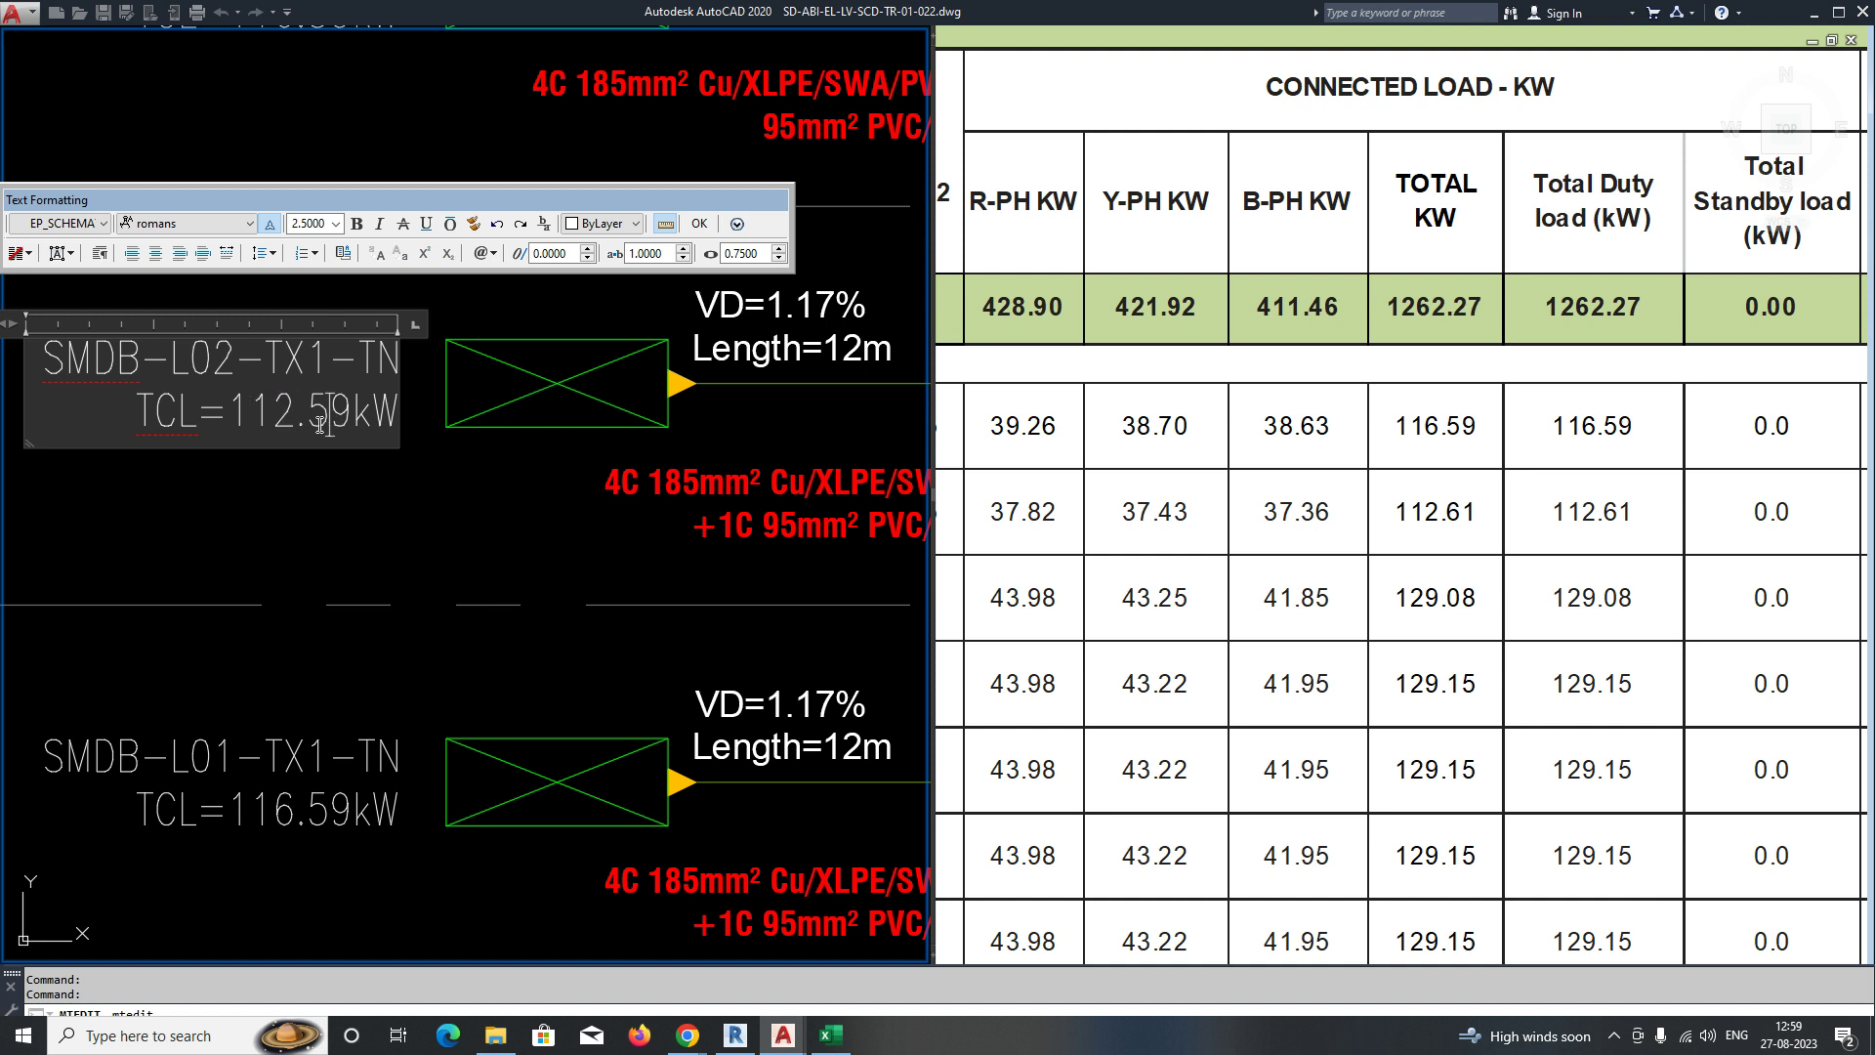
{"action": "type", "text": "61"}
{"action": "left_click", "coordinate": [507, 313]}
{"action": "scroll", "coordinate": [460, 473], "scroll_direction": "down", "scroll_amount": 5}
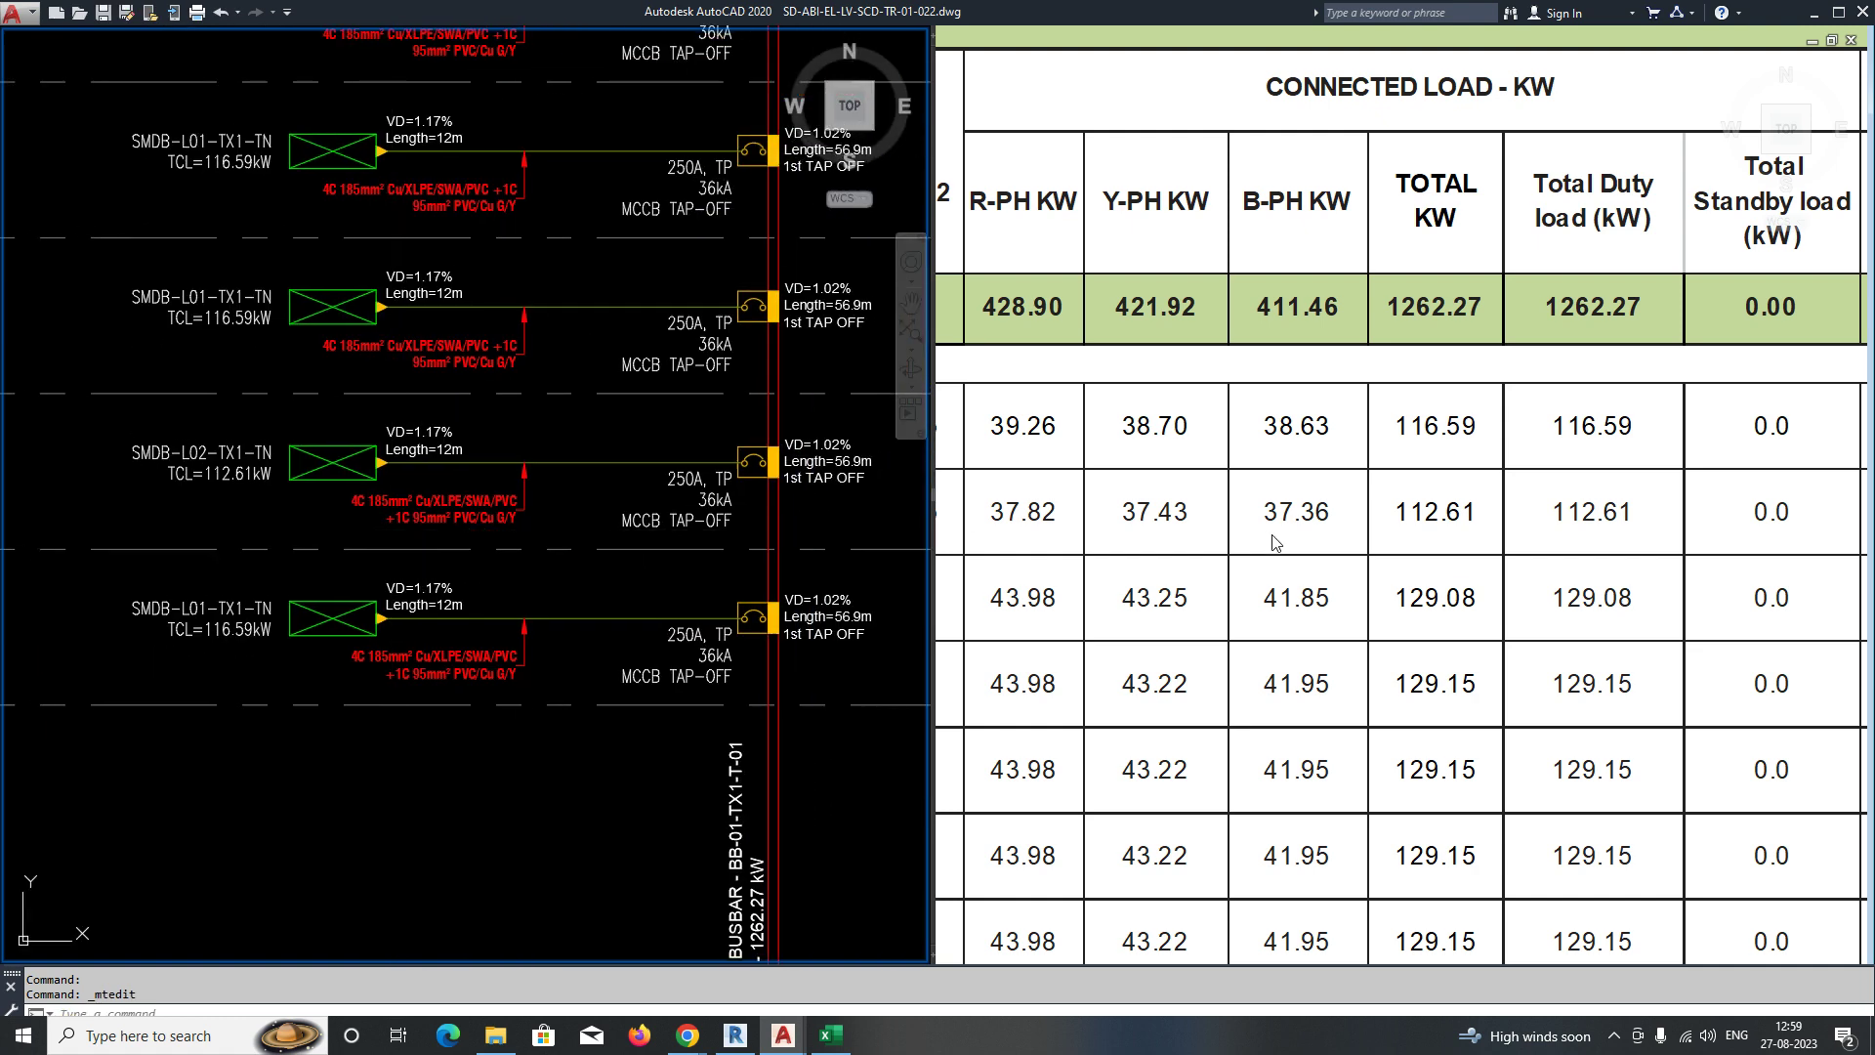
Change the board label on the third branch from the bottom of the riser to SMDB-L03-TX1-TN.
{"action": "scroll", "coordinate": [1287, 536], "scroll_direction": "down", "scroll_amount": 4}
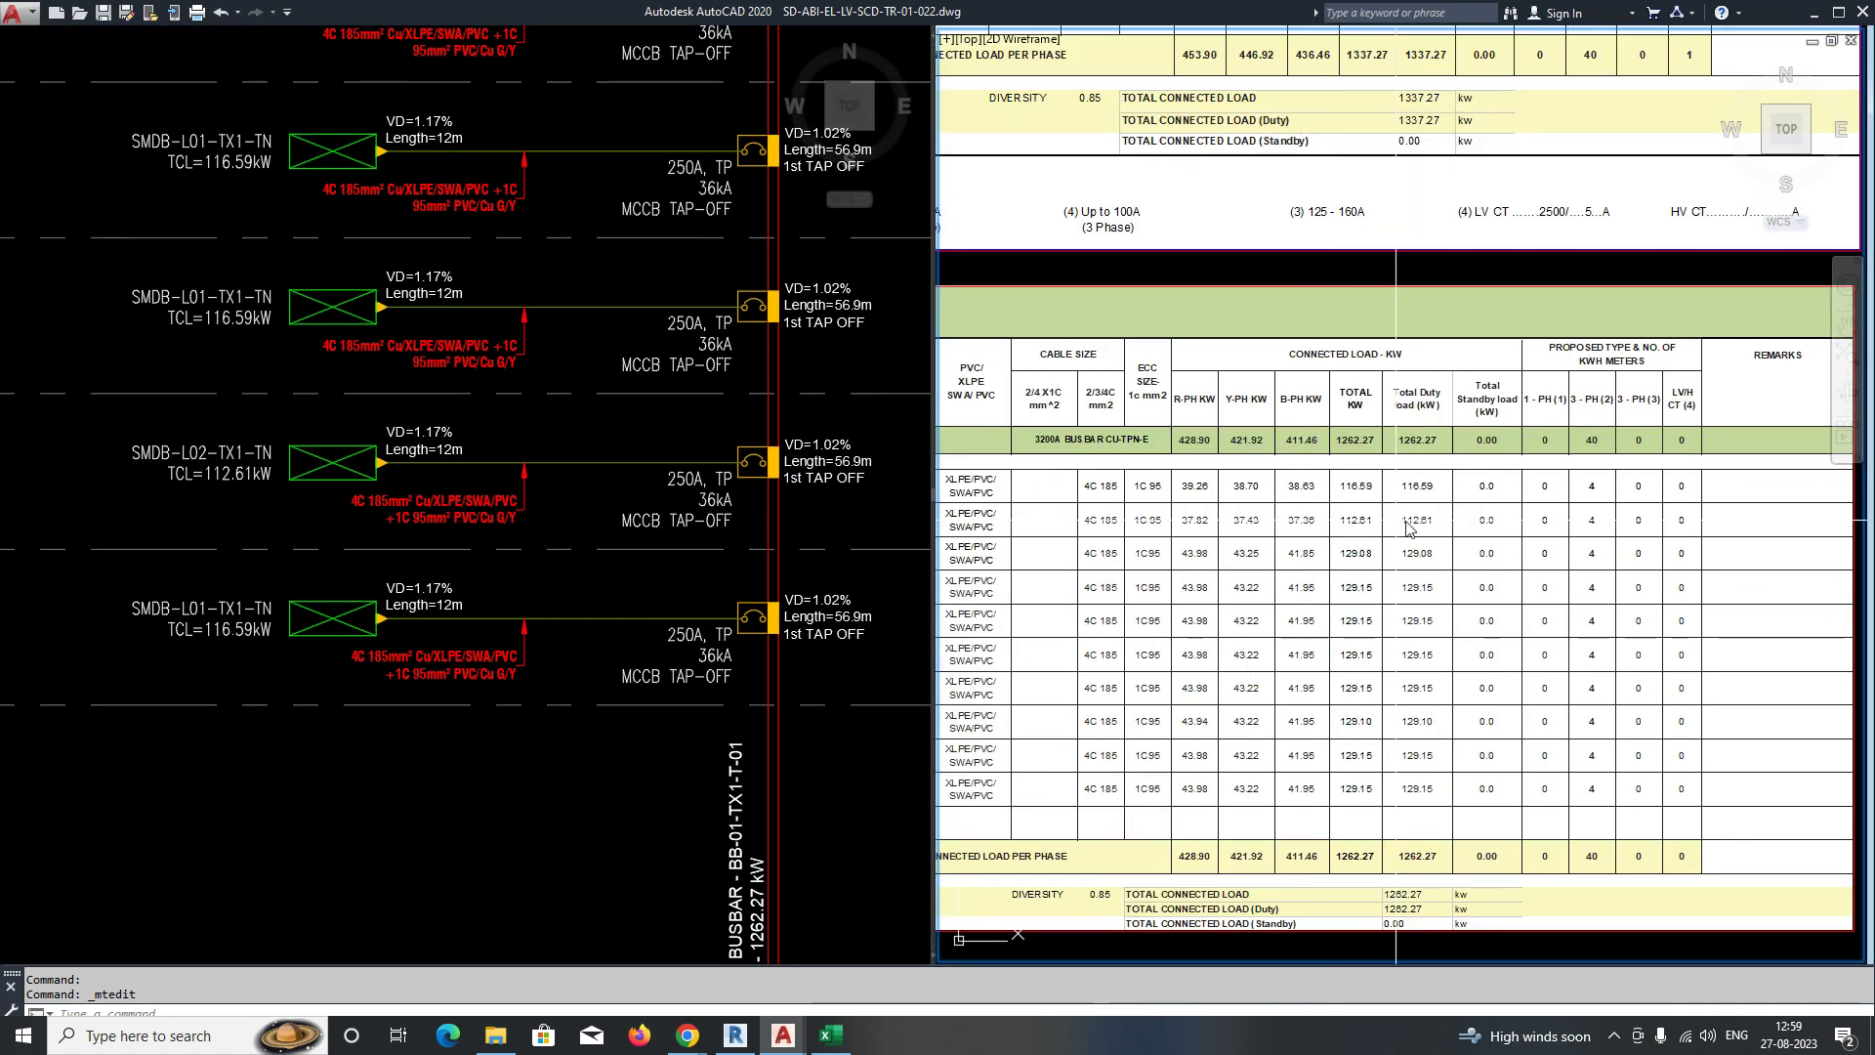
{"action": "scroll", "coordinate": [1395, 515], "scroll_direction": "up", "scroll_amount": 2}
{"action": "scroll", "coordinate": [1453, 511], "scroll_direction": "down", "scroll_amount": 2}
{"action": "scroll", "coordinate": [1587, 507], "scroll_direction": "up", "scroll_amount": 2}
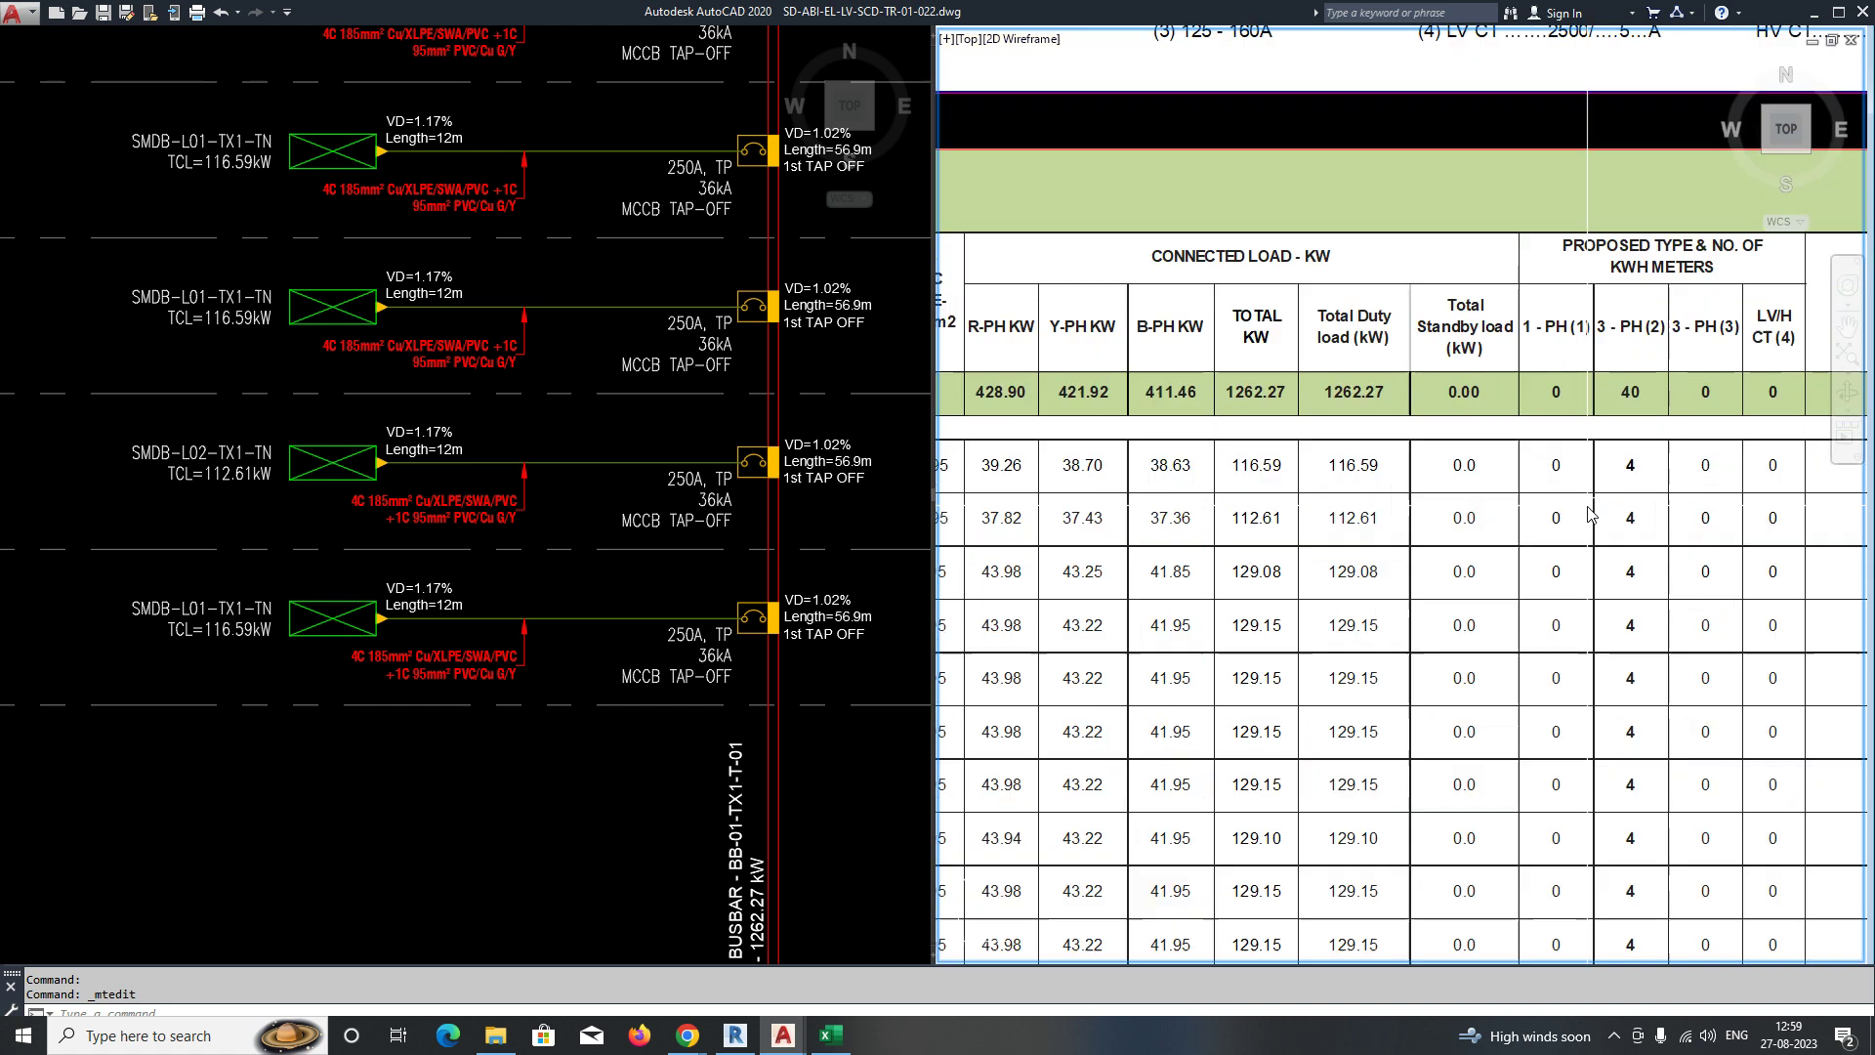
{"action": "scroll", "coordinate": [1565, 523], "scroll_direction": "down", "scroll_amount": 4}
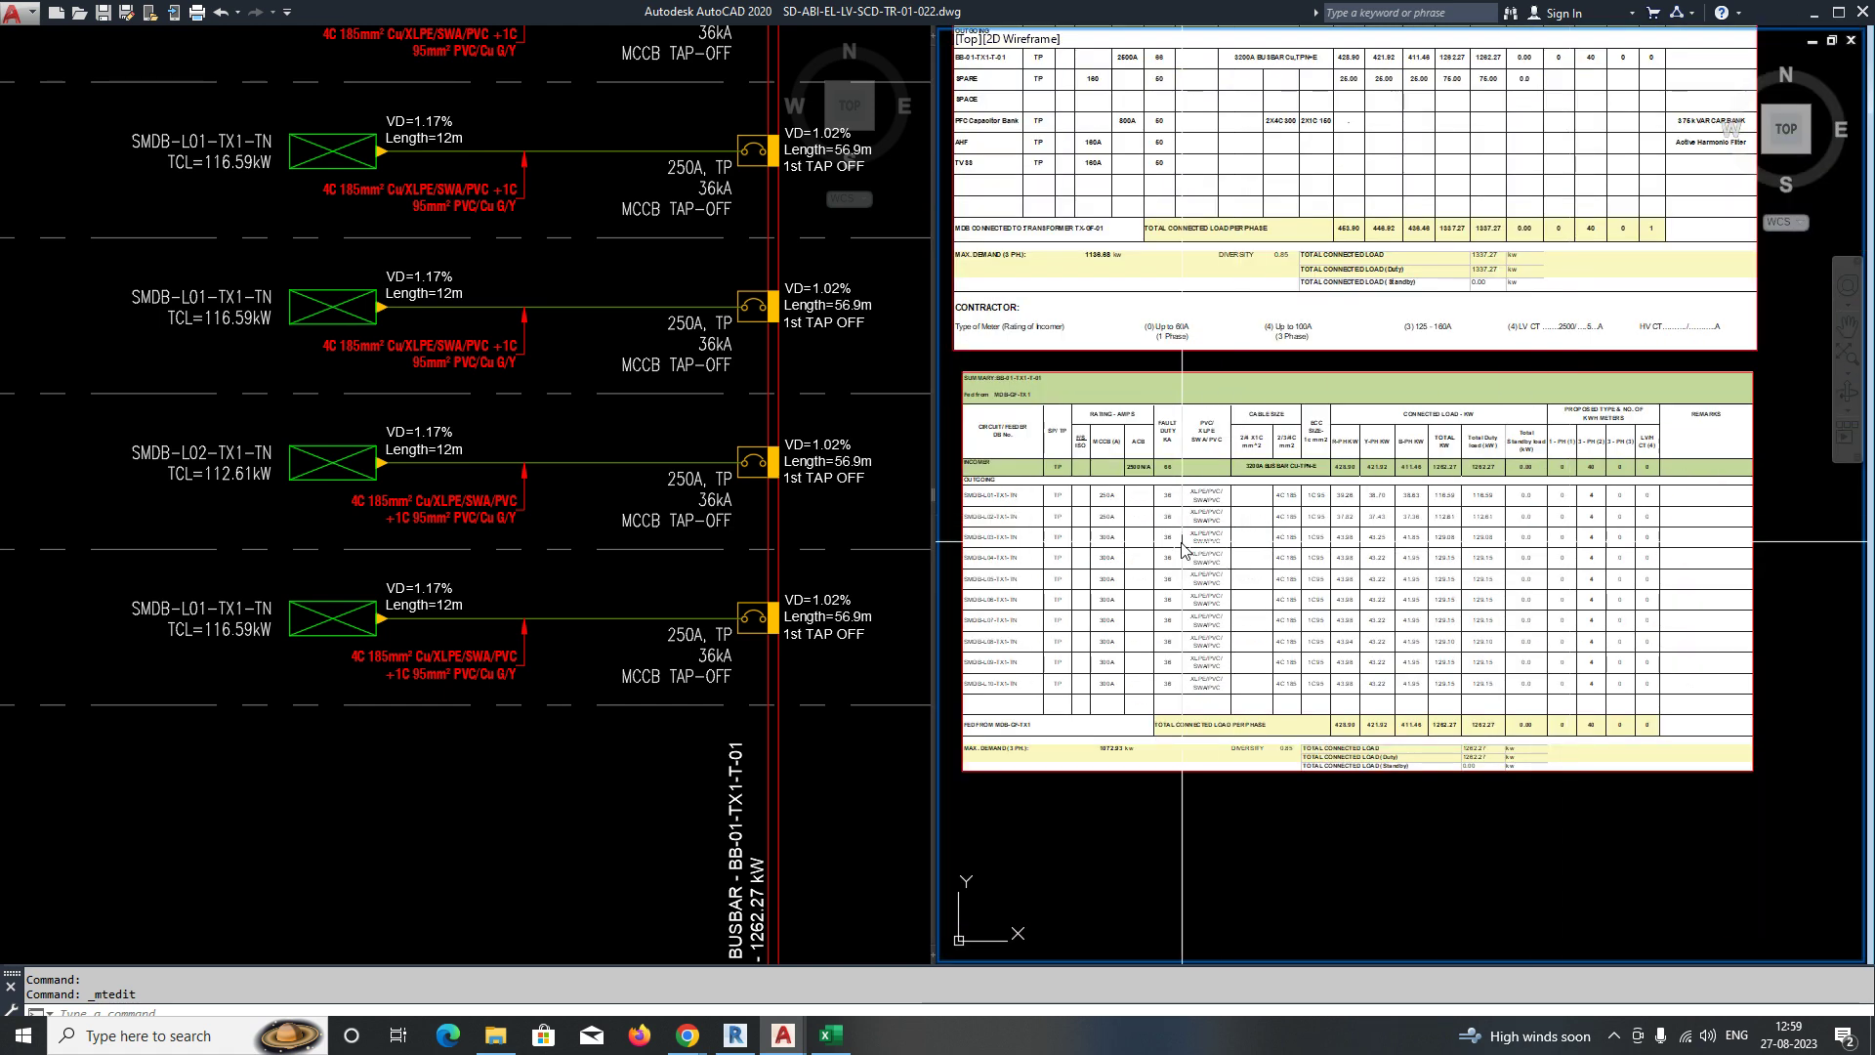
{"action": "scroll", "coordinate": [1183, 545], "scroll_direction": "up", "scroll_amount": 4}
{"action": "left_click", "coordinate": [552, 517]}
{"action": "middle_click_drag", "start_coordinate": [532, 459], "coordinate": [528, 676]}
{"action": "middle_click_drag", "start_coordinate": [232, 612], "coordinate": [331, 594]}
{"action": "left_click", "coordinate": [1253, 608]}
{"action": "middle_click_drag", "start_coordinate": [1253, 609], "coordinate": [1644, 564]}
{"action": "middle_click_drag", "start_coordinate": [1232, 567], "coordinate": [1334, 566]}
{"action": "scroll", "coordinate": [1214, 561], "scroll_direction": "up", "scroll_amount": 2}
{"action": "left_click", "coordinate": [283, 498]}
{"action": "scroll", "coordinate": [283, 498], "scroll_direction": "up", "scroll_amount": 4}
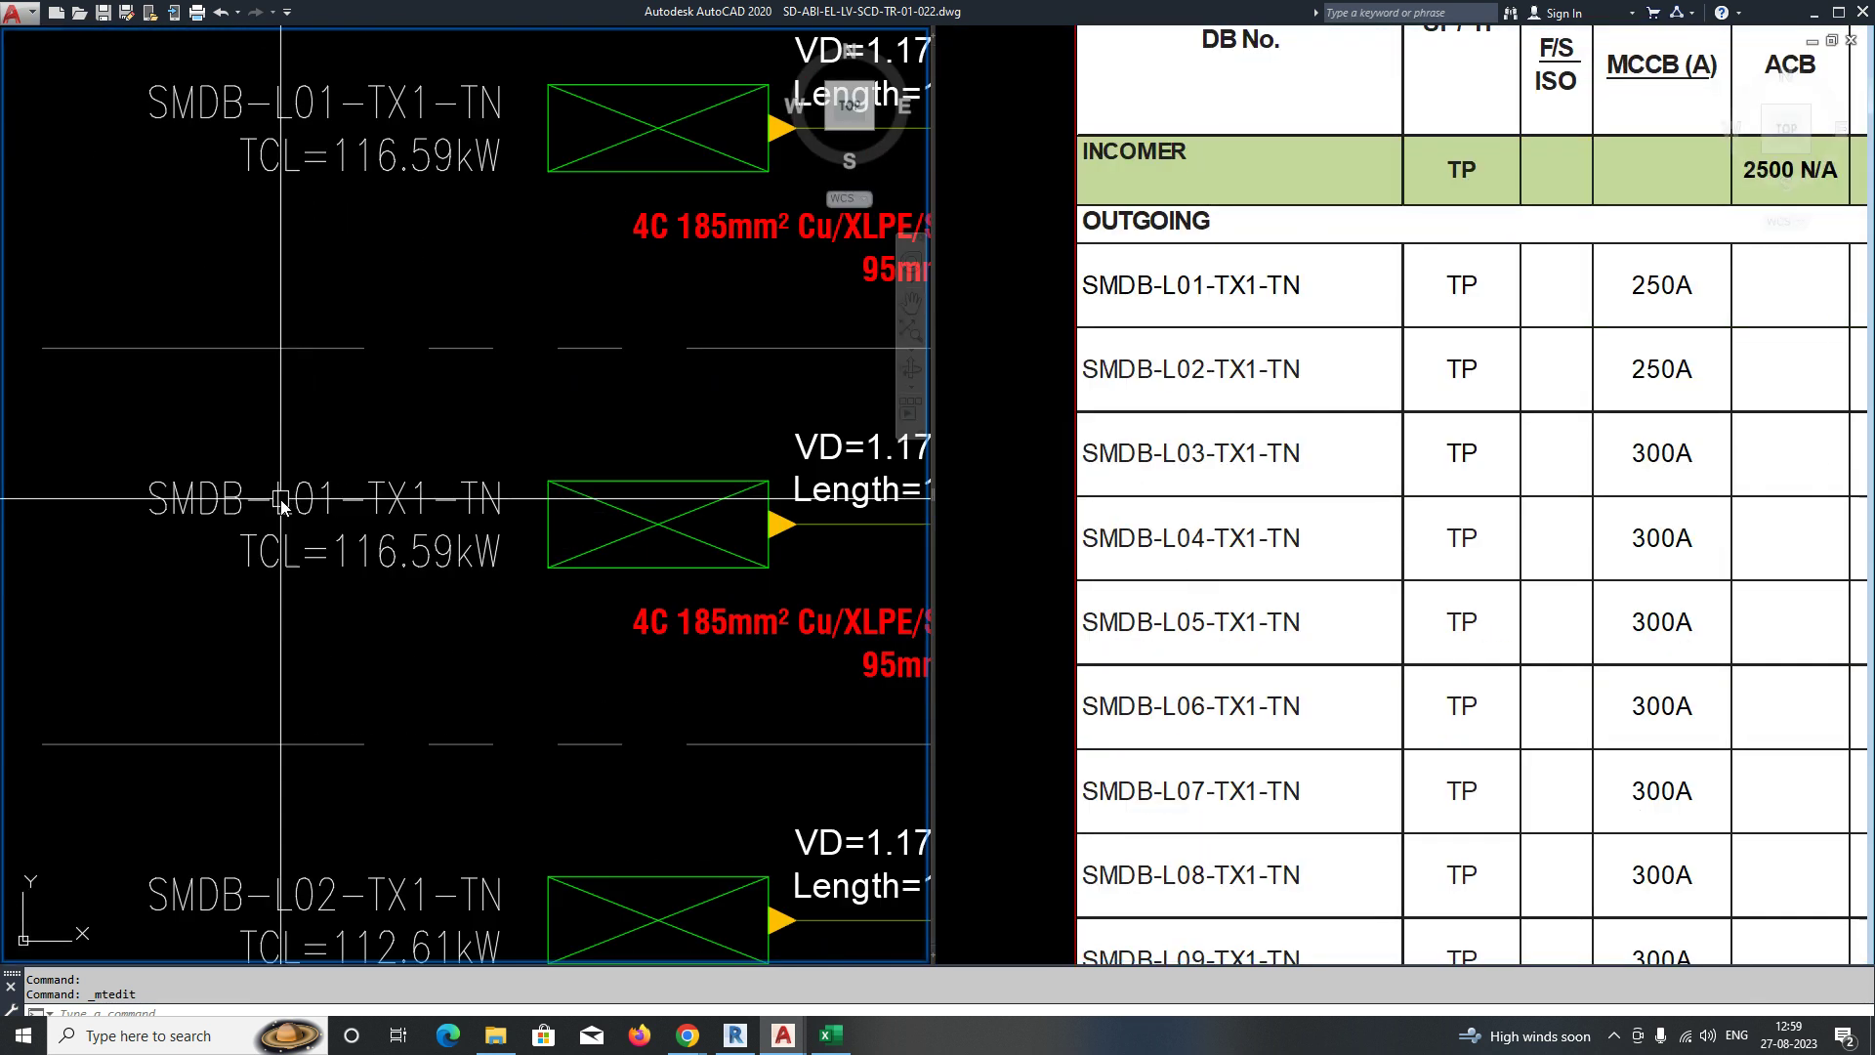
{"action": "double_click", "coordinate": [328, 508]}
{"action": "type", "text": "3"}
{"action": "left_click", "coordinate": [378, 649]}
{"action": "scroll", "coordinate": [284, 620], "scroll_direction": "down", "scroll_amount": 3}
{"action": "scroll", "coordinate": [277, 609], "scroll_direction": "up", "scroll_amount": 1}
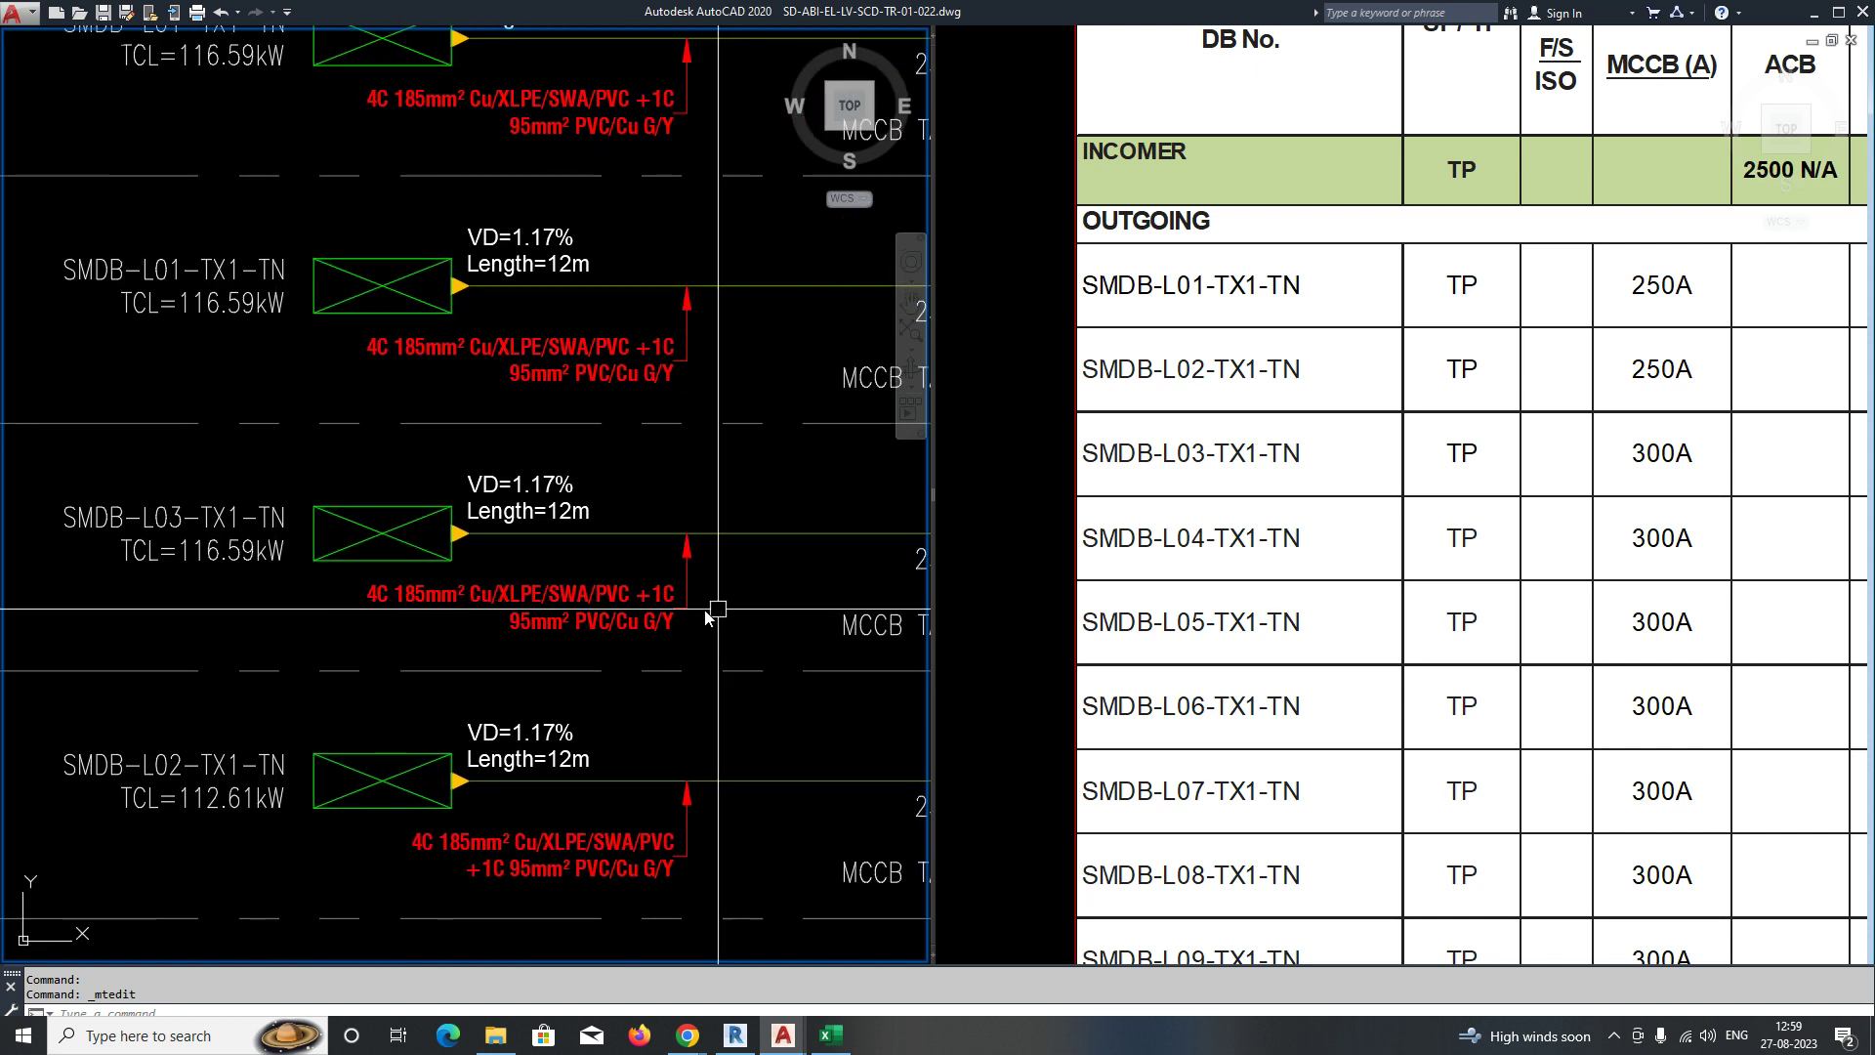
Set the MCCB tap-off rating on the L03 branch to 300A, following its row in the busbar schedule.
{"action": "left_click", "coordinate": [1269, 566]}
{"action": "scroll", "coordinate": [1280, 536], "scroll_direction": "down", "scroll_amount": 2}
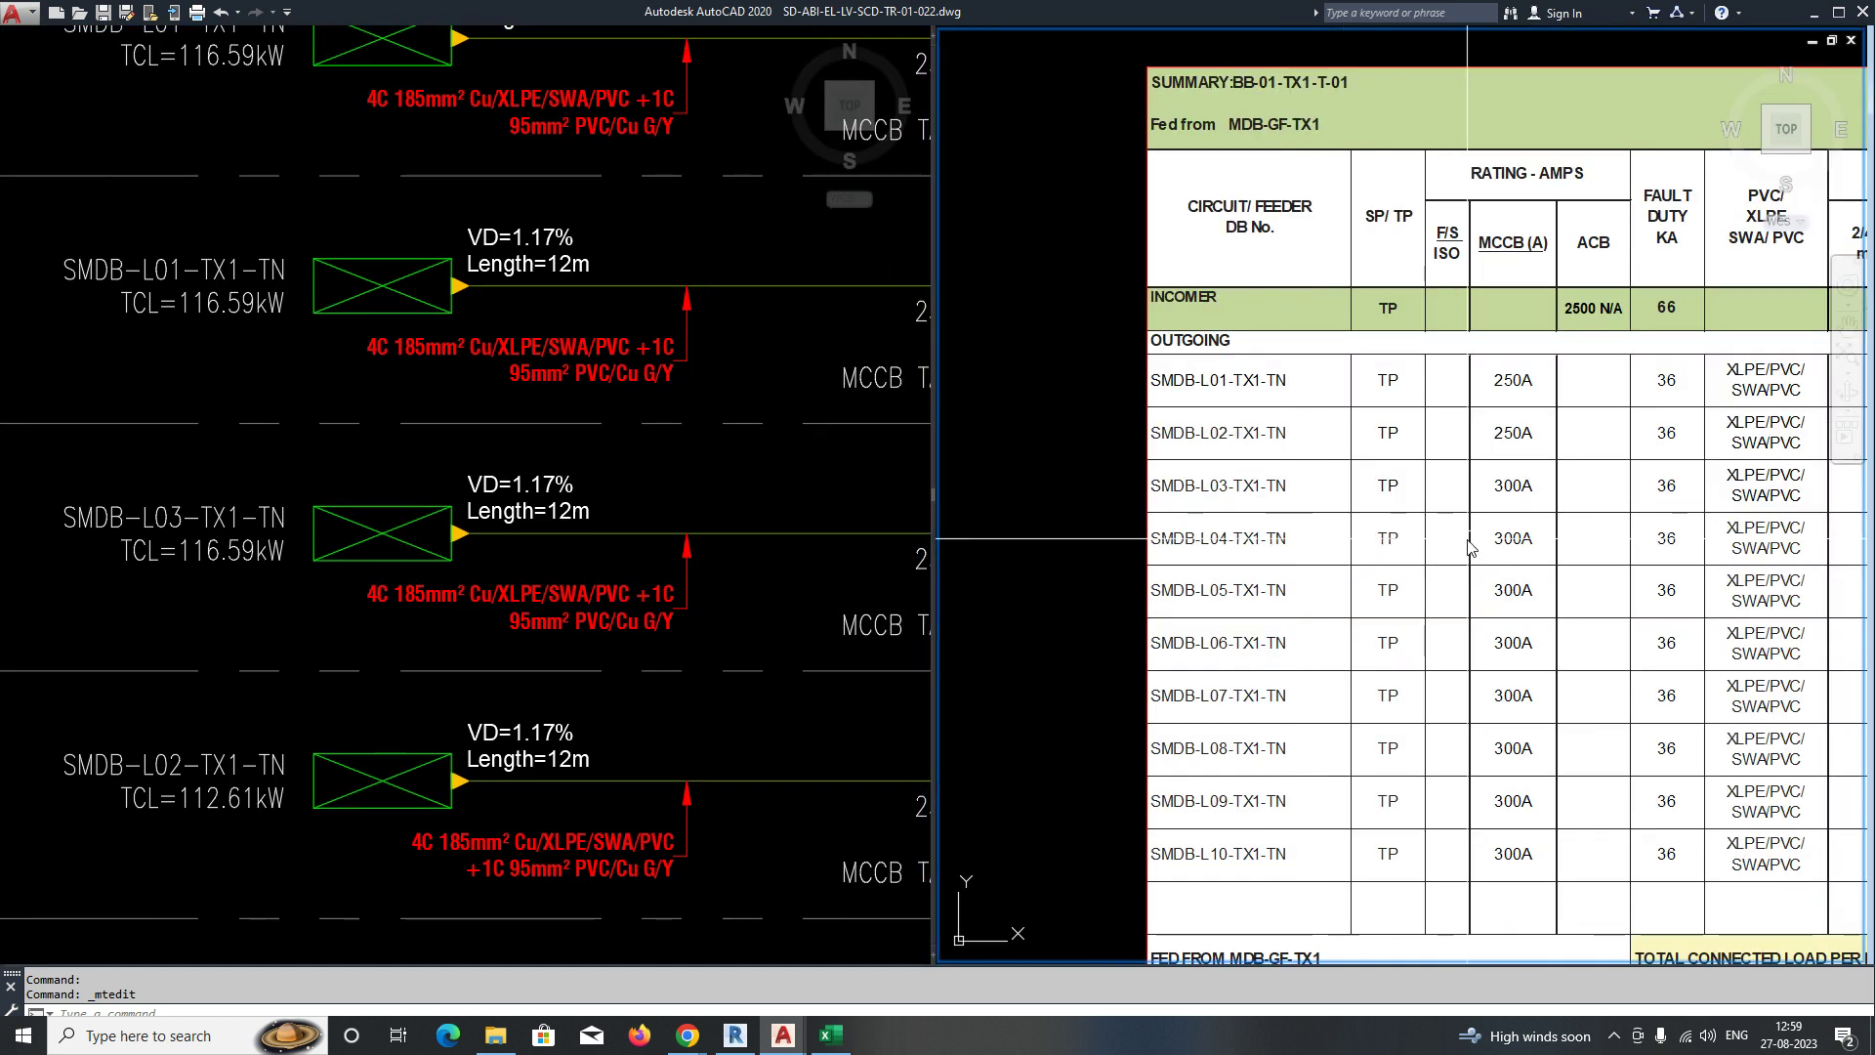
{"action": "left_click", "coordinate": [765, 662]}
{"action": "middle_click_drag", "start_coordinate": [797, 656], "coordinate": [481, 606]}
{"action": "scroll", "coordinate": [586, 527], "scroll_direction": "up", "scroll_amount": 2}
{"action": "left_click", "coordinate": [599, 524]}
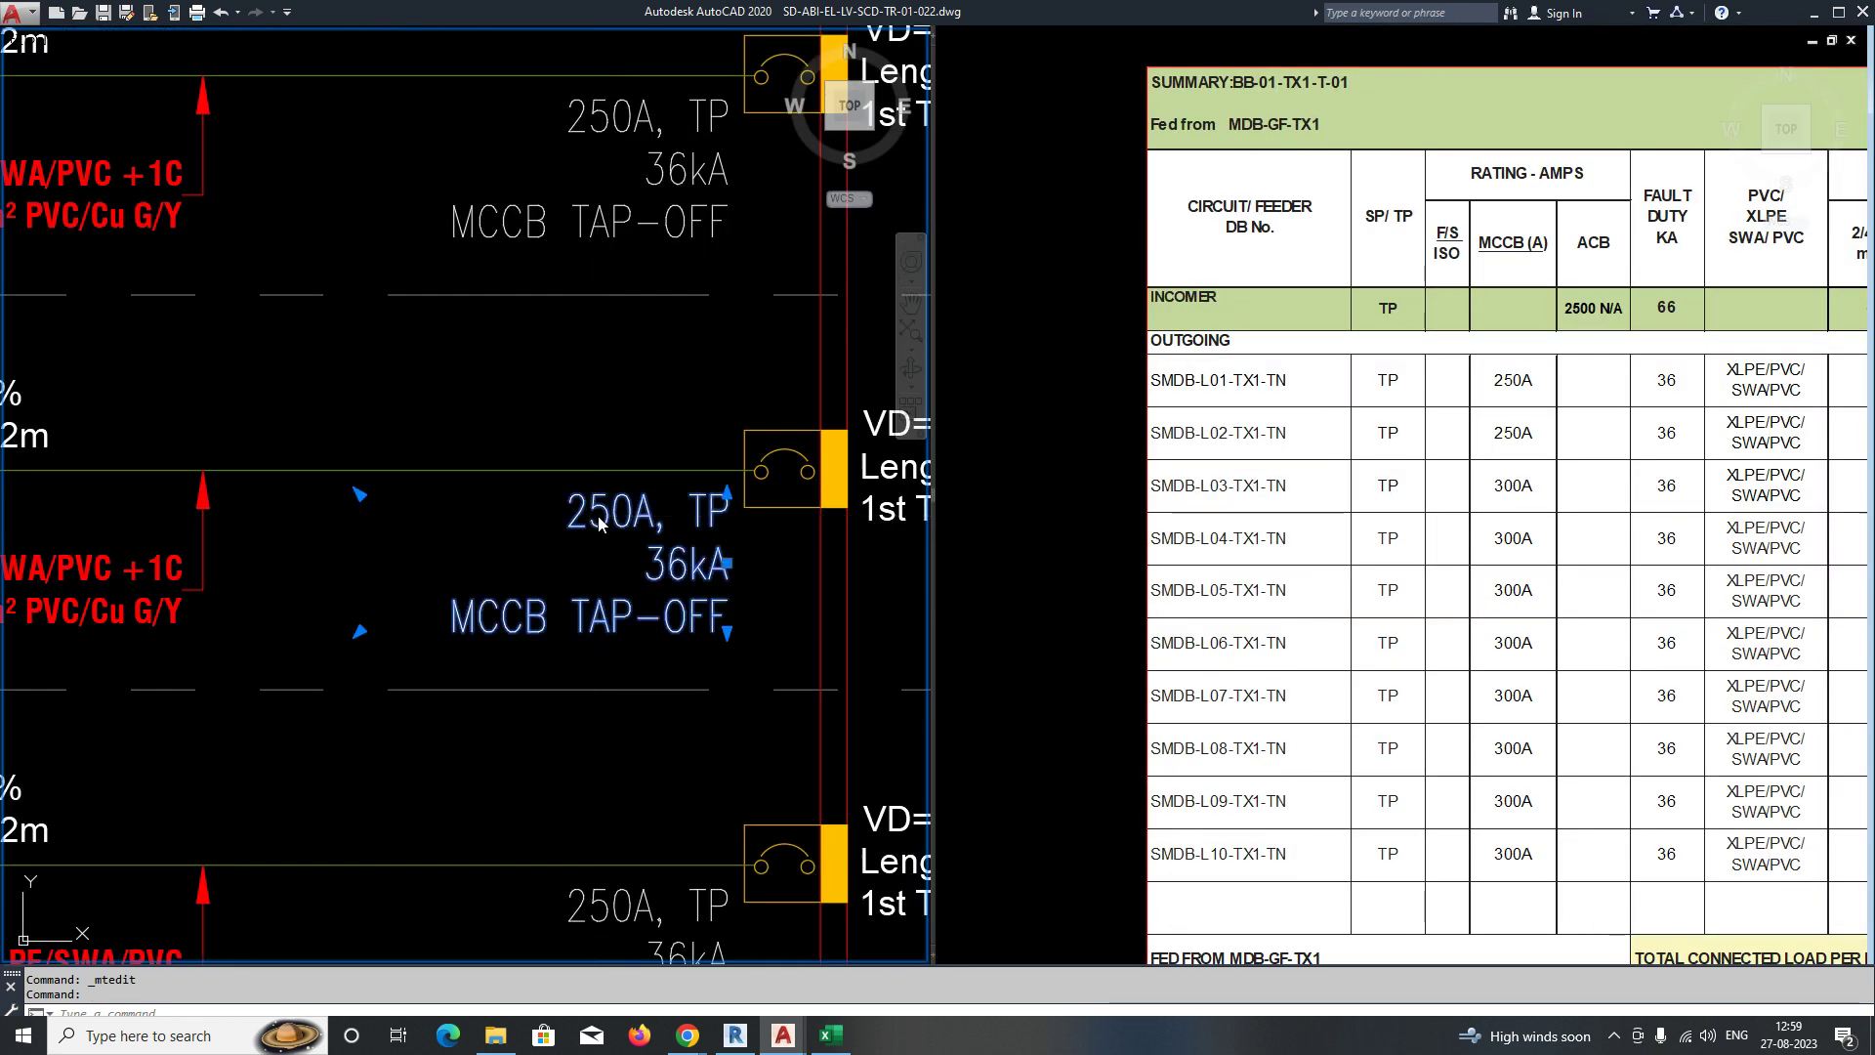
{"action": "double_click", "coordinate": [598, 524]}
{"action": "type", "text": "30"}
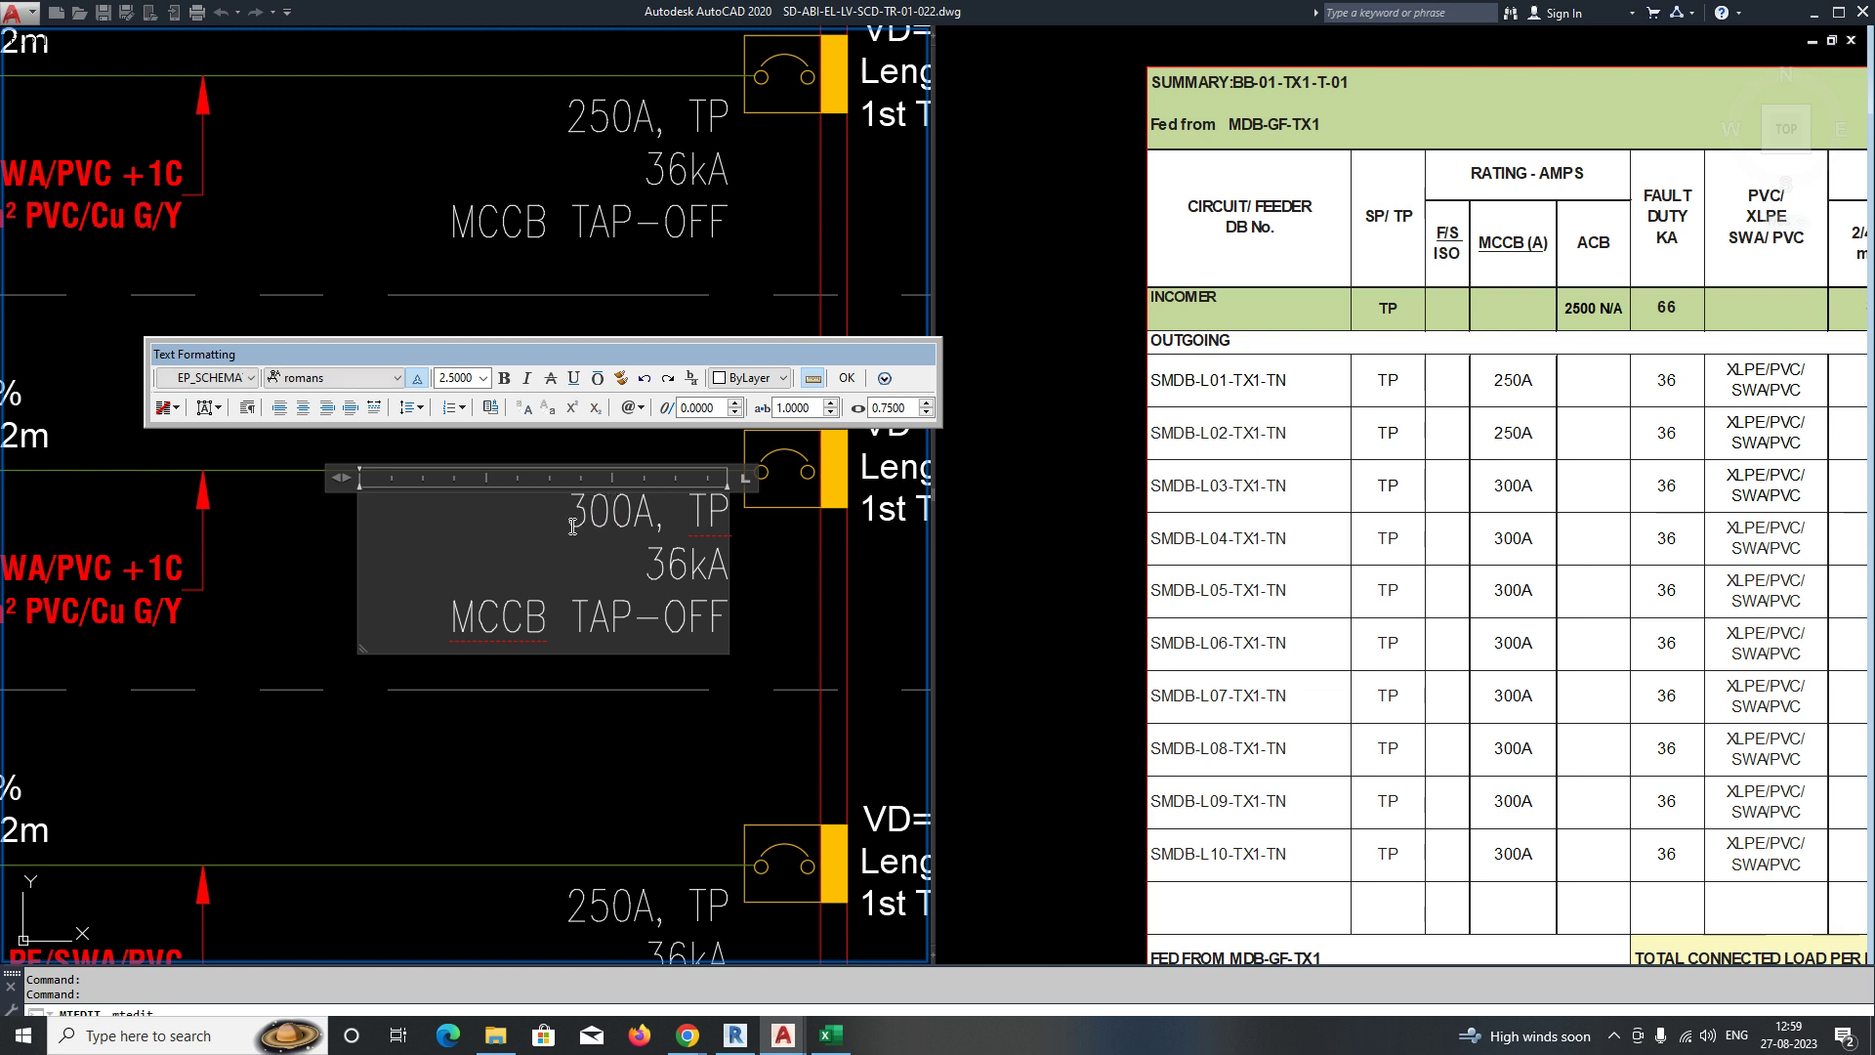
{"action": "left_click", "coordinate": [615, 661]}
Rewrap the L03 branch's cable note so that +1C starts the second line, and check its cable sizes against the schedule.
{"action": "scroll", "coordinate": [357, 533], "scroll_direction": "down", "scroll_amount": 2}
{"action": "middle_click_drag", "start_coordinate": [374, 584], "coordinate": [642, 544]}
{"action": "scroll", "coordinate": [586, 518], "scroll_direction": "up", "scroll_amount": 5}
{"action": "double_click", "coordinate": [570, 488]}
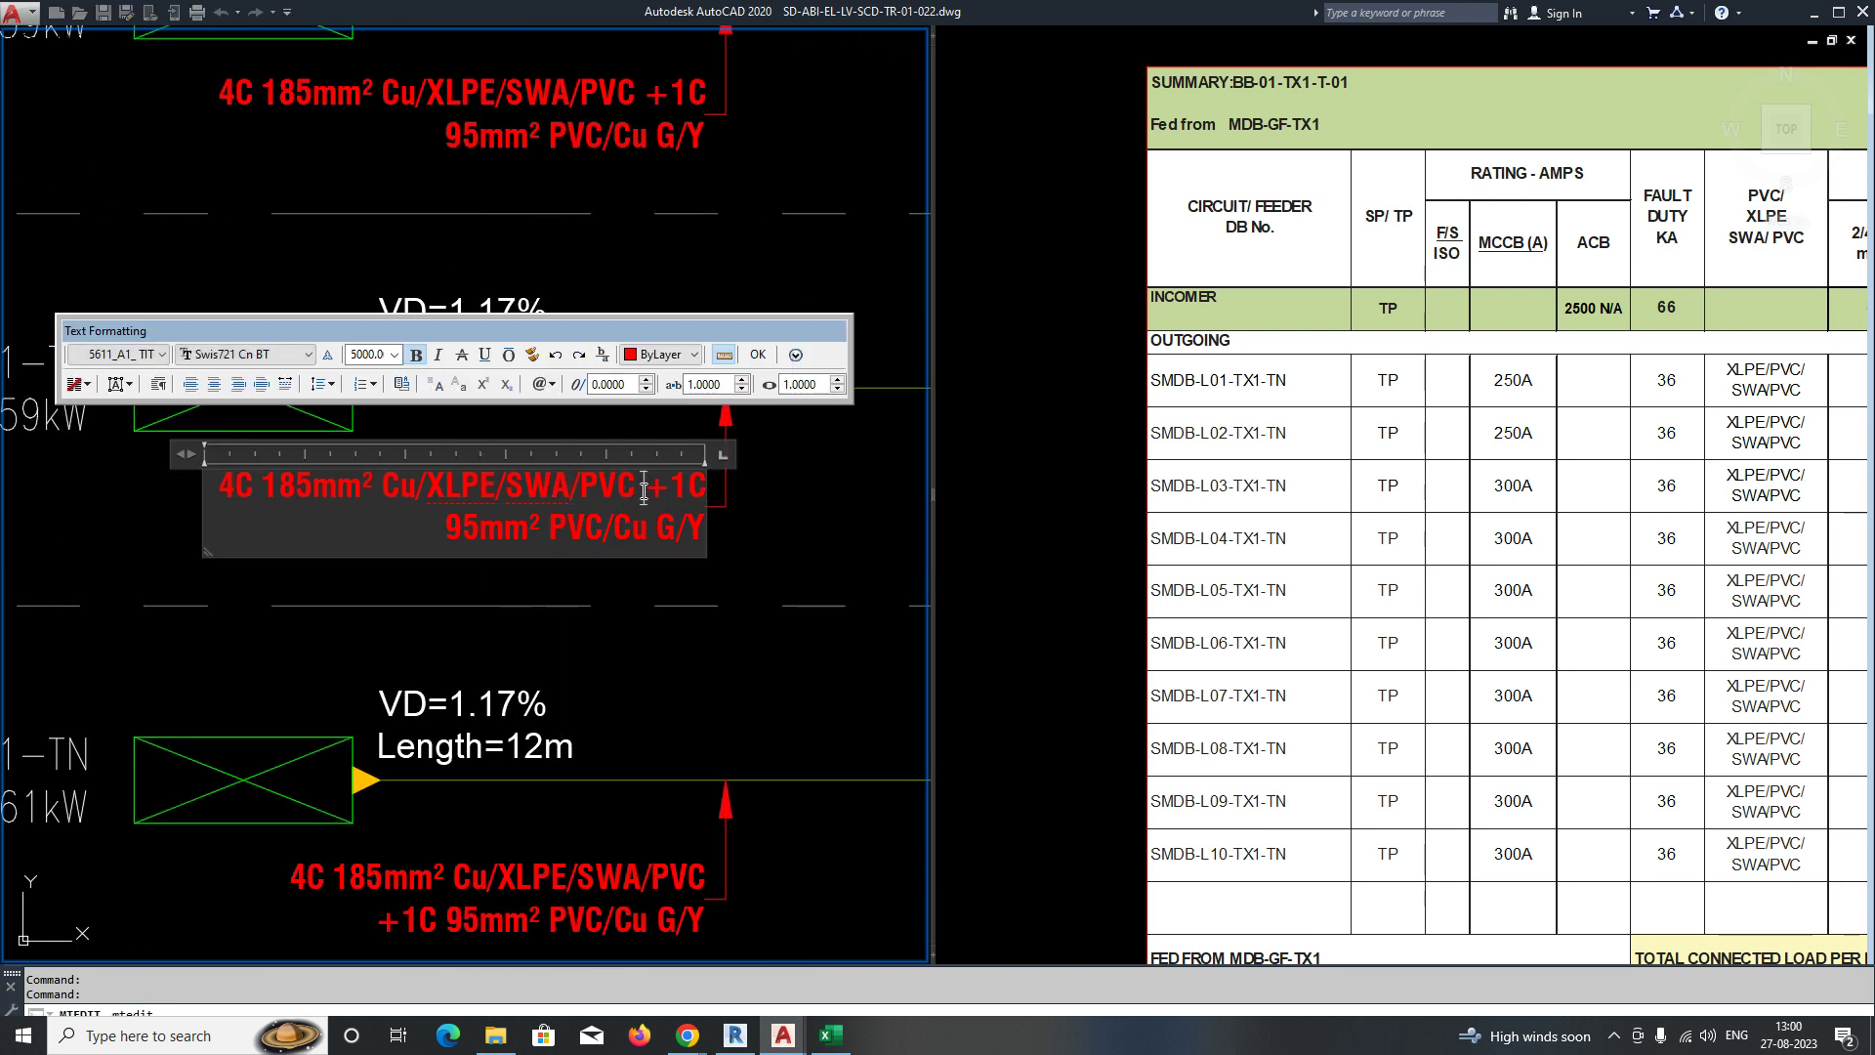
{"action": "left_click", "coordinate": [1638, 469]}
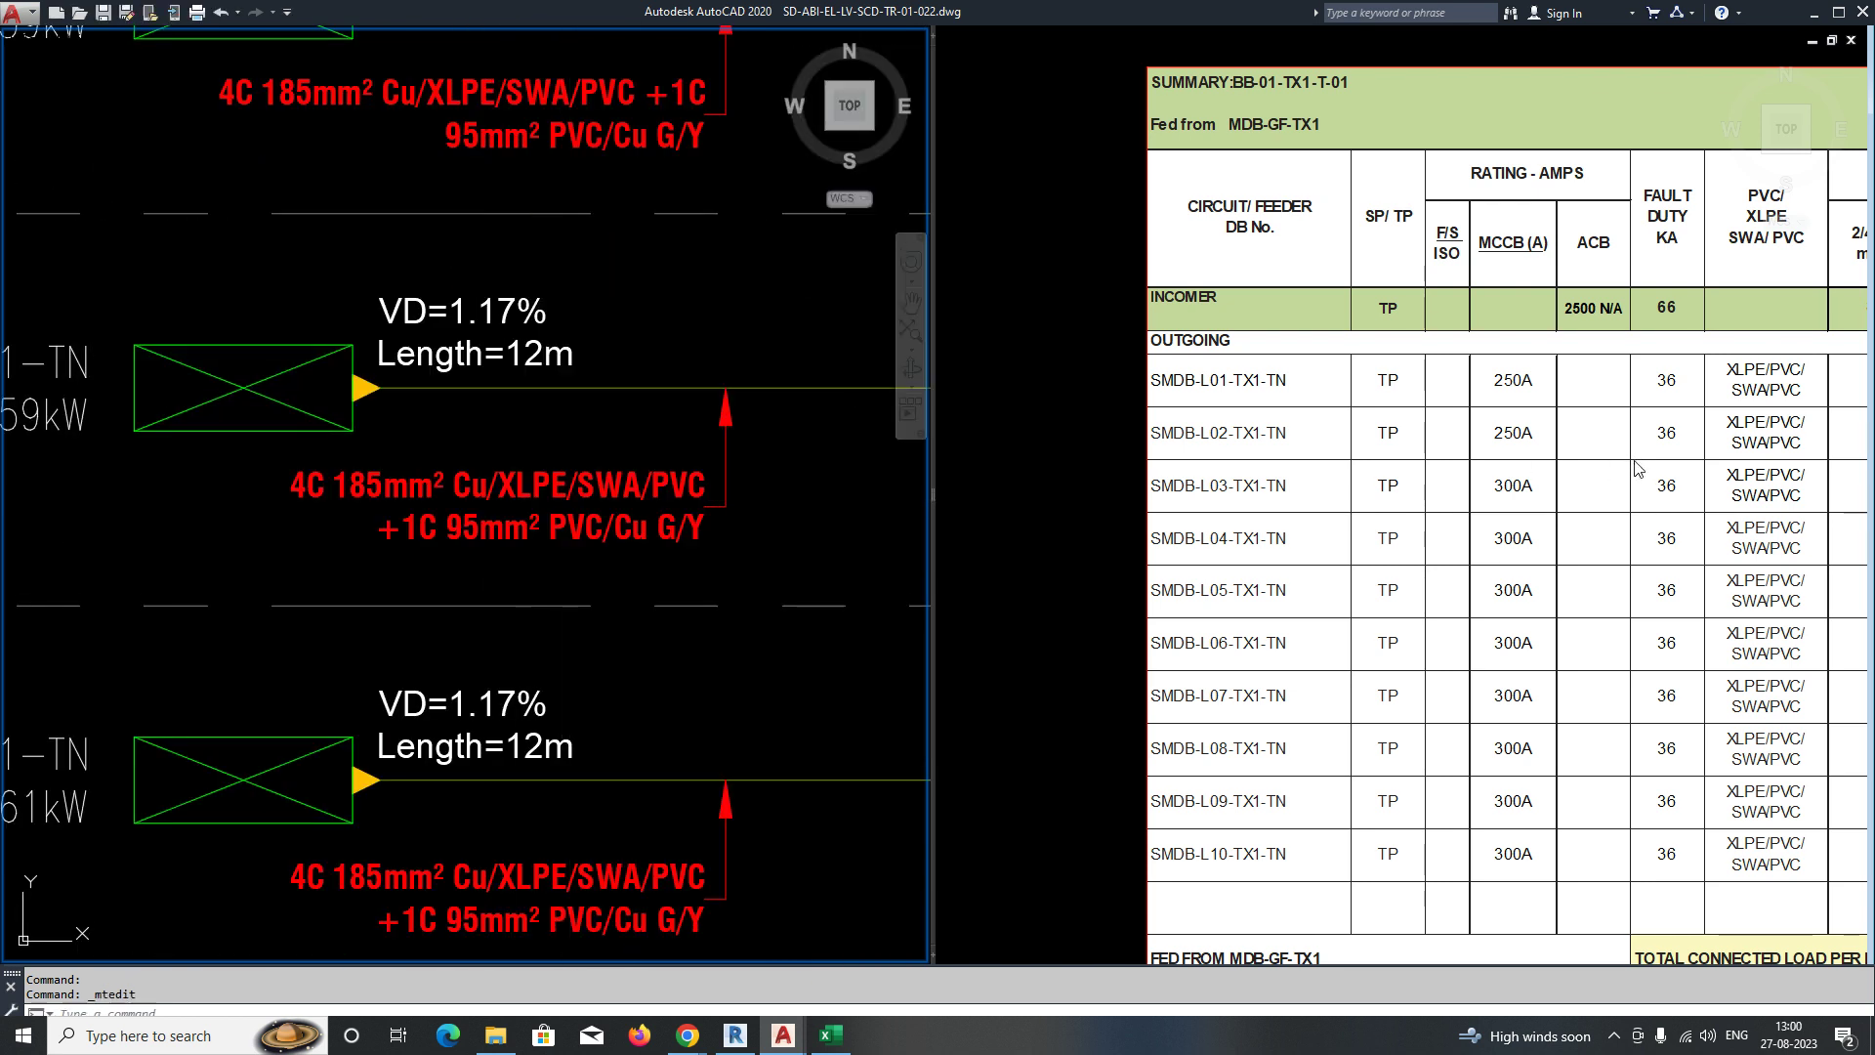
{"action": "left_click", "coordinate": [1675, 500]}
{"action": "middle_click_drag", "start_coordinate": [1690, 520], "coordinate": [1435, 500]}
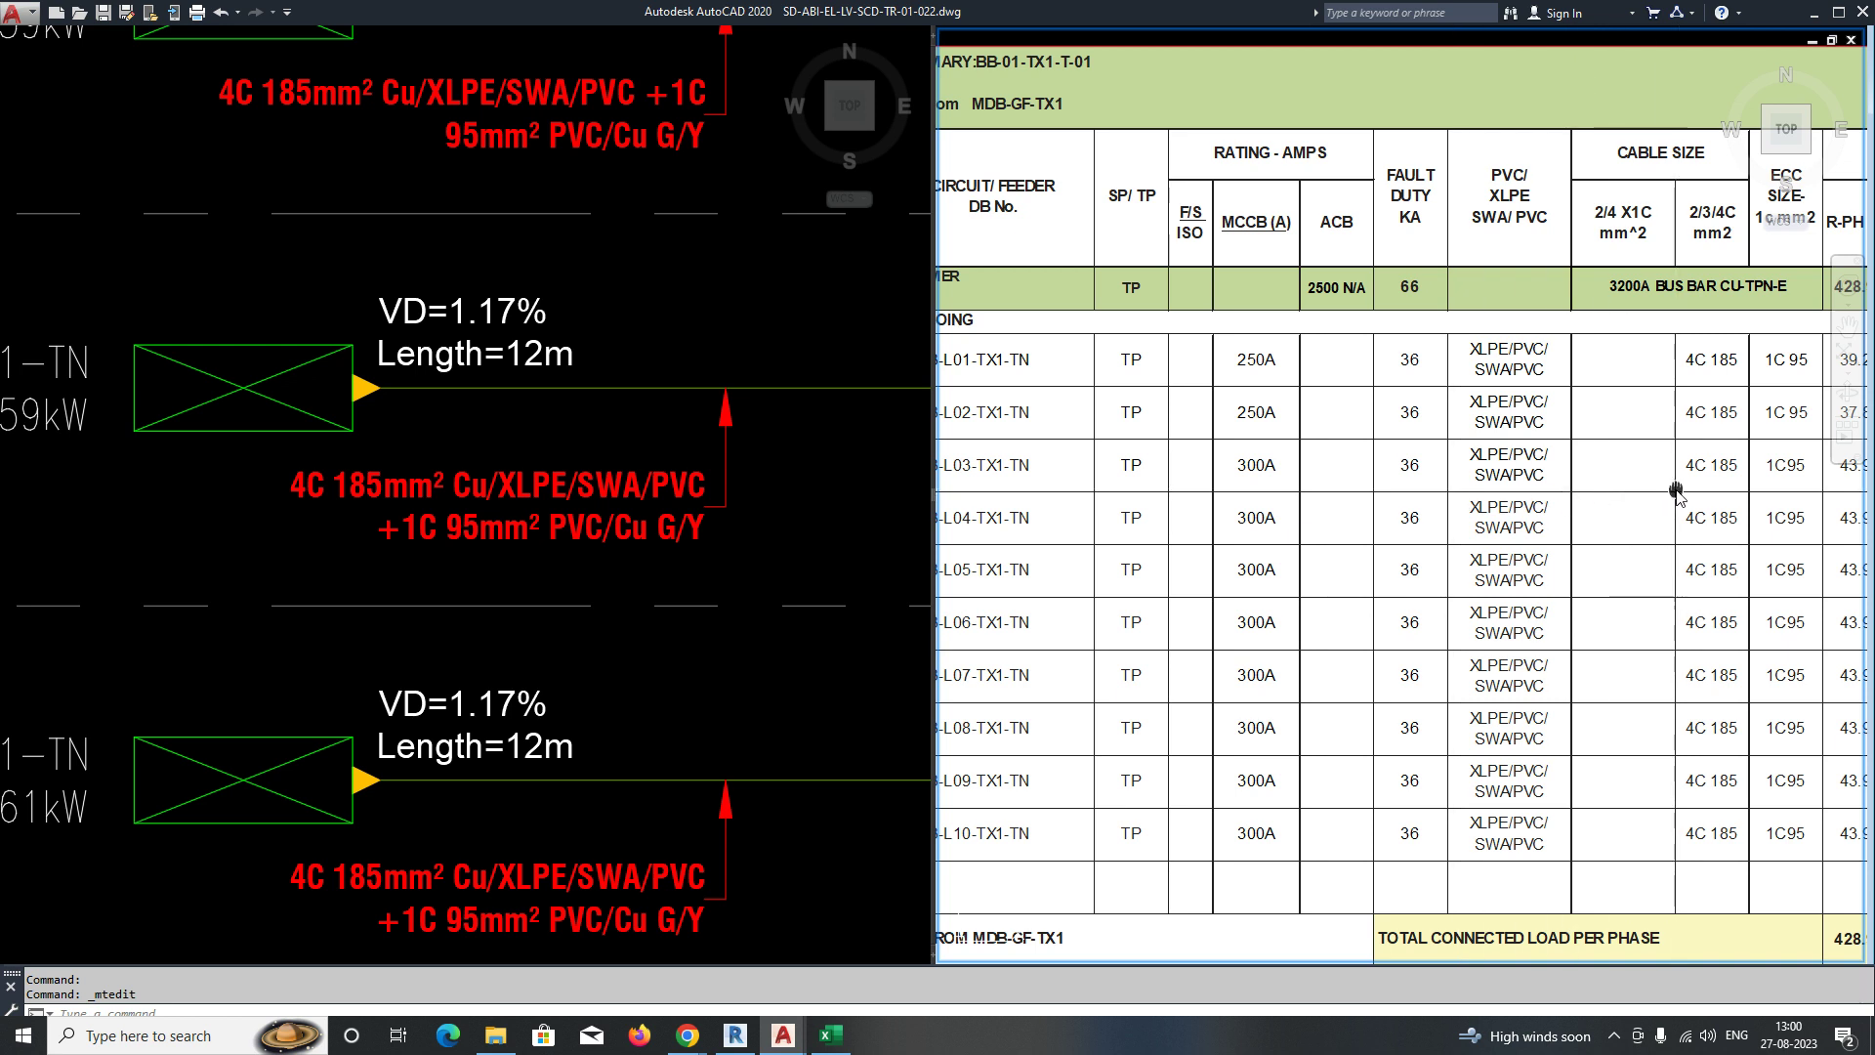
{"action": "middle_click_drag", "start_coordinate": [1676, 493], "coordinate": [1526, 473]}
{"action": "left_click", "coordinate": [420, 508]}
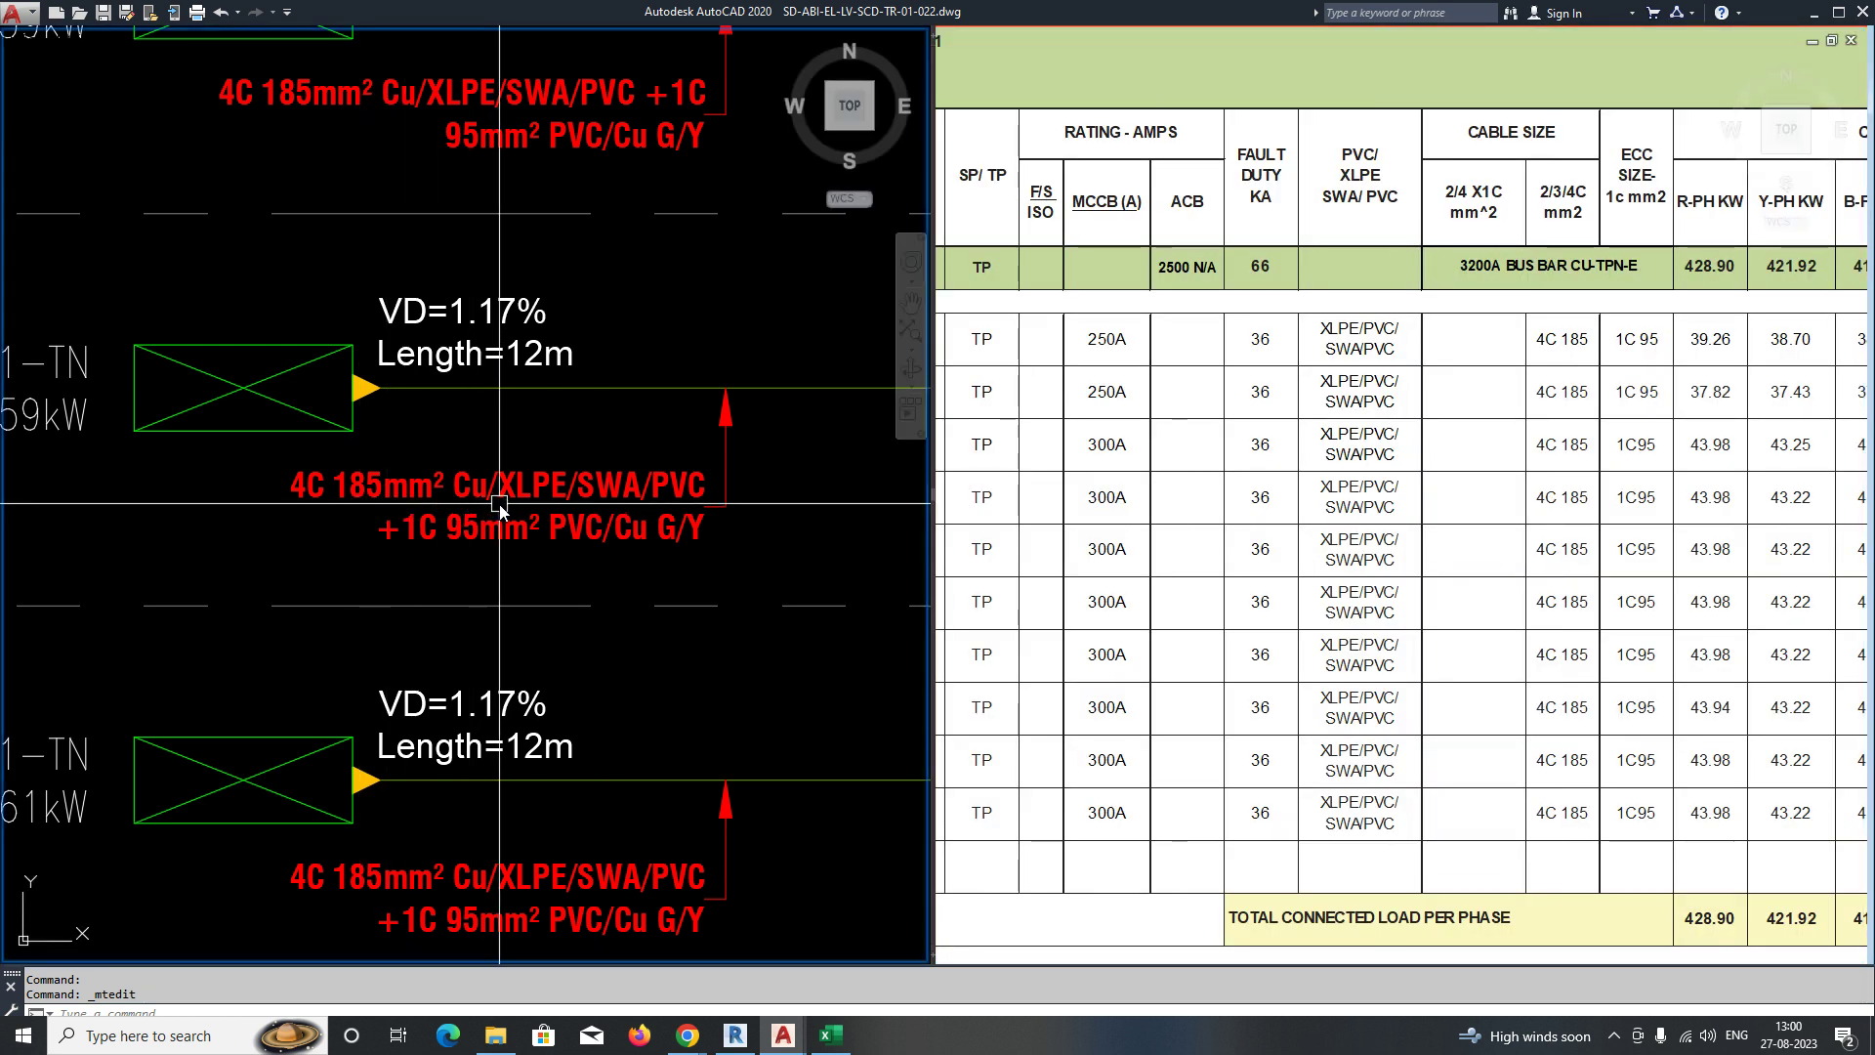
Change the board label on the branch directly above L03 to SMDB-L04-TX1-TN.
{"action": "scroll", "coordinate": [501, 503], "scroll_direction": "down", "scroll_amount": 3}
{"action": "scroll", "coordinate": [503, 508], "scroll_direction": "down", "scroll_amount": 2}
{"action": "middle_click_drag", "start_coordinate": [543, 400], "coordinate": [565, 502]}
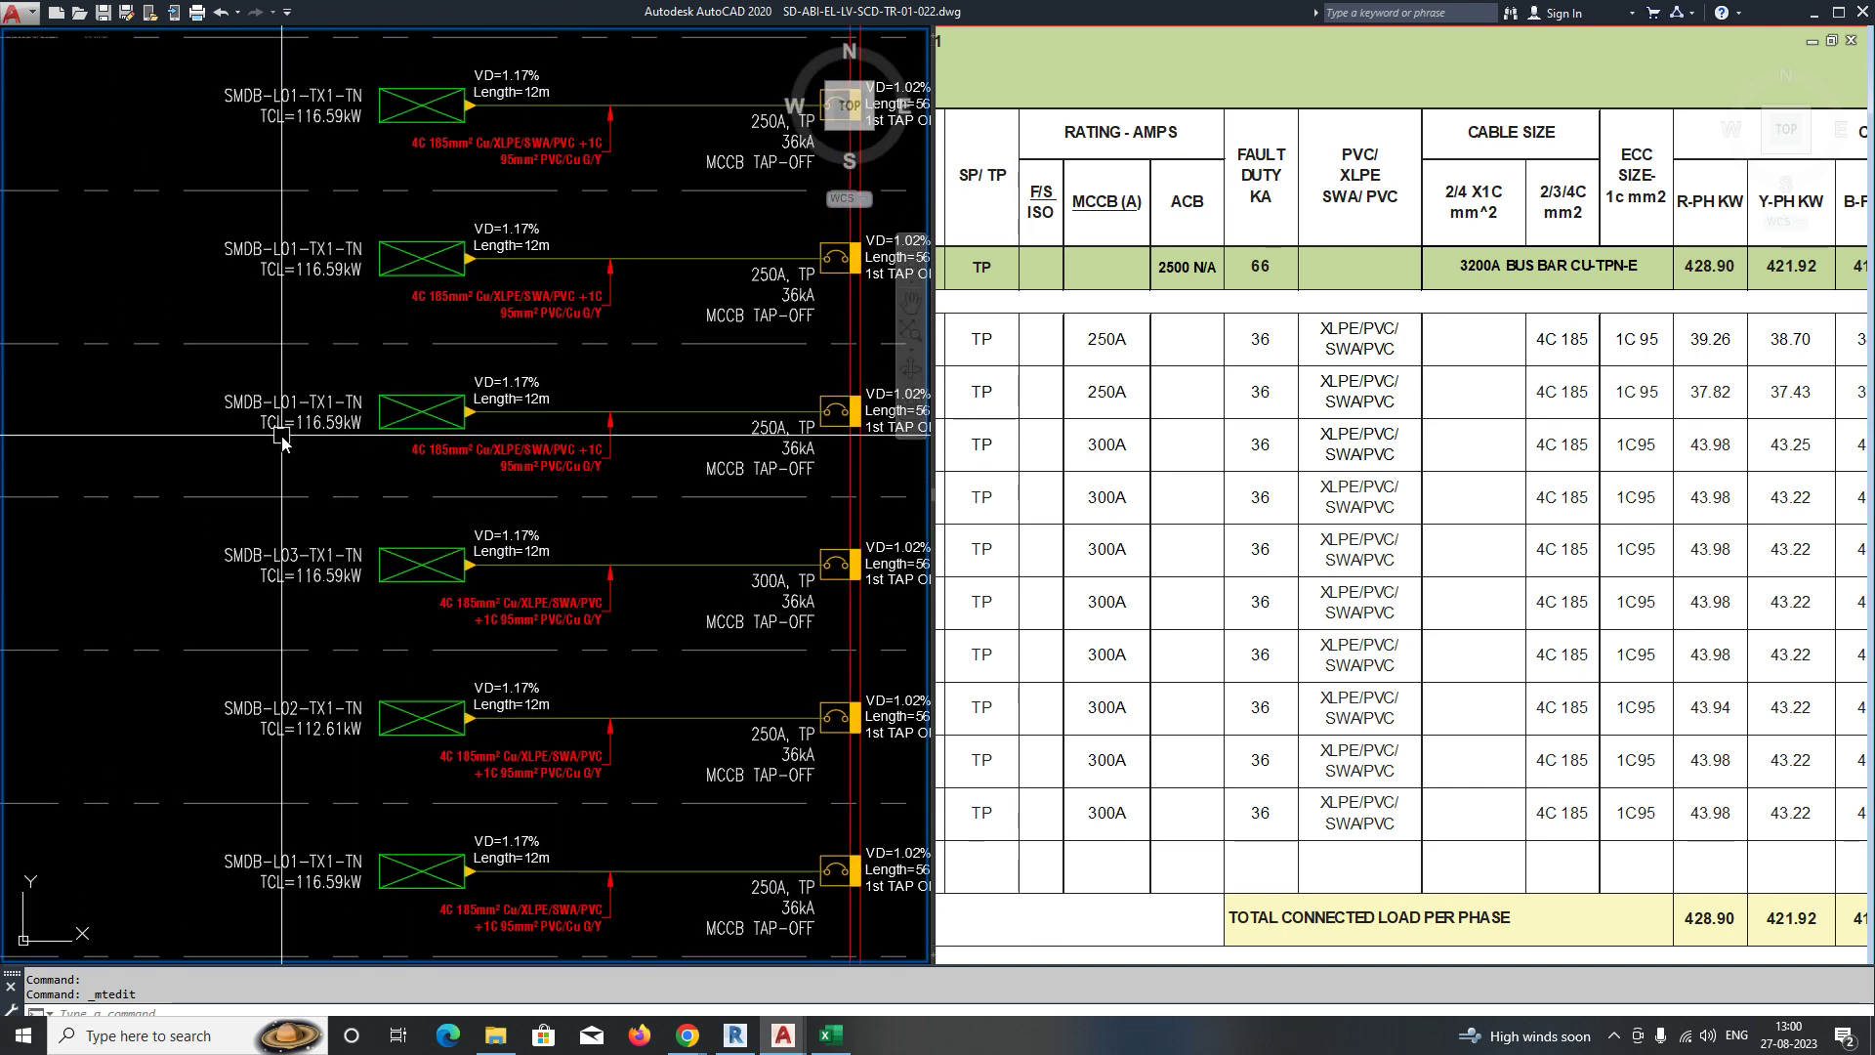
{"action": "middle_click_drag", "start_coordinate": [285, 444], "coordinate": [476, 467]}
{"action": "scroll", "coordinate": [472, 439], "scroll_direction": "up", "scroll_amount": 4}
{"action": "left_click", "coordinate": [1365, 486]}
{"action": "scroll", "coordinate": [1365, 486], "scroll_direction": "down", "scroll_amount": 4}
{"action": "middle_click_drag", "start_coordinate": [1174, 494], "coordinate": [1246, 500]}
{"action": "scroll", "coordinate": [1243, 495], "scroll_direction": "up", "scroll_amount": 6}
{"action": "left_click", "coordinate": [517, 422]}
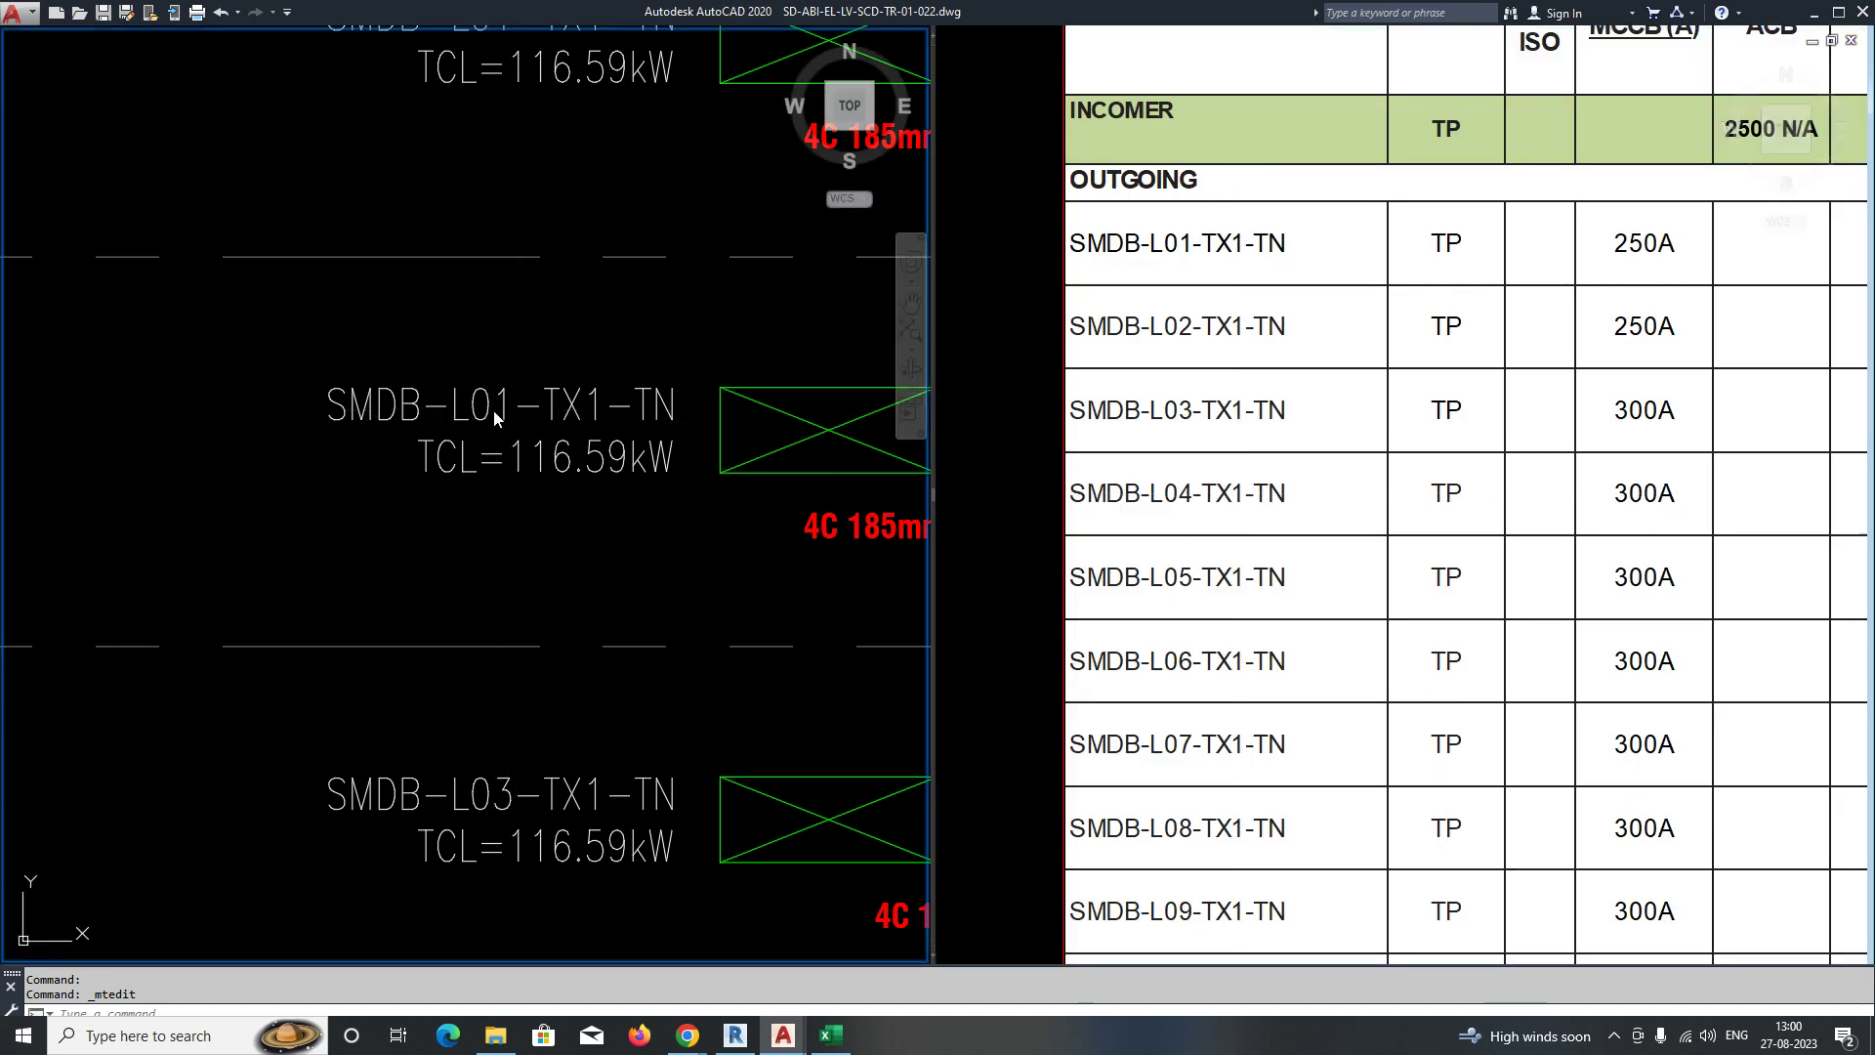
{"action": "double_click", "coordinate": [494, 410]}
{"action": "left_click_drag", "start_coordinate": [488, 415], "coordinate": [531, 413]}
{"action": "type", "text": "4"}
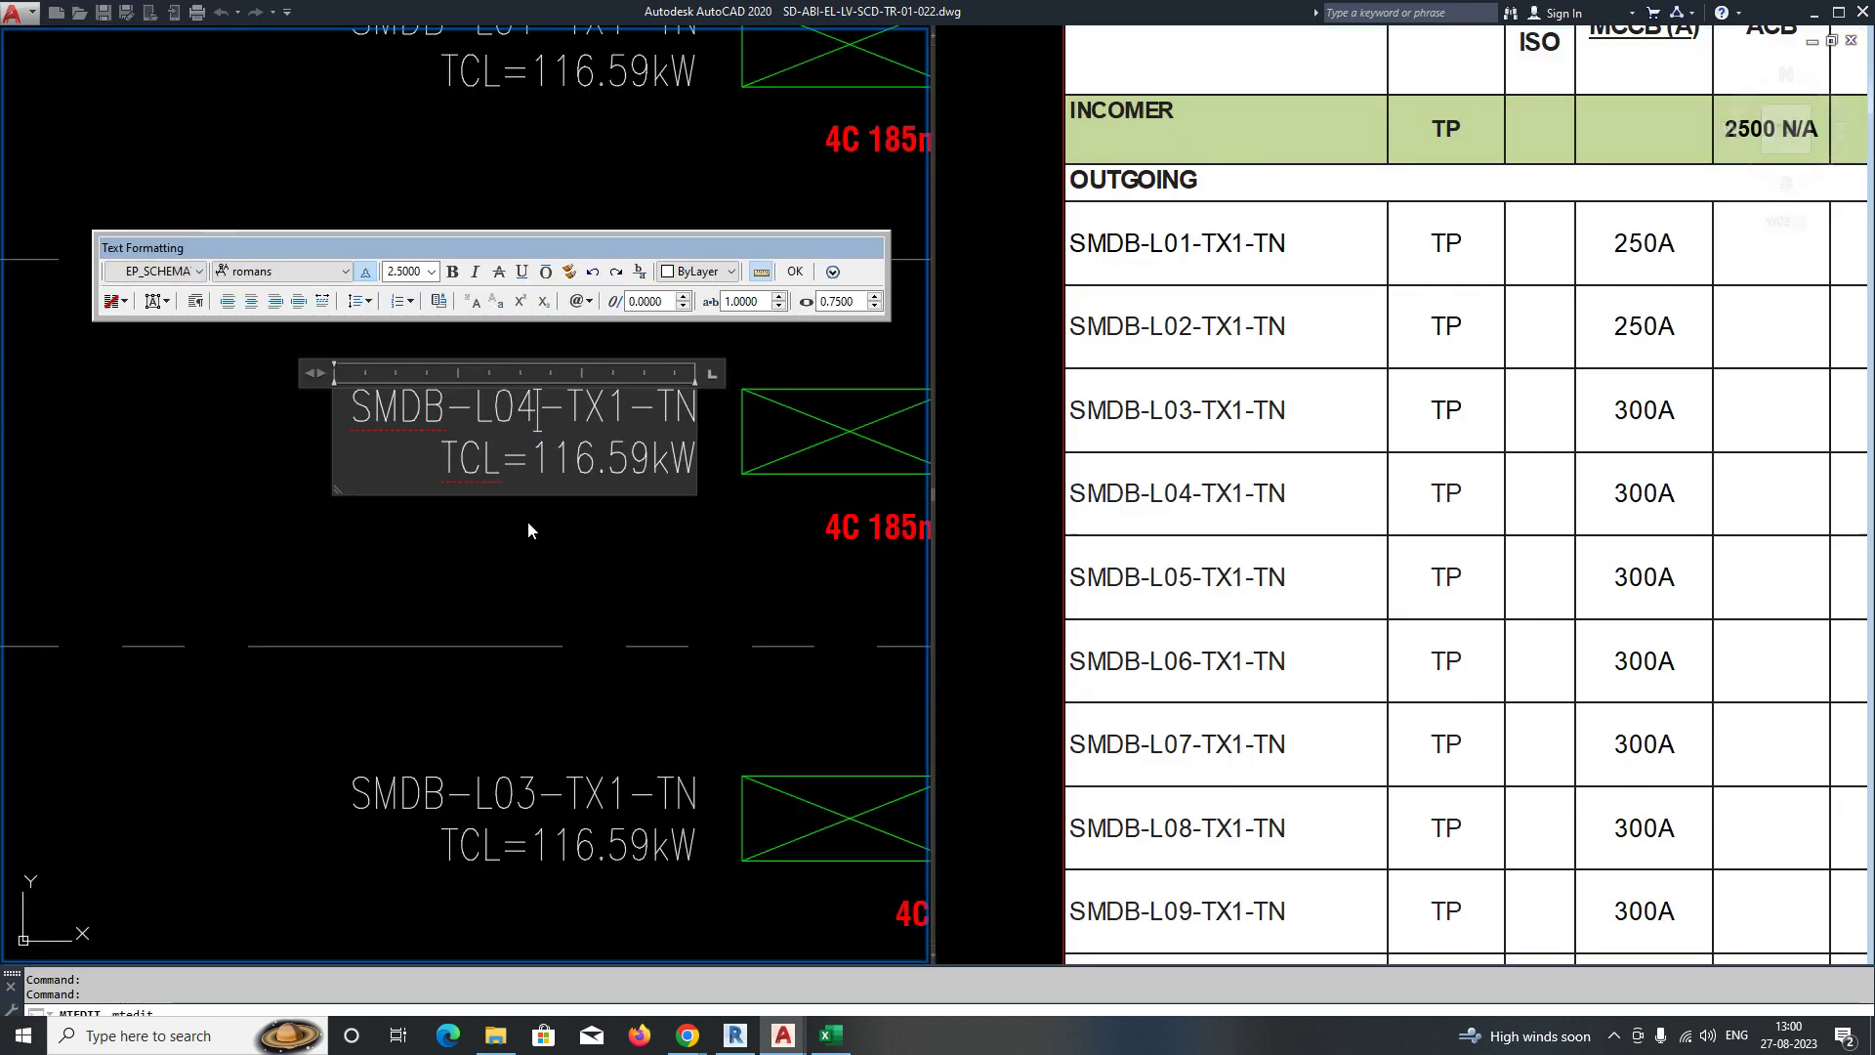
{"action": "left_click", "coordinate": [529, 518]}
Set the TCL on the SMDB-L03-TX1-TN label to 129.08kW, following the schedule's total load.
{"action": "left_click", "coordinate": [1220, 512]}
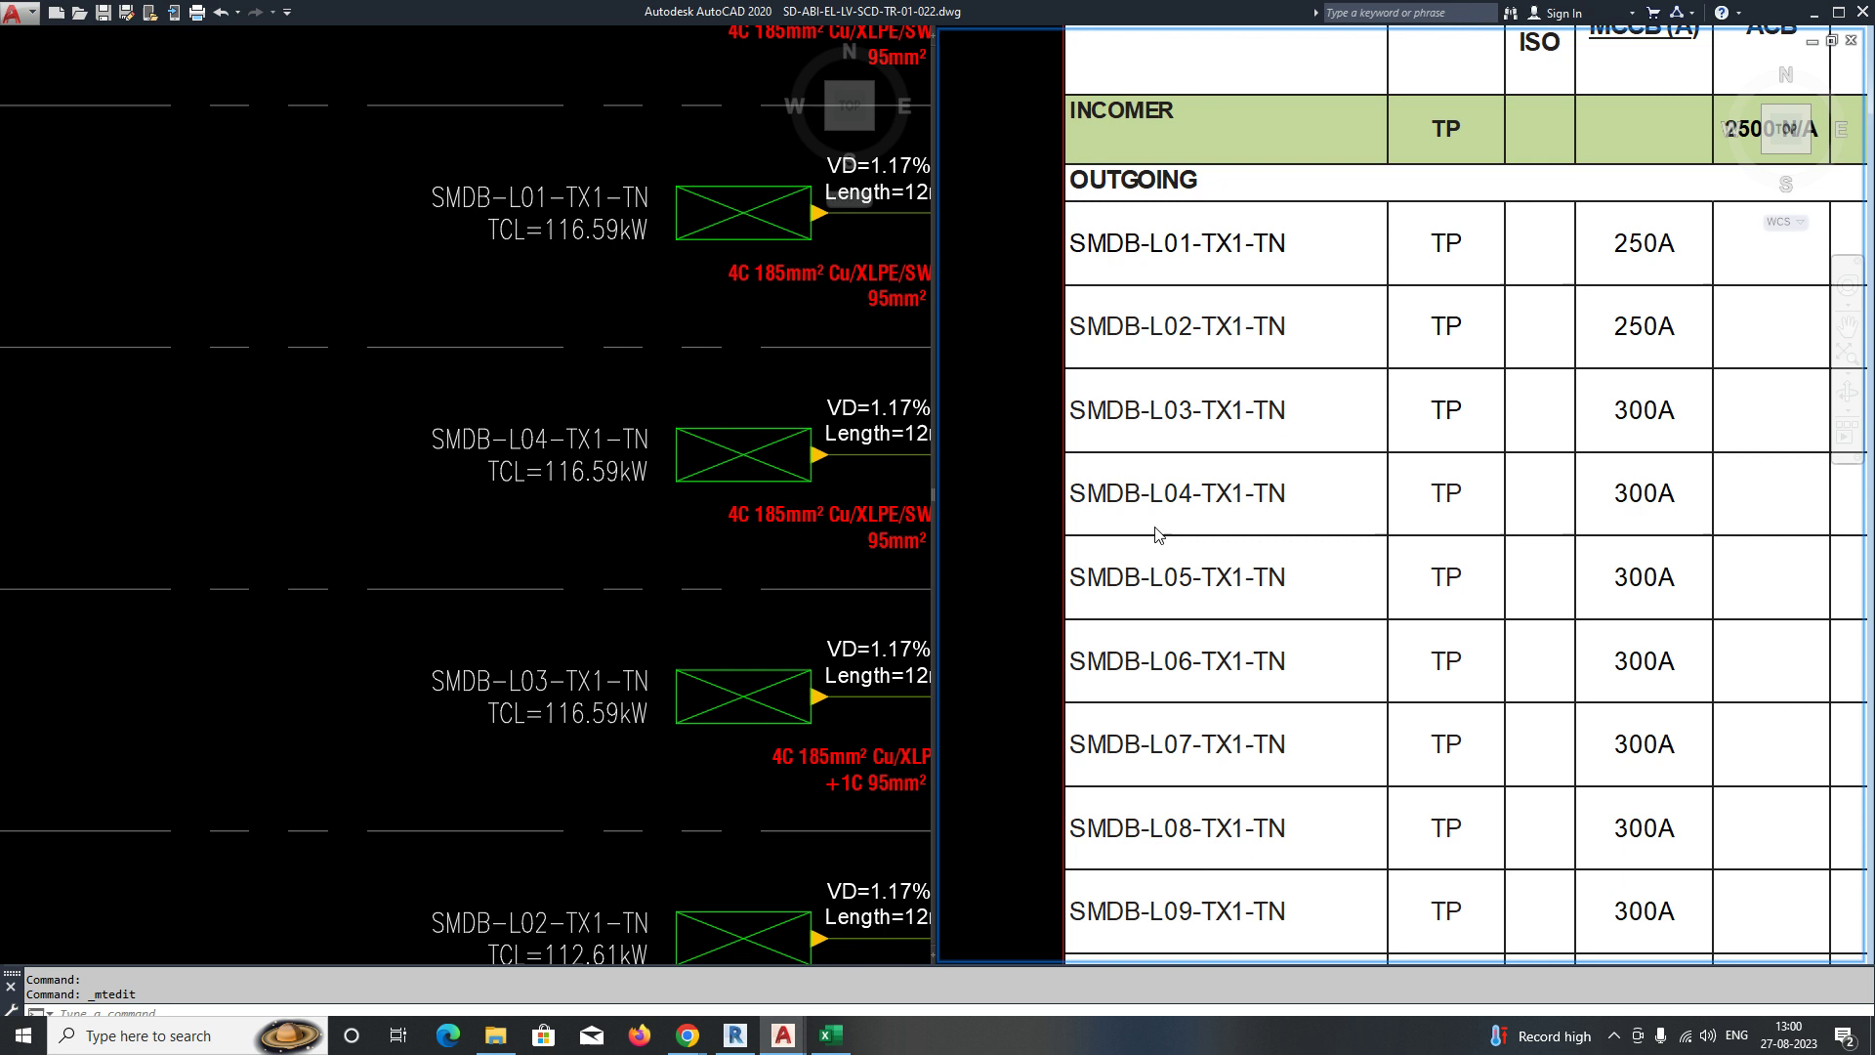
{"action": "scroll", "coordinate": [1403, 523], "scroll_direction": "down", "scroll_amount": 5}
{"action": "scroll", "coordinate": [1562, 493], "scroll_direction": "up", "scroll_amount": 8}
{"action": "middle_click_drag", "start_coordinate": [1641, 514], "coordinate": [1518, 460]}
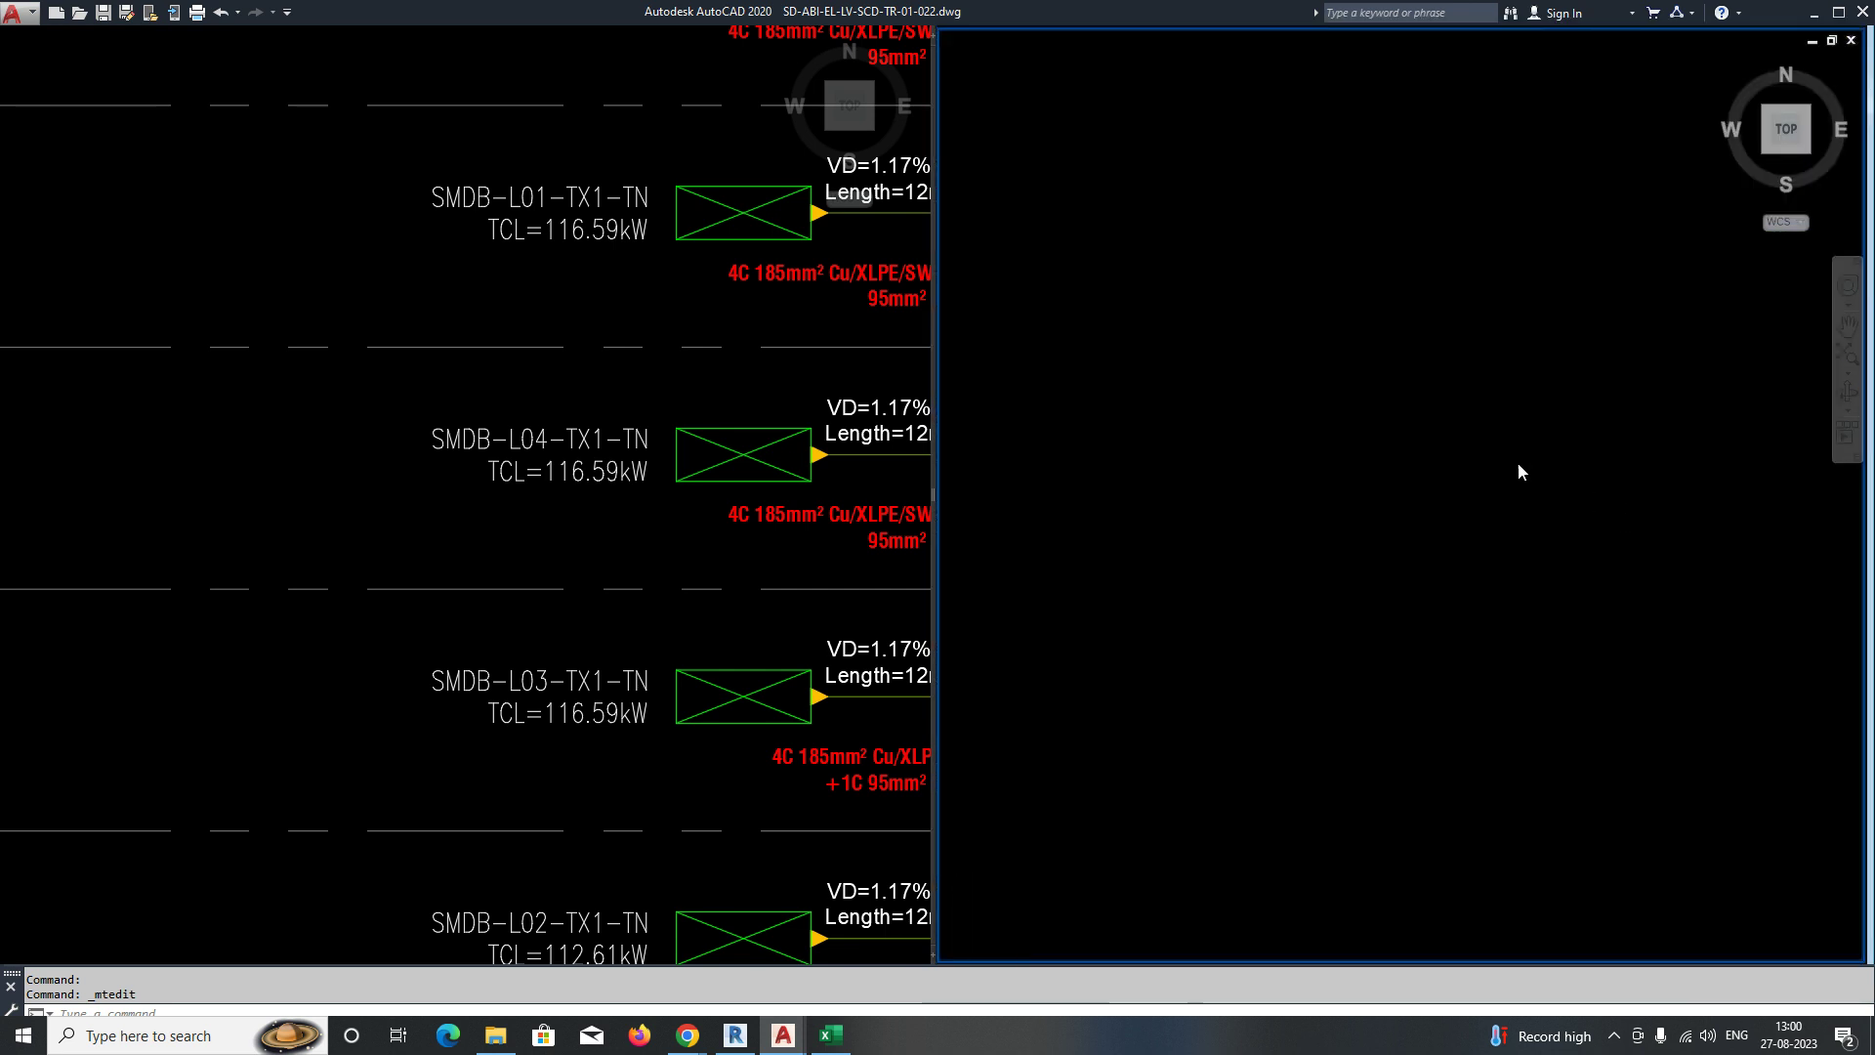
{"action": "left_click", "coordinate": [462, 540]}
{"action": "scroll", "coordinate": [489, 550], "scroll_direction": "down", "scroll_amount": 2}
{"action": "mouse_move", "coordinate": [491, 553]}
{"action": "middle_mouse_down"}
{"action": "mouse_move", "coordinate": [452, 377]}
{"action": "mouse_move", "coordinate": [427, 372]}
{"action": "middle_mouse_up"}
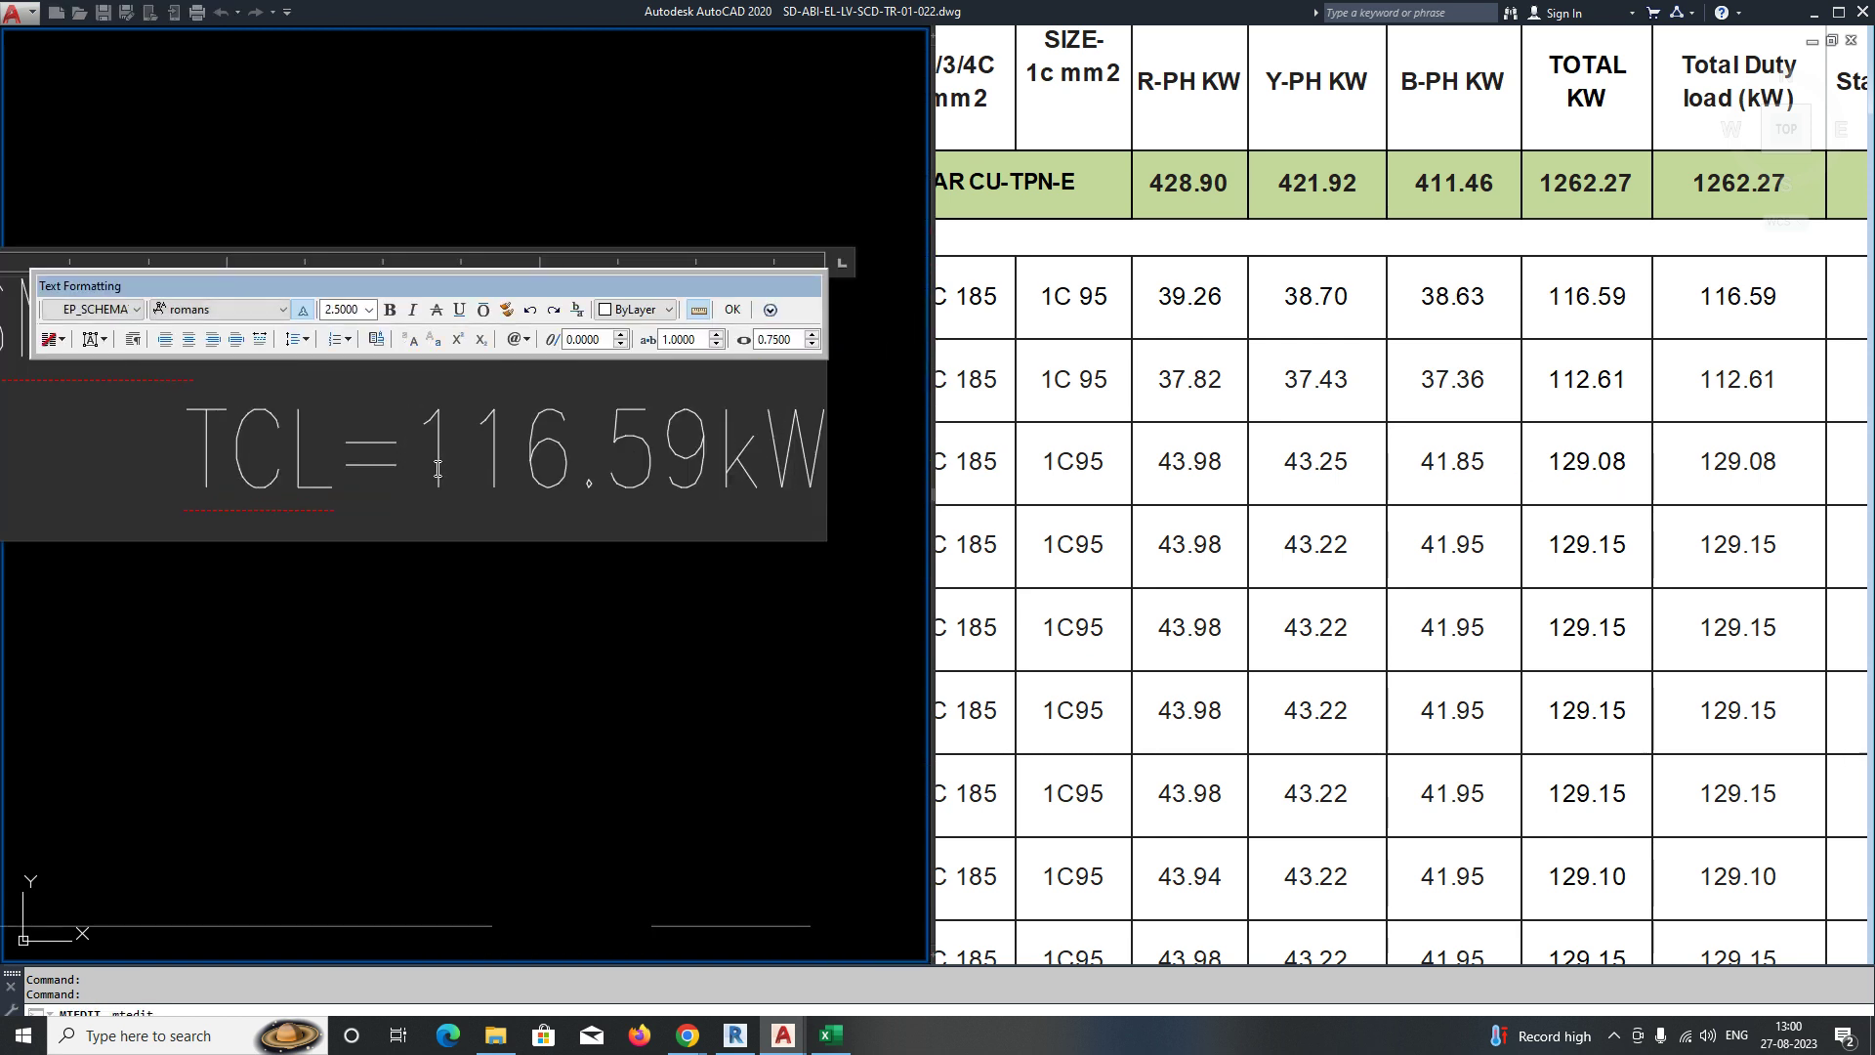
{"action": "type", "text": "29"}
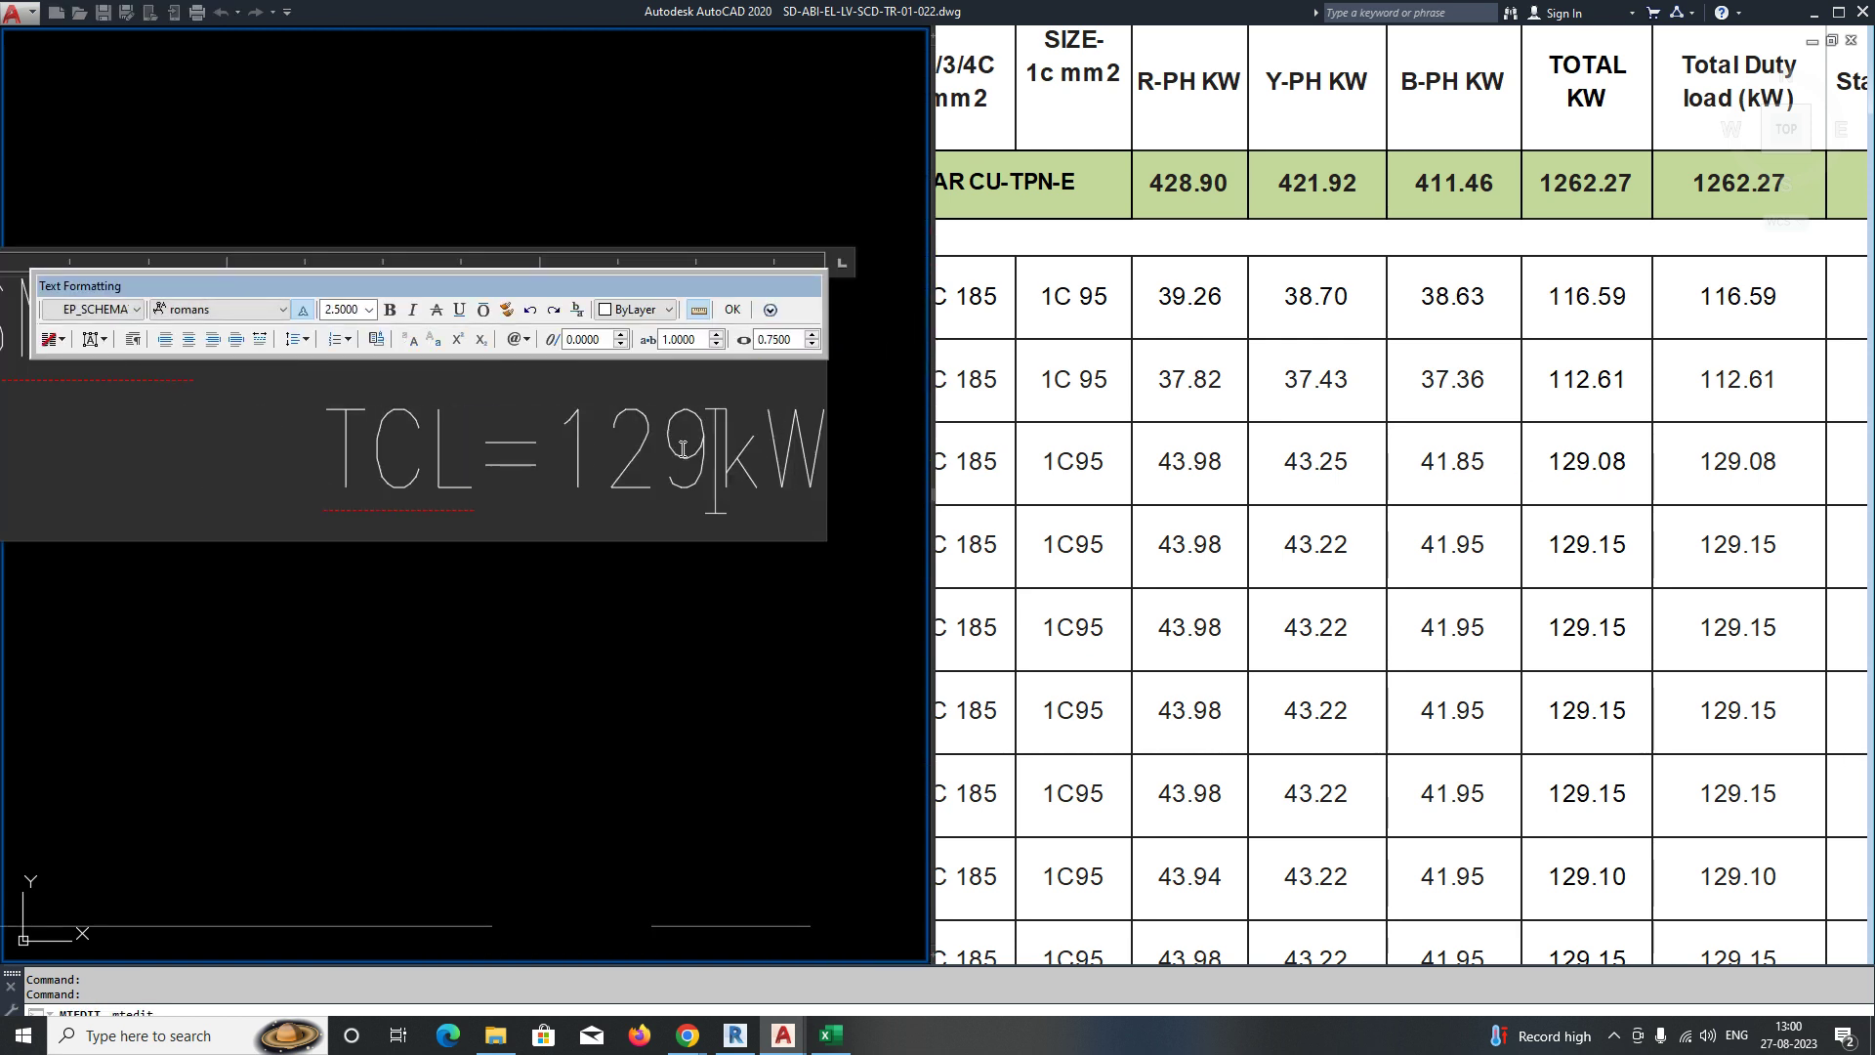
{"action": "type", "text": ".08"}
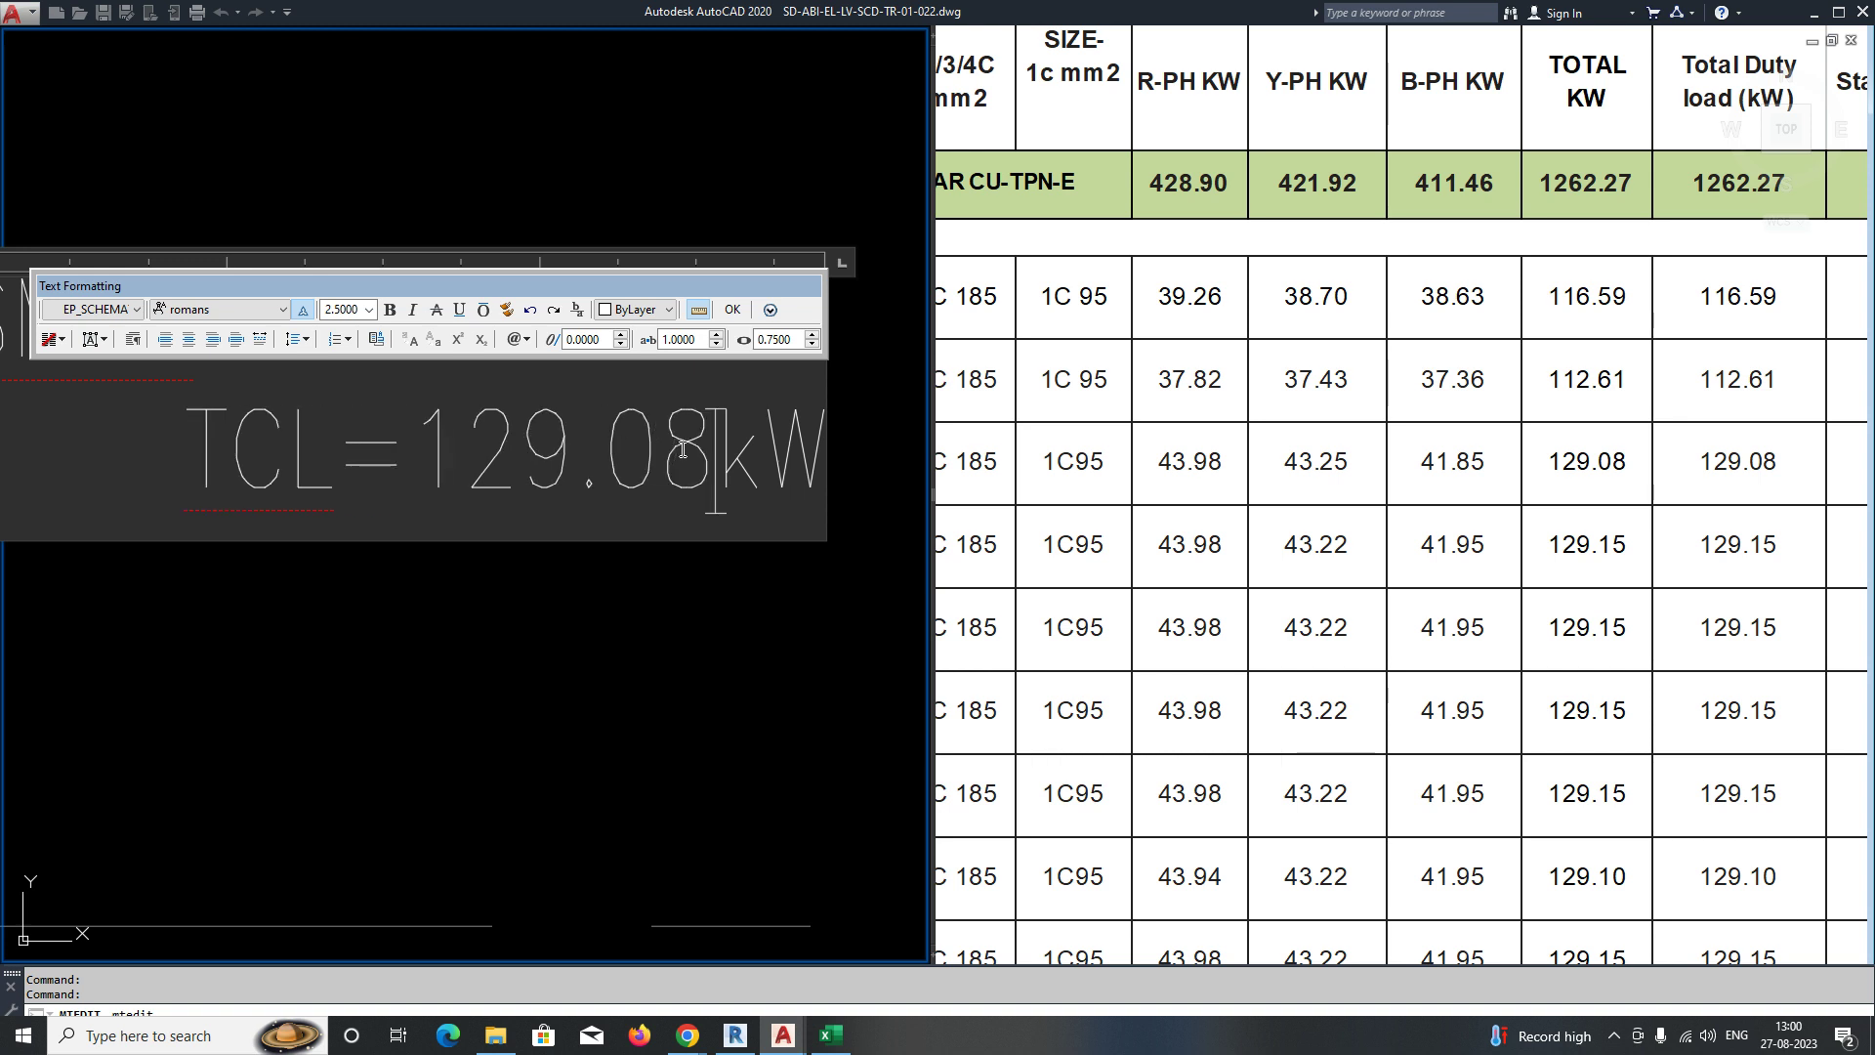
{"action": "left_click", "coordinate": [606, 627]}
Set the TCL on the SMDB-L04-TX1-TN label to 129.15kW, following the schedule's total load.
{"action": "scroll", "coordinate": [607, 628], "scroll_direction": "down", "scroll_amount": 5}
{"action": "scroll", "coordinate": [573, 385], "scroll_direction": "up", "scroll_amount": 4}
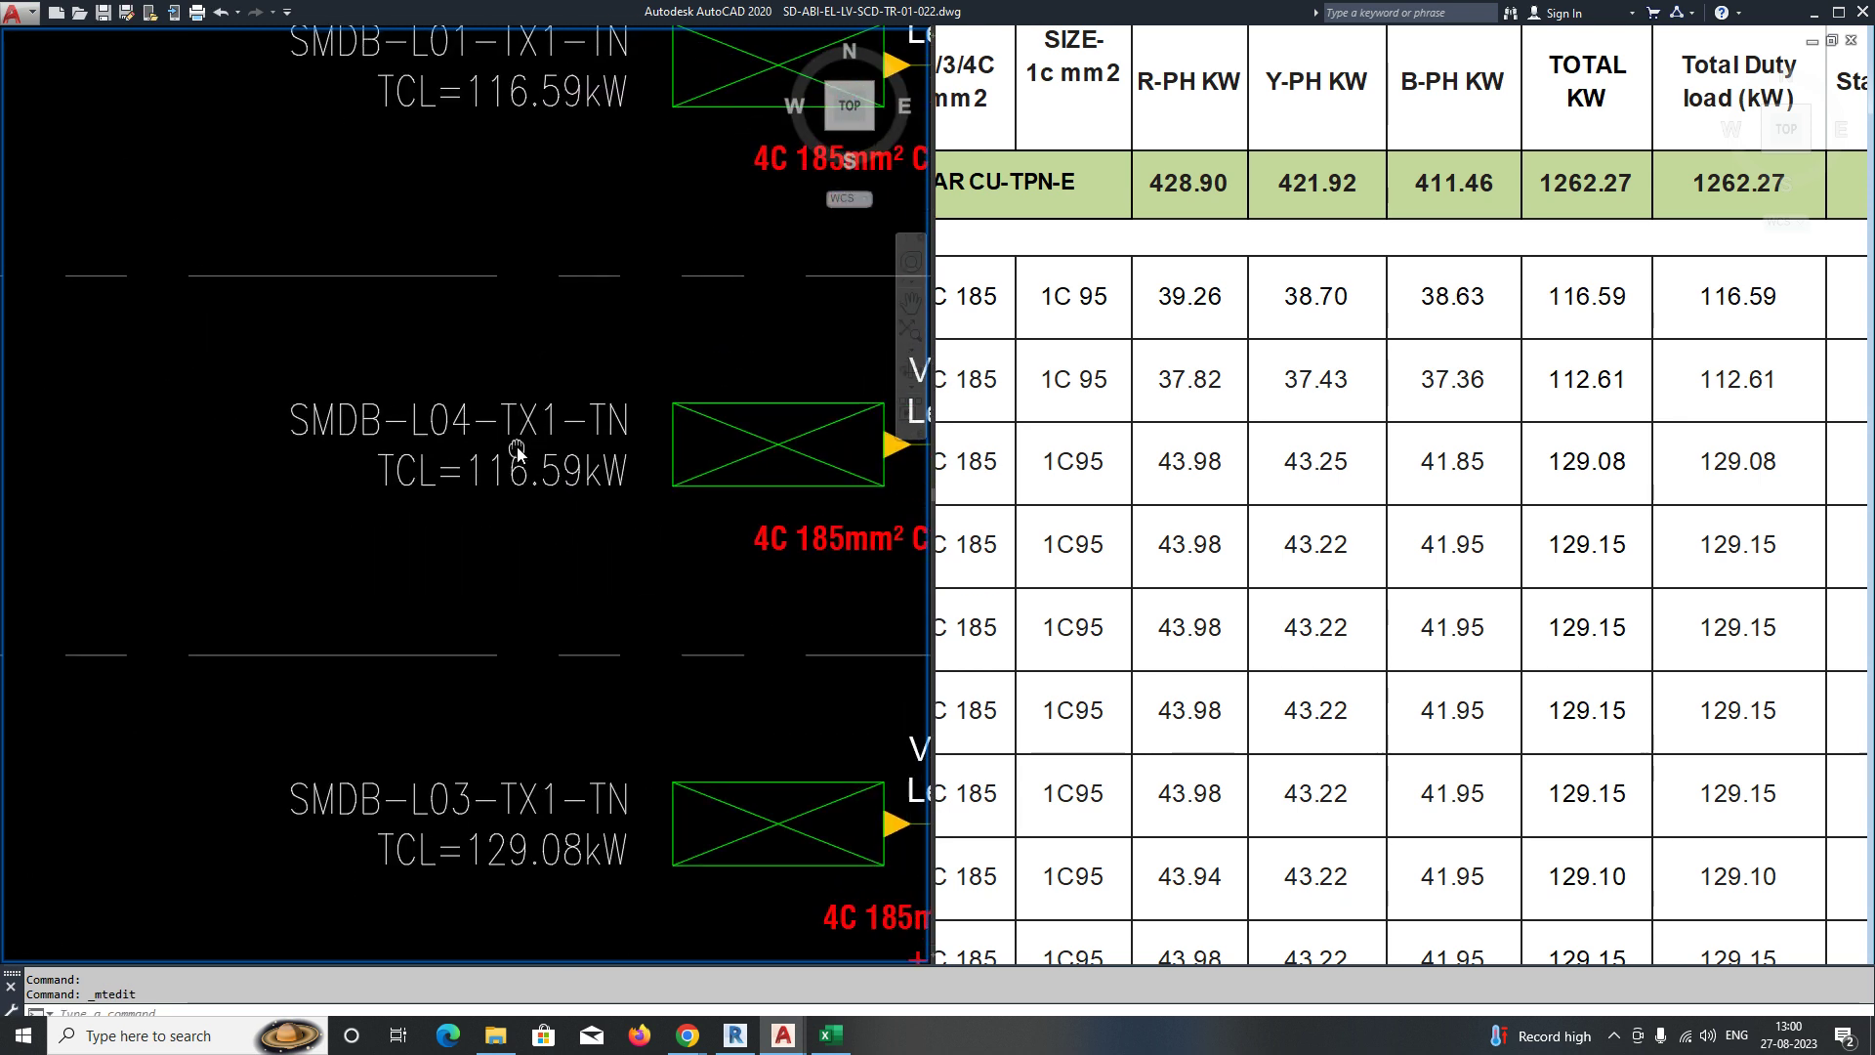
{"action": "left_click", "coordinate": [1612, 498]}
{"action": "left_click", "coordinate": [536, 465]}
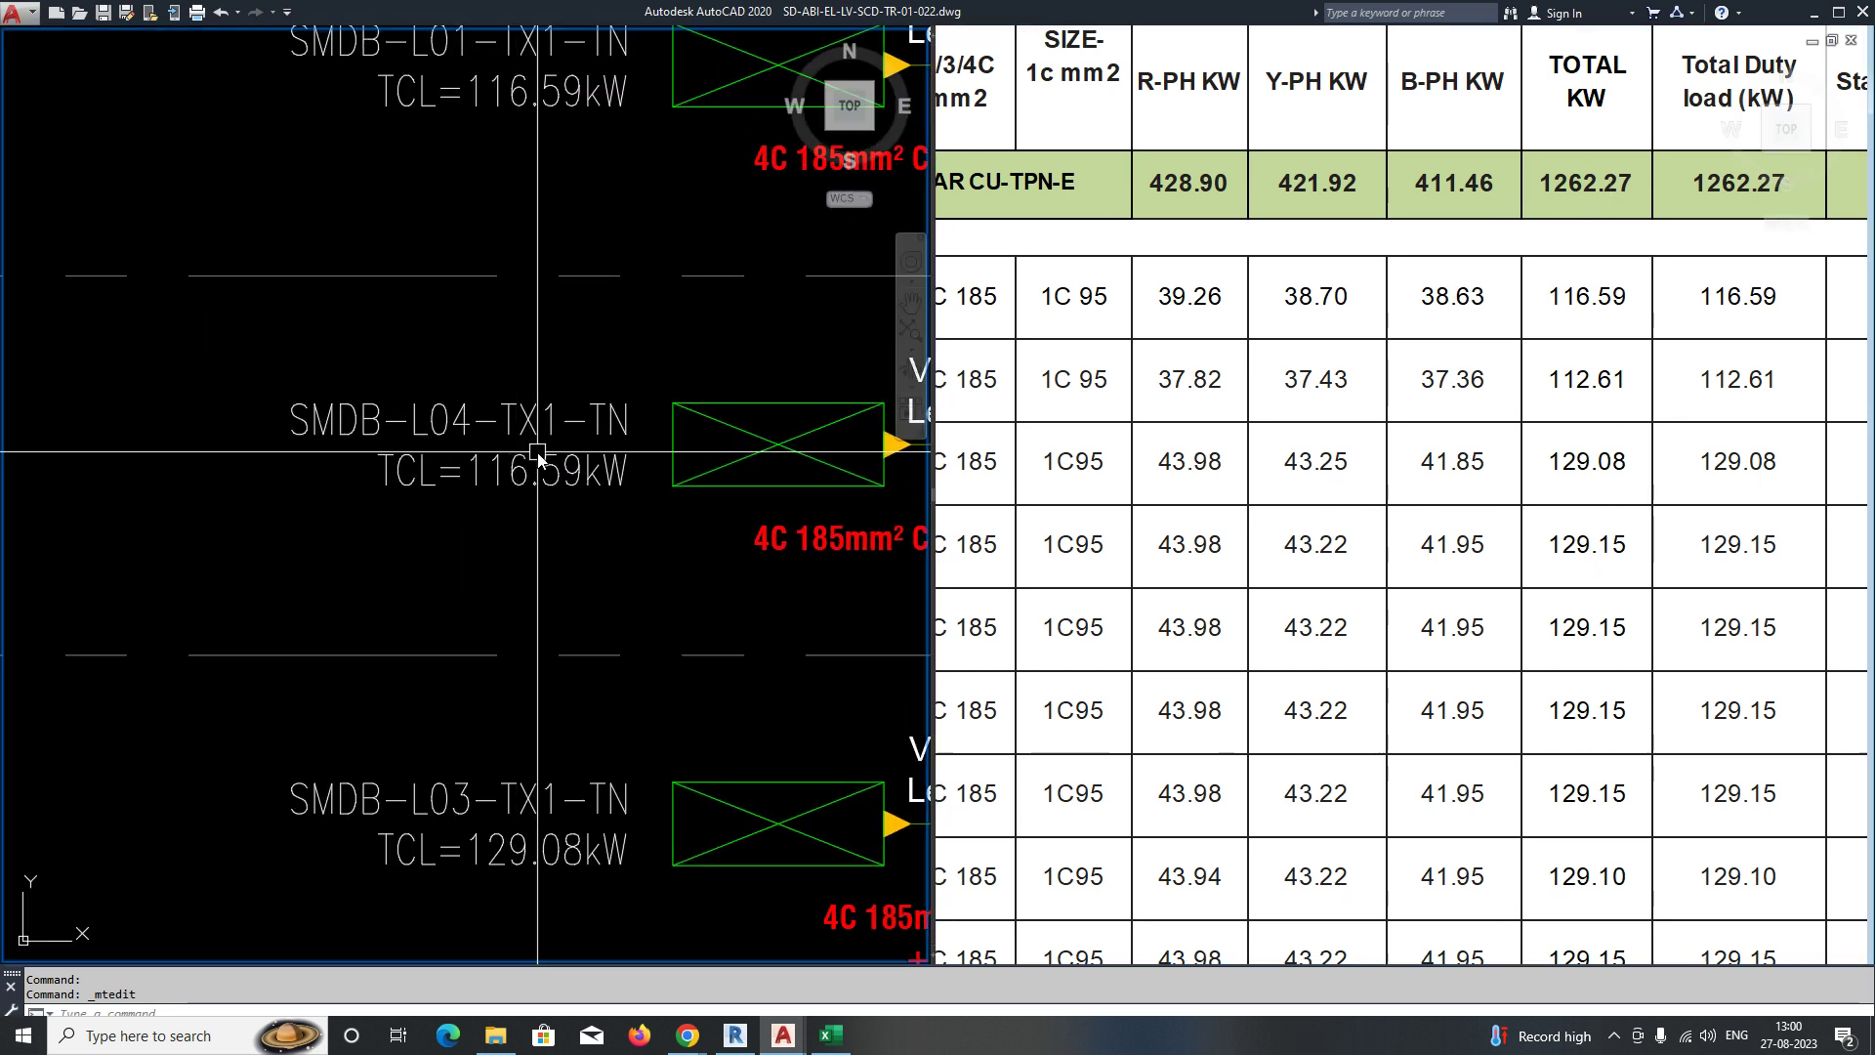
{"action": "double_click", "coordinate": [506, 474]}
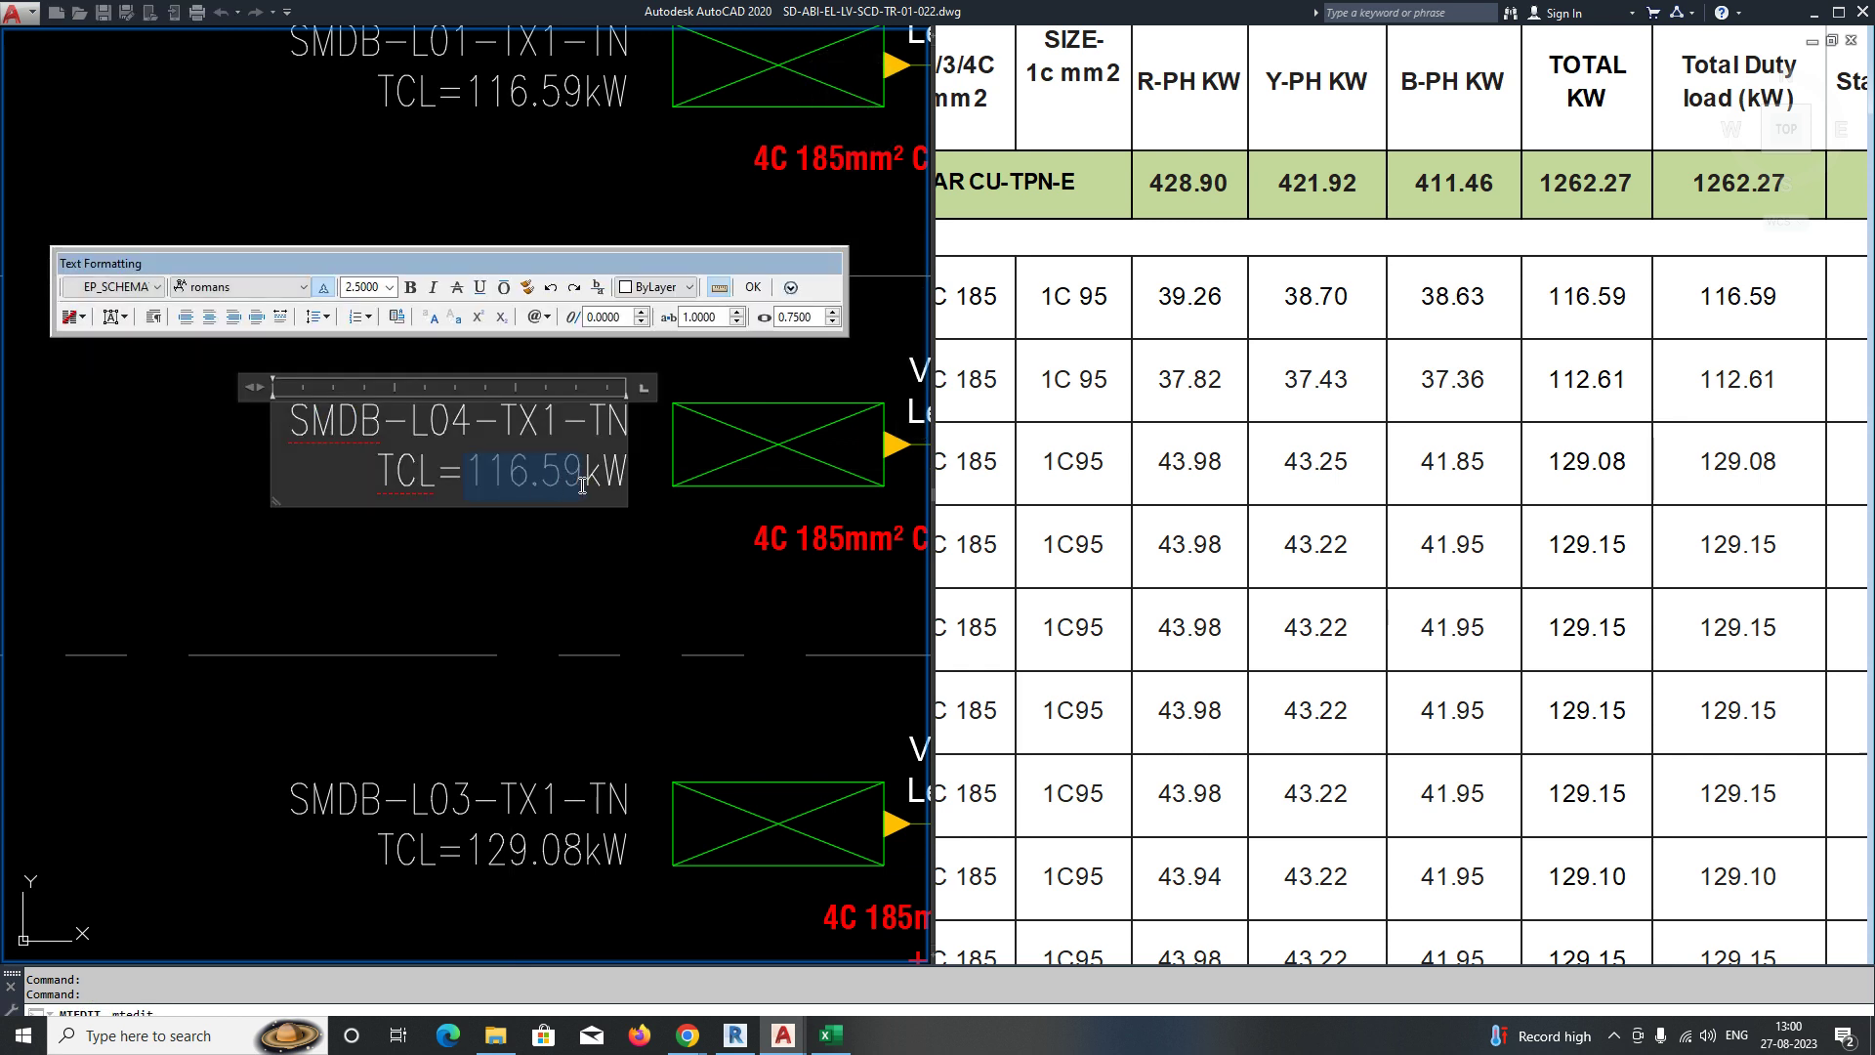
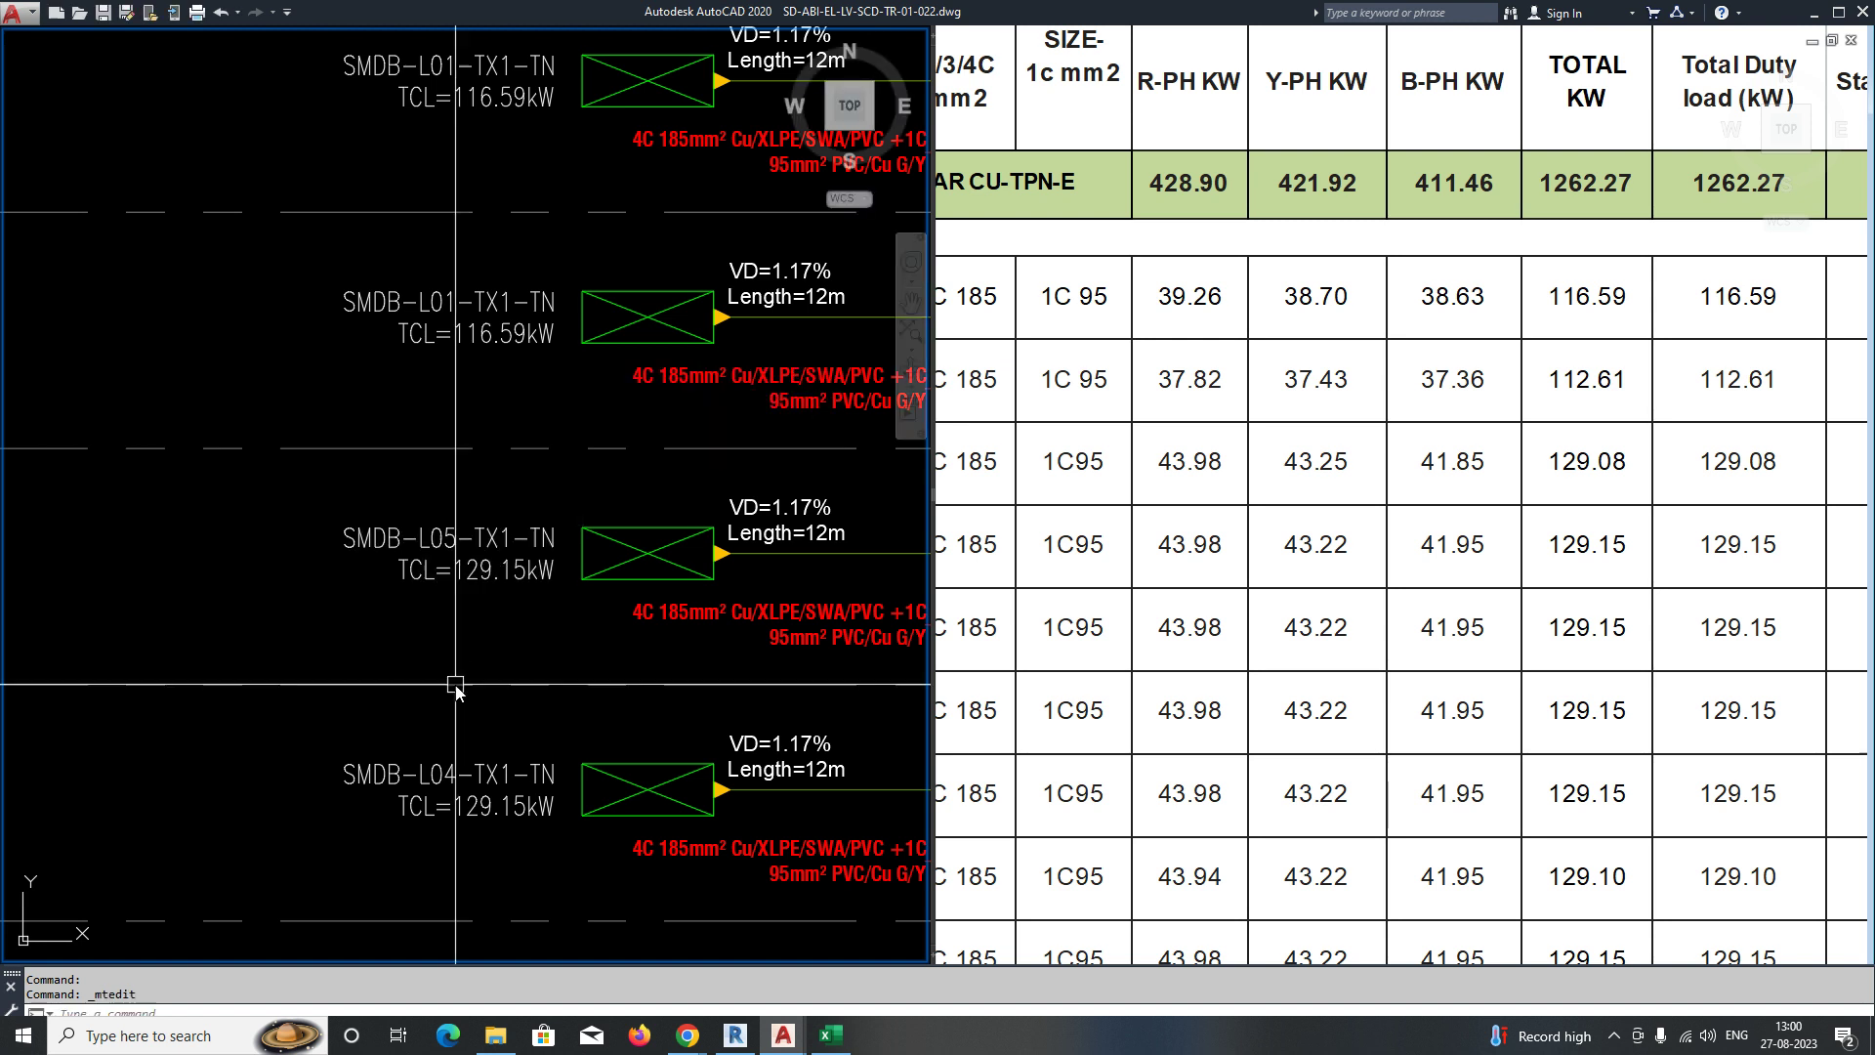
Erase the leftover SMDB-L01-TX1-TN labels from the branches above the SMDB-L05-TX1-TN branch.
{"action": "left_click", "coordinate": [1503, 837]}
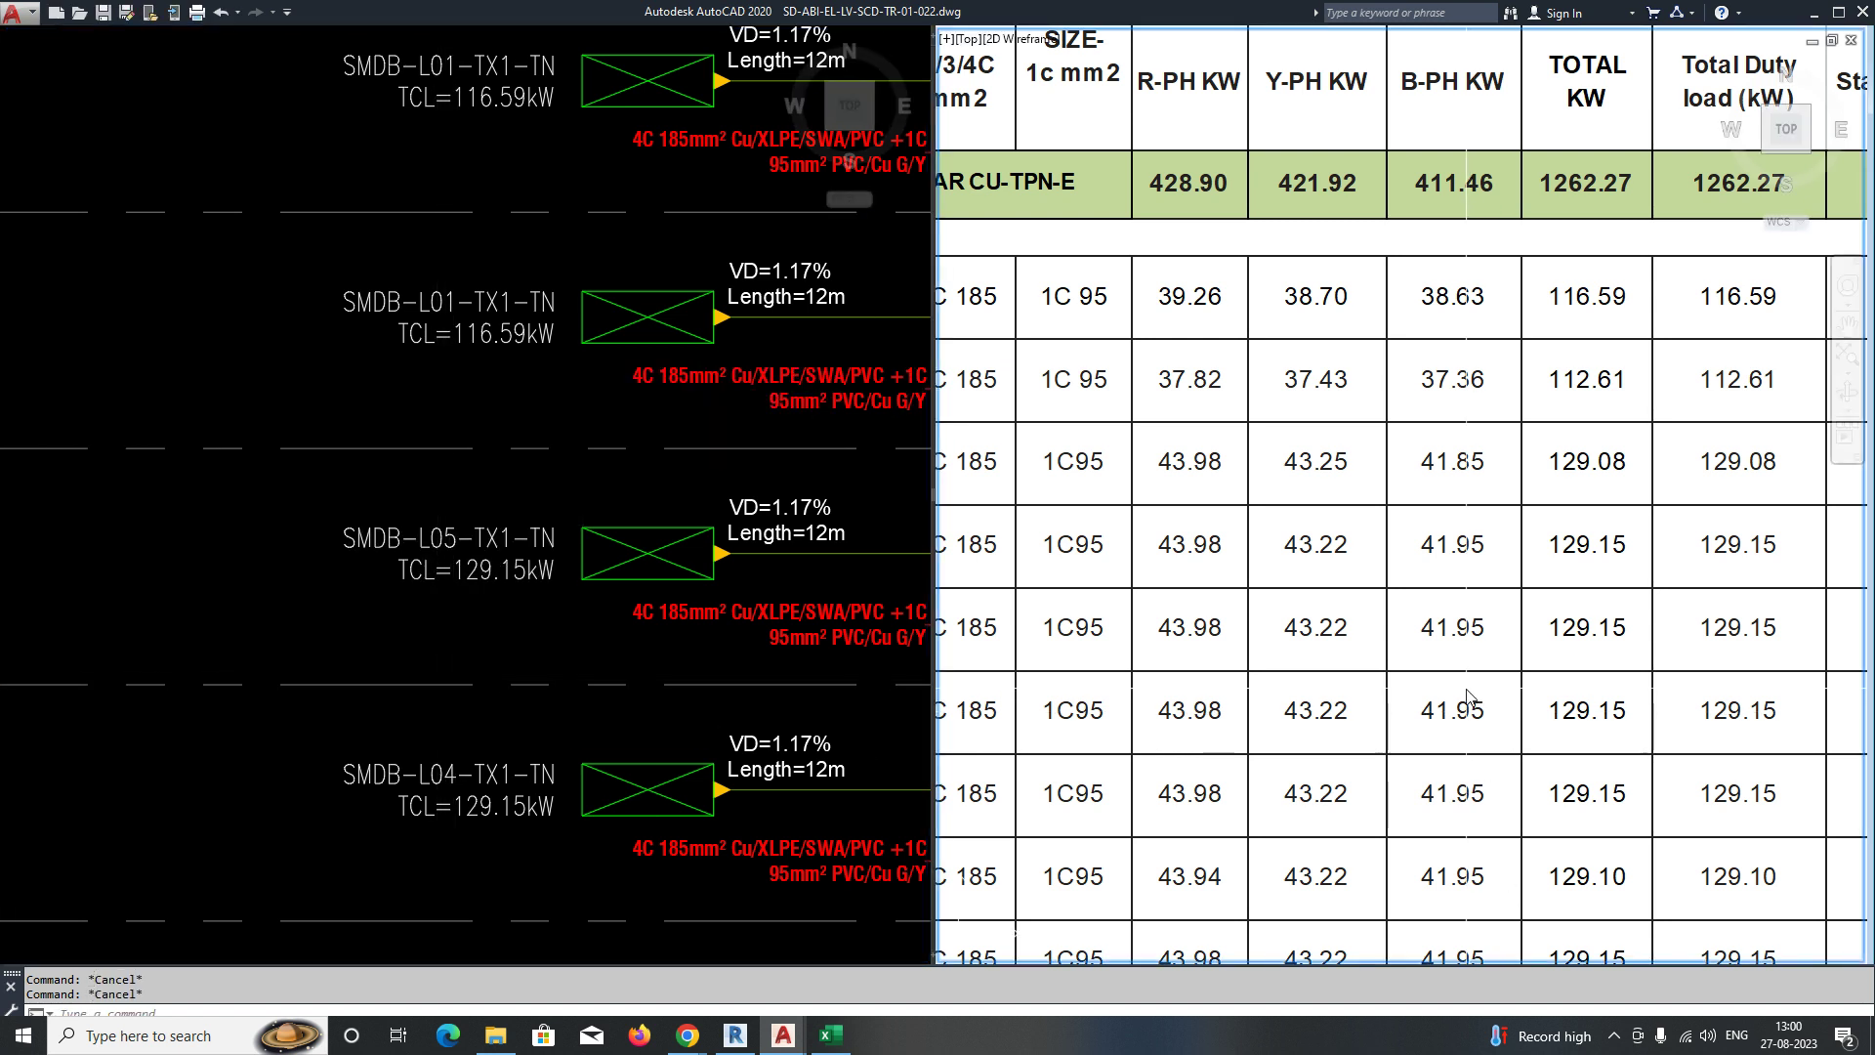
{"action": "scroll", "coordinate": [1561, 848], "scroll_direction": "down", "scroll_amount": 2}
{"action": "left_click", "coordinate": [553, 672]}
{"action": "middle_click_drag", "start_coordinate": [496, 496], "coordinate": [527, 716]}
{"action": "type", "text": "e"}
{"action": "key", "text": "space"}
{"action": "left_click", "coordinate": [522, 617]}
{"action": "left_click", "coordinate": [449, 514]}
{"action": "key", "text": "space"}
{"action": "middle_click_drag", "start_coordinate": [504, 430], "coordinate": [504, 654]}
{"action": "key", "text": "space"}
{"action": "middle_click_drag", "start_coordinate": [510, 410], "coordinate": [510, 664]}
{"action": "type", "text": "e"}
{"action": "key", "text": "space"}
{"action": "left_click", "coordinate": [510, 587]}
{"action": "type", "text": "e"}
{"action": "key", "text": "space"}
{"action": "left_click", "coordinate": [436, 492]}
{"action": "scroll", "coordinate": [436, 497], "scroll_direction": "down", "scroll_amount": 5}
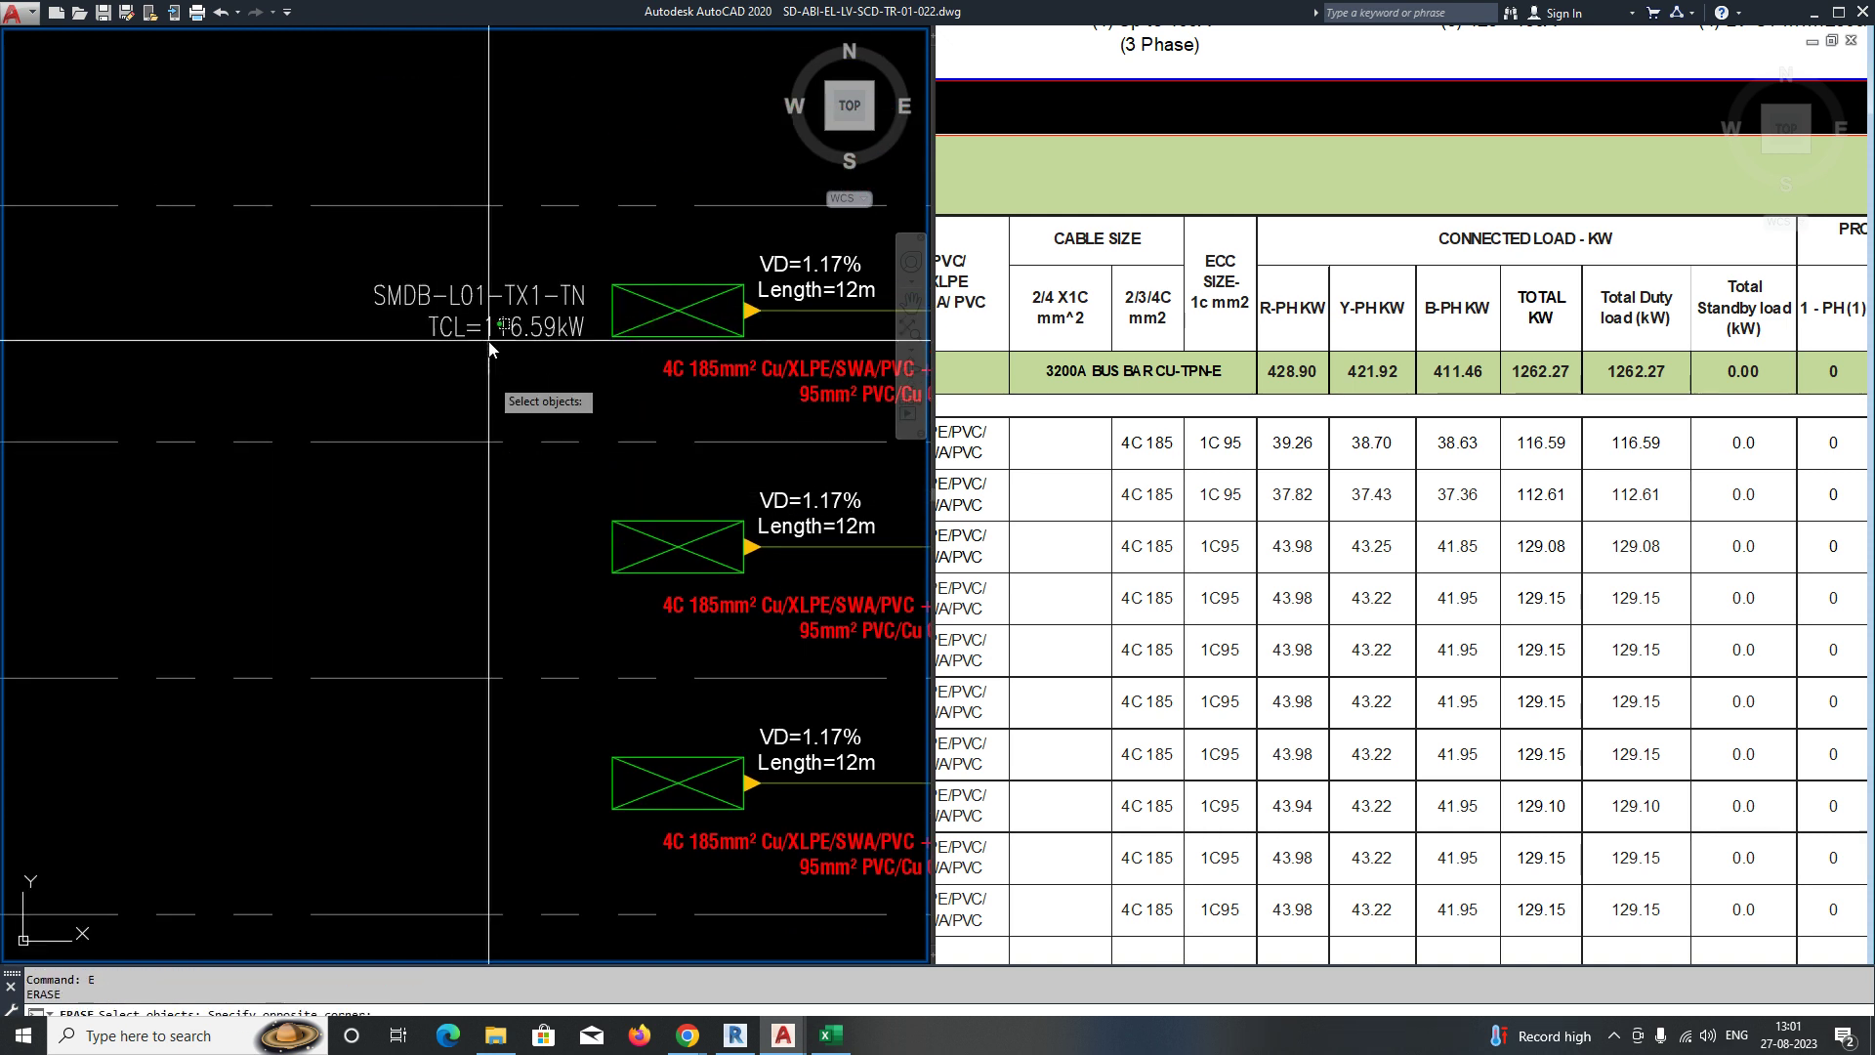
{"action": "key", "text": "Escape"}
Copy the SMDB-L05-TX1-TN label with its 129.15kW TCL onto the unlabelled branches above it.
{"action": "scroll", "coordinate": [499, 689], "scroll_direction": "up", "scroll_amount": 5}
{"action": "left_click", "coordinate": [493, 739]}
{"action": "key", "text": "Return"}
{"action": "left_click", "coordinate": [554, 492]}
{"action": "middle_click_drag", "start_coordinate": [631, 373], "coordinate": [615, 382]}
{"action": "left_click", "coordinate": [540, 270]}
{"action": "middle_click_drag", "start_coordinate": [537, 318], "coordinate": [540, 633]}
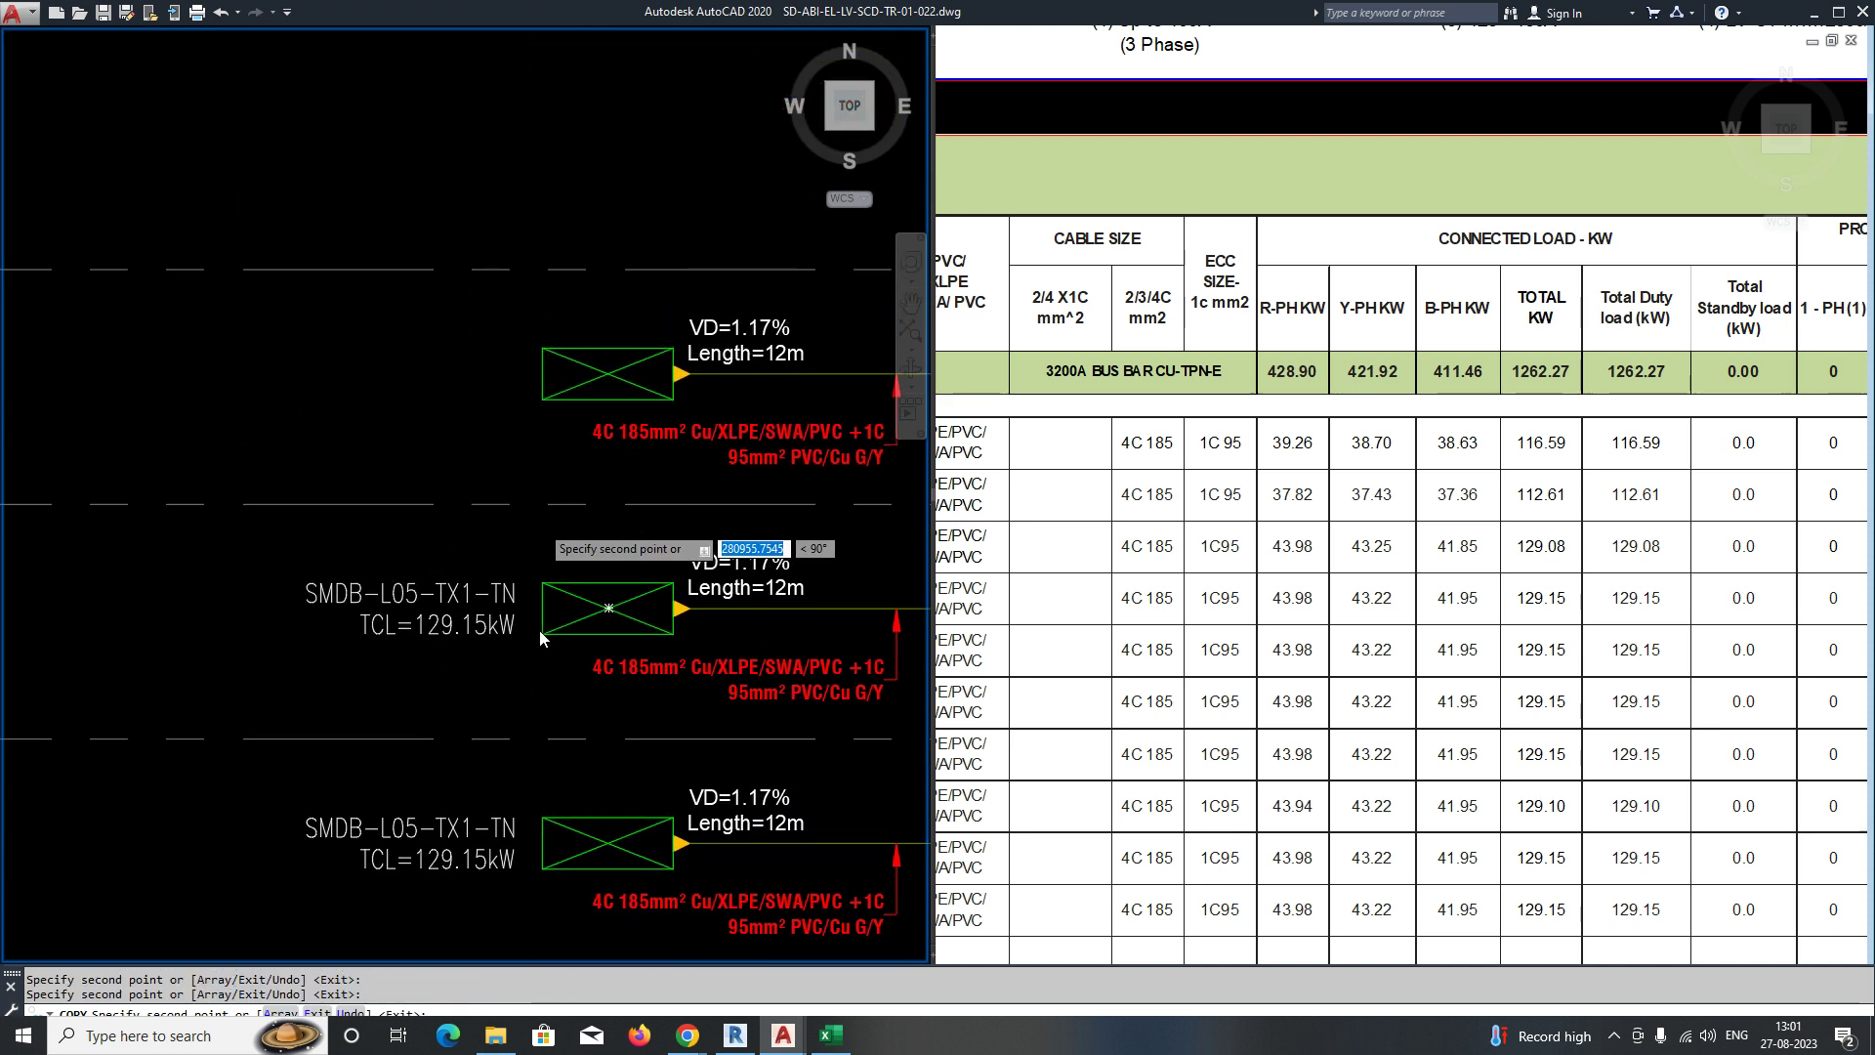
{"action": "key", "text": "Escape"}
{"action": "key", "text": "Escape"}
Change the copied label on the branch directly above L05 to SMDB-L06-TX1-TN and compare its load with the schedule.
{"action": "middle_click_drag", "start_coordinate": [469, 411], "coordinate": [468, 283]}
{"action": "middle_click_drag", "start_coordinate": [466, 624], "coordinate": [472, 354]}
{"action": "middle_click_drag", "start_coordinate": [488, 672], "coordinate": [491, 500]}
{"action": "mouse_move", "coordinate": [474, 723]}
{"action": "middle_mouse_down"}
{"action": "mouse_move", "coordinate": [457, 453]}
{"action": "mouse_move", "coordinate": [495, 705]}
{"action": "middle_mouse_up"}
{"action": "middle_click_drag", "start_coordinate": [499, 496], "coordinate": [508, 638]}
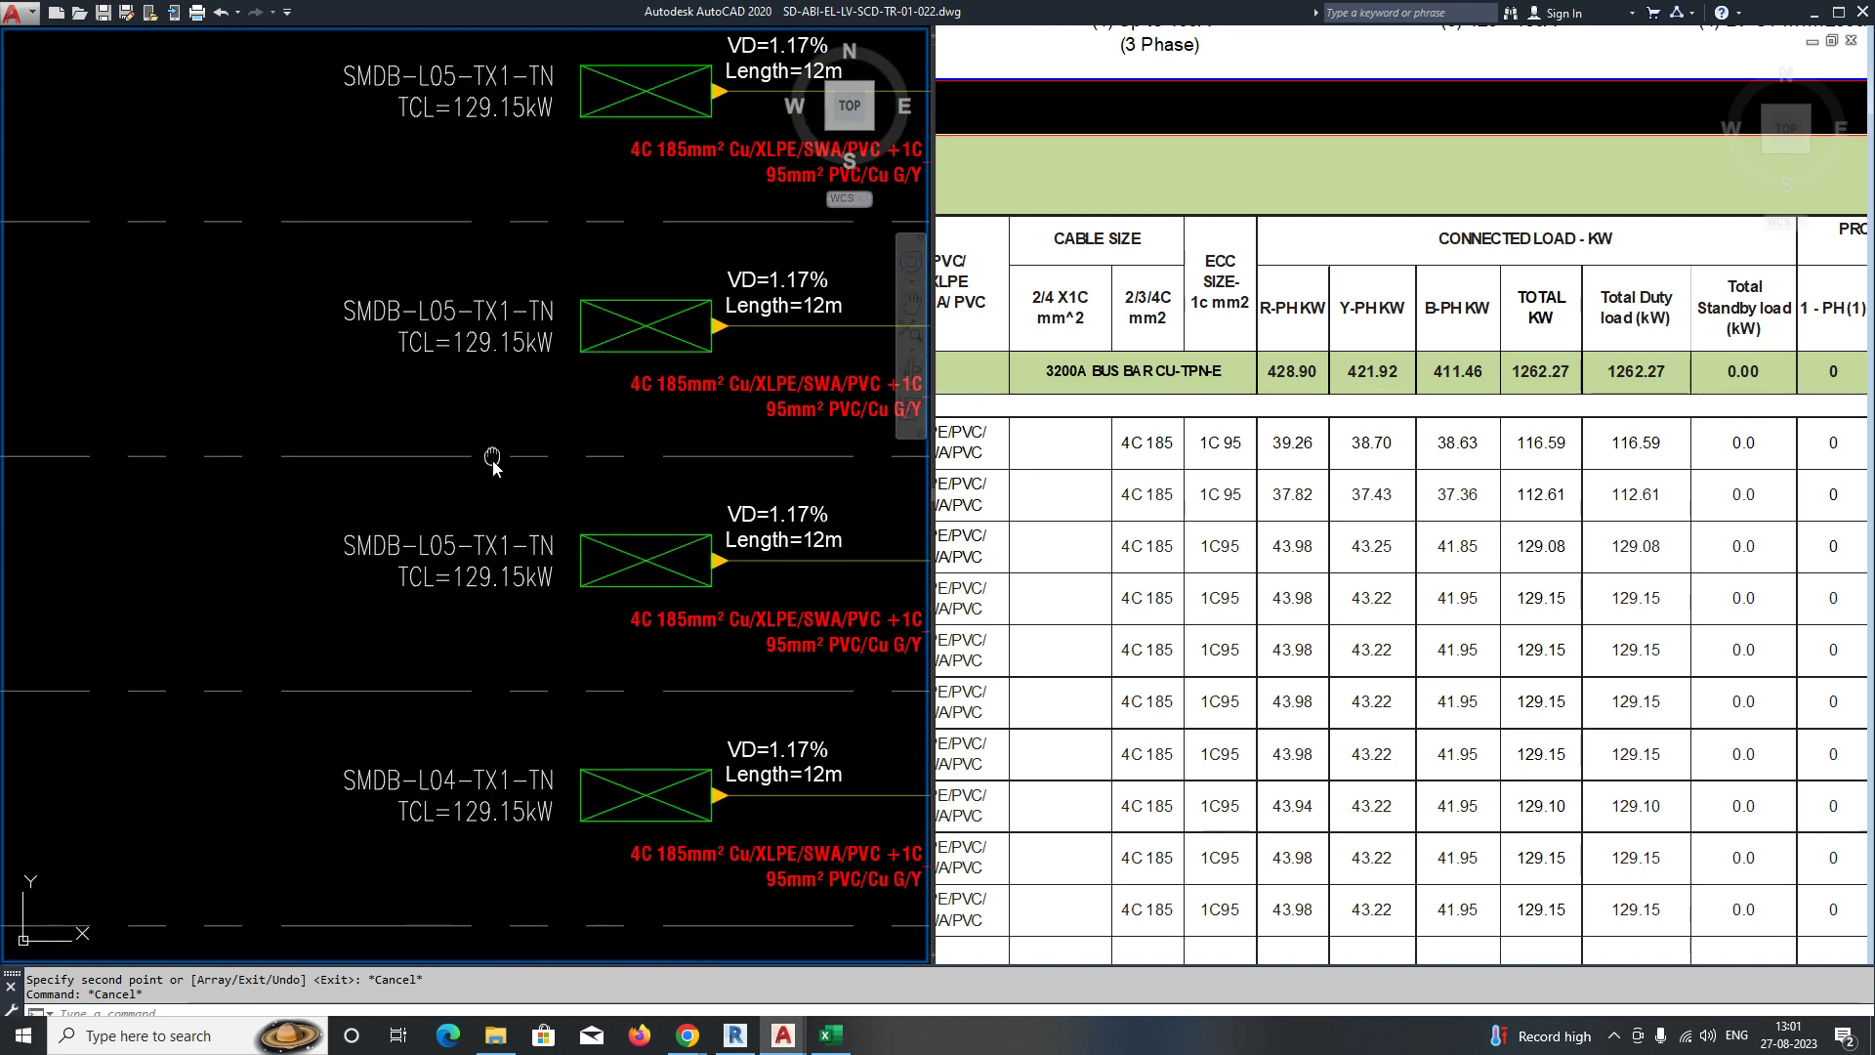
{"action": "scroll", "coordinate": [444, 410], "scroll_direction": "up", "scroll_amount": 4}
{"action": "double_click", "coordinate": [450, 456]}
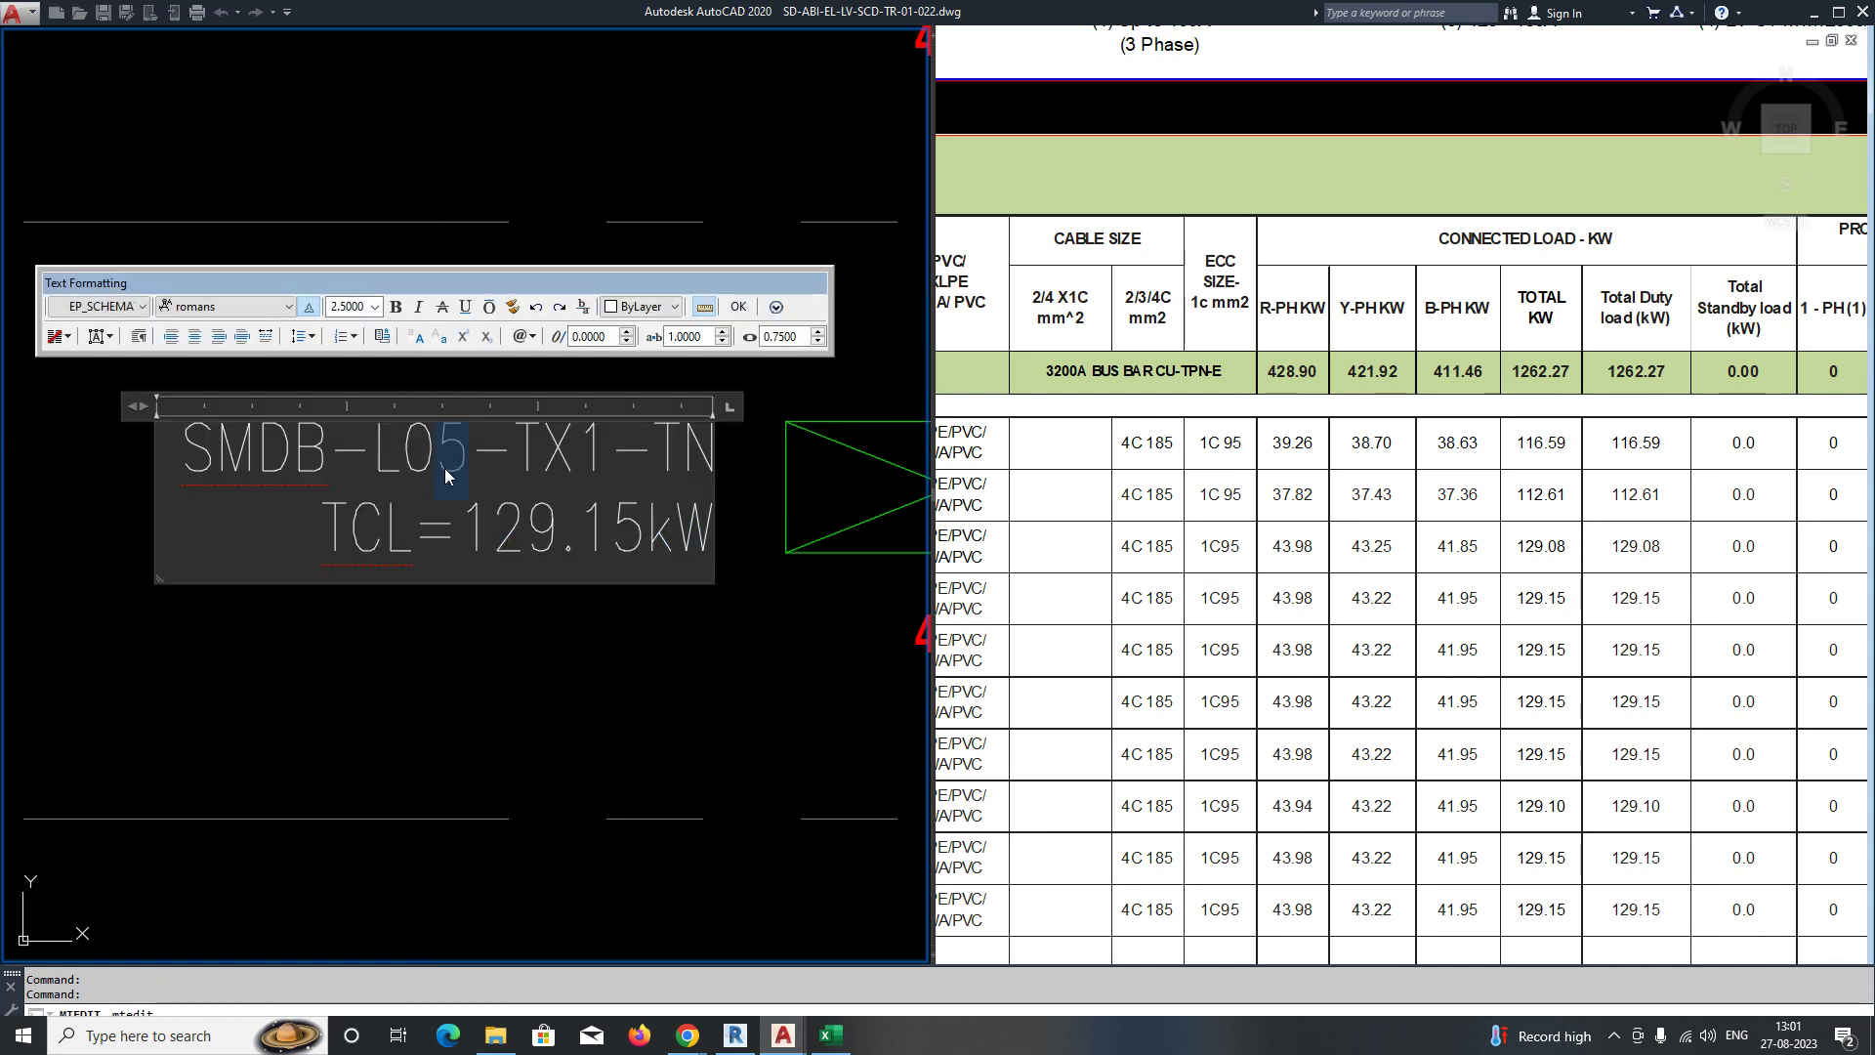
{"action": "type", "text": "6"}
{"action": "left_click", "coordinate": [753, 677]}
{"action": "left_click", "coordinate": [1625, 660]}
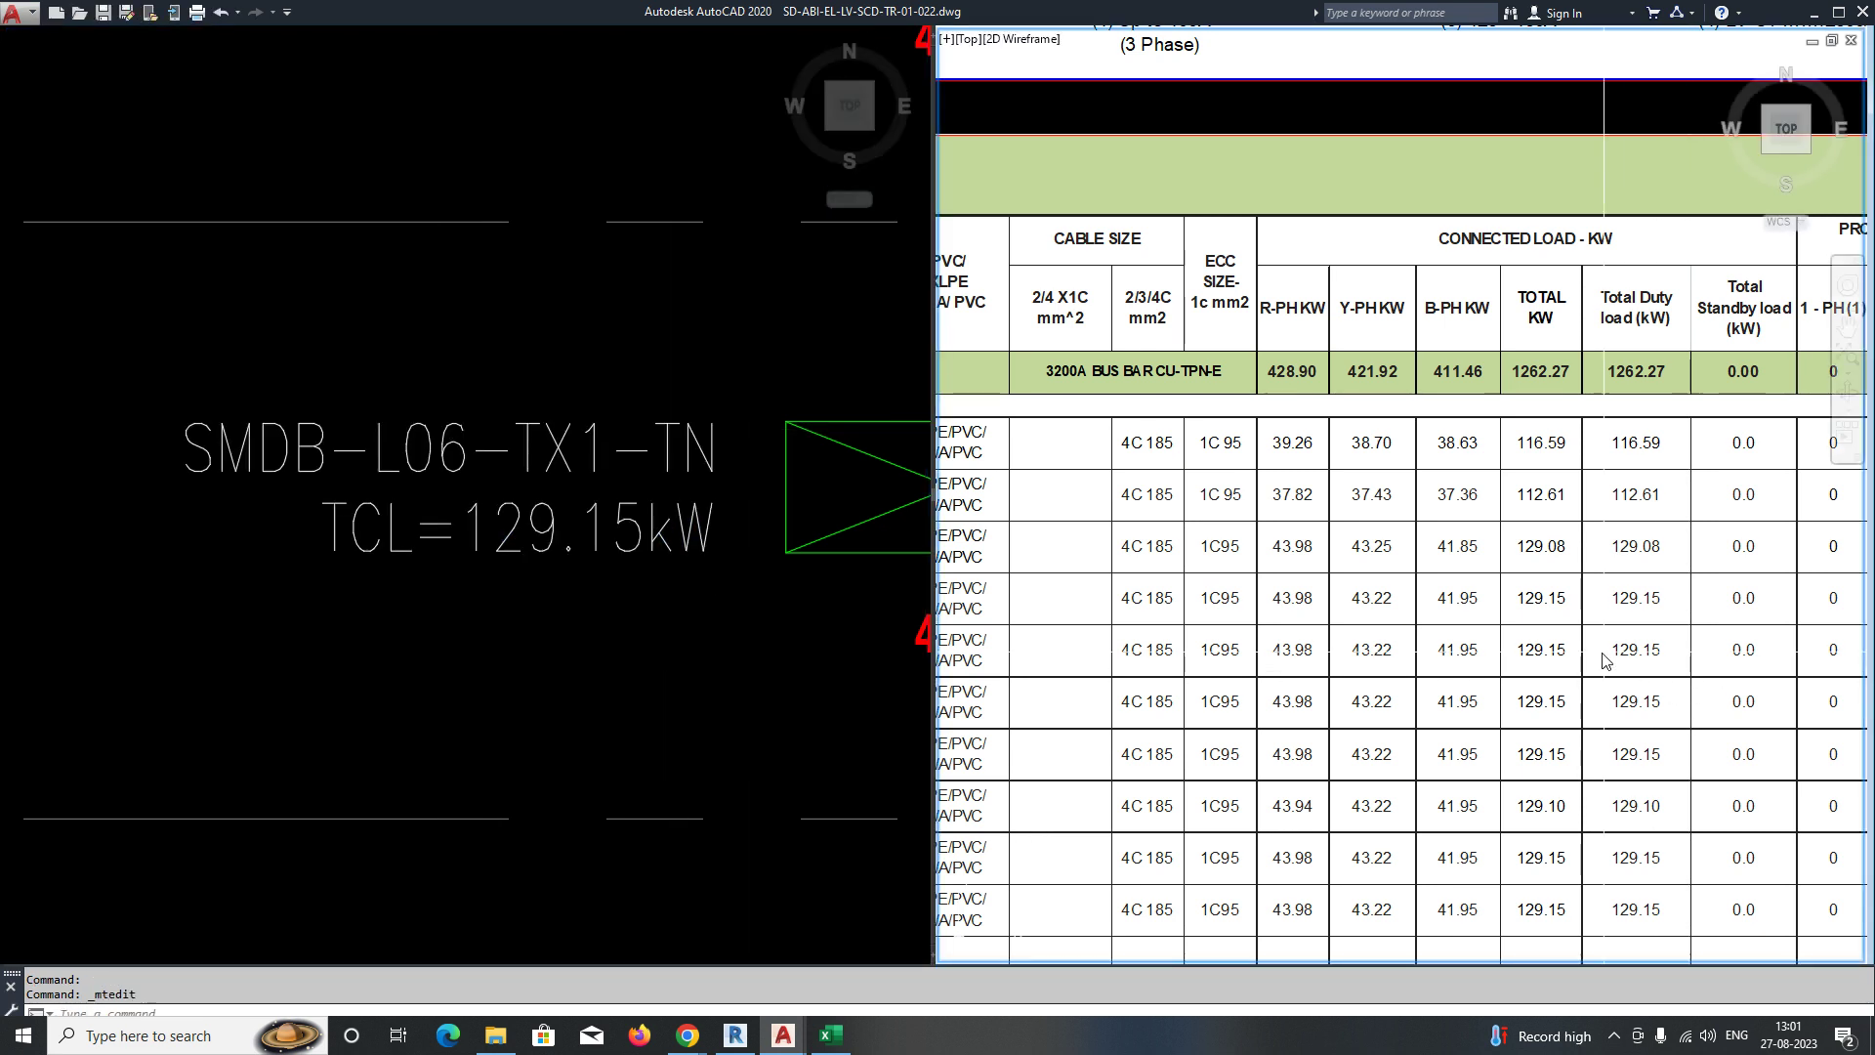
Change the copied label on the branch directly above L06 to SMDB-L07-TX1-TN.
{"action": "left_click", "coordinate": [456, 641]}
{"action": "scroll", "coordinate": [456, 640], "scroll_direction": "down", "scroll_amount": 4}
{"action": "middle_click_drag", "start_coordinate": [441, 344], "coordinate": [415, 493]}
{"action": "scroll", "coordinate": [415, 493], "scroll_direction": "up", "scroll_amount": 6}
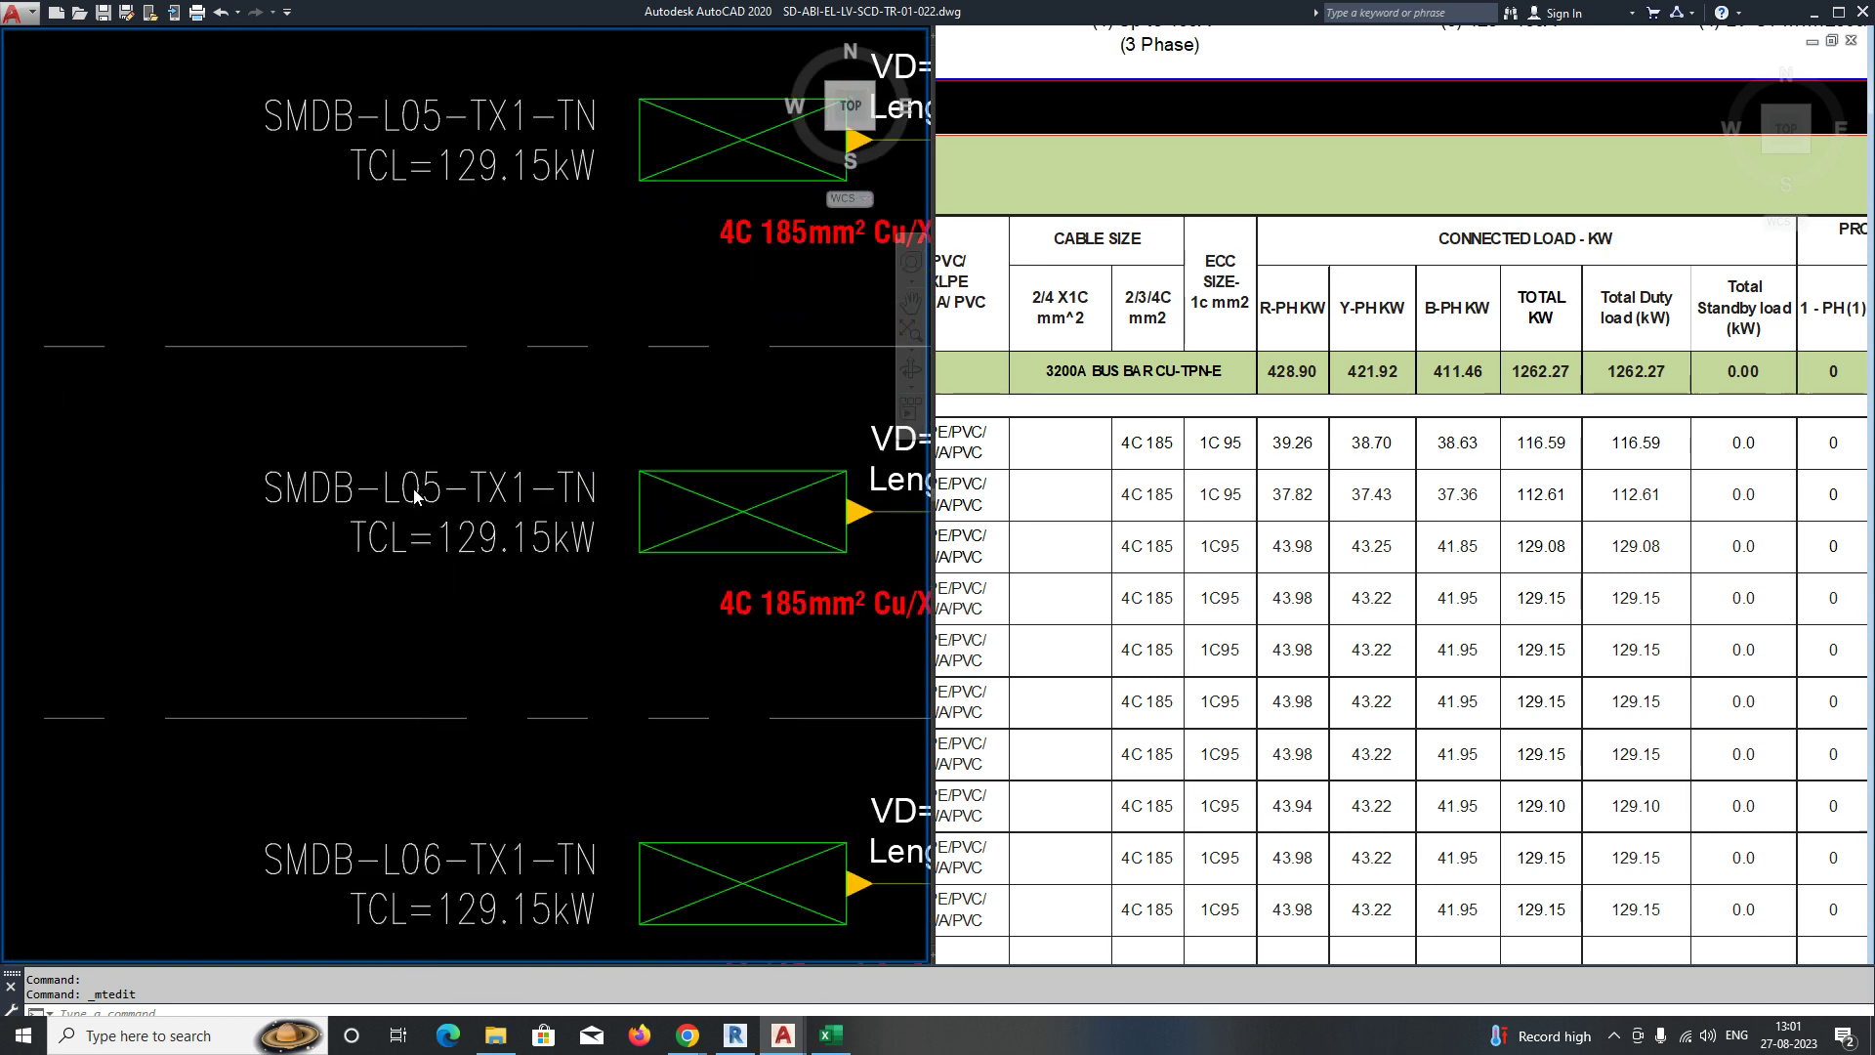
{"action": "scroll", "coordinate": [552, 605], "scroll_direction": "down", "scroll_amount": 3}
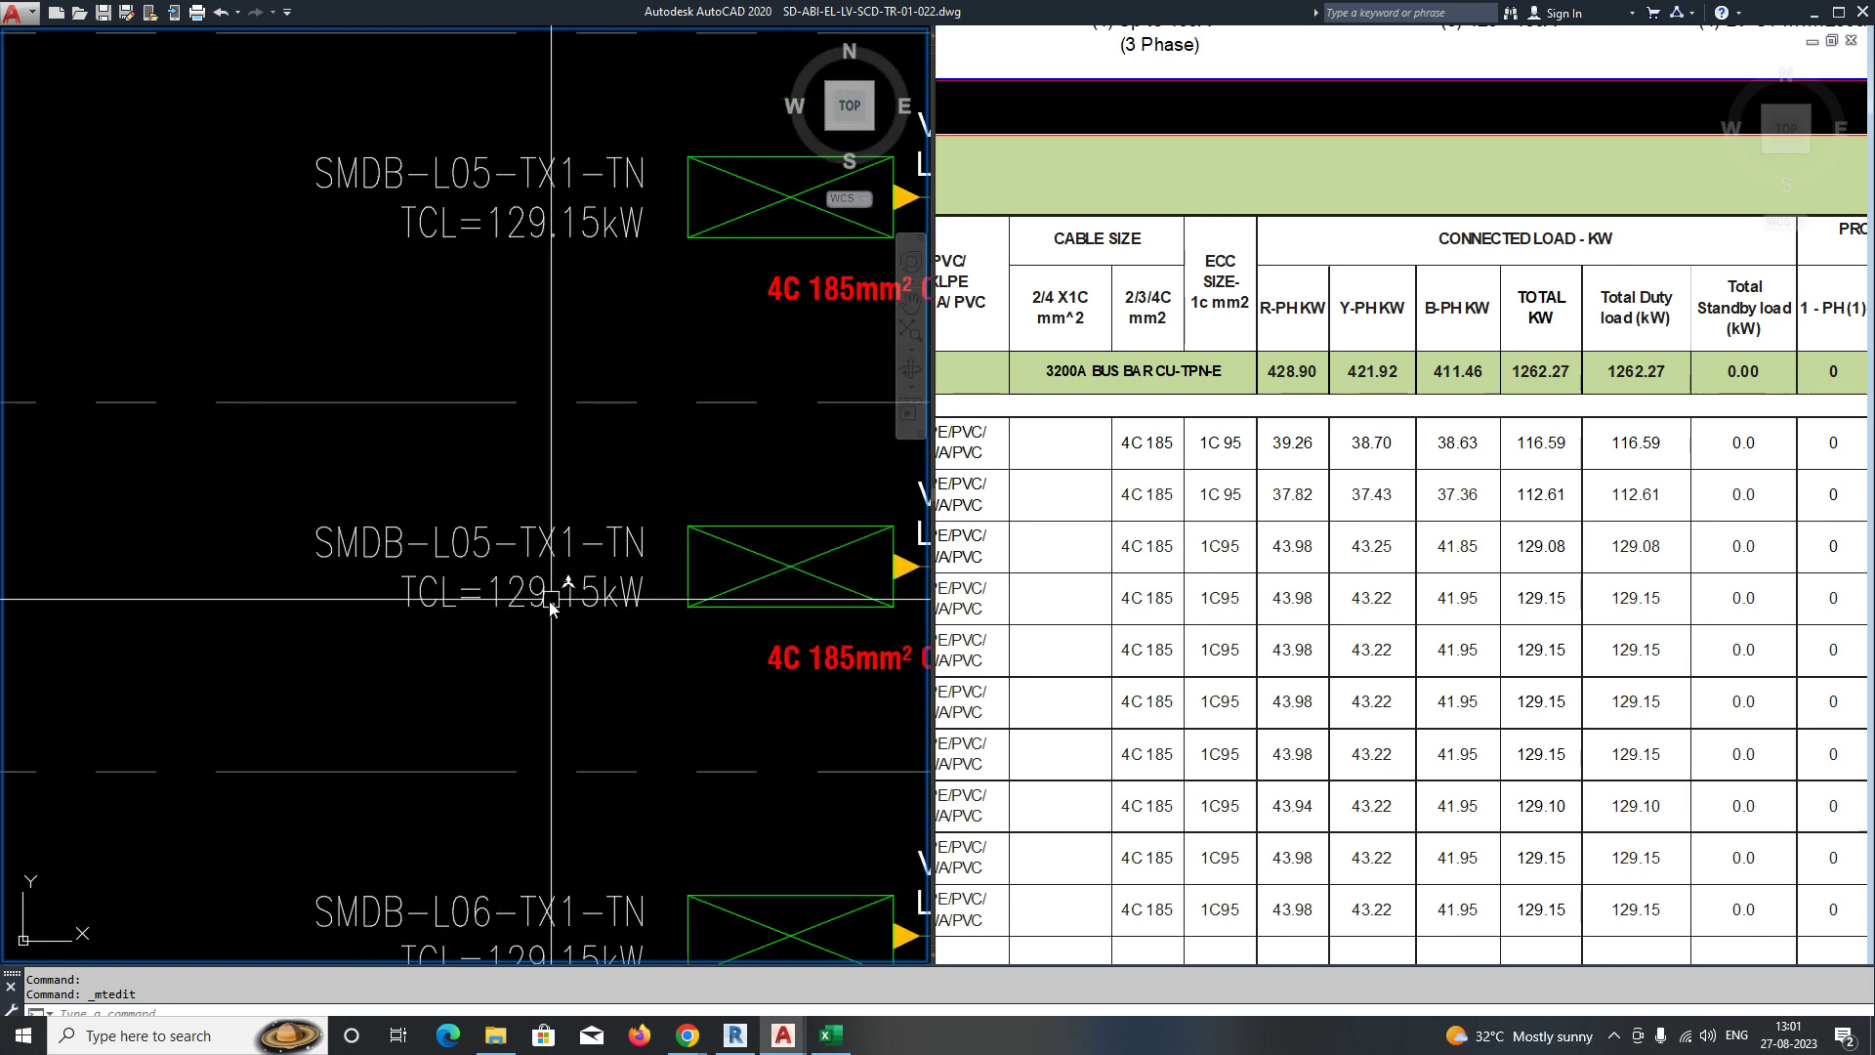
{"action": "double_click", "coordinate": [479, 552]}
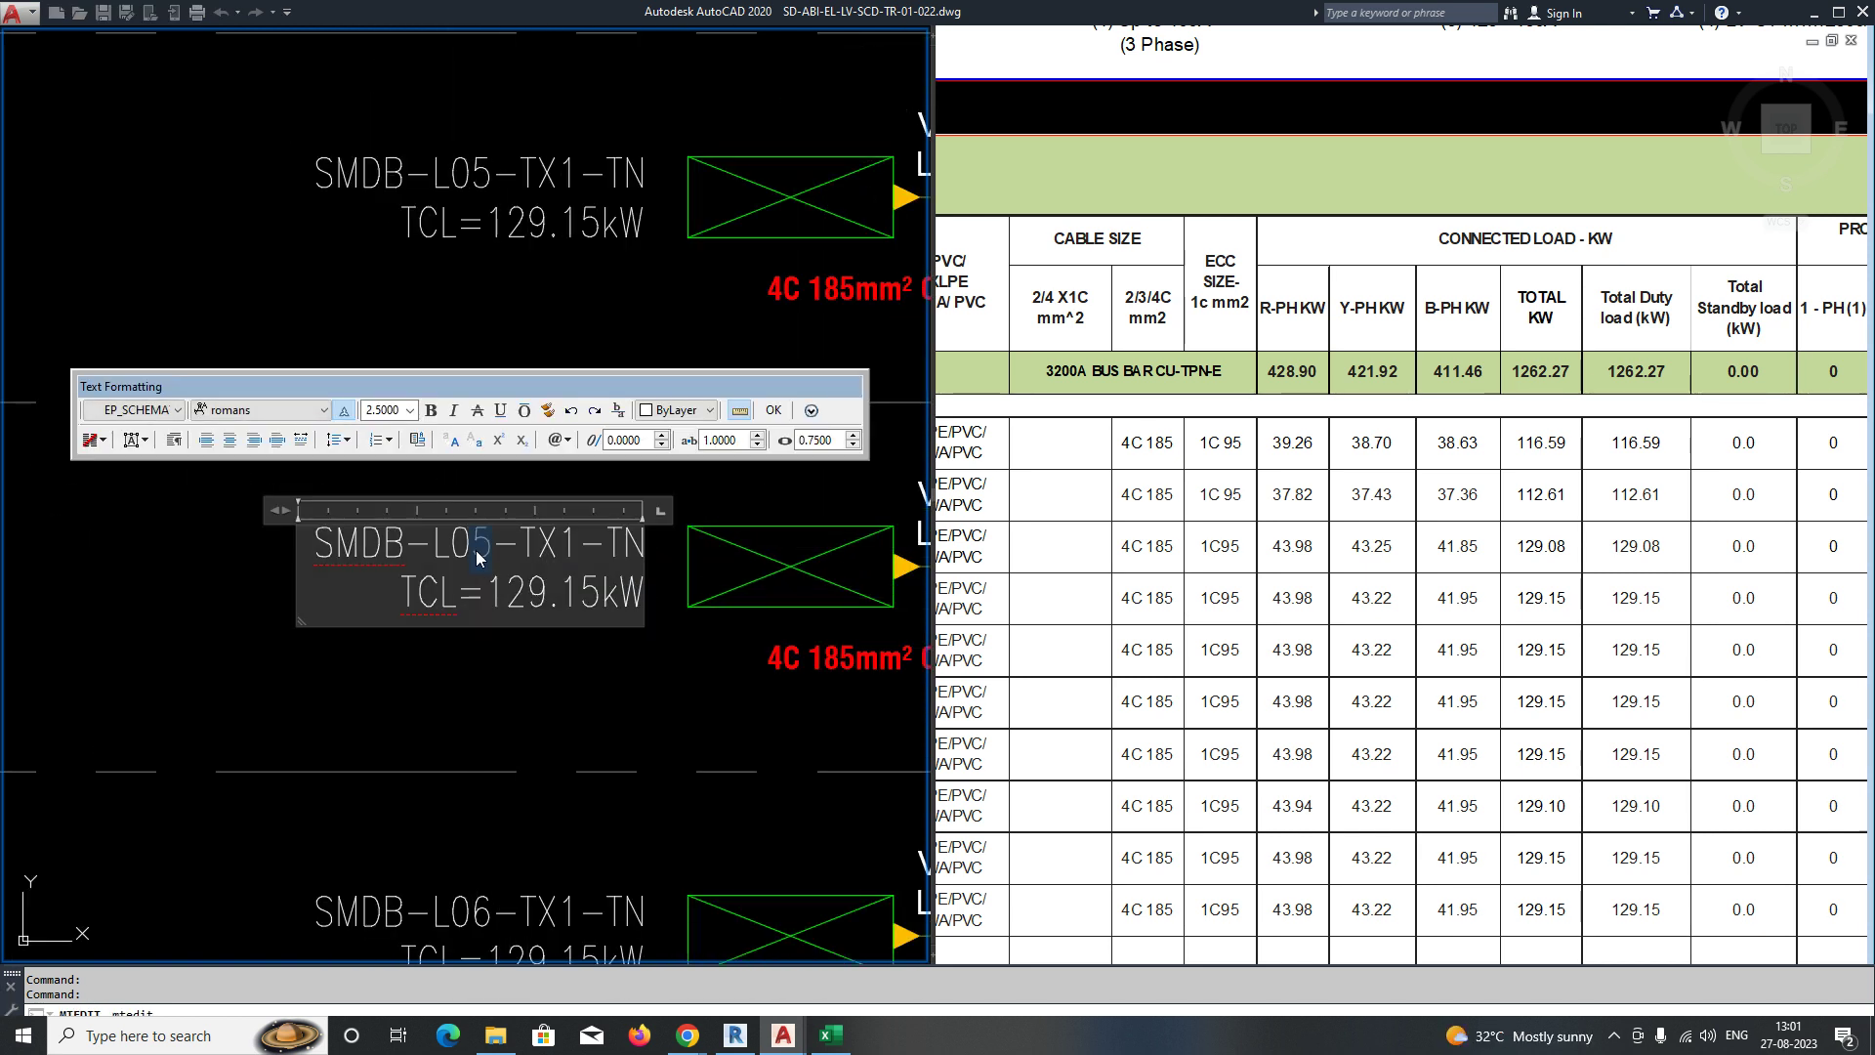
{"action": "type", "text": "7"}
{"action": "left_click", "coordinate": [452, 690]}
Change the copied label on the branch directly above L07 to SMDB-L08-TX1-TN.
{"action": "middle_click_drag", "start_coordinate": [511, 411], "coordinate": [489, 683]}
{"action": "left_click", "coordinate": [447, 423]}
{"action": "double_click", "coordinate": [448, 427]}
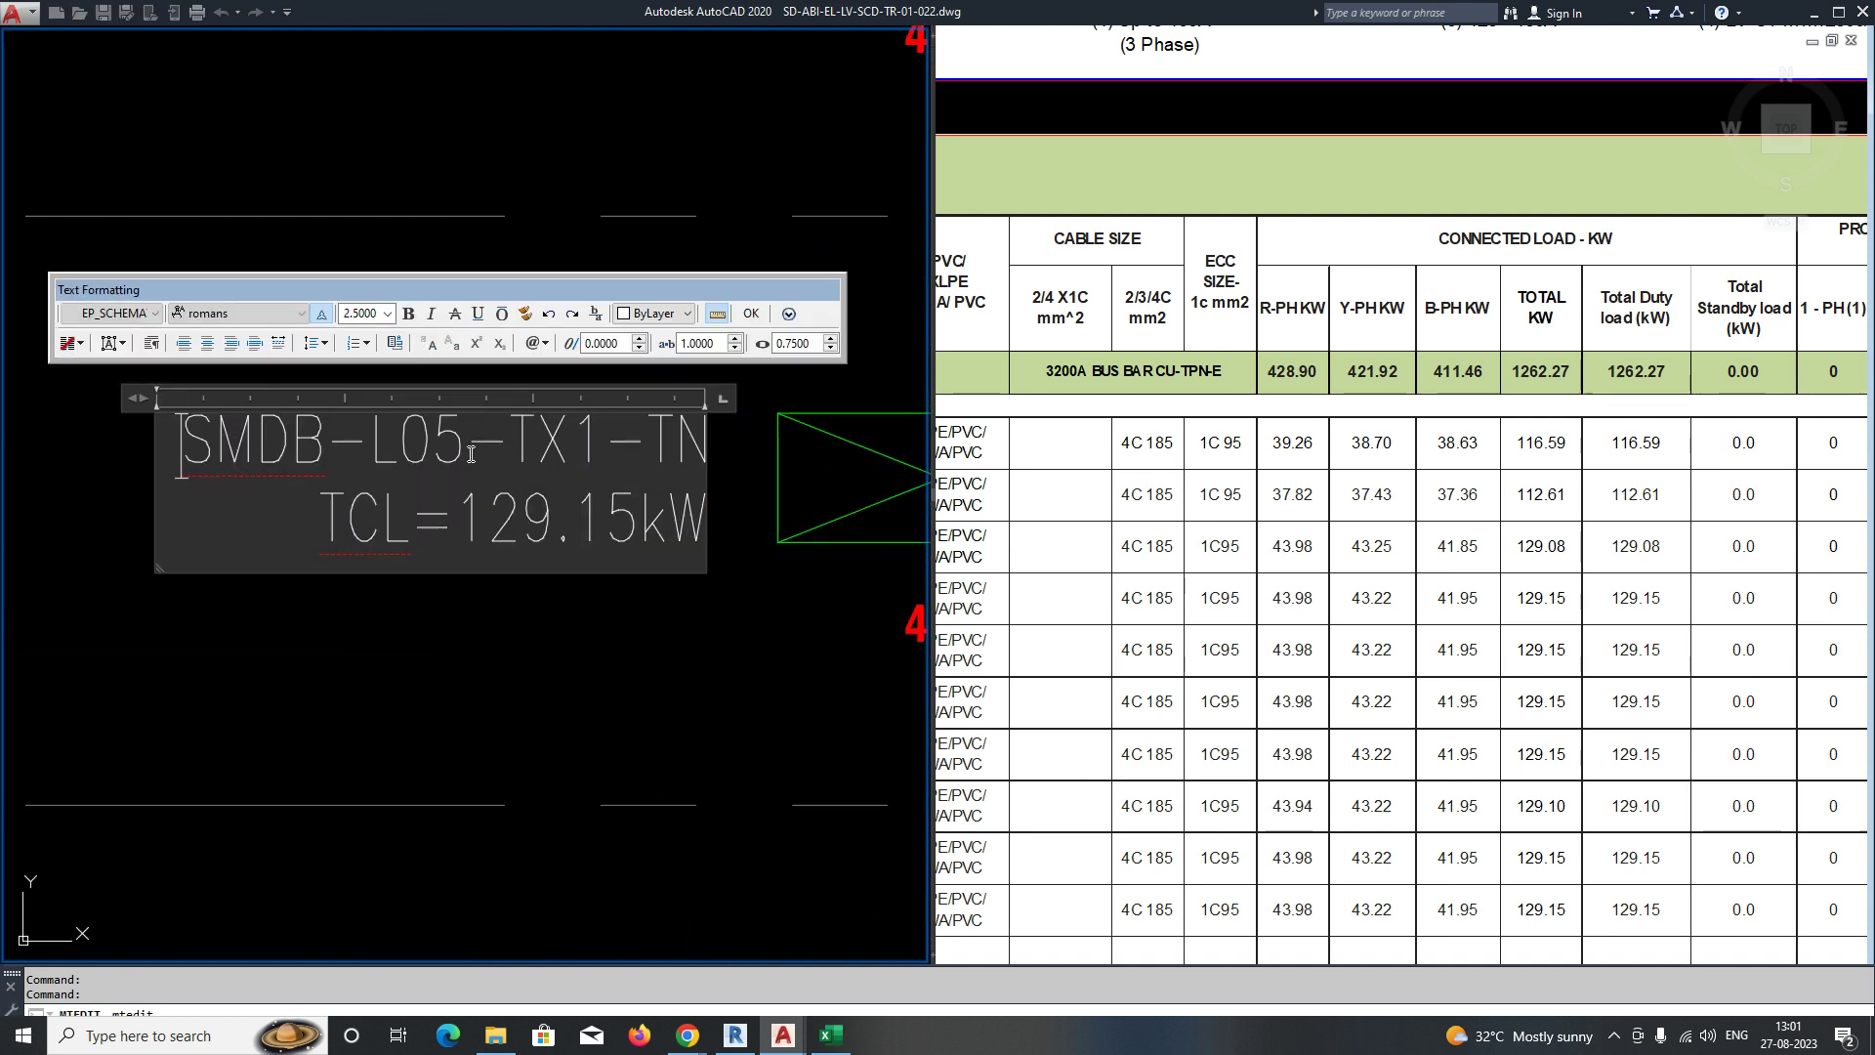
{"action": "scroll", "coordinate": [444, 458], "scroll_direction": "down", "scroll_amount": 2}
{"action": "type", "text": "8"}
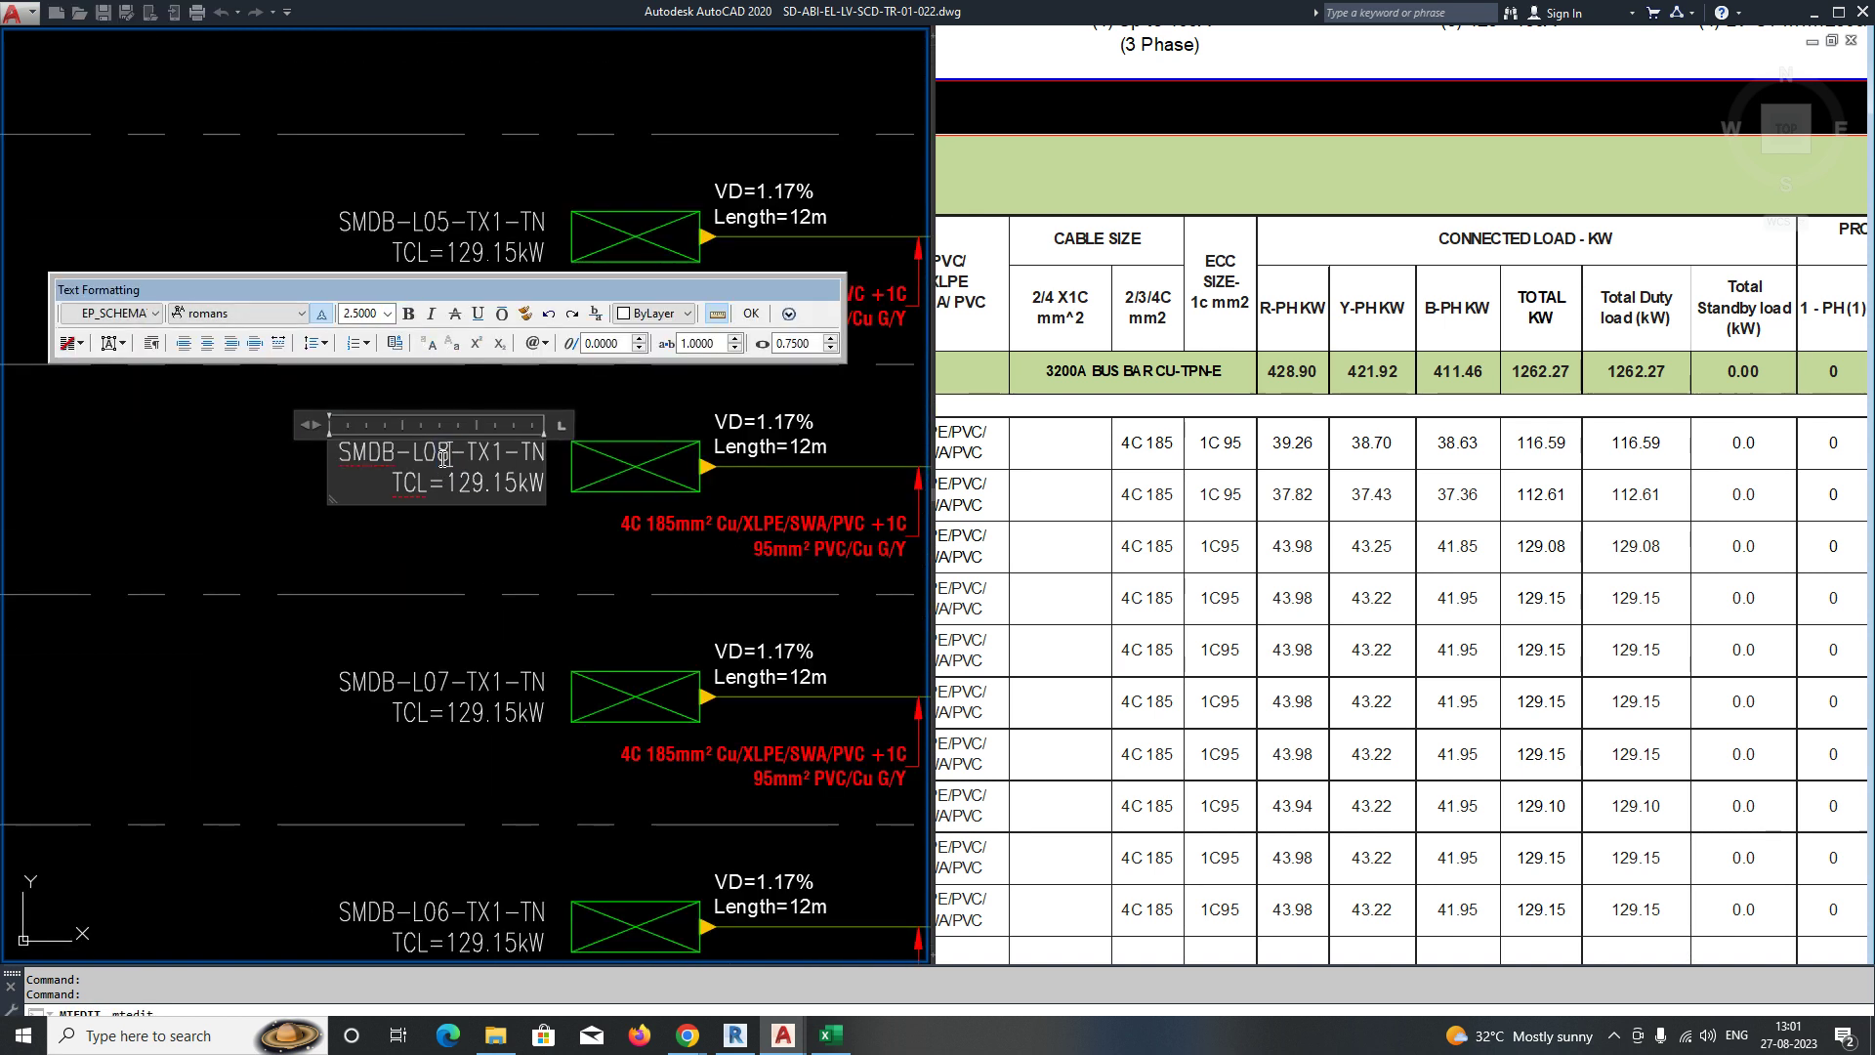
{"action": "left_click", "coordinate": [479, 555]}
Change the copied label on the topmost branch to SMDB-L10-TX1-TN, checking the circuit name against the BB-01-TX1-T-01 schedule.
{"action": "middle_click_drag", "start_coordinate": [466, 285], "coordinate": [458, 454]}
{"action": "double_click", "coordinate": [439, 390]}
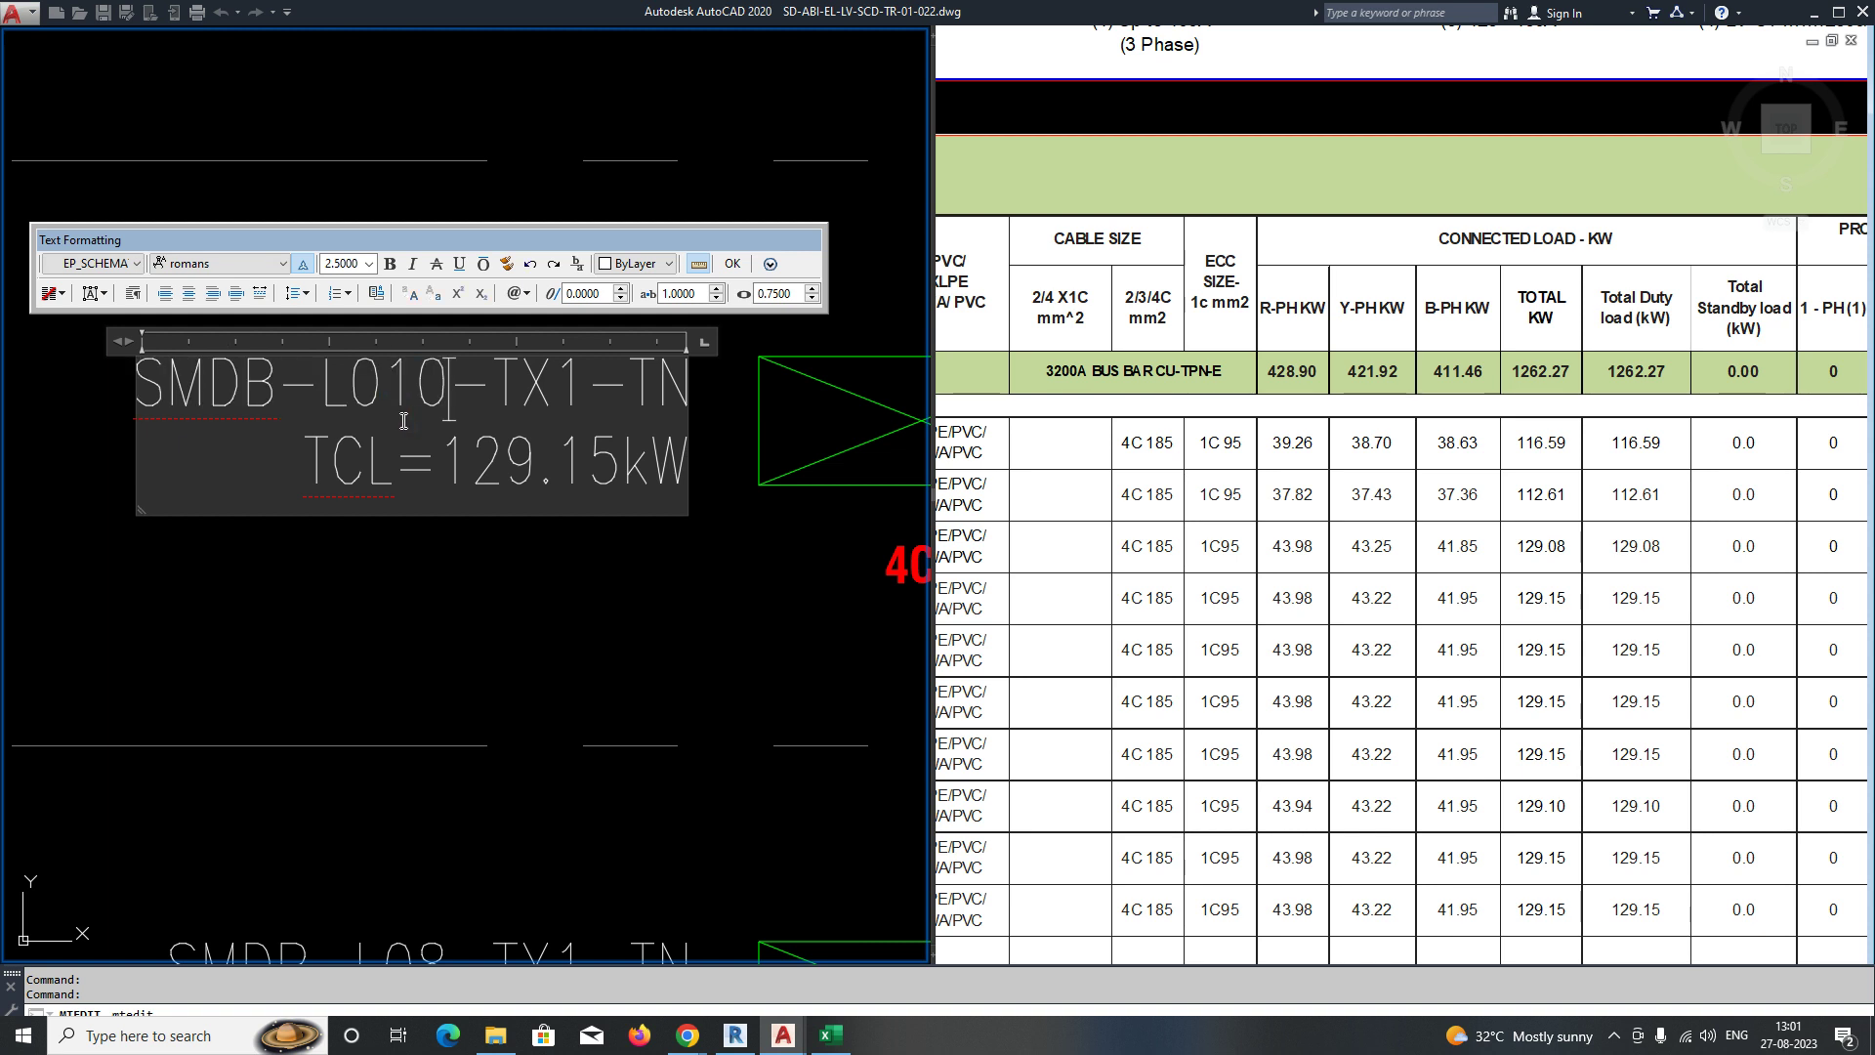
{"action": "left_click", "coordinate": [404, 563]}
{"action": "left_click", "coordinate": [1359, 562]}
{"action": "scroll", "coordinate": [1375, 561], "scroll_direction": "down", "scroll_amount": 4}
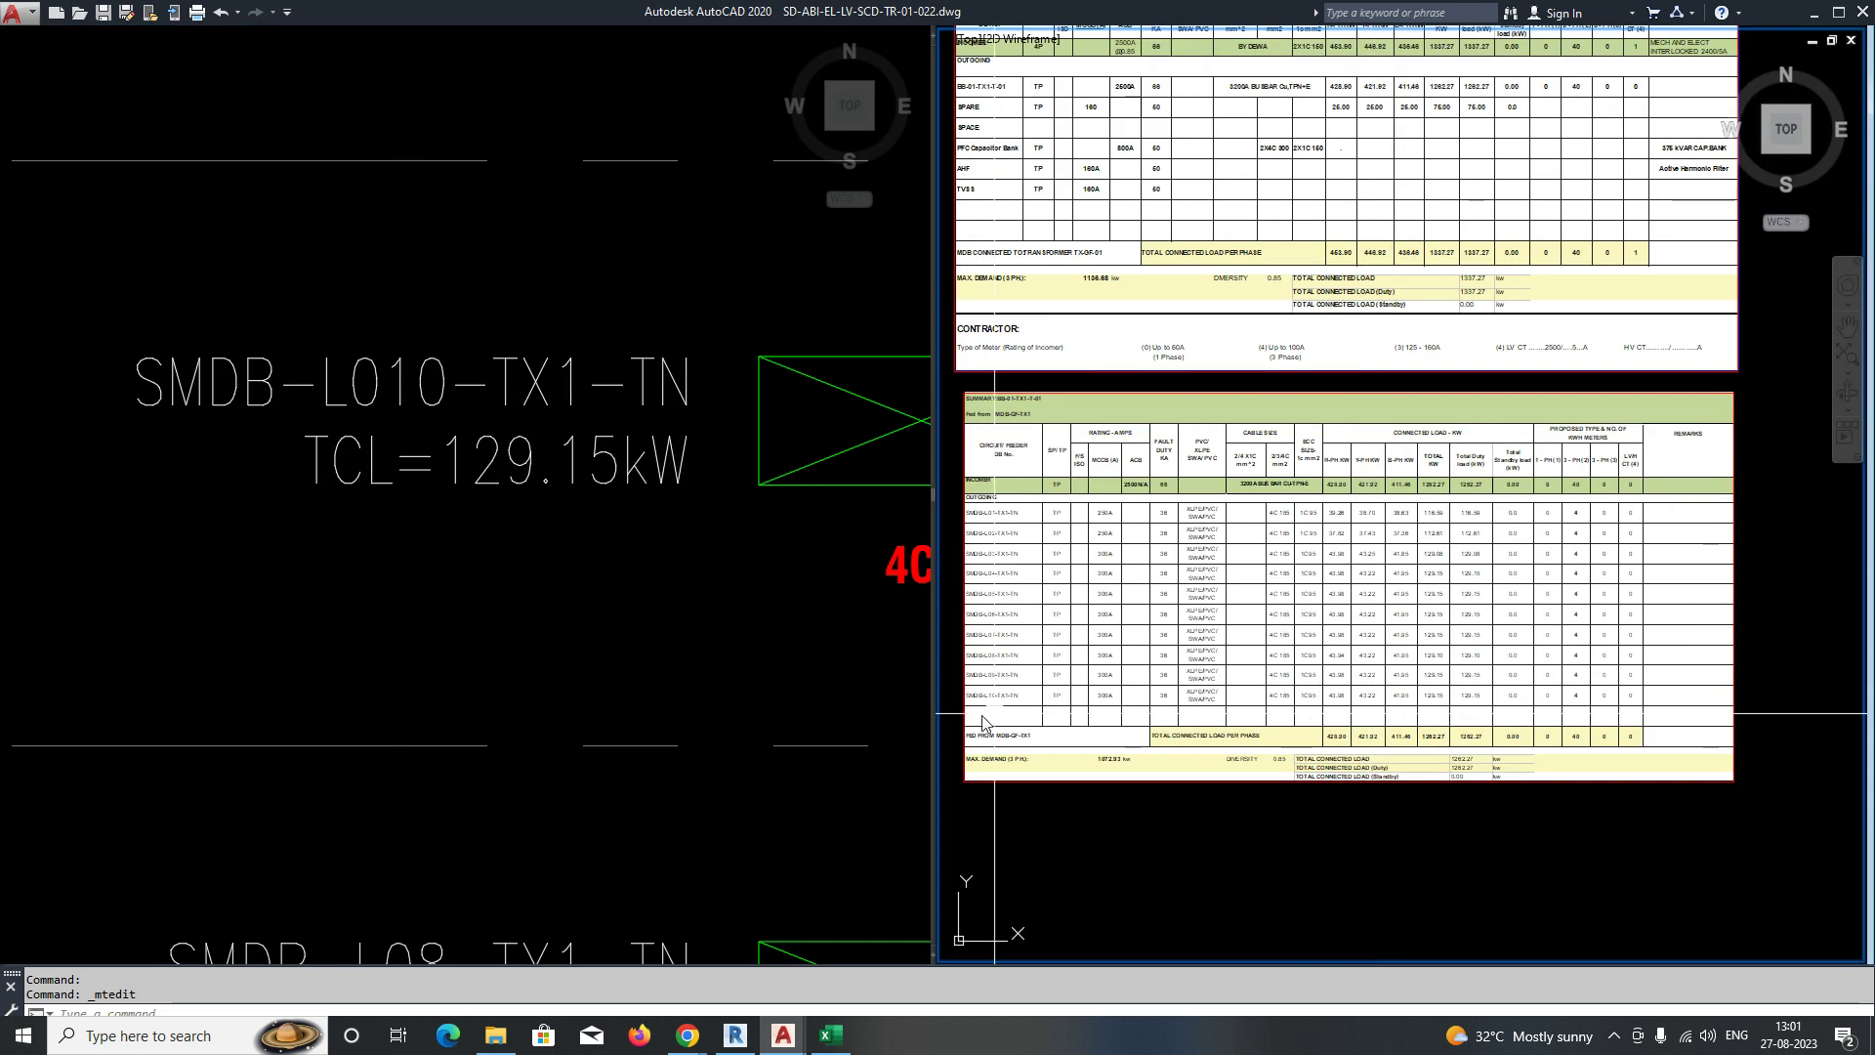
{"action": "scroll", "coordinate": [971, 715], "scroll_direction": "up", "scroll_amount": 4}
{"action": "scroll", "coordinate": [1012, 713], "scroll_direction": "up", "scroll_amount": 2}
{"action": "left_click", "coordinate": [646, 452]}
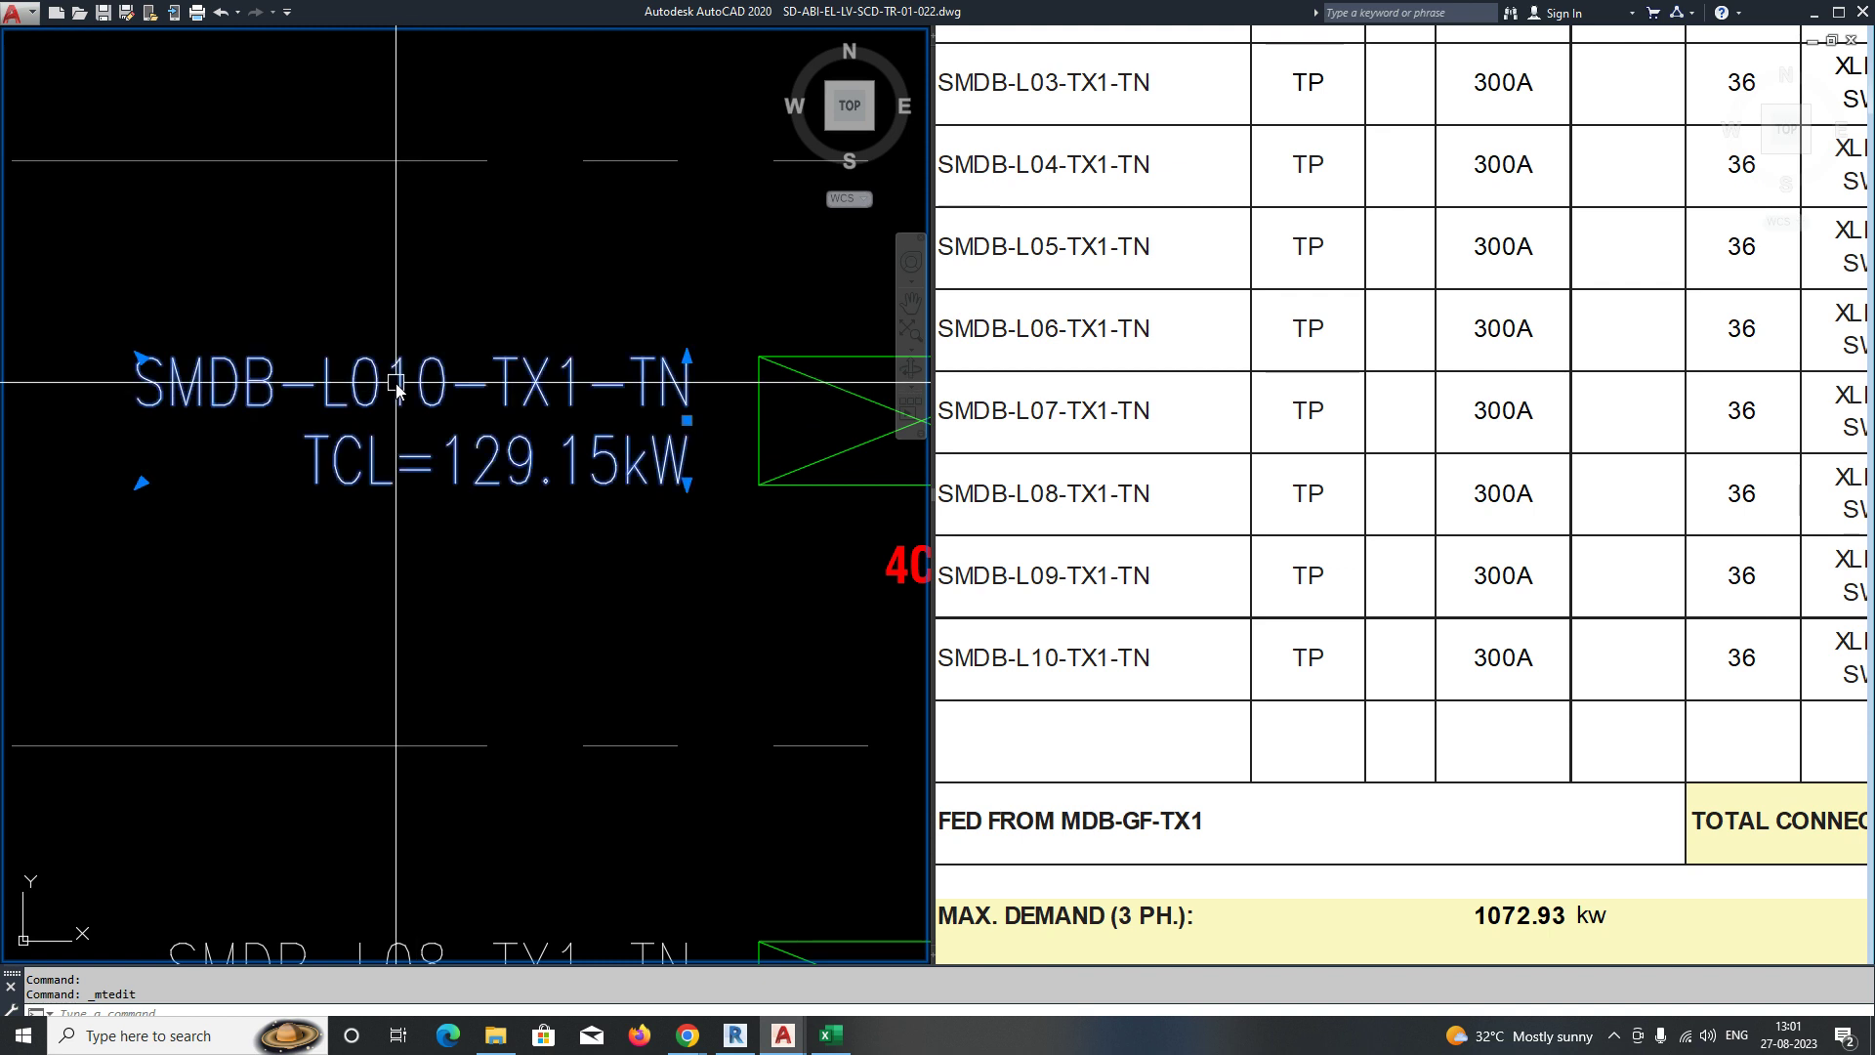
{"action": "double_click", "coordinate": [381, 390]}
{"action": "left_click", "coordinate": [385, 544]}
Compare the red cable annotations on the riser branches with the cable and ECC sizes in the BB-01-TX1-T-01 schedule.
{"action": "scroll", "coordinate": [379, 537], "scroll_direction": "down", "scroll_amount": 3}
{"action": "middle_click_drag", "start_coordinate": [362, 518], "coordinate": [276, 500]}
{"action": "middle_click_drag", "start_coordinate": [576, 515], "coordinate": [478, 505]}
{"action": "scroll", "coordinate": [436, 492], "scroll_direction": "up", "scroll_amount": 4}
{"action": "double_click", "coordinate": [322, 465]}
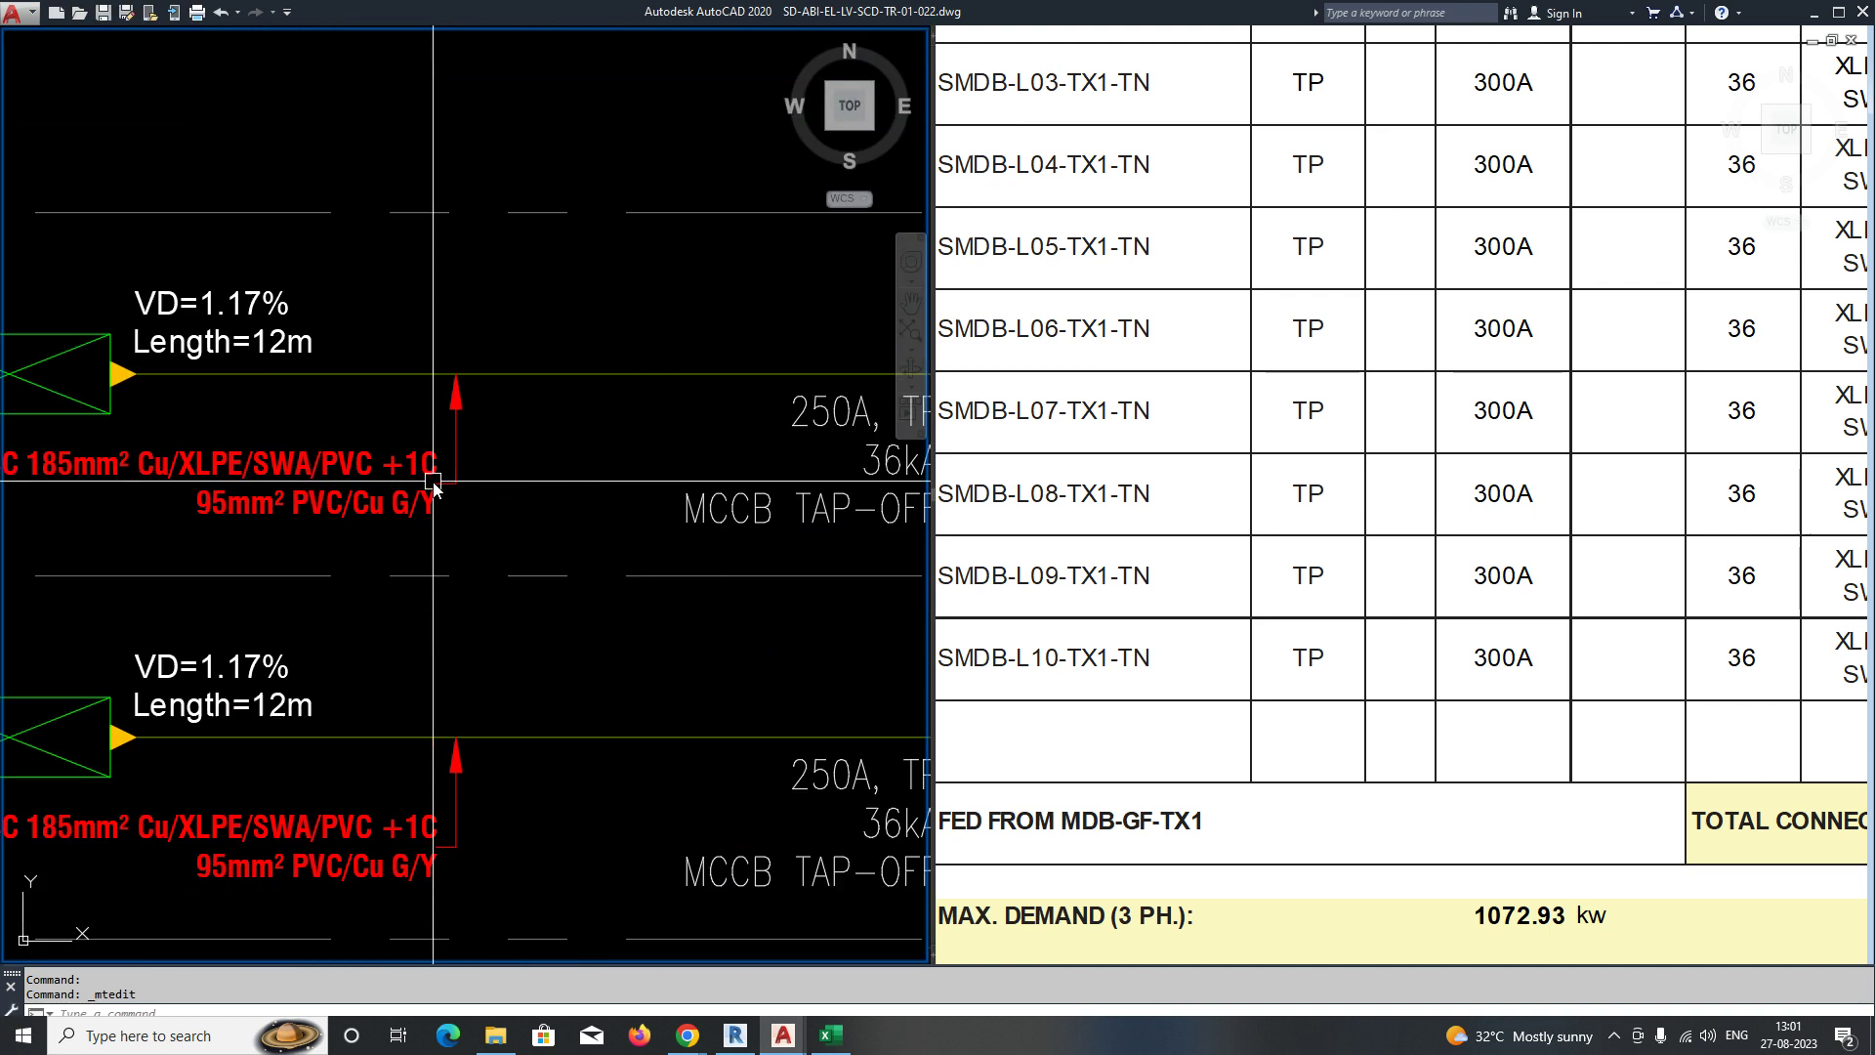
{"action": "left_click", "coordinate": [1337, 573]}
{"action": "scroll", "coordinate": [1367, 569], "scroll_direction": "down", "scroll_amount": 3}
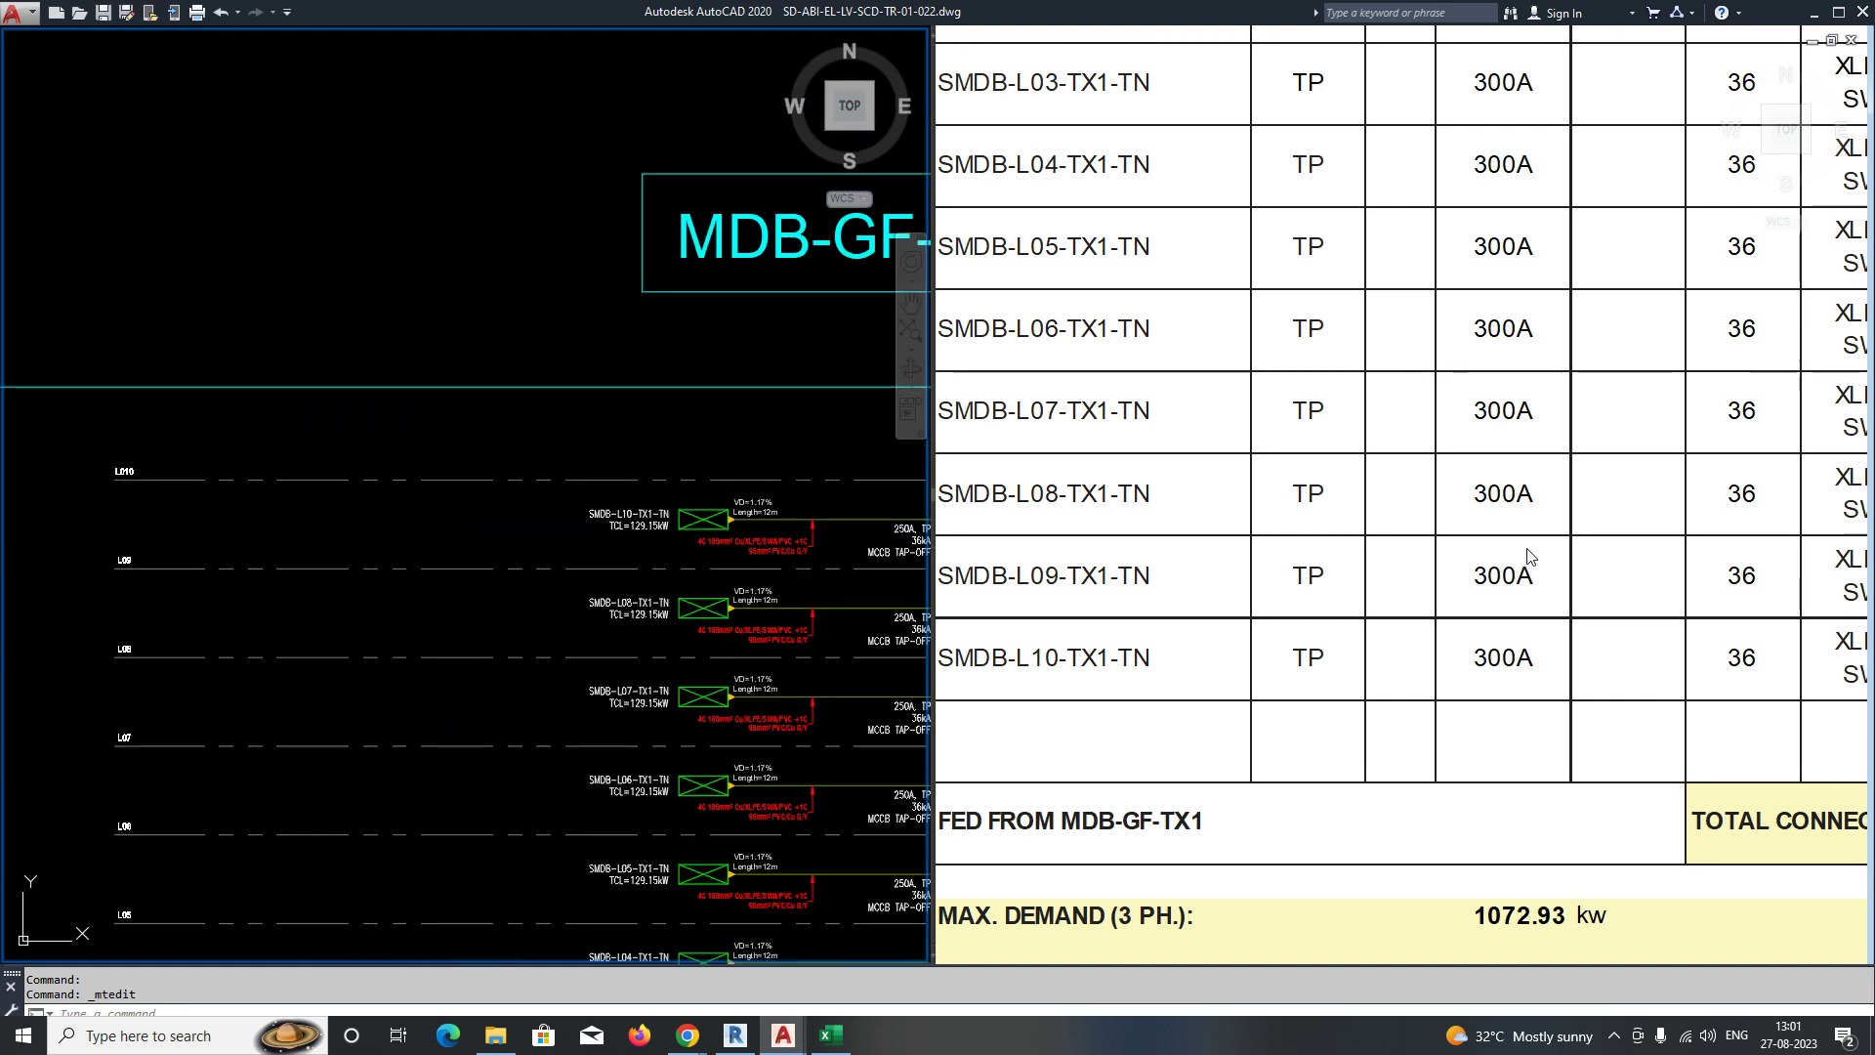
{"action": "left_click", "coordinate": [1474, 568]}
{"action": "scroll", "coordinate": [1469, 569], "scroll_direction": "down", "scroll_amount": 2}
{"action": "scroll", "coordinate": [1631, 531], "scroll_direction": "up", "scroll_amount": 1}
{"action": "middle_click_drag", "start_coordinate": [1635, 533], "coordinate": [1229, 558]}
{"action": "middle_click_drag", "start_coordinate": [1526, 559], "coordinate": [1406, 554]}
Break the L10 branch's cable annotation before +1C so that +1C 95mm² PVC/Cu G/Y forms the second line.
{"action": "left_click", "coordinate": [481, 676]}
{"action": "middle_click_drag", "start_coordinate": [687, 651], "coordinate": [450, 596]}
{"action": "scroll", "coordinate": [388, 550], "scroll_direction": "up", "scroll_amount": 4}
{"action": "scroll", "coordinate": [392, 557], "scroll_direction": "up", "scroll_amount": 4}
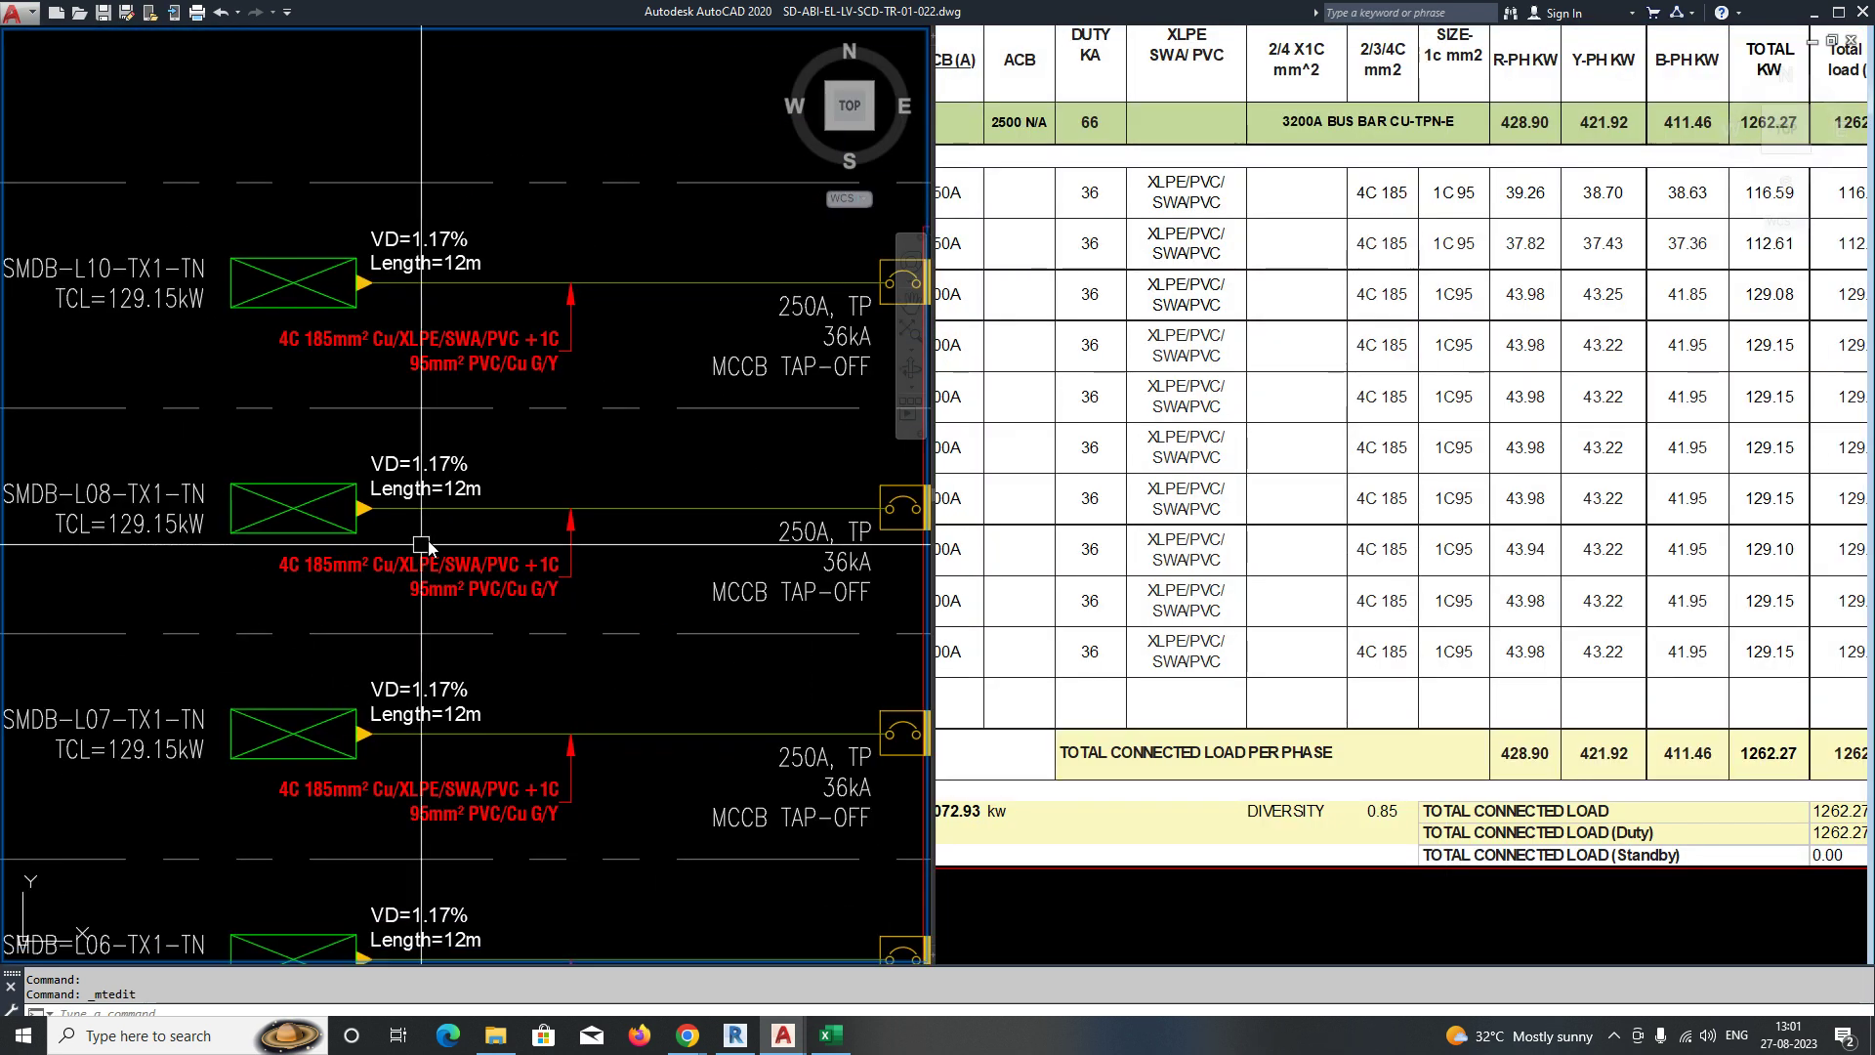
{"action": "double_click", "coordinate": [514, 335]}
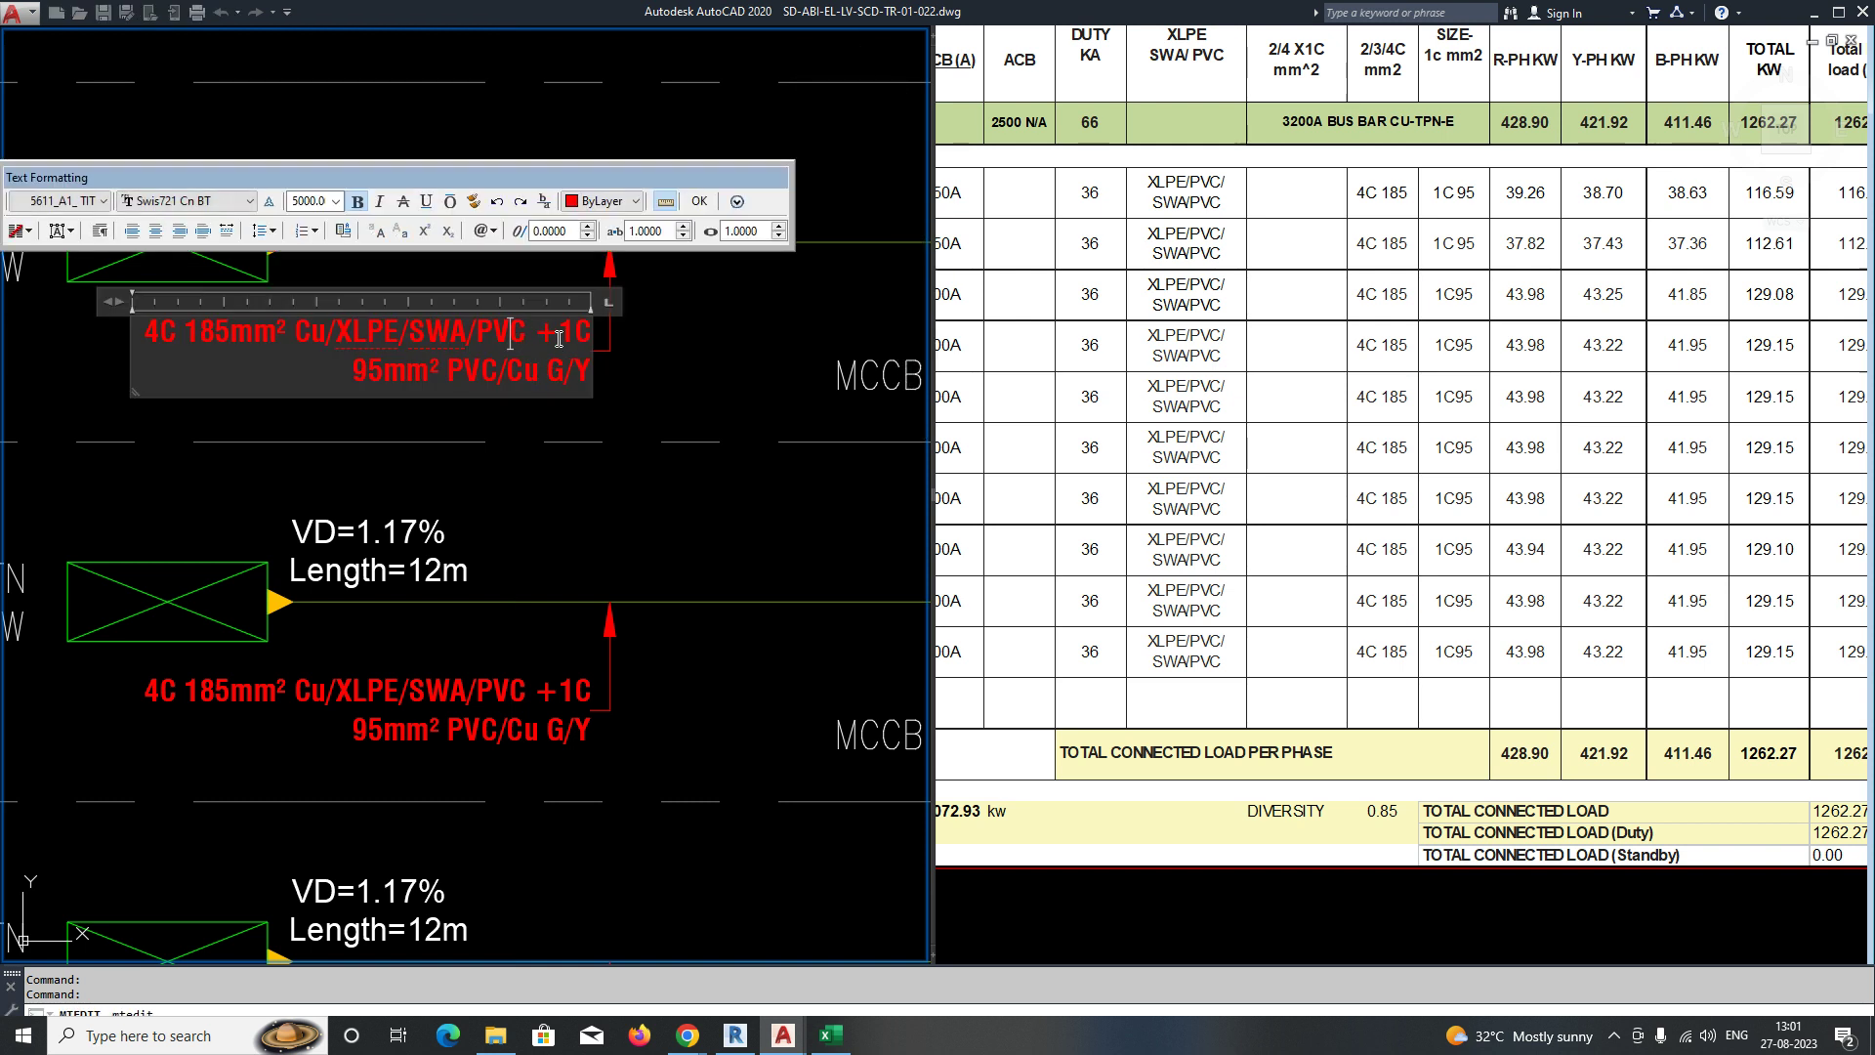
{"action": "left_click", "coordinate": [630, 673]}
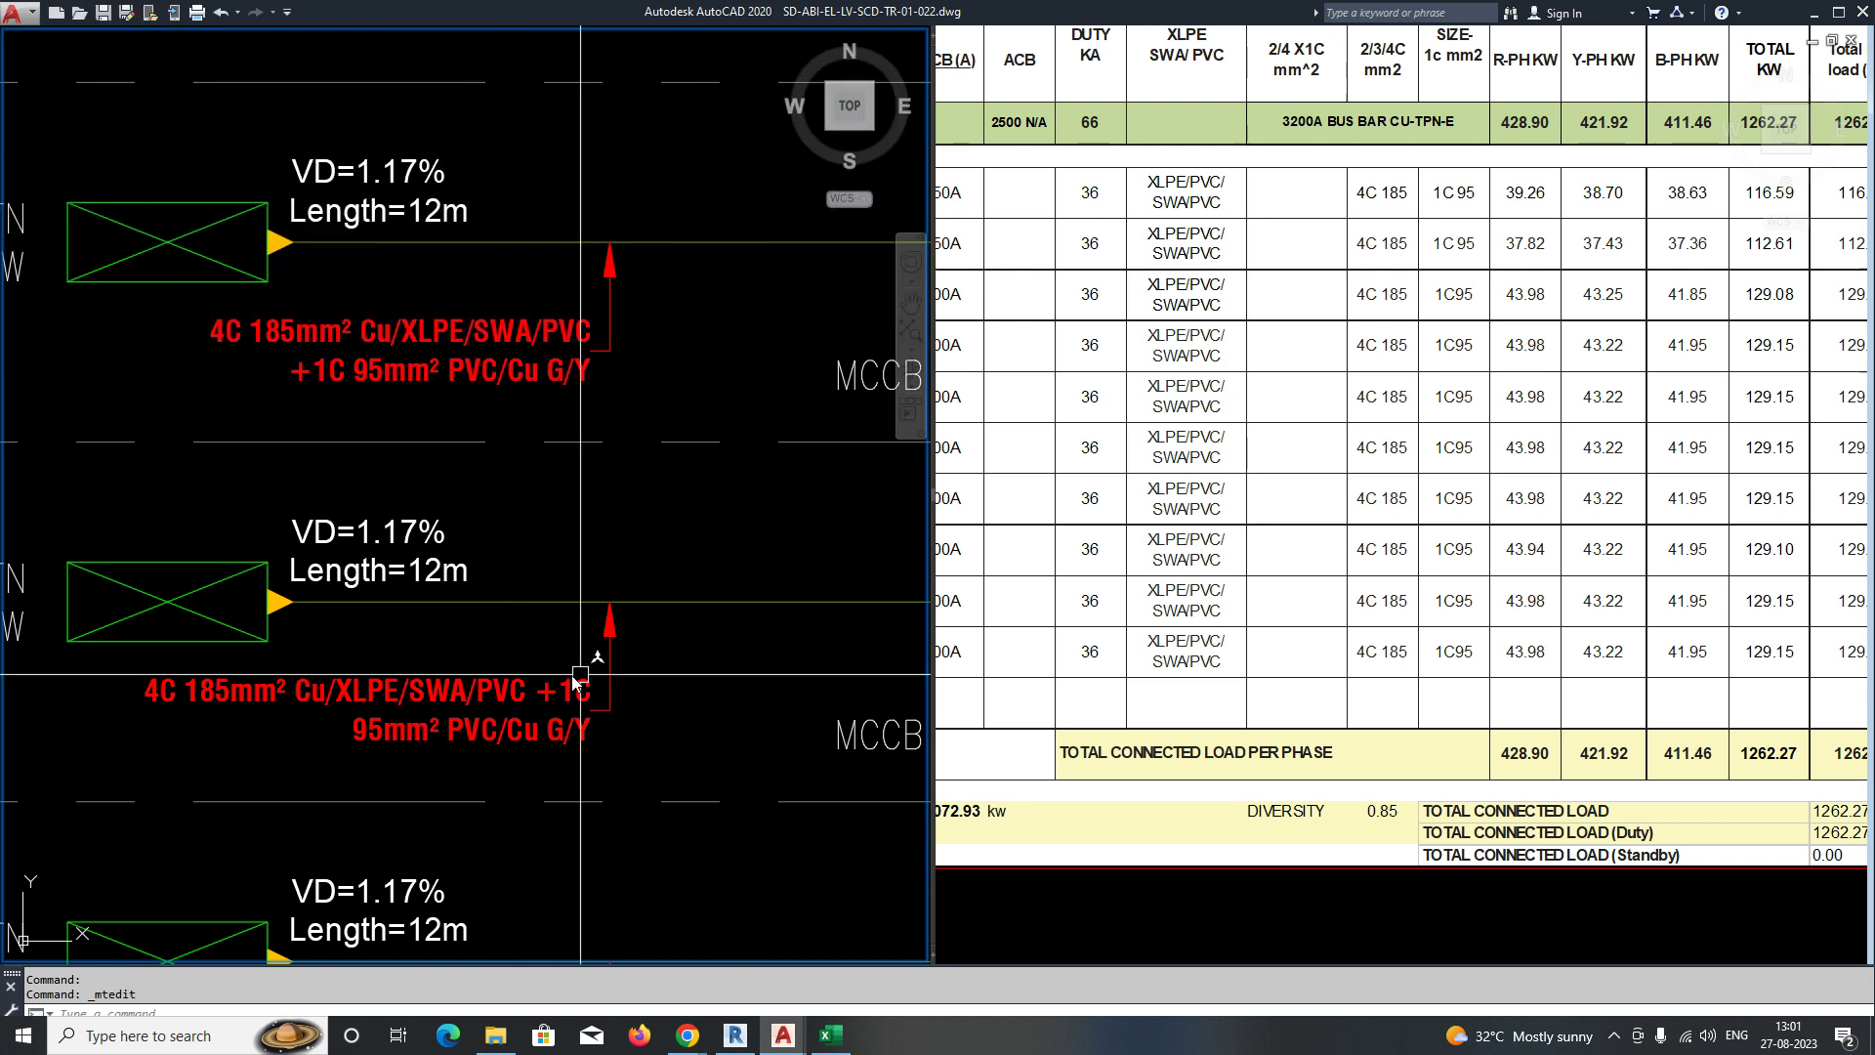
Move +1C to the second line in the cable annotations of the L08 and L07 branches.
{"action": "double_click", "coordinate": [539, 696]}
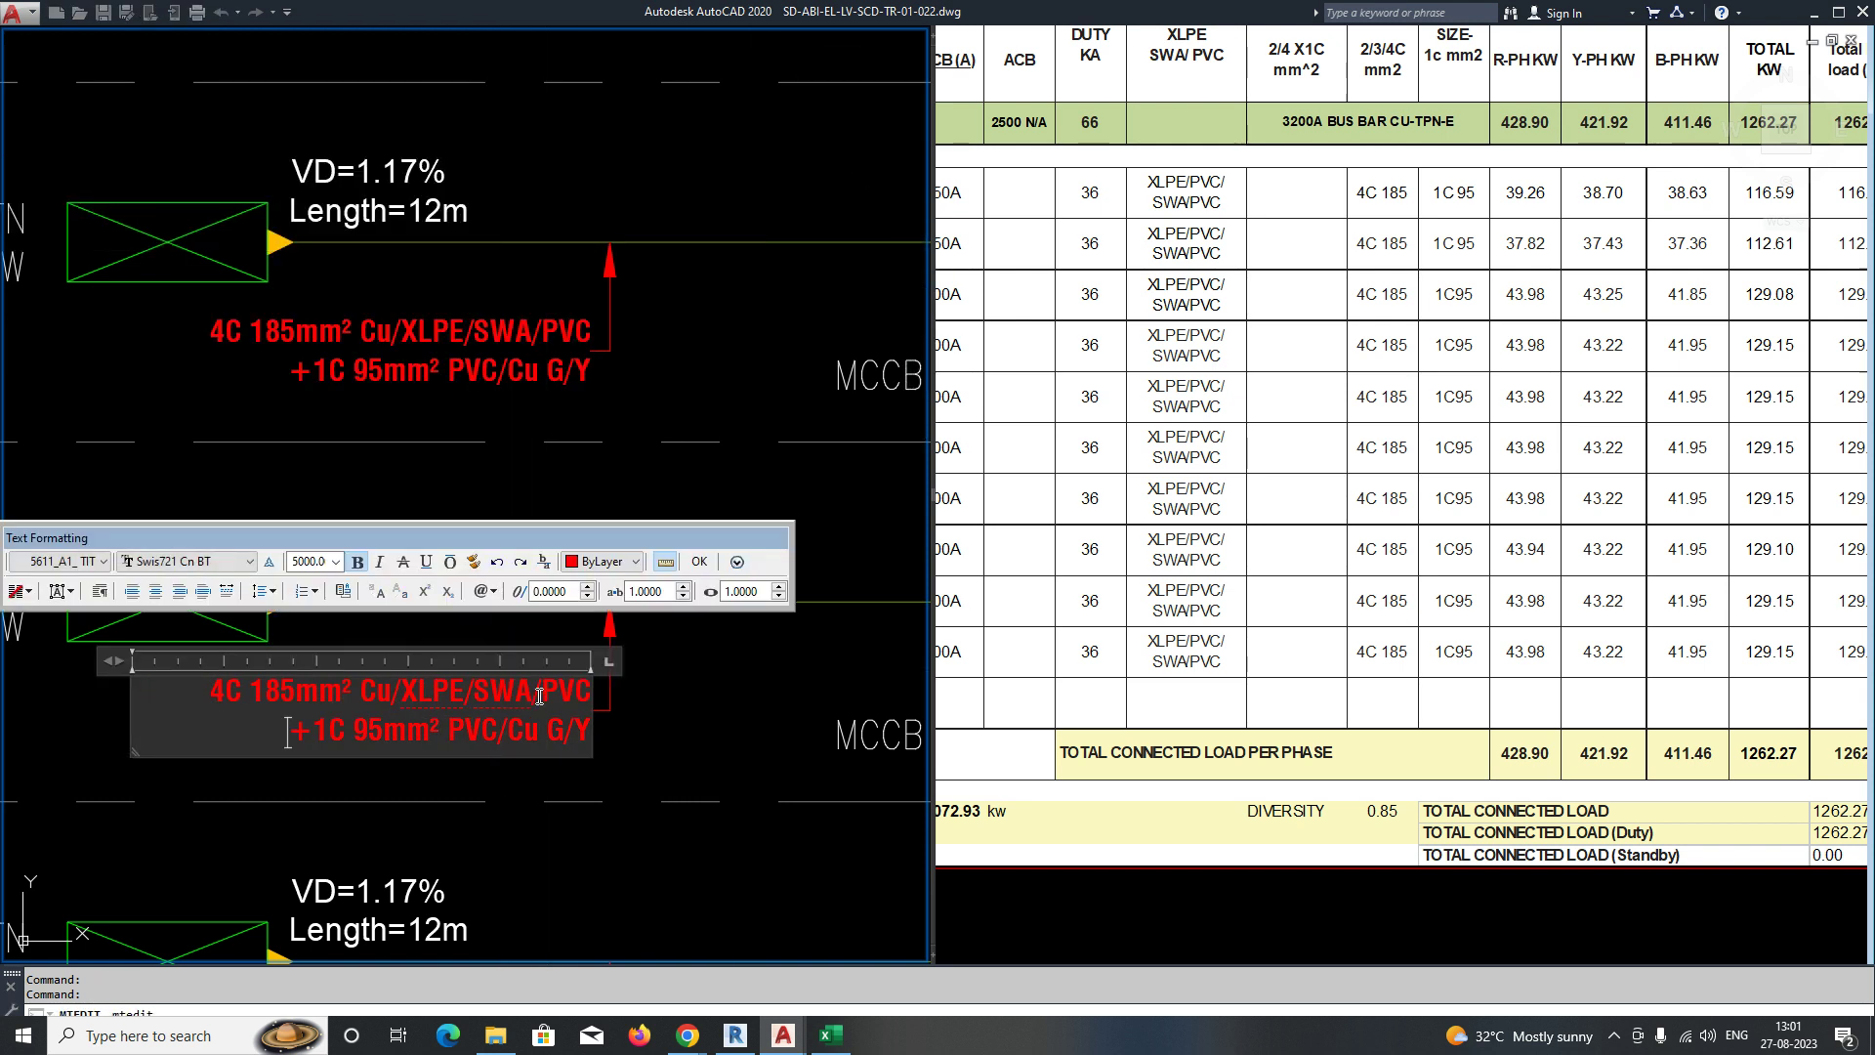
{"action": "scroll", "coordinate": [539, 696], "scroll_direction": "up", "scroll_amount": 2}
{"action": "left_click", "coordinate": [666, 672]}
{"action": "scroll", "coordinate": [652, 561], "scroll_direction": "down", "scroll_amount": 4}
{"action": "middle_click_drag", "start_coordinate": [573, 596], "coordinate": [513, 291]}
{"action": "scroll", "coordinate": [536, 478], "scroll_direction": "up", "scroll_amount": 4}
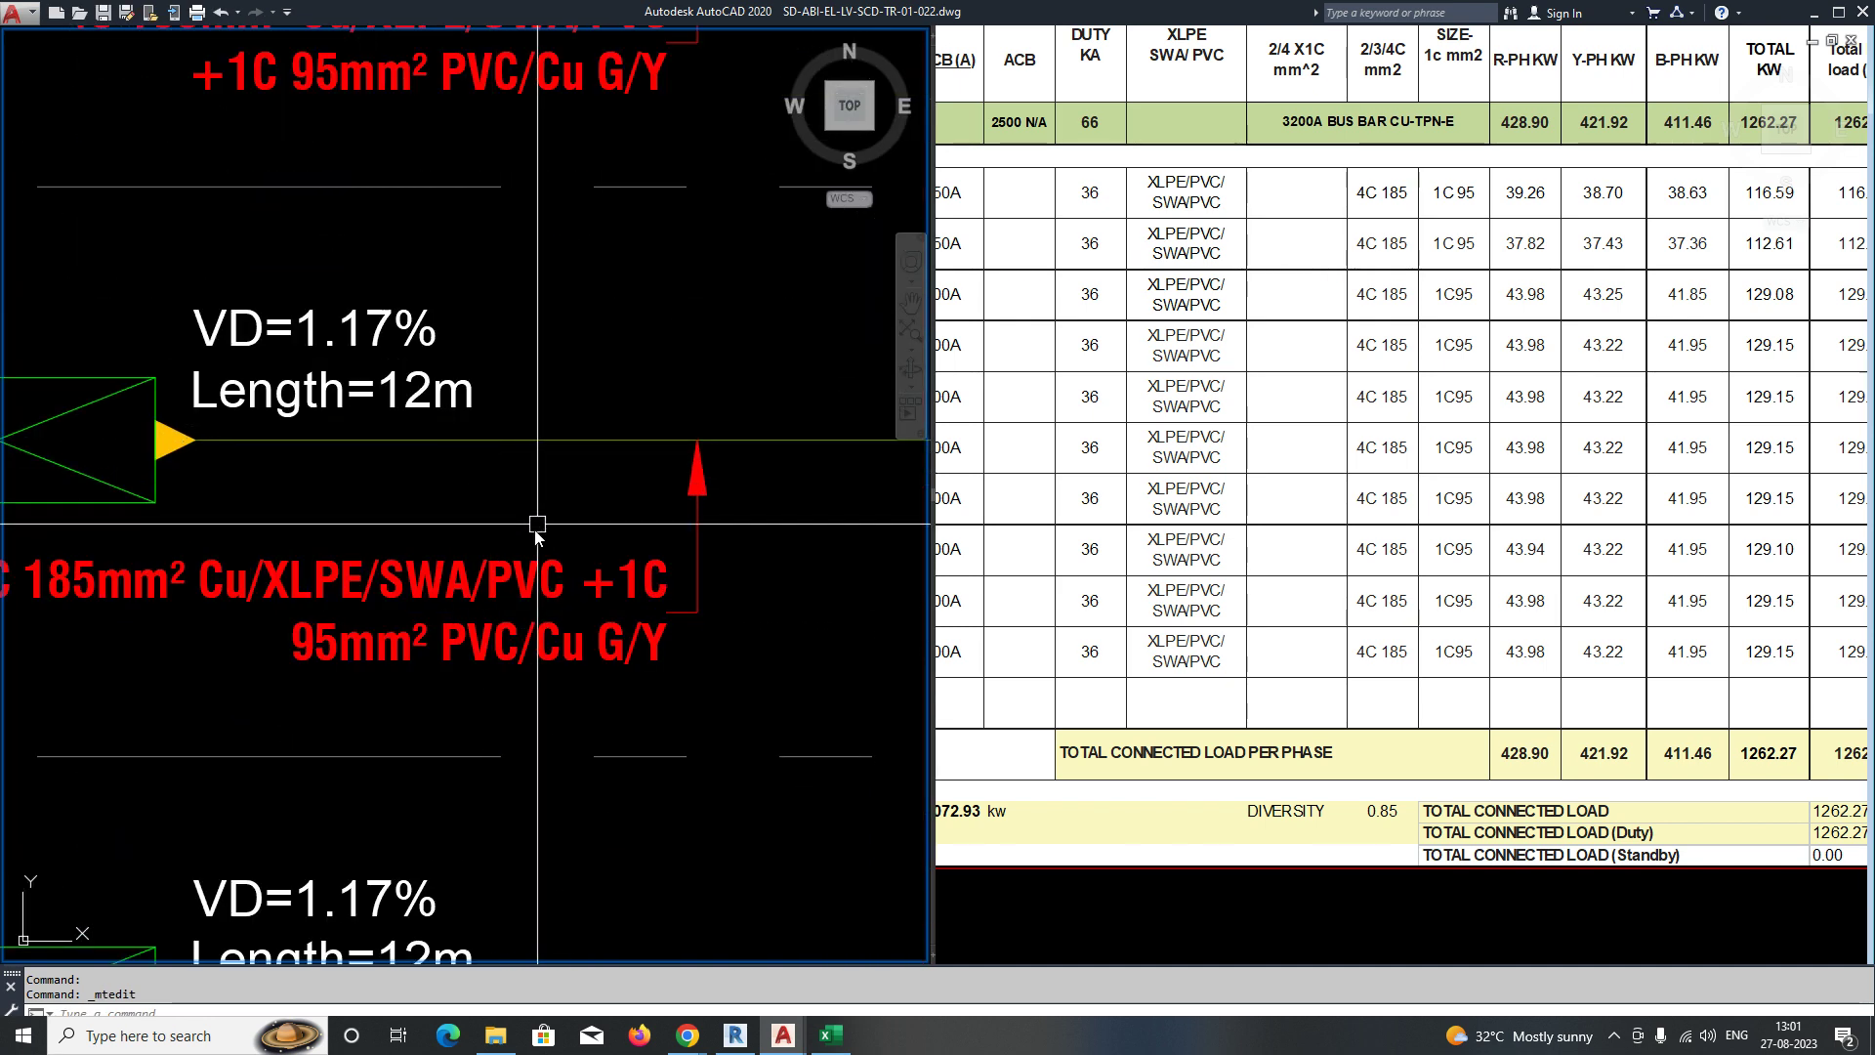
{"action": "double_click", "coordinate": [579, 591]}
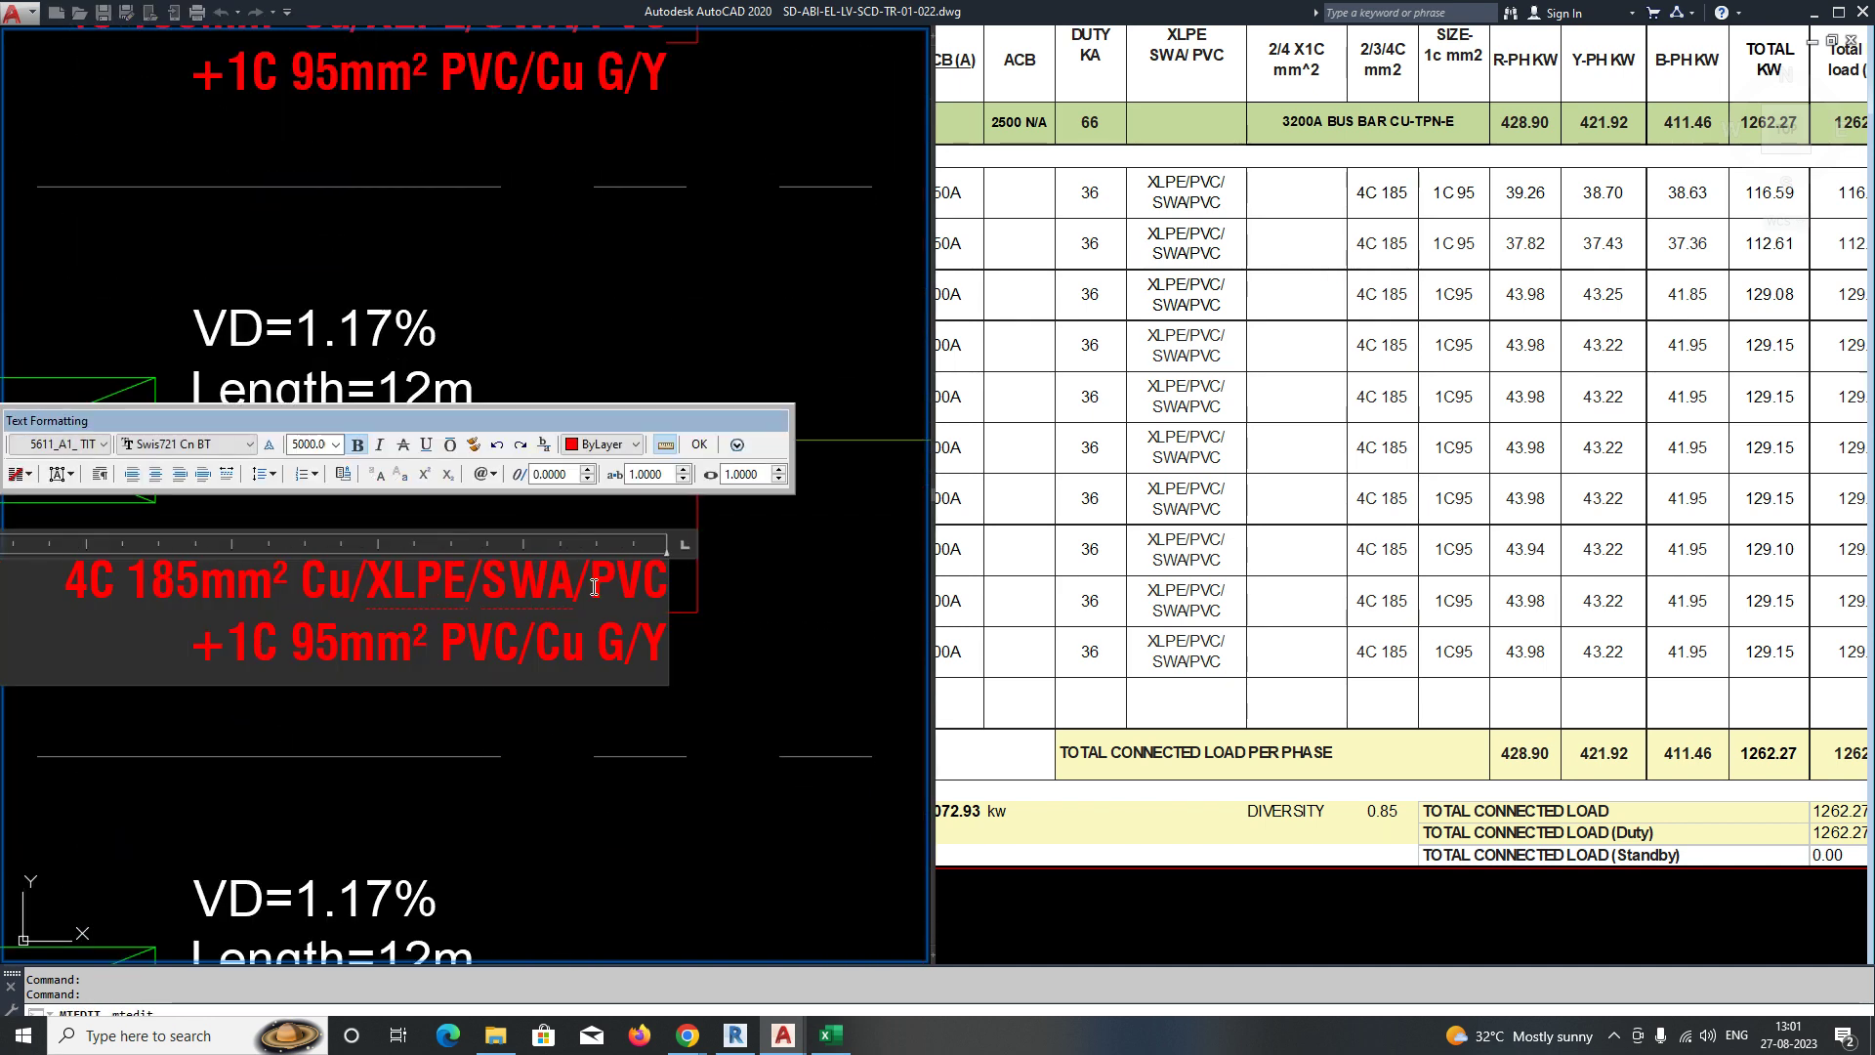
{"action": "left_click", "coordinate": [635, 735]}
Move +1C to the second line in the cable annotations of the L05 and L04 branches.
{"action": "scroll", "coordinate": [605, 723], "scroll_direction": "down", "scroll_amount": 5}
{"action": "scroll", "coordinate": [552, 561], "scroll_direction": "up", "scroll_amount": 5}
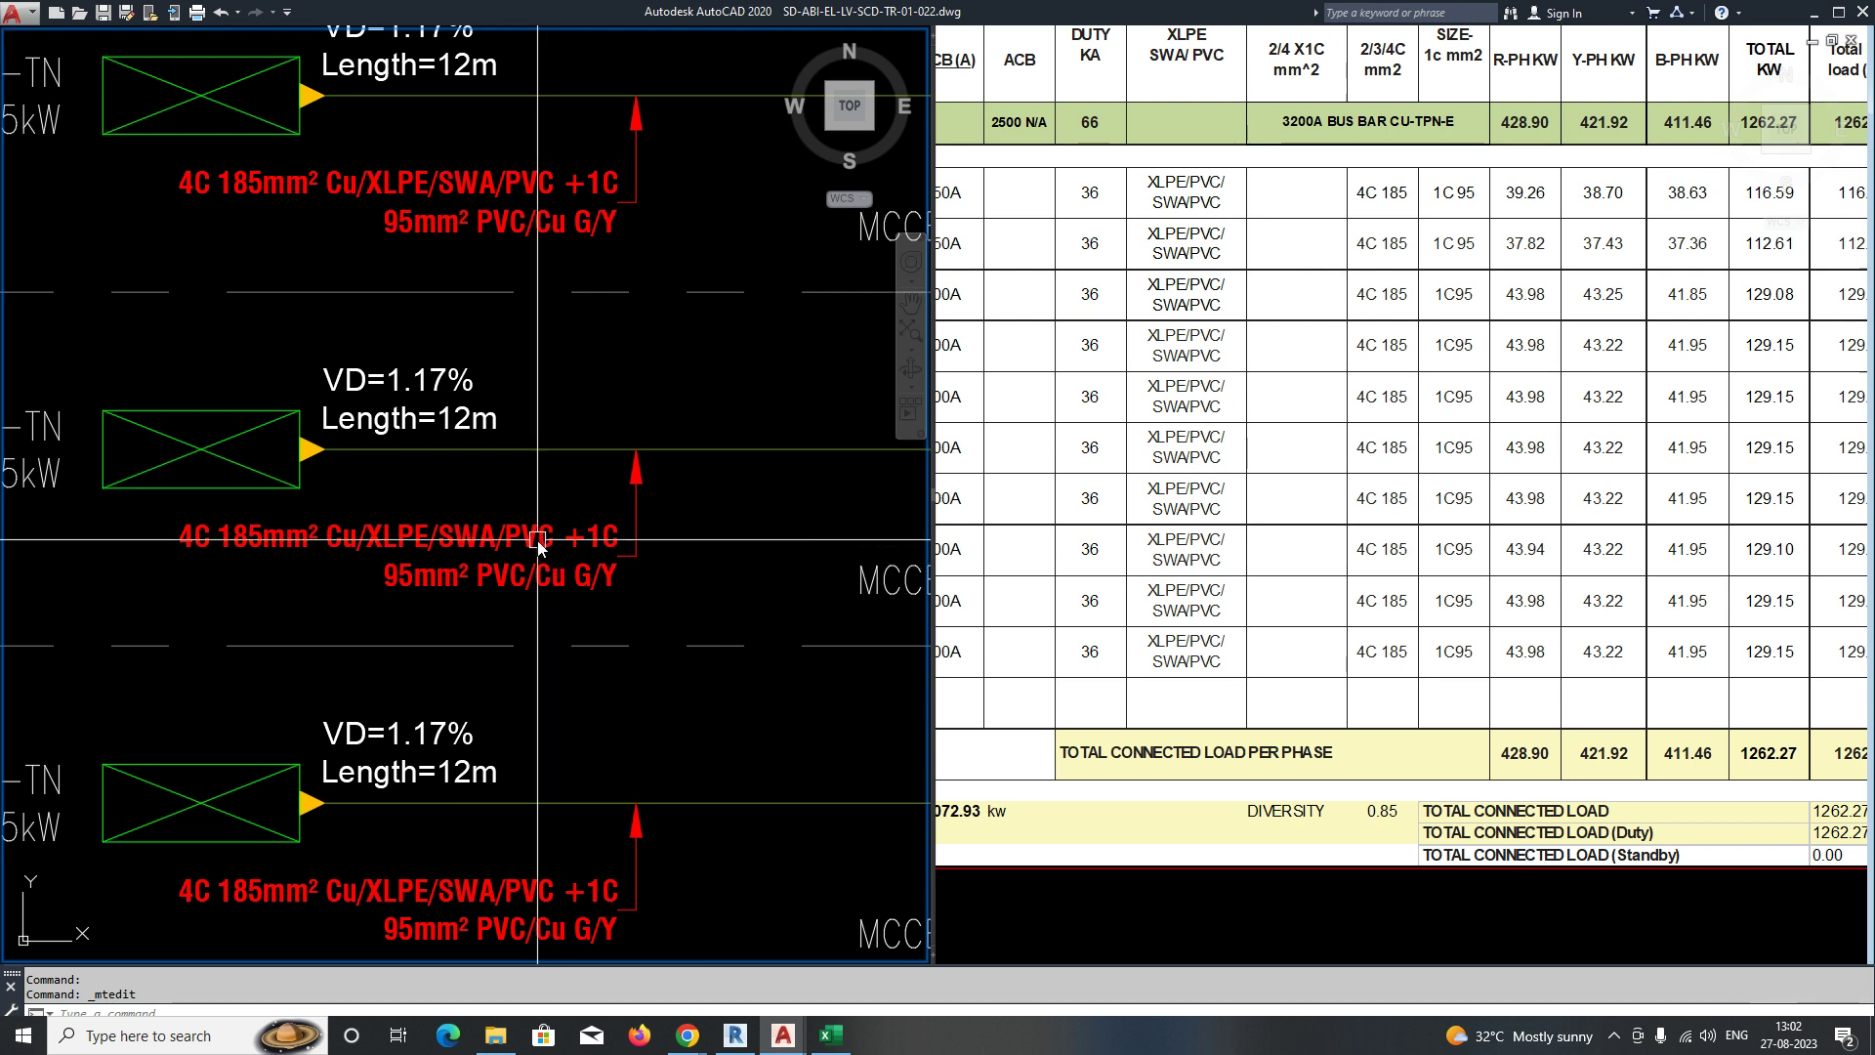
{"action": "double_click", "coordinate": [546, 549]}
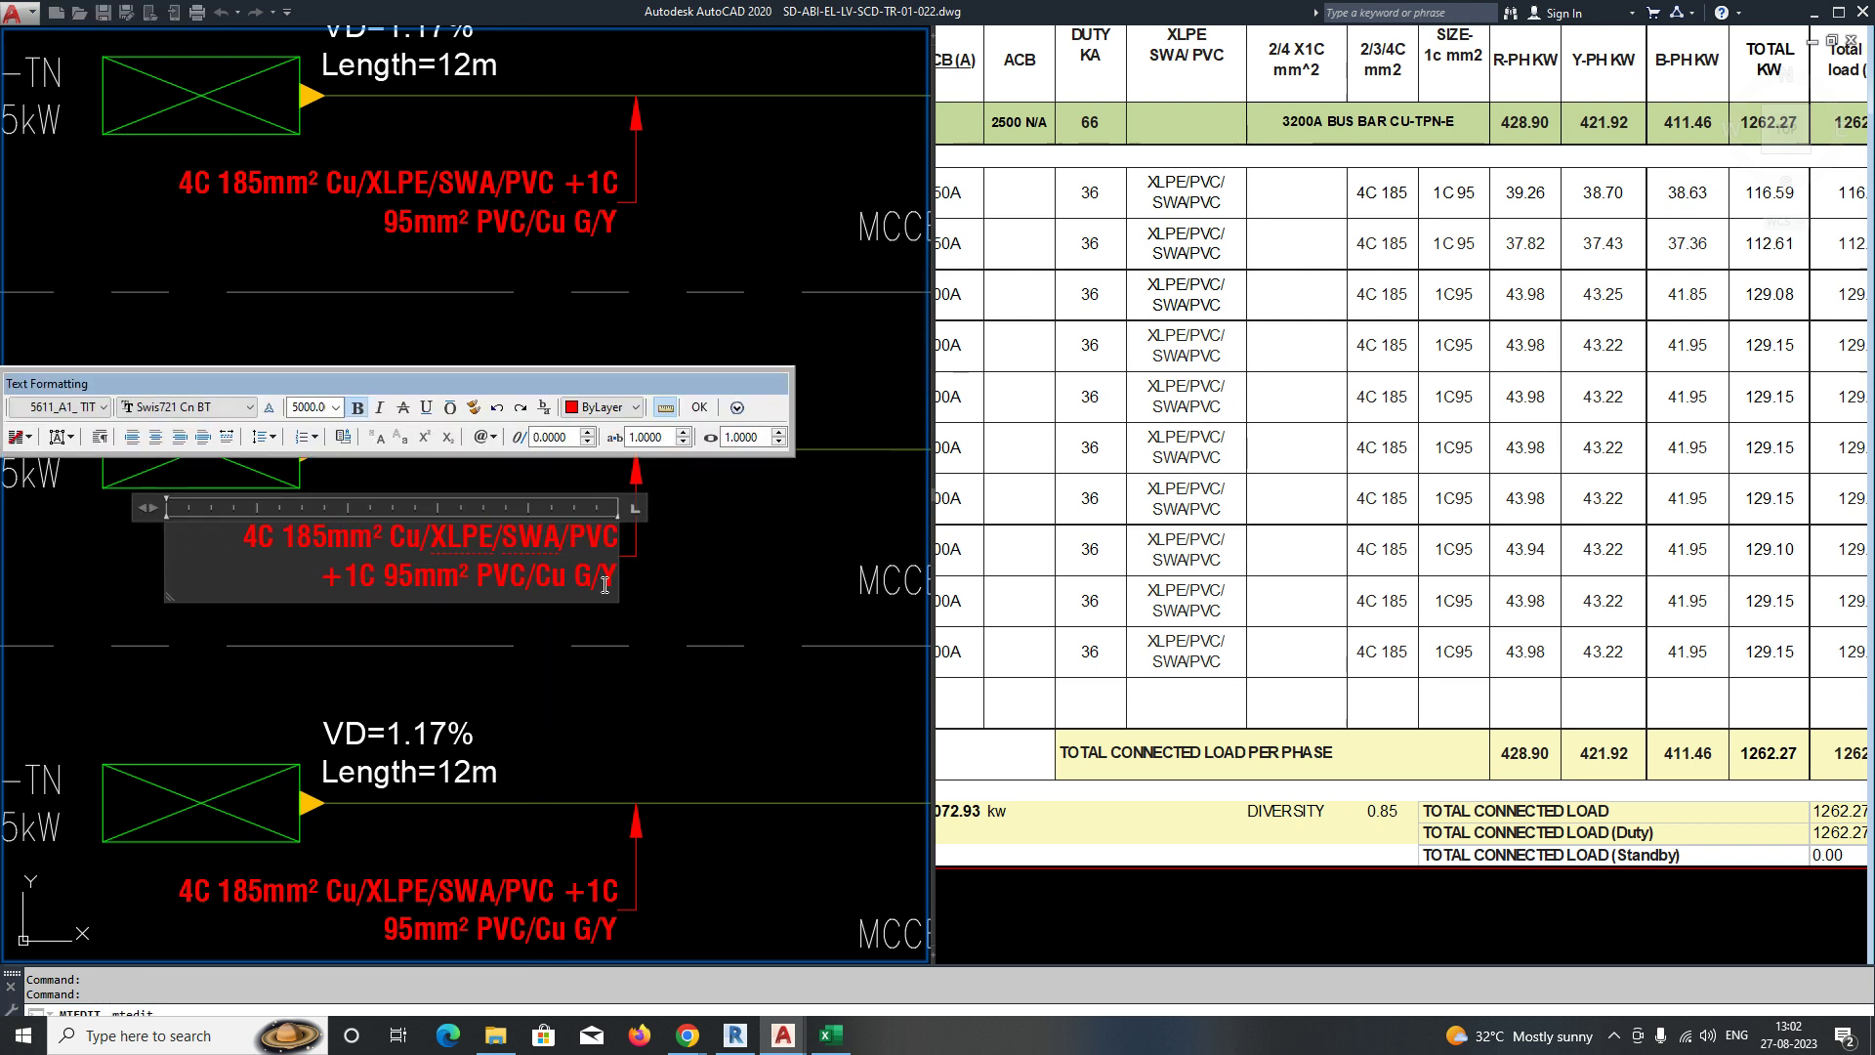
{"action": "left_click", "coordinate": [606, 699]}
{"action": "scroll", "coordinate": [486, 560], "scroll_direction": "down", "scroll_amount": 4}
{"action": "double_click", "coordinate": [489, 634]}
{"action": "key", "text": "Return"}
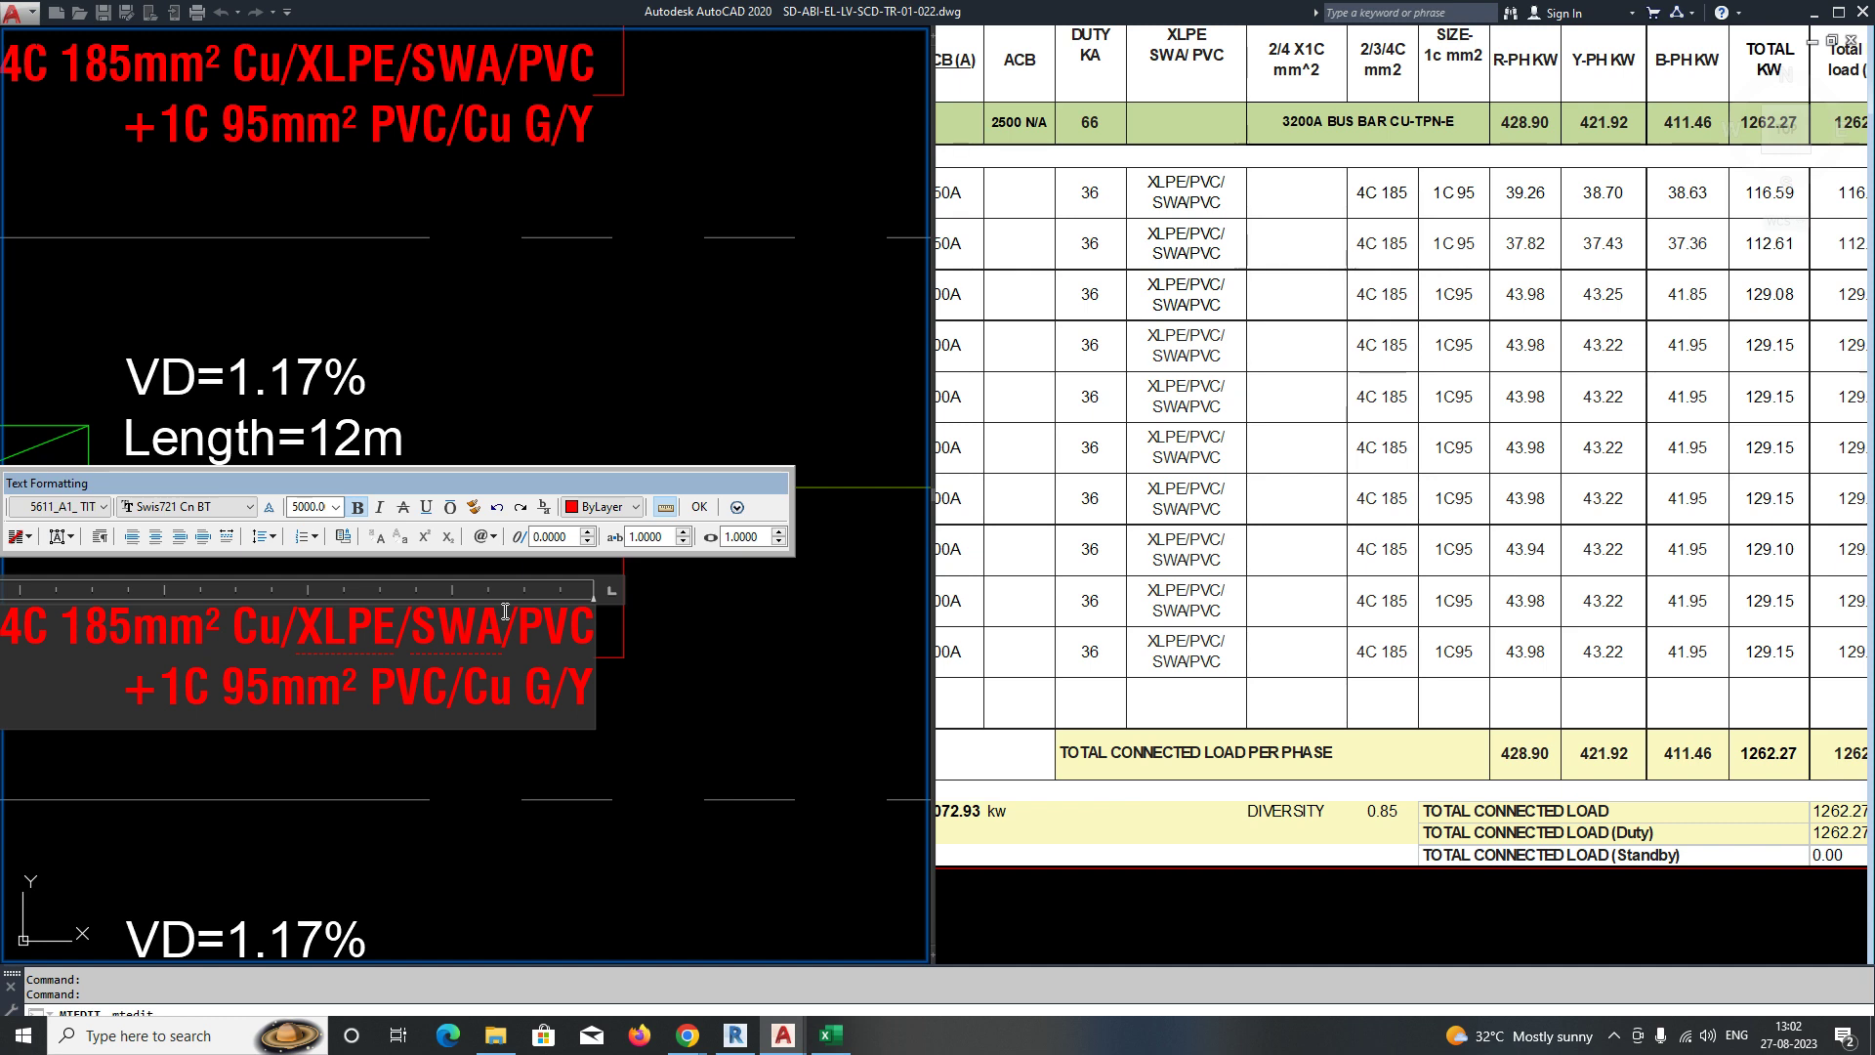
{"action": "left_click", "coordinate": [695, 748]}
Review the SMDB labels and cable annotations on the upper branches of the riser.
{"action": "scroll", "coordinate": [695, 748], "scroll_direction": "down", "scroll_amount": 6}
{"action": "scroll", "coordinate": [543, 463], "scroll_direction": "up", "scroll_amount": 5}
{"action": "scroll", "coordinate": [552, 471], "scroll_direction": "down", "scroll_amount": 5}
{"action": "middle_click_drag", "start_coordinate": [518, 490], "coordinate": [510, 417]}
{"action": "type", "text": "z"}
{"action": "key", "text": "Return"}
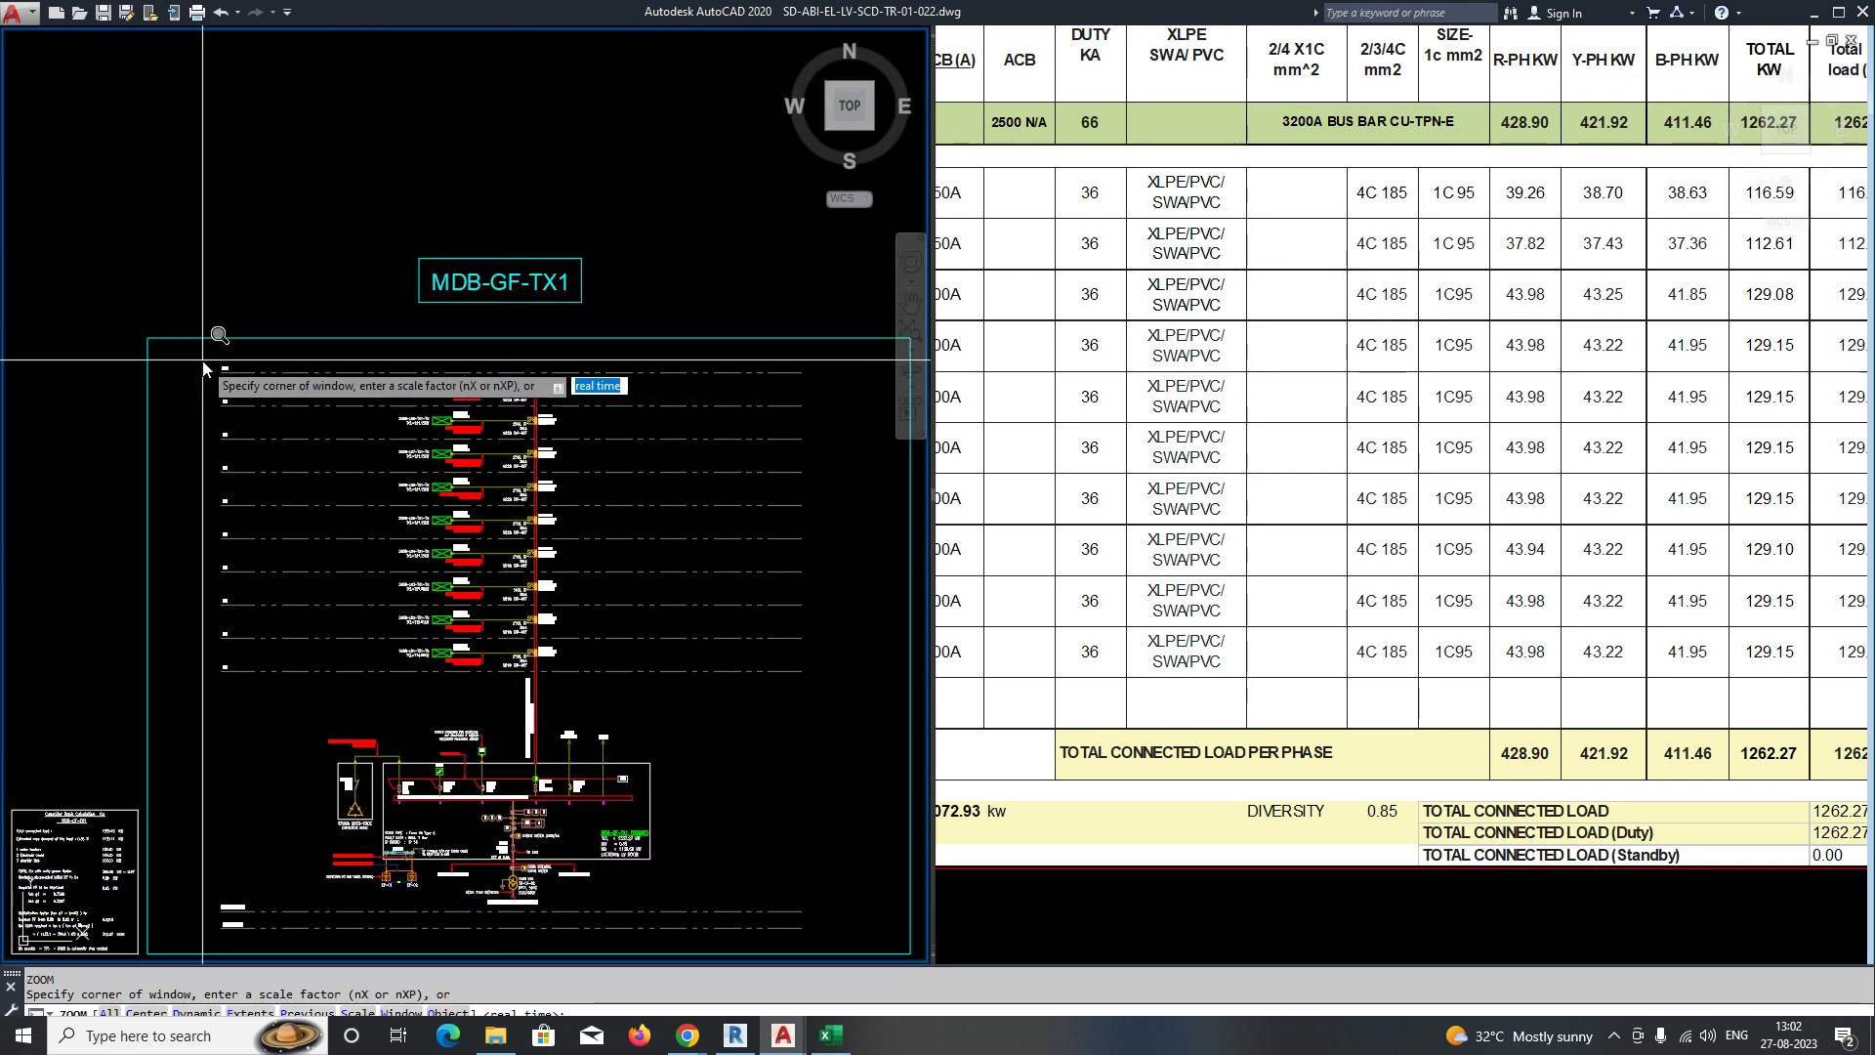
{"action": "left_click", "coordinate": [394, 364]}
{"action": "left_click", "coordinate": [498, 676]}
{"action": "middle_click_drag", "start_coordinate": [386, 250], "coordinate": [392, 370]}
{"action": "type", "text": "z"}
{"action": "key", "text": "Return"}
{"action": "left_click", "coordinate": [281, 158]}
{"action": "left_click", "coordinate": [607, 499]}
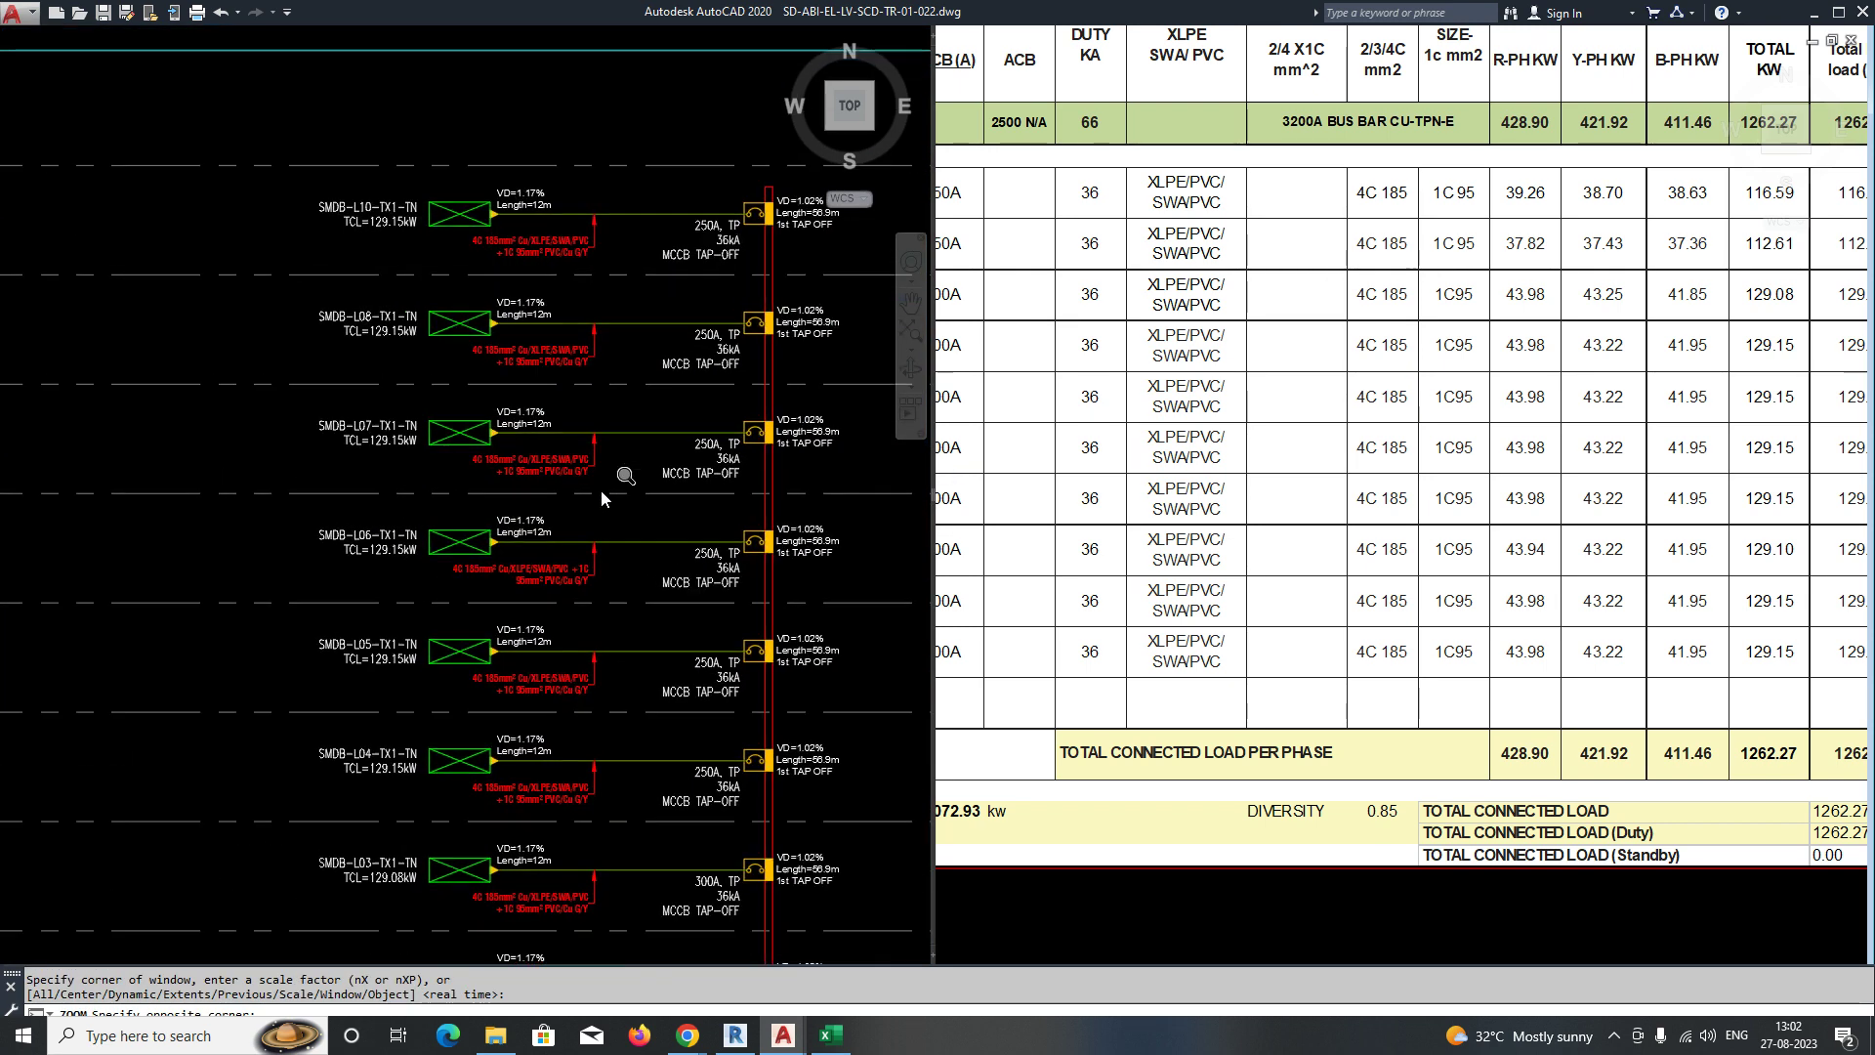
Review the whole riser diagram from the top floor down to the main distribution board.
{"action": "scroll", "coordinate": [511, 464], "scroll_direction": "down", "scroll_amount": 12}
{"action": "scroll", "coordinate": [557, 622], "scroll_direction": "up", "scroll_amount": 4}
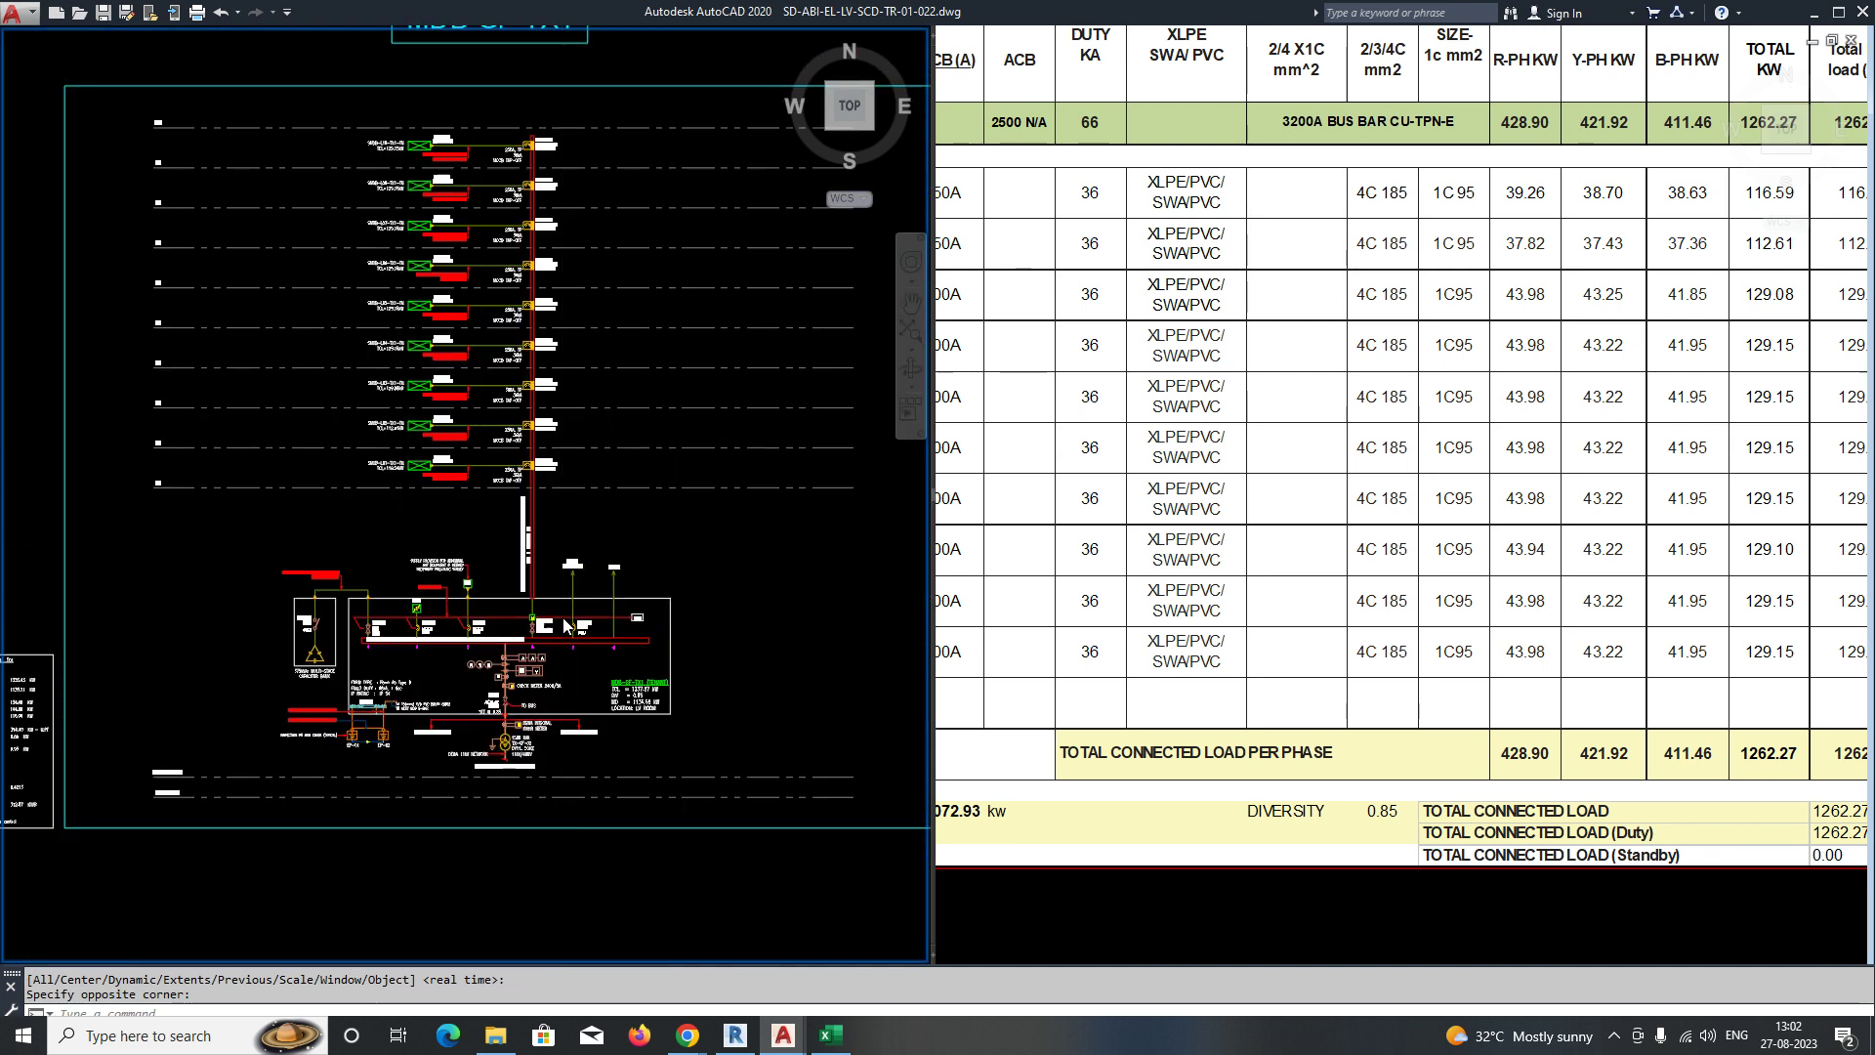
{"action": "scroll", "coordinate": [563, 625], "scroll_direction": "up", "scroll_amount": 6}
{"action": "scroll", "coordinate": [518, 615], "scroll_direction": "down", "scroll_amount": 6}
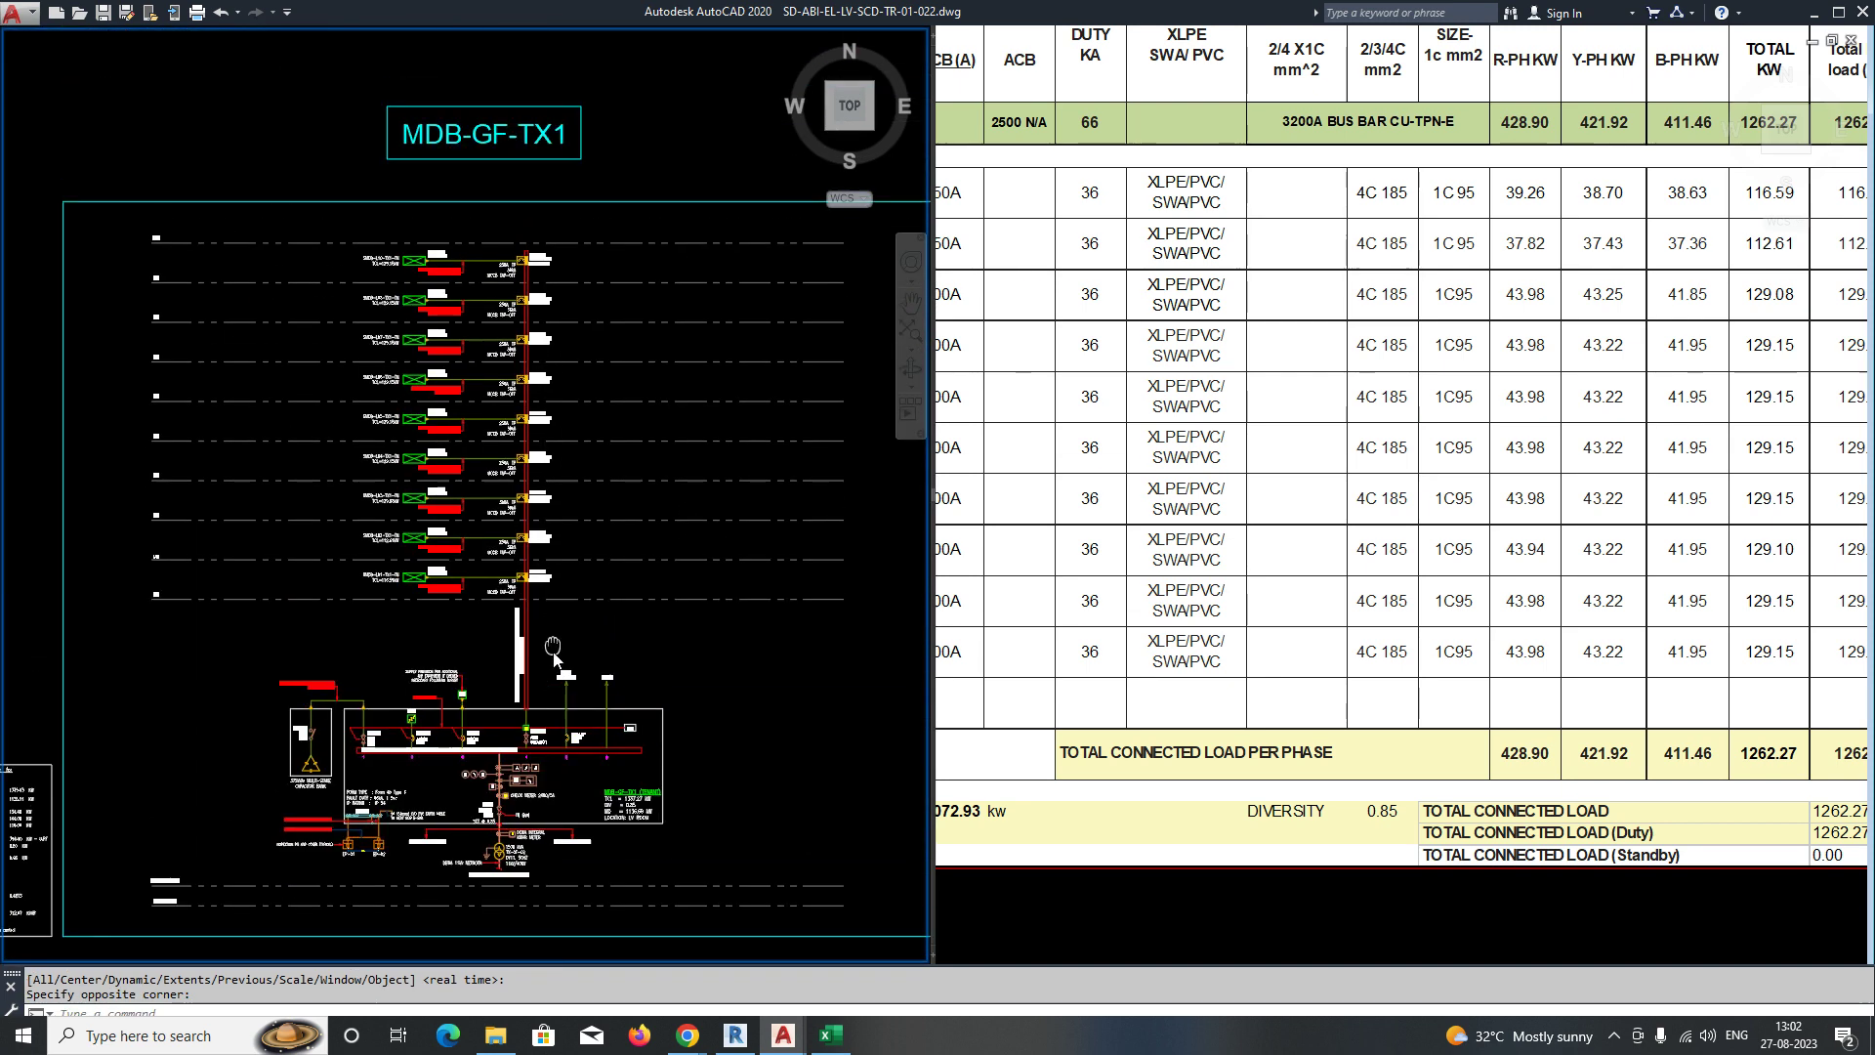
{"action": "scroll", "coordinate": [517, 639], "scroll_direction": "down", "scroll_amount": 4}
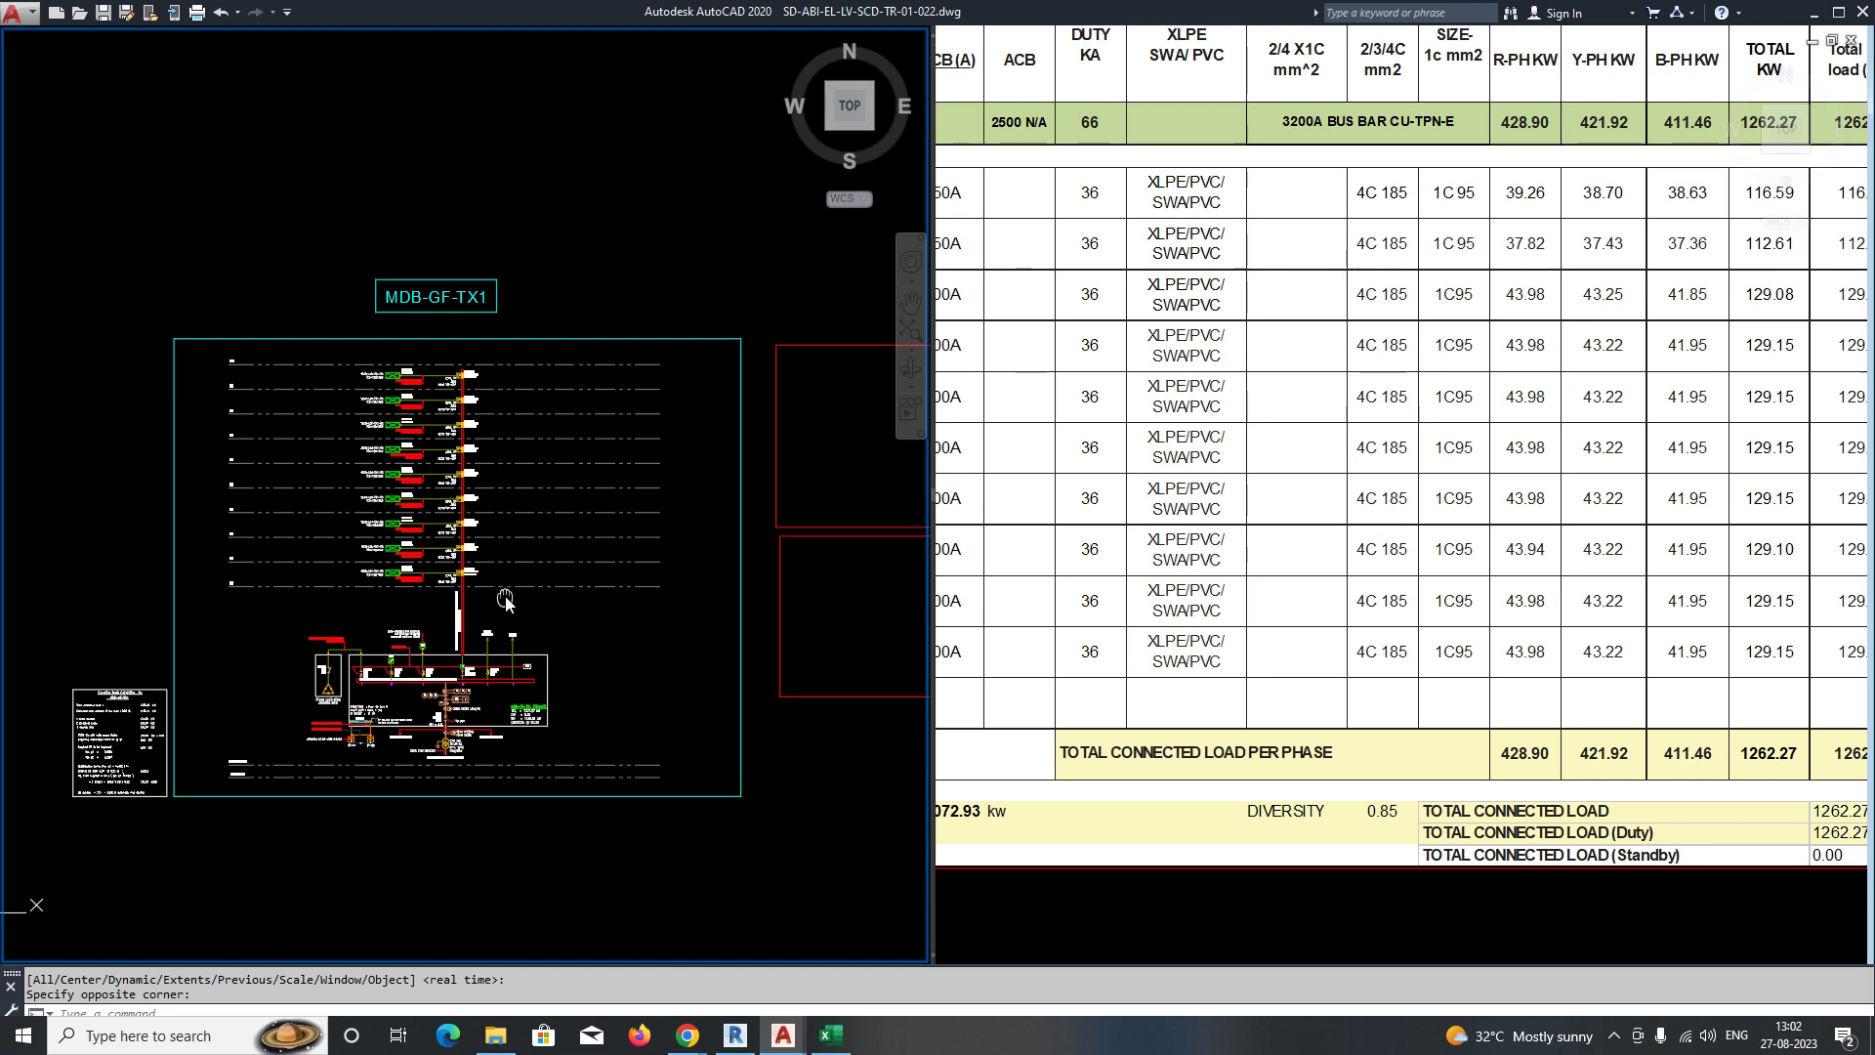
{"action": "type", "text": "z"}
{"action": "key", "text": "Return"}
{"action": "left_click", "coordinate": [265, 357]}
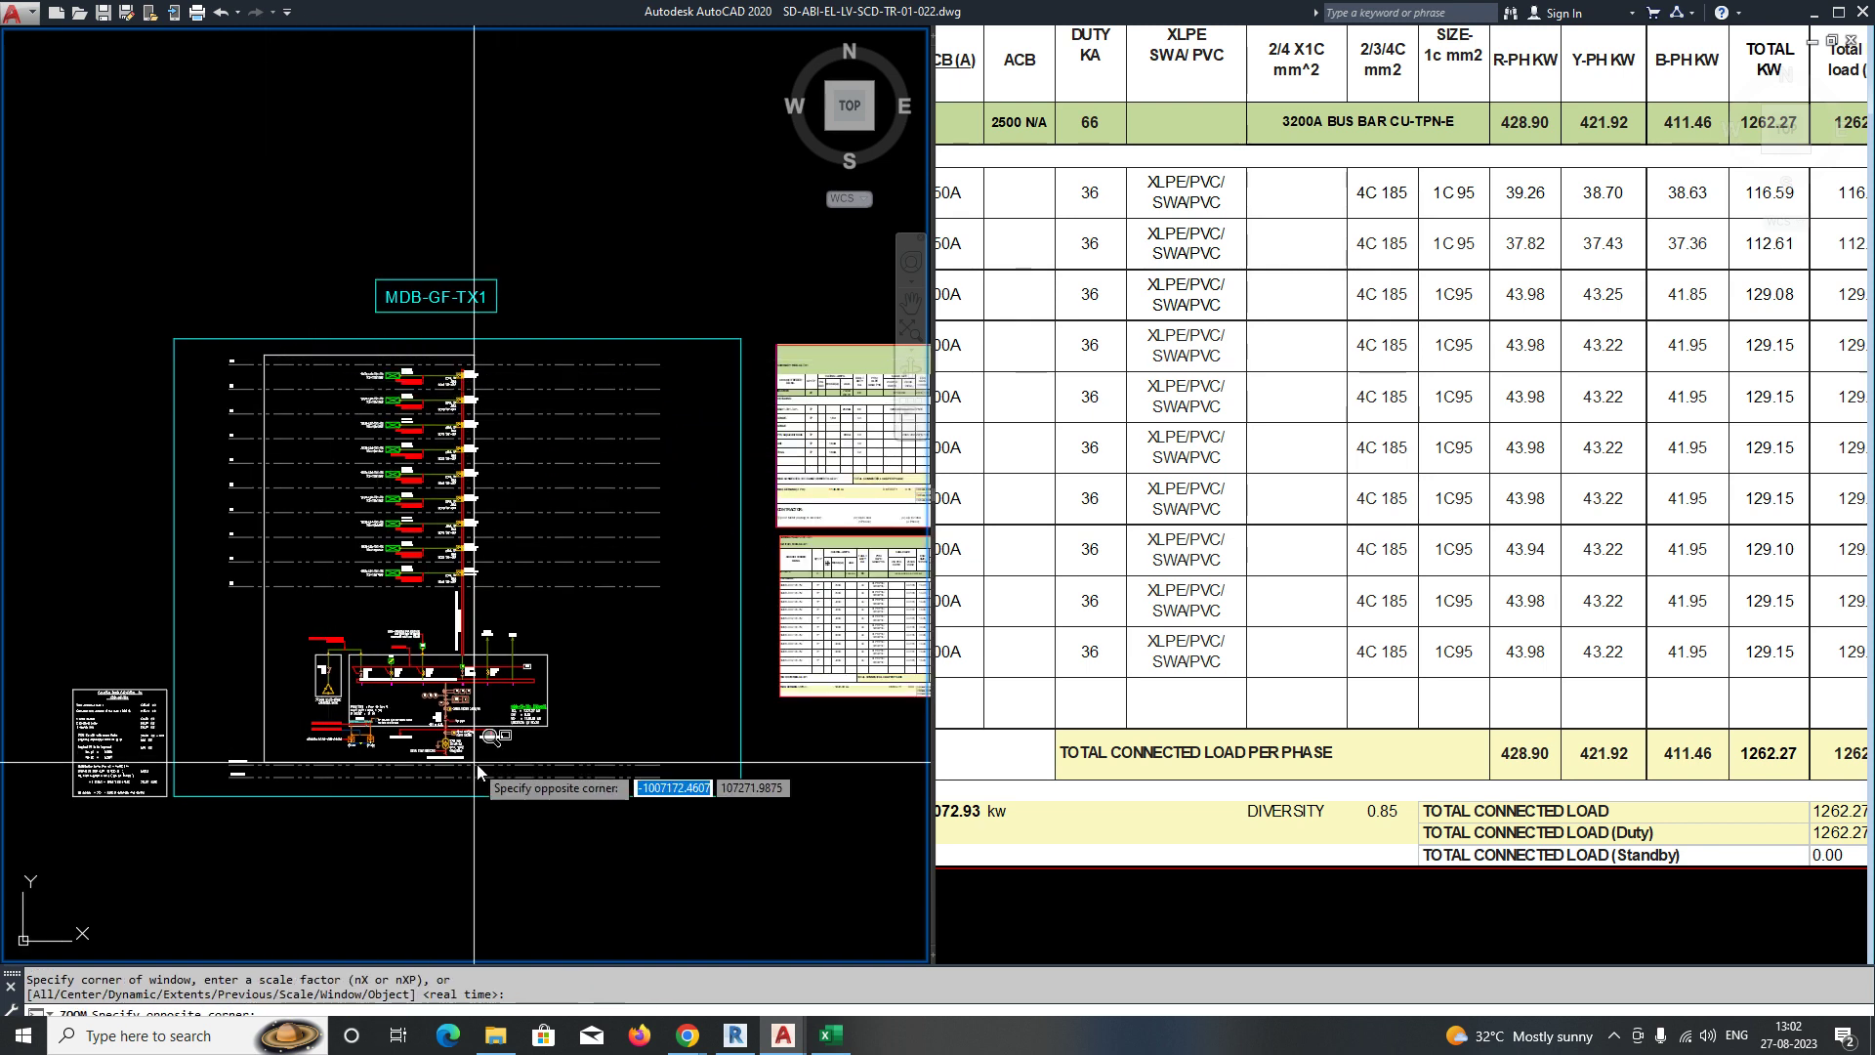
{"action": "left_click", "coordinate": [570, 780]}
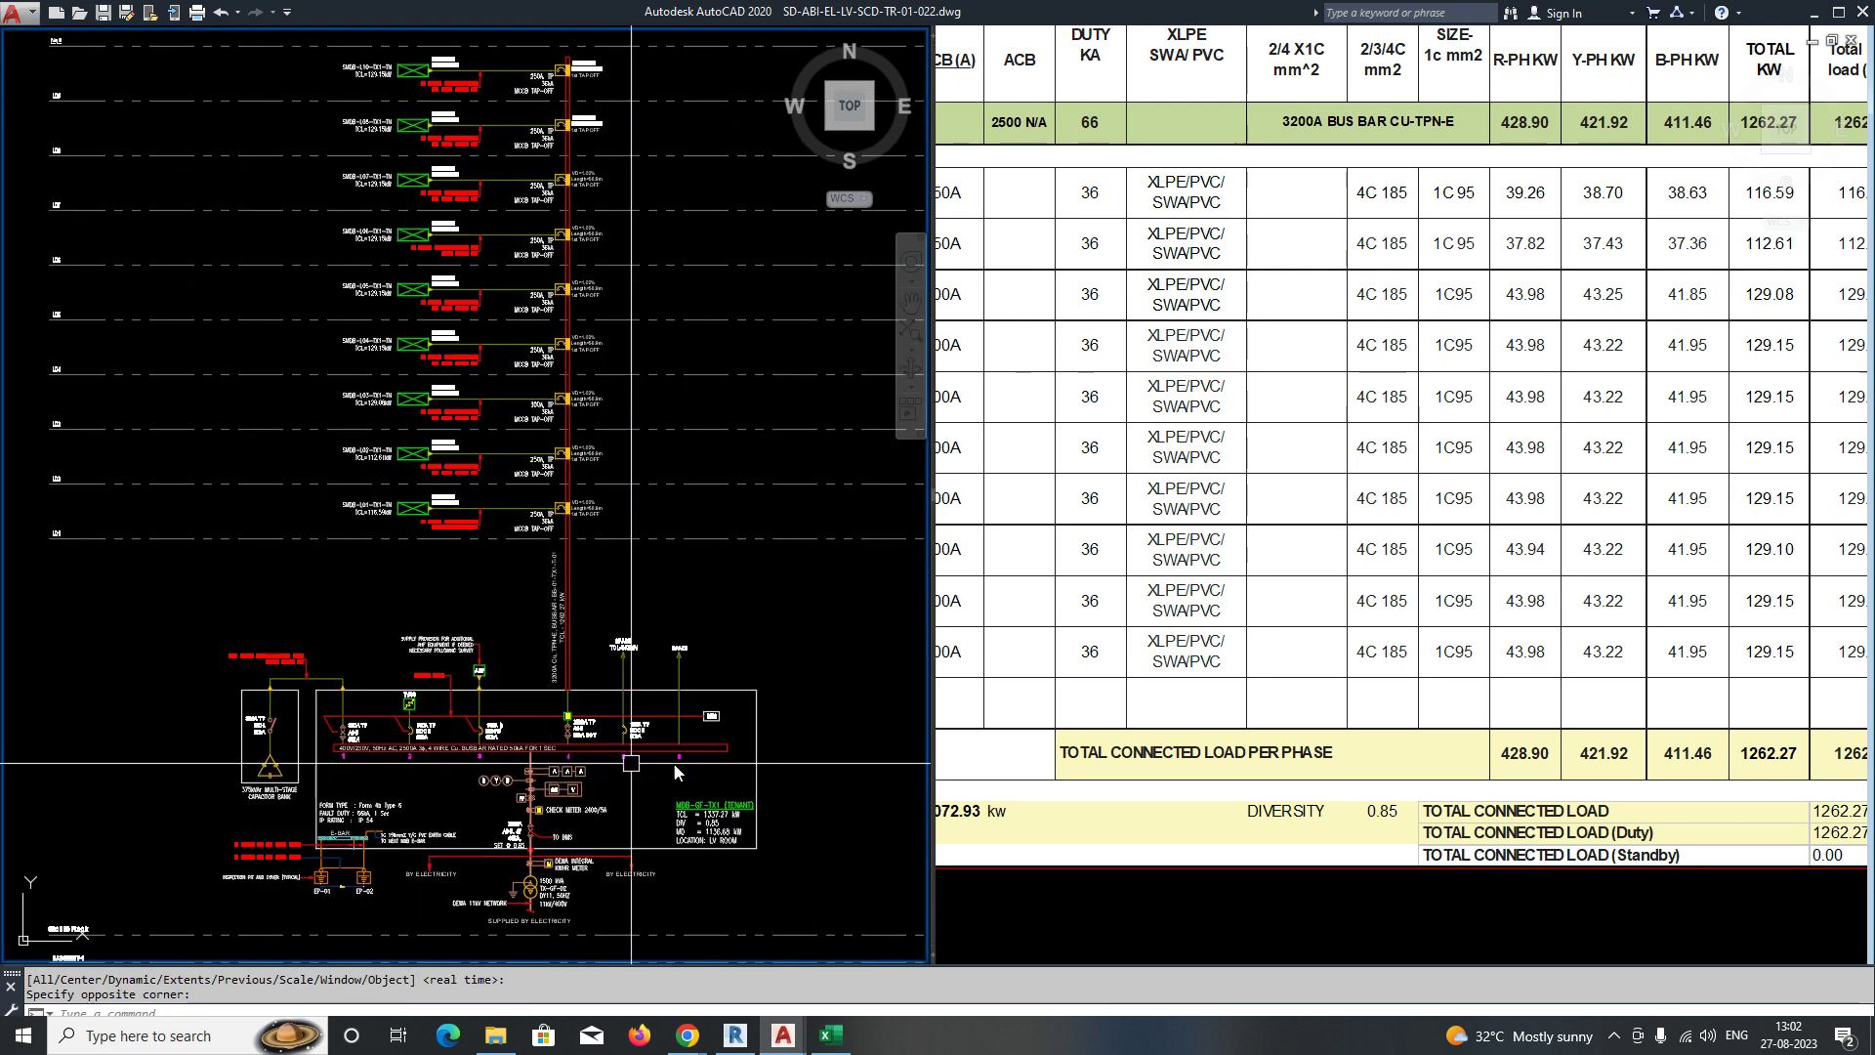
Frame the MDB-GF-TX1 summary and the BB-01-TX1-T-01 schedule together in the schedule viewport.
{"action": "left_click", "coordinate": [1252, 692]}
{"action": "scroll", "coordinate": [1253, 693], "scroll_direction": "down", "scroll_amount": 3}
{"action": "scroll", "coordinate": [1252, 276], "scroll_direction": "up", "scroll_amount": 2}
{"action": "scroll", "coordinate": [1255, 317], "scroll_direction": "down", "scroll_amount": 1}
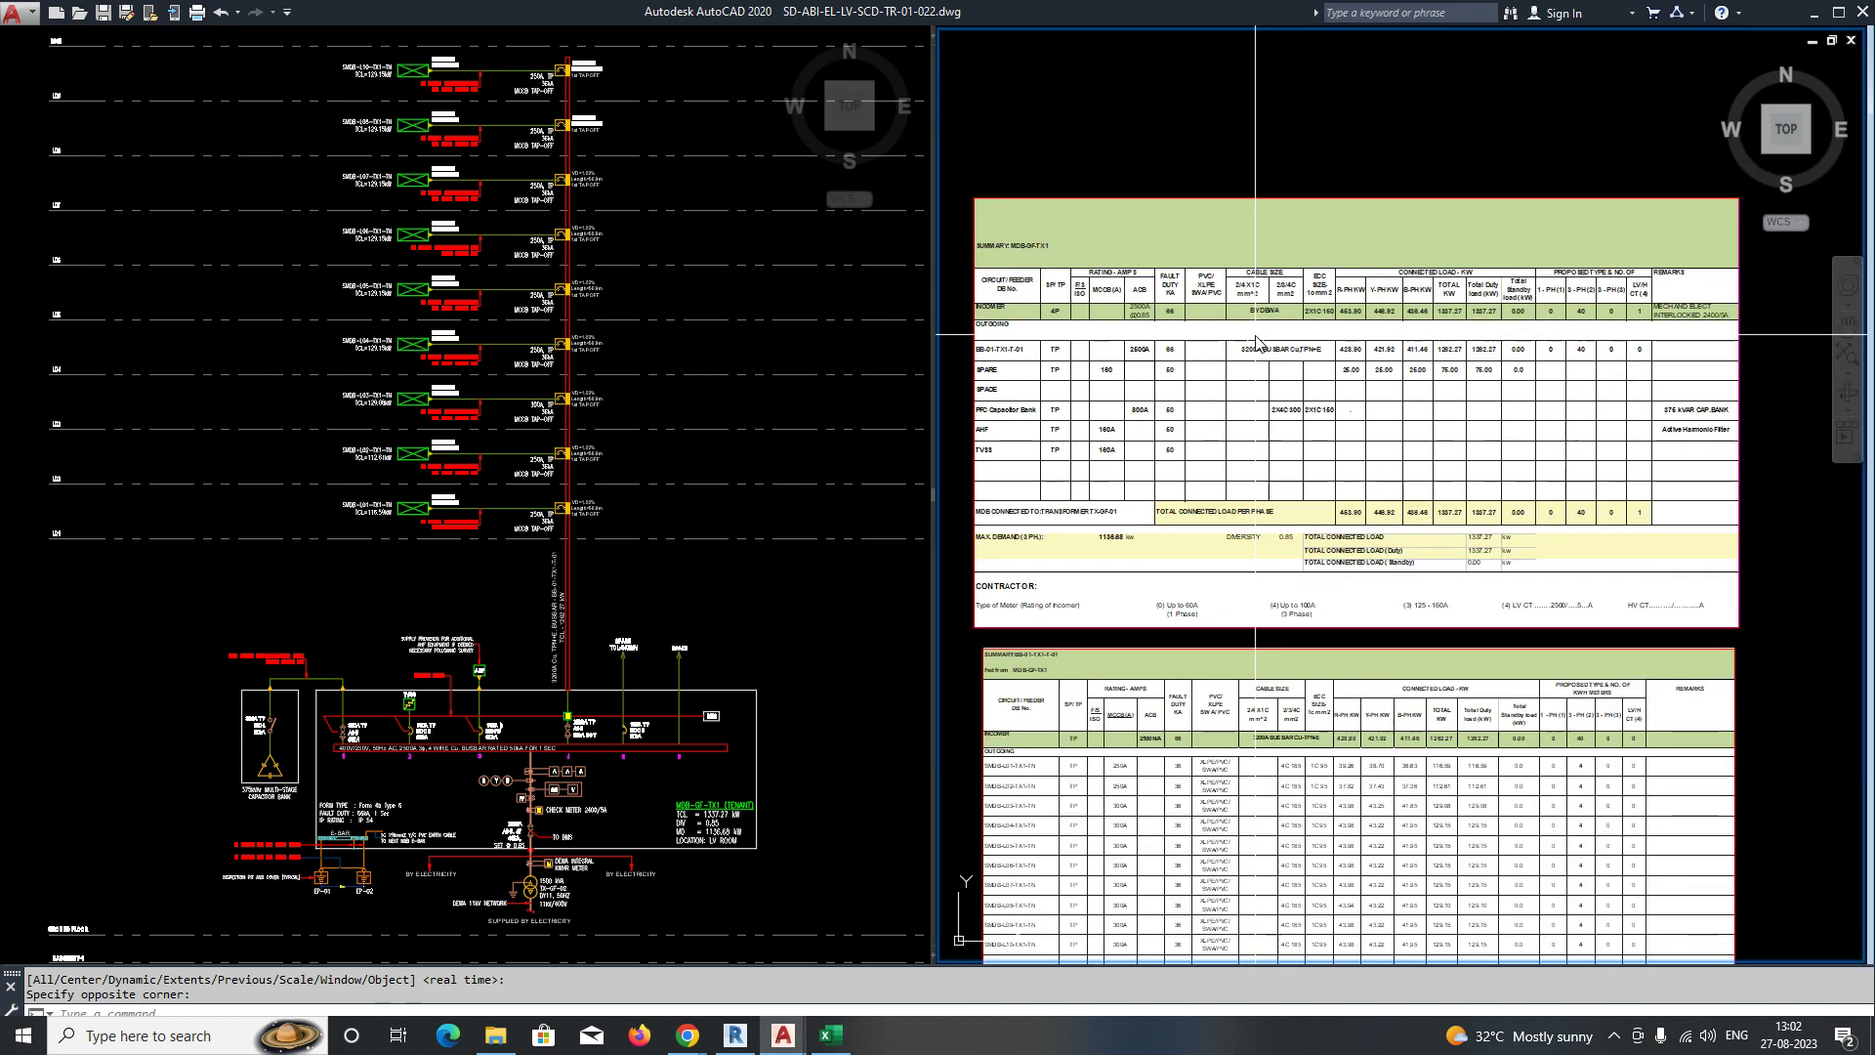
{"action": "middle_click_drag", "start_coordinate": [1255, 335], "coordinate": [1267, 368]}
{"action": "left_click", "coordinate": [905, 523]}
{"action": "type", "text": "z"}
{"action": "left_click", "coordinate": [1193, 310]}
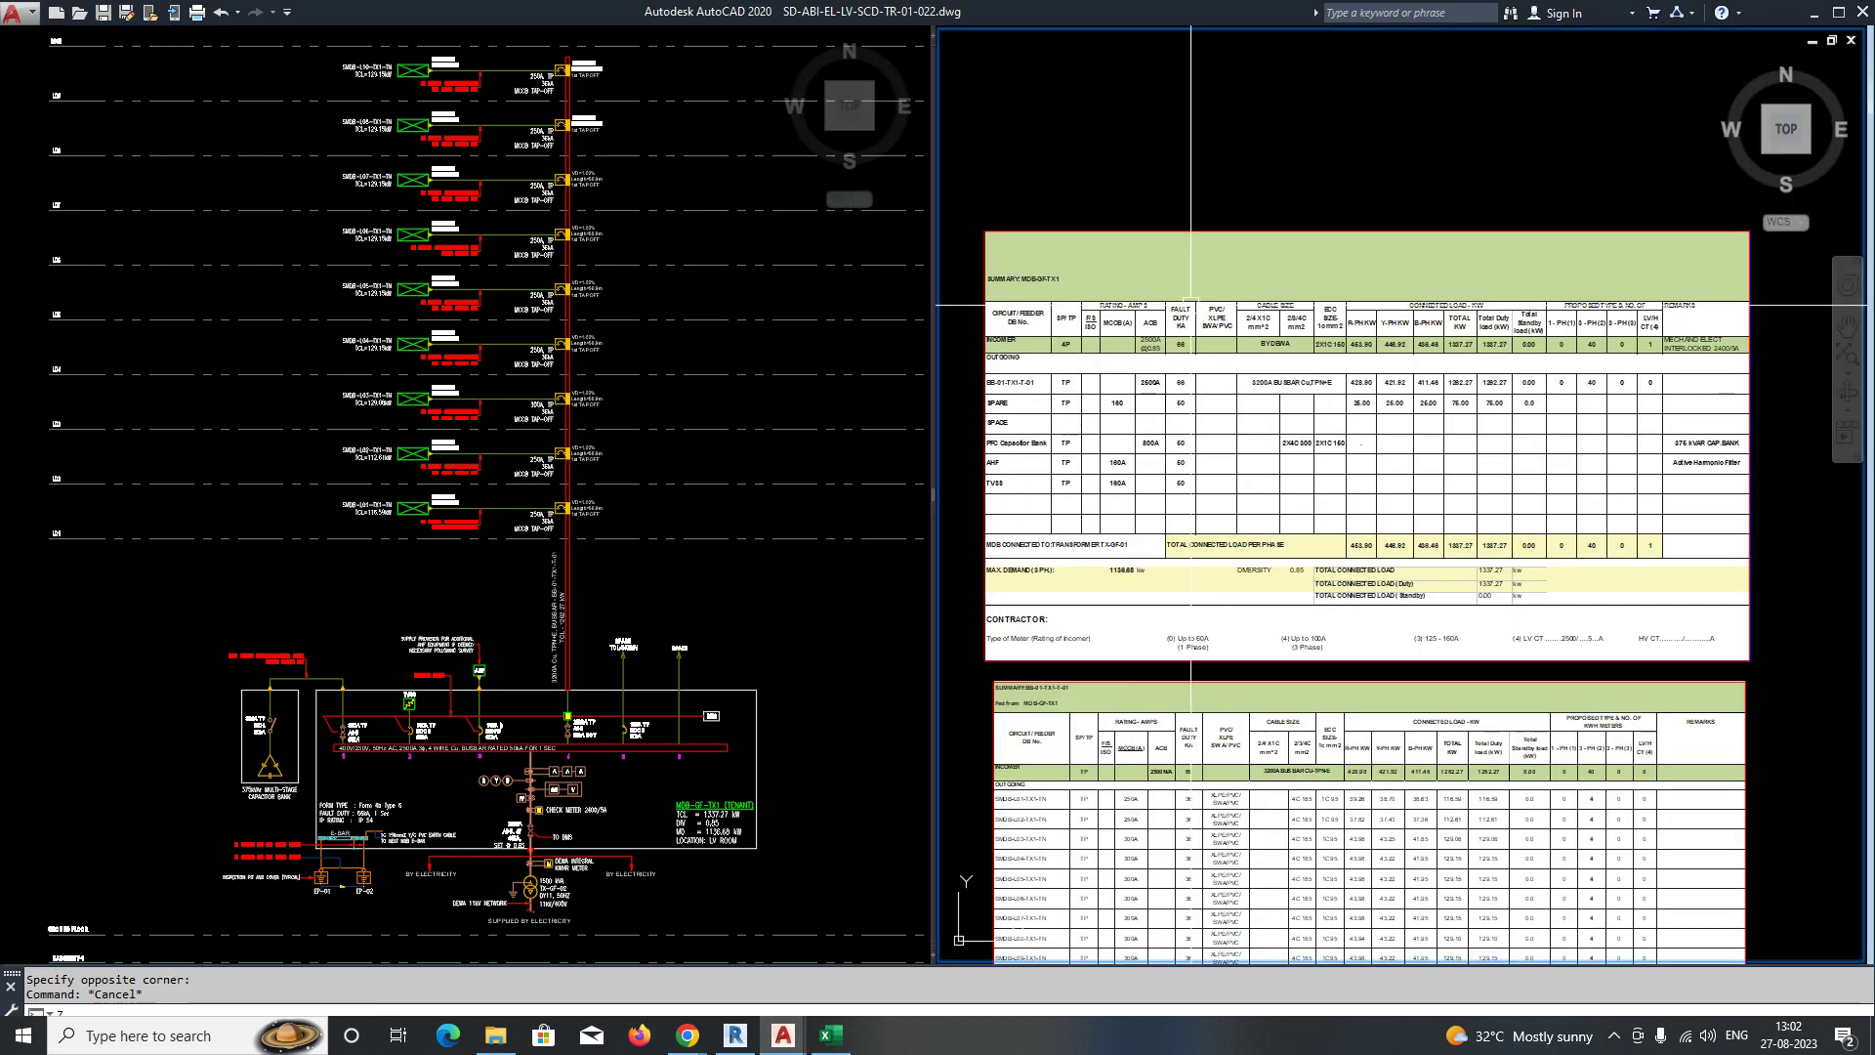
{"action": "type", "text": "z"}
{"action": "key", "text": "space"}
{"action": "left_click", "coordinate": [978, 211]}
{"action": "middle_click_drag", "start_coordinate": [1295, 625], "coordinate": [1228, 400]}
{"action": "scroll", "coordinate": [1228, 400], "scroll_direction": "down", "scroll_amount": 2}
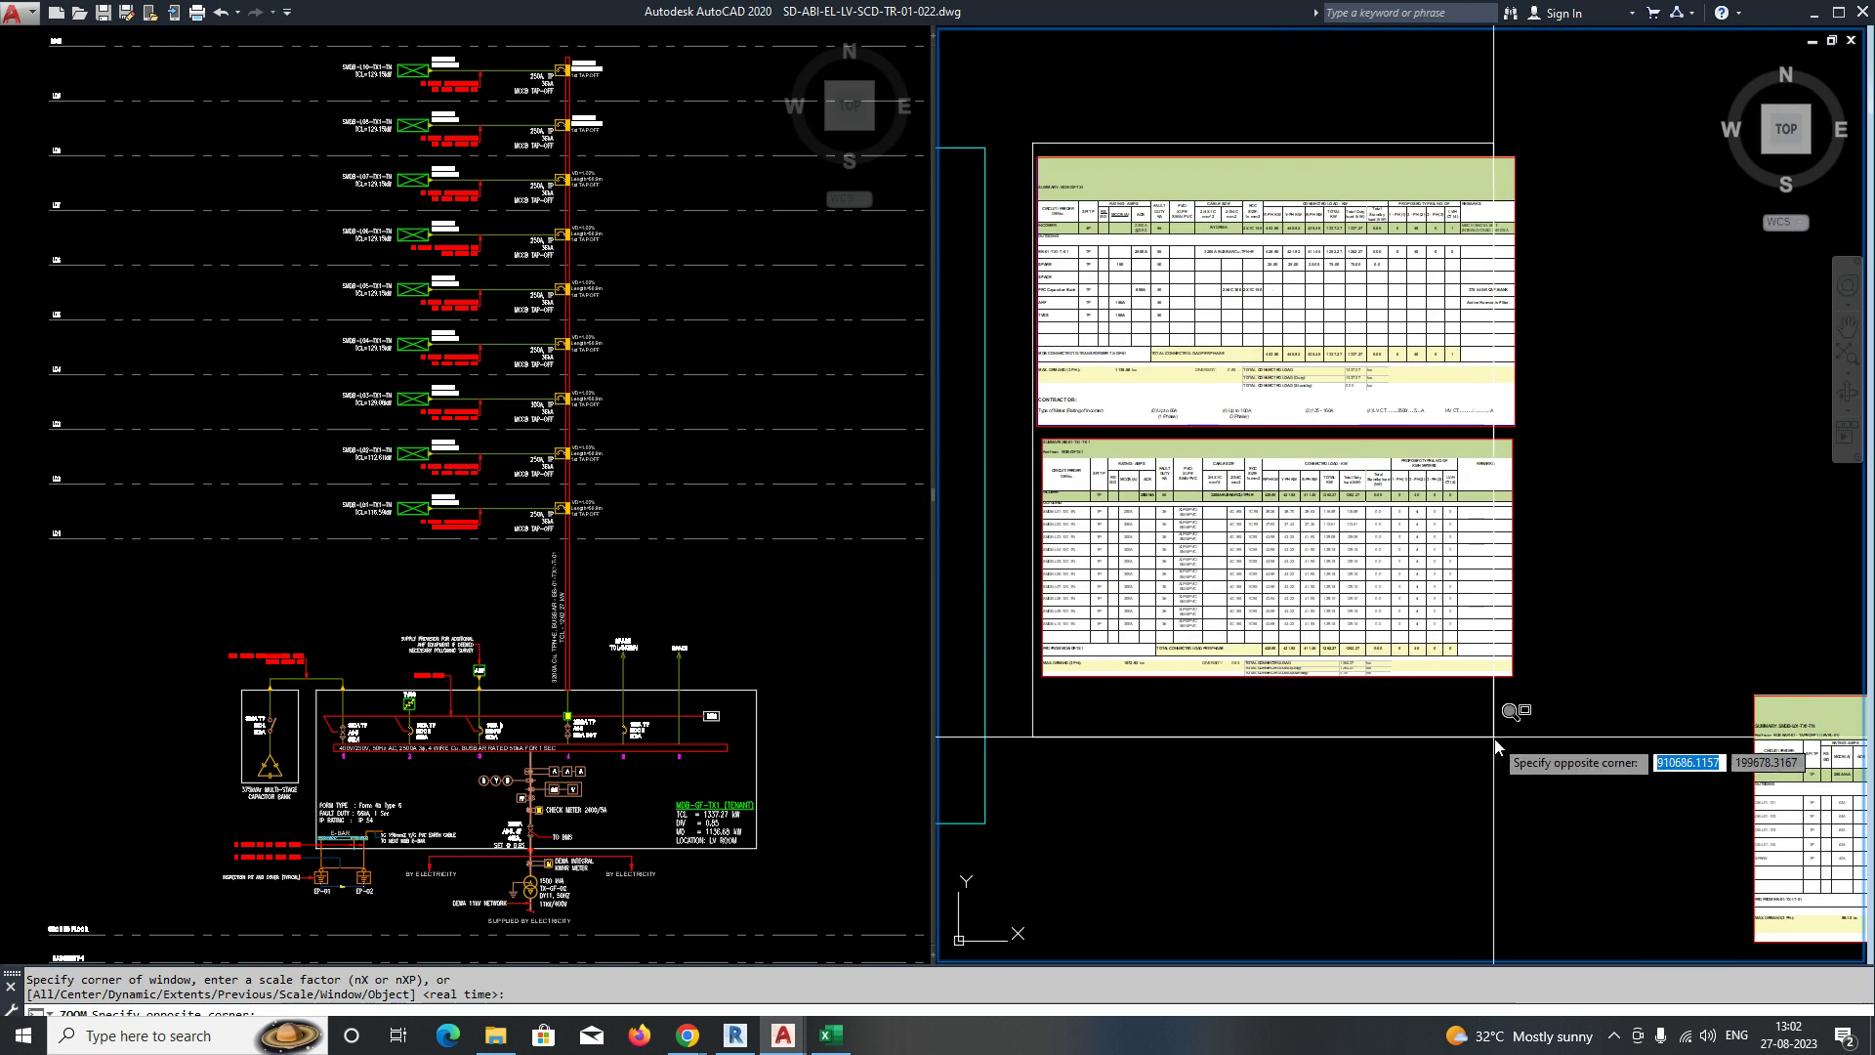
{"action": "left_click", "coordinate": [1526, 693]}
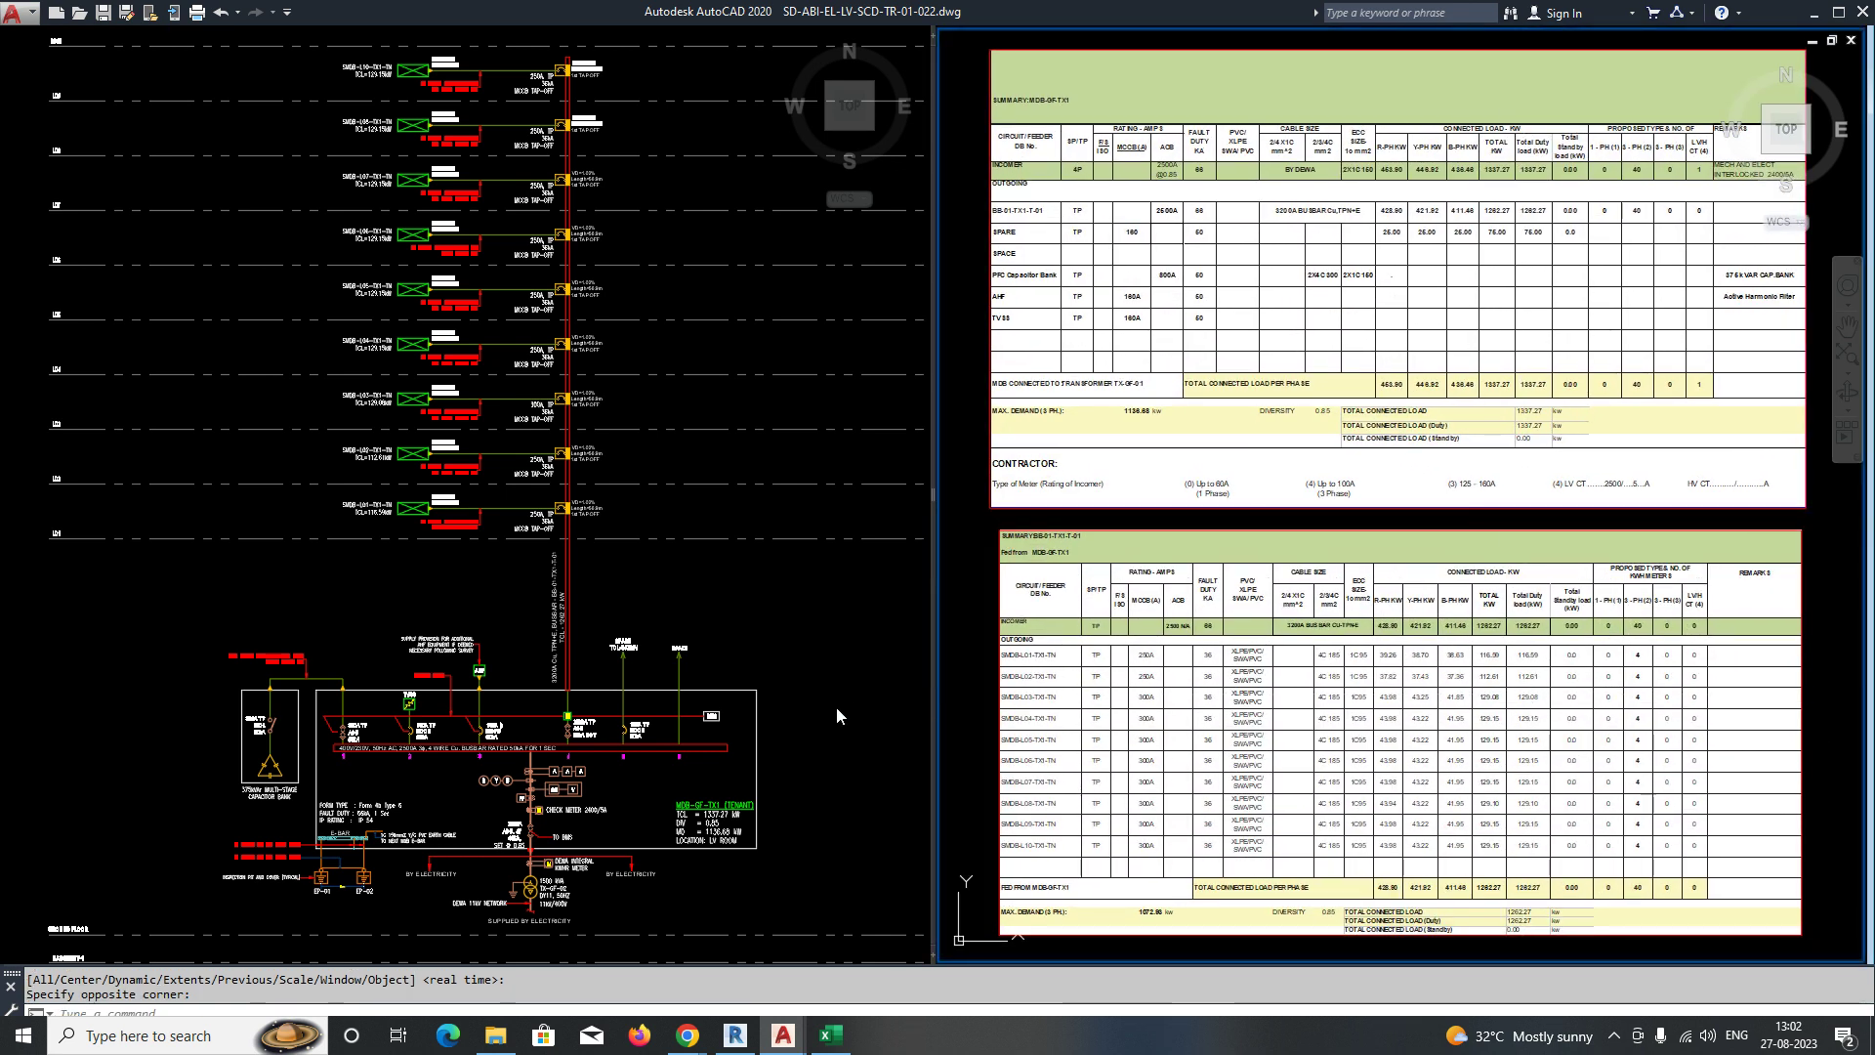
Examine the main distribution board and its riser branches beside the two load schedules.
{"action": "left_click", "coordinate": [836, 707]}
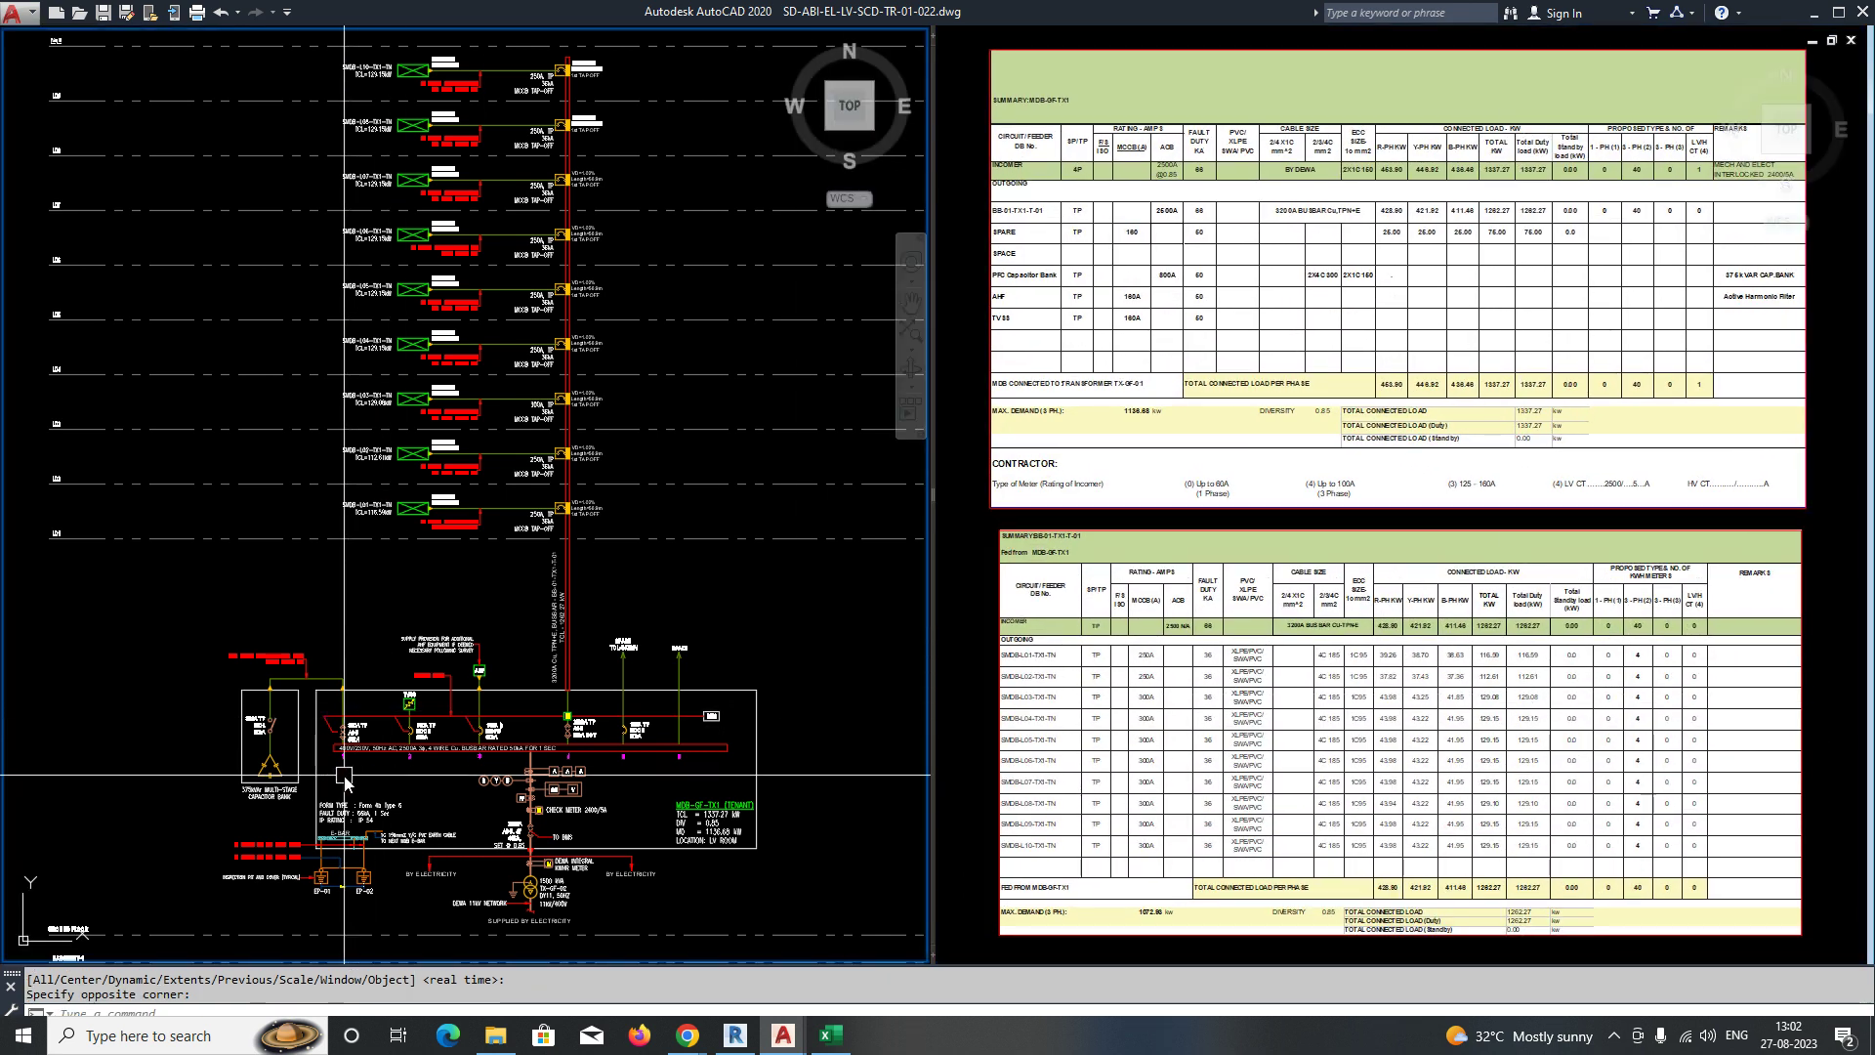
{"action": "scroll", "coordinate": [344, 778], "scroll_direction": "up", "scroll_amount": 10}
{"action": "scroll", "coordinate": [633, 667], "scroll_direction": "down", "scroll_amount": 6}
{"action": "scroll", "coordinate": [634, 670], "scroll_direction": "down", "scroll_amount": 3}
{"action": "scroll", "coordinate": [664, 738], "scroll_direction": "up", "scroll_amount": 5}
{"action": "scroll", "coordinate": [664, 738], "scroll_direction": "down", "scroll_amount": 4}
{"action": "scroll", "coordinate": [666, 738], "scroll_direction": "down", "scroll_amount": 3}
{"action": "scroll", "coordinate": [687, 752], "scroll_direction": "down", "scroll_amount": 3}
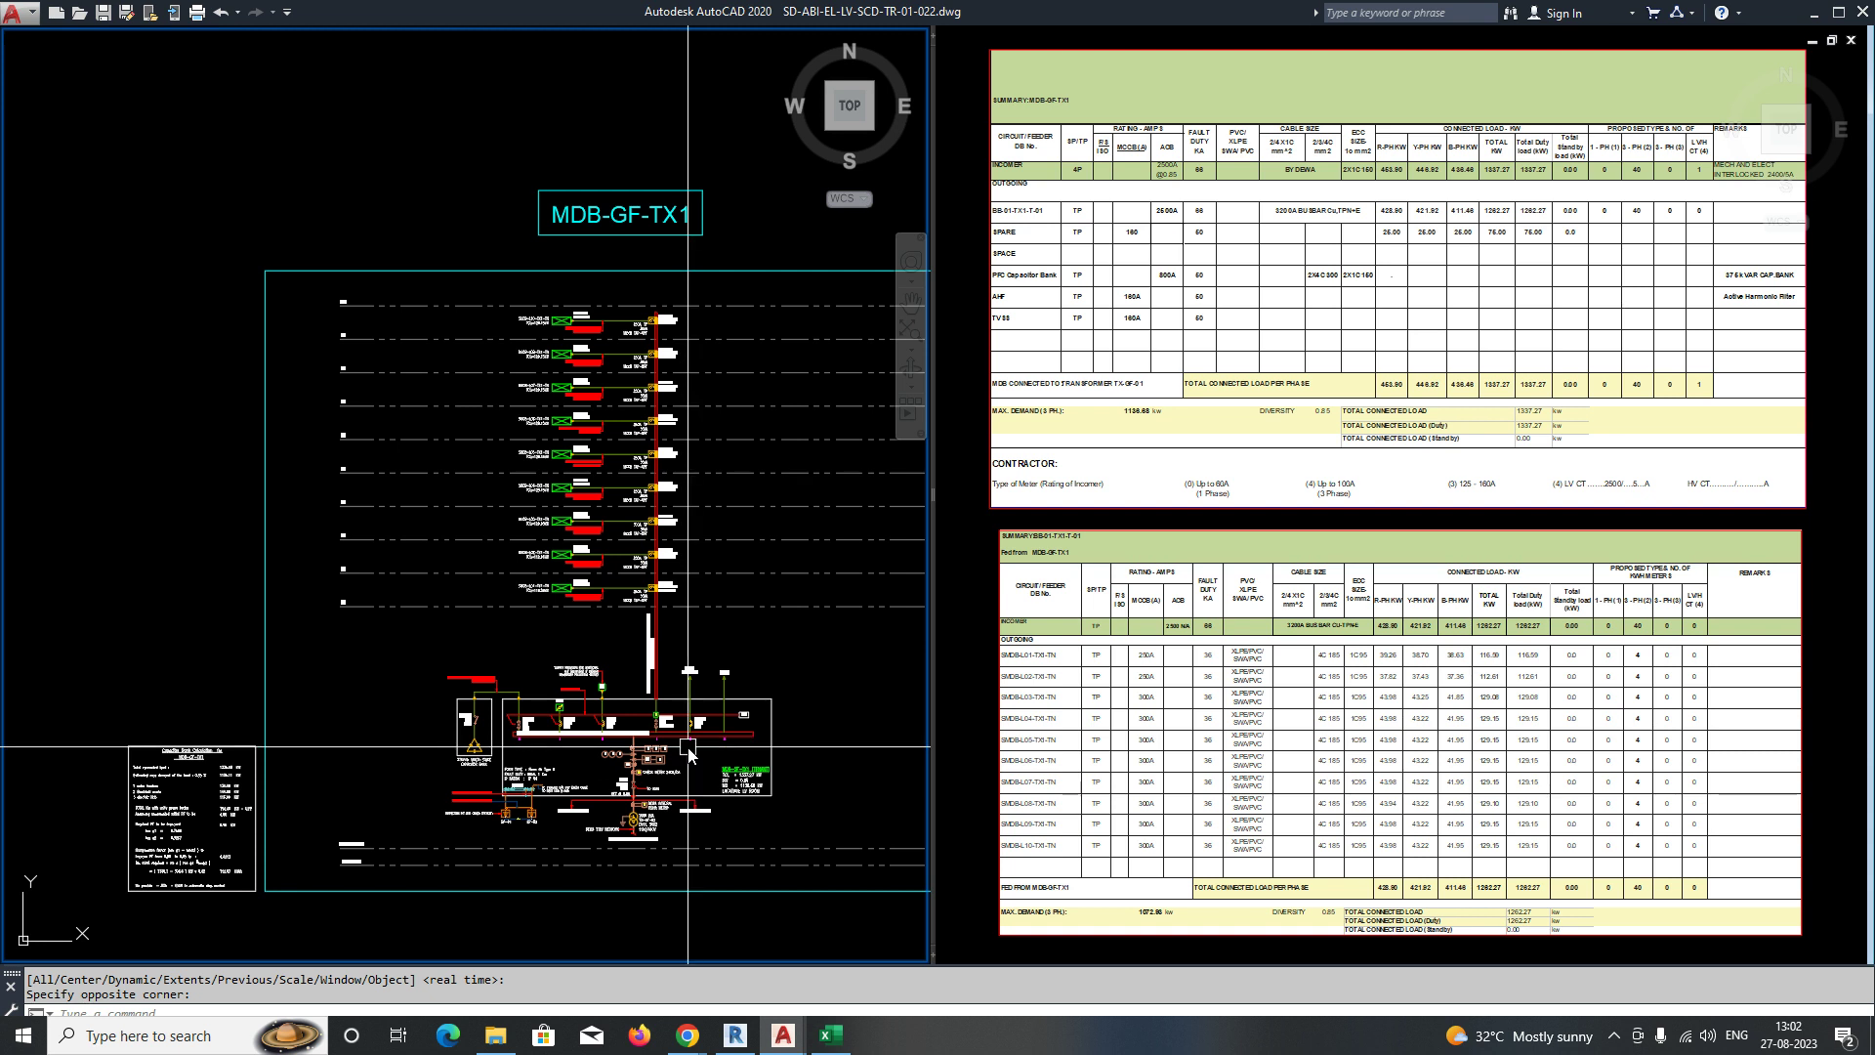
{"action": "type", "text": "z"}
{"action": "key", "text": "Return"}
{"action": "left_click", "coordinate": [392, 277]}
{"action": "left_click", "coordinate": [812, 852]}
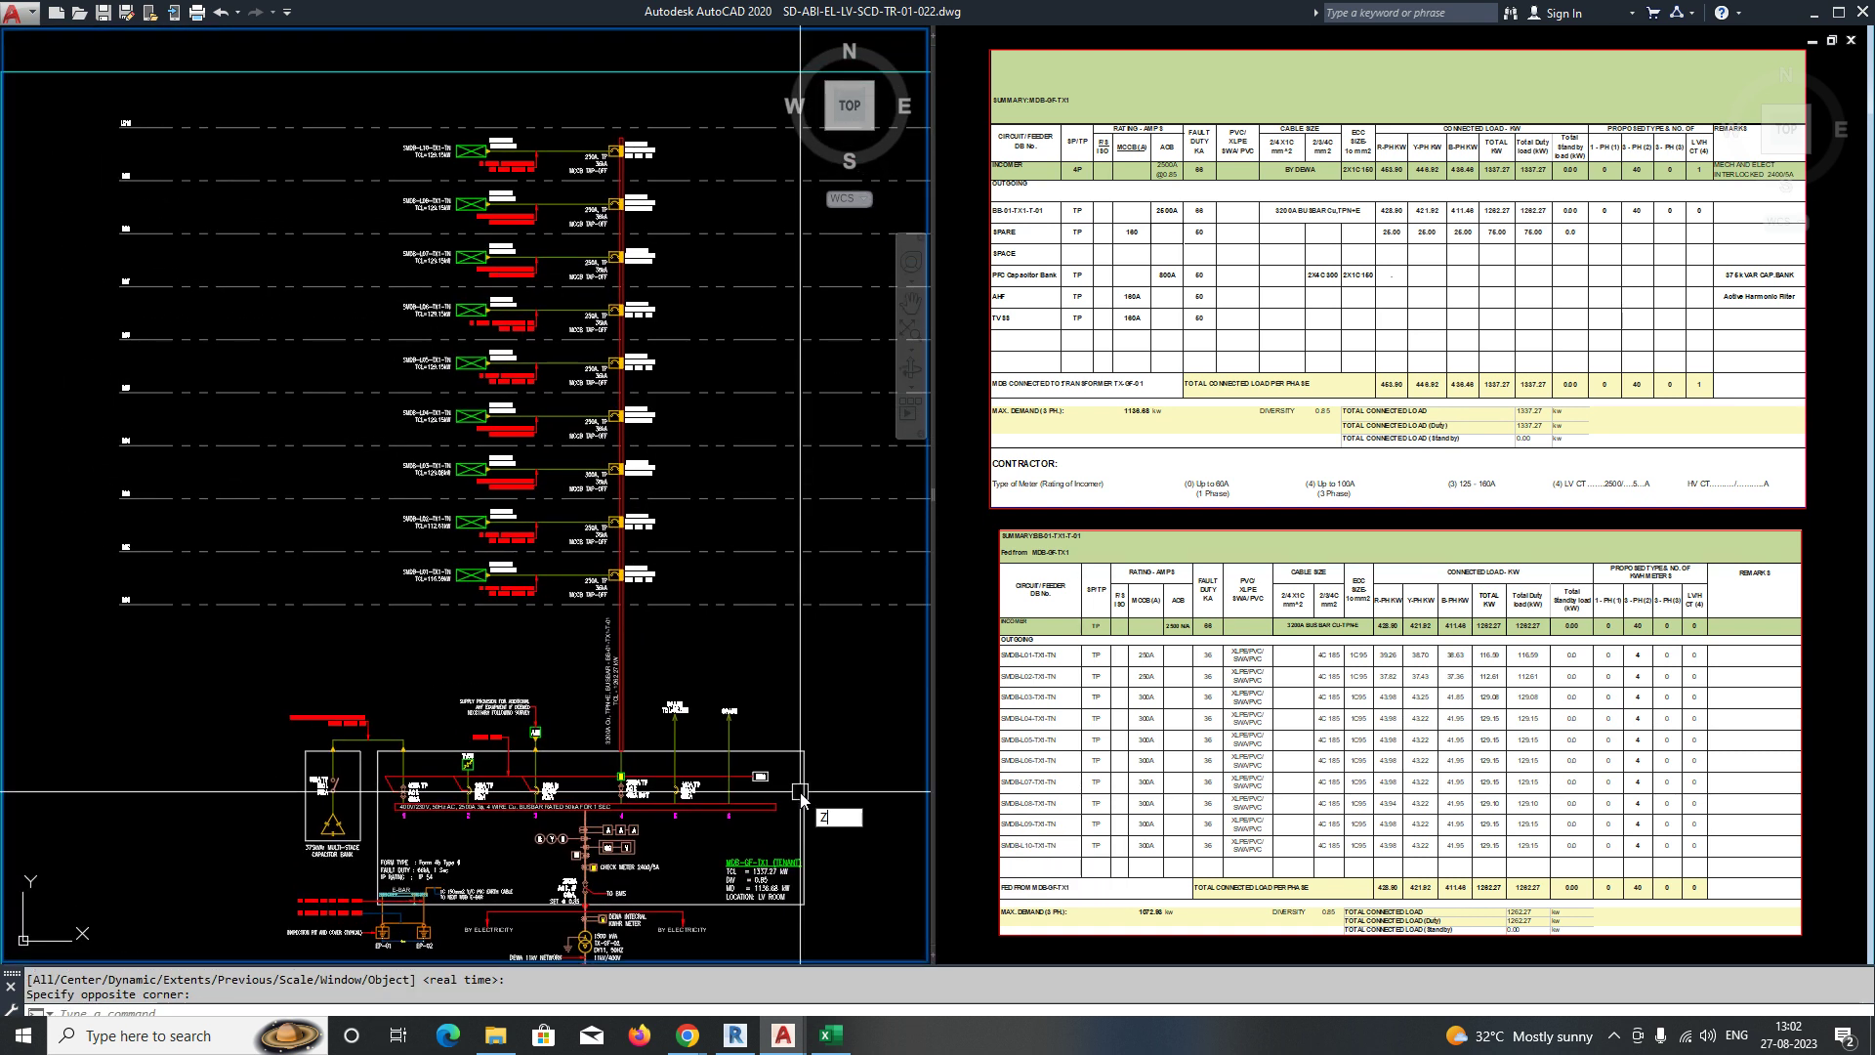
{"action": "key", "text": "Return"}
{"action": "left_click", "coordinate": [210, 95]}
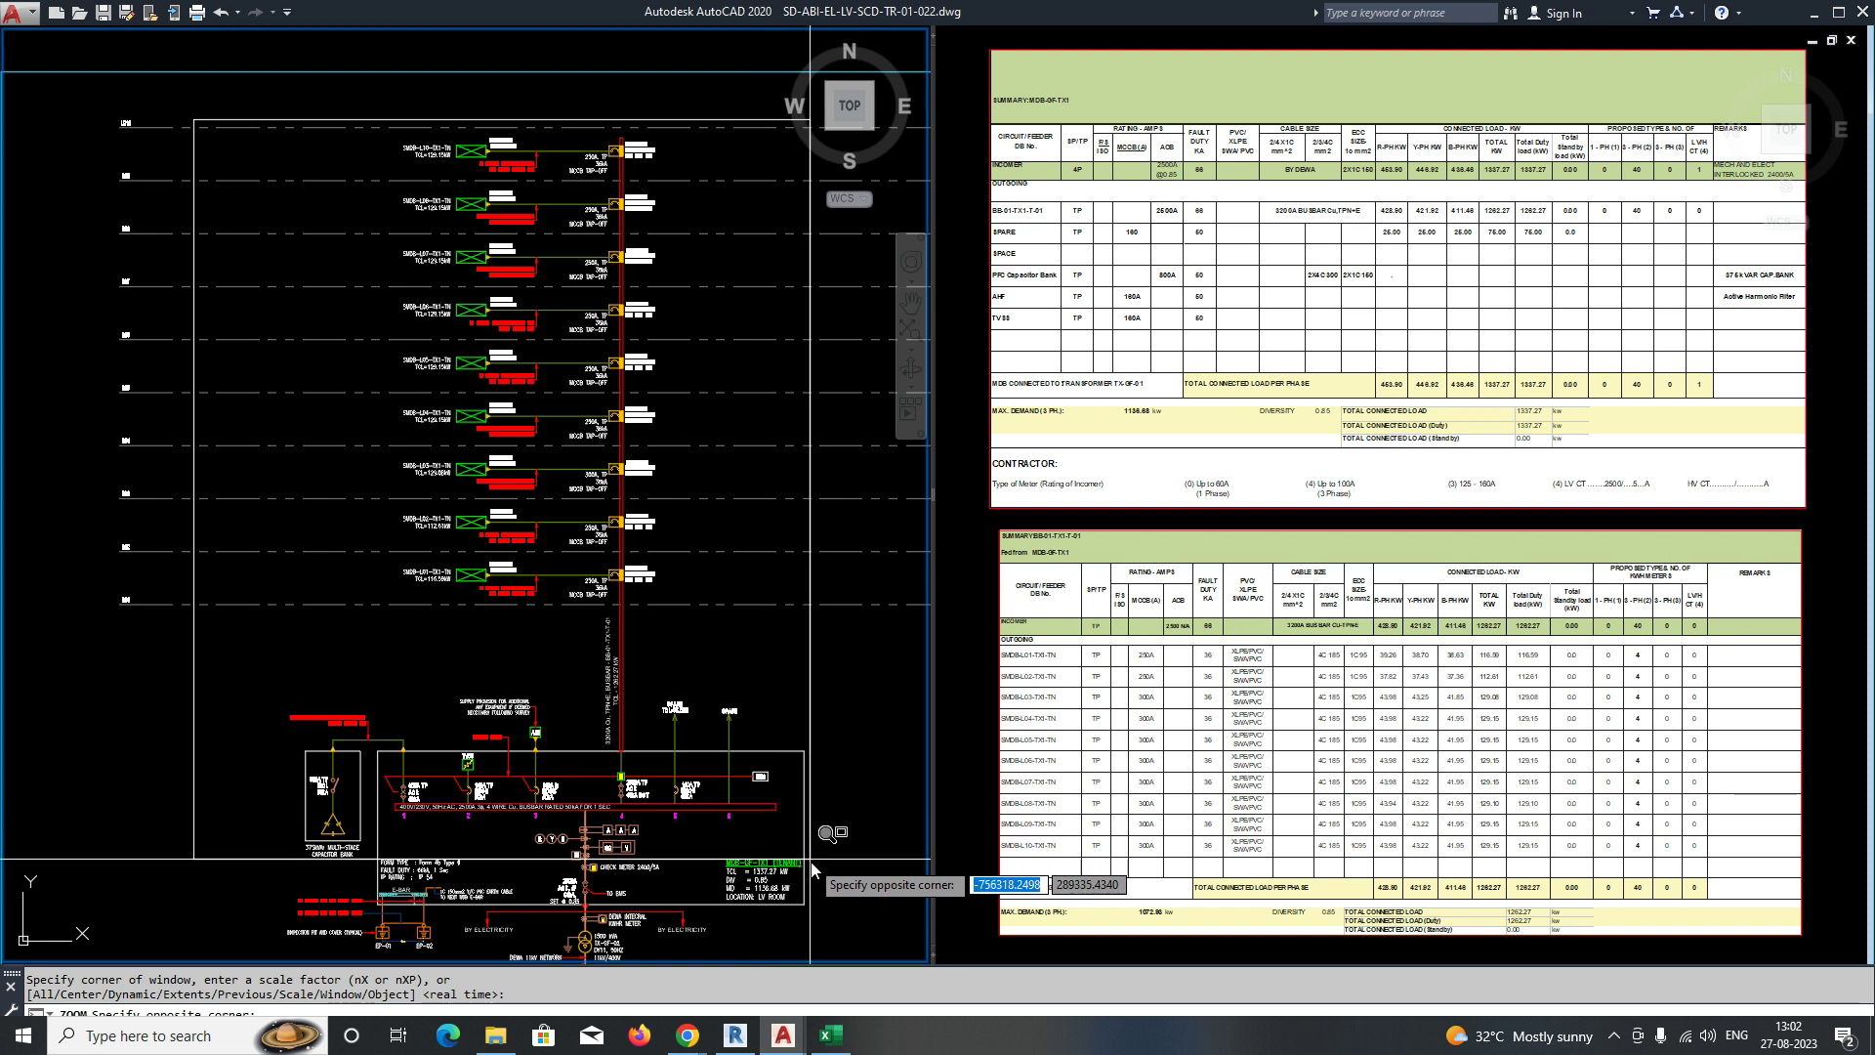
{"action": "left_click", "coordinate": [829, 936]}
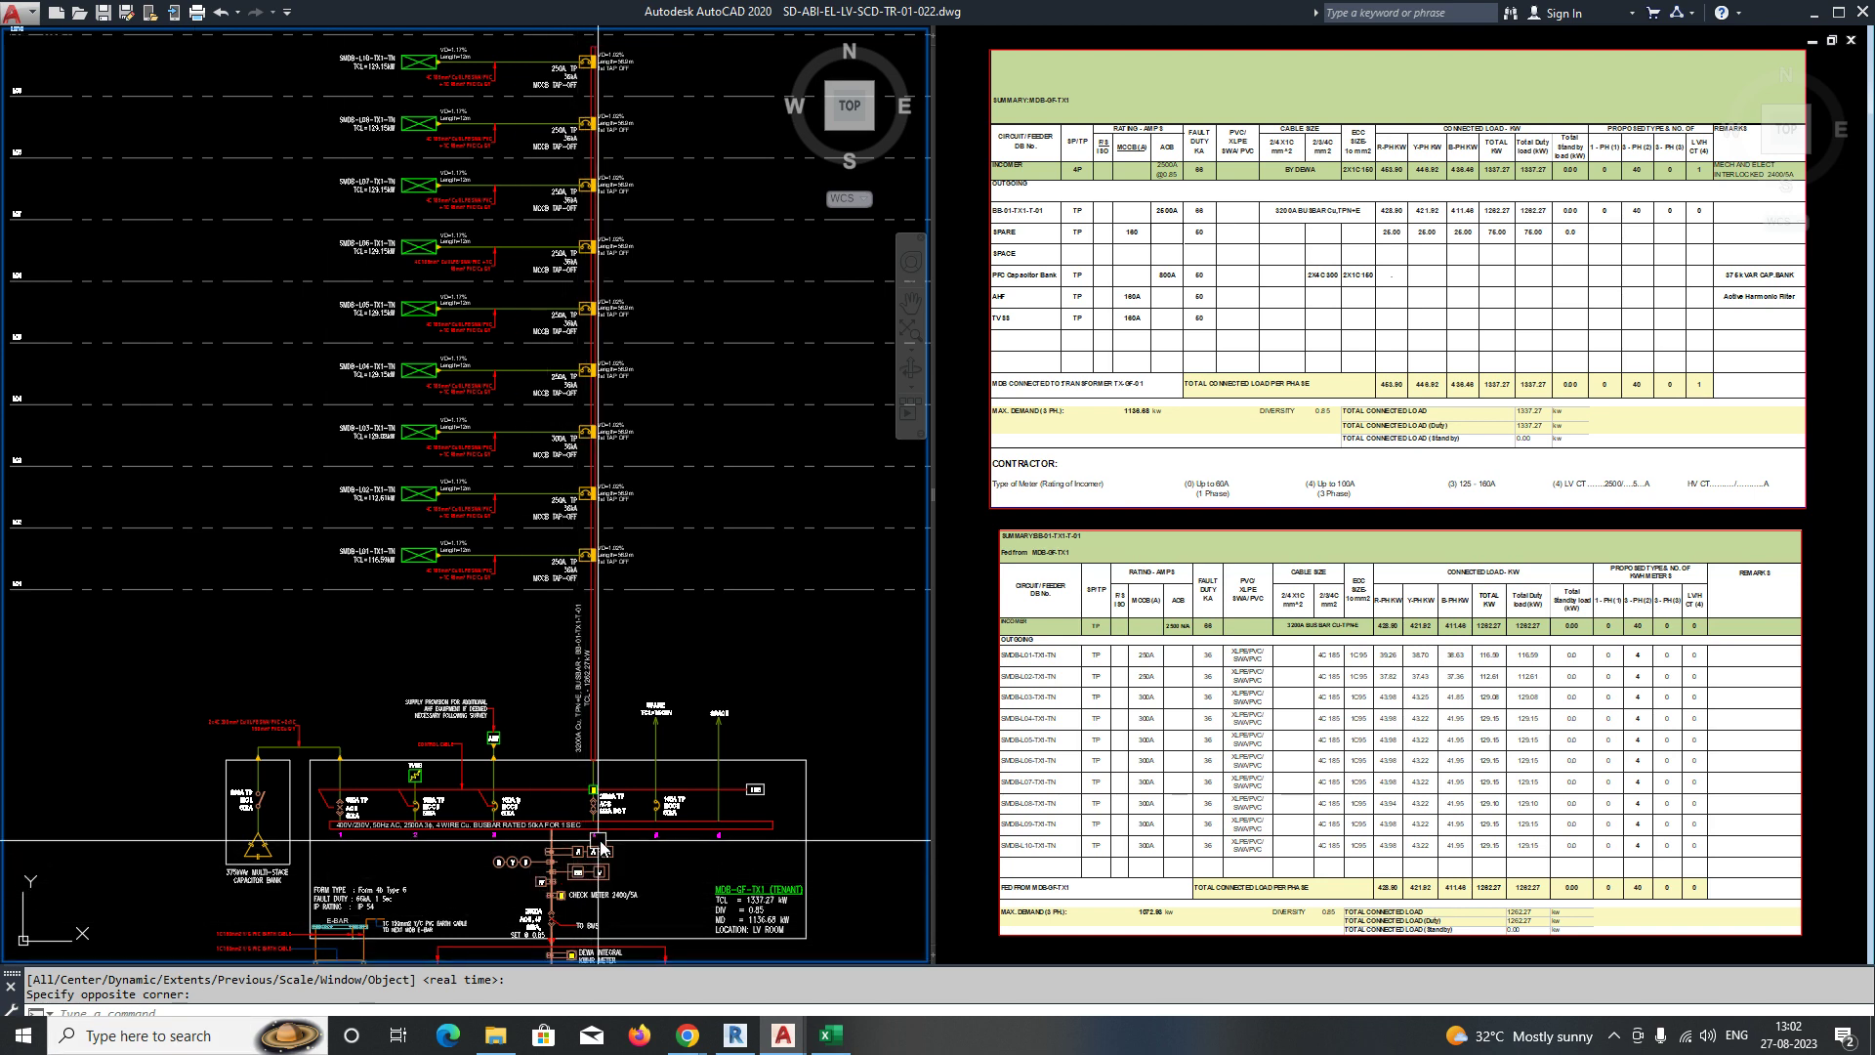
Leave the clean-screen display, open layout 0001 and activate the viewport showing the riser diagram.
{"action": "key", "text": "ctrl+0"}
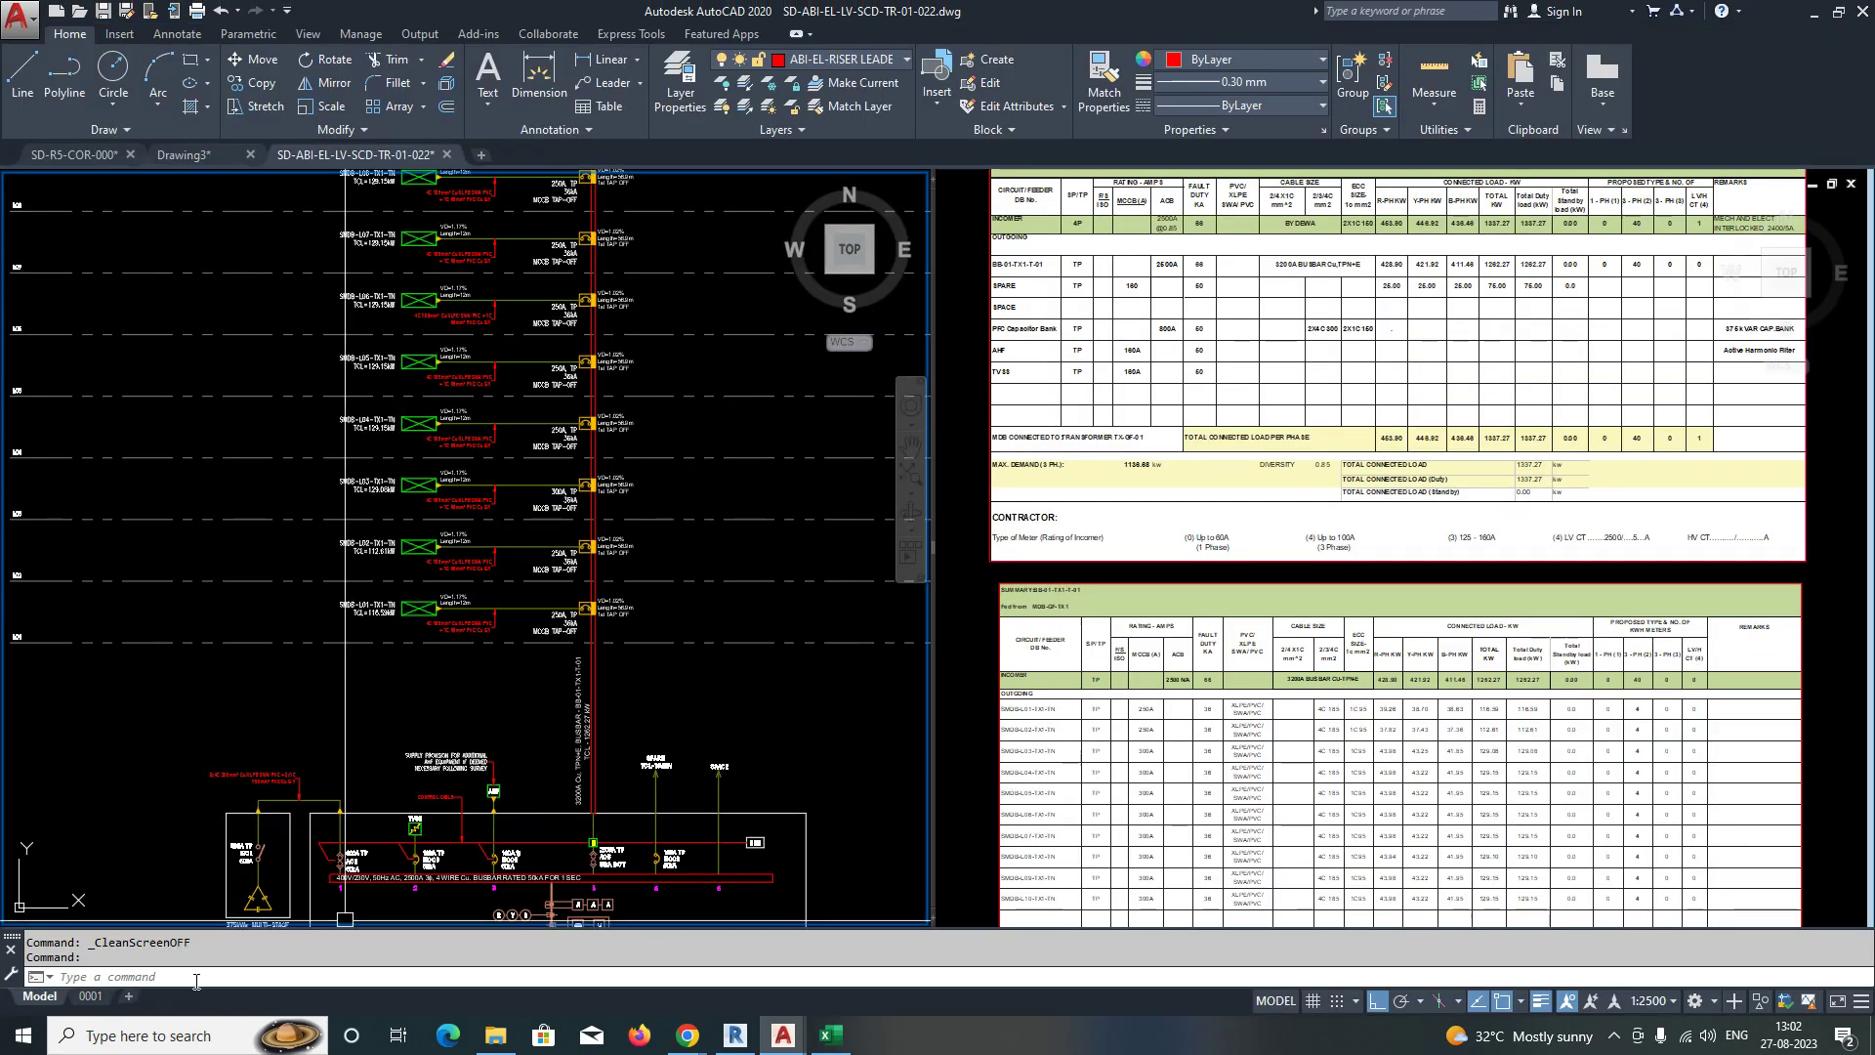
{"action": "left_click", "coordinate": [86, 998]}
{"action": "scroll", "coordinate": [742, 532], "scroll_direction": "down", "scroll_amount": 6}
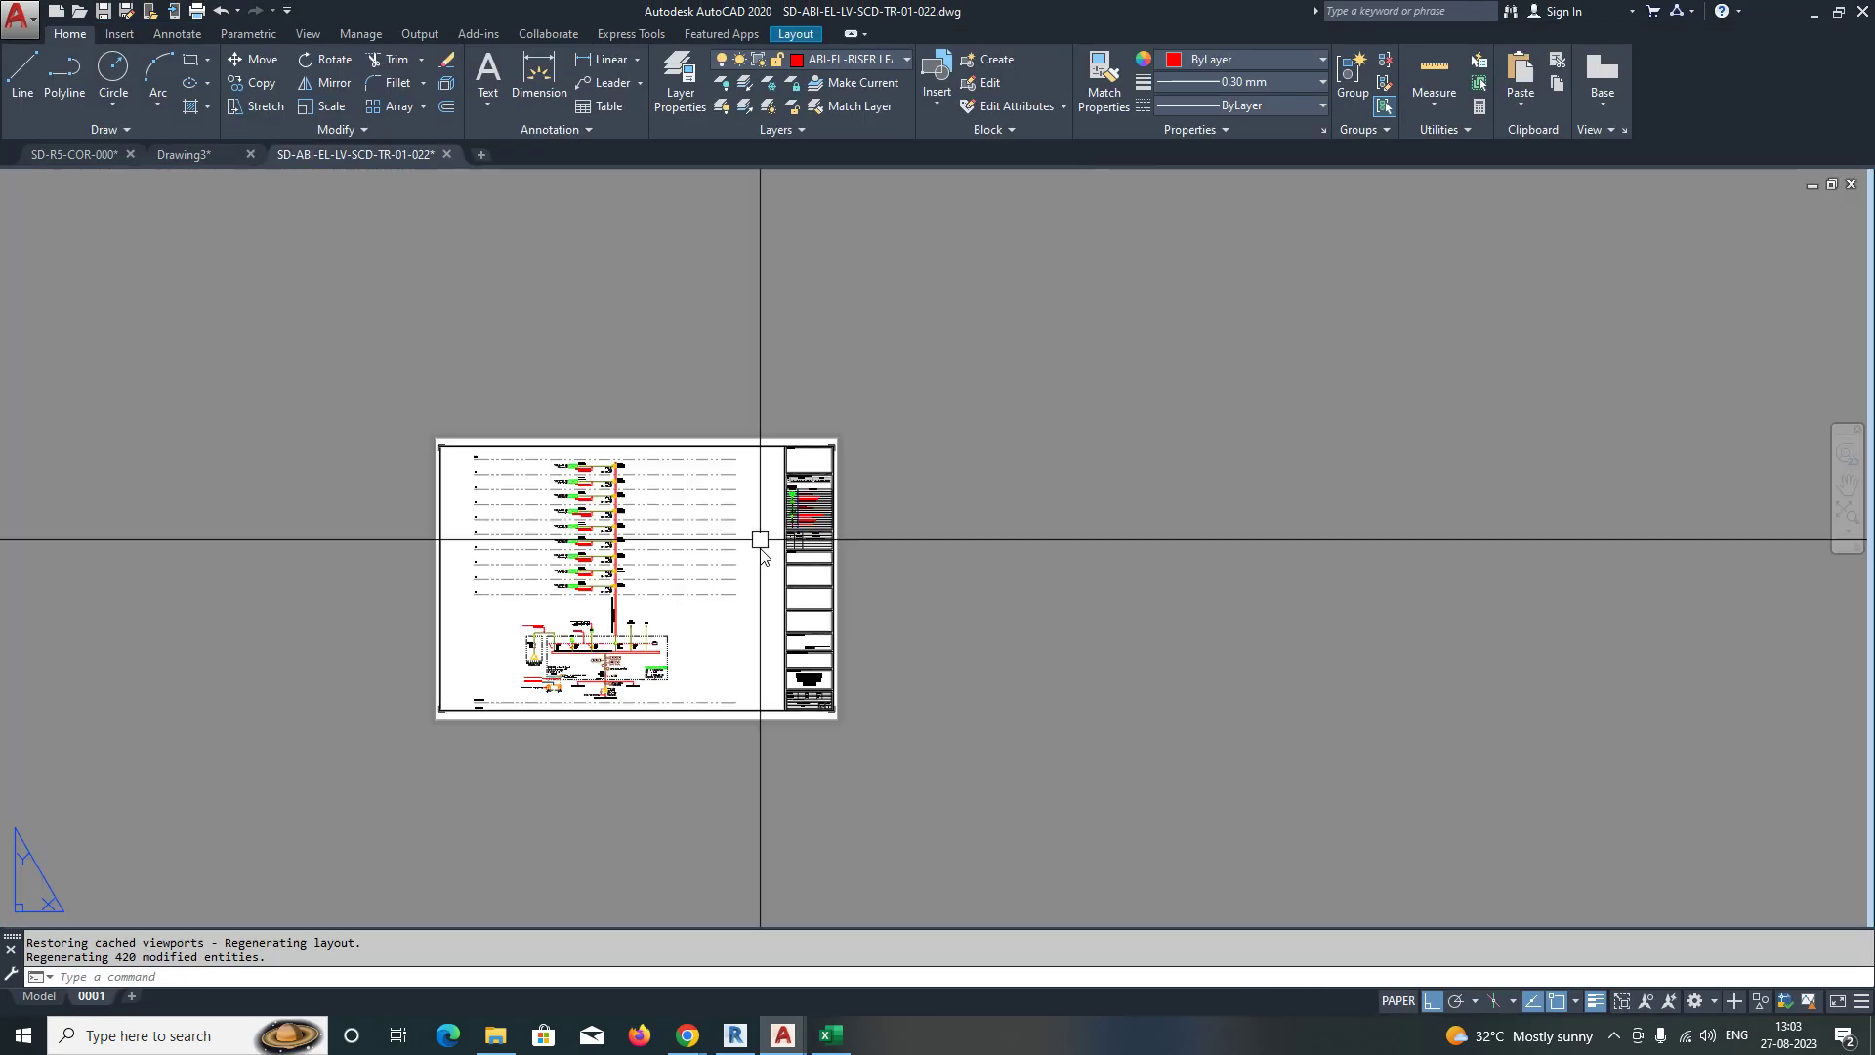
{"action": "left_click", "coordinate": [721, 578]}
{"action": "double_click", "coordinate": [720, 578]}
{"action": "scroll", "coordinate": [723, 625], "scroll_direction": "down", "scroll_amount": 2}
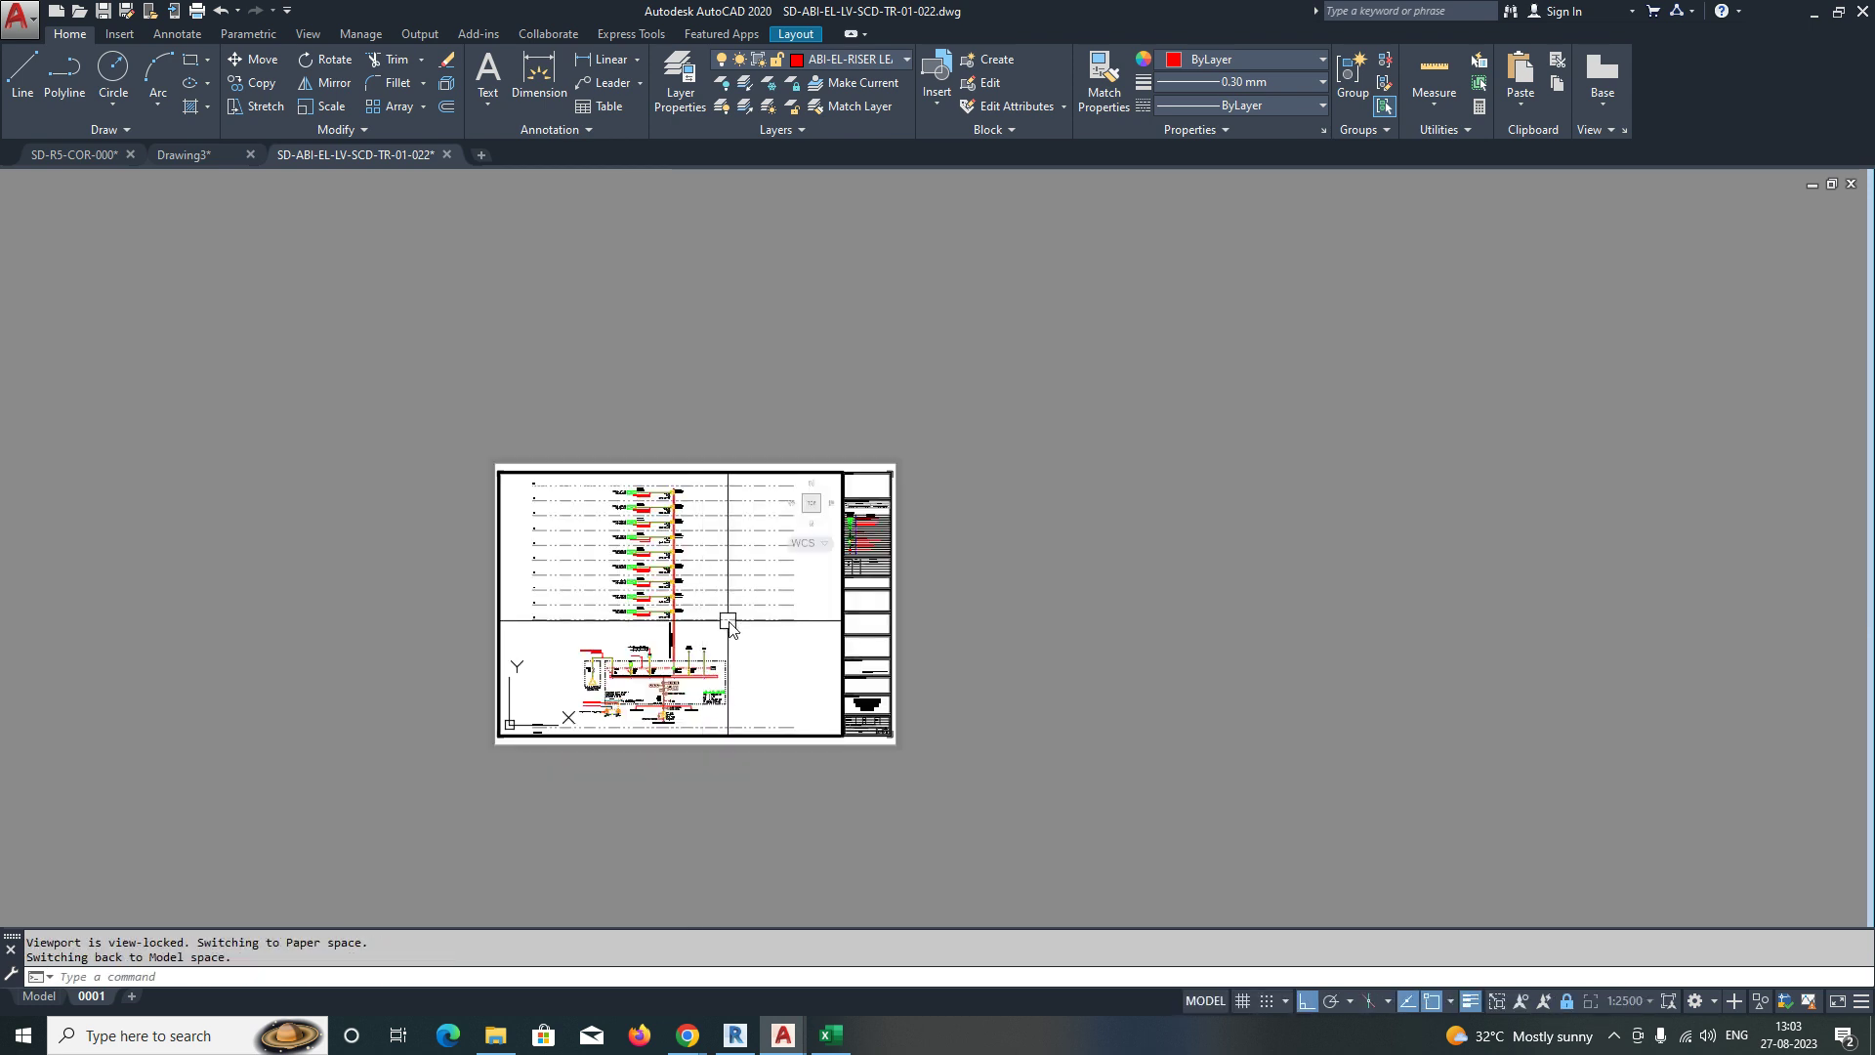
Return to paper space and delete the existing riser diagram viewport from the sheet.
{"action": "scroll", "coordinate": [879, 605], "scroll_direction": "up", "scroll_amount": 6}
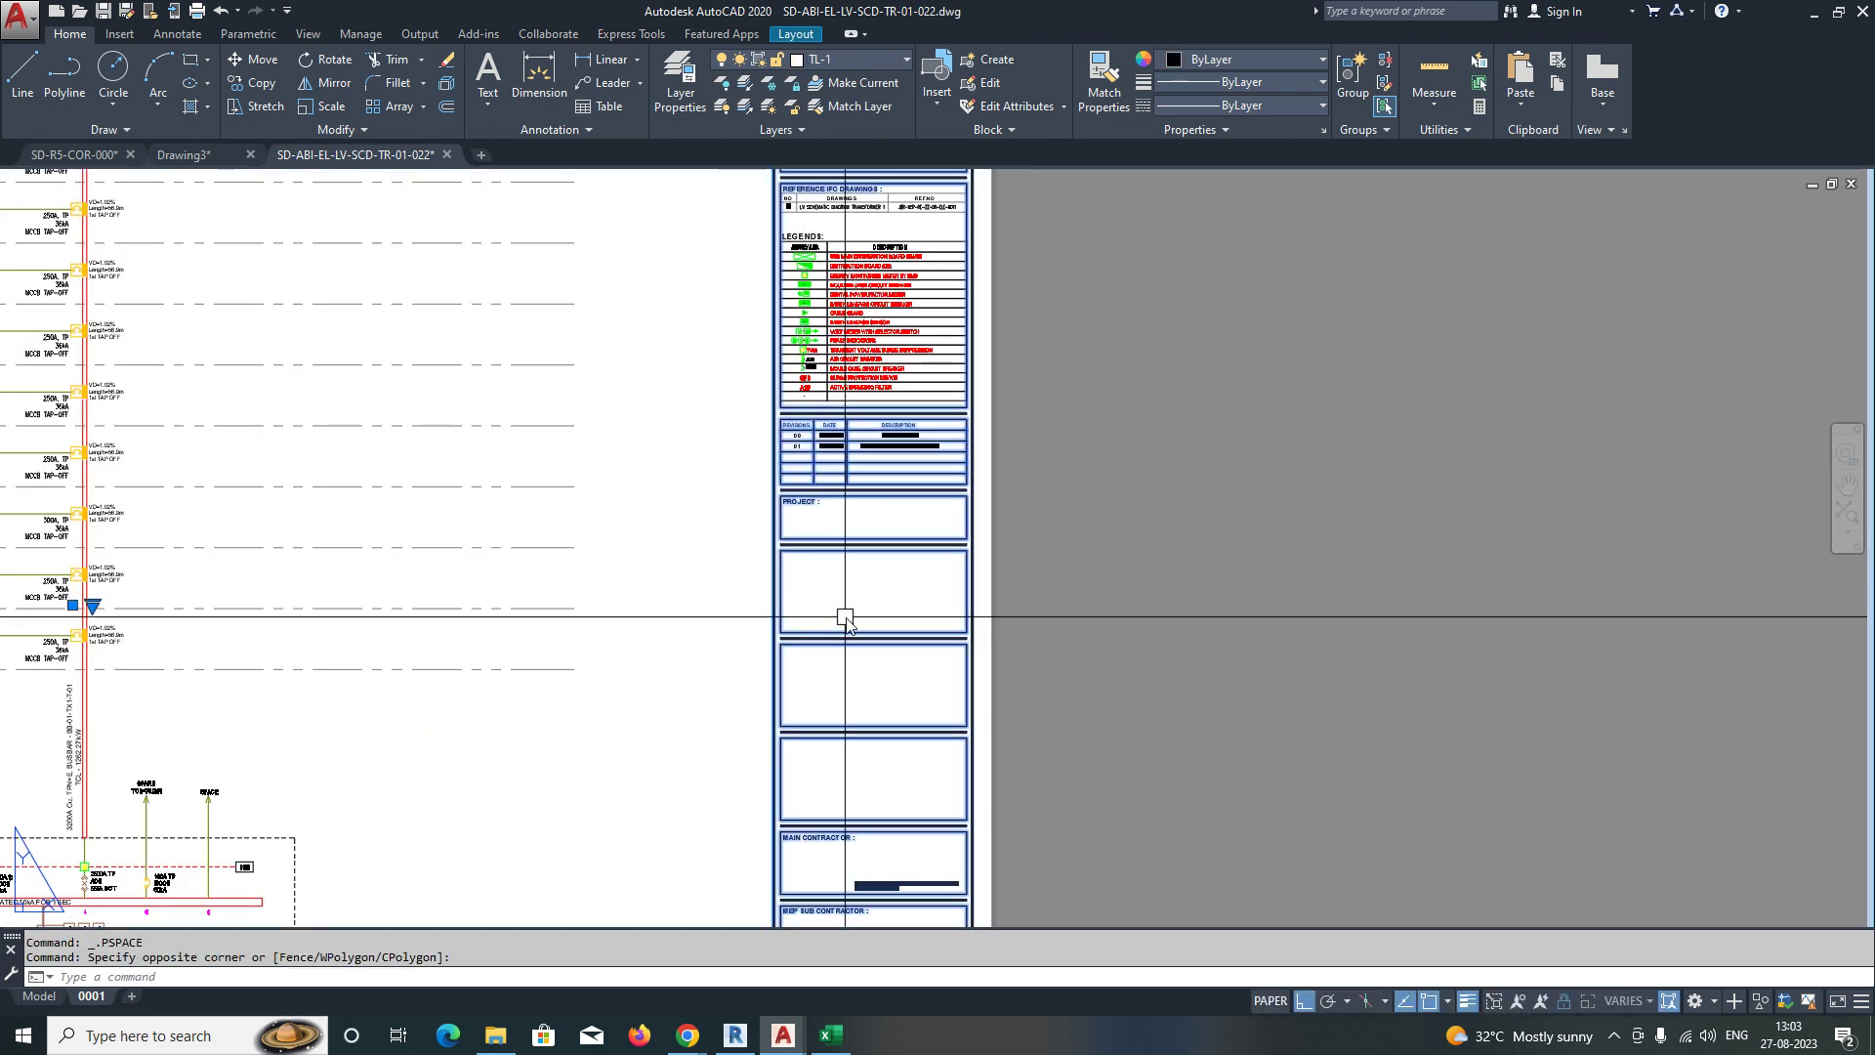
{"action": "scroll", "coordinate": [830, 680], "scroll_direction": "down", "scroll_amount": 2}
{"action": "left_click", "coordinate": [1027, 628]}
{"action": "key", "text": "Delete"}
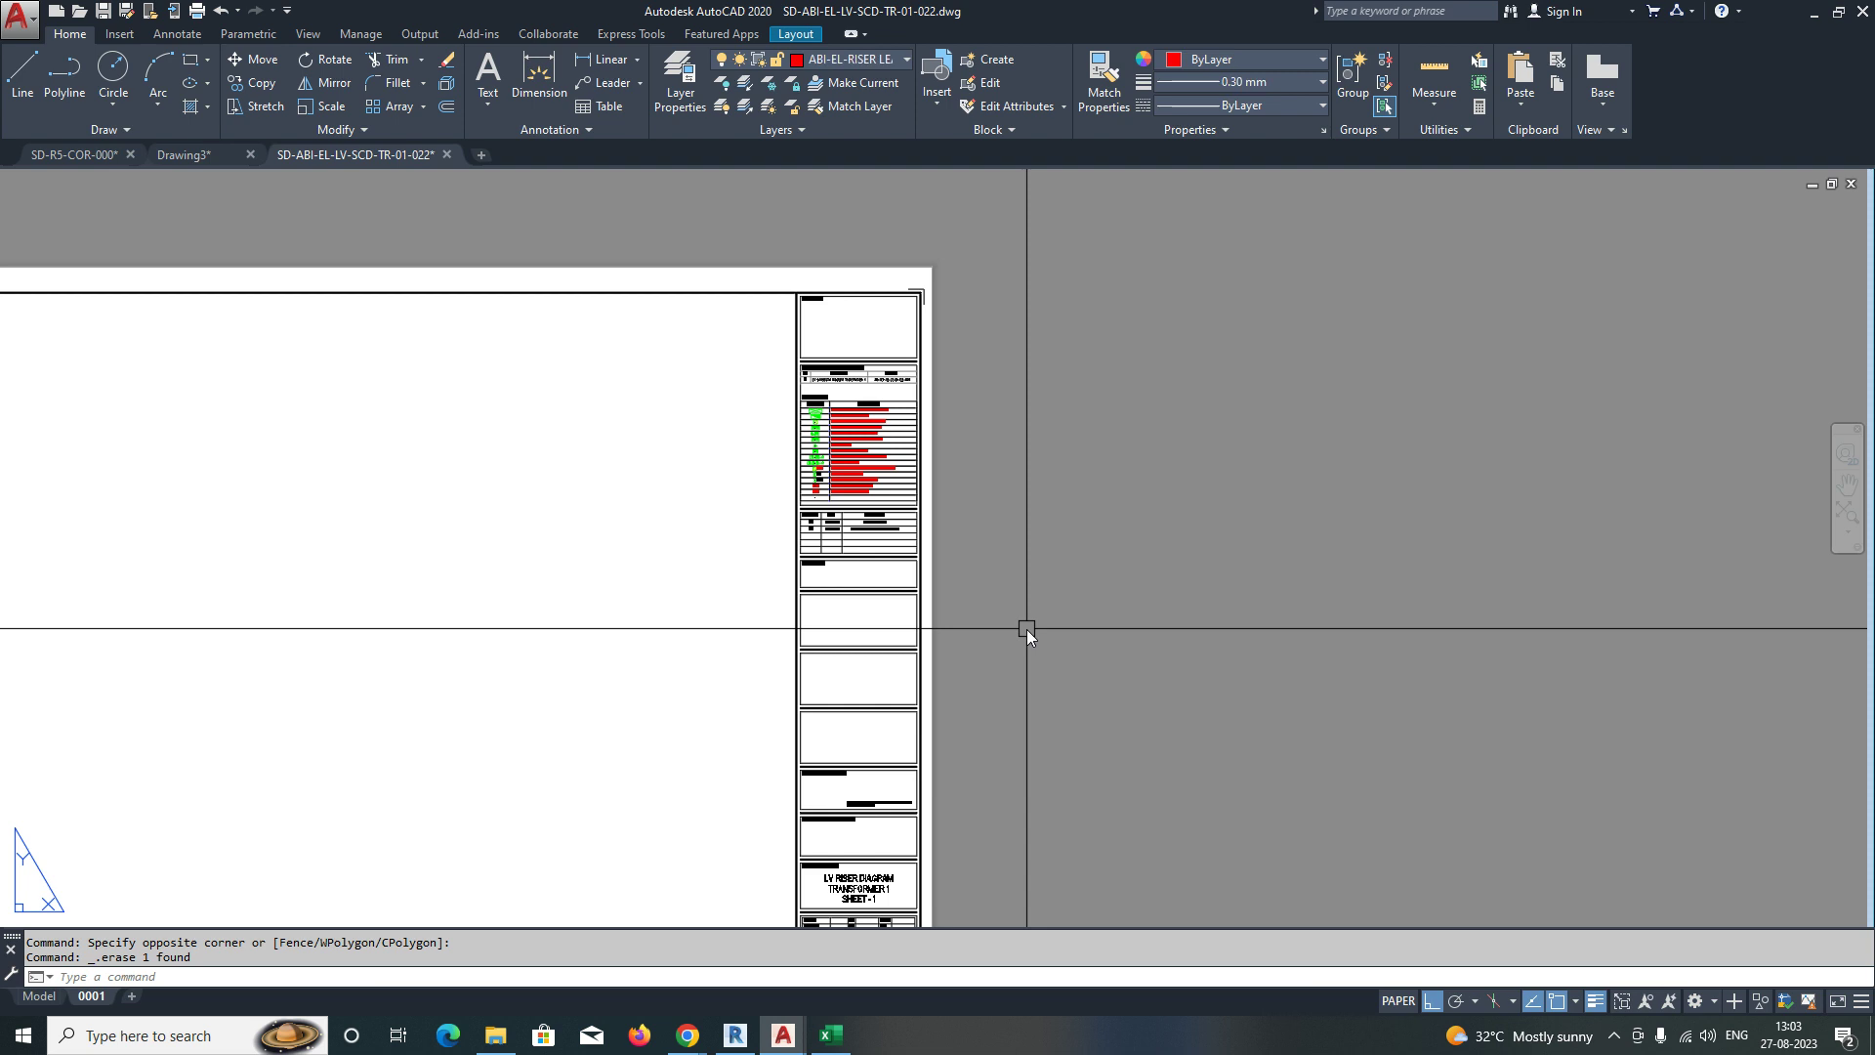
Create a rectangular viewport filling the sheet's drawing area, from the border's lower-left corner to the title block's upper-left corner.
{"action": "middle_click", "coordinate": [573, 632]}
{"action": "middle_click", "coordinate": [573, 633]}
{"action": "type", "text": "MV"}
{"action": "key", "text": "Return"}
{"action": "scroll", "coordinate": [558, 652], "scroll_direction": "down", "scroll_amount": 4}
{"action": "scroll", "coordinate": [444, 766], "scroll_direction": "up", "scroll_amount": 7}
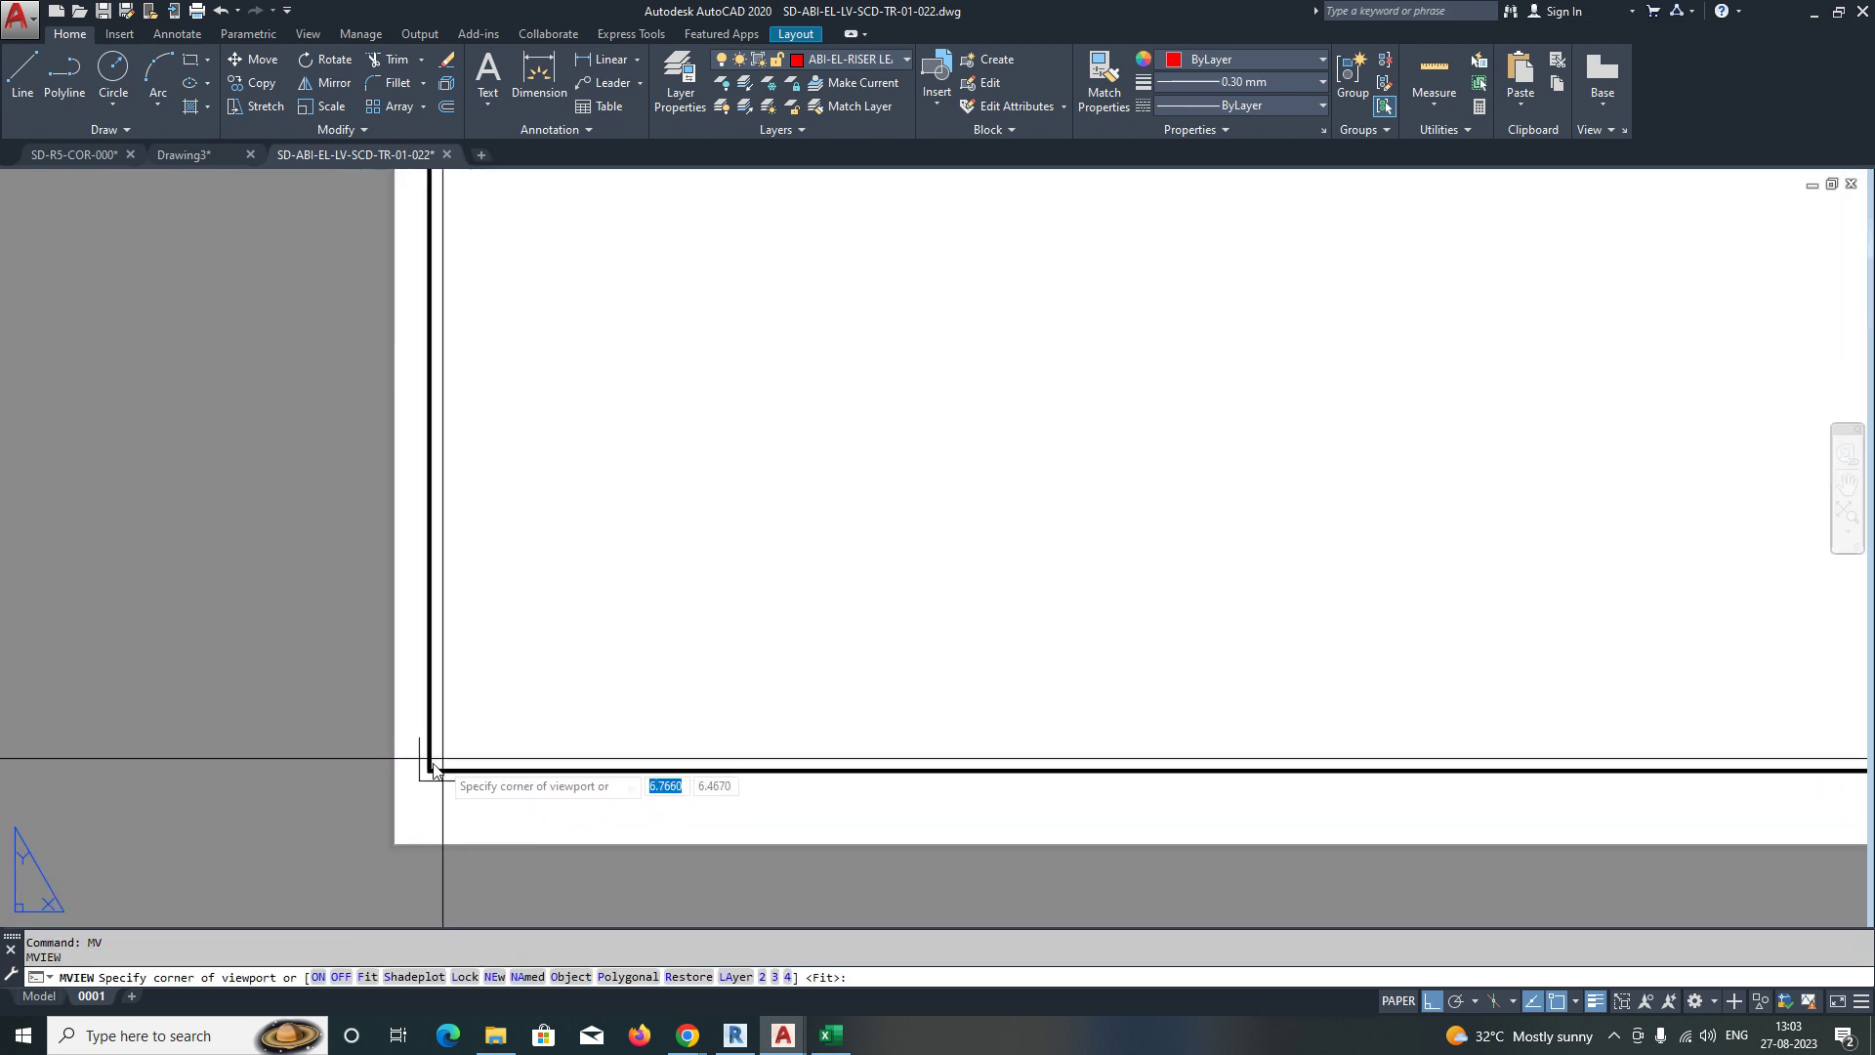
{"action": "left_click", "coordinate": [430, 772]}
{"action": "scroll", "coordinate": [888, 477], "scroll_direction": "down", "scroll_amount": 5}
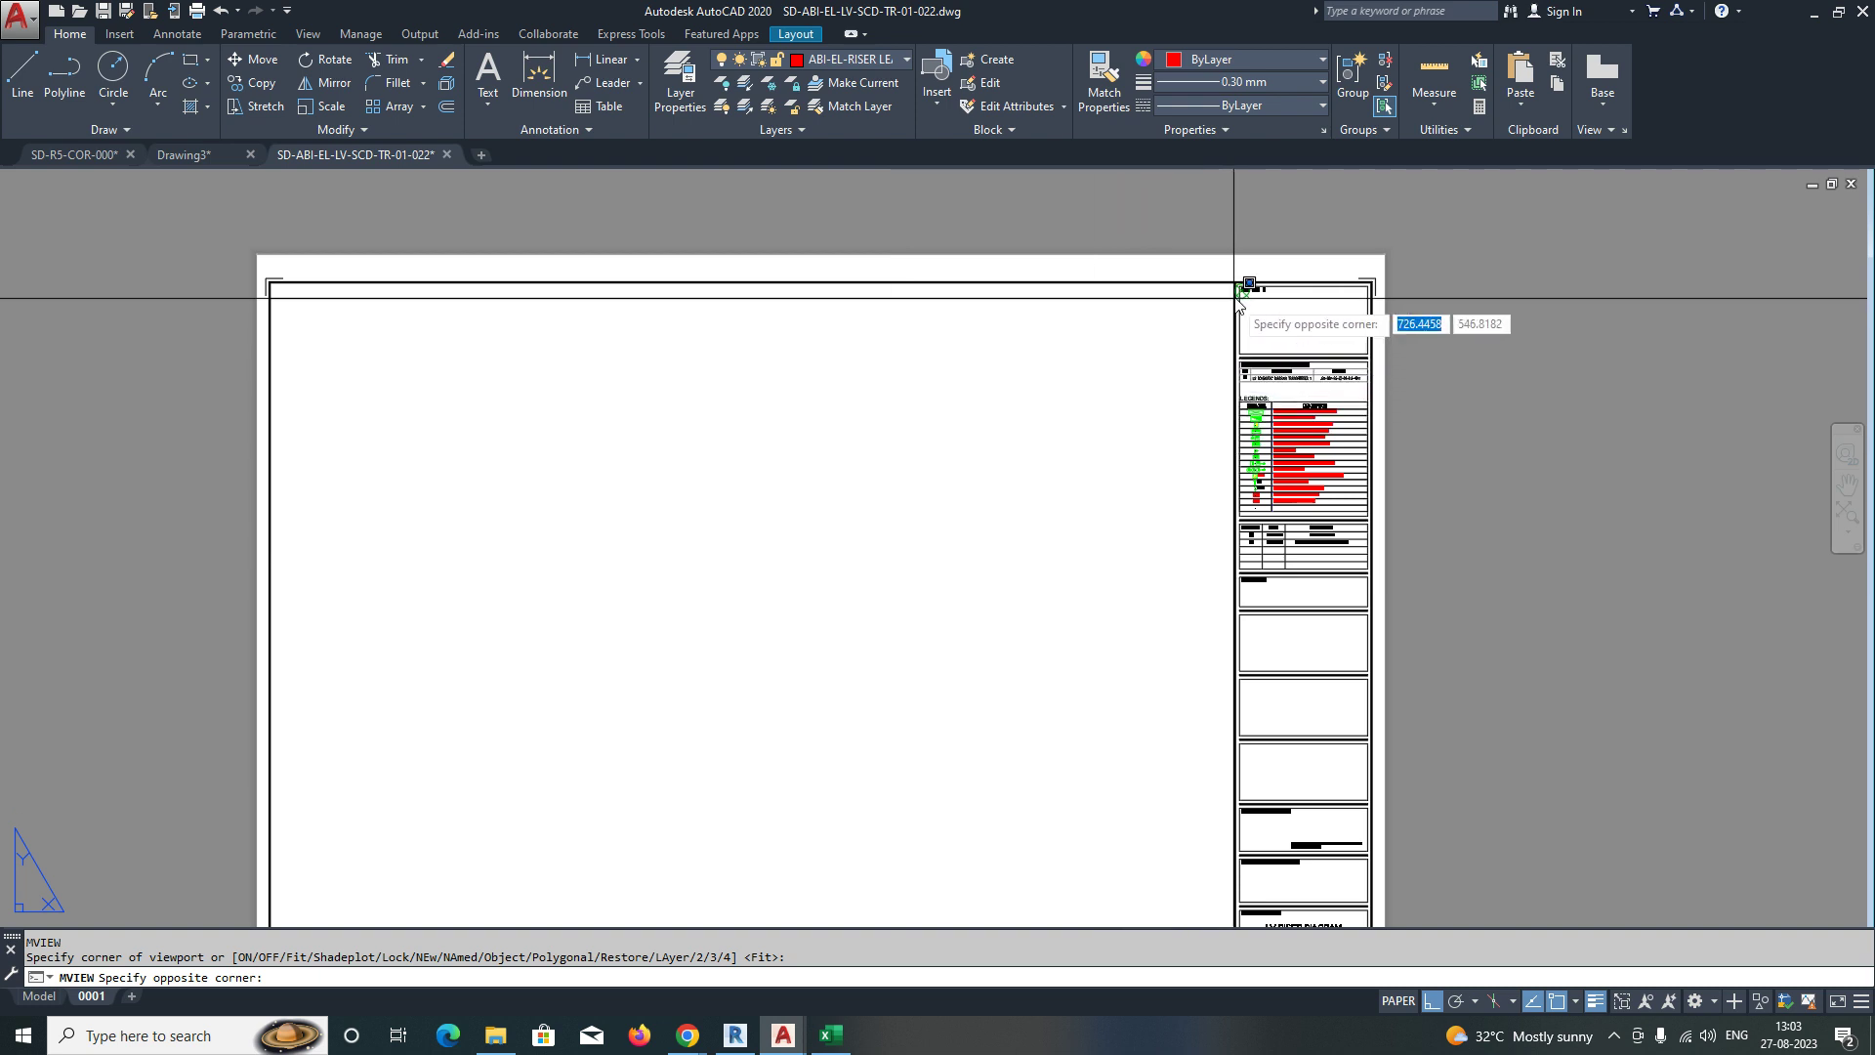
{"action": "left_click", "coordinate": [1233, 283]}
Activate the new viewport and window-zoom it to the cyan frame around the MDB-GF-TX1 riser diagram, snapping to its endpoints.
{"action": "double_click", "coordinate": [824, 619]}
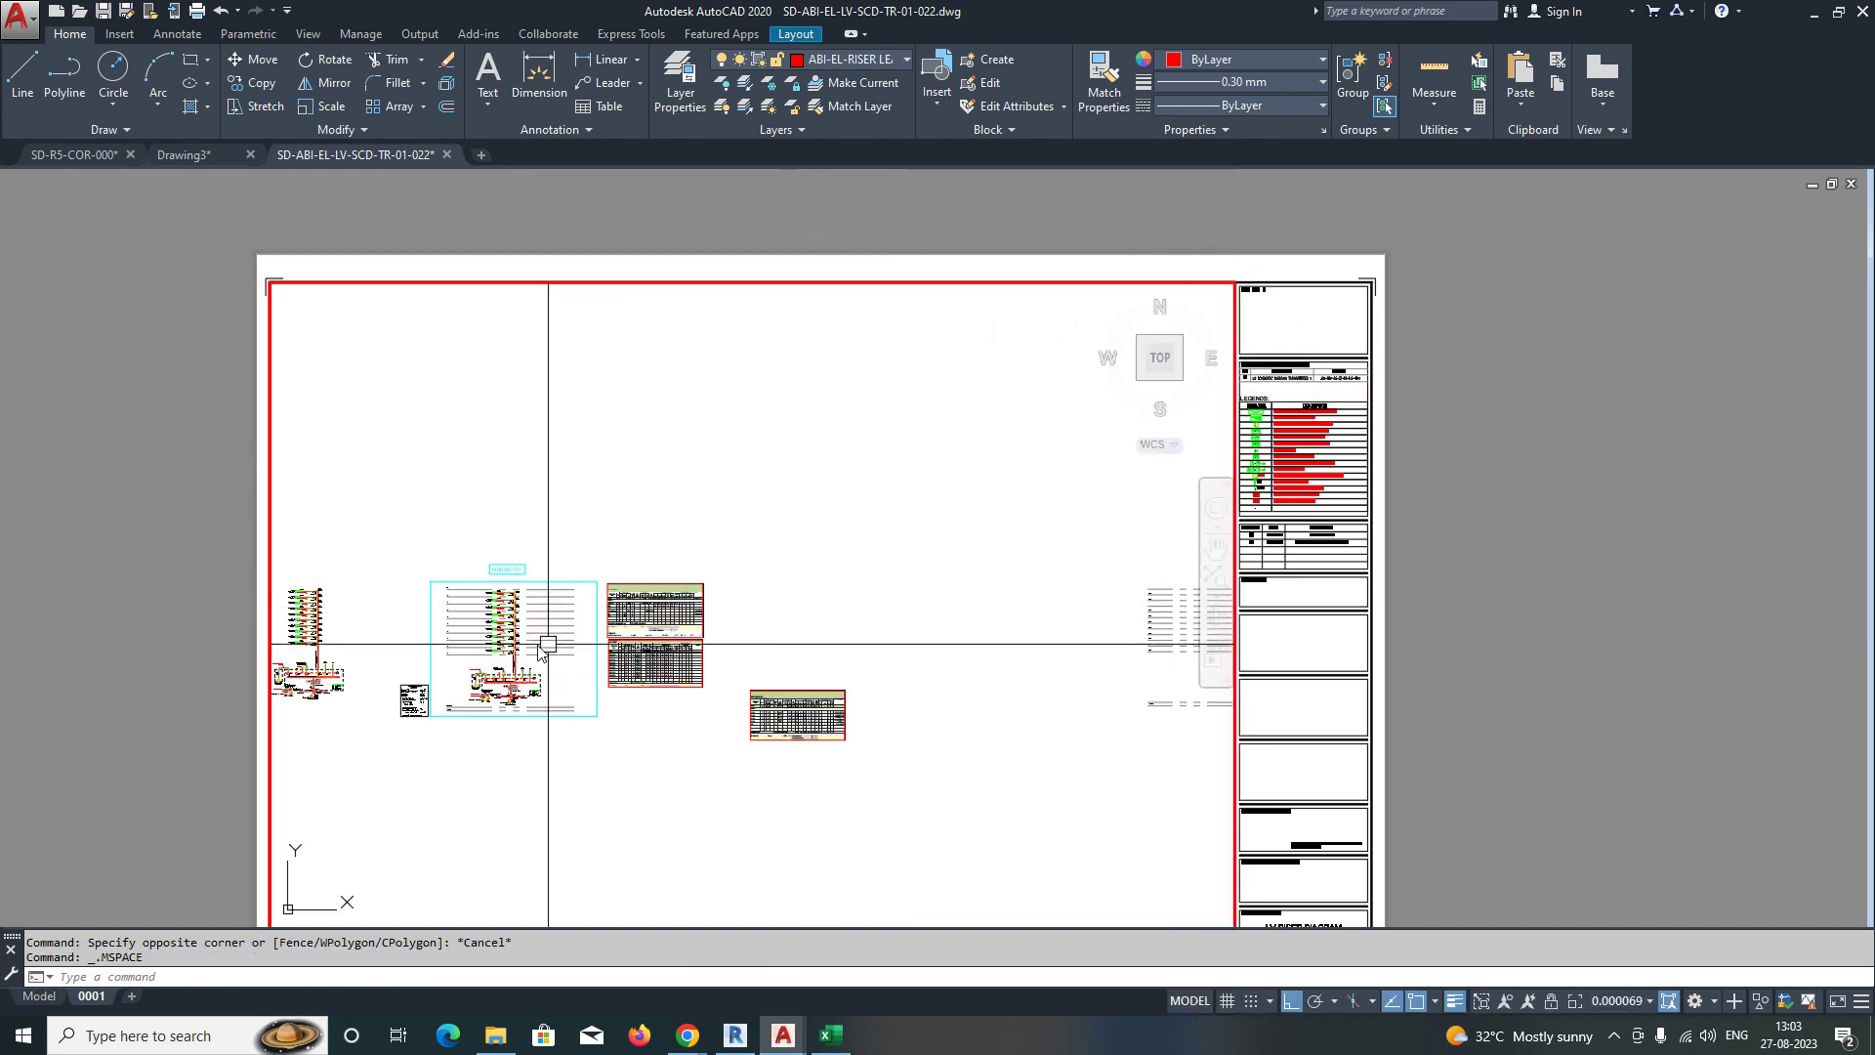
{"action": "middle_click_drag", "start_coordinate": [479, 647], "coordinate": [537, 598]}
{"action": "type", "text": "z"}
{"action": "key", "text": "Return"}
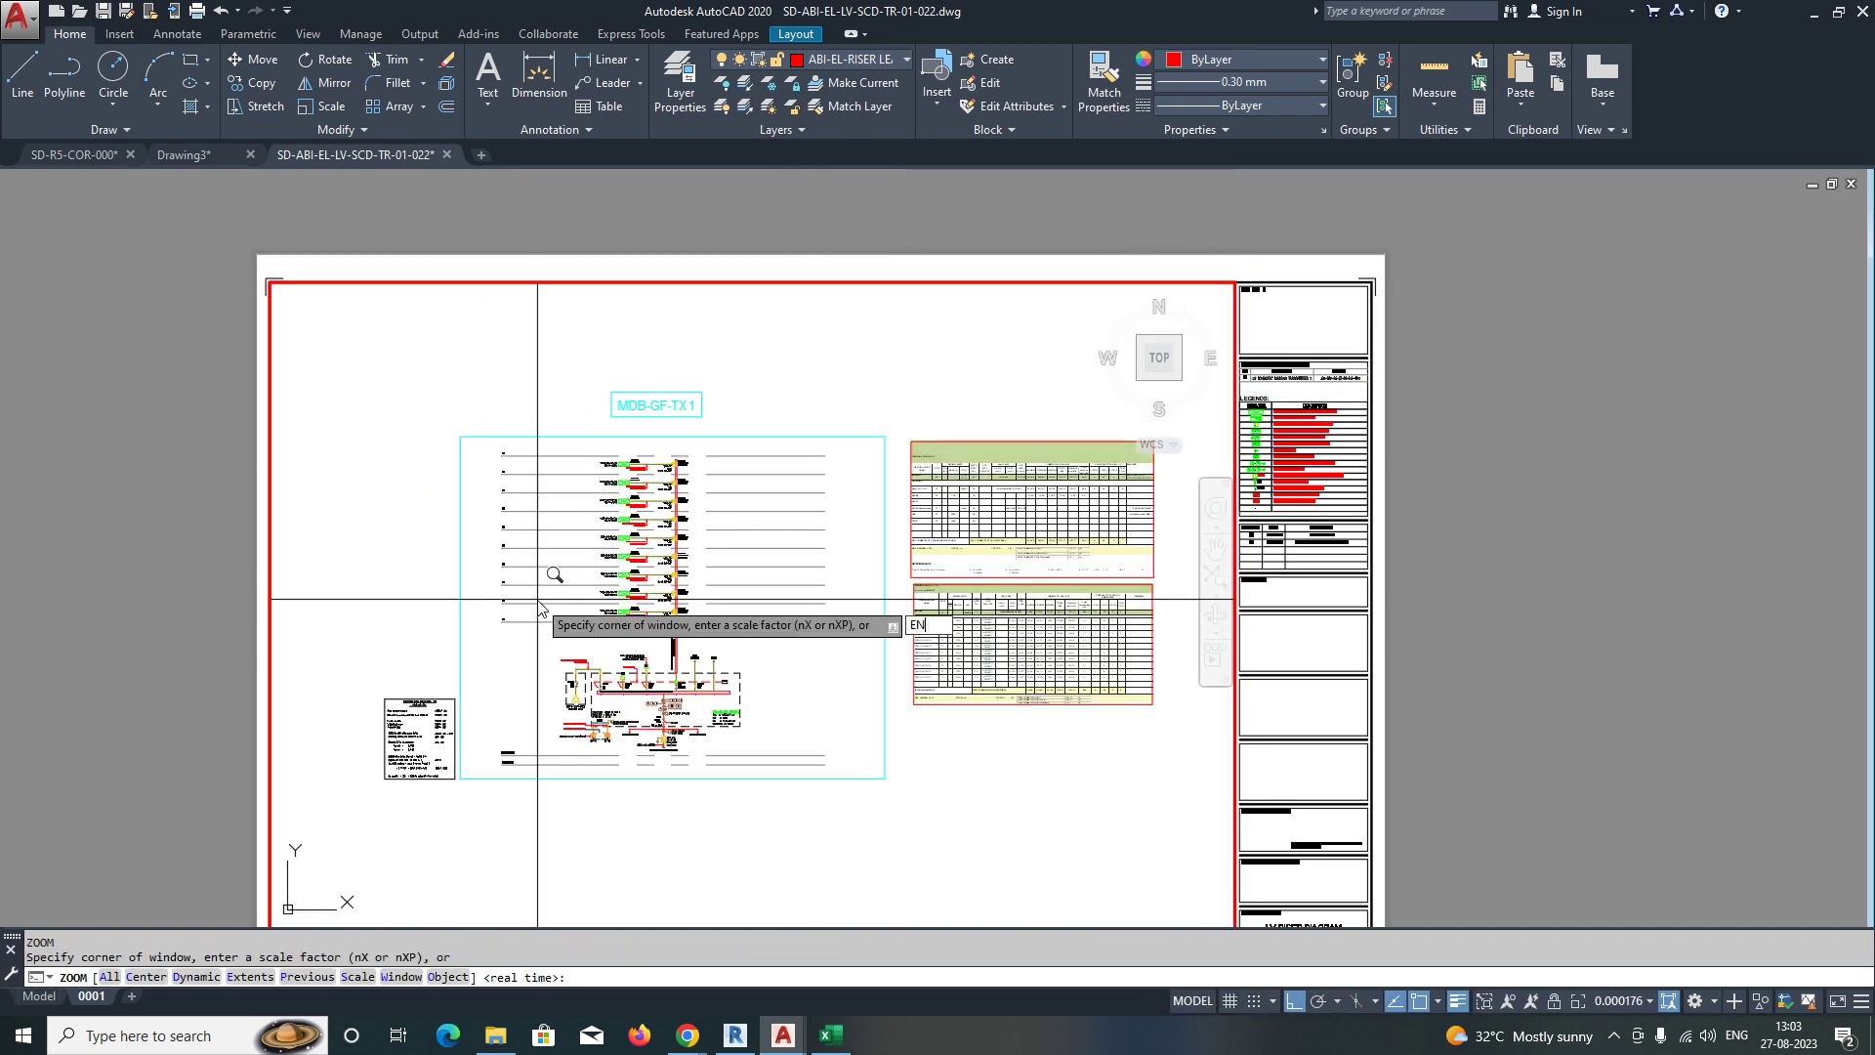
{"action": "type", "text": "END"}
{"action": "key", "text": "Return"}
{"action": "key", "text": "Escape"}
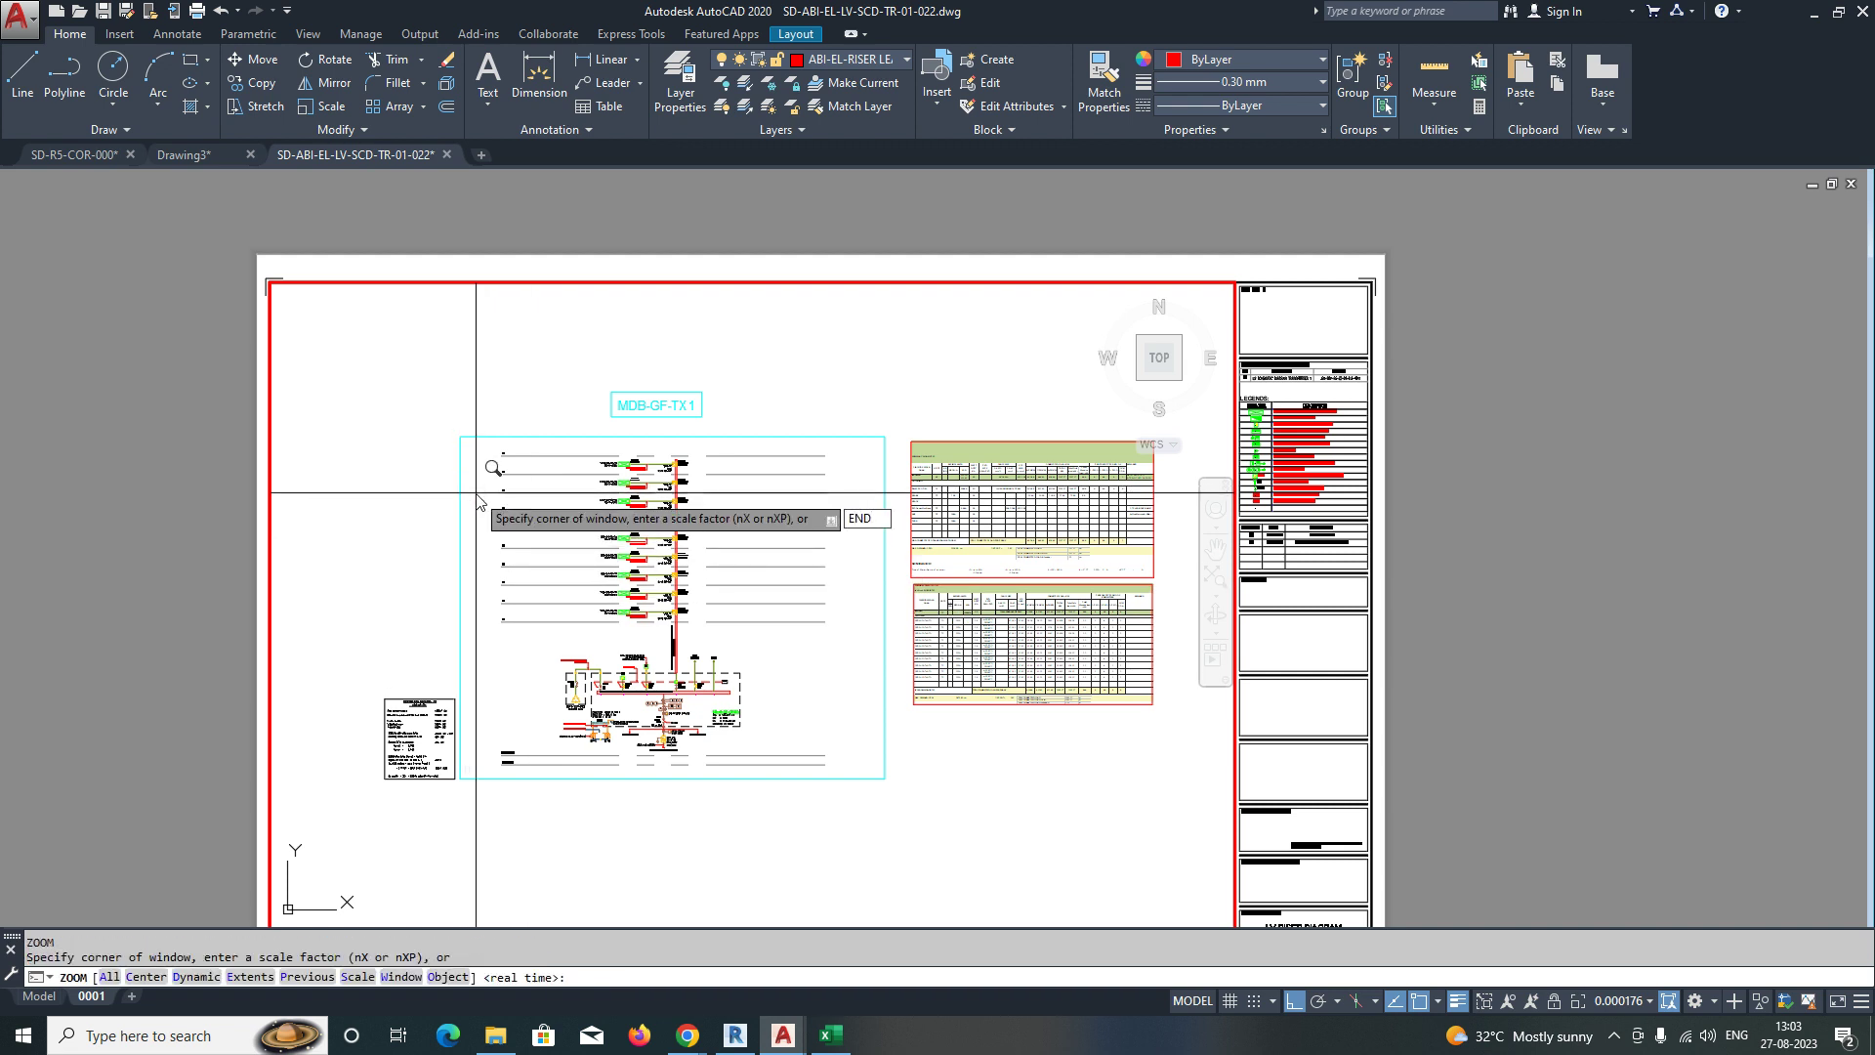
{"action": "key", "text": "Return"}
{"action": "left_click", "coordinate": [462, 436]}
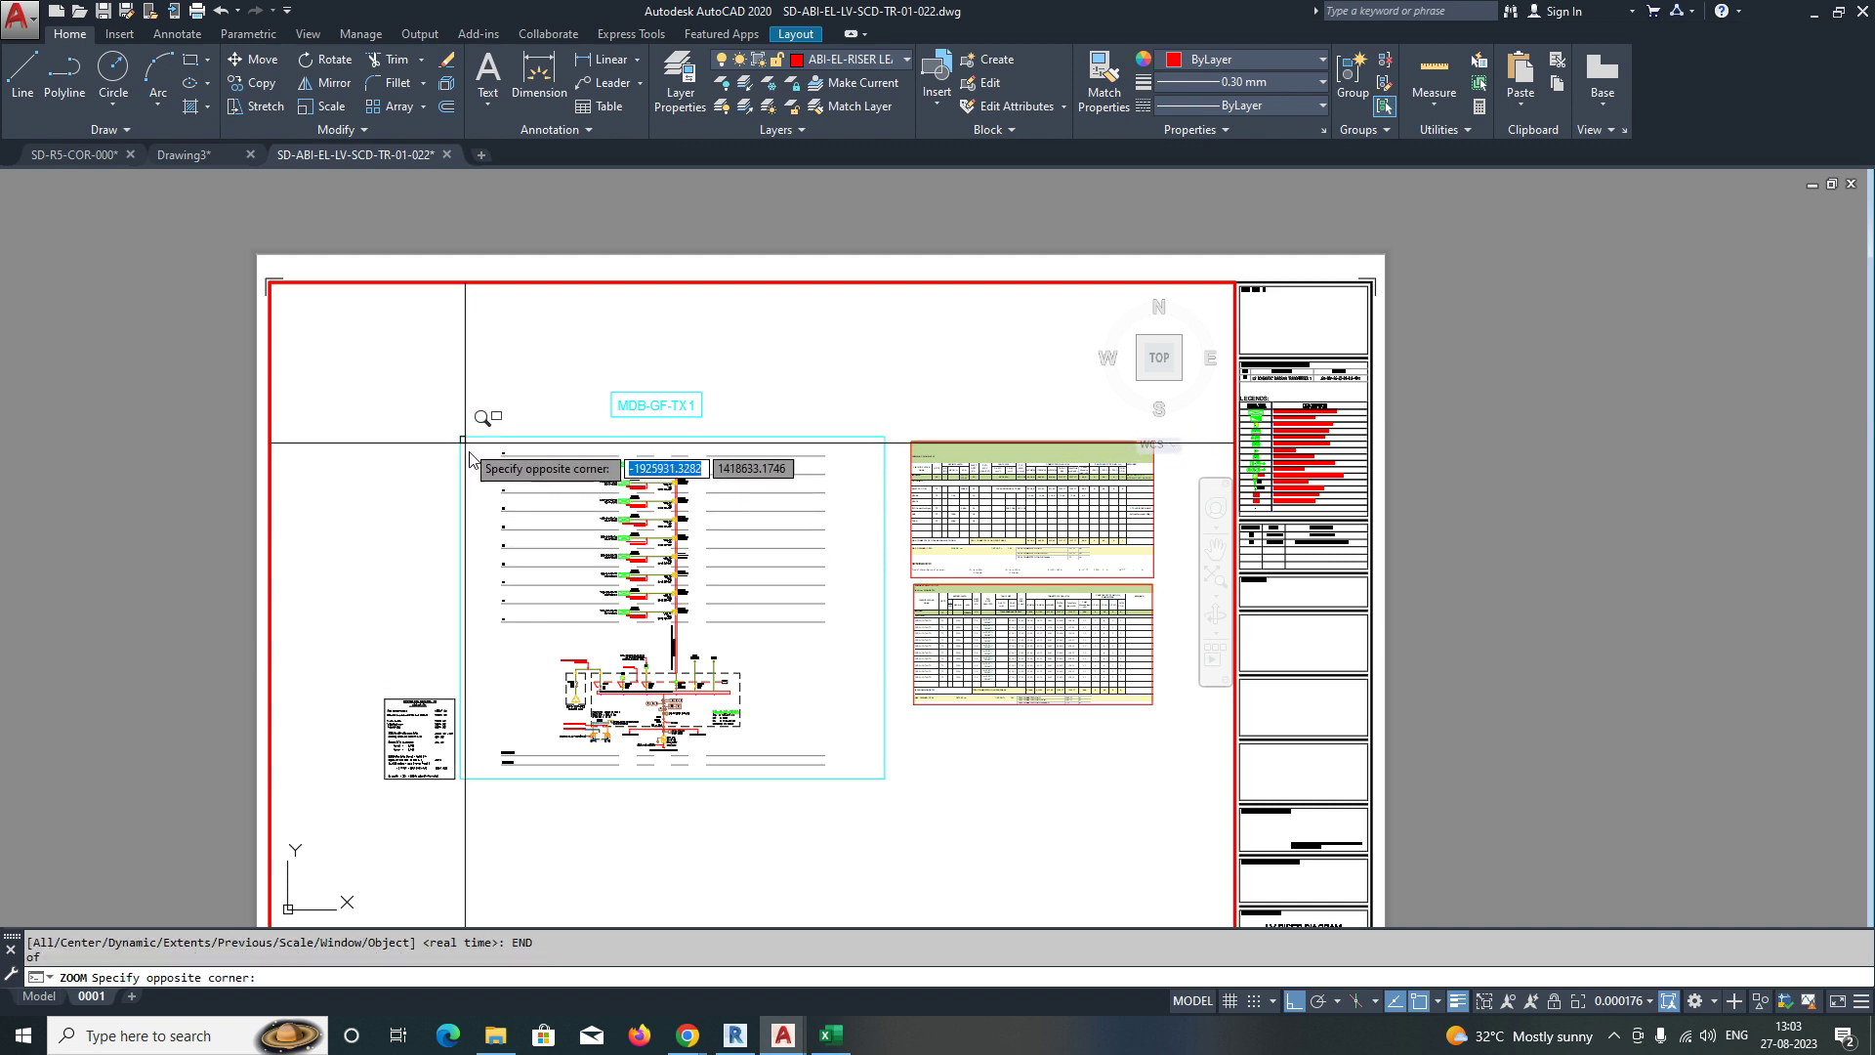
{"action": "left_click", "coordinate": [881, 778]}
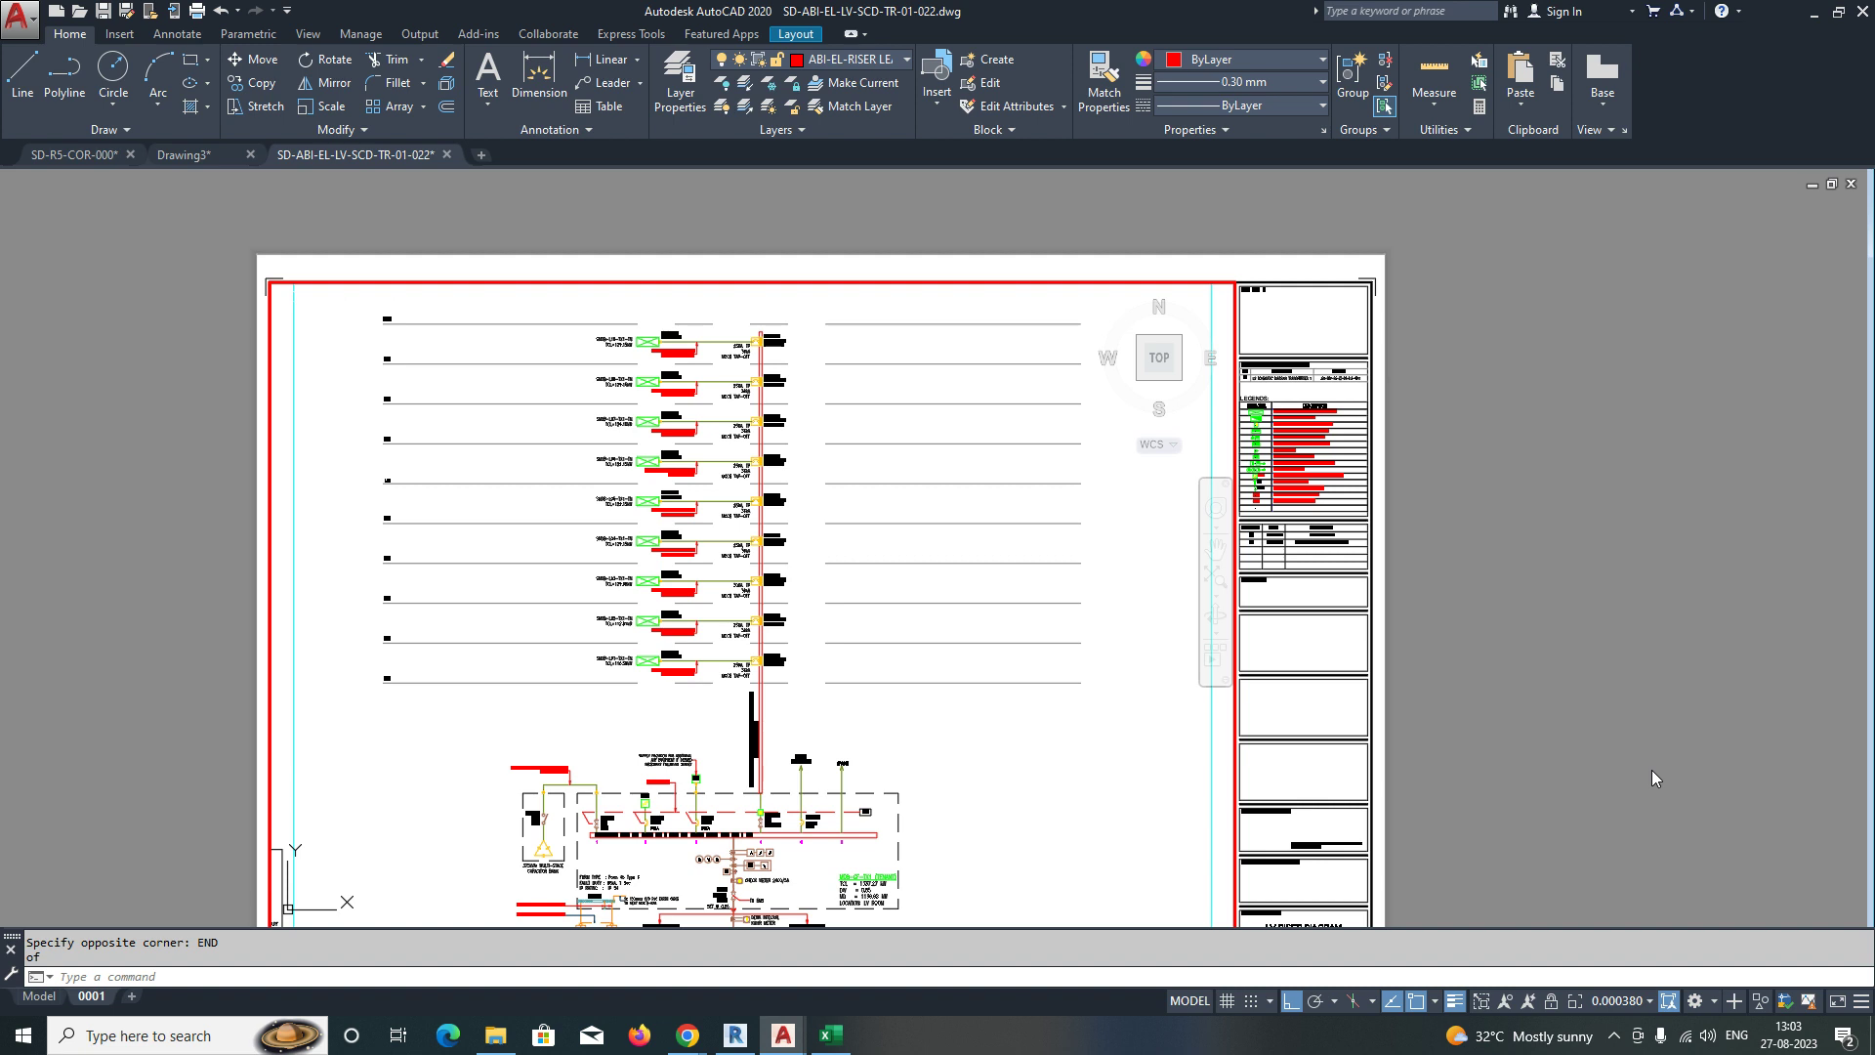
Window-zoom the viewport tighter around the riser diagram's floor lines, return to paper space and fit the whole sheet in view.
{"action": "scroll", "coordinate": [895, 628], "scroll_direction": "down", "scroll_amount": 3}
{"action": "double_click", "coordinate": [954, 648]}
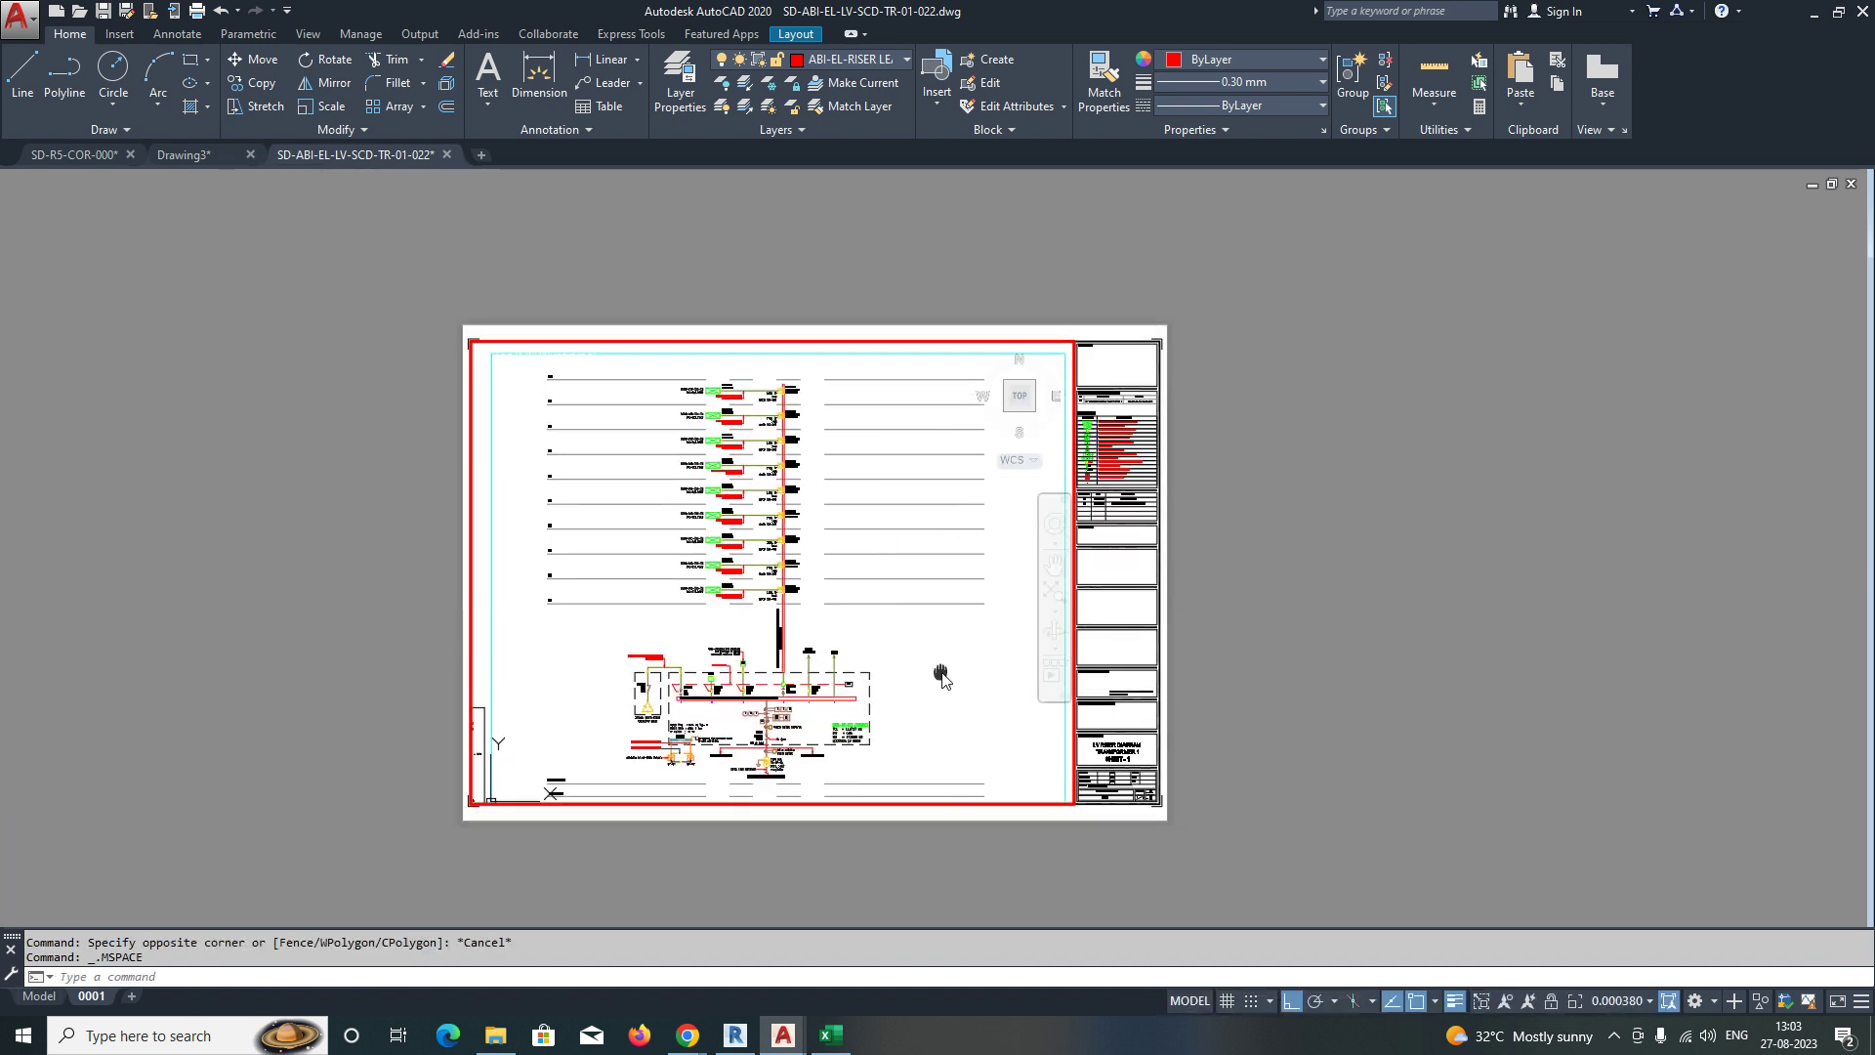
{"action": "type", "text": "z"}
{"action": "key", "text": "Return"}
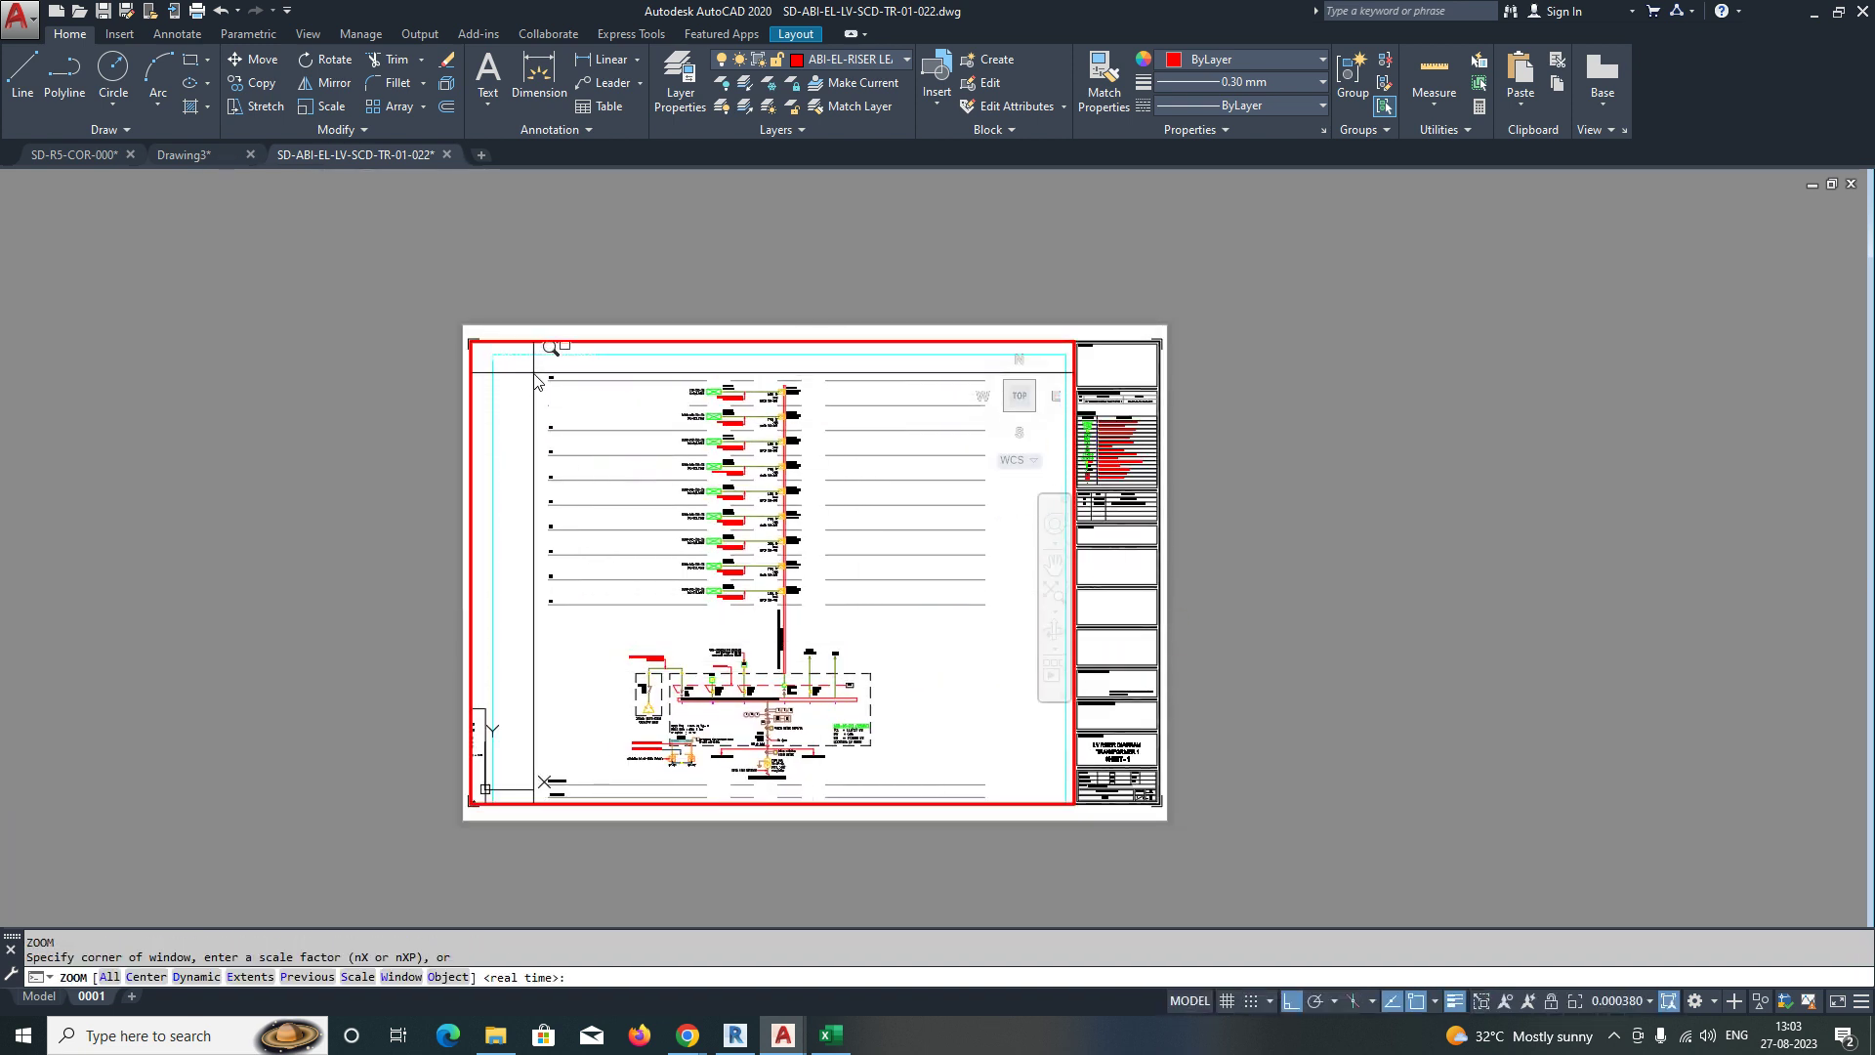
{"action": "left_click", "coordinate": [534, 373]}
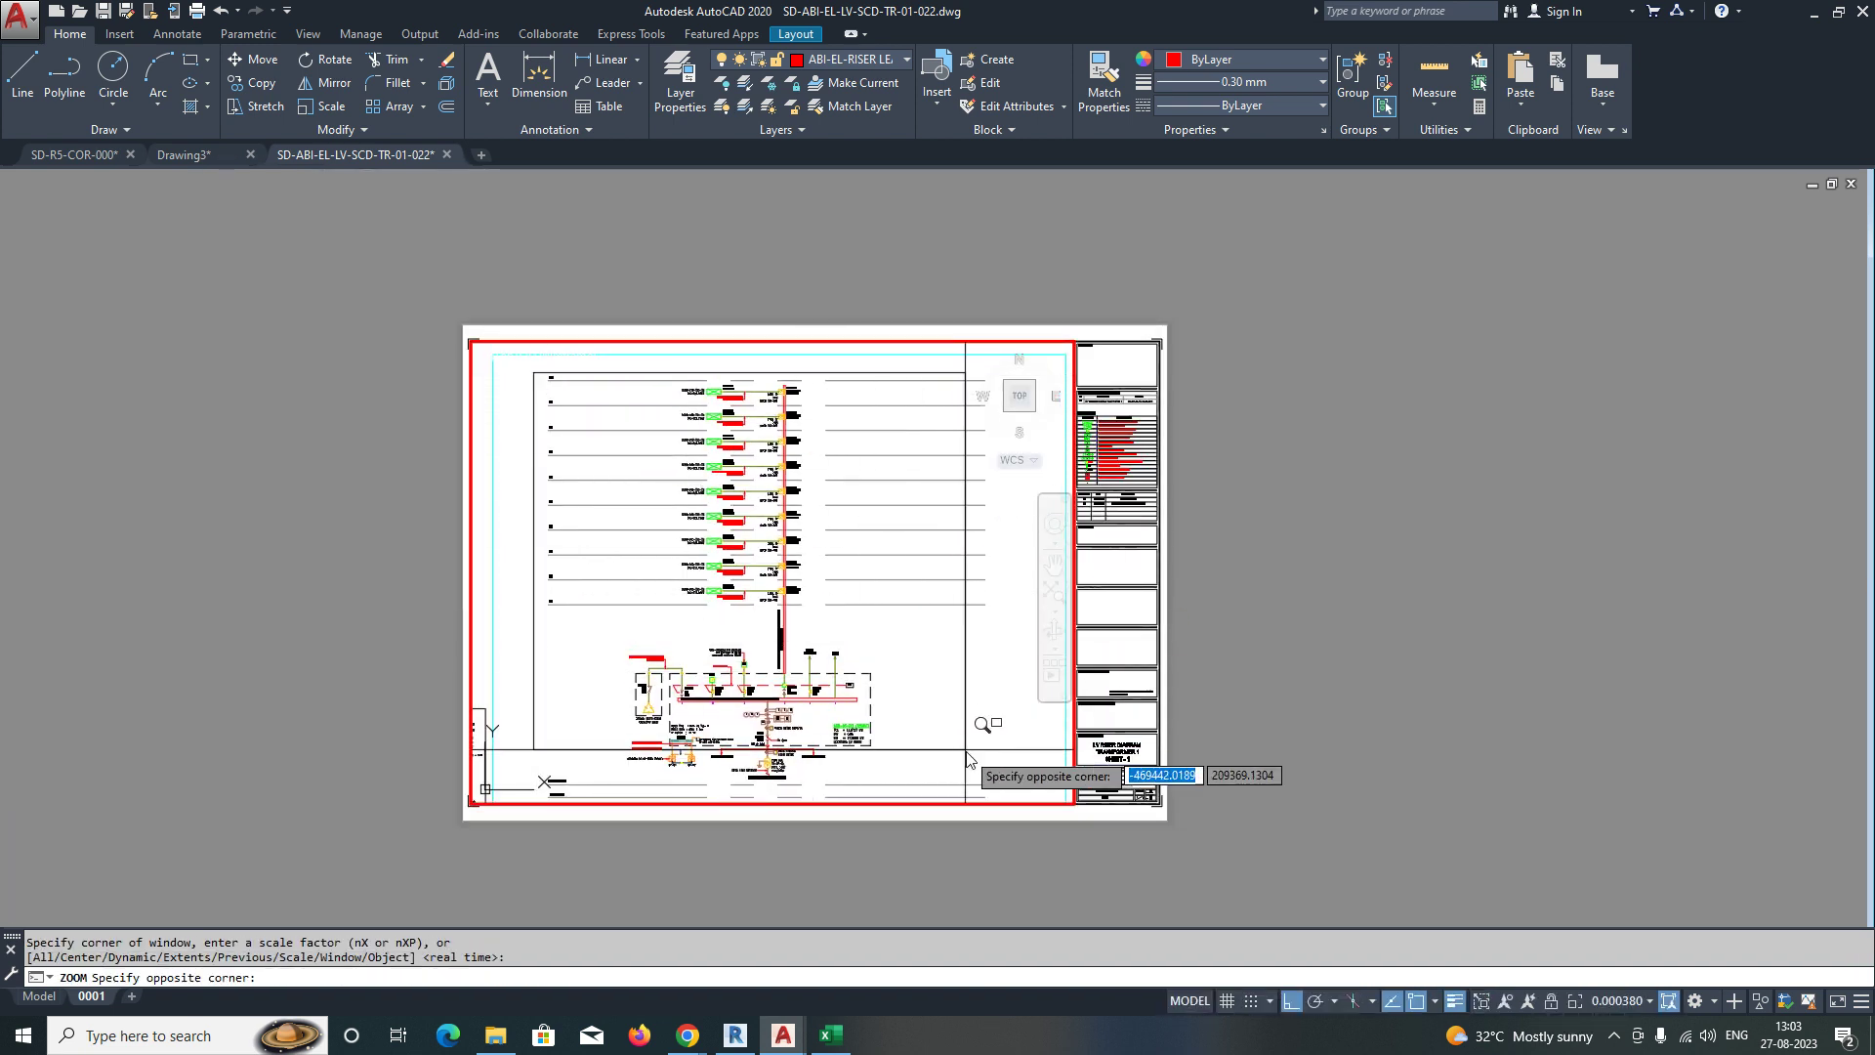
{"action": "left_click", "coordinate": [991, 809]}
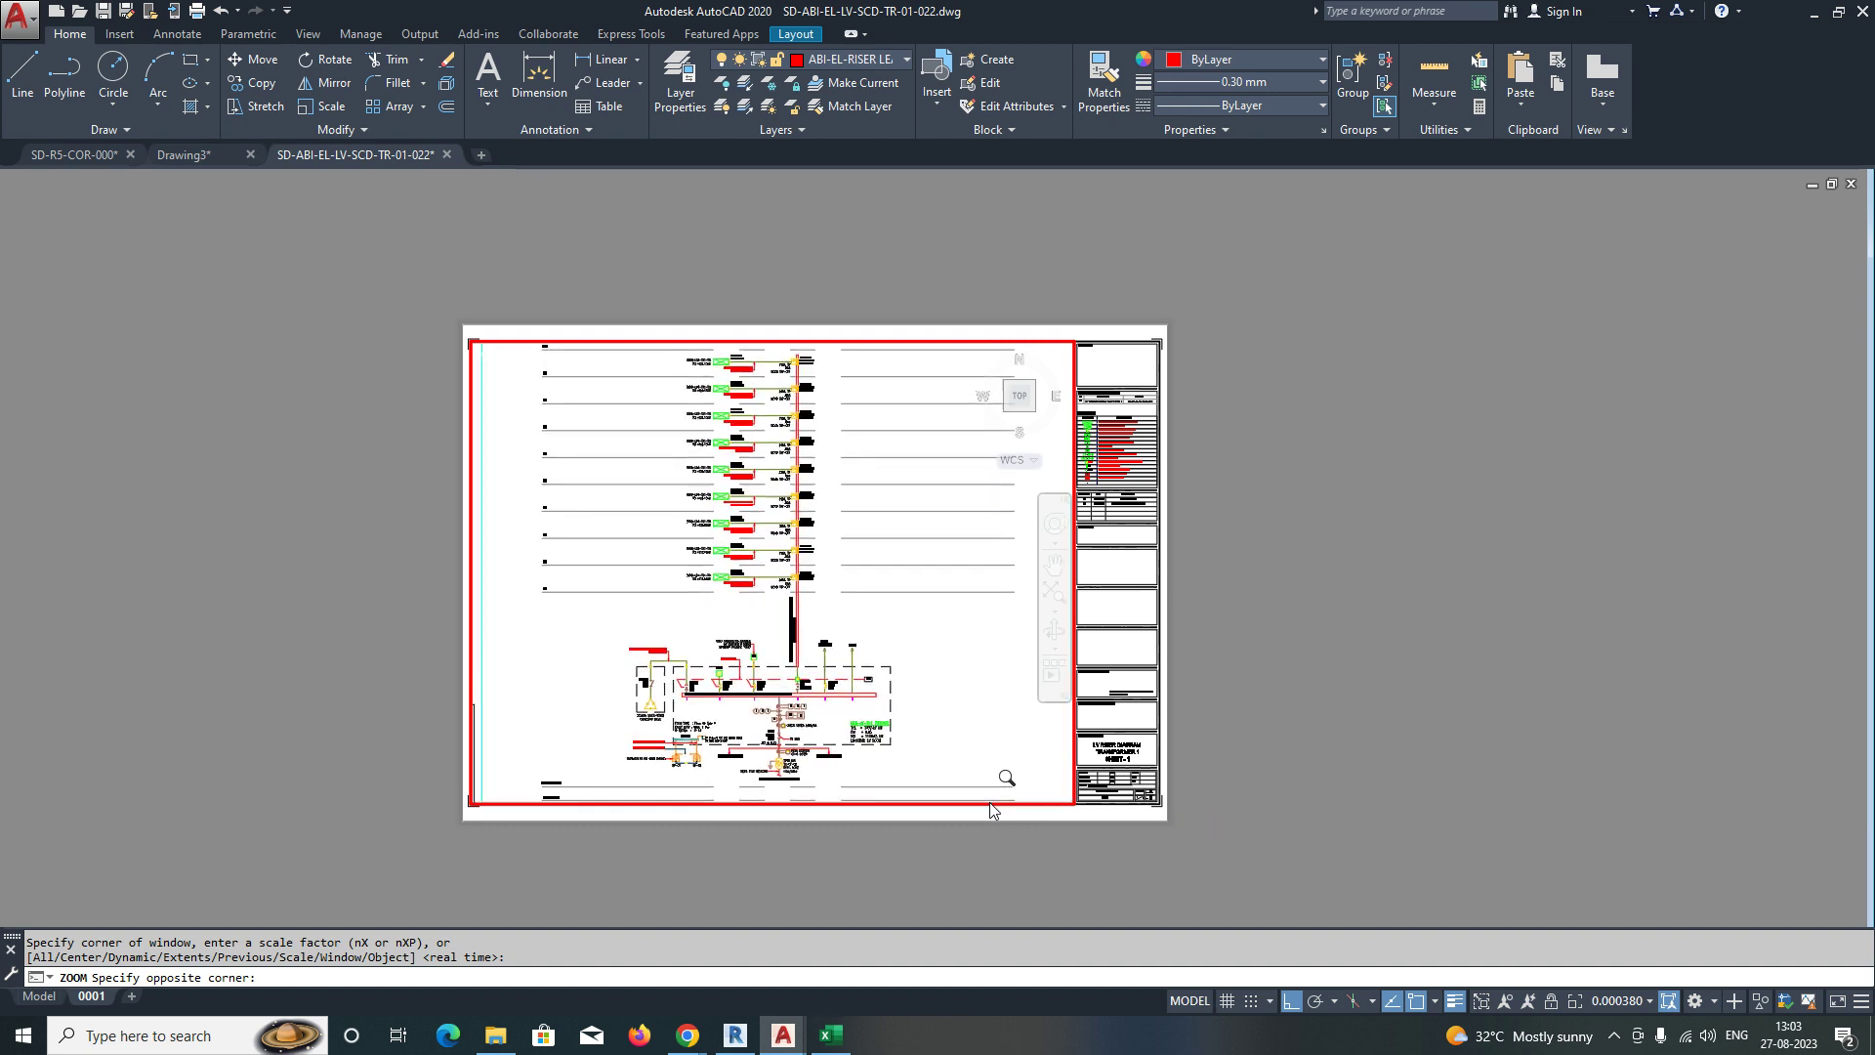
{"action": "double_click", "coordinate": [1355, 748]}
{"action": "middle_click", "coordinate": [1033, 732]}
{"action": "middle_click", "coordinate": [1033, 733]}
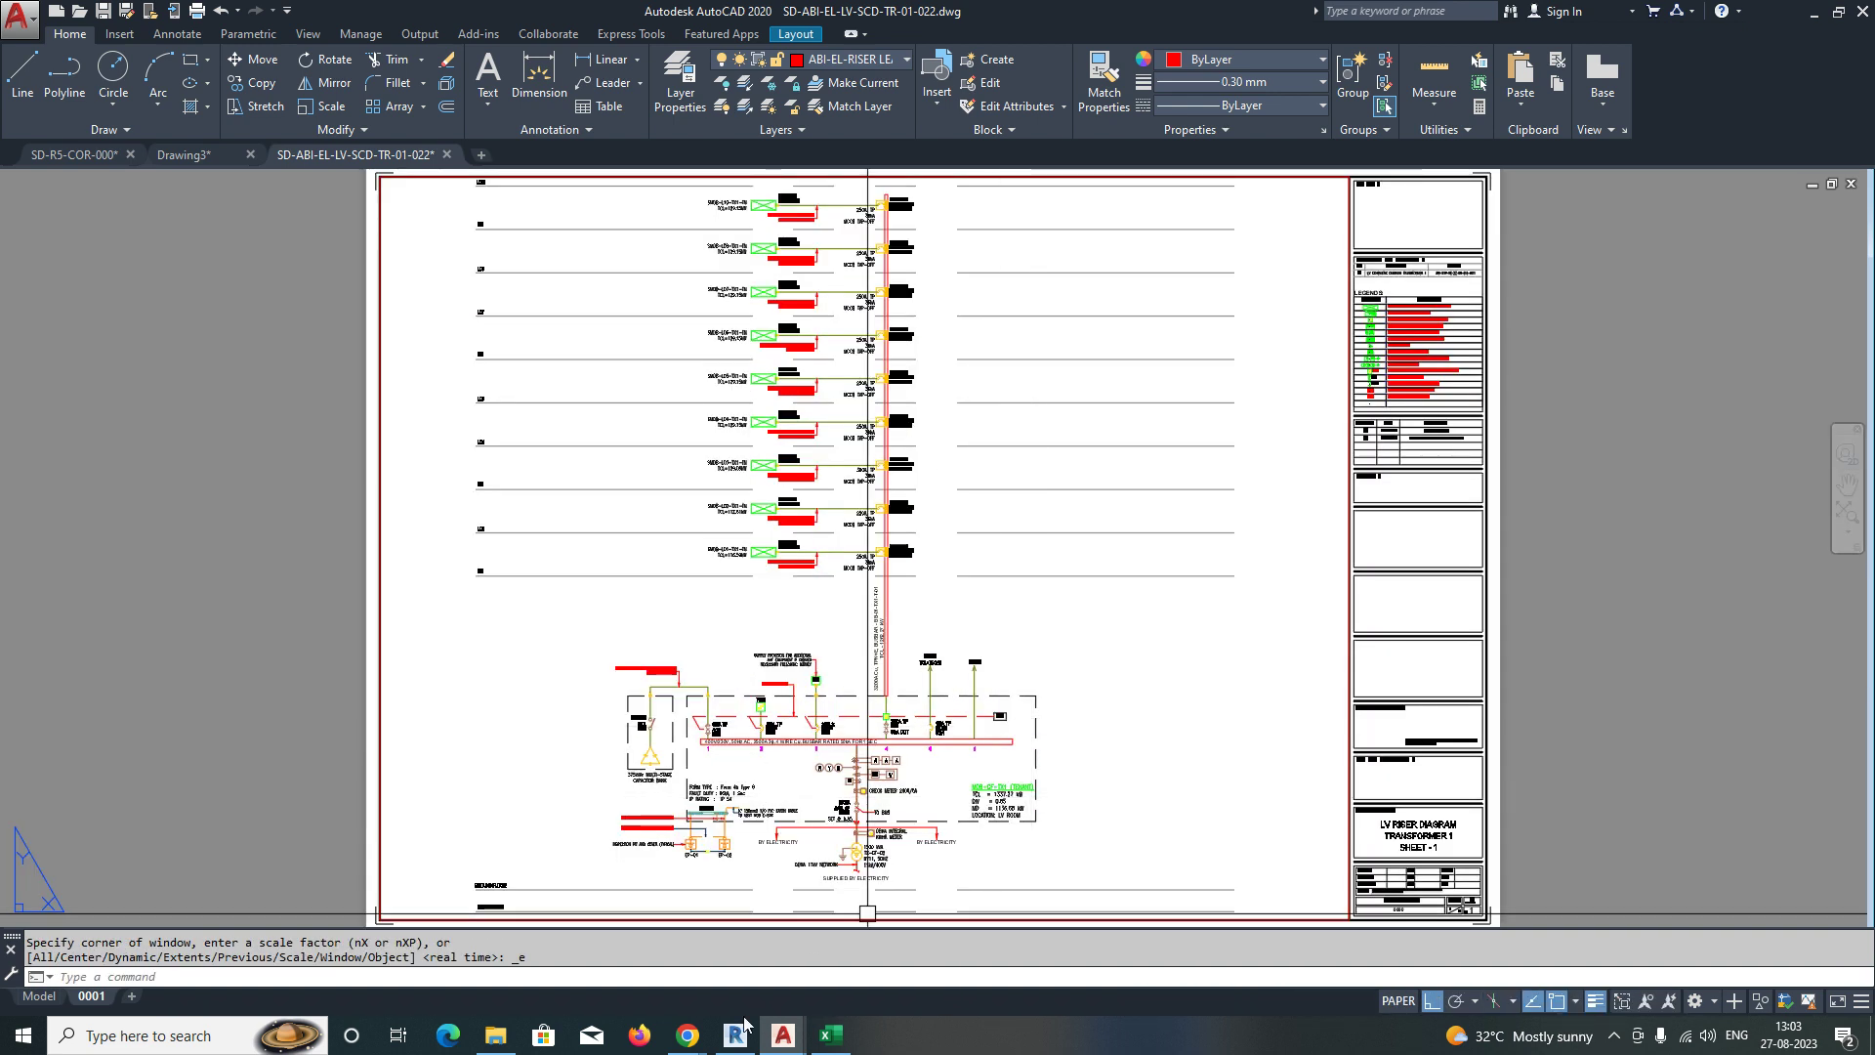
{"action": "mouse_move", "coordinate": [690, 1043]}
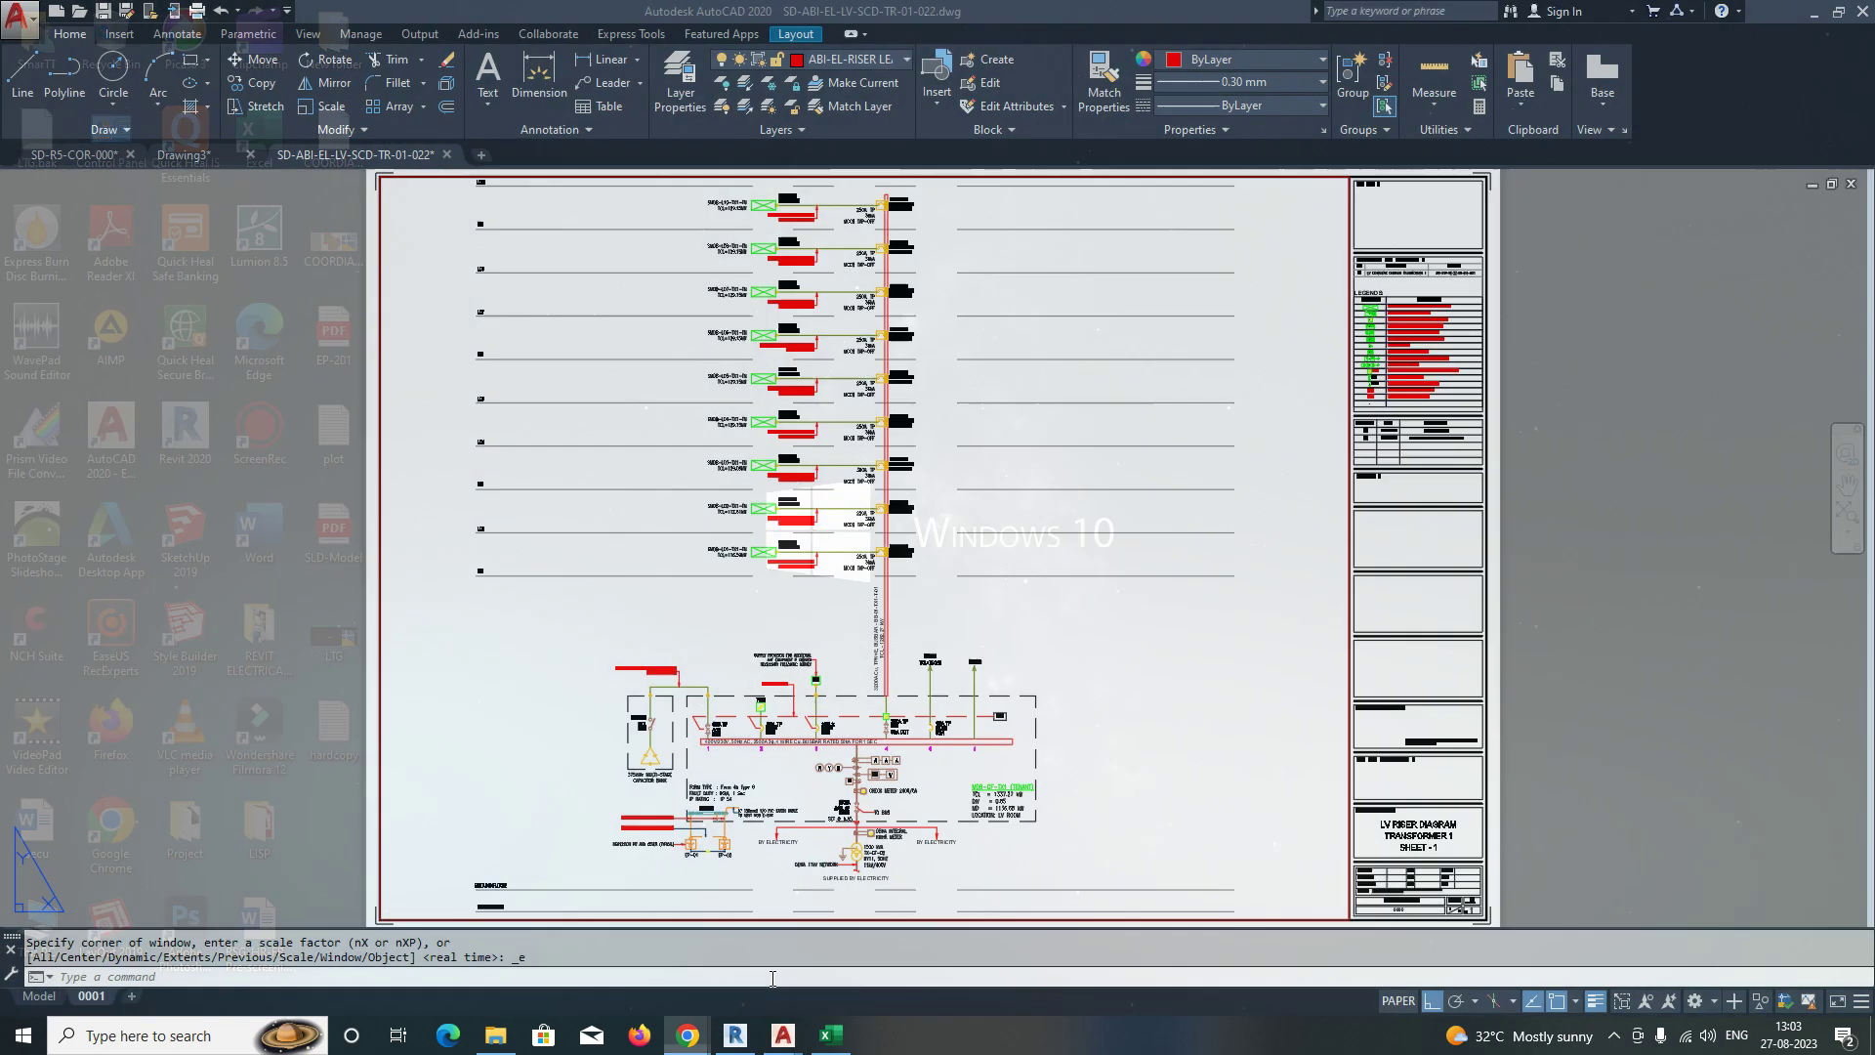